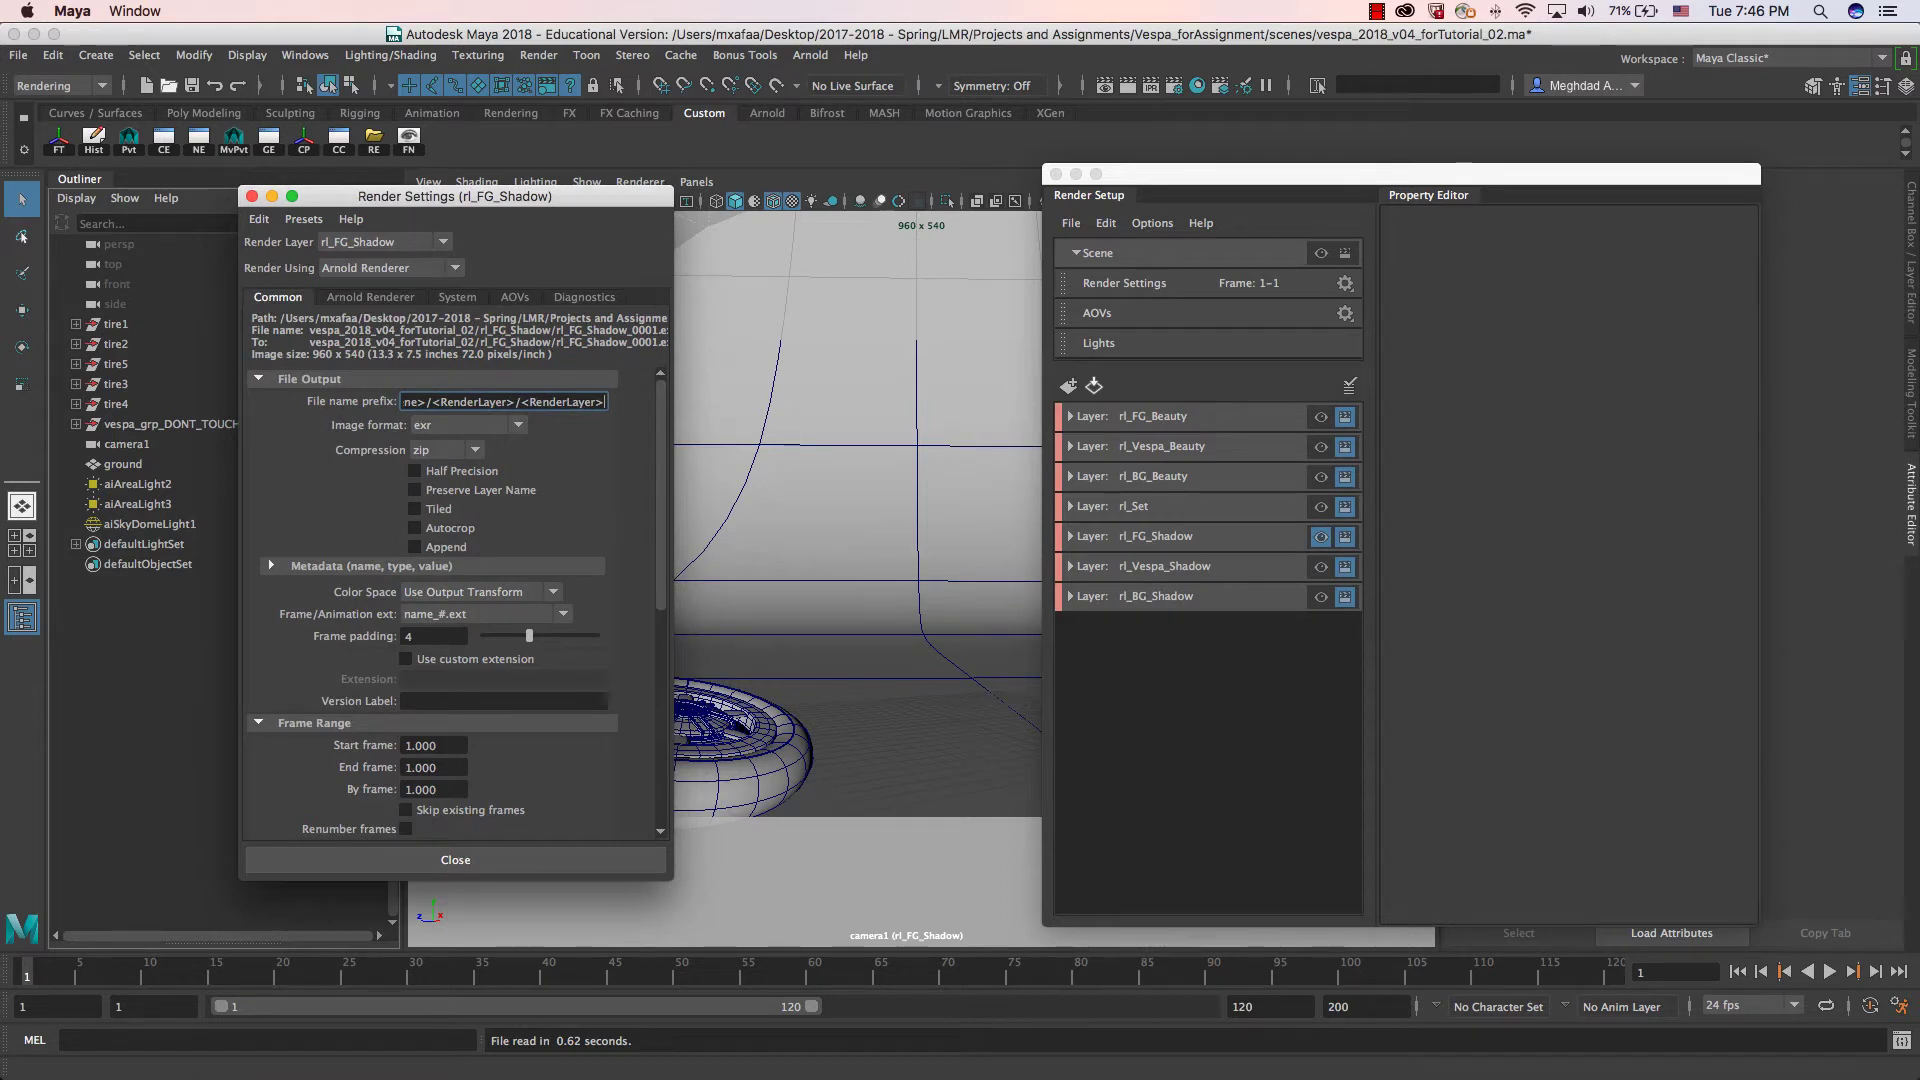
Step: Review the enabled AOVs in Render Settings for the shadow layer rl_FG_Shadow and the rl_Vespa_Beauty, rl_BG_Beauty and rl_FG_Beauty layers
{"action": "left_click_drag", "start_coordinate": [525, 200], "coordinate": [594, 173]}
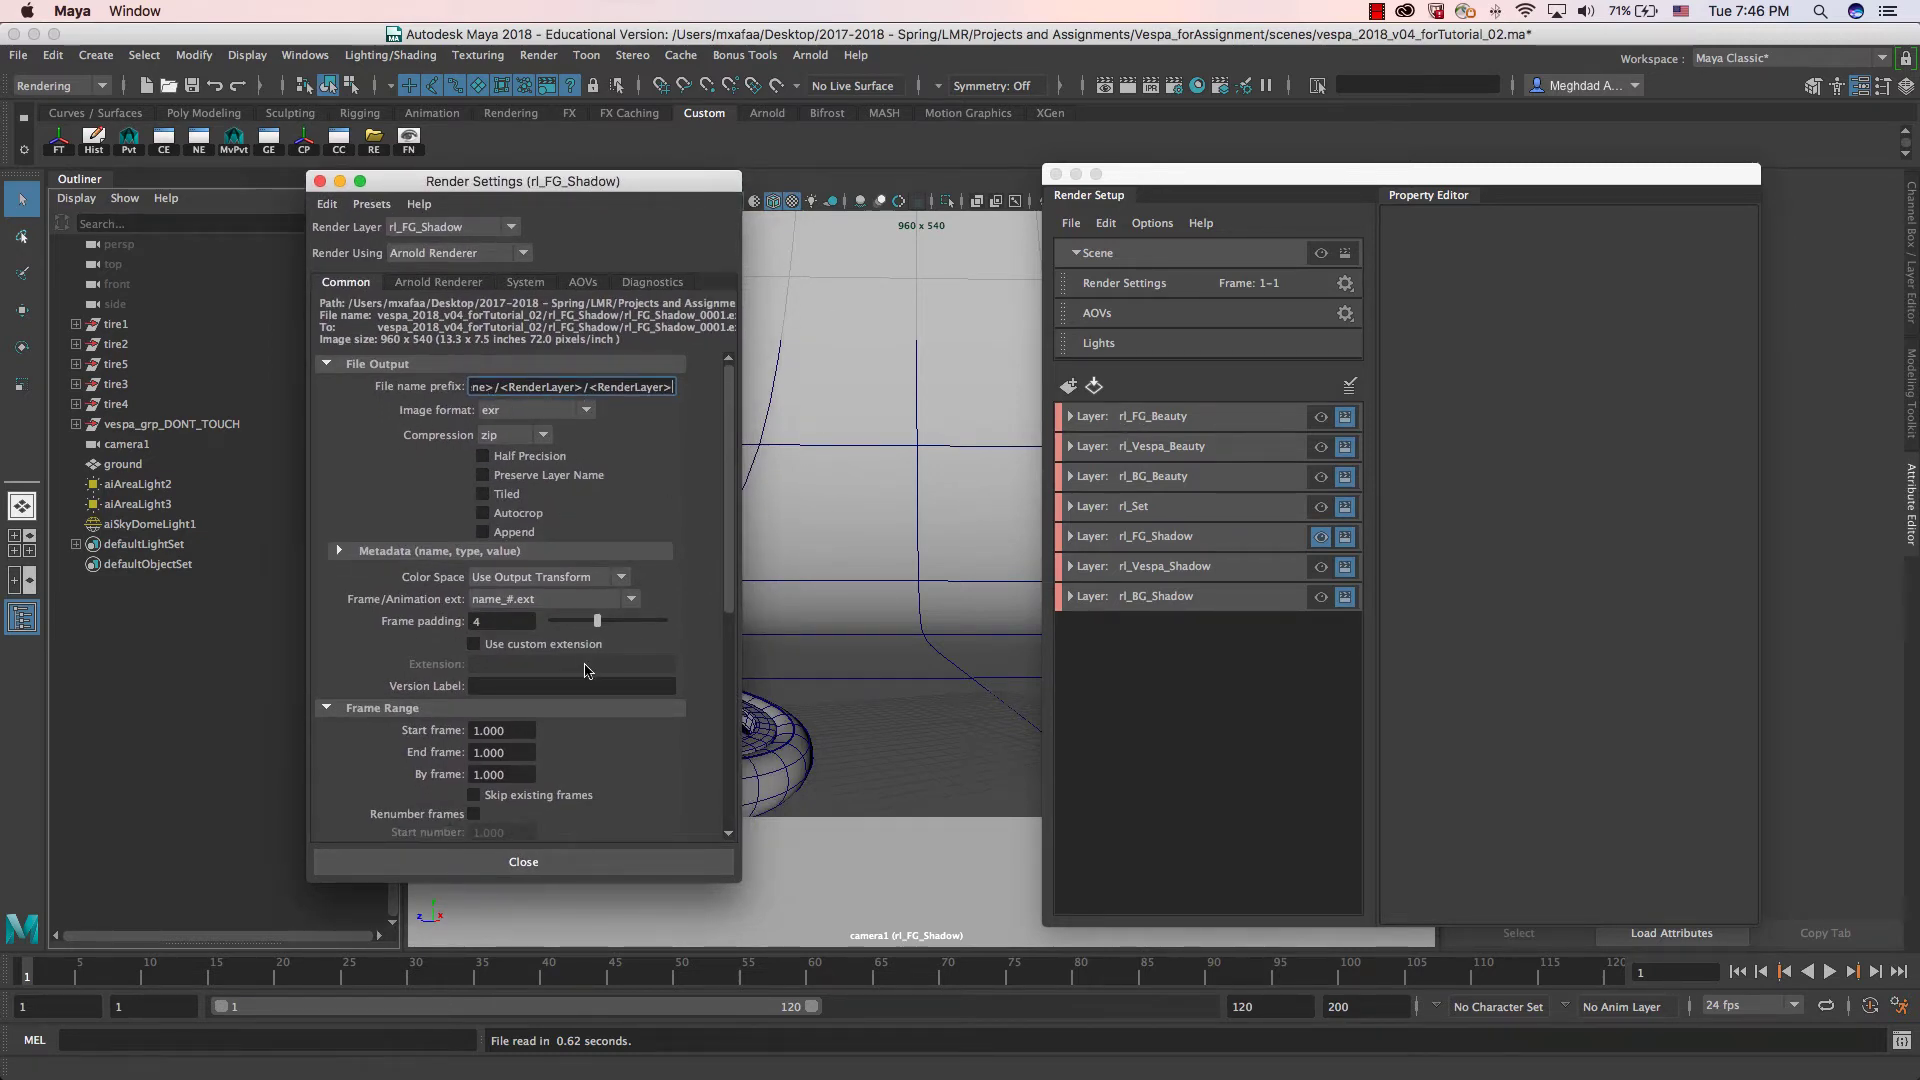
{"action": "left_click", "coordinate": [583, 282]}
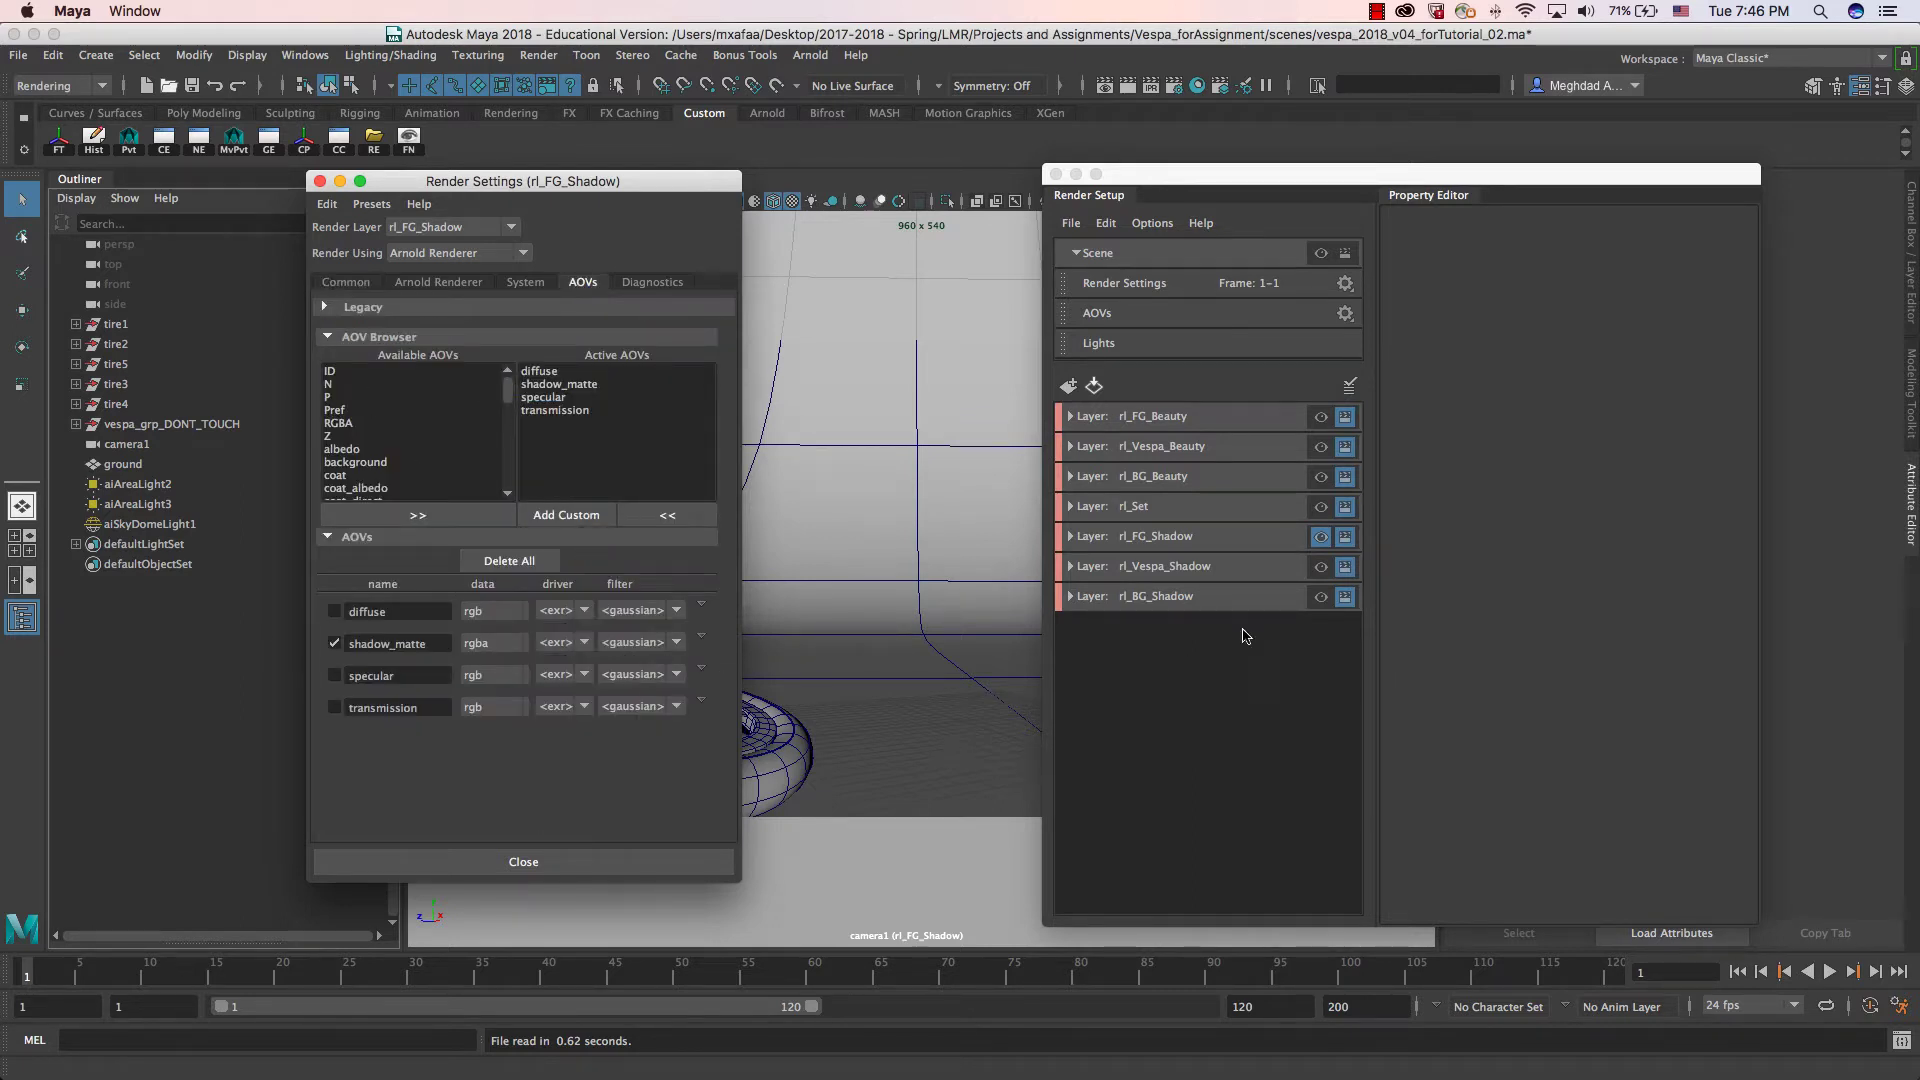
{"action": "left_click", "coordinate": [1071, 447]}
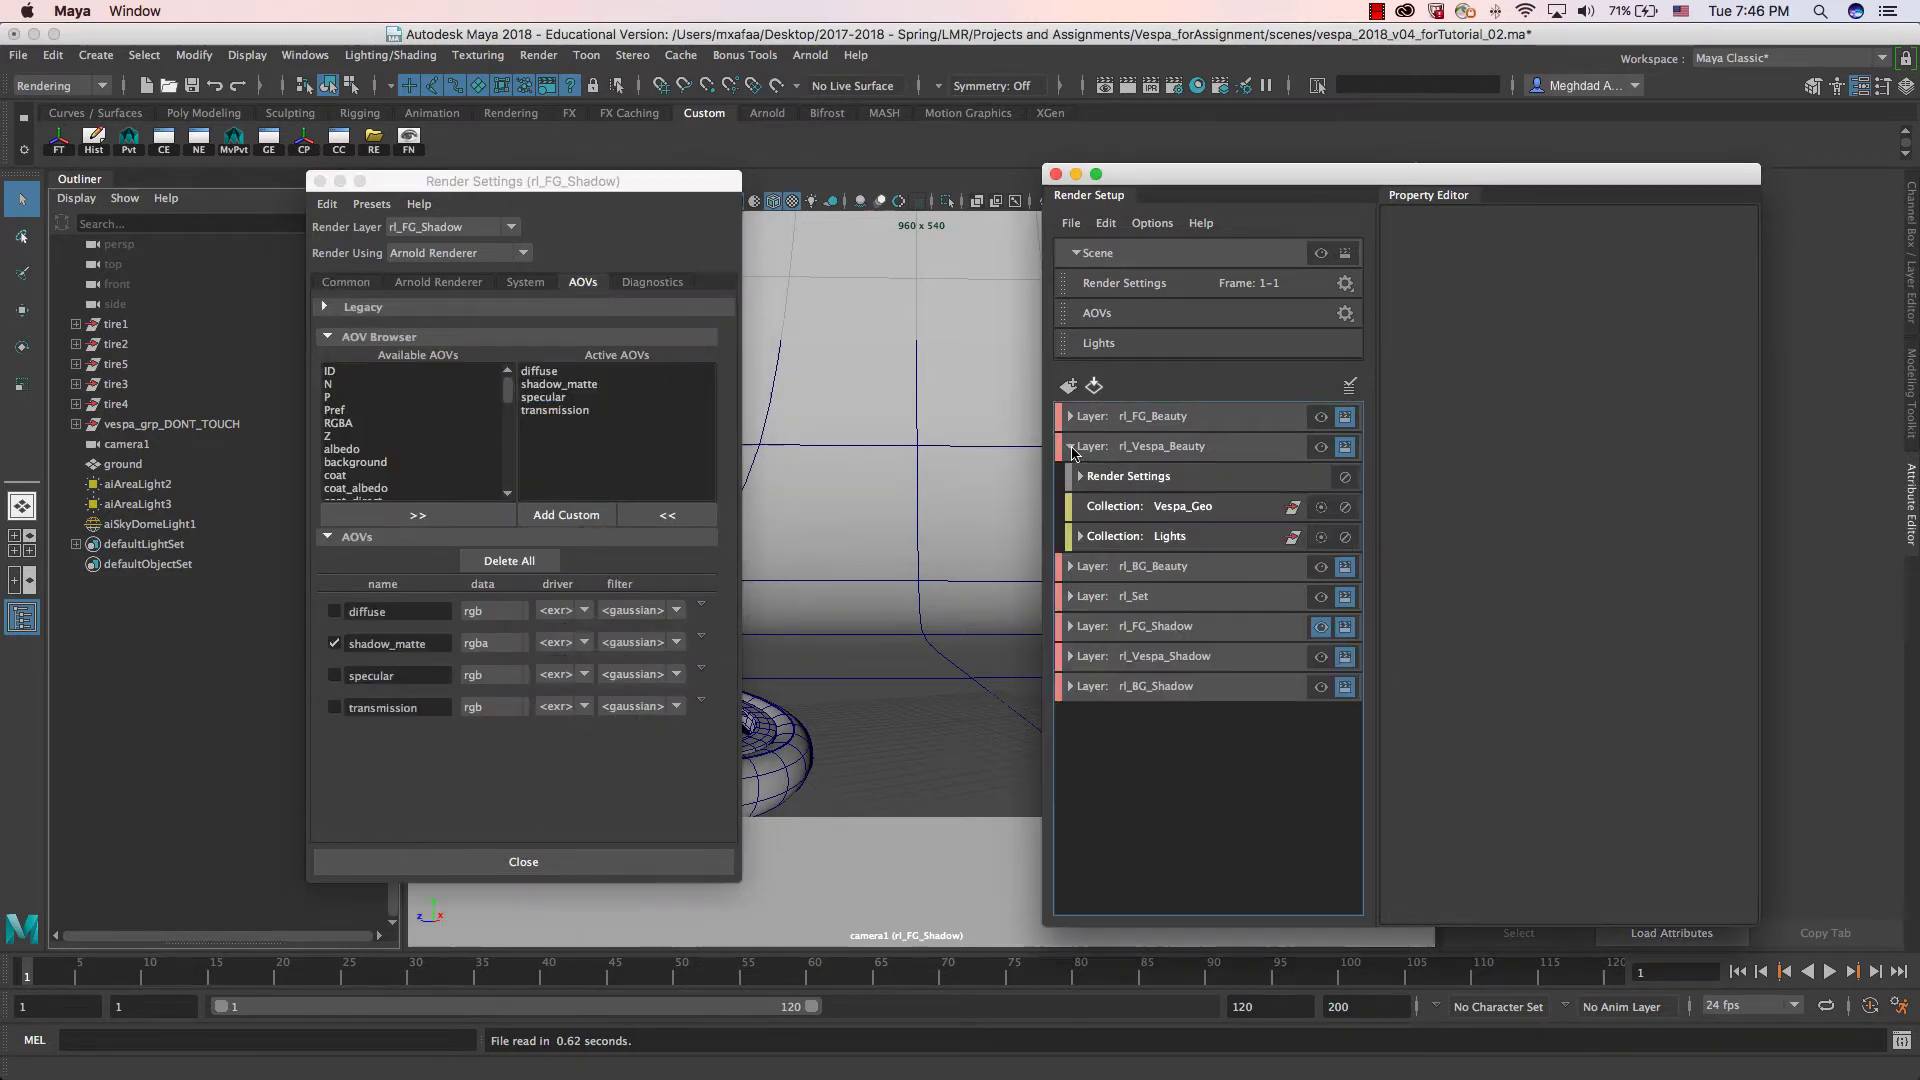
{"action": "left_click", "coordinate": [1321, 447]}
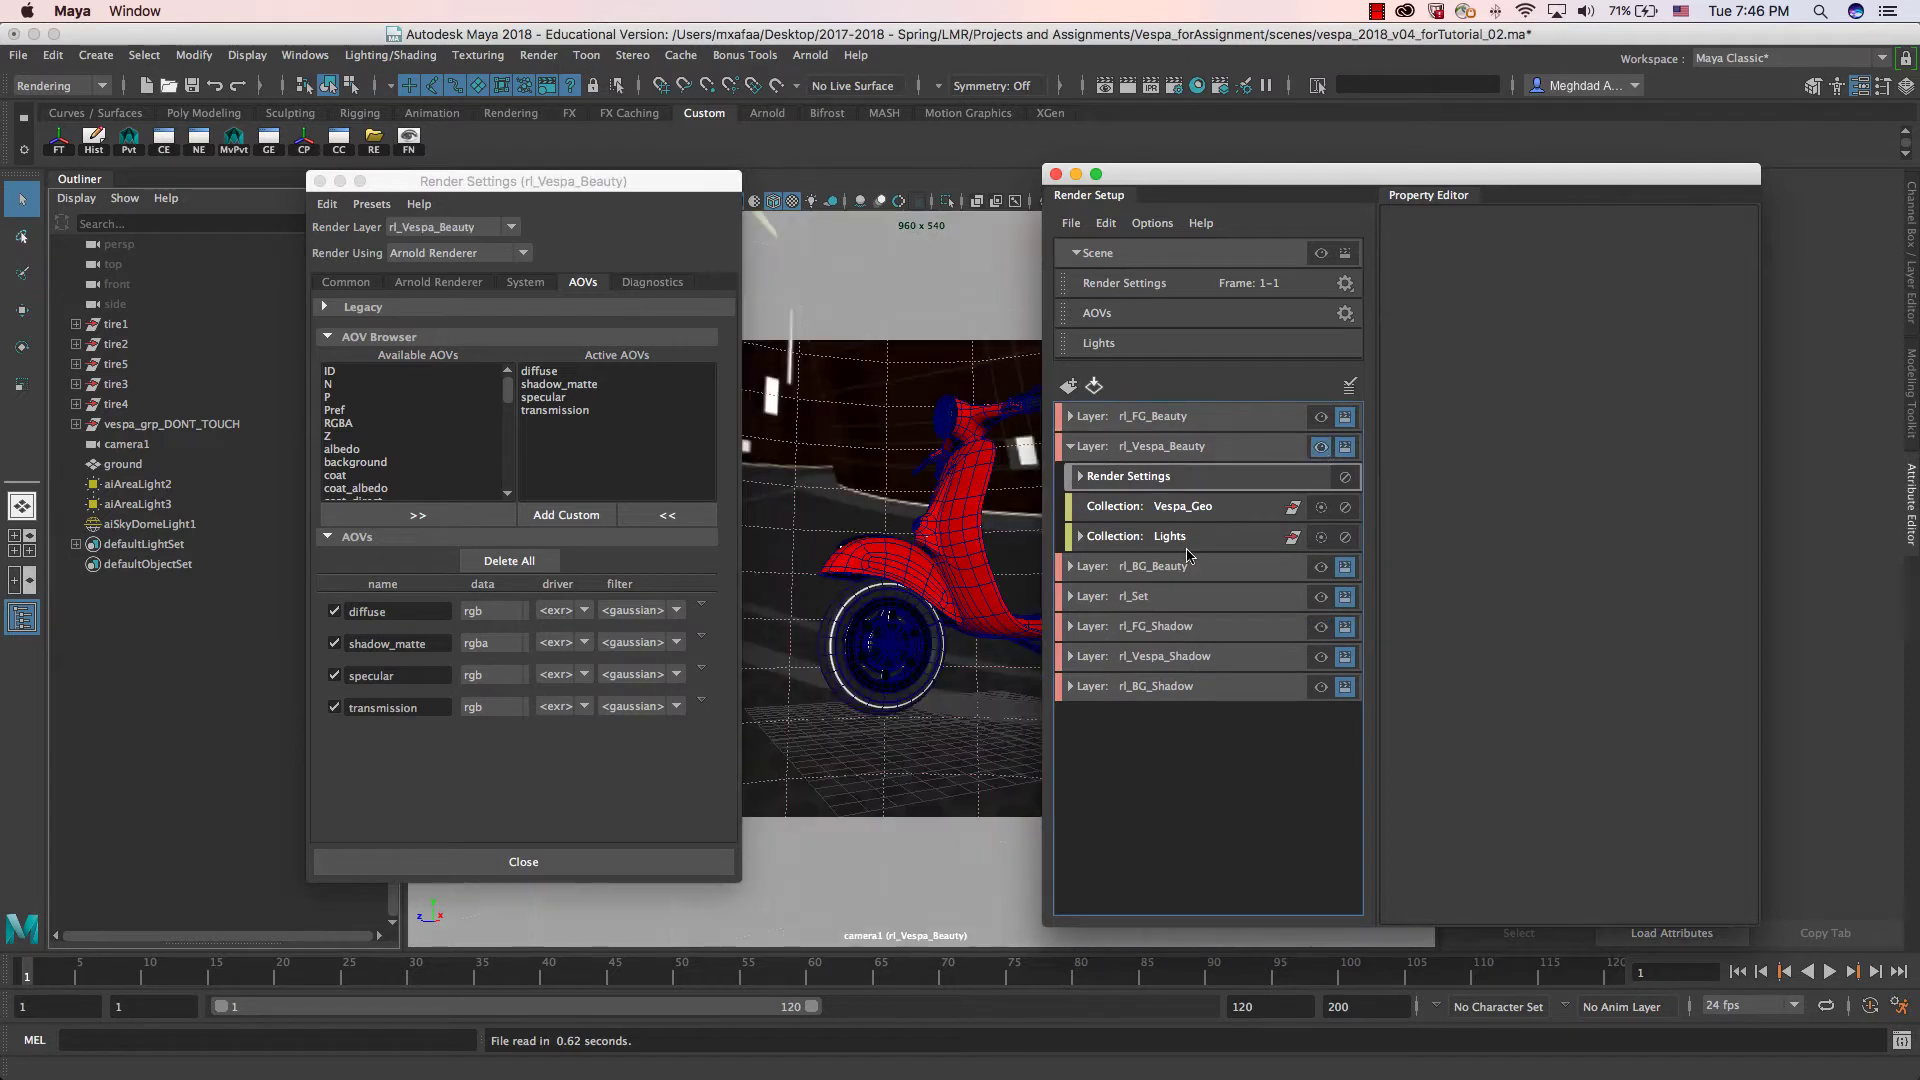
{"action": "left_click", "coordinate": [1320, 567]}
{"action": "left_click", "coordinate": [1321, 417]}
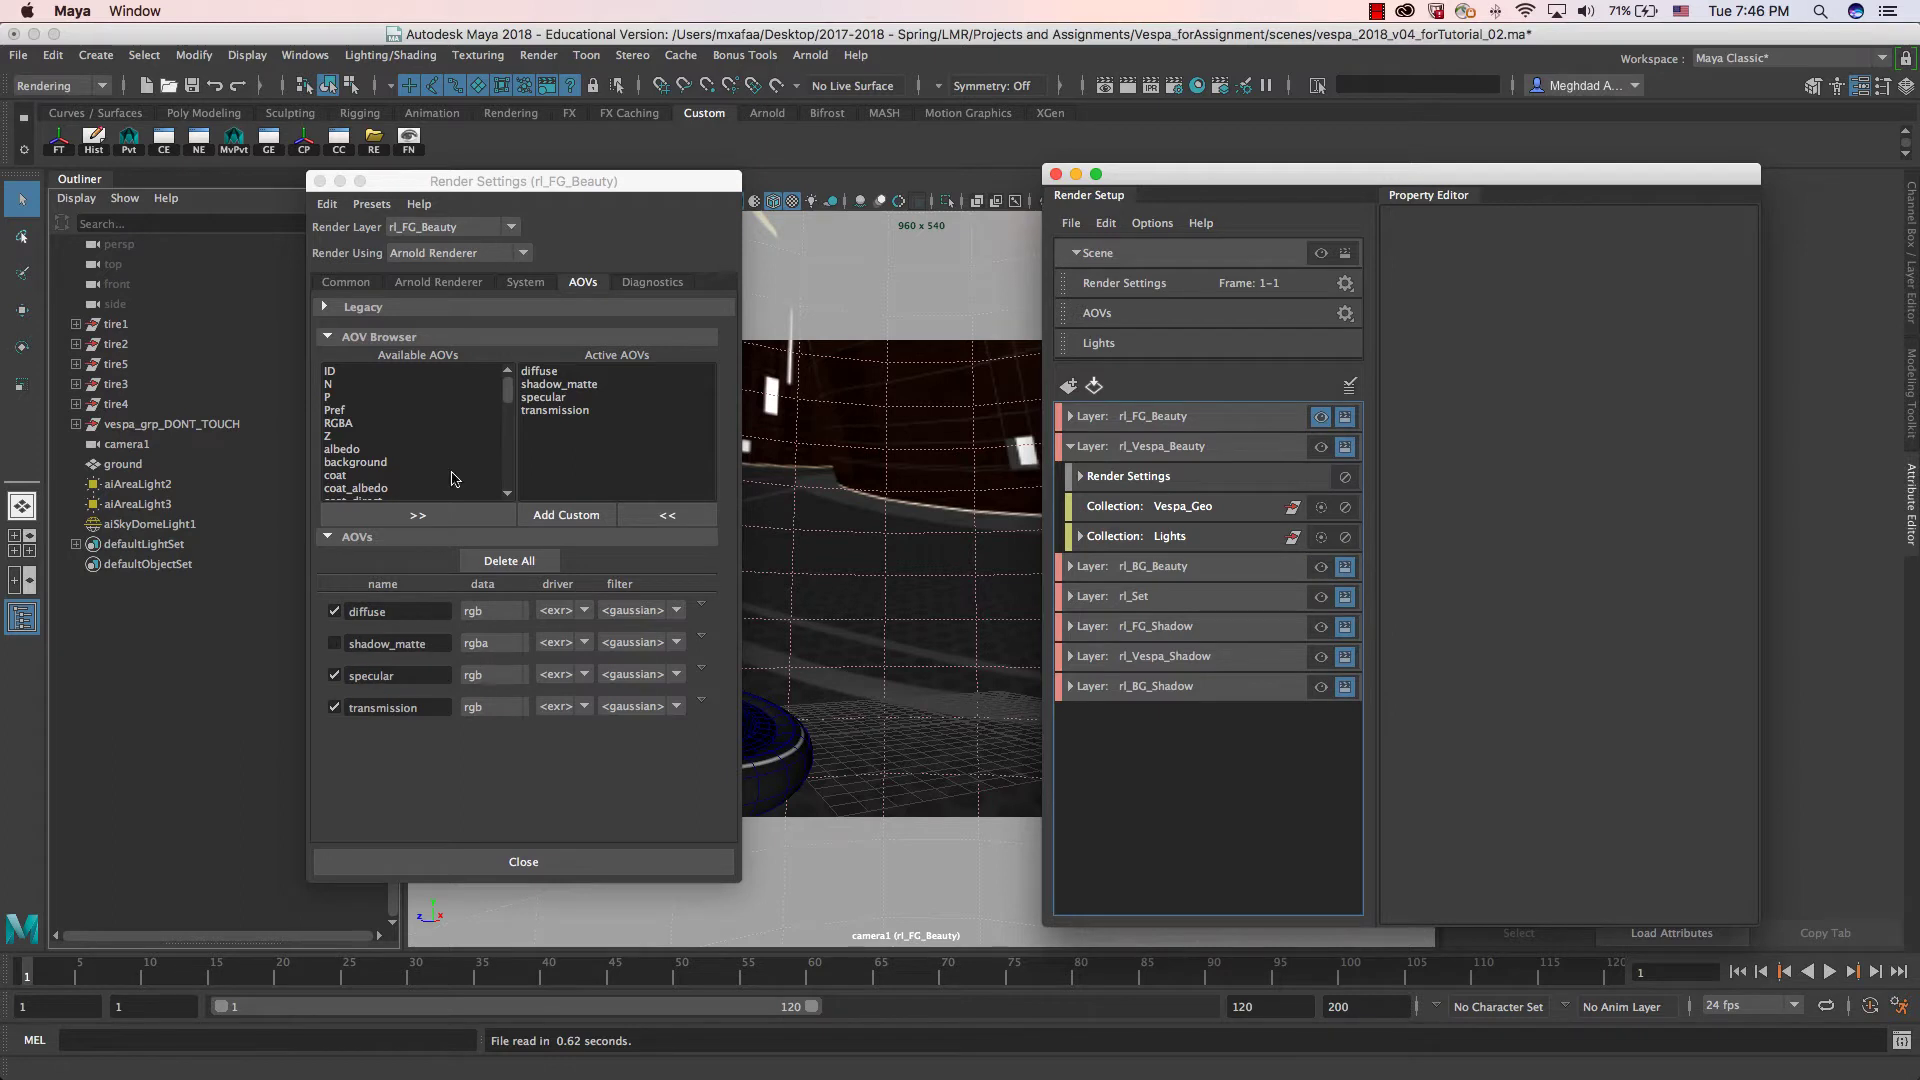
Step: Check the common output settings and frame range for the rl_FG_Beauty, rl_Vespa_Beauty and rl_Vespa_Shadow layers
{"action": "left_click", "coordinate": [348, 283]}
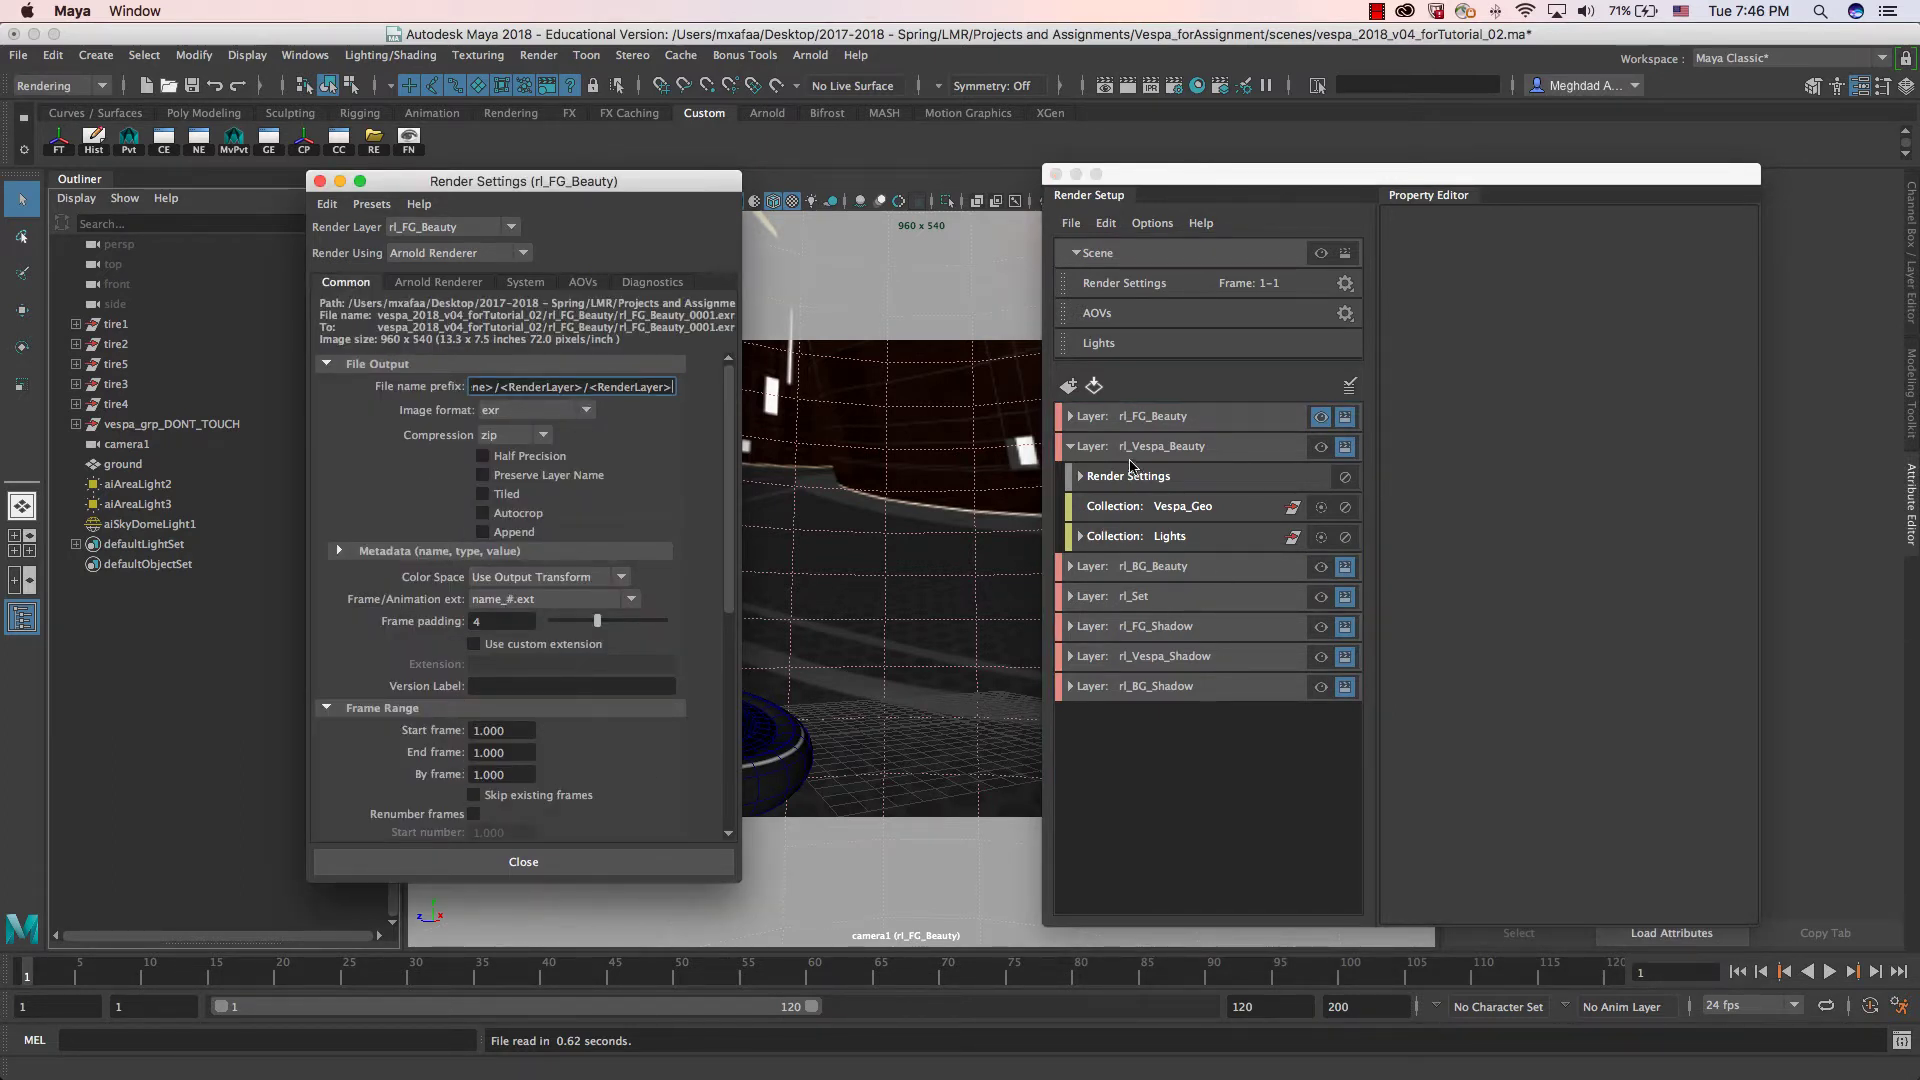
{"action": "left_click", "coordinate": [1070, 446]}
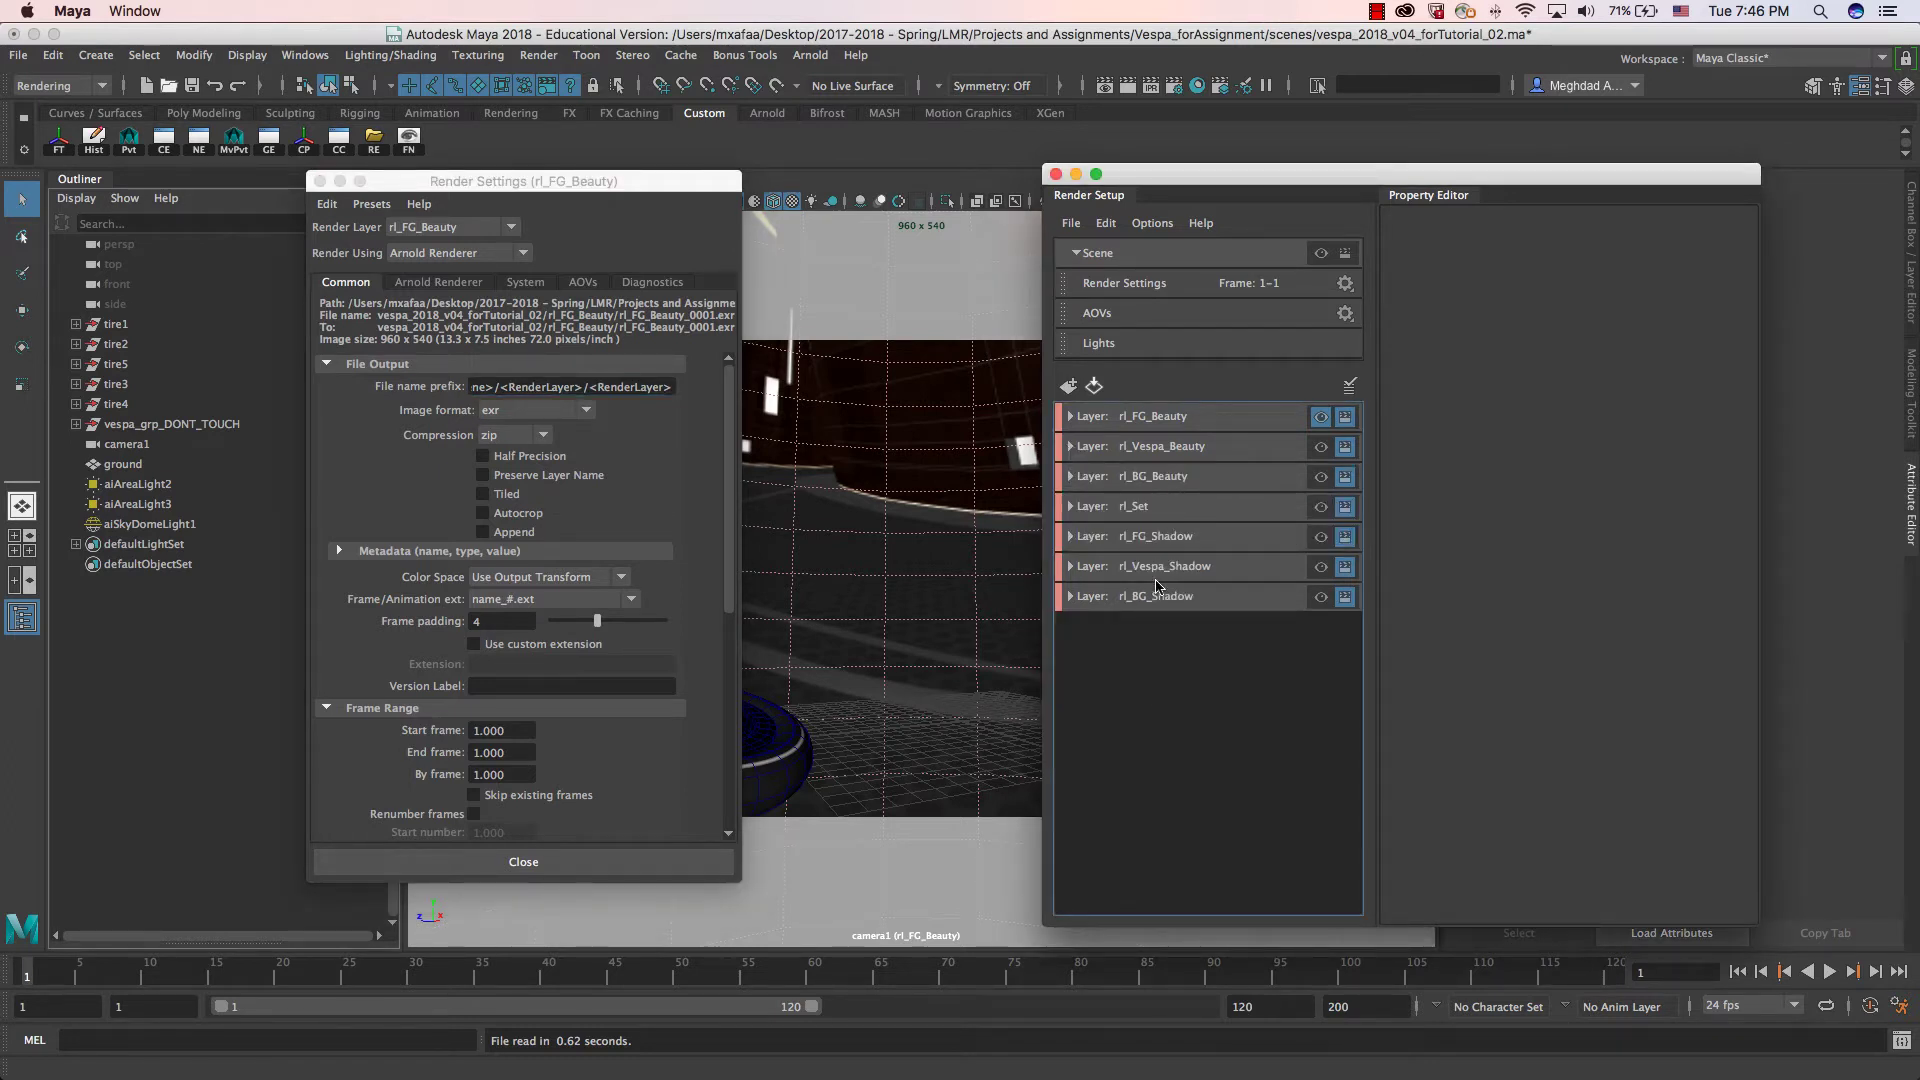
{"action": "left_click", "coordinate": [1170, 452]}
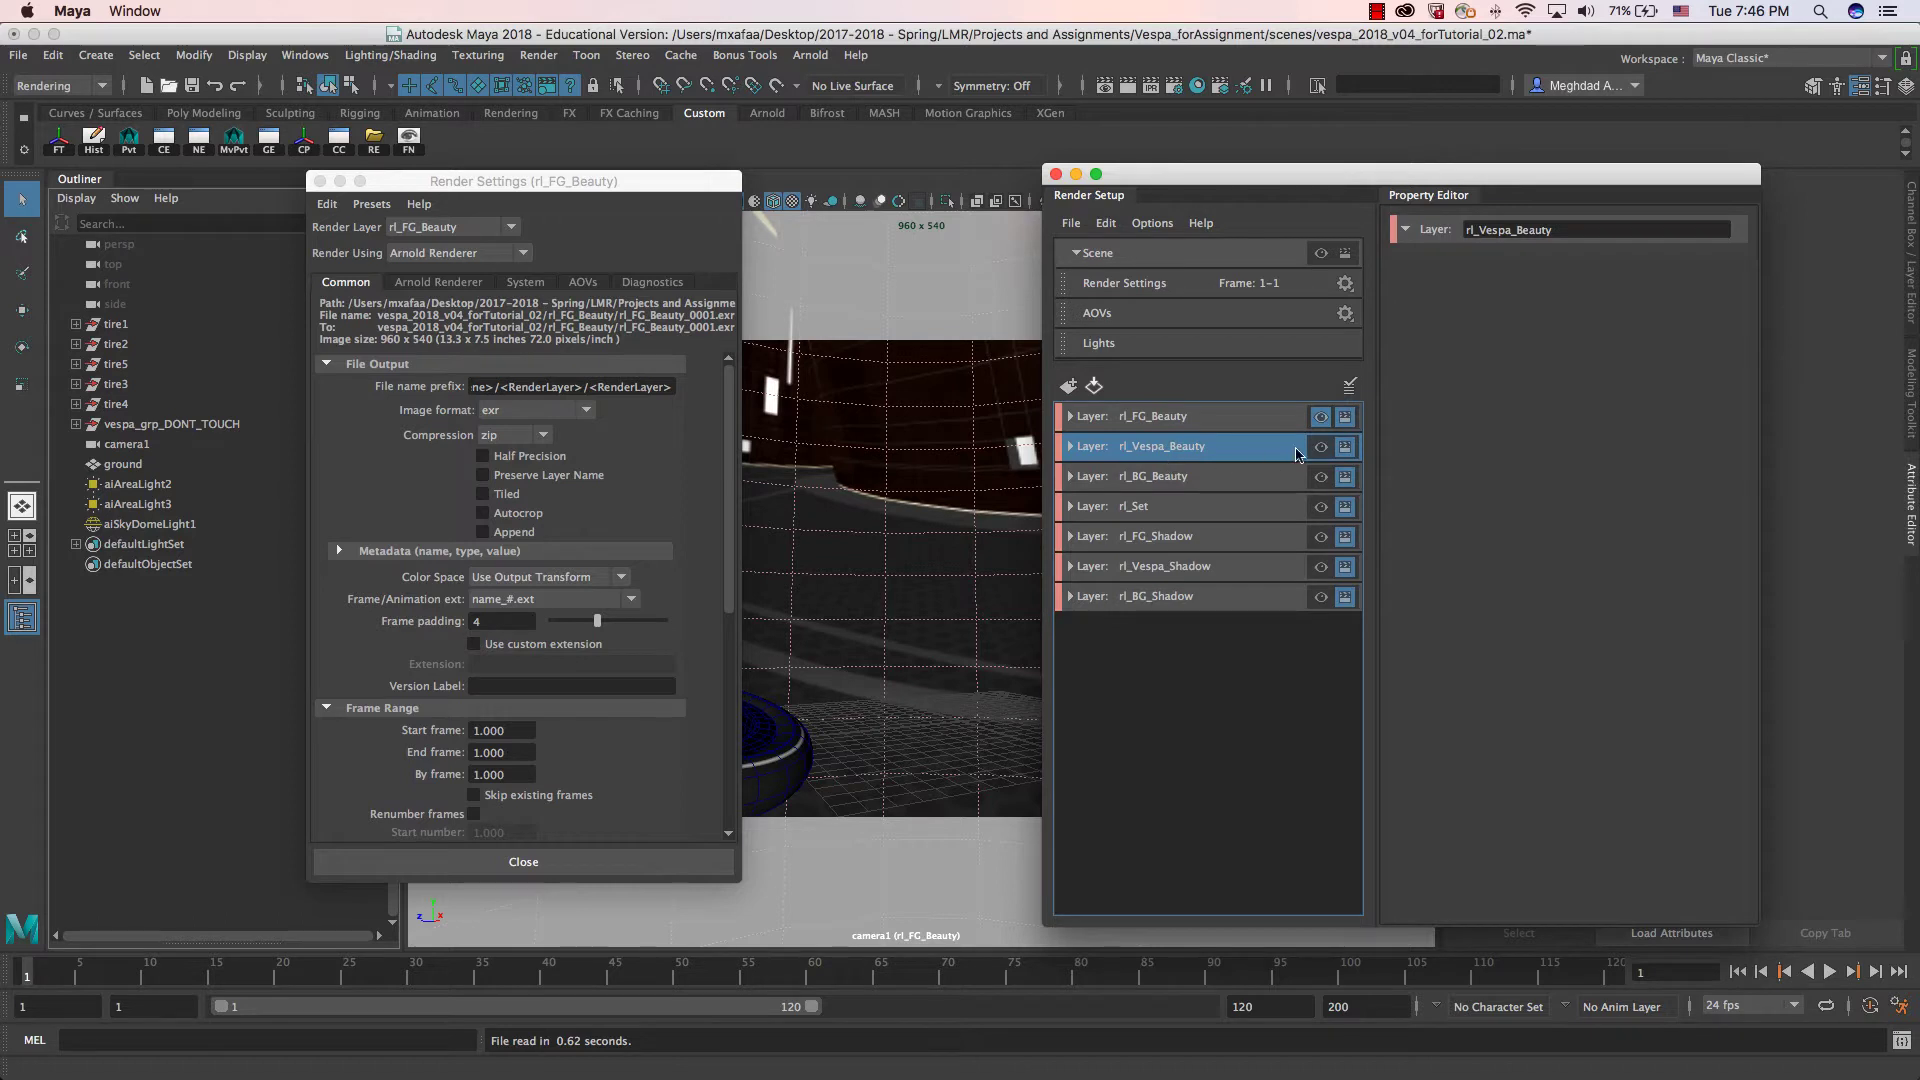
{"action": "left_click", "coordinate": [1321, 449]}
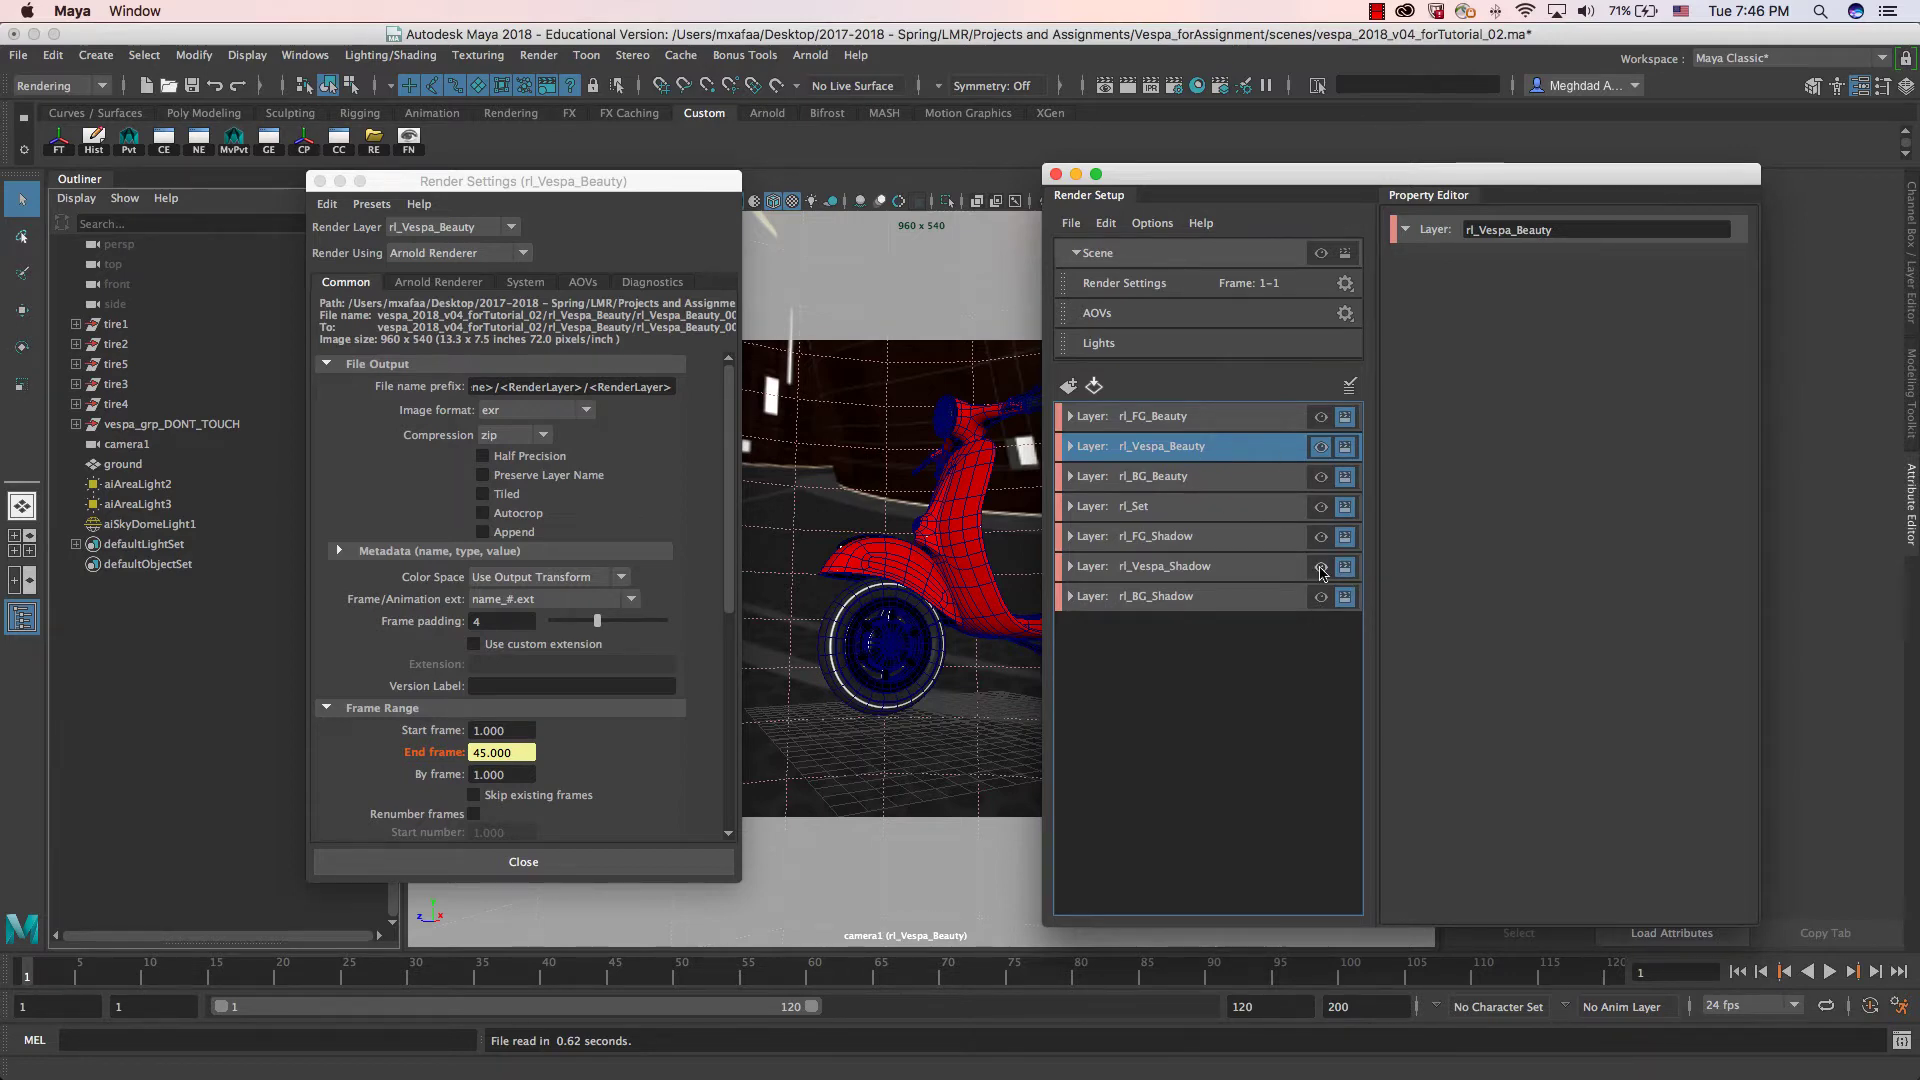
{"action": "left_click", "coordinate": [1320, 567]}
Step: Close the Render Setup window, switch to Muster Console and maximize its window
{"action": "left_click", "coordinate": [1056, 174]}
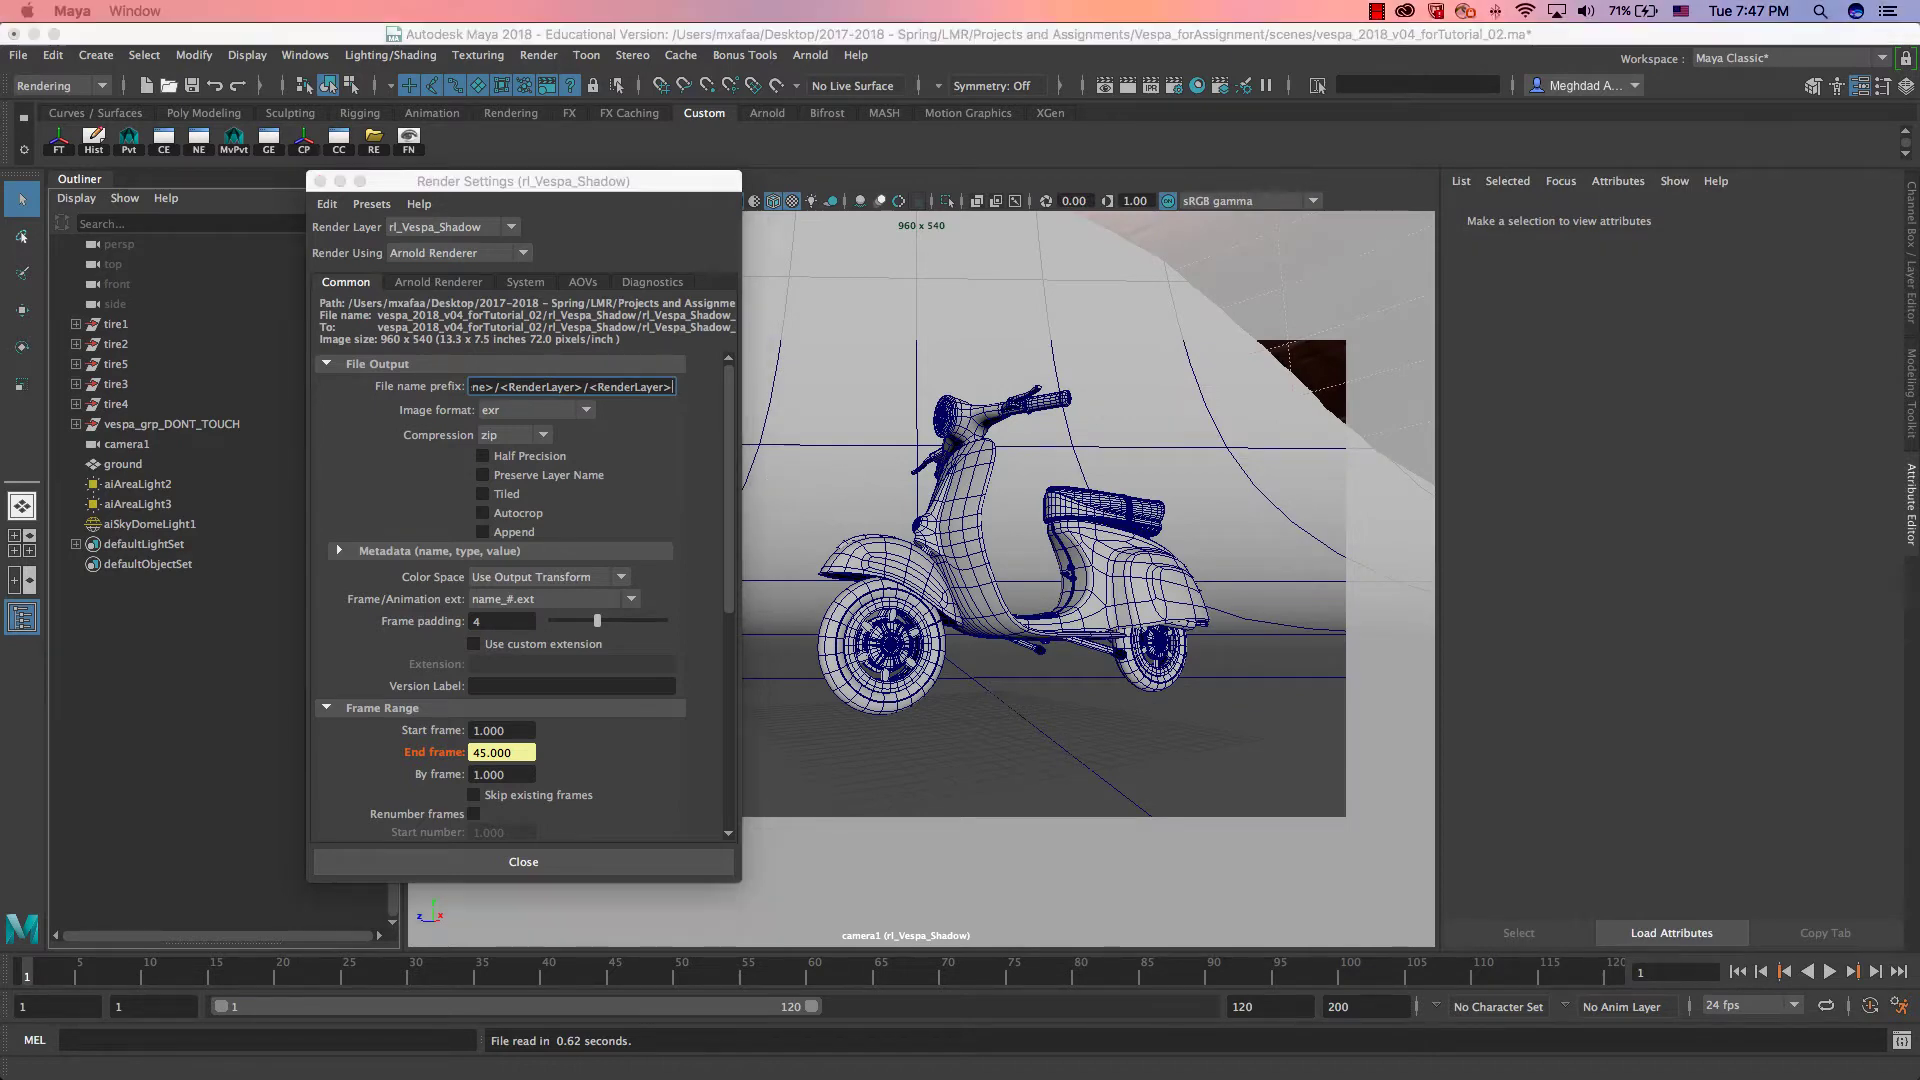
{"action": "left_click_drag", "start_coordinate": [570, 0], "coordinate": [900, 84]}
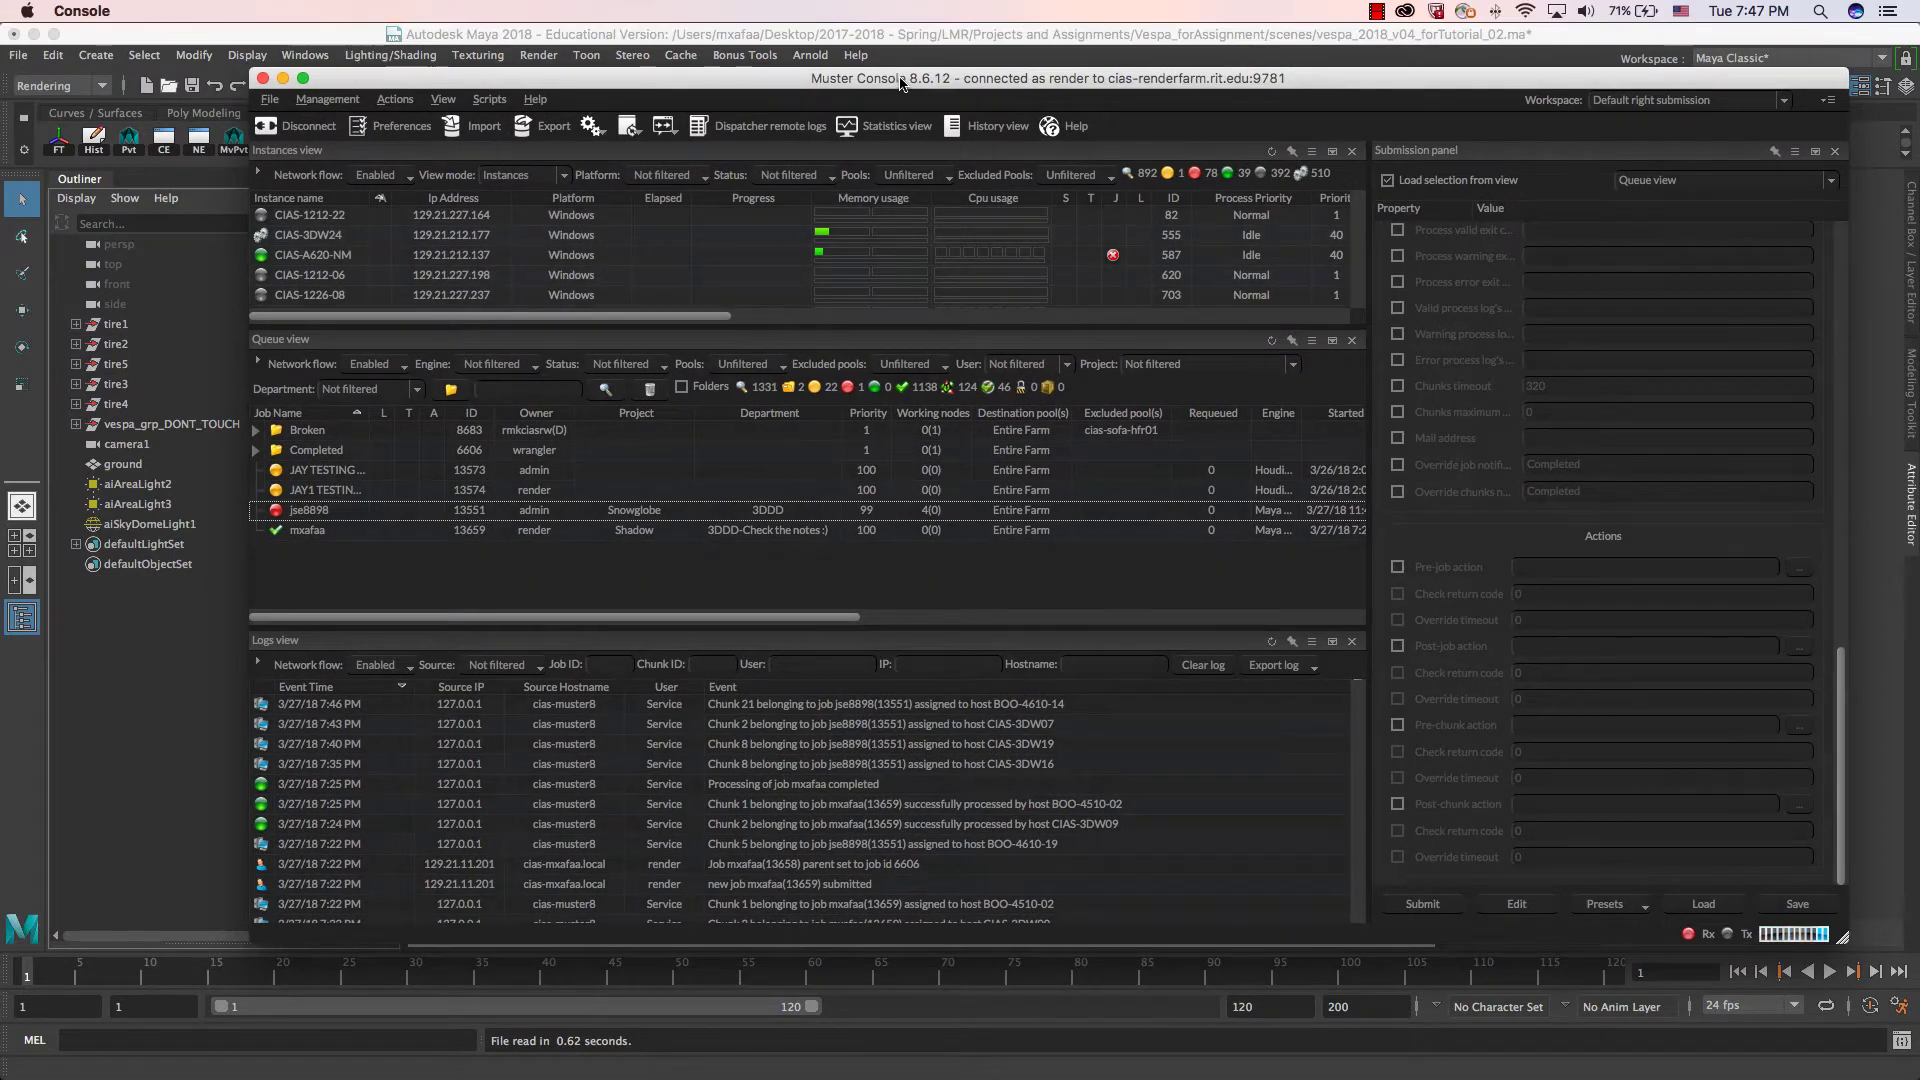
{"action": "double_click", "coordinate": [900, 84]}
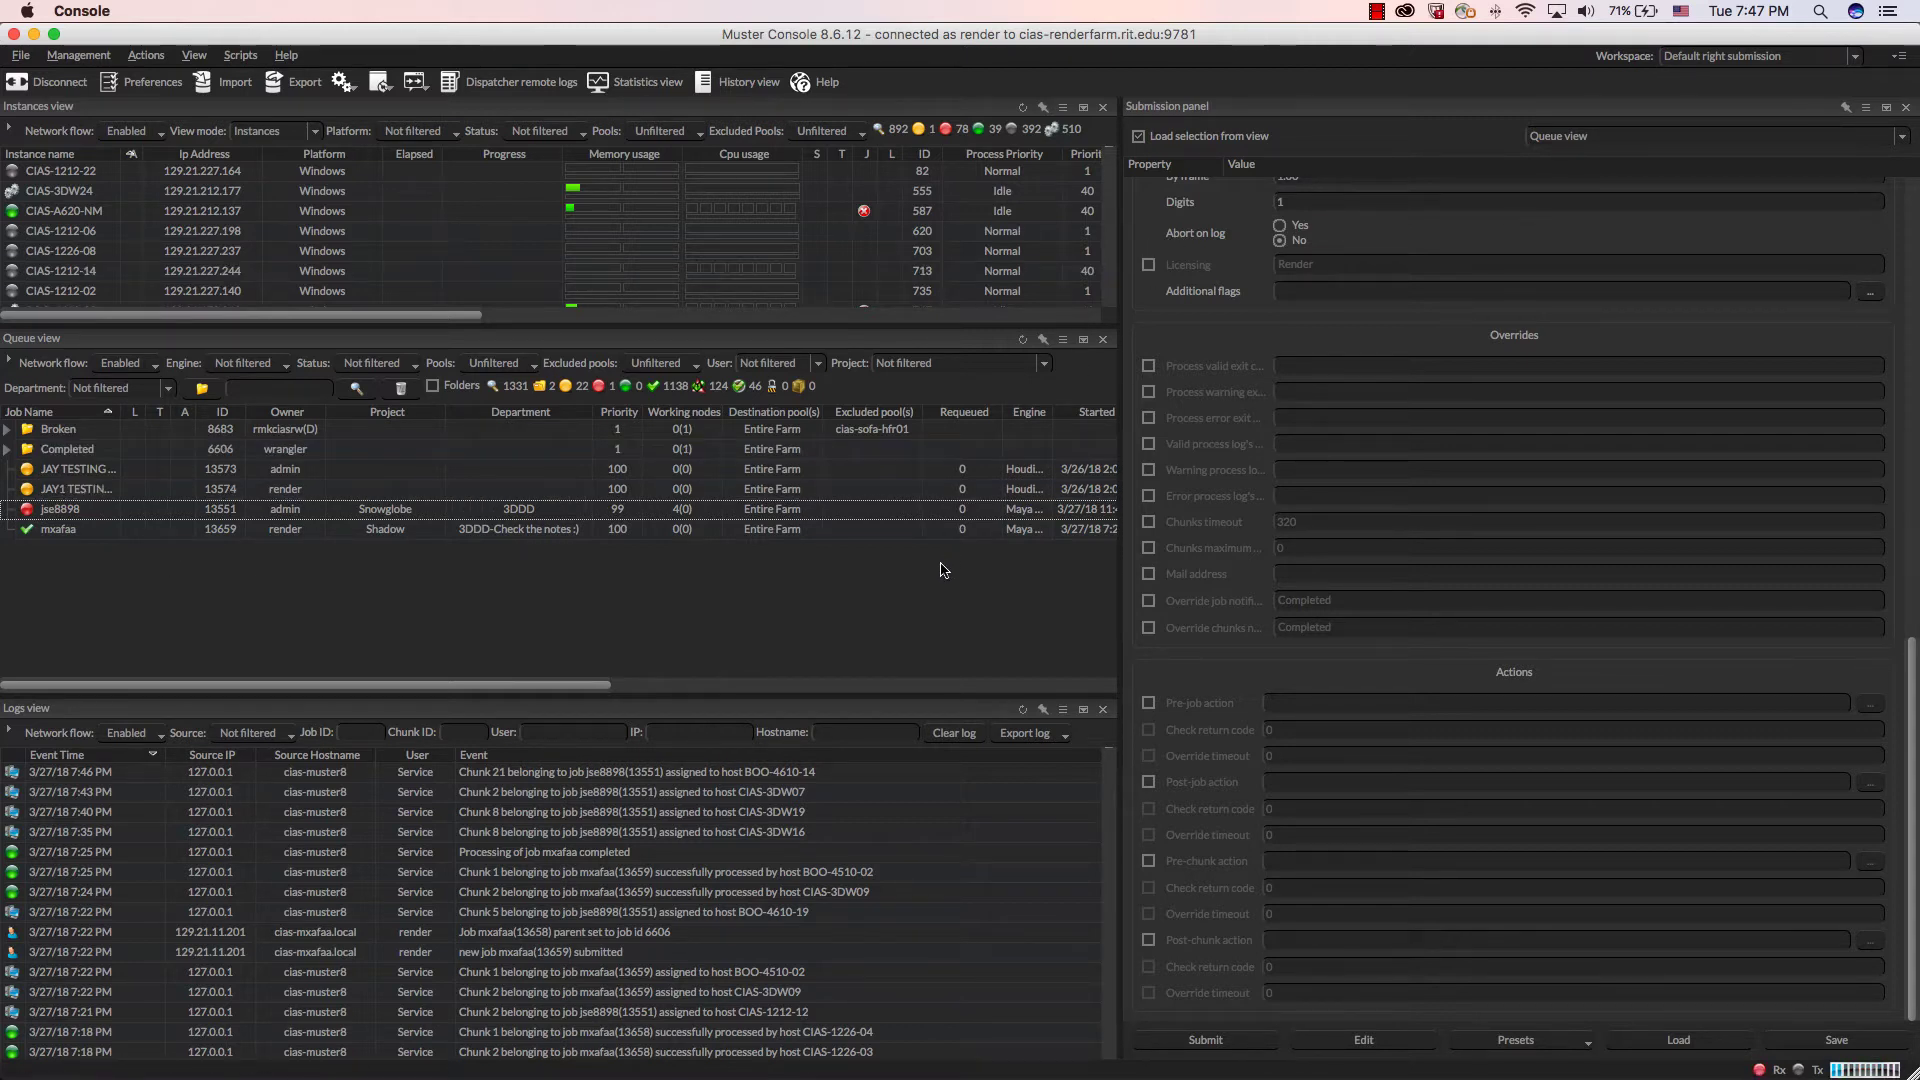
Step: Review the job name in the submission's general settings and choose Maya Arnold as the engine
{"action": "scroll", "coordinate": [1580, 600], "scroll_direction": "up", "scroll_amount": 10}
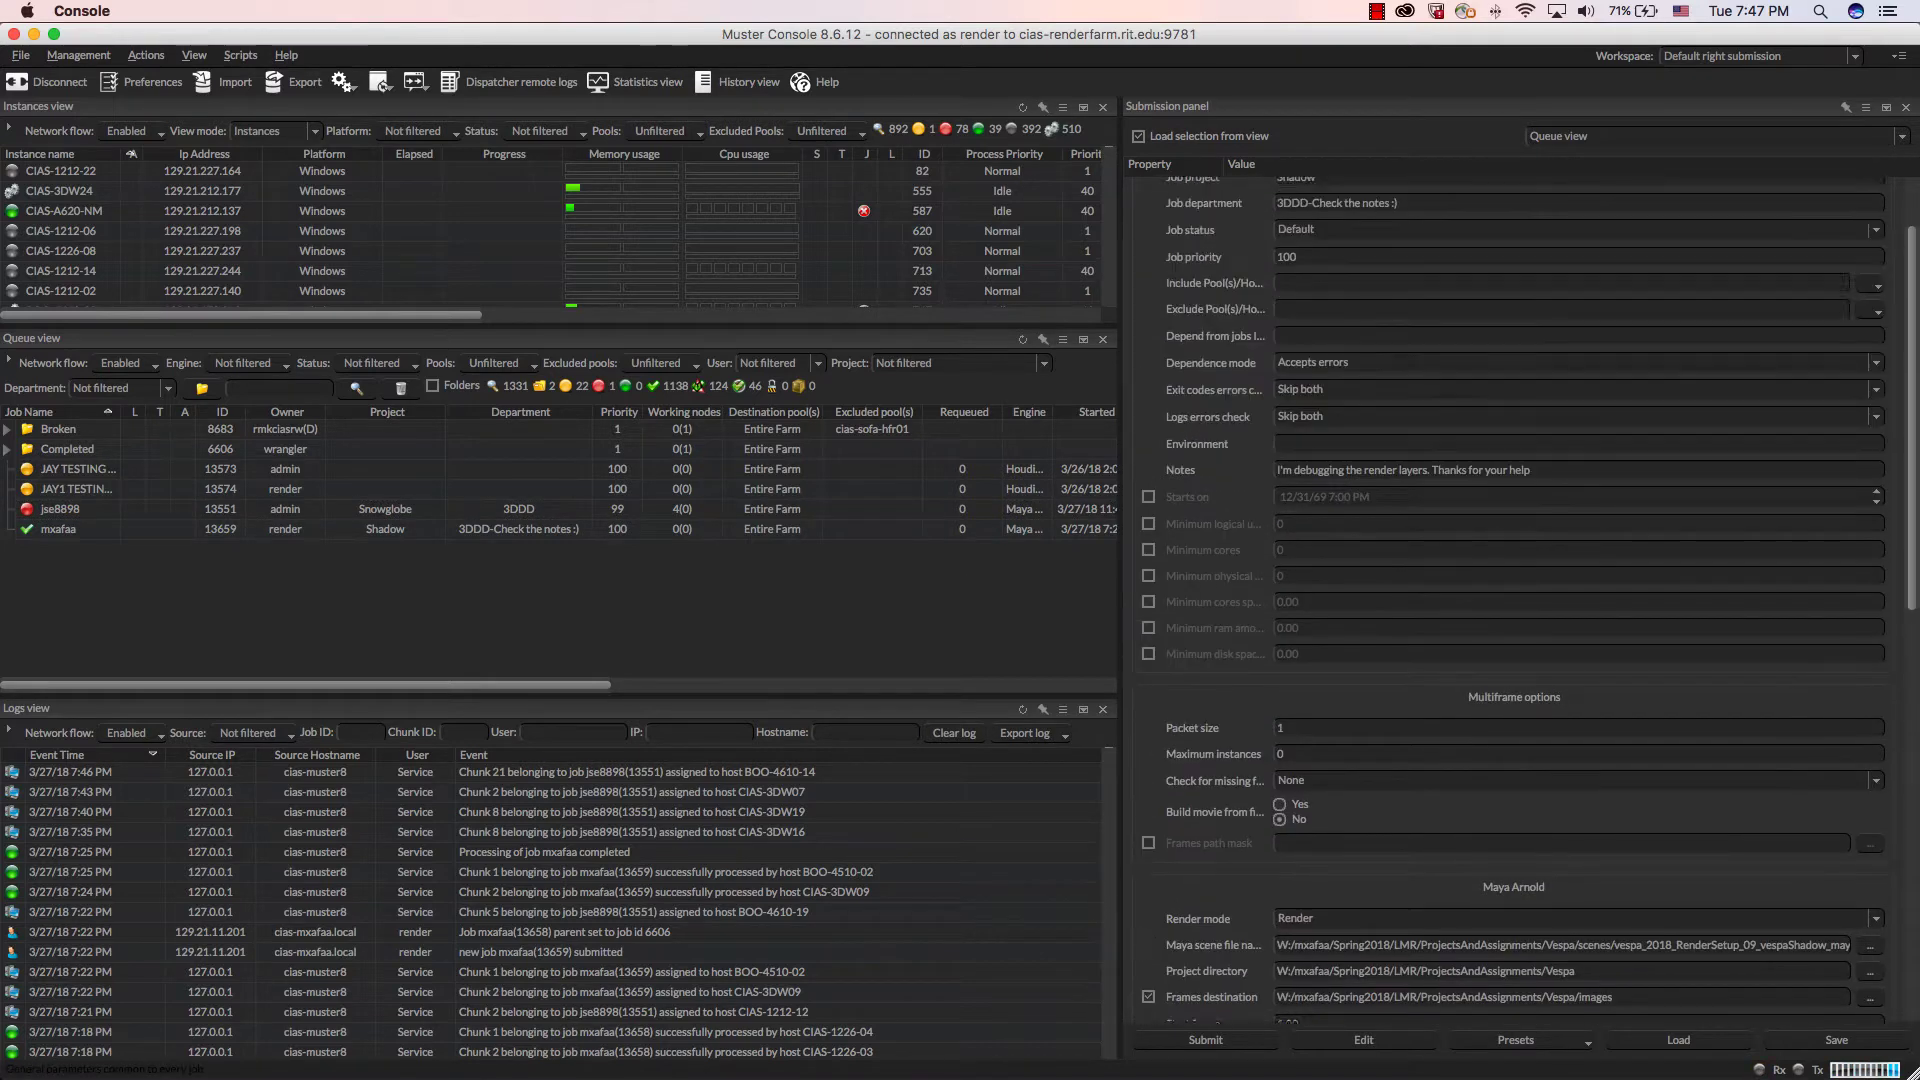
{"action": "scroll", "coordinate": [1515, 599], "scroll_direction": "up", "scroll_amount": 3}
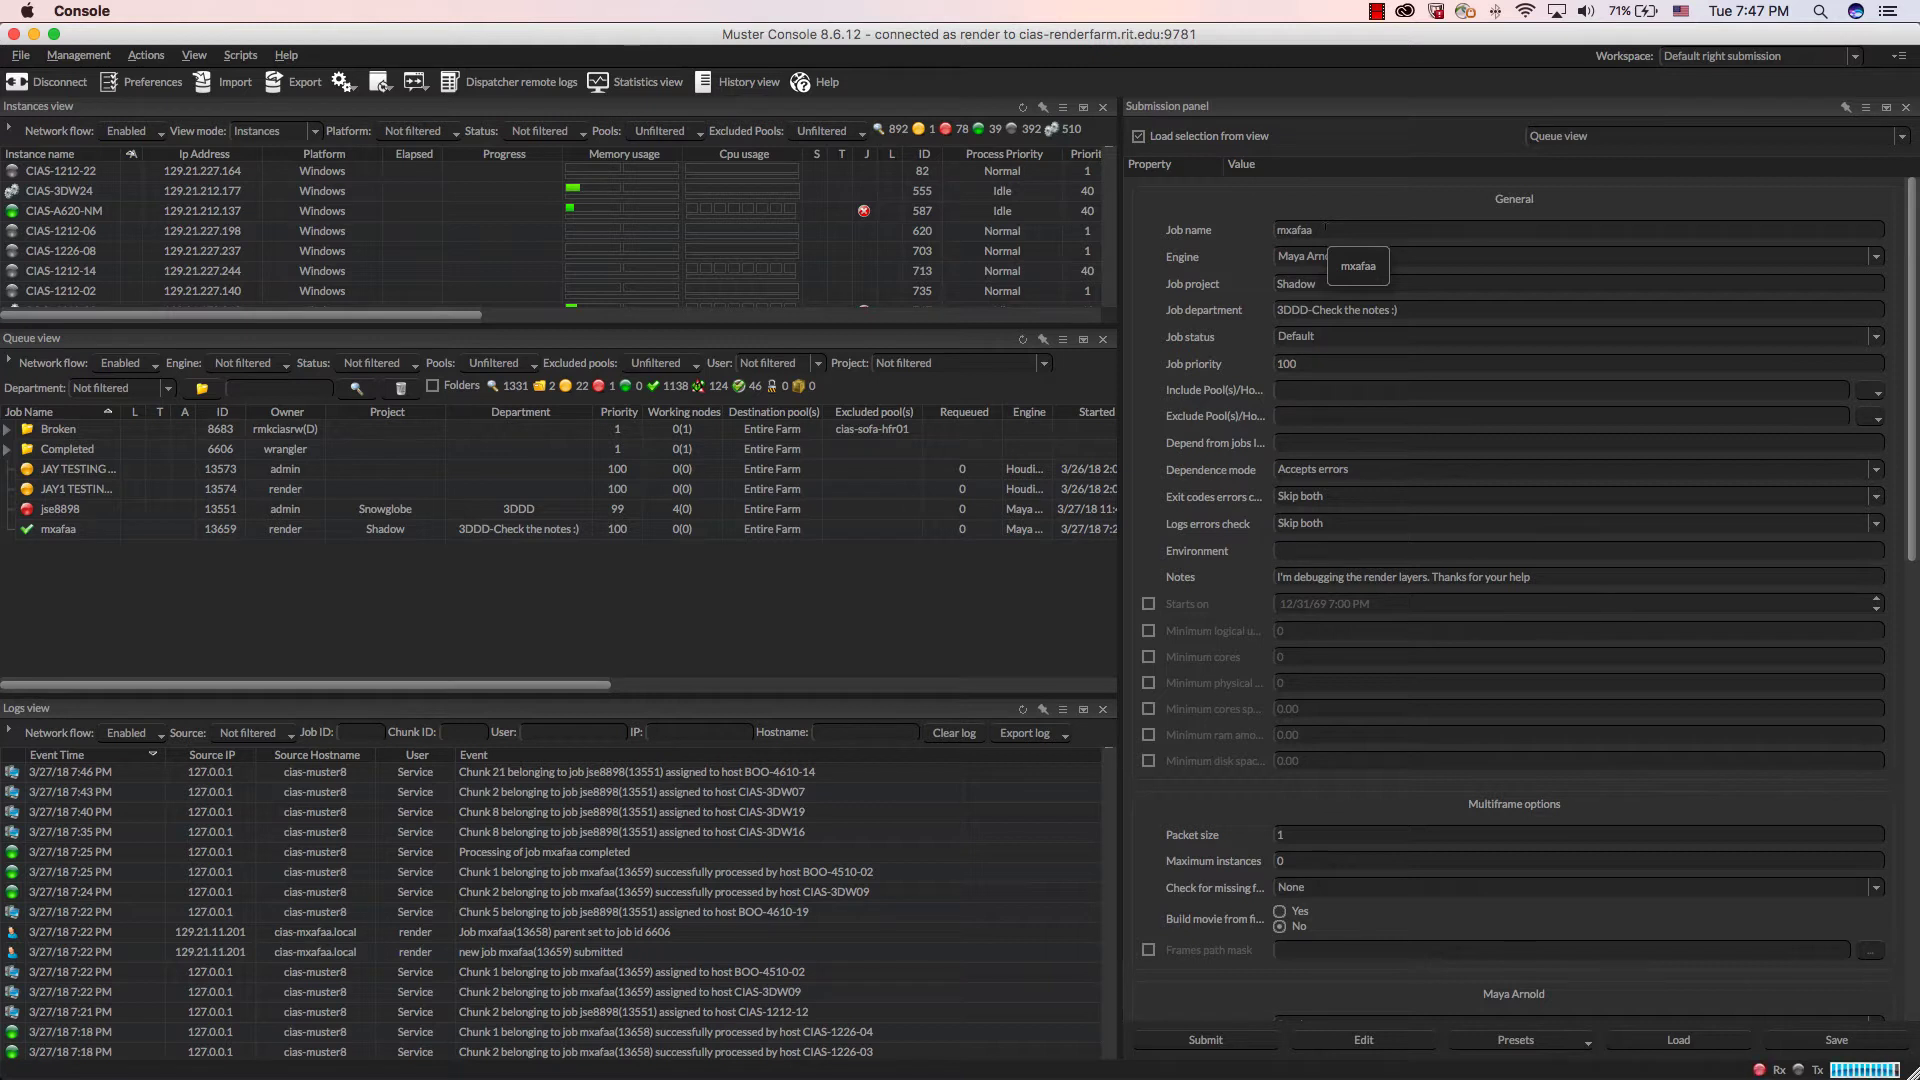
{"action": "double_click", "coordinate": [1325, 229]}
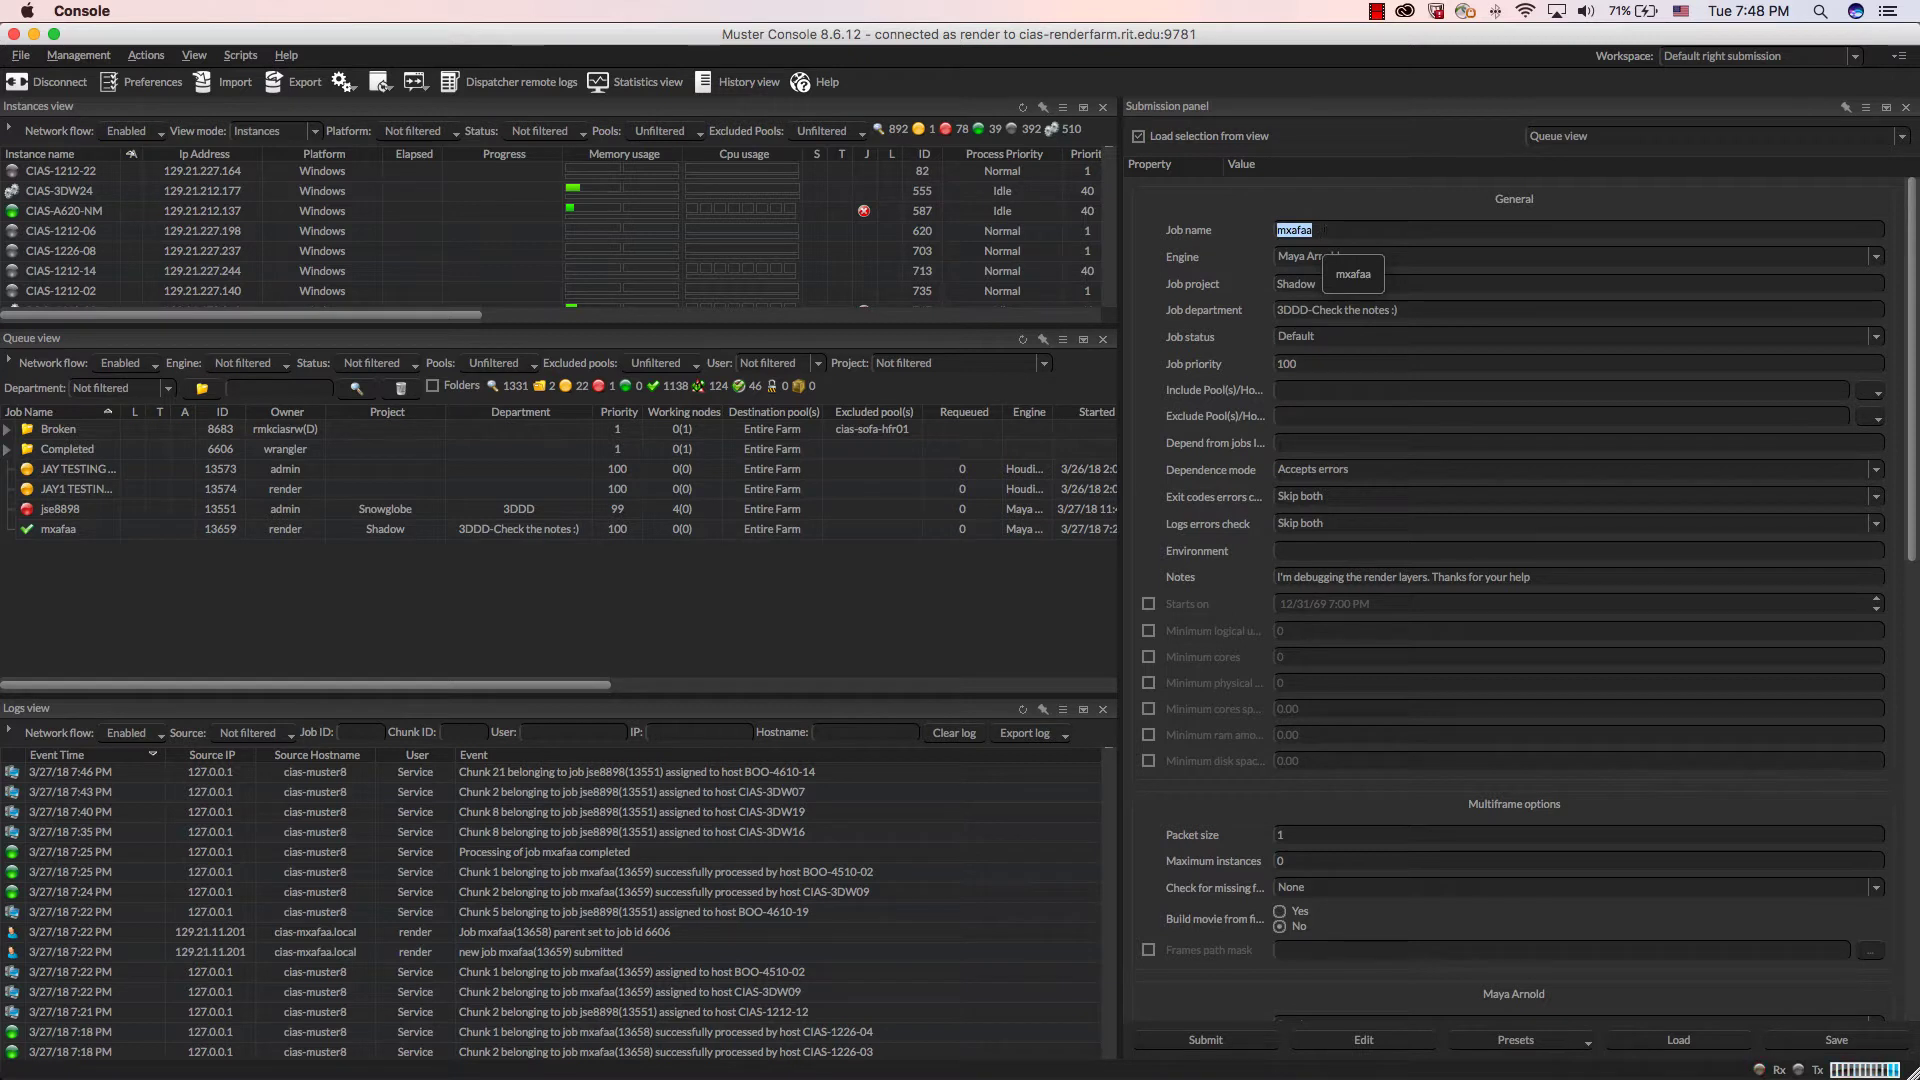
{"action": "left_click", "coordinate": [1220, 268]}
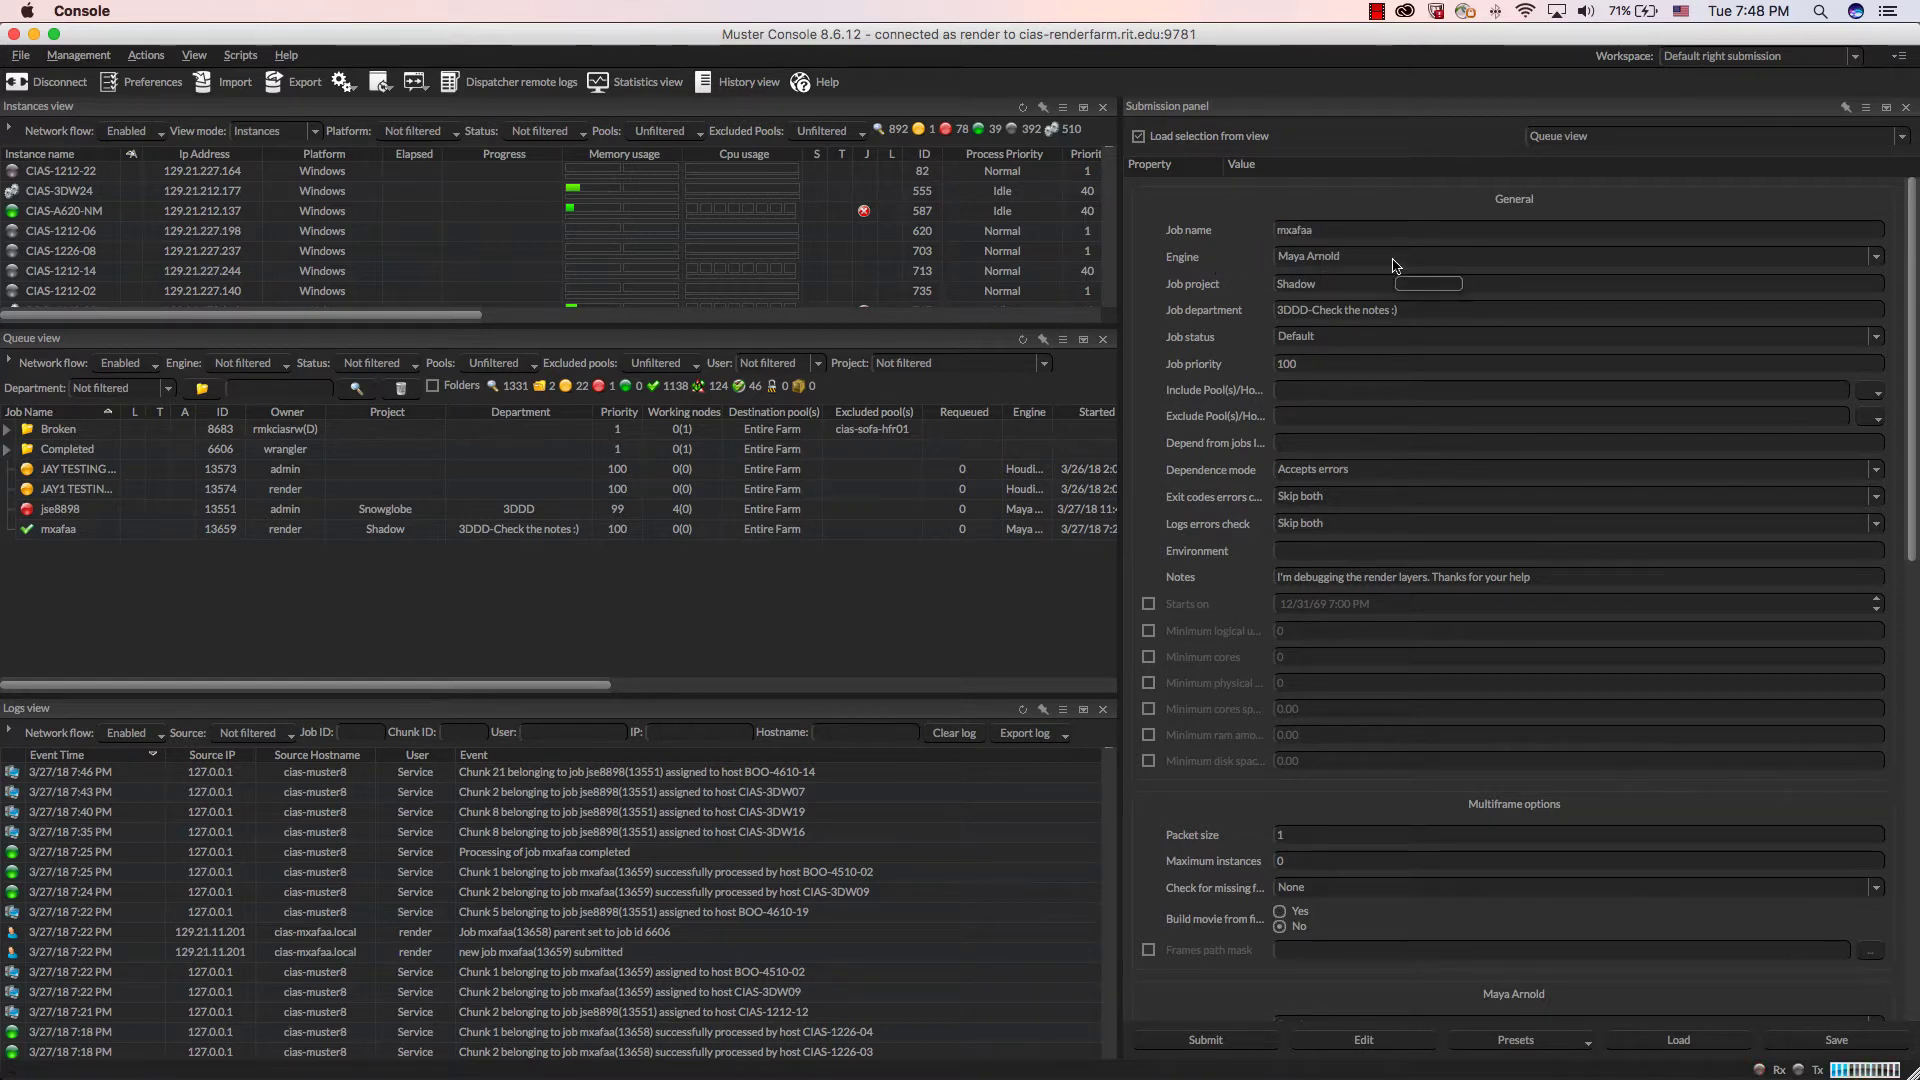
{"action": "left_click", "coordinate": [1395, 258]}
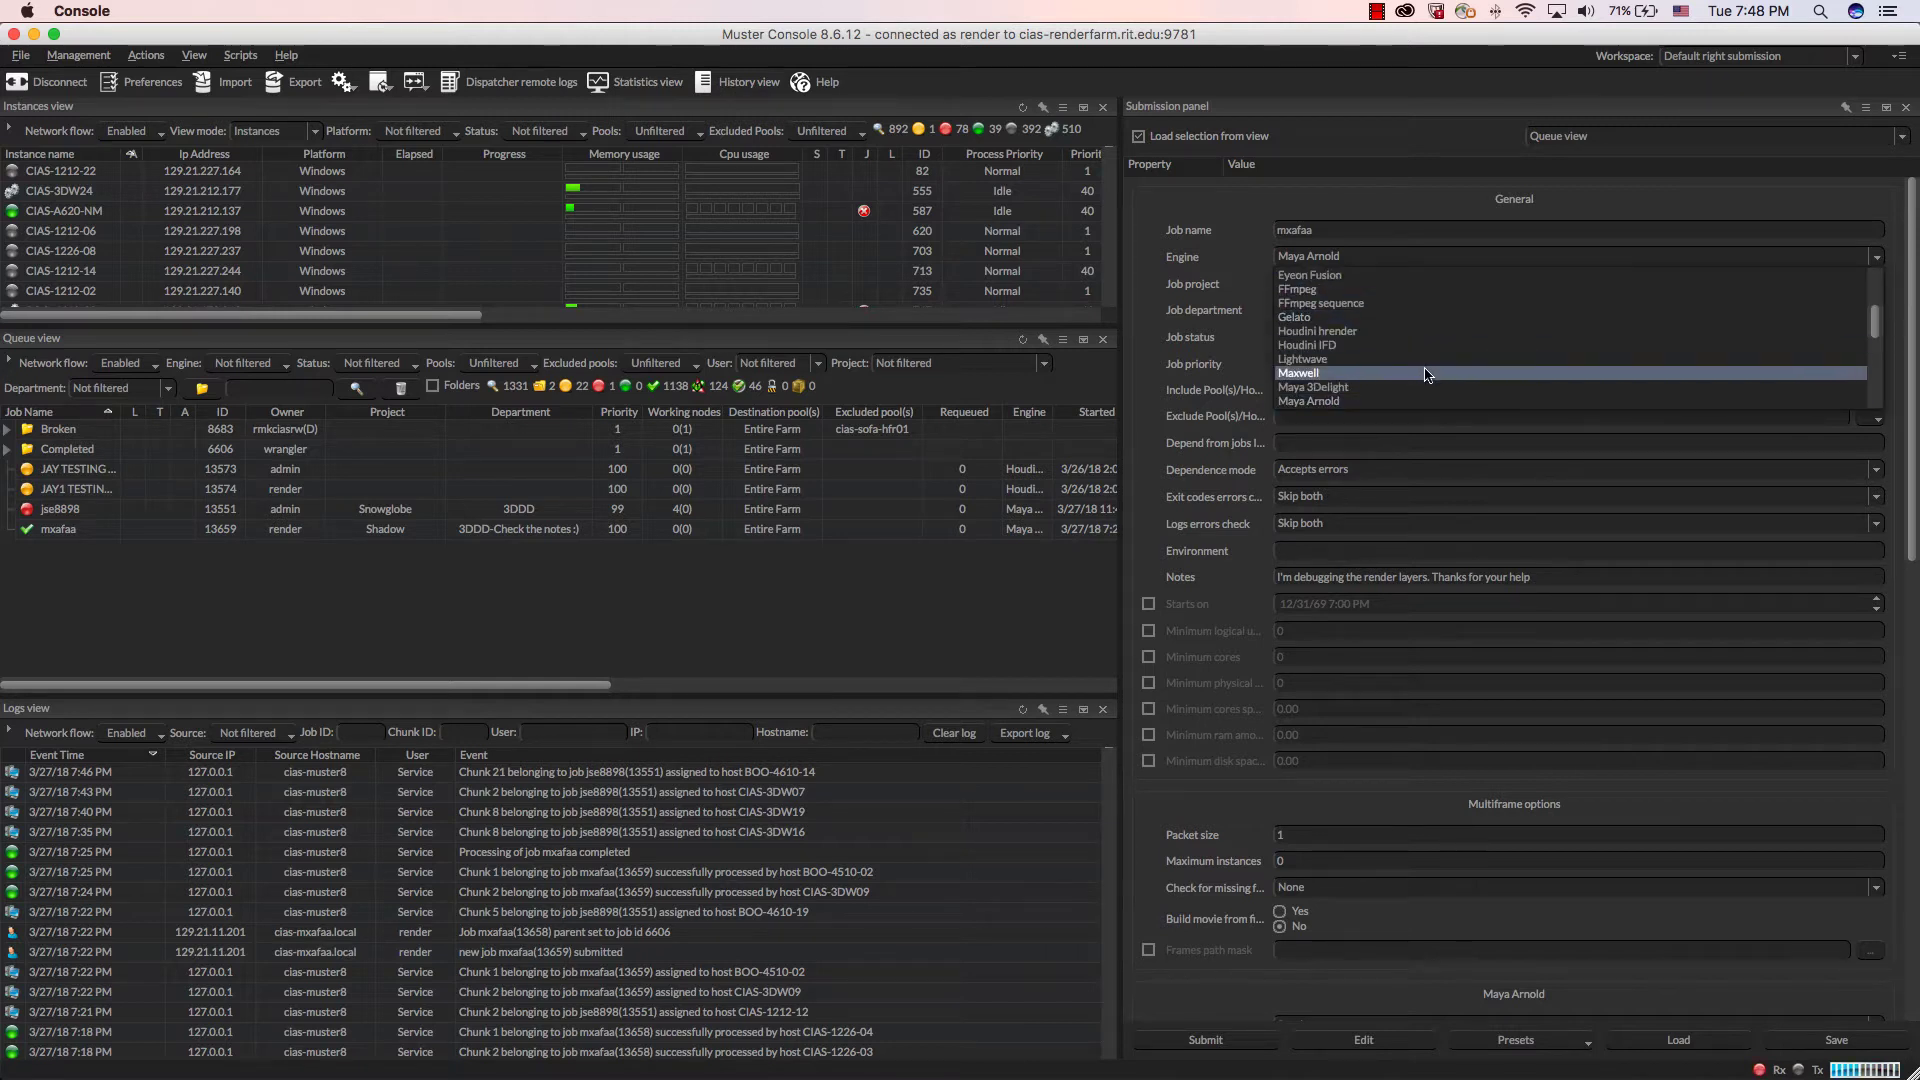
{"action": "left_click", "coordinate": [1381, 402]}
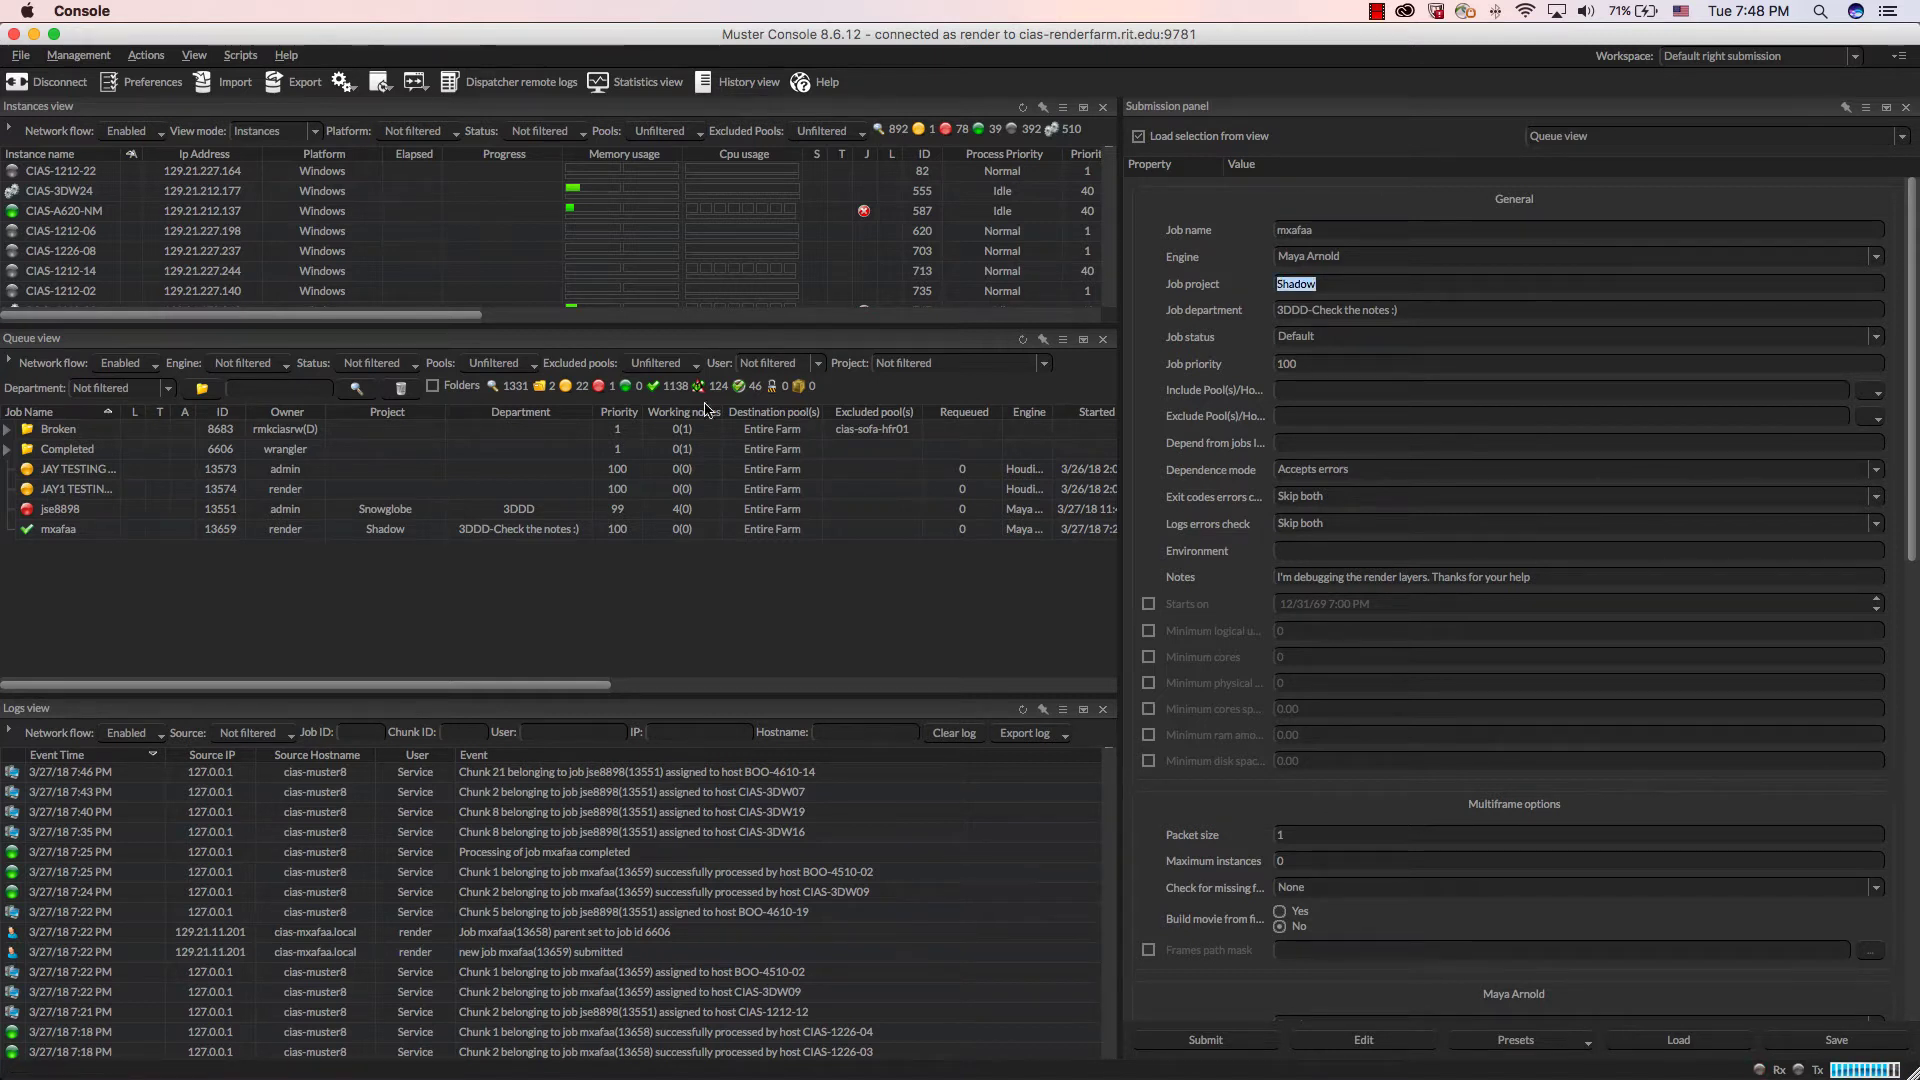
Step: Set the job project to Vespa and the job department to DDDD
{"action": "left_click", "coordinate": [590, 530]}
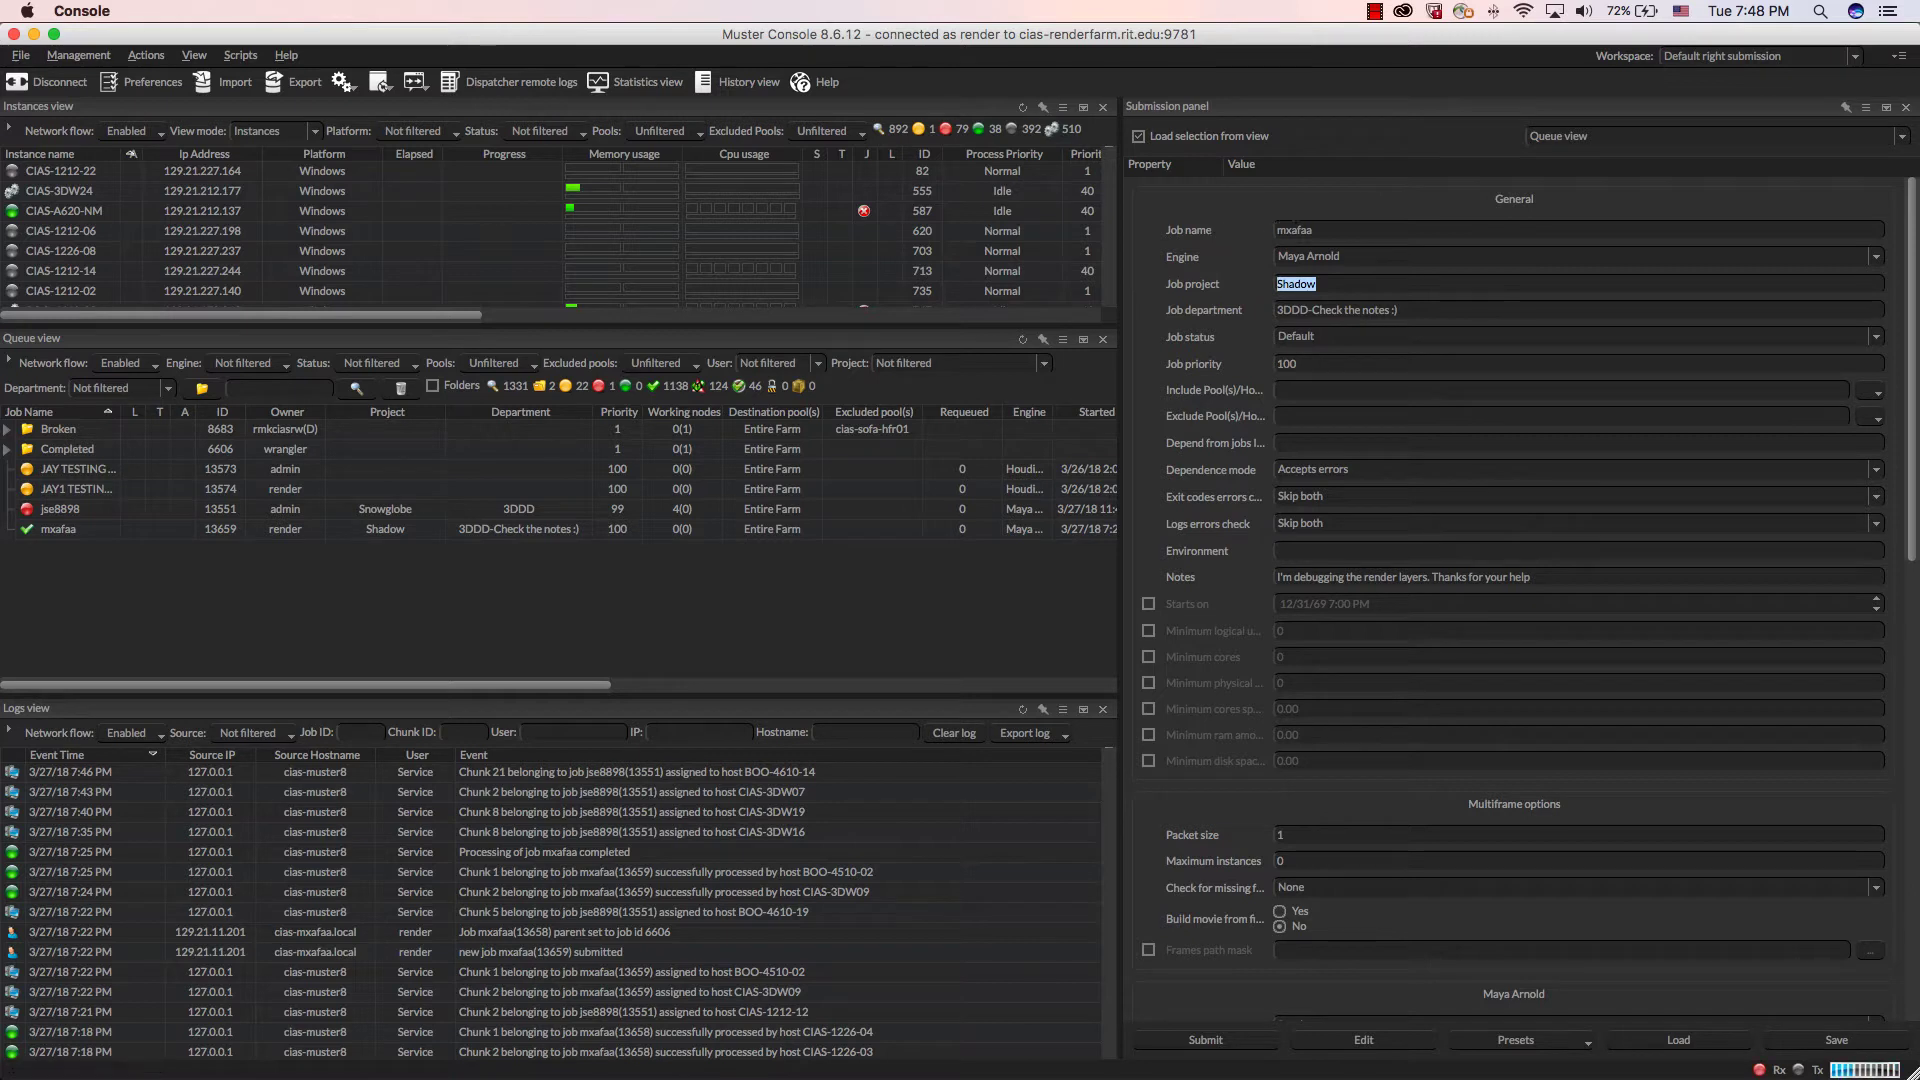
{"action": "double_click", "coordinate": [1332, 230]}
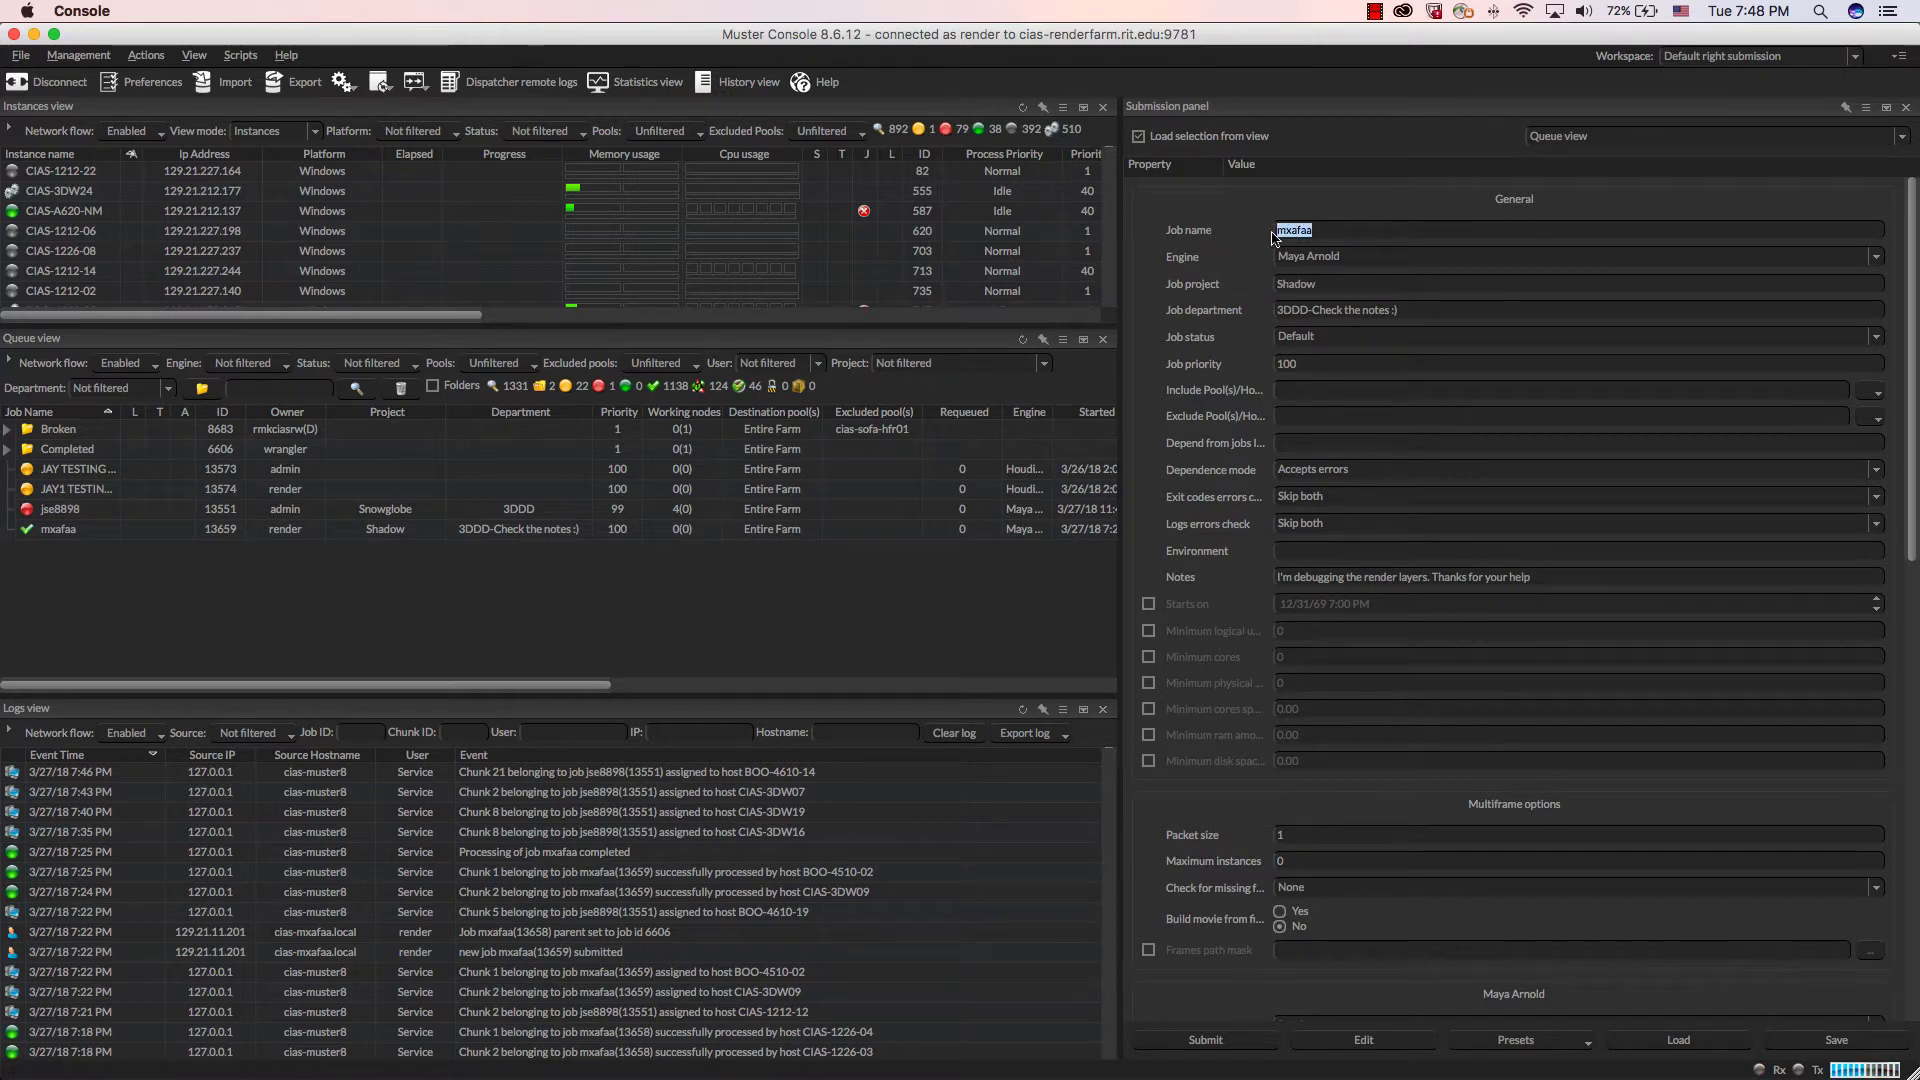
{"action": "double_click", "coordinate": [1337, 280]}
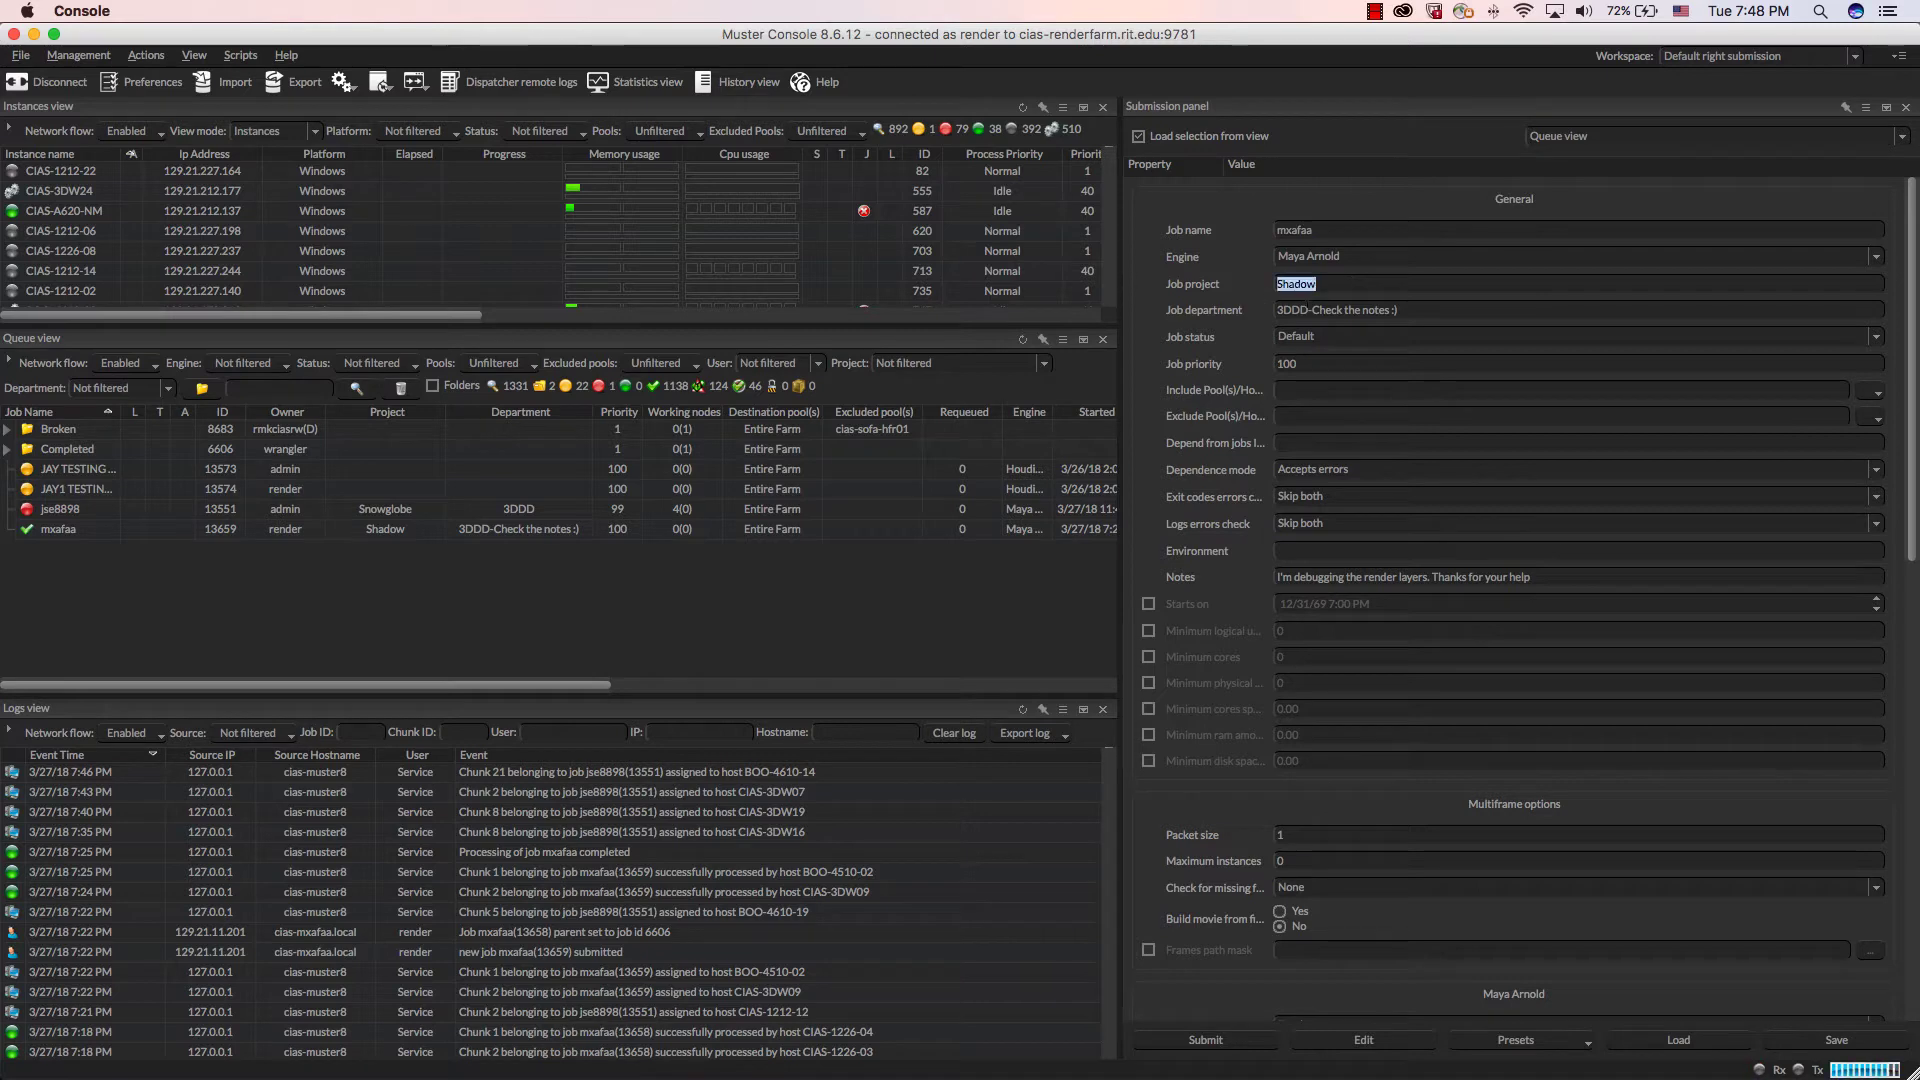
{"action": "type", "text": "Vespa"}
{"action": "key", "text": "Tab"}
{"action": "key", "text": "BackSpace"}
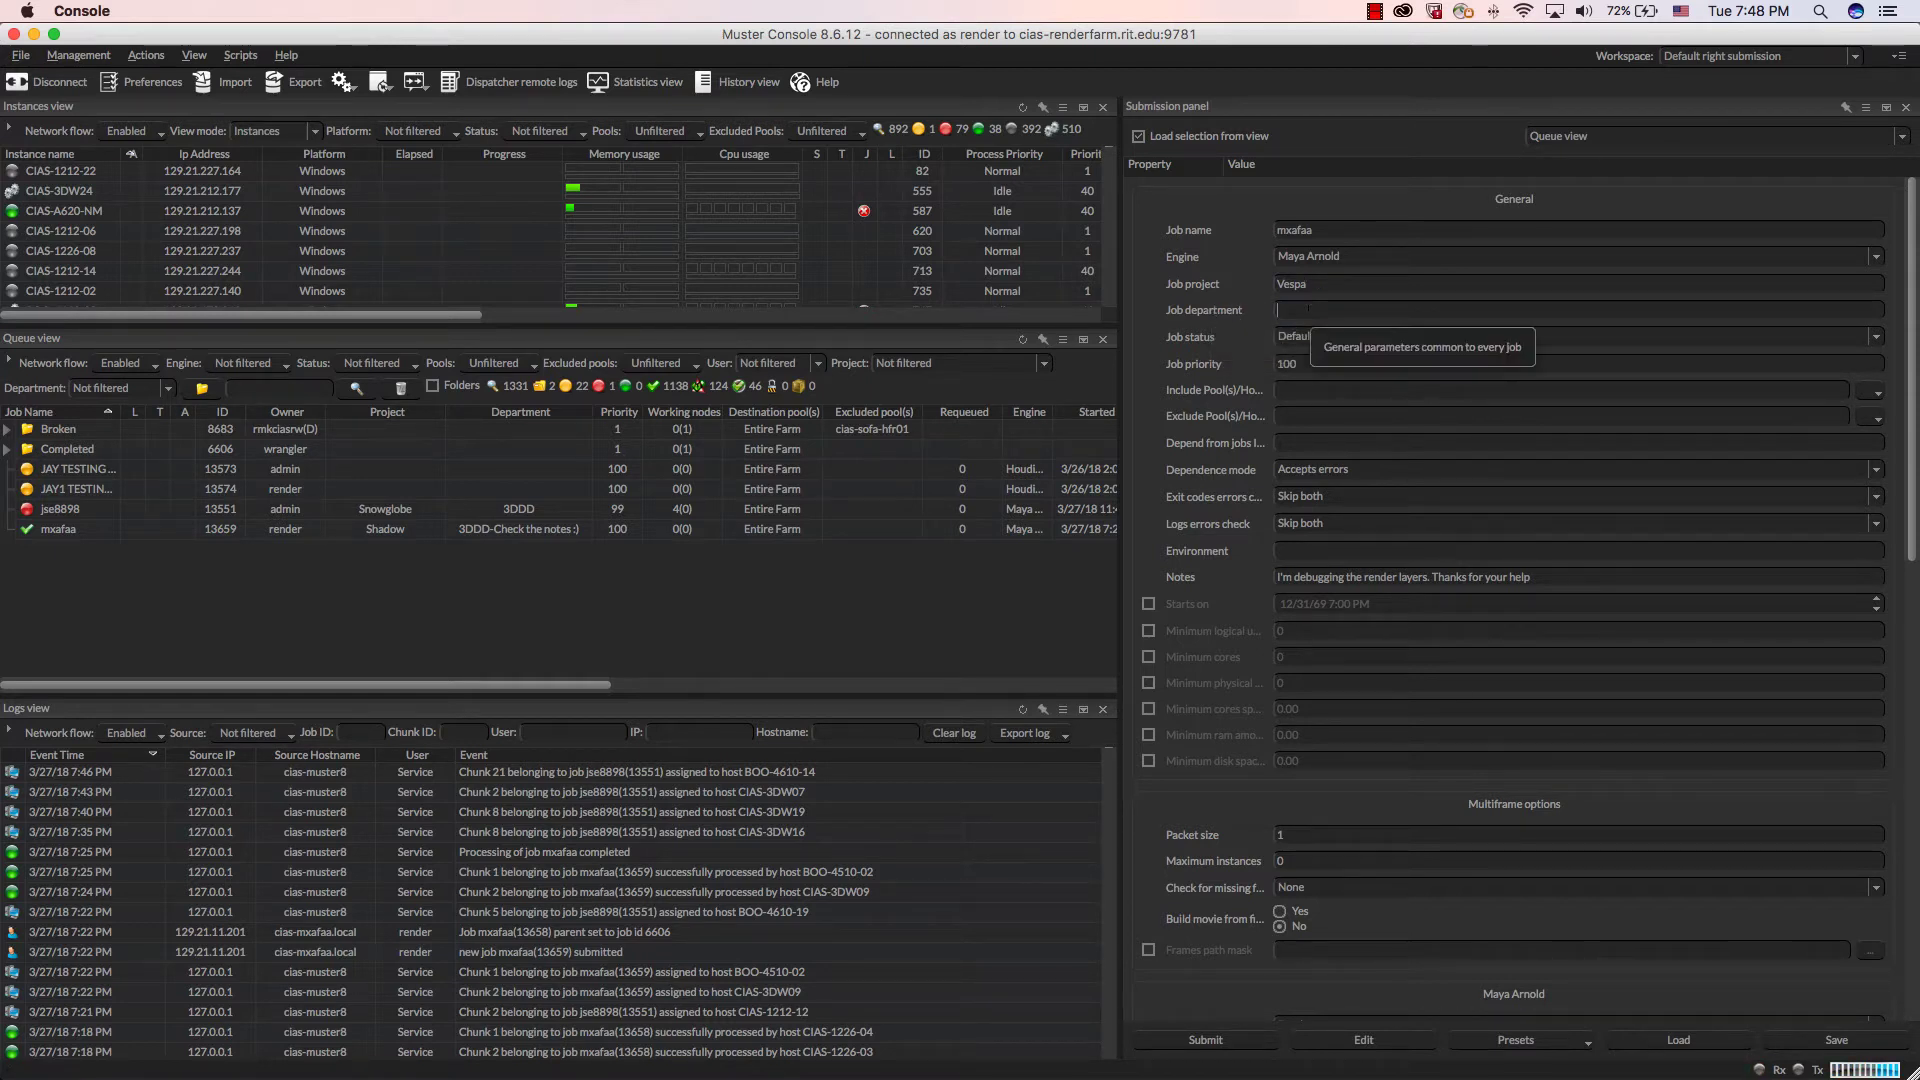
{"action": "type", "text": "DDDD"}
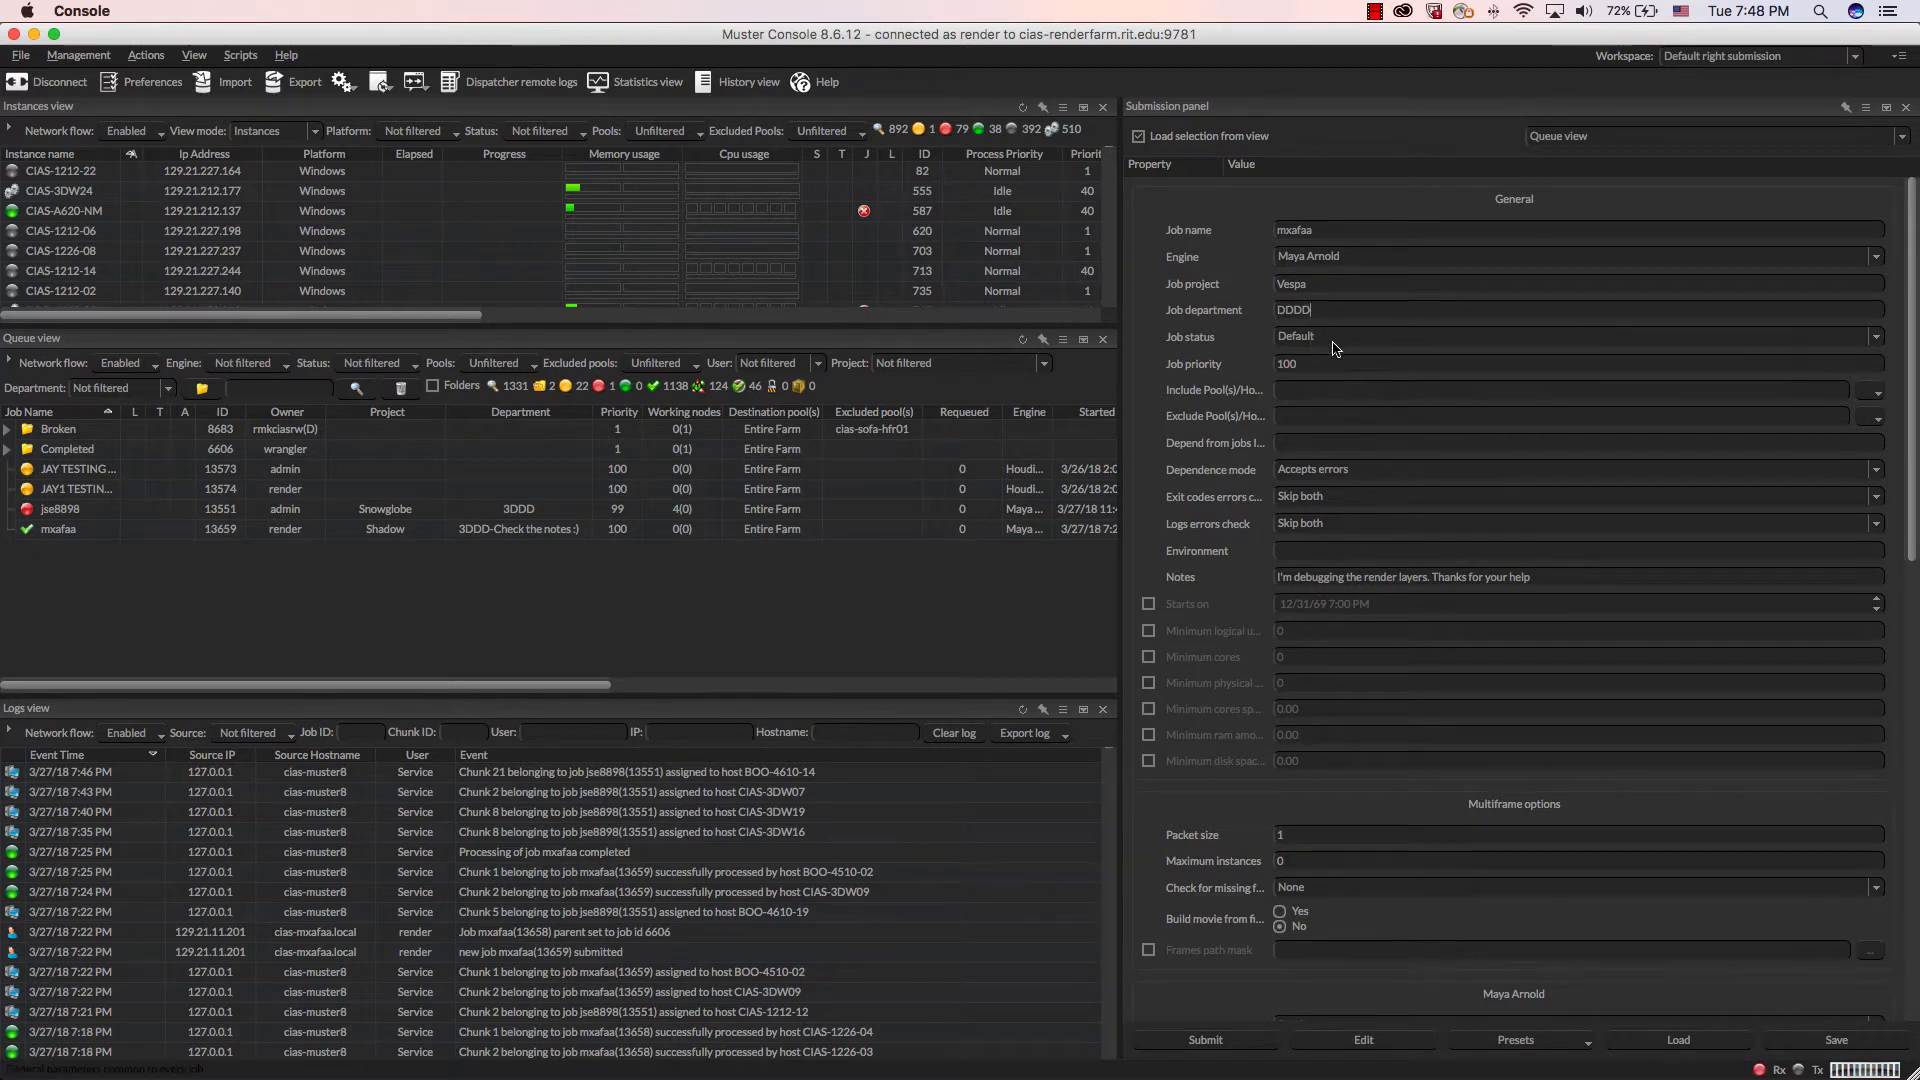
Step: Set the job priority to 99
{"action": "double_click", "coordinate": [1287, 364]}
{"action": "type", "text": "99"}
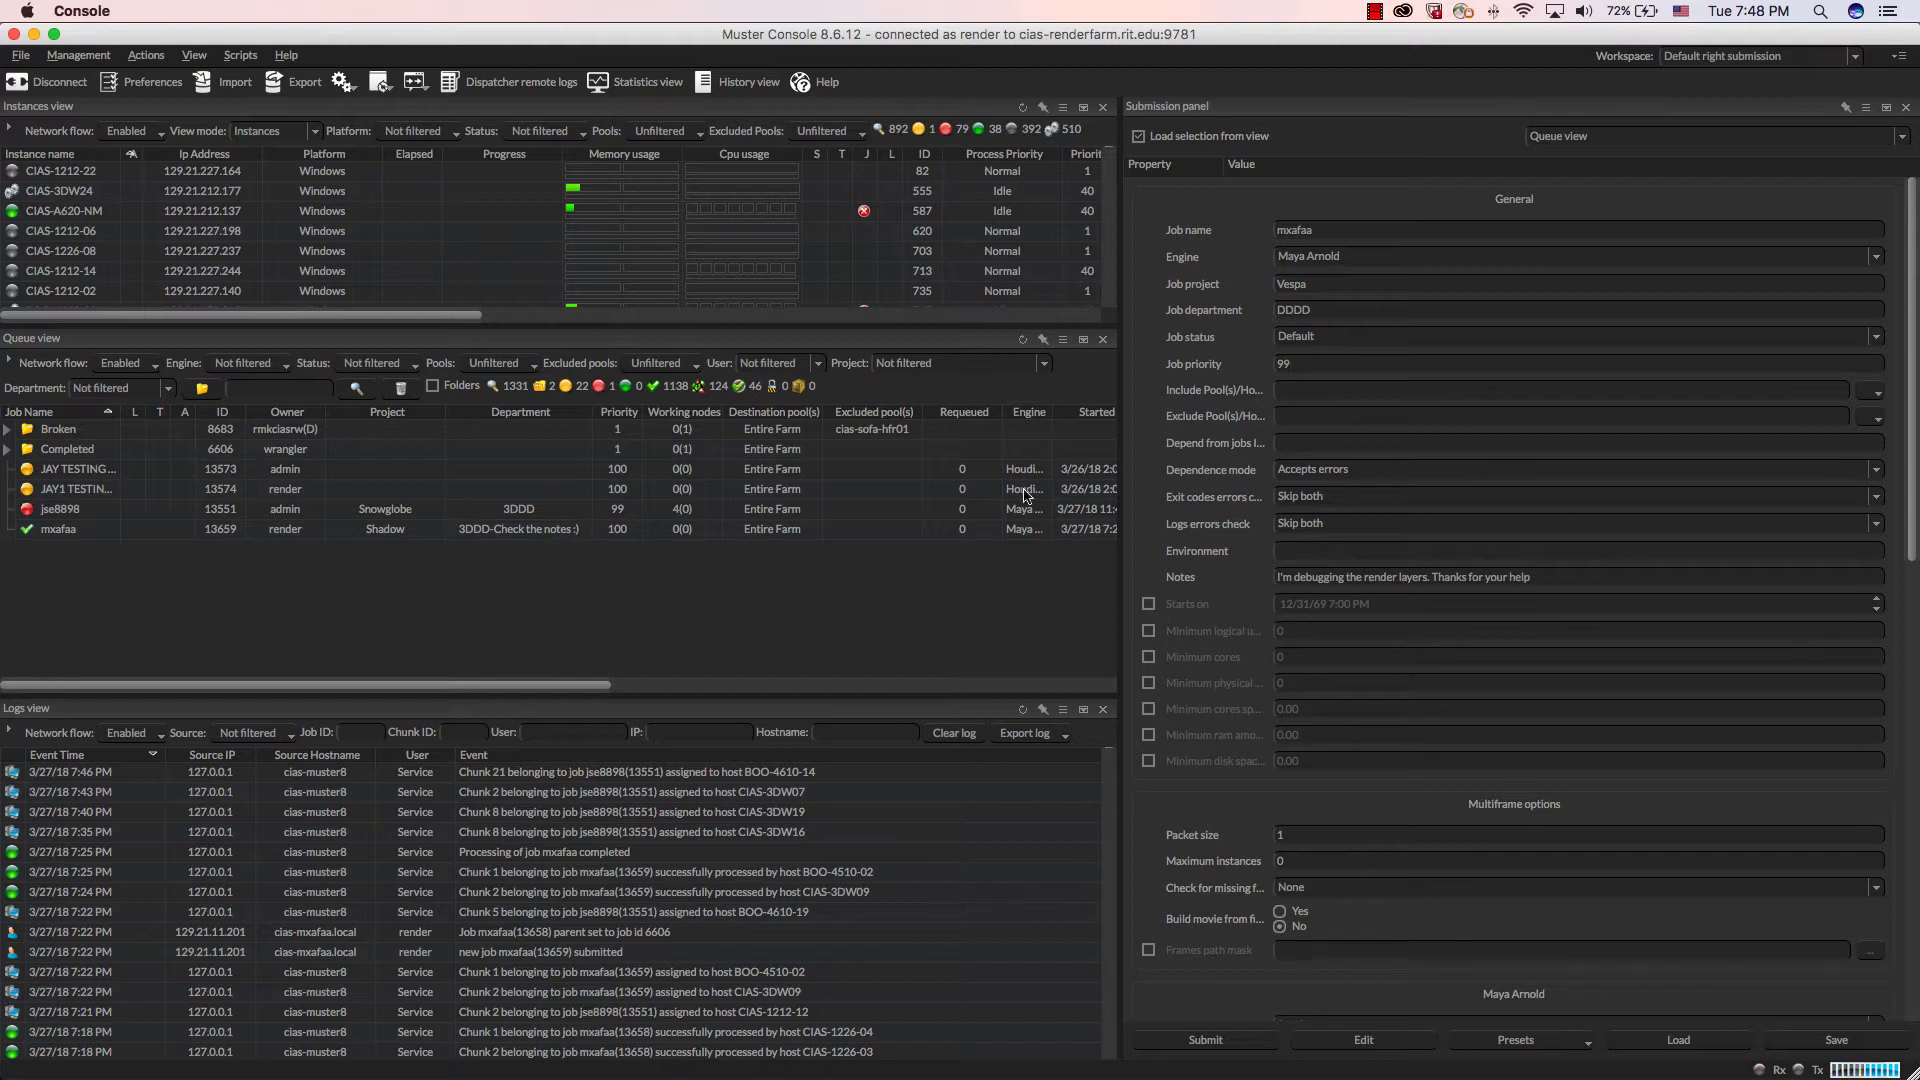
{"action": "double_click", "coordinate": [1313, 363]}
Step: Set the dependence mode to Accepts errors and both the exit code and log error checks to Skip both
{"action": "left_click", "coordinate": [1366, 472]}
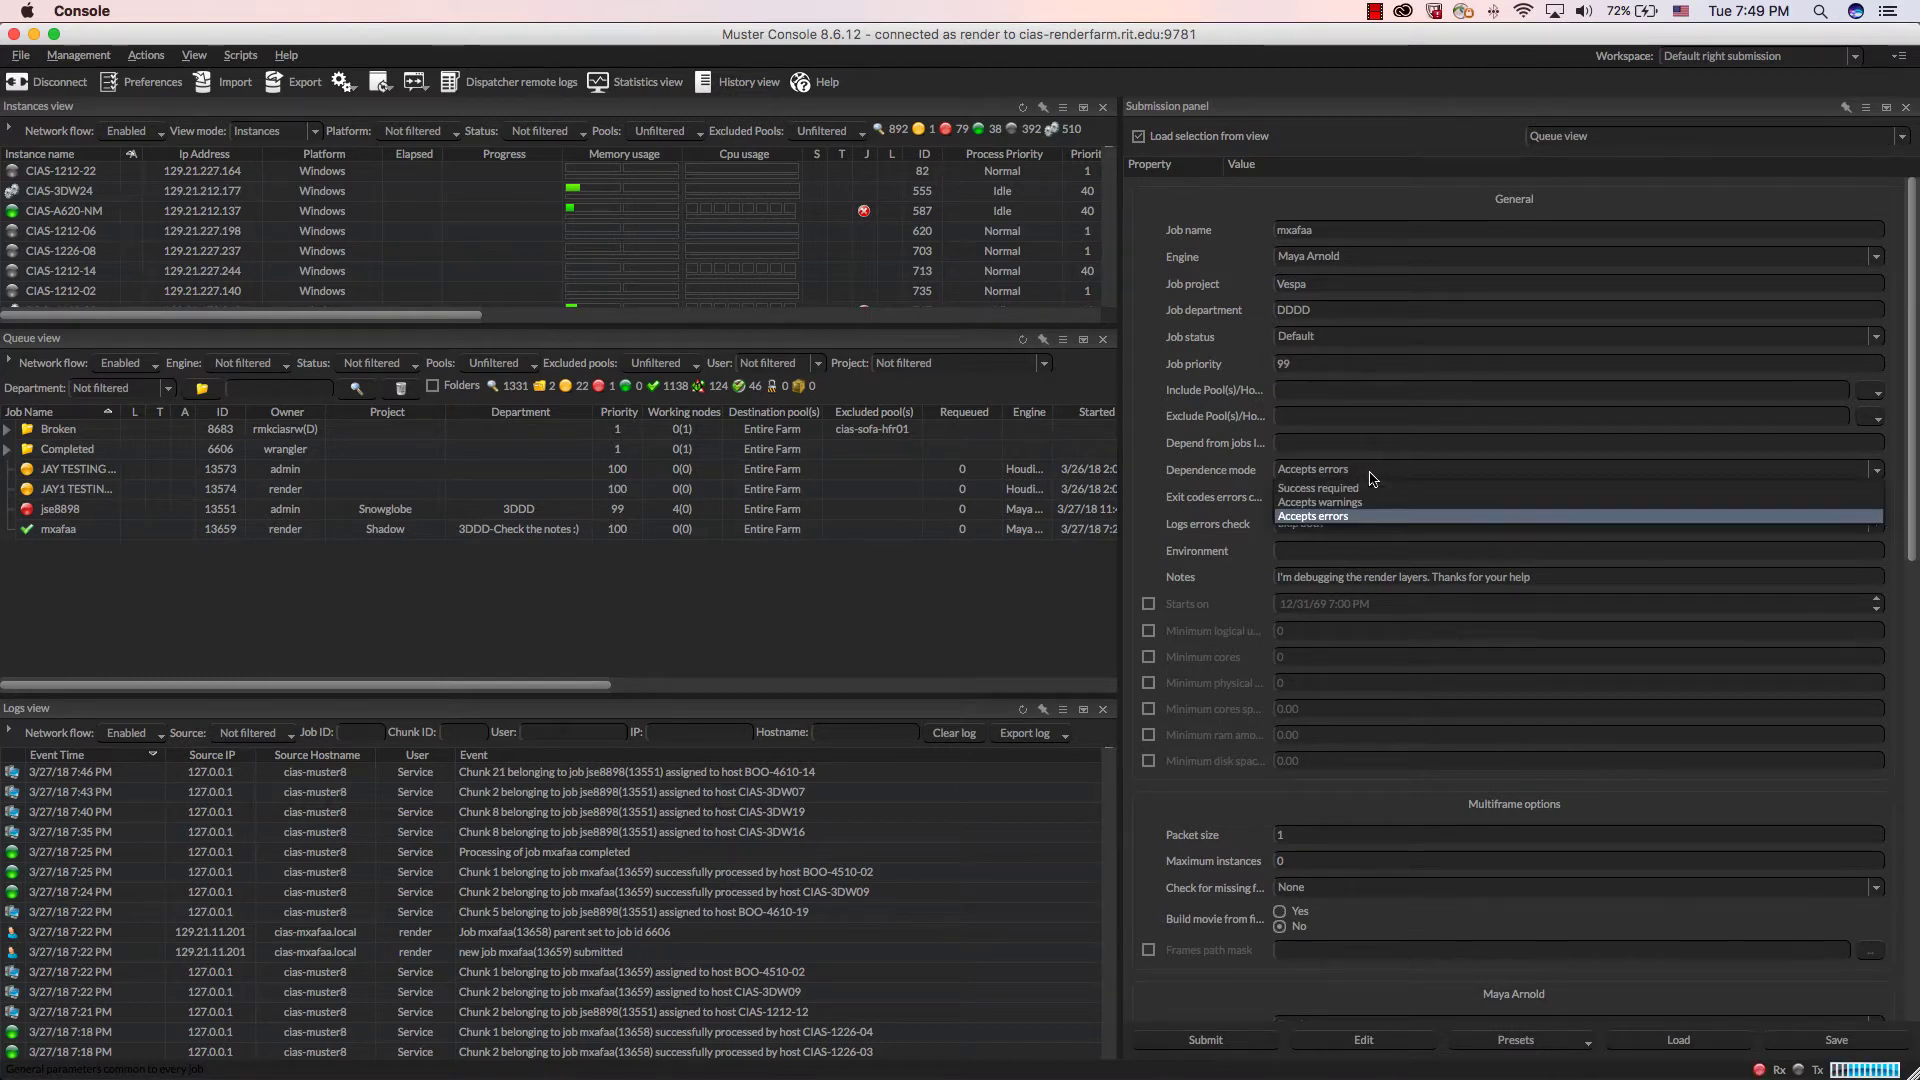
{"action": "left_click", "coordinate": [1347, 518]}
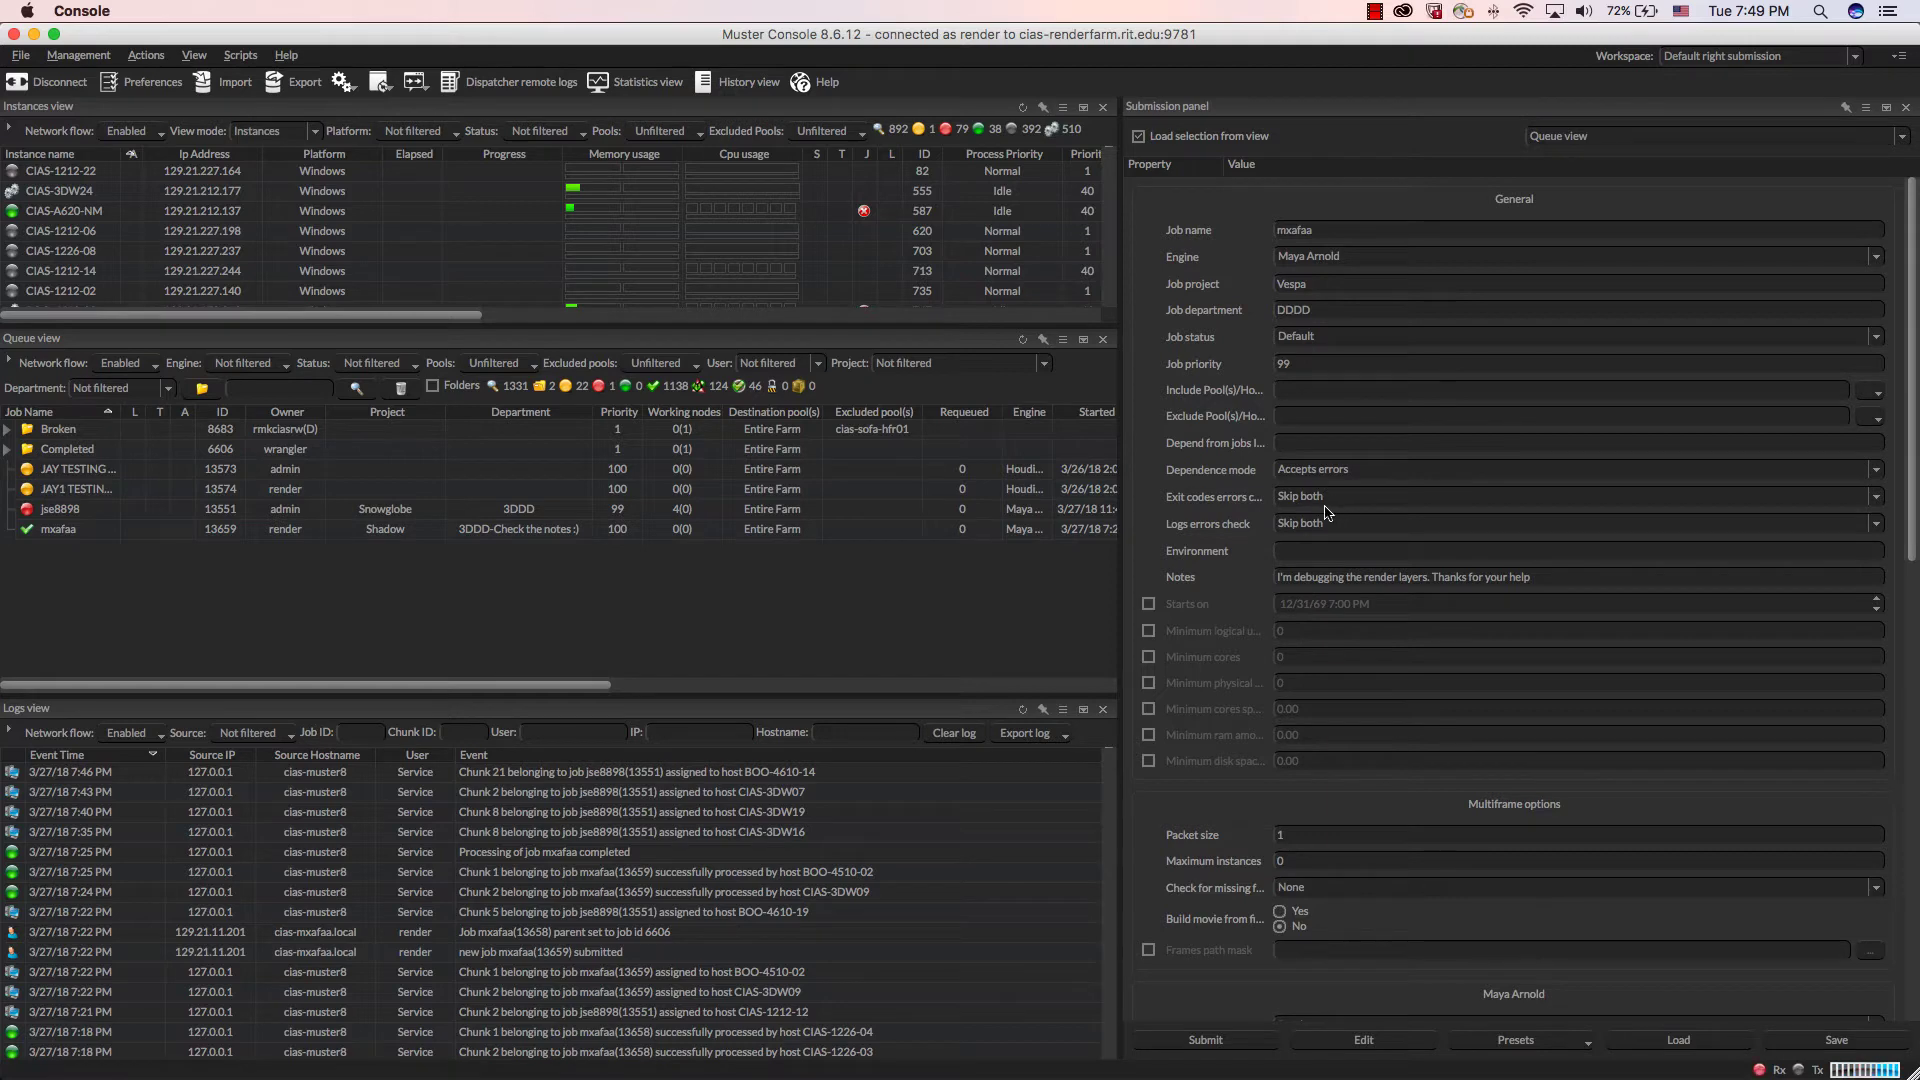
{"action": "left_click", "coordinate": [1341, 500]}
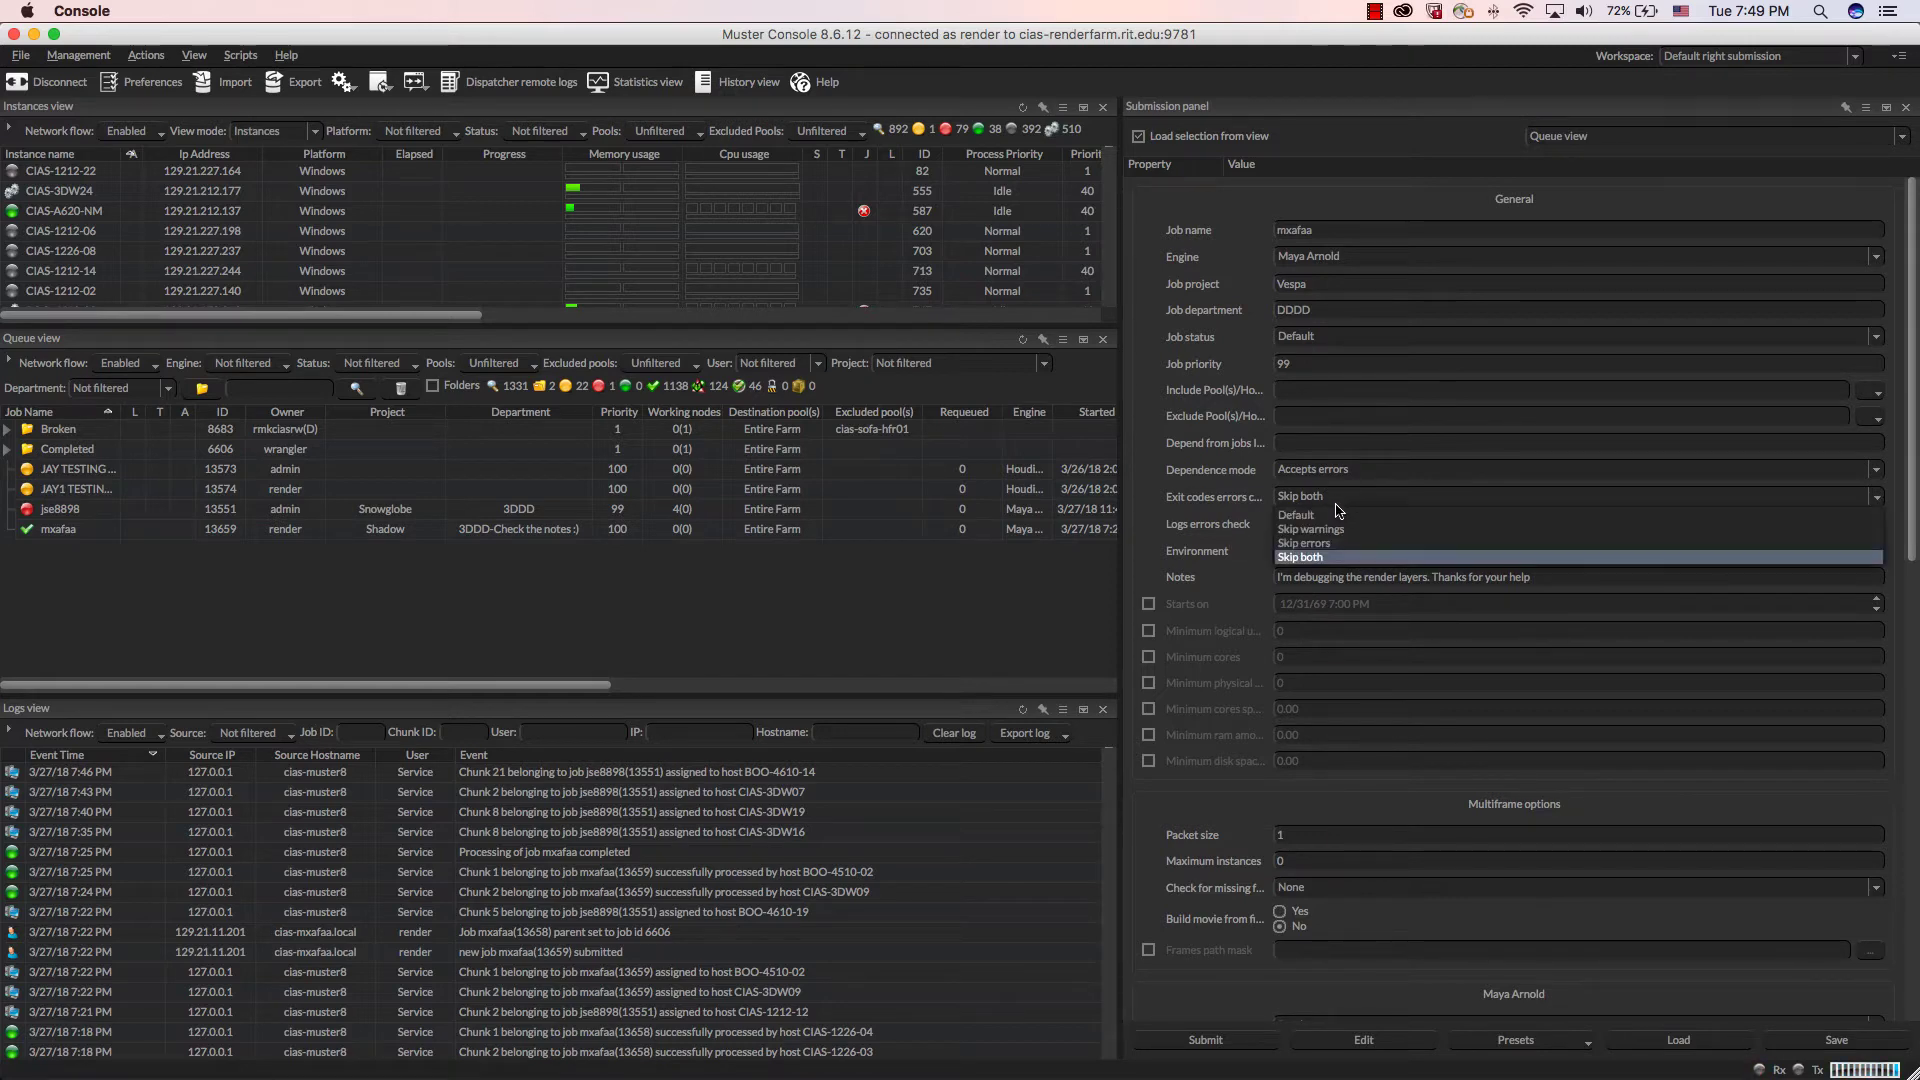
{"action": "left_click", "coordinate": [1322, 541]}
{"action": "left_click", "coordinate": [1293, 524]}
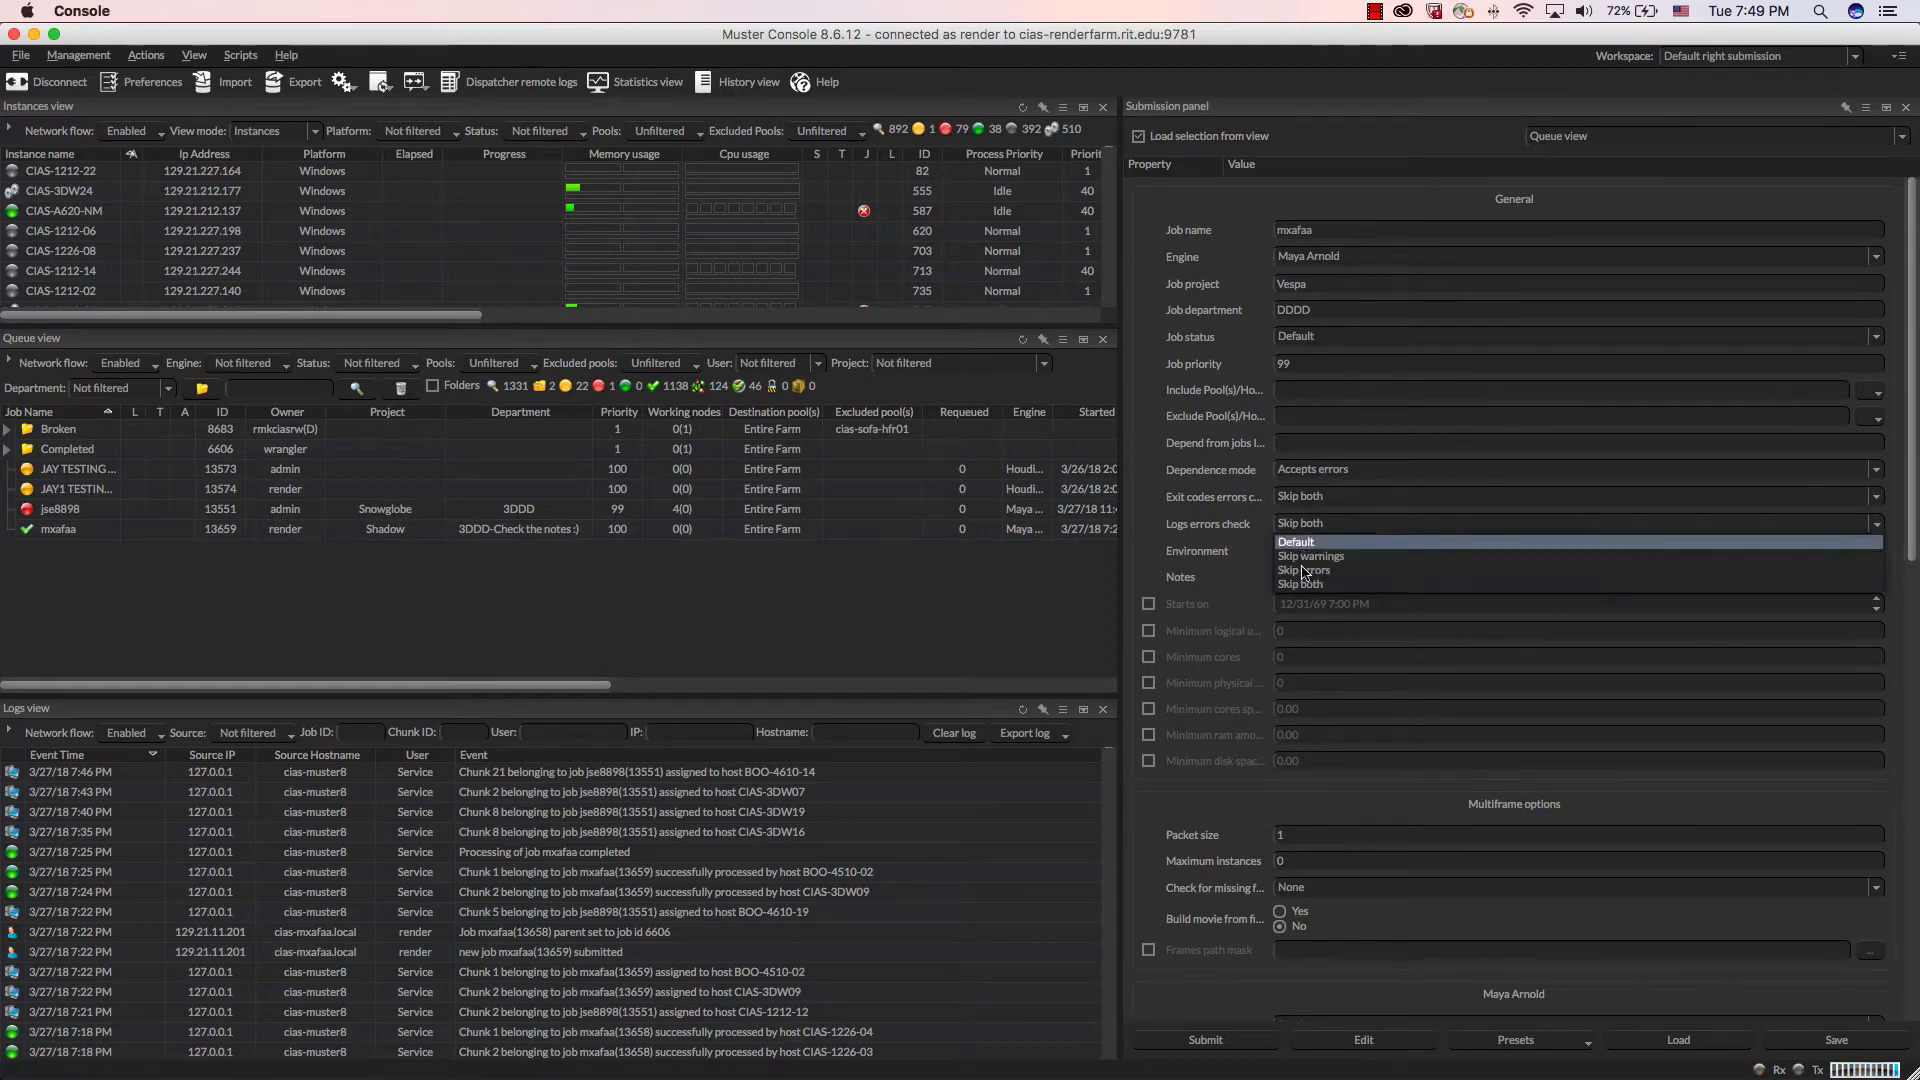
{"action": "left_click", "coordinate": [1295, 540]}
Step: Clear the job notes, and set the multiframe packet size to 5 with maximum instances at 0
{"action": "left_click_drag", "start_coordinate": [1535, 577], "coordinate": [1191, 563]}
{"action": "key", "text": "BackSpace"}
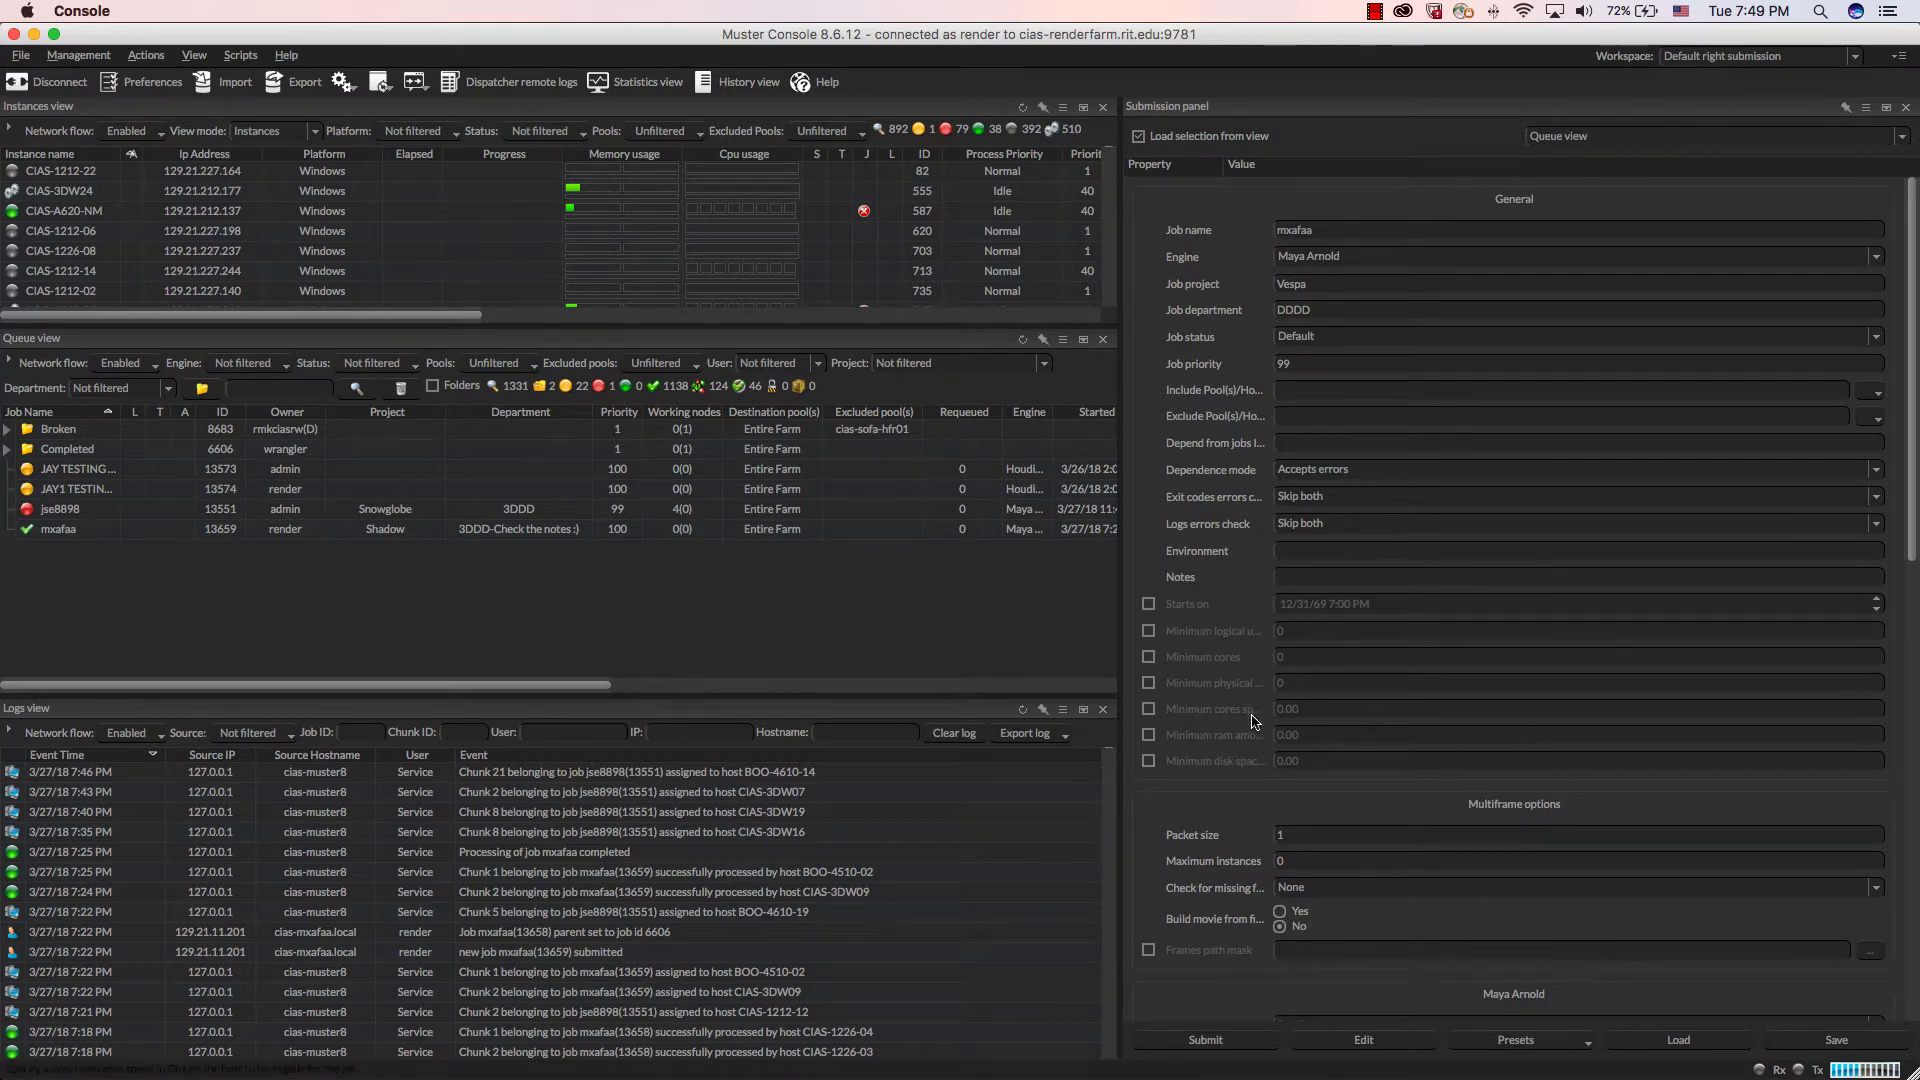
{"action": "scroll", "coordinate": [1258, 721], "scroll_direction": "down", "scroll_amount": 5}
{"action": "double_click", "coordinate": [1281, 596]}
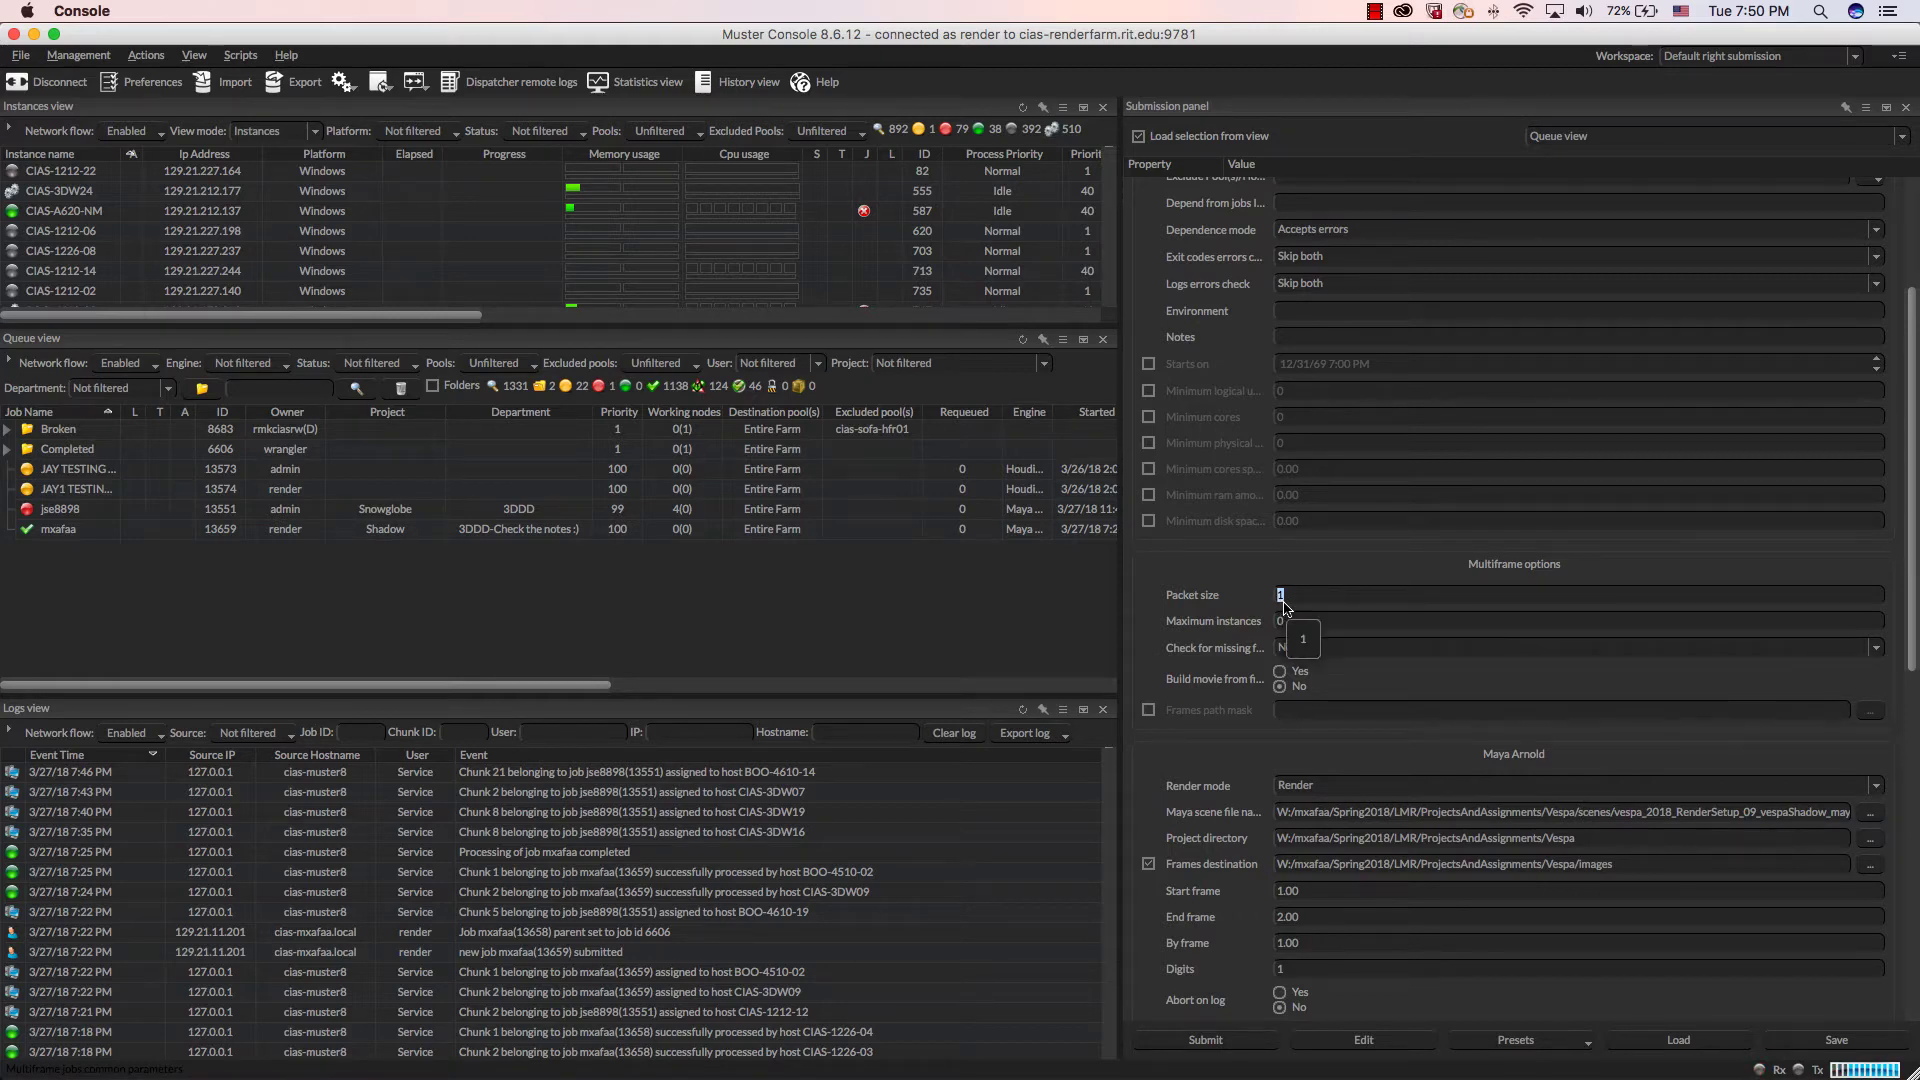
{"action": "type", "text": "5"}
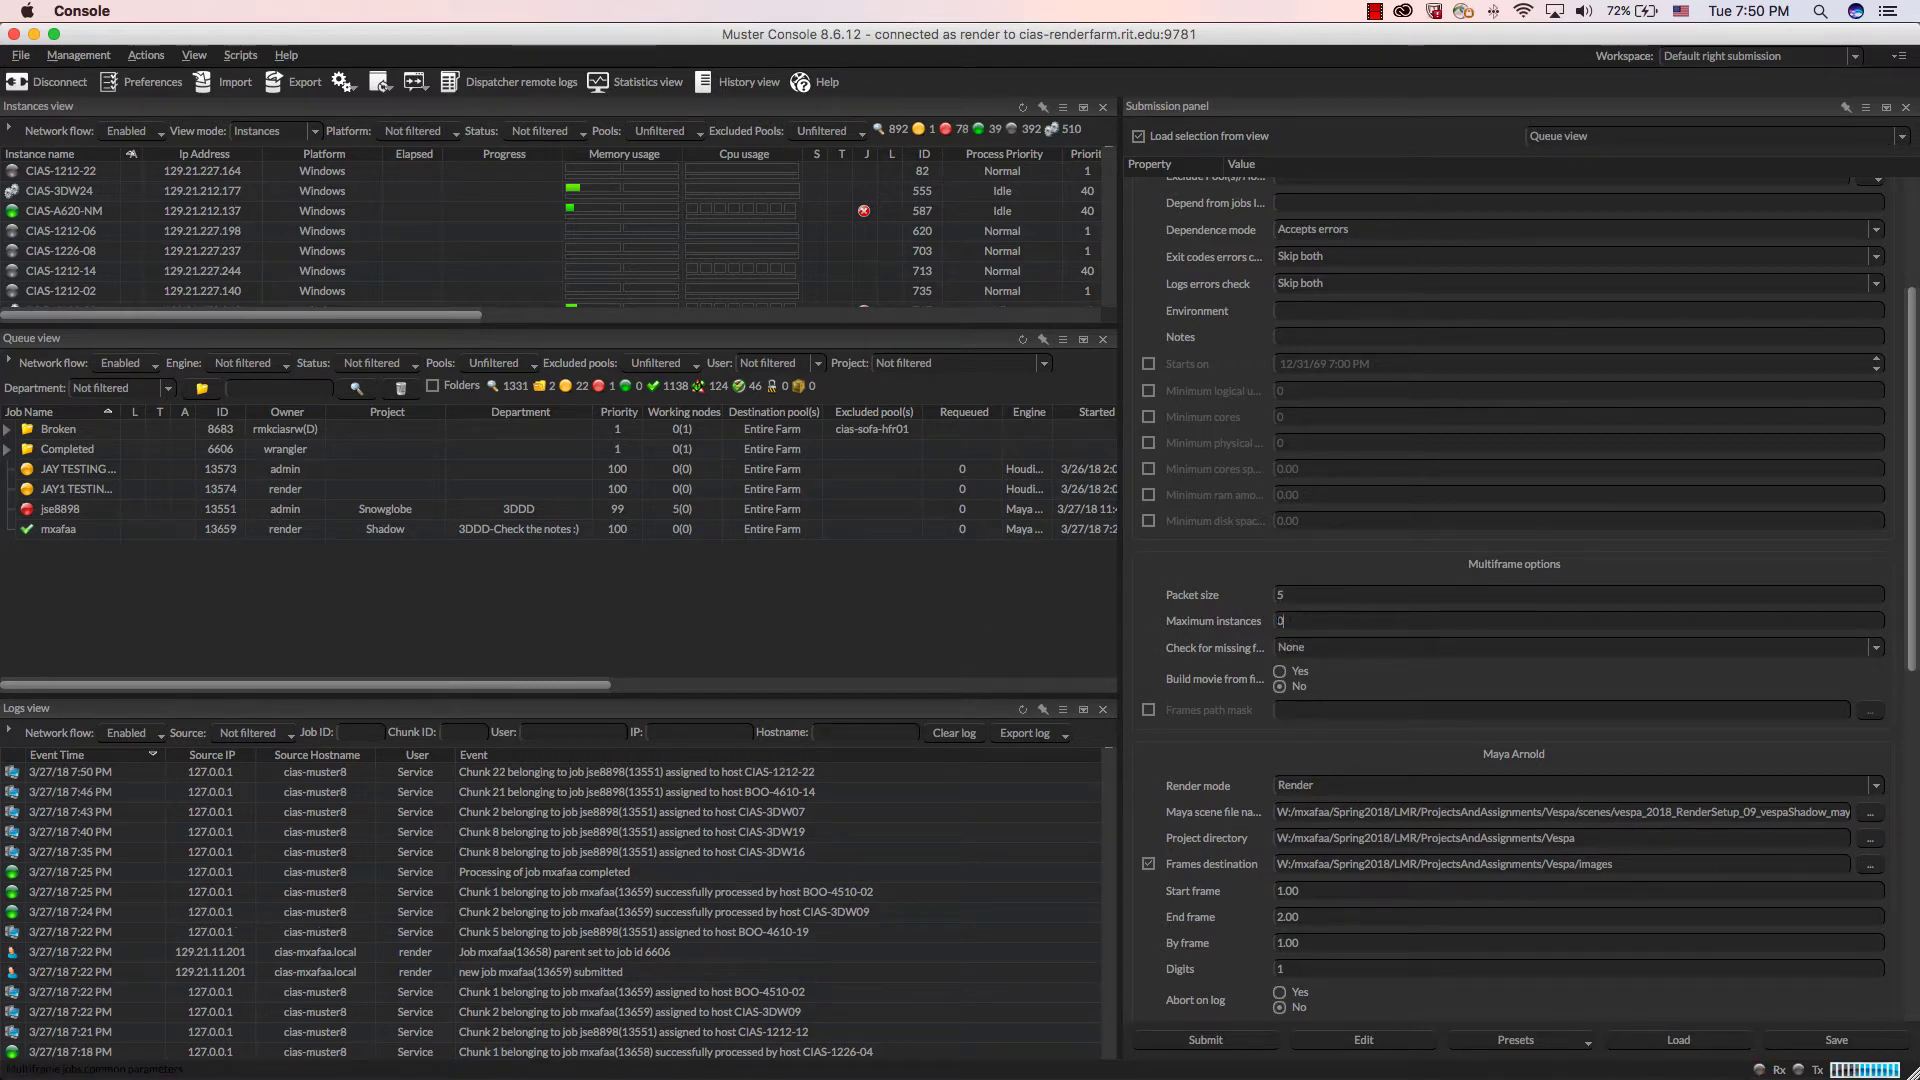
{"action": "left_click_drag", "start_coordinate": [1281, 621], "coordinate": [1235, 636]}
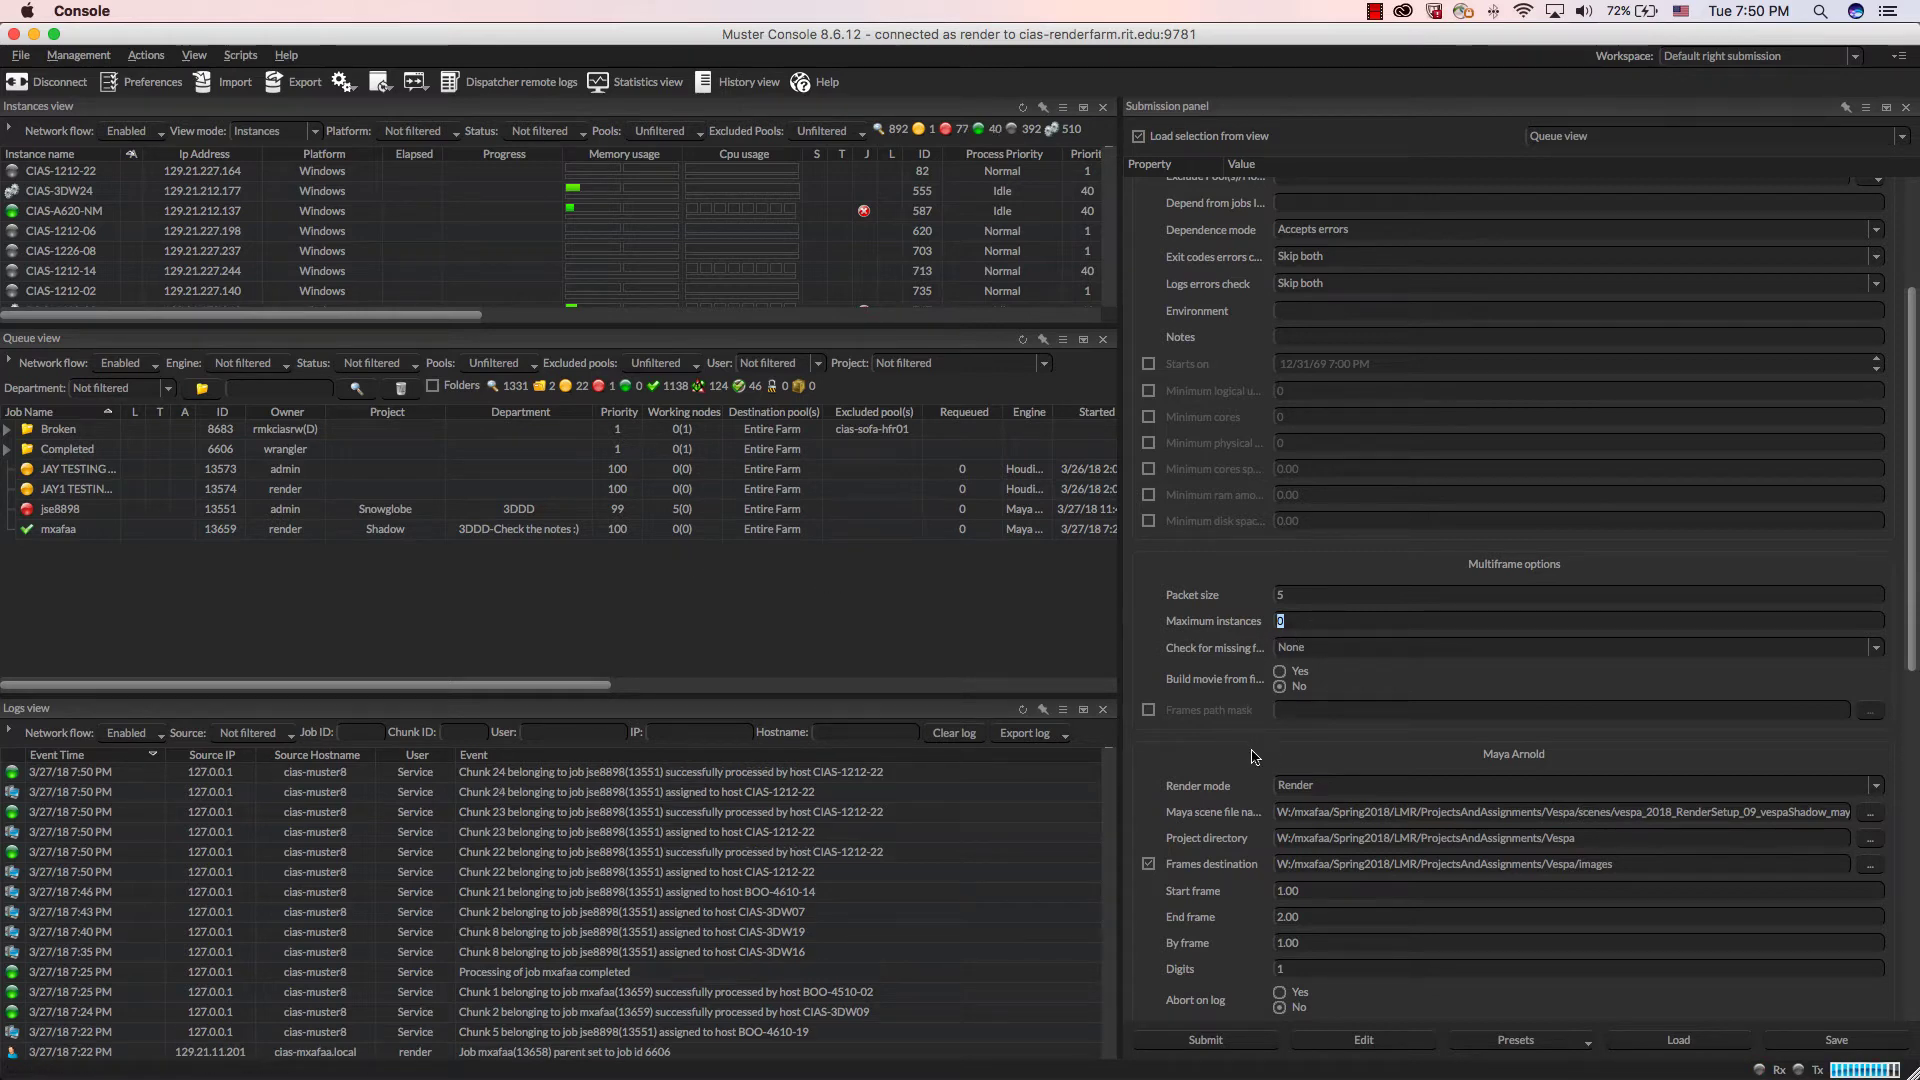
Step: Review the Maya scene file path through to its file name ending, browsing the scenes folder without choosing a file
{"action": "scroll", "coordinate": [1253, 757], "scroll_direction": "down", "scroll_amount": 3}
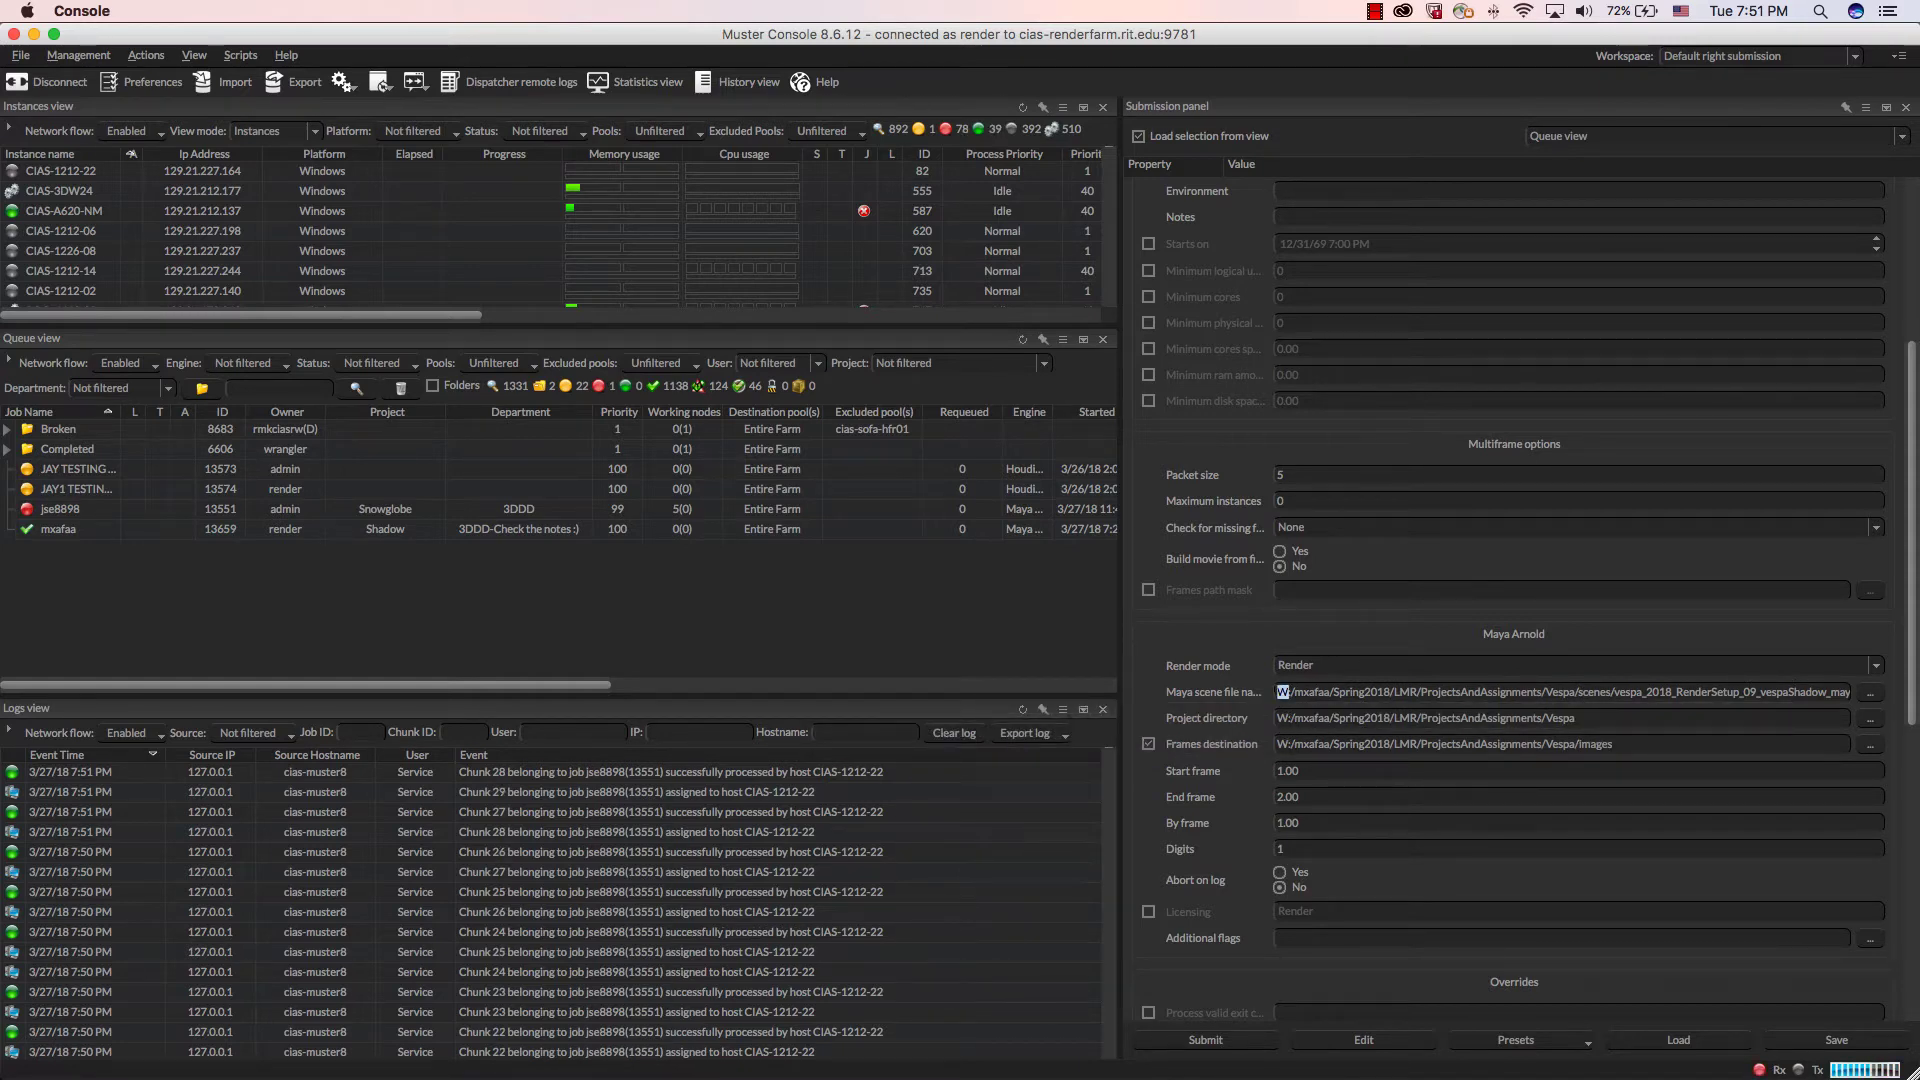
{"action": "double_click", "coordinate": [1282, 690]}
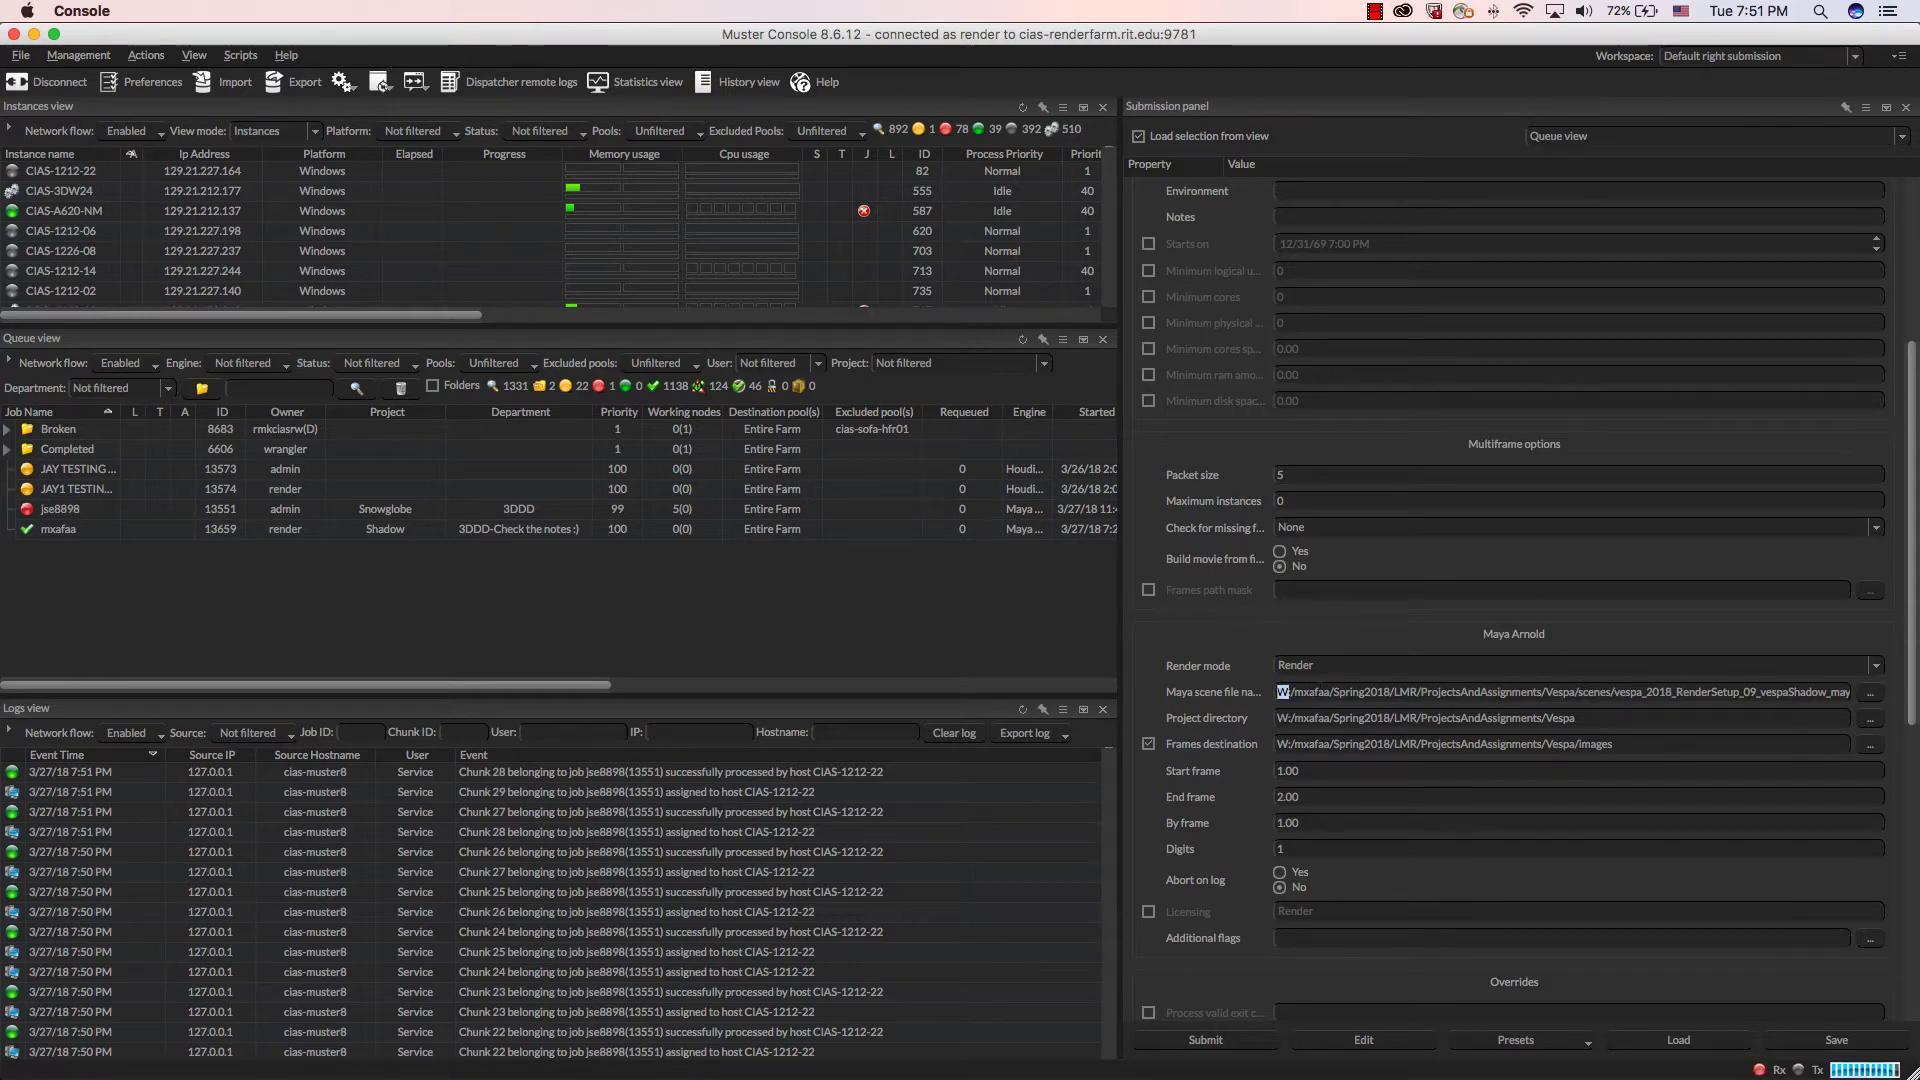
{"action": "left_click", "coordinate": [1282, 691]}
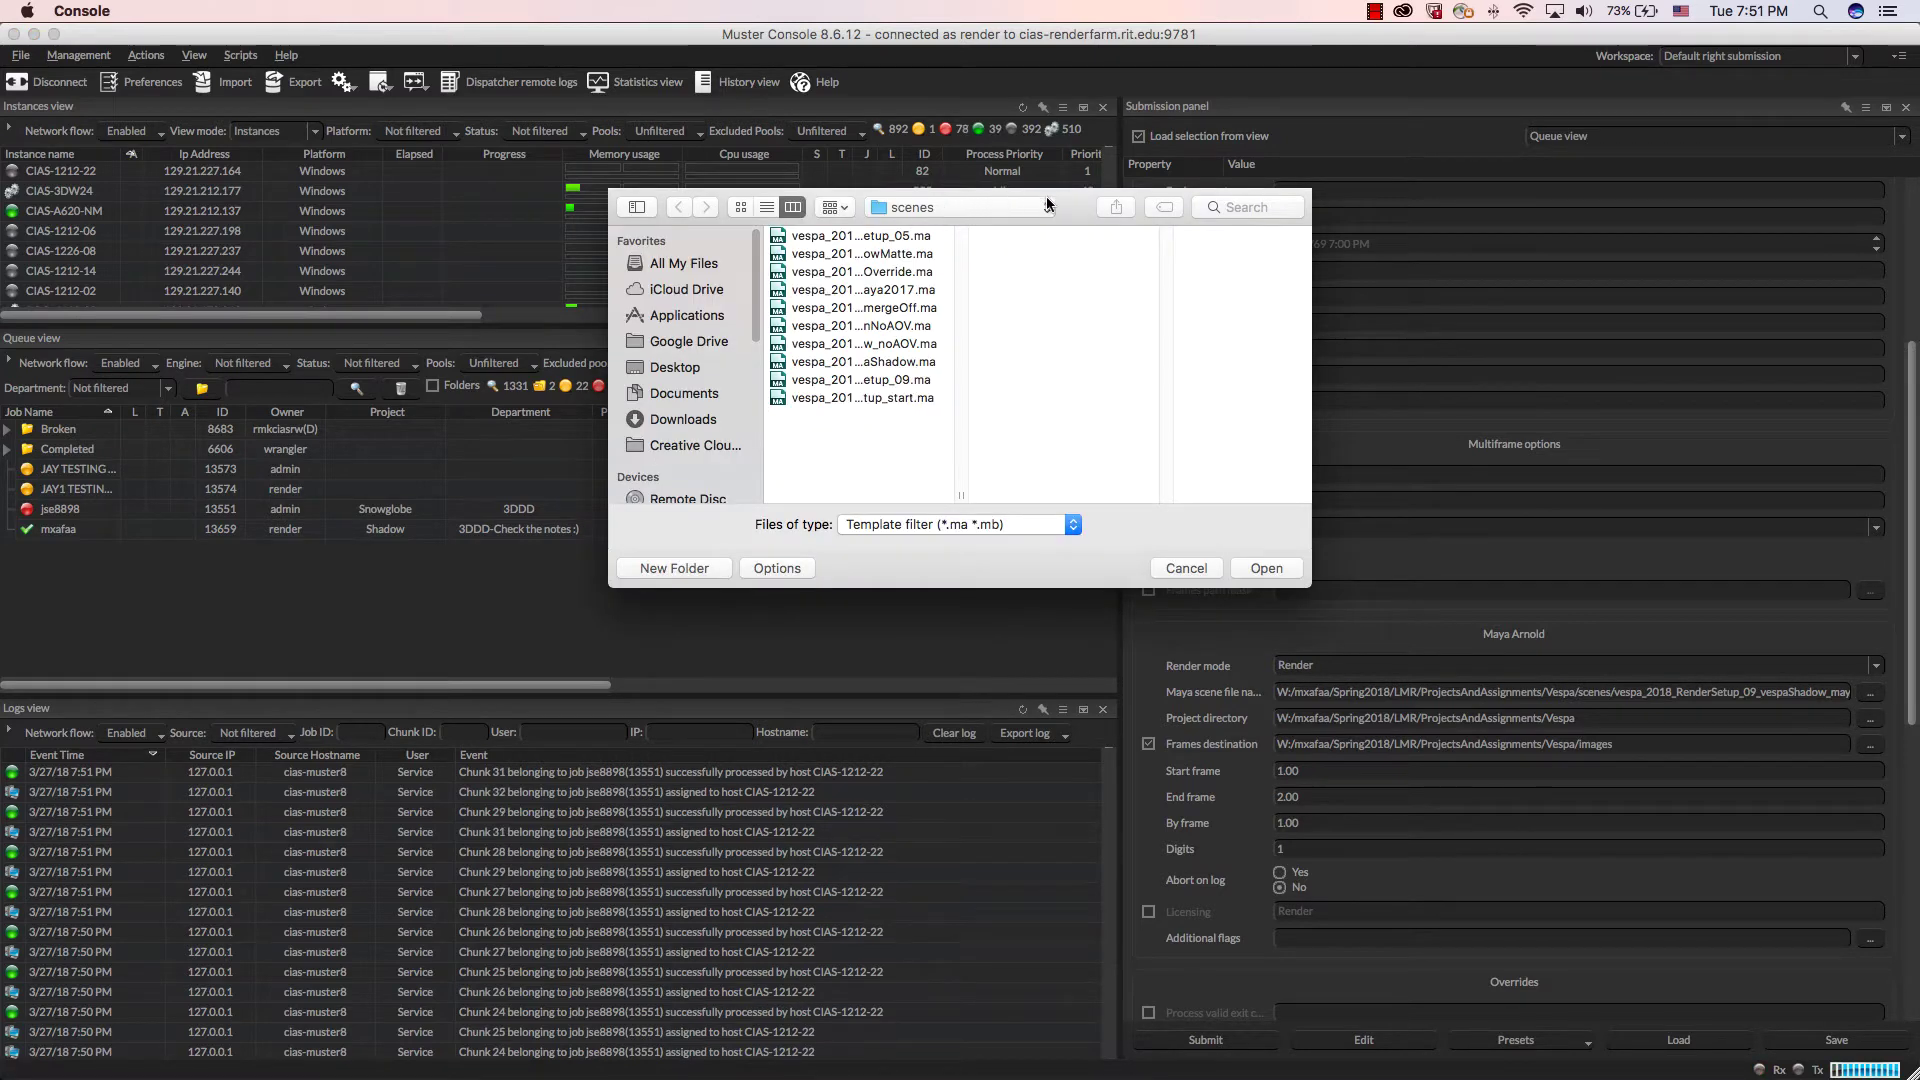
{"action": "left_click_drag", "start_coordinate": [755, 404], "coordinate": [608, 517]}
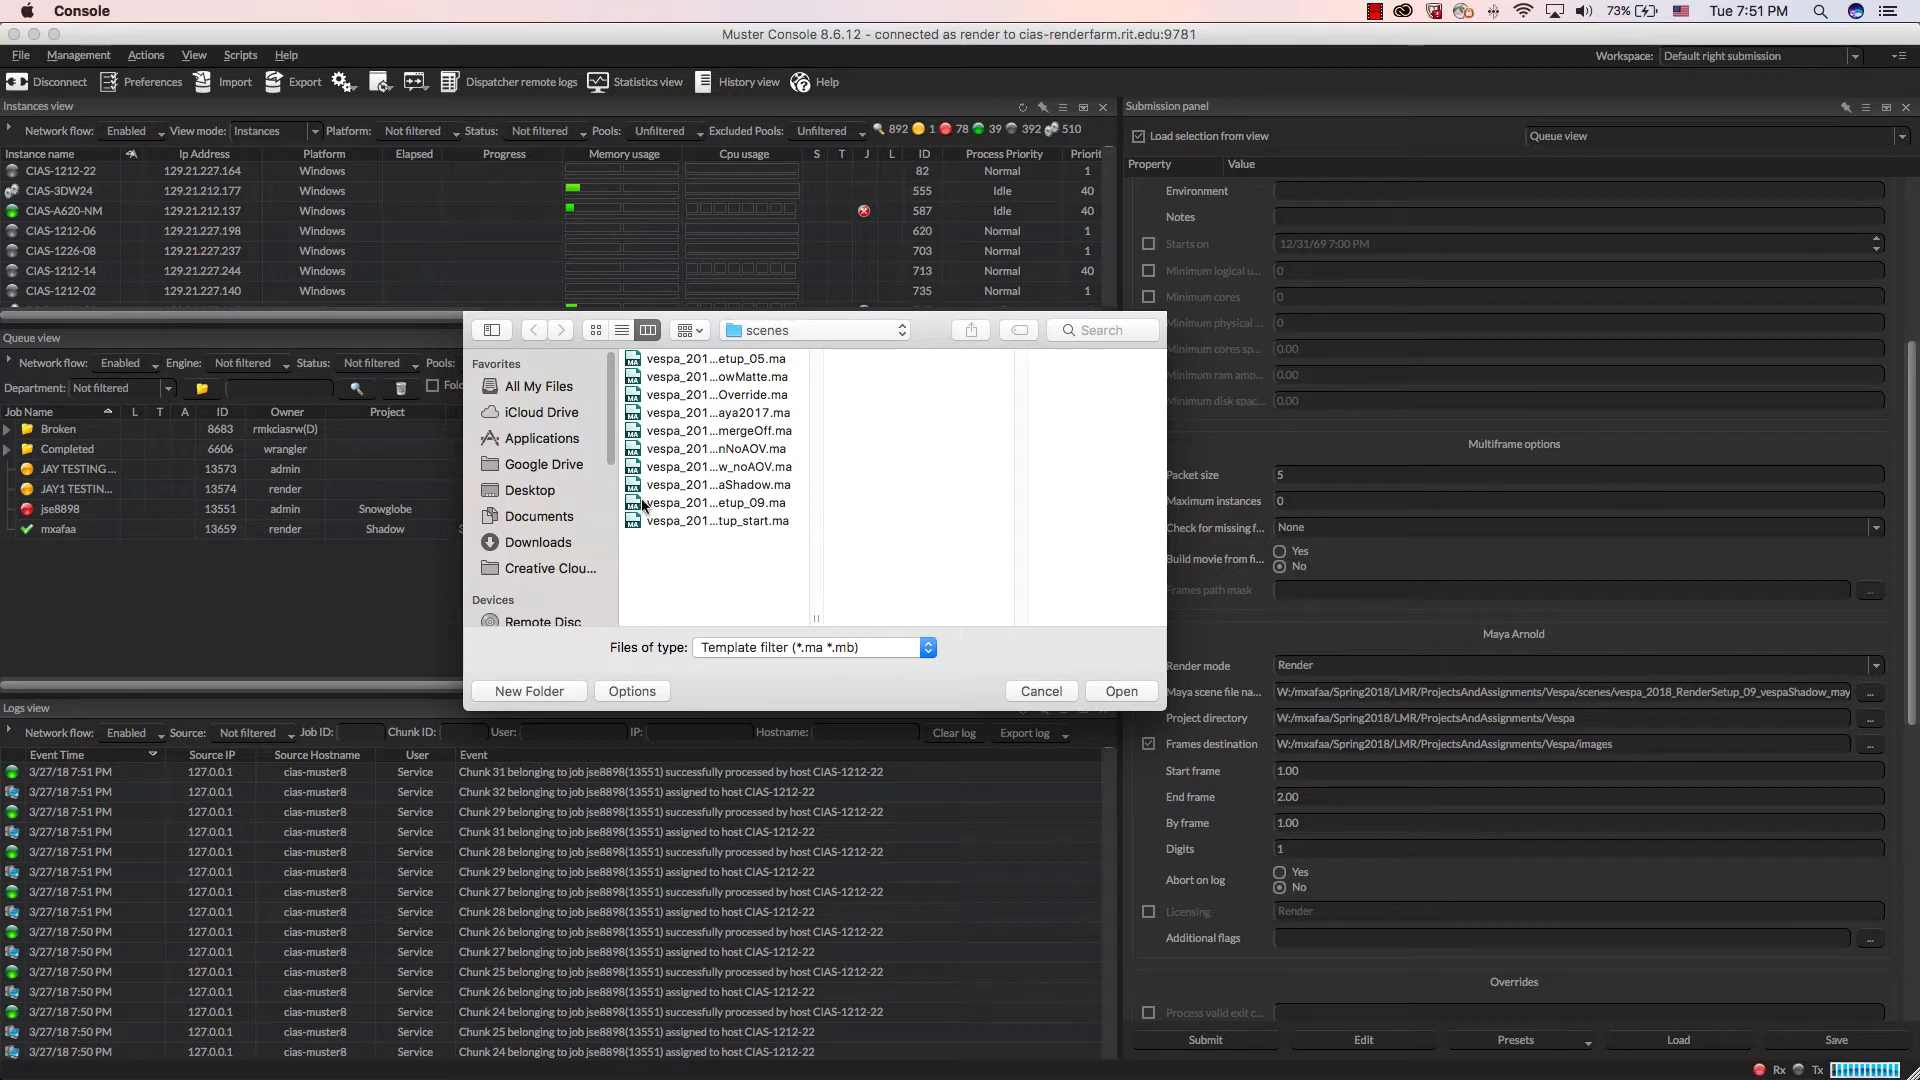
{"action": "left_click", "coordinate": [1041, 692]}
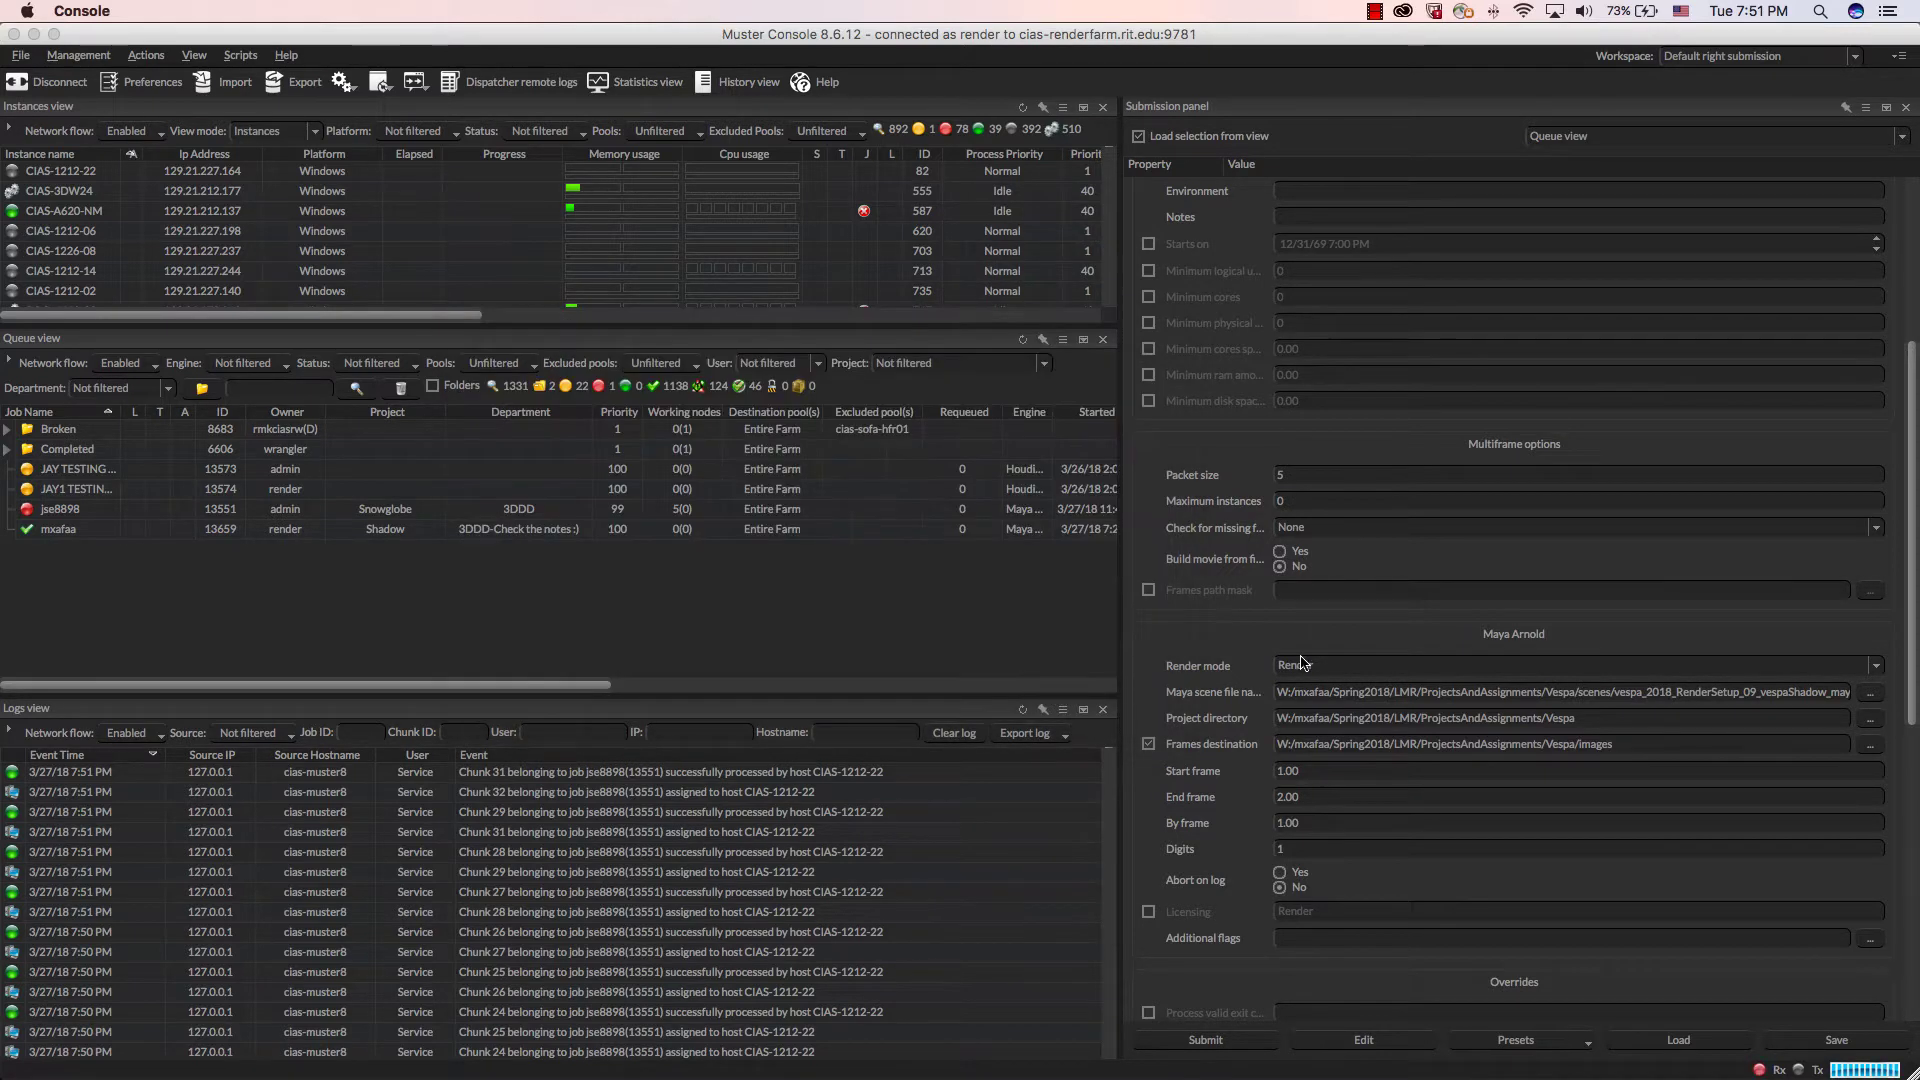
{"action": "left_click", "coordinate": [1872, 693]}
{"action": "left_click_drag", "start_coordinate": [1825, 692], "coordinate": [1851, 693]}
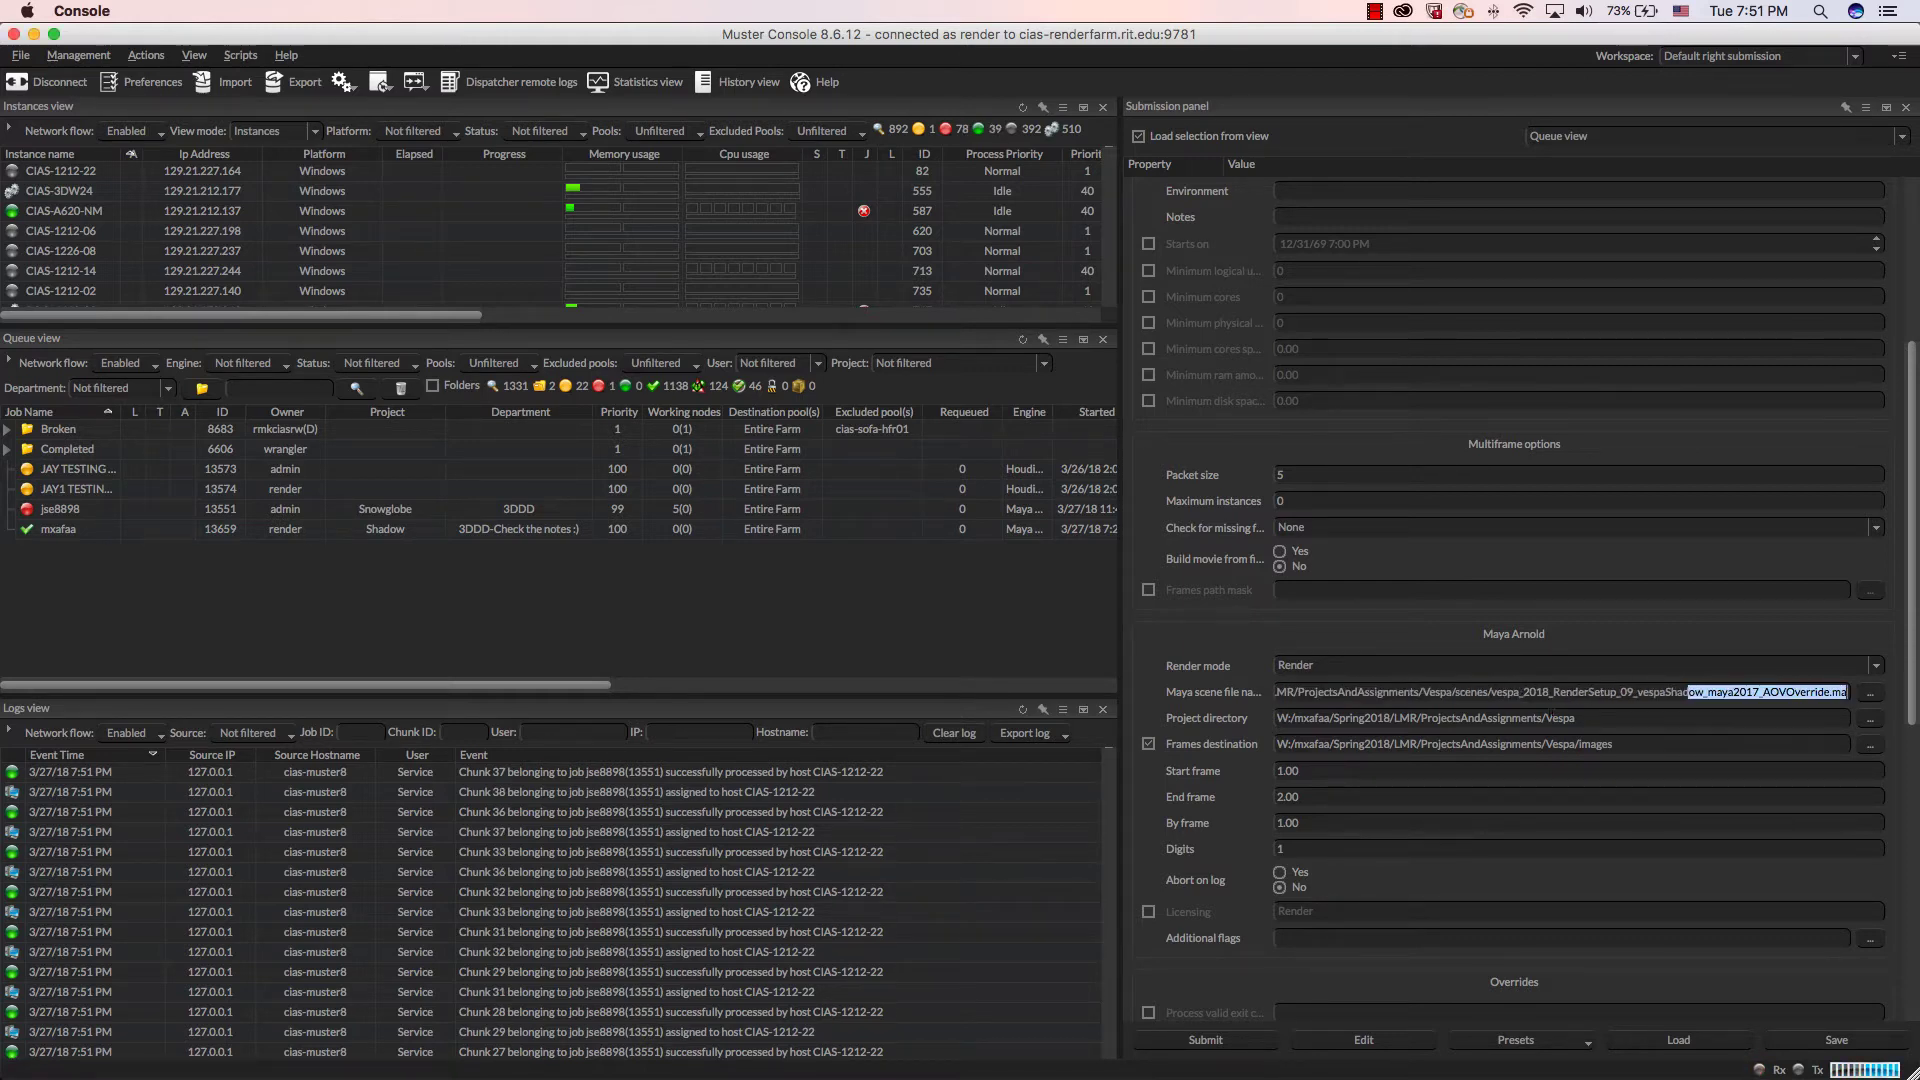
Step: Review the job's project directory and frames destination paths in the Maya Arnold settings
{"action": "left_click", "coordinate": [1513, 718]}
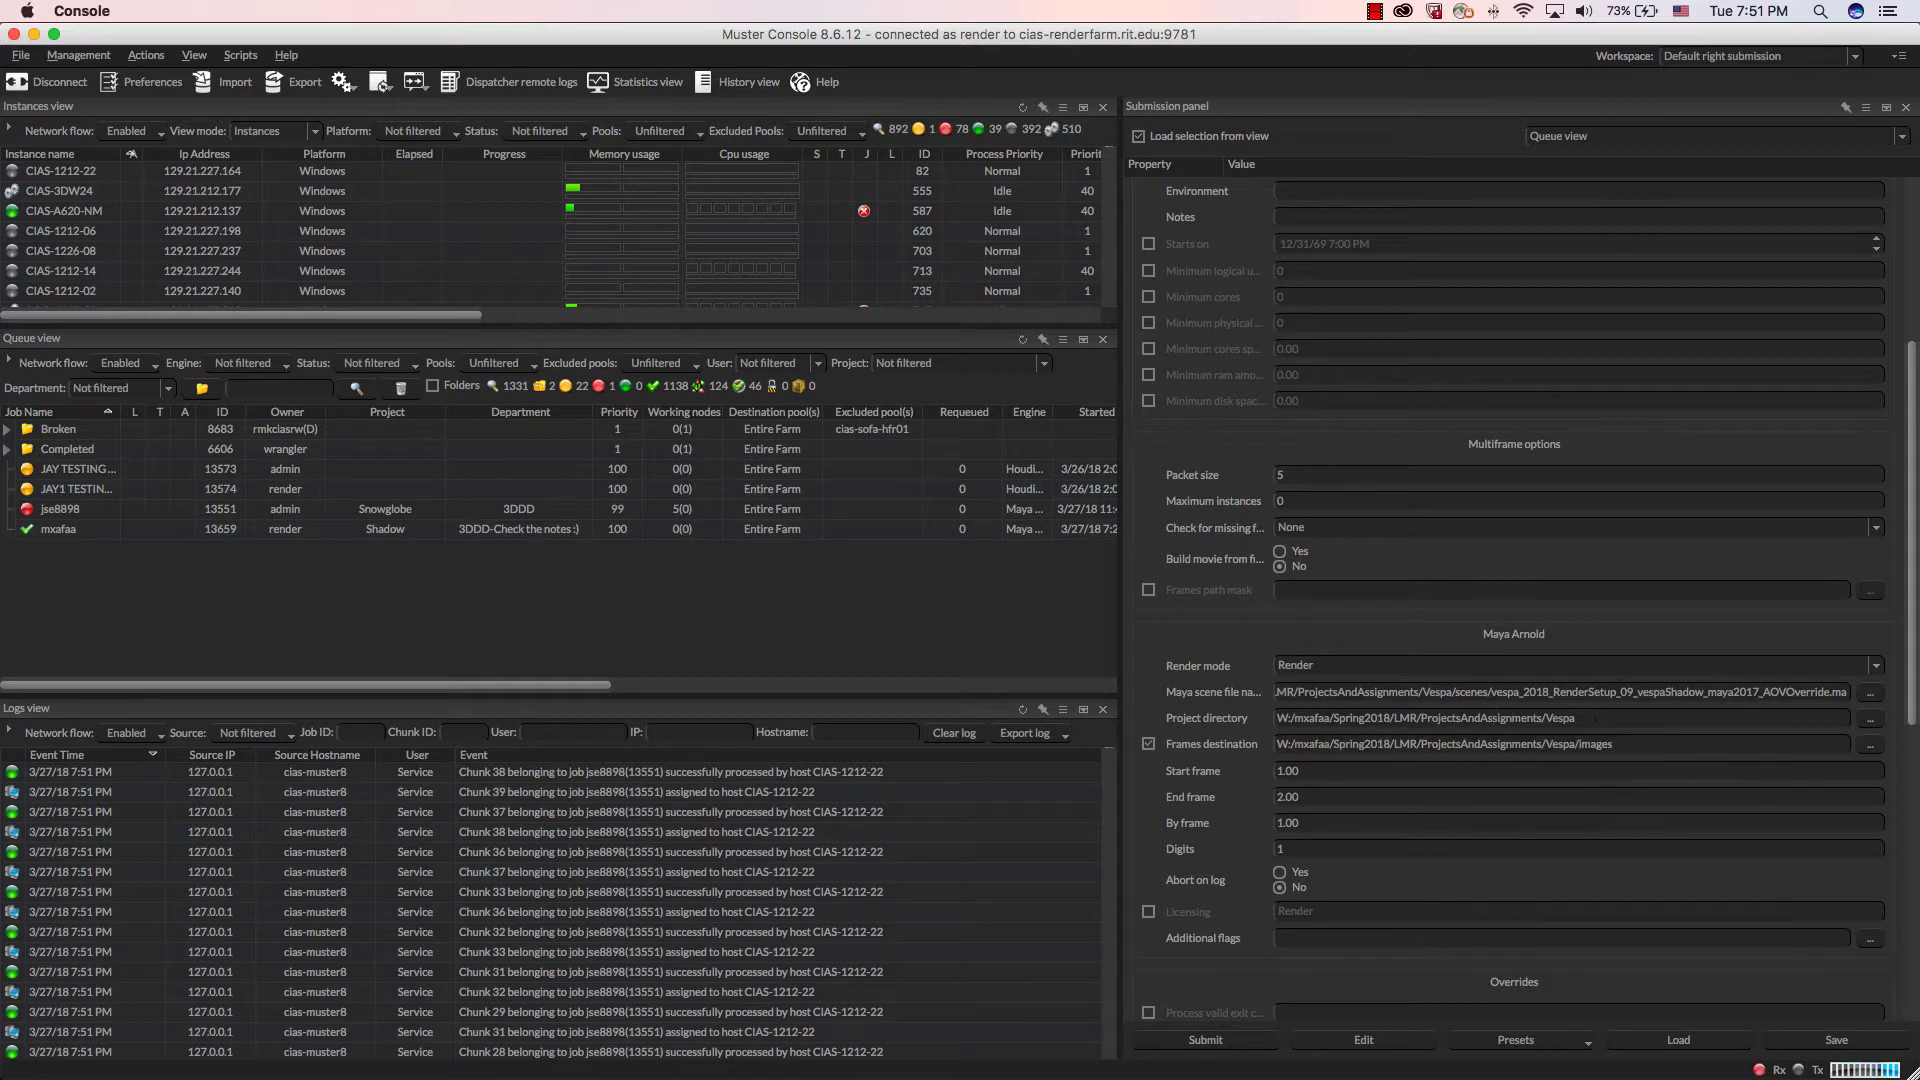
{"action": "left_click_drag", "start_coordinate": [1480, 718], "coordinate": [1277, 718]}
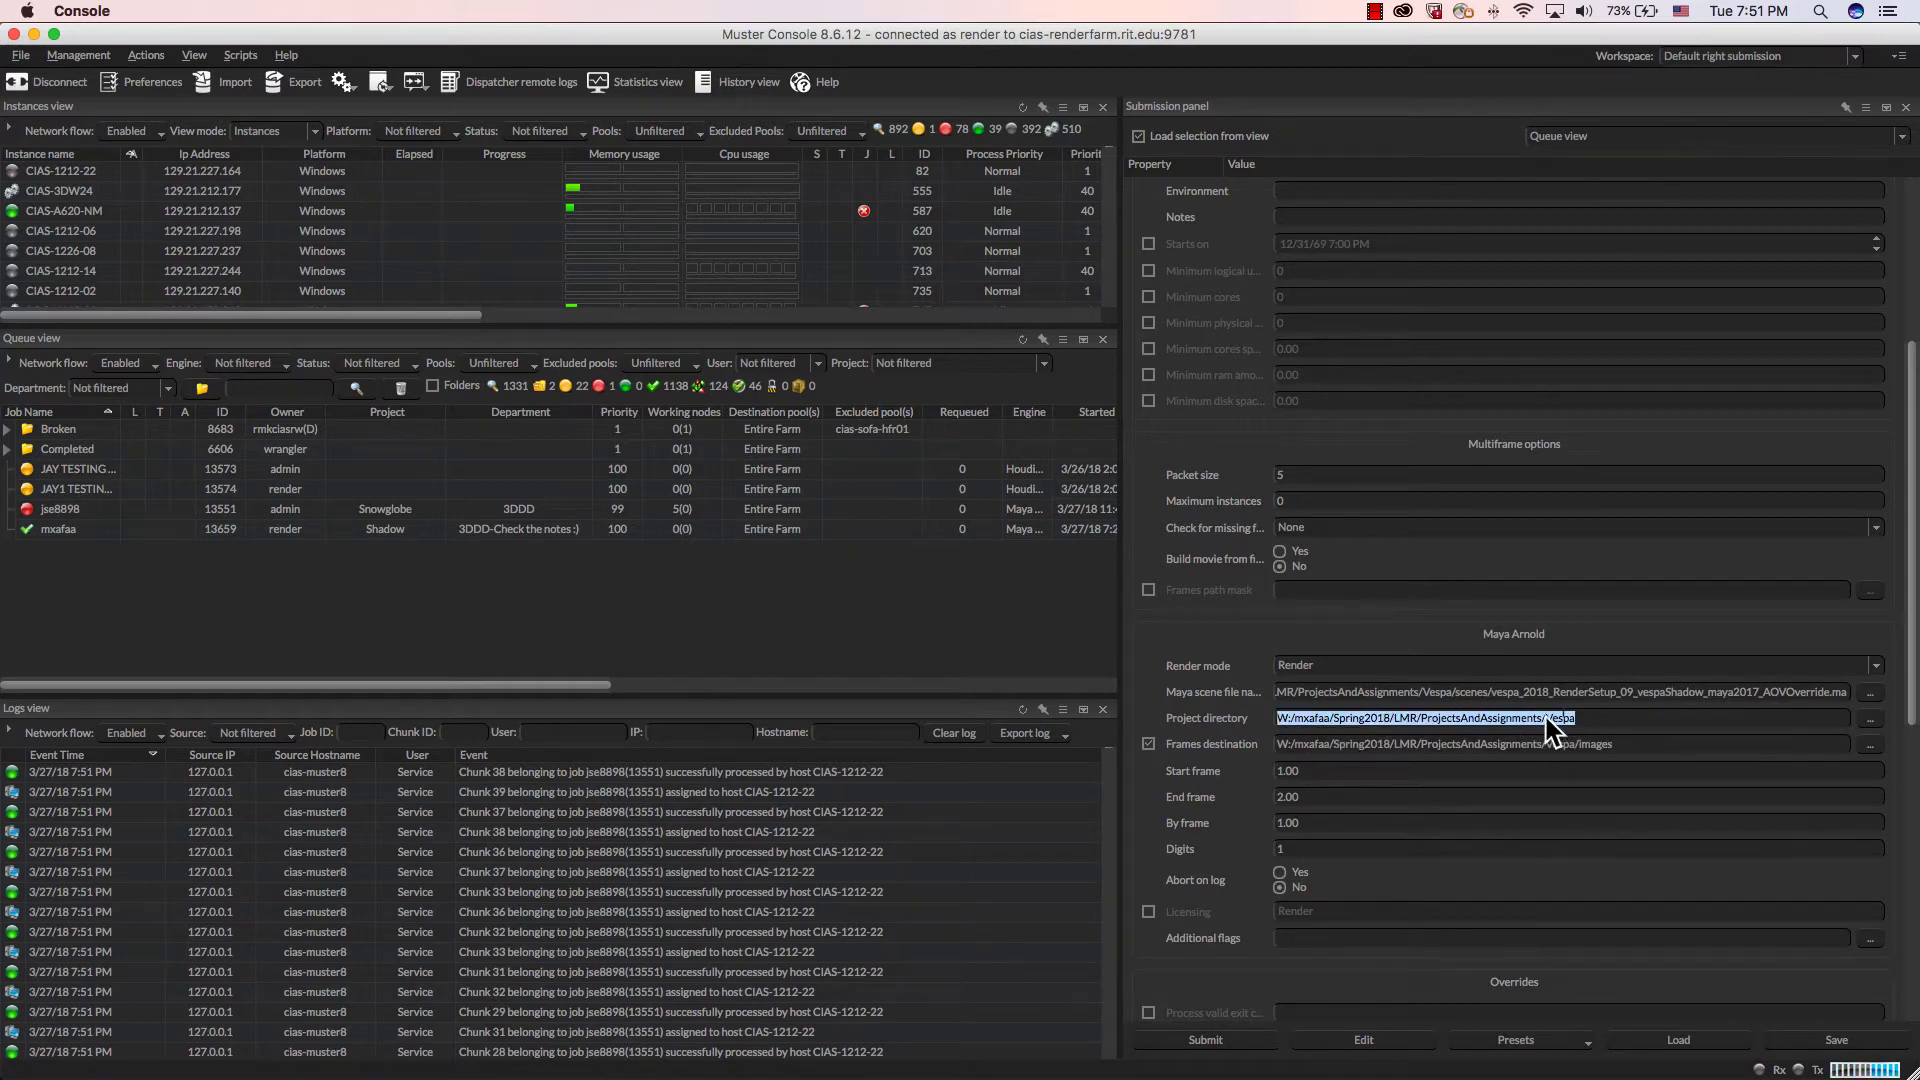
{"action": "left_click", "coordinate": [1284, 718]}
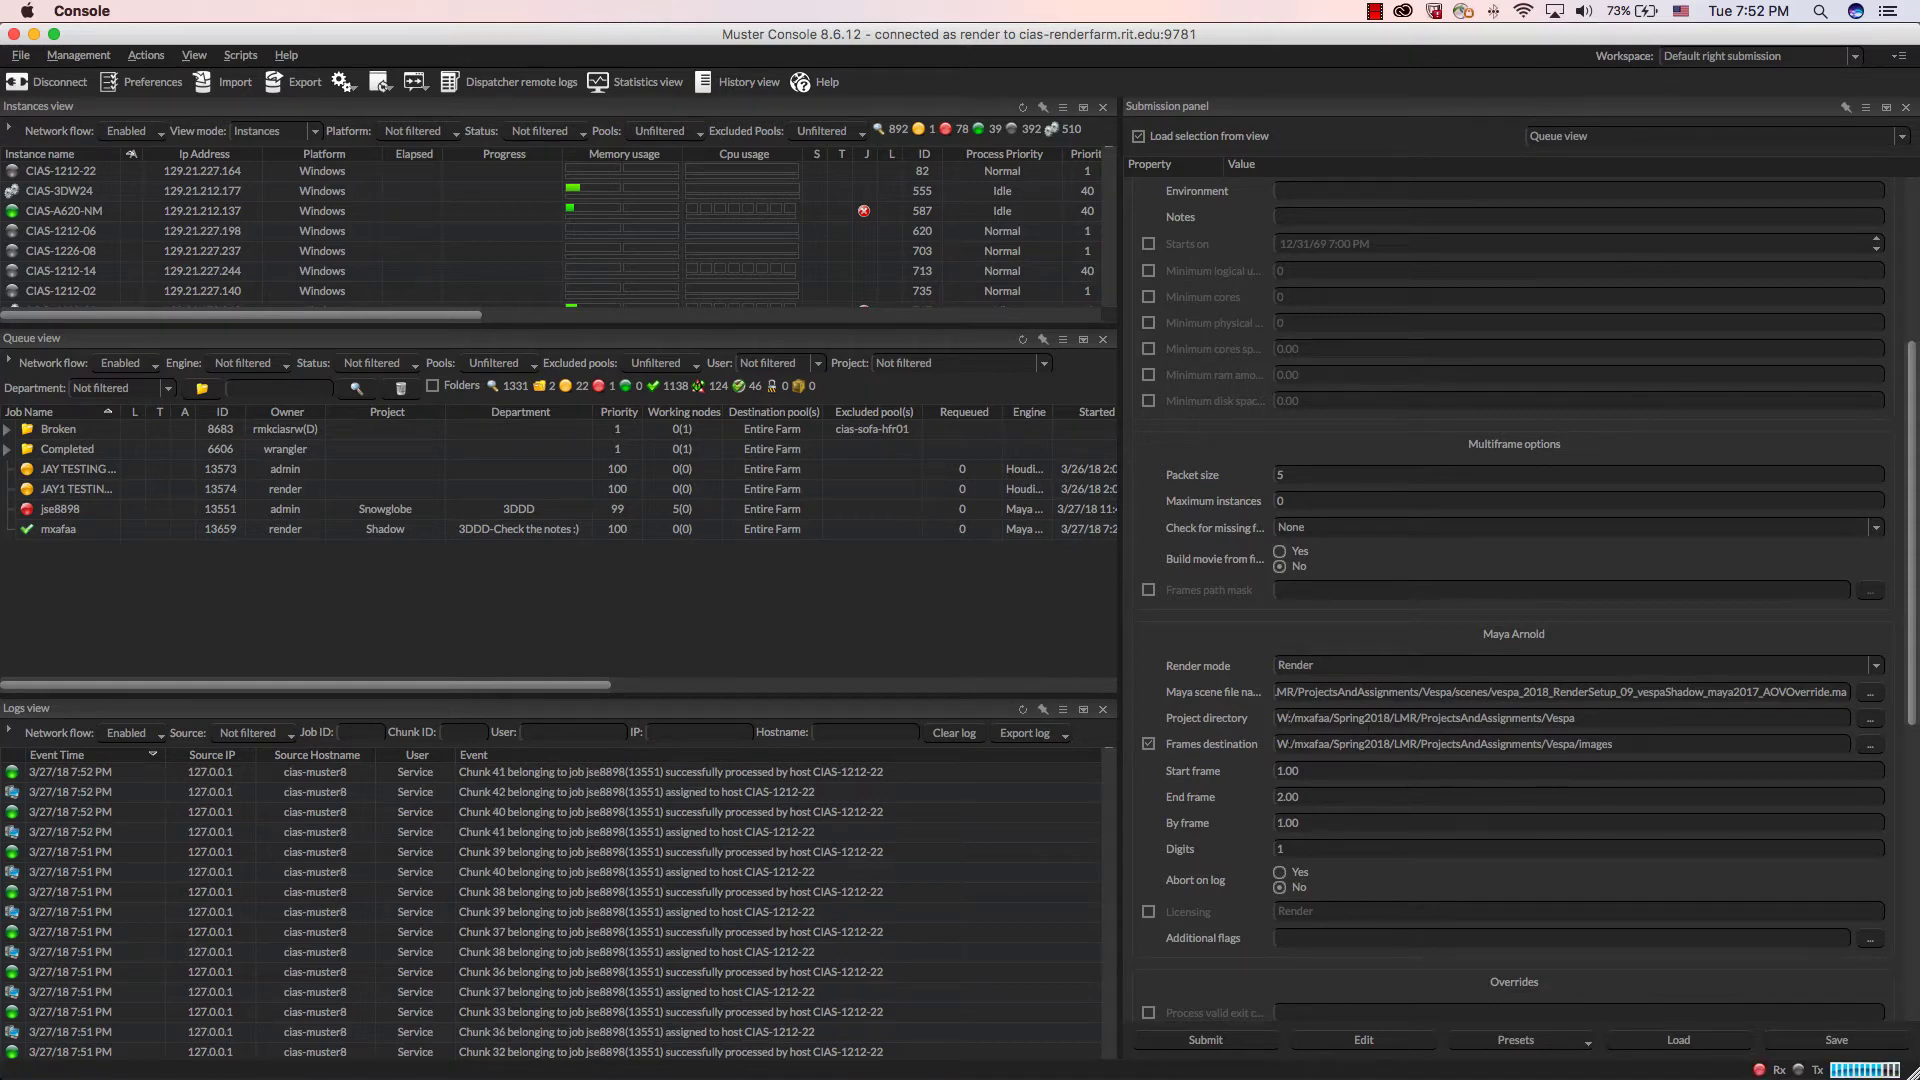
{"action": "double_click", "coordinate": [1283, 744]}
{"action": "double_click", "coordinate": [1597, 743]}
Step: Check the job's start and end frames against the frame range in Maya's Render Settings, and return to Muster Console
{"action": "left_click", "coordinate": [1322, 771]}
{"action": "left_click_drag", "start_coordinate": [1302, 797], "coordinate": [1272, 800]}
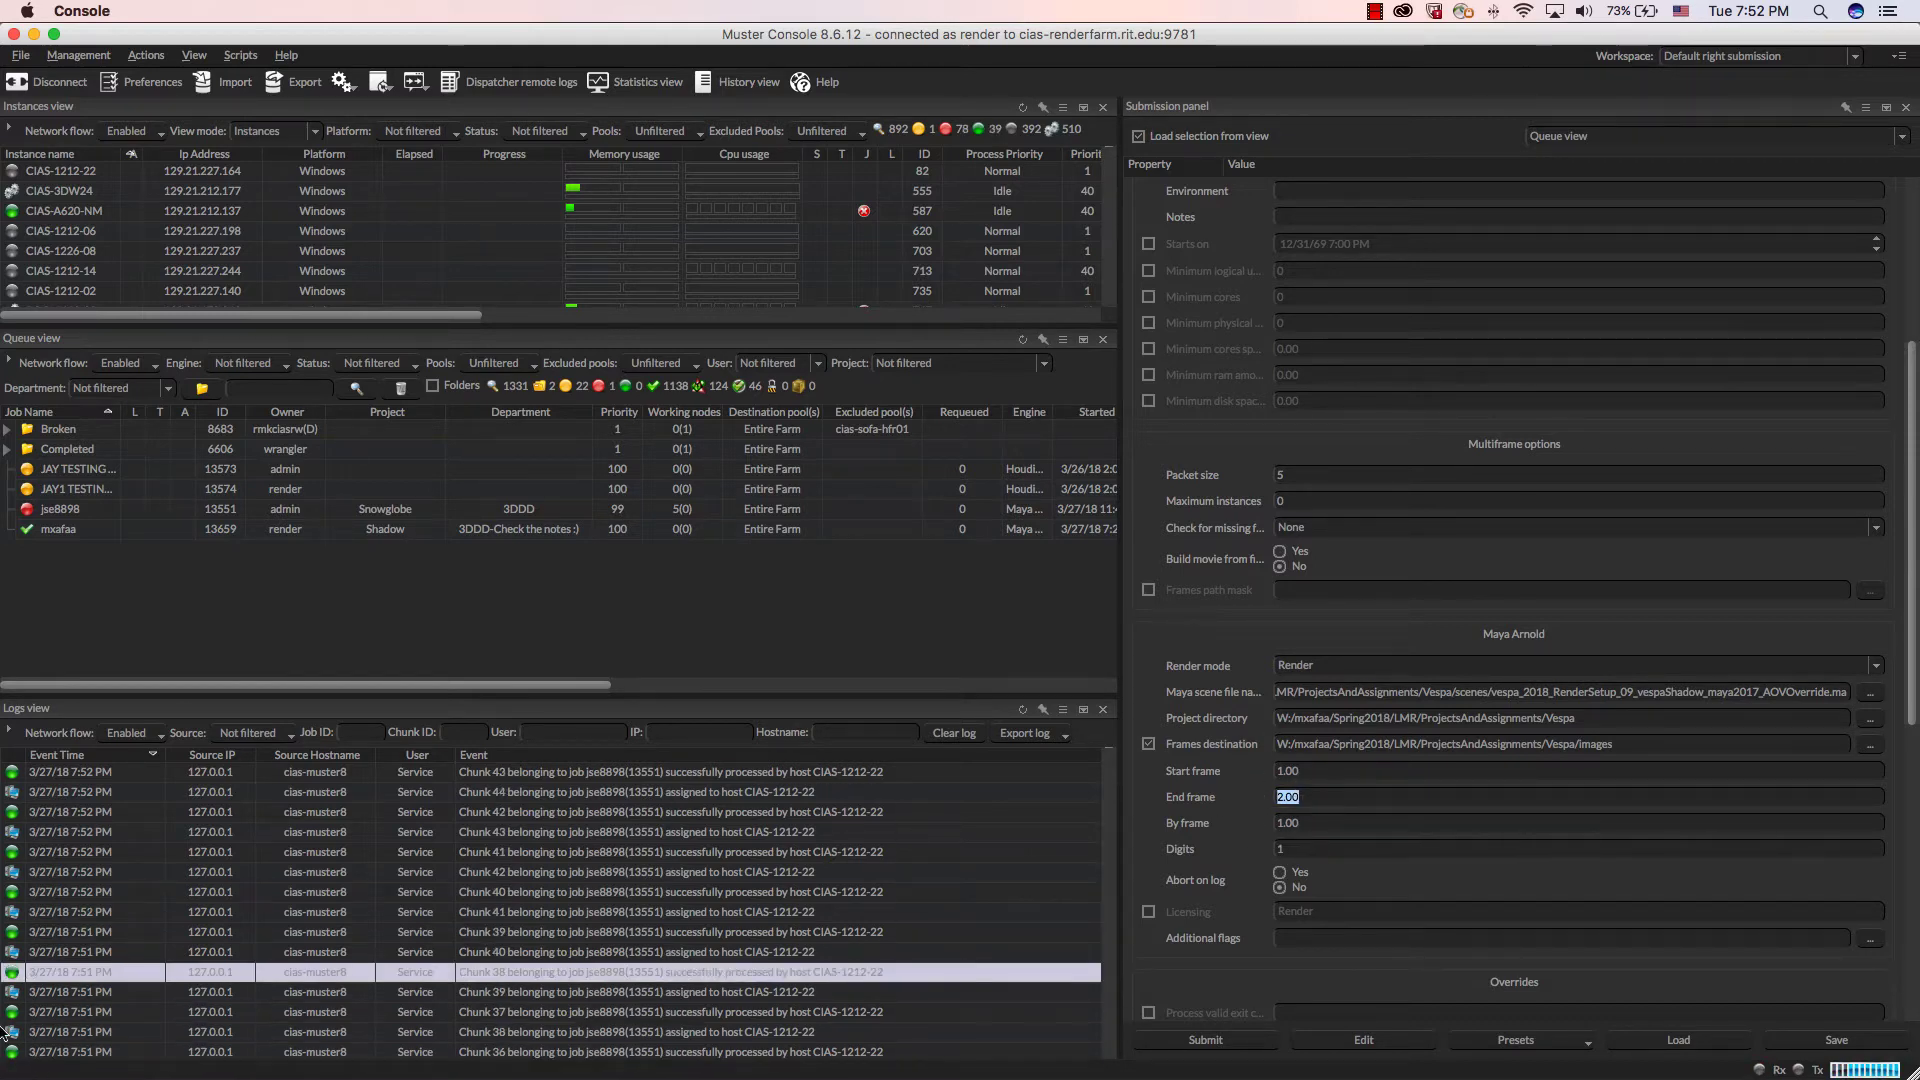
{"action": "key", "text": "super+Tab"}
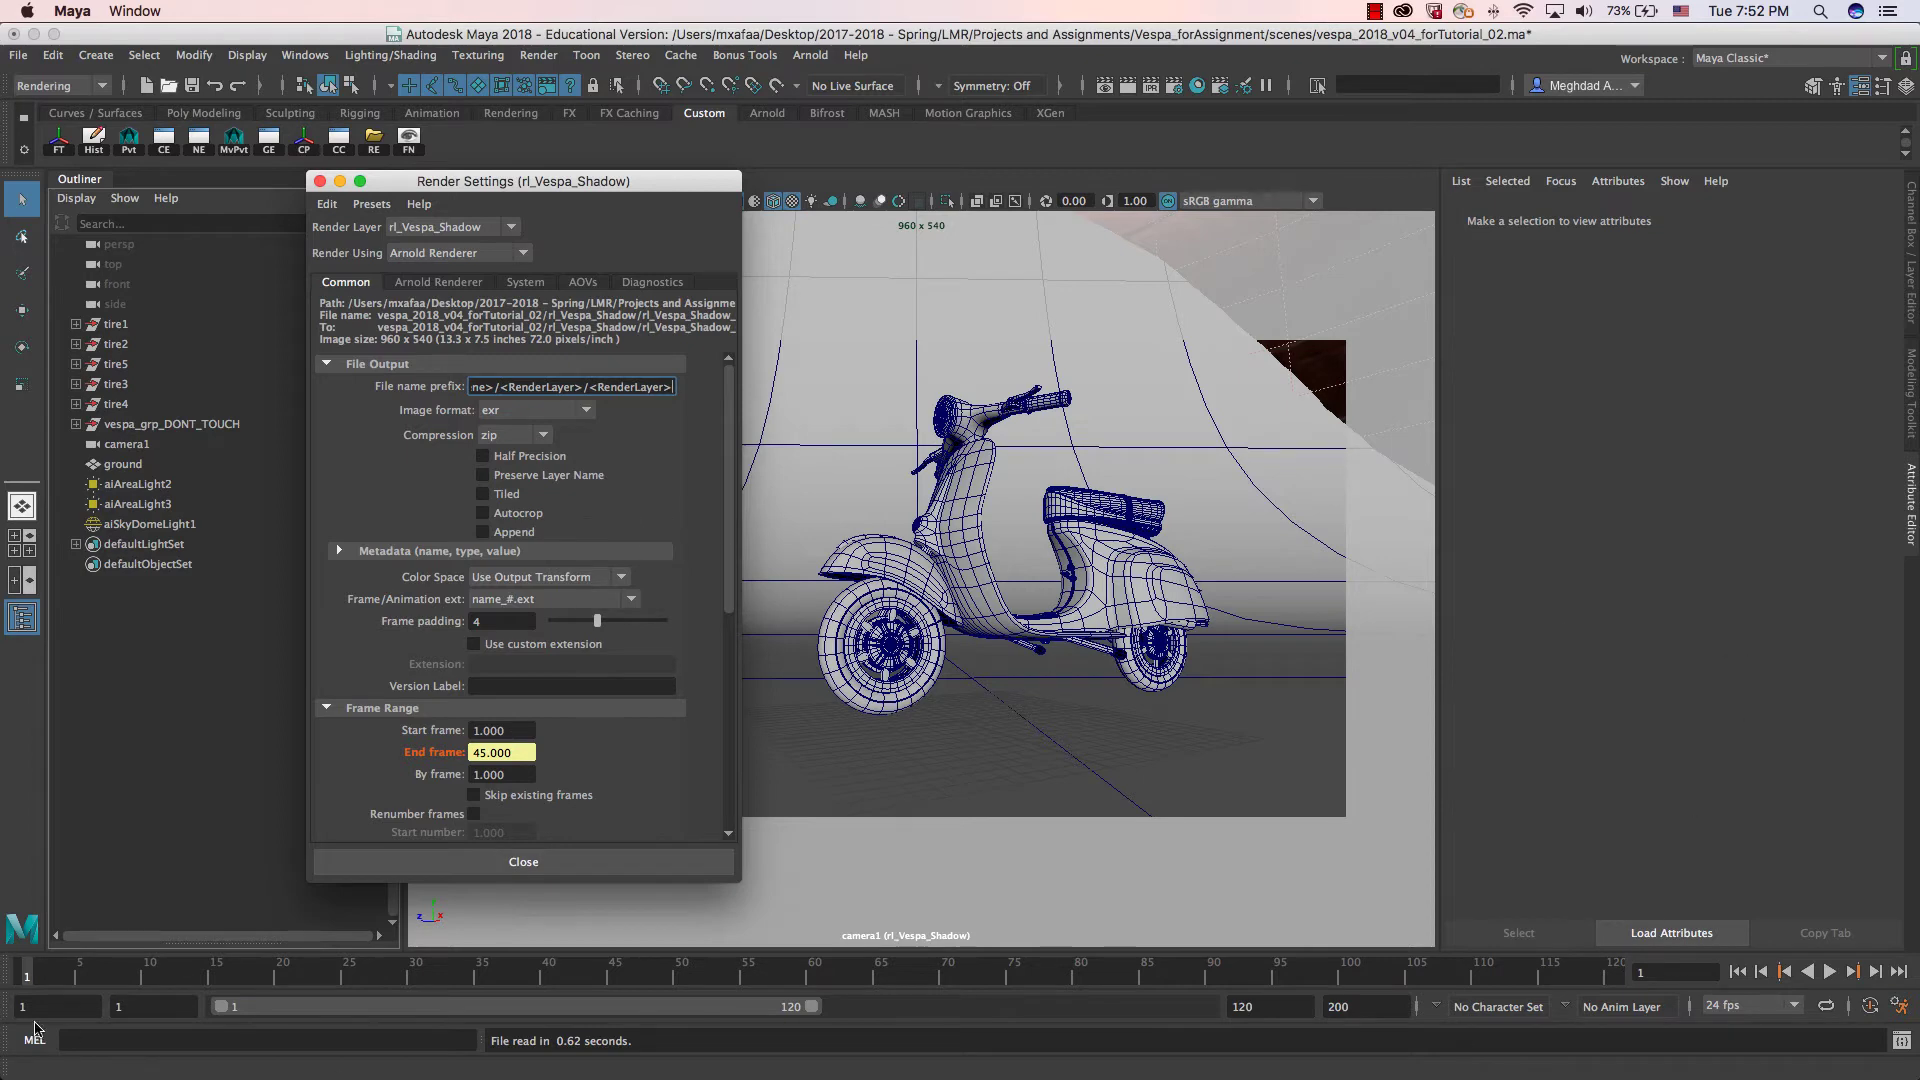
{"action": "key", "text": "super+Tab"}
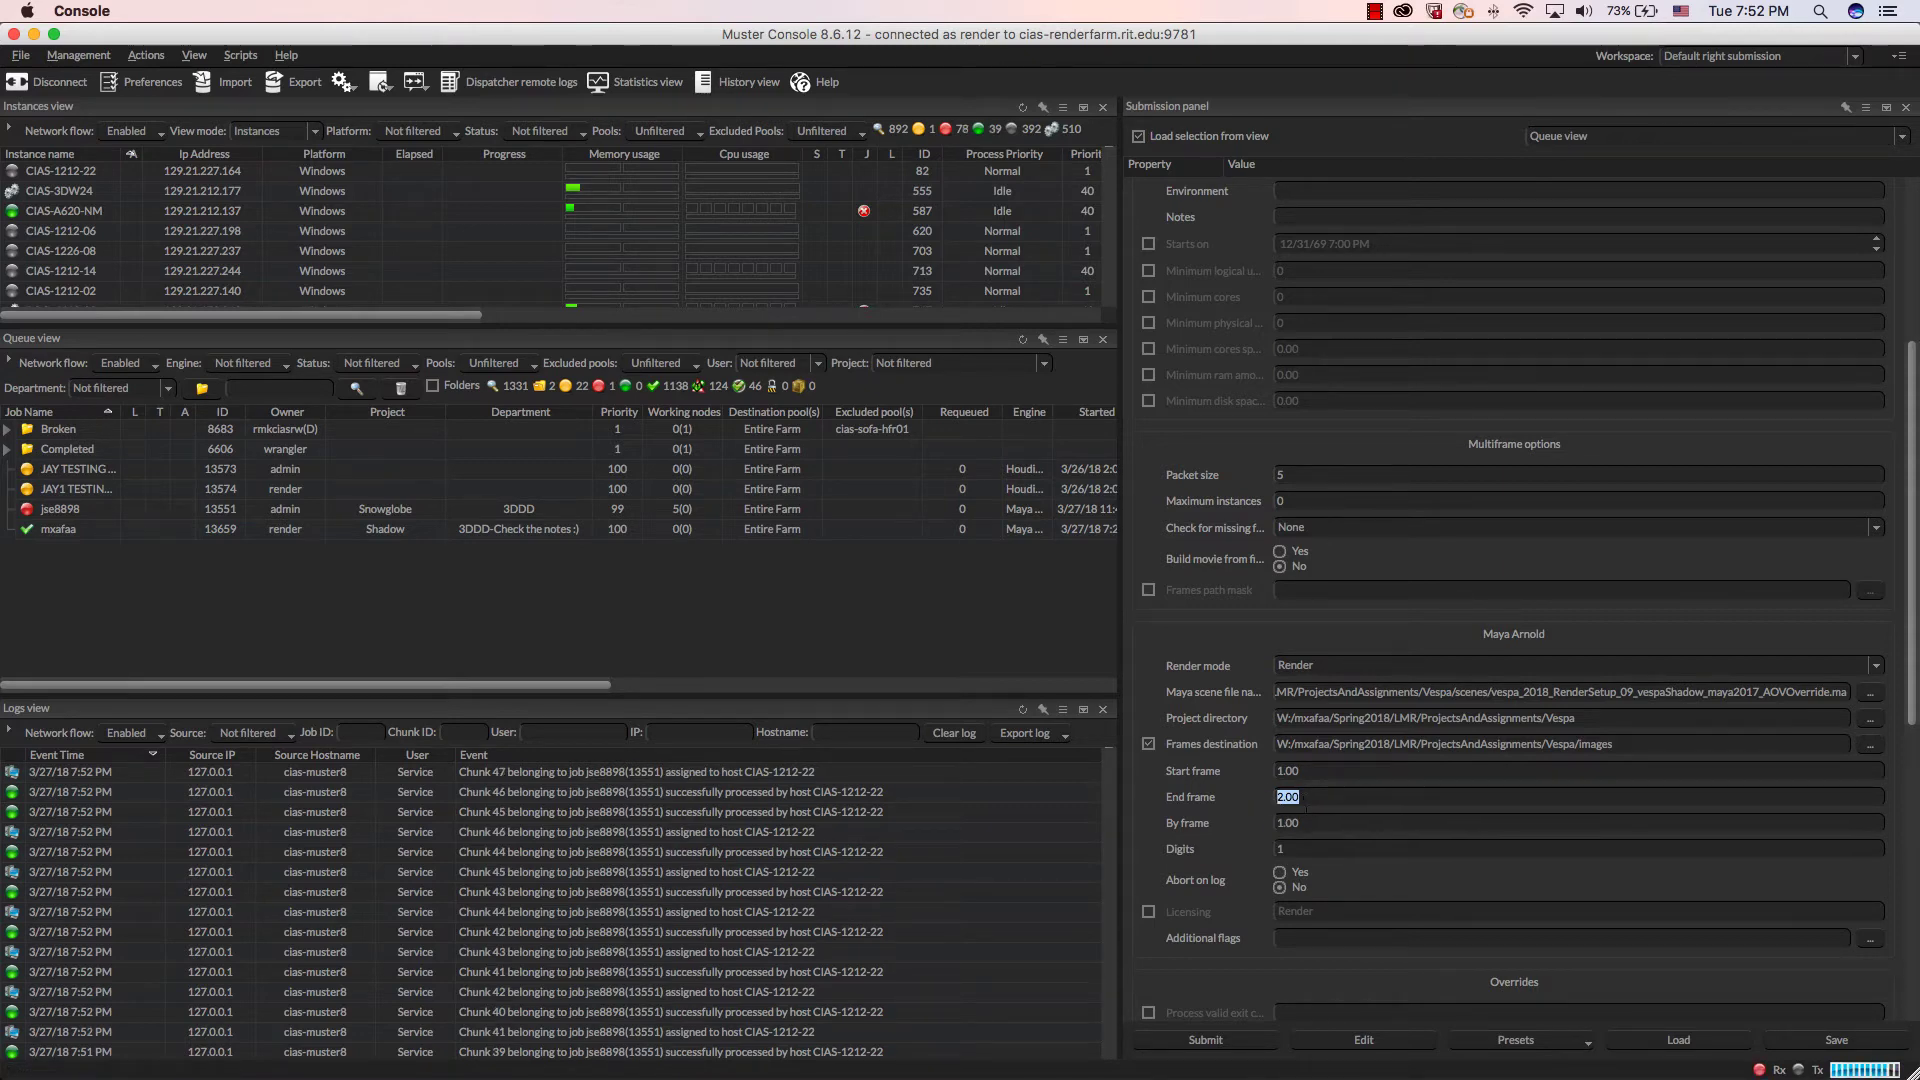
Step: Review the By frame setting and enter 1 for Digits
{"action": "key", "text": "Tab"}
{"action": "left_click", "coordinate": [1323, 823]}
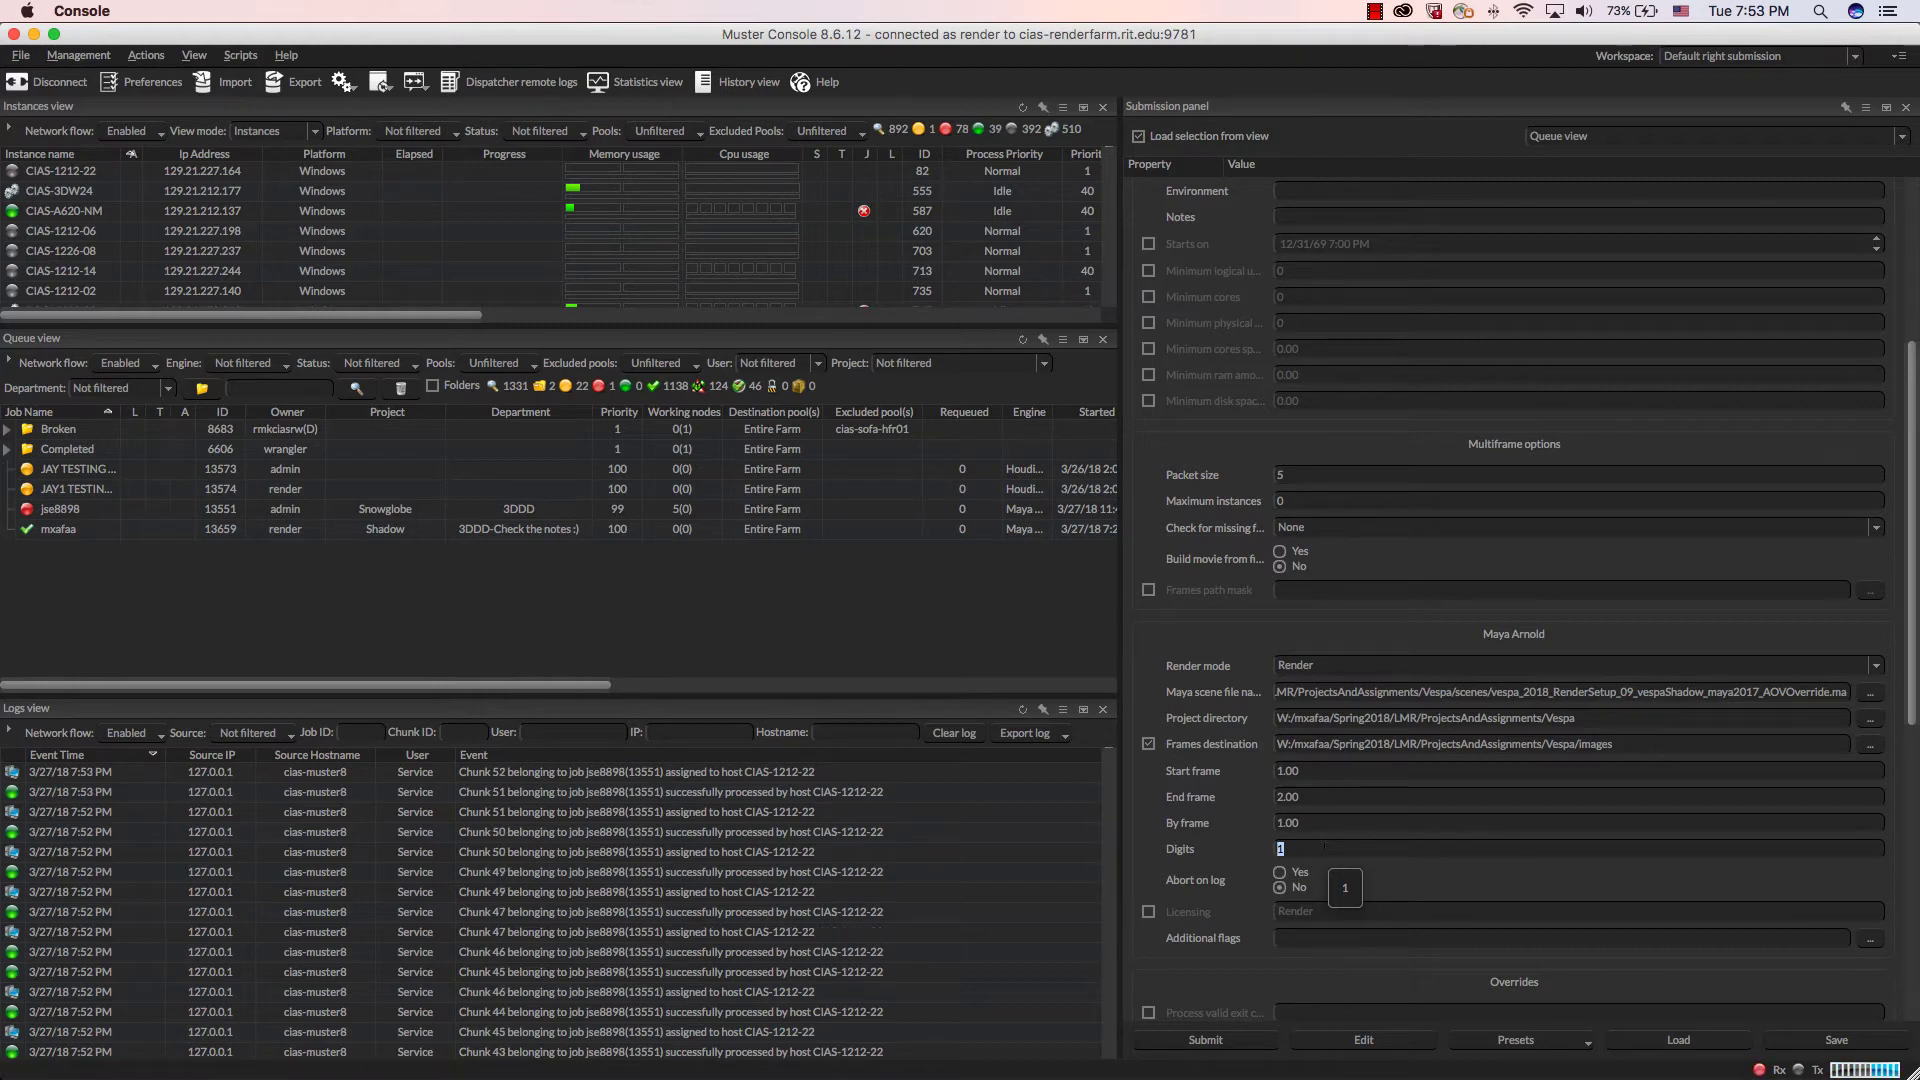
{"action": "key", "text": "Up"}
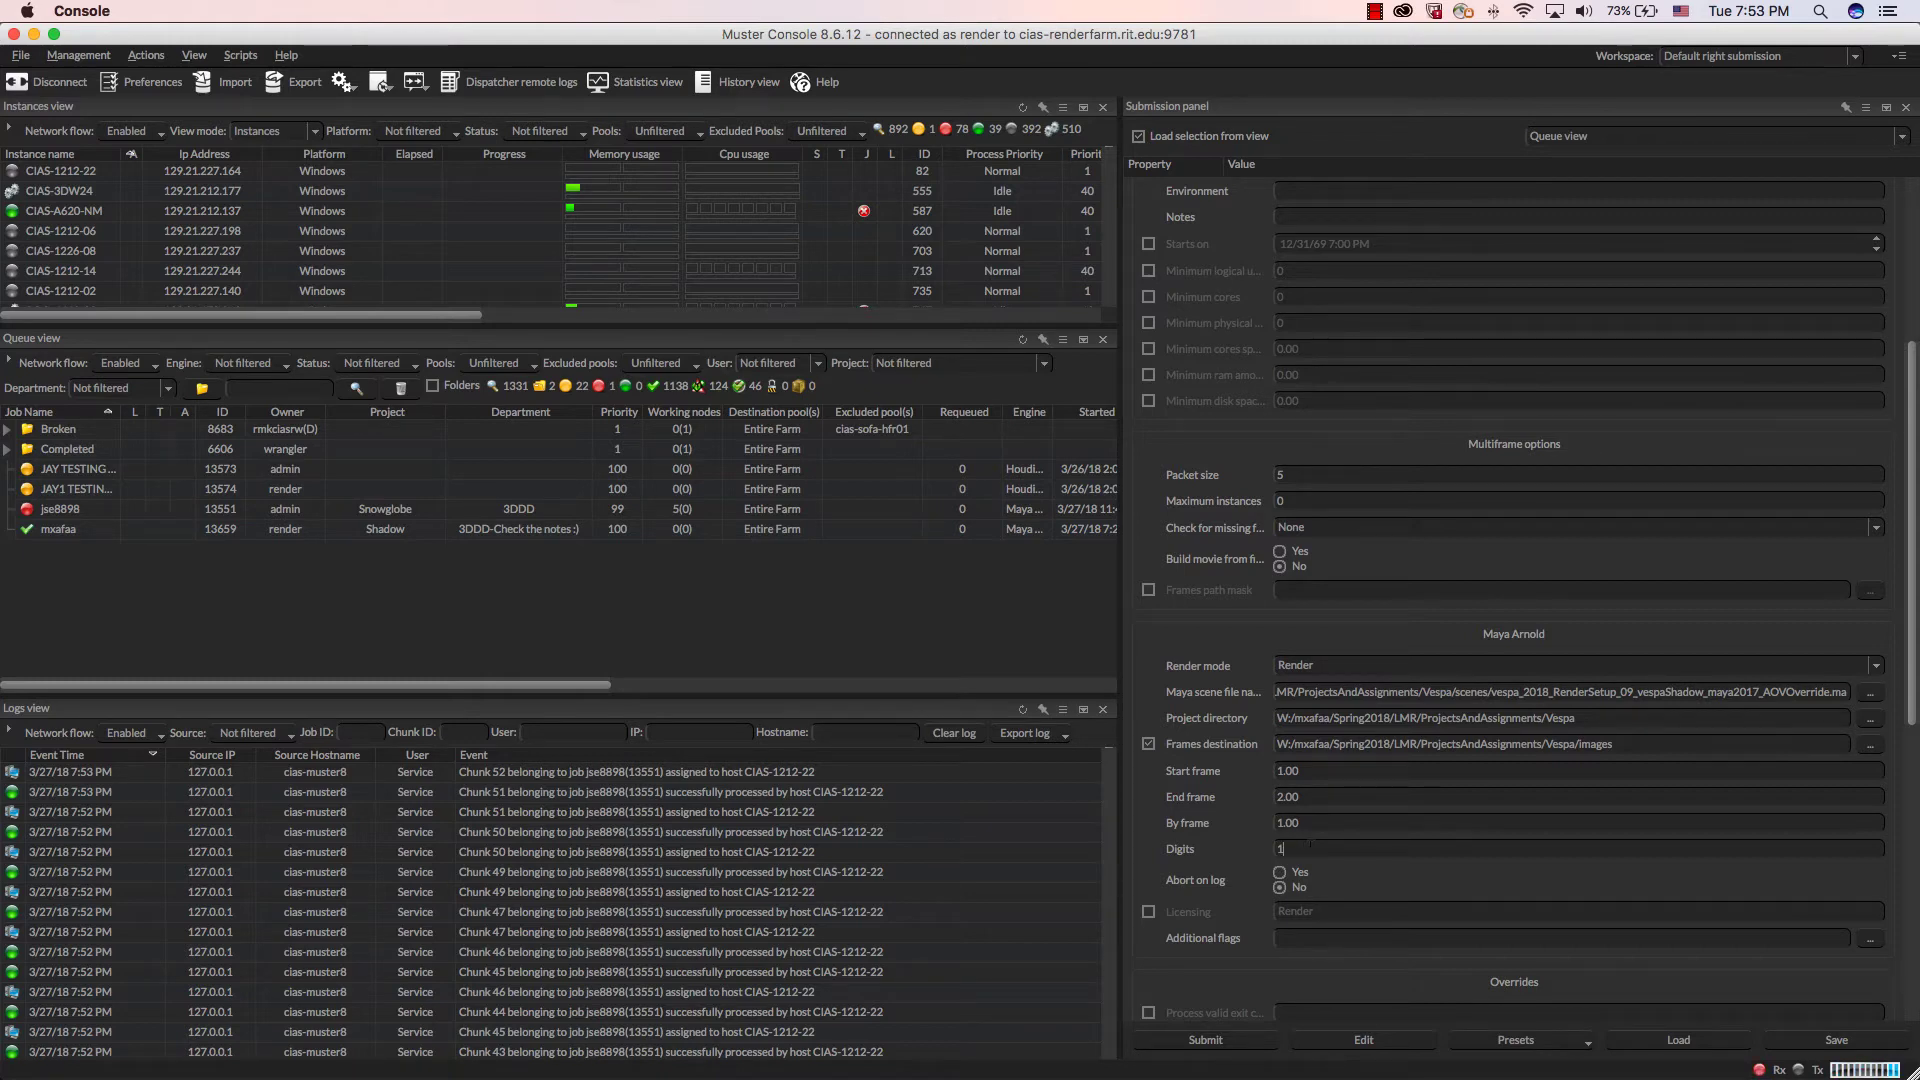
{"action": "type", "text": "1"}
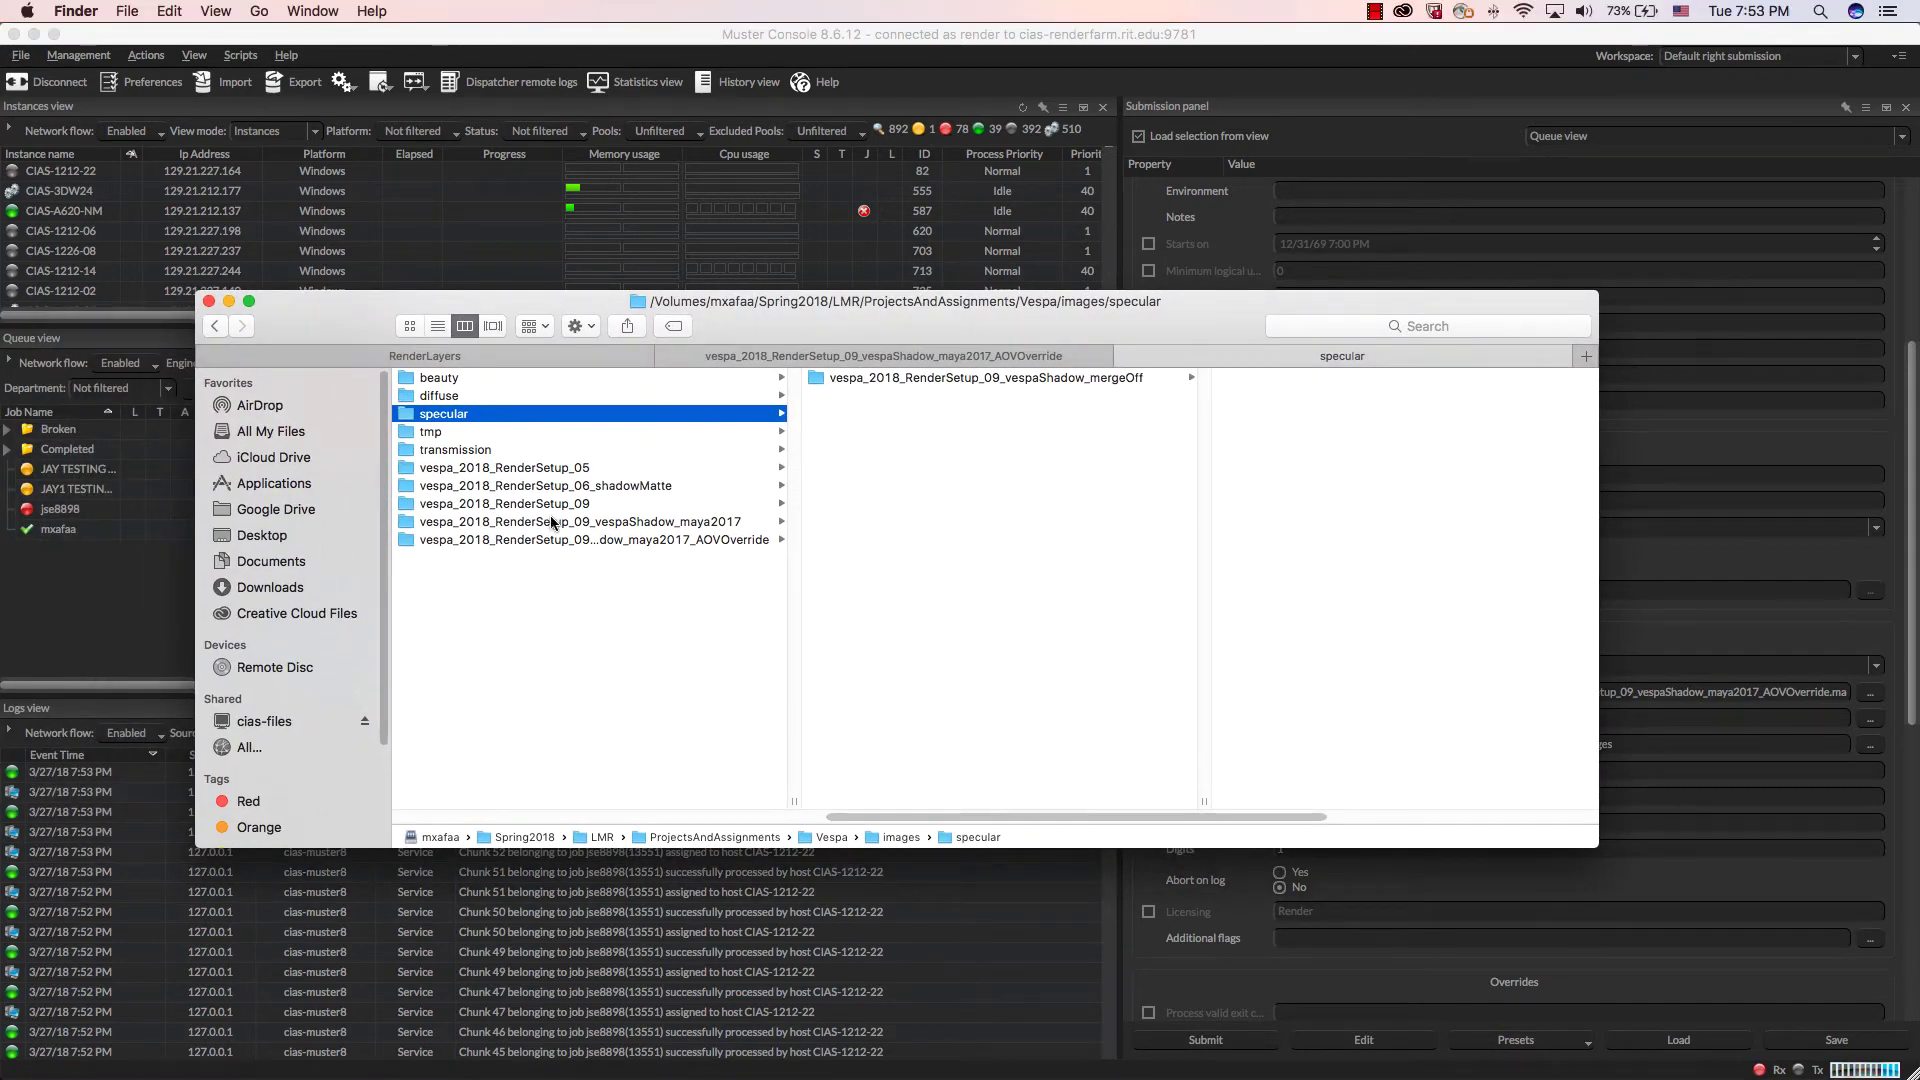
Step: In Finder, browse the network Vespa image folders vespa_2018_RenderSetup_09_vespaShadow_maya2017 and vespa_2018_RenderSetup_09/rl_vespa_beauty
{"action": "left_click", "coordinate": [563, 520]}
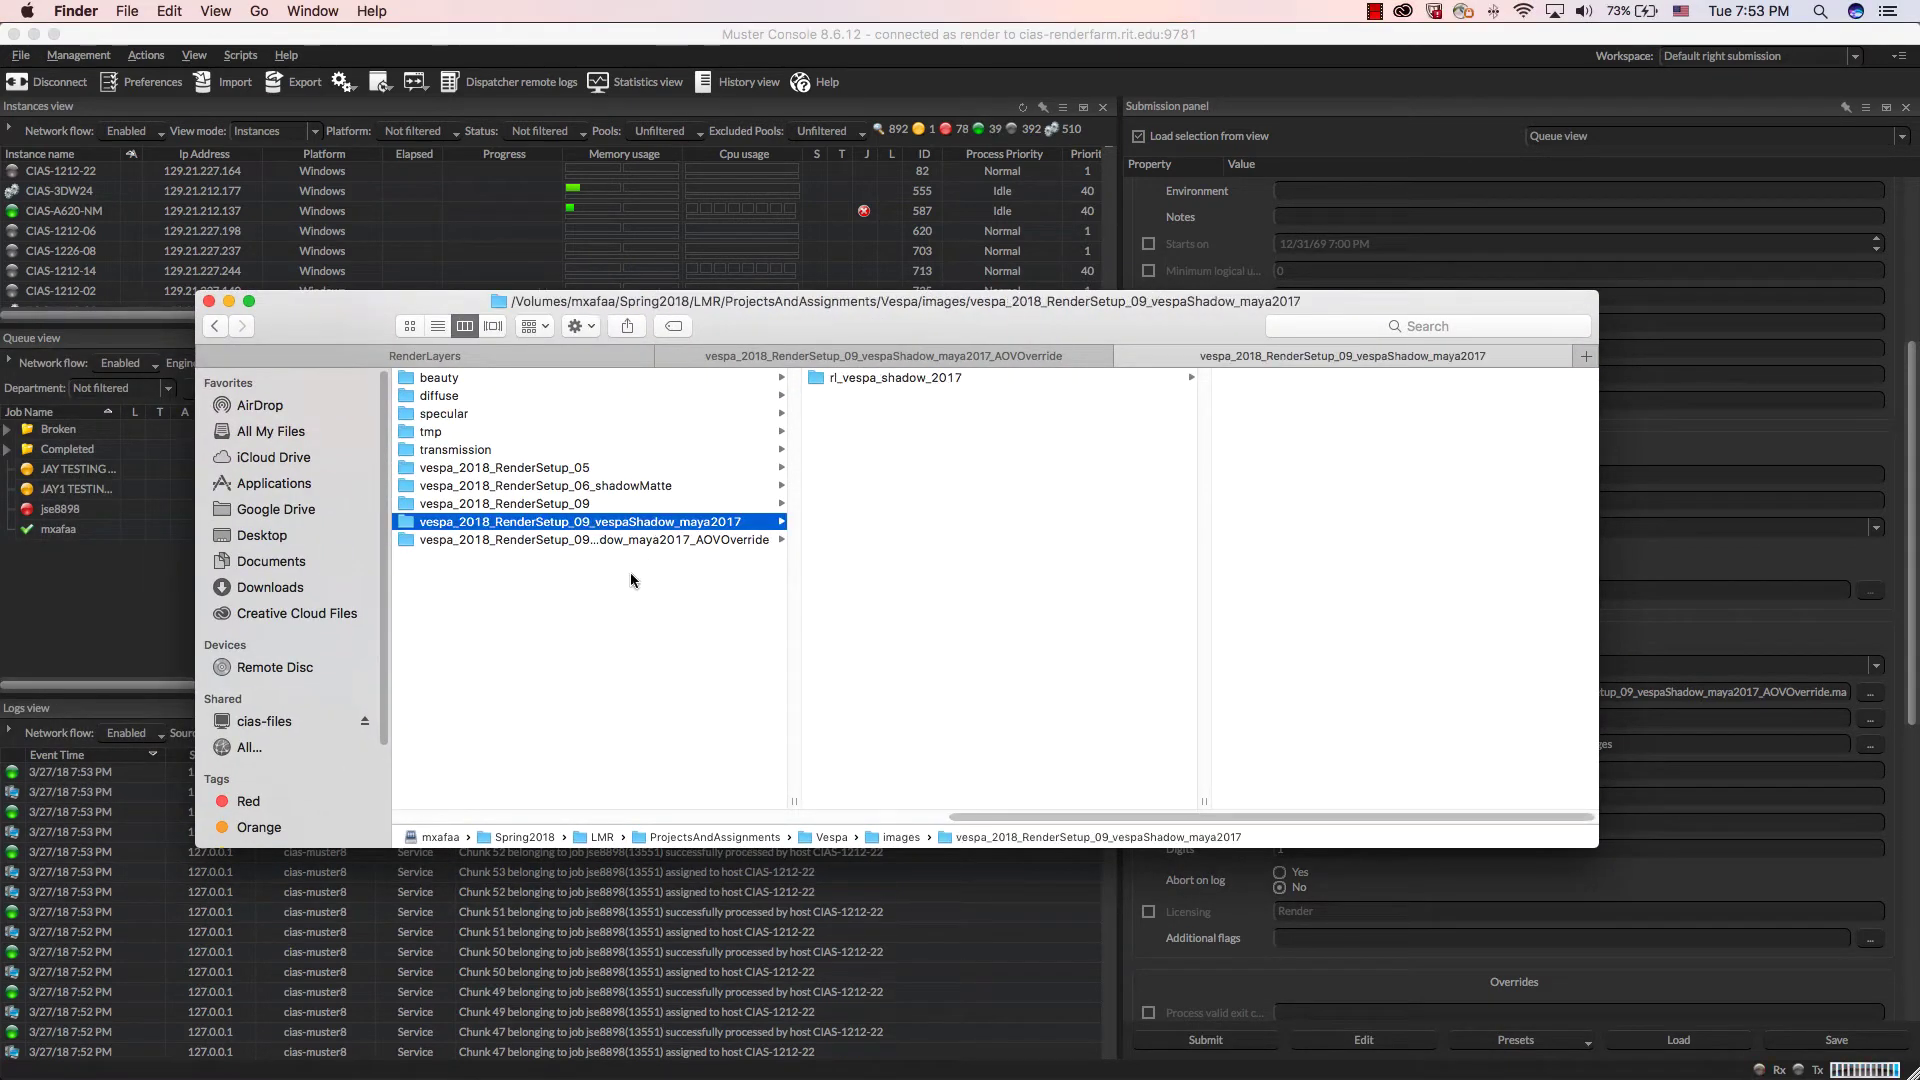
{"action": "left_click", "coordinate": [700, 502]}
{"action": "left_click", "coordinate": [902, 450]}
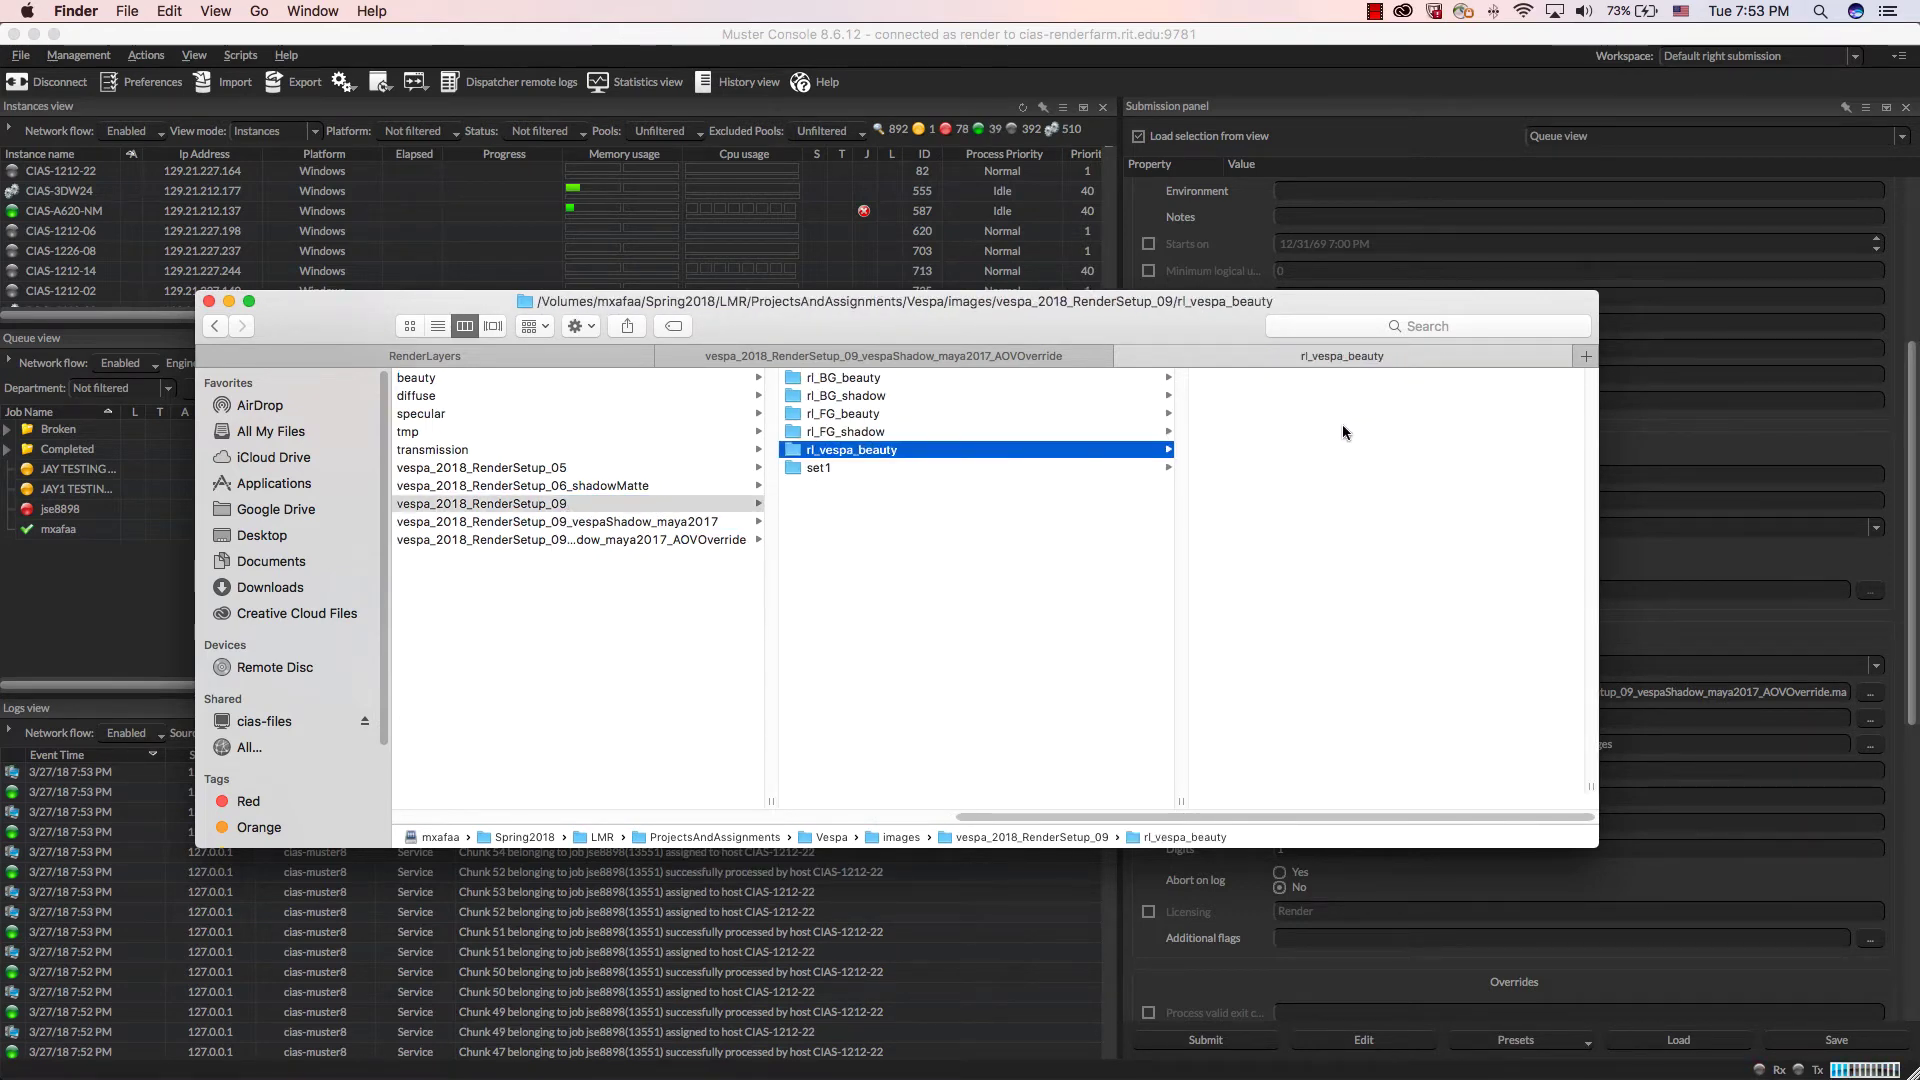
Step: Open the local vespa_2018_RenderSetup_09/rl_vespa_beauty folder and examine the frame number padding in the EXR file names beside the job settings
{"action": "left_click", "coordinate": [998, 352]}
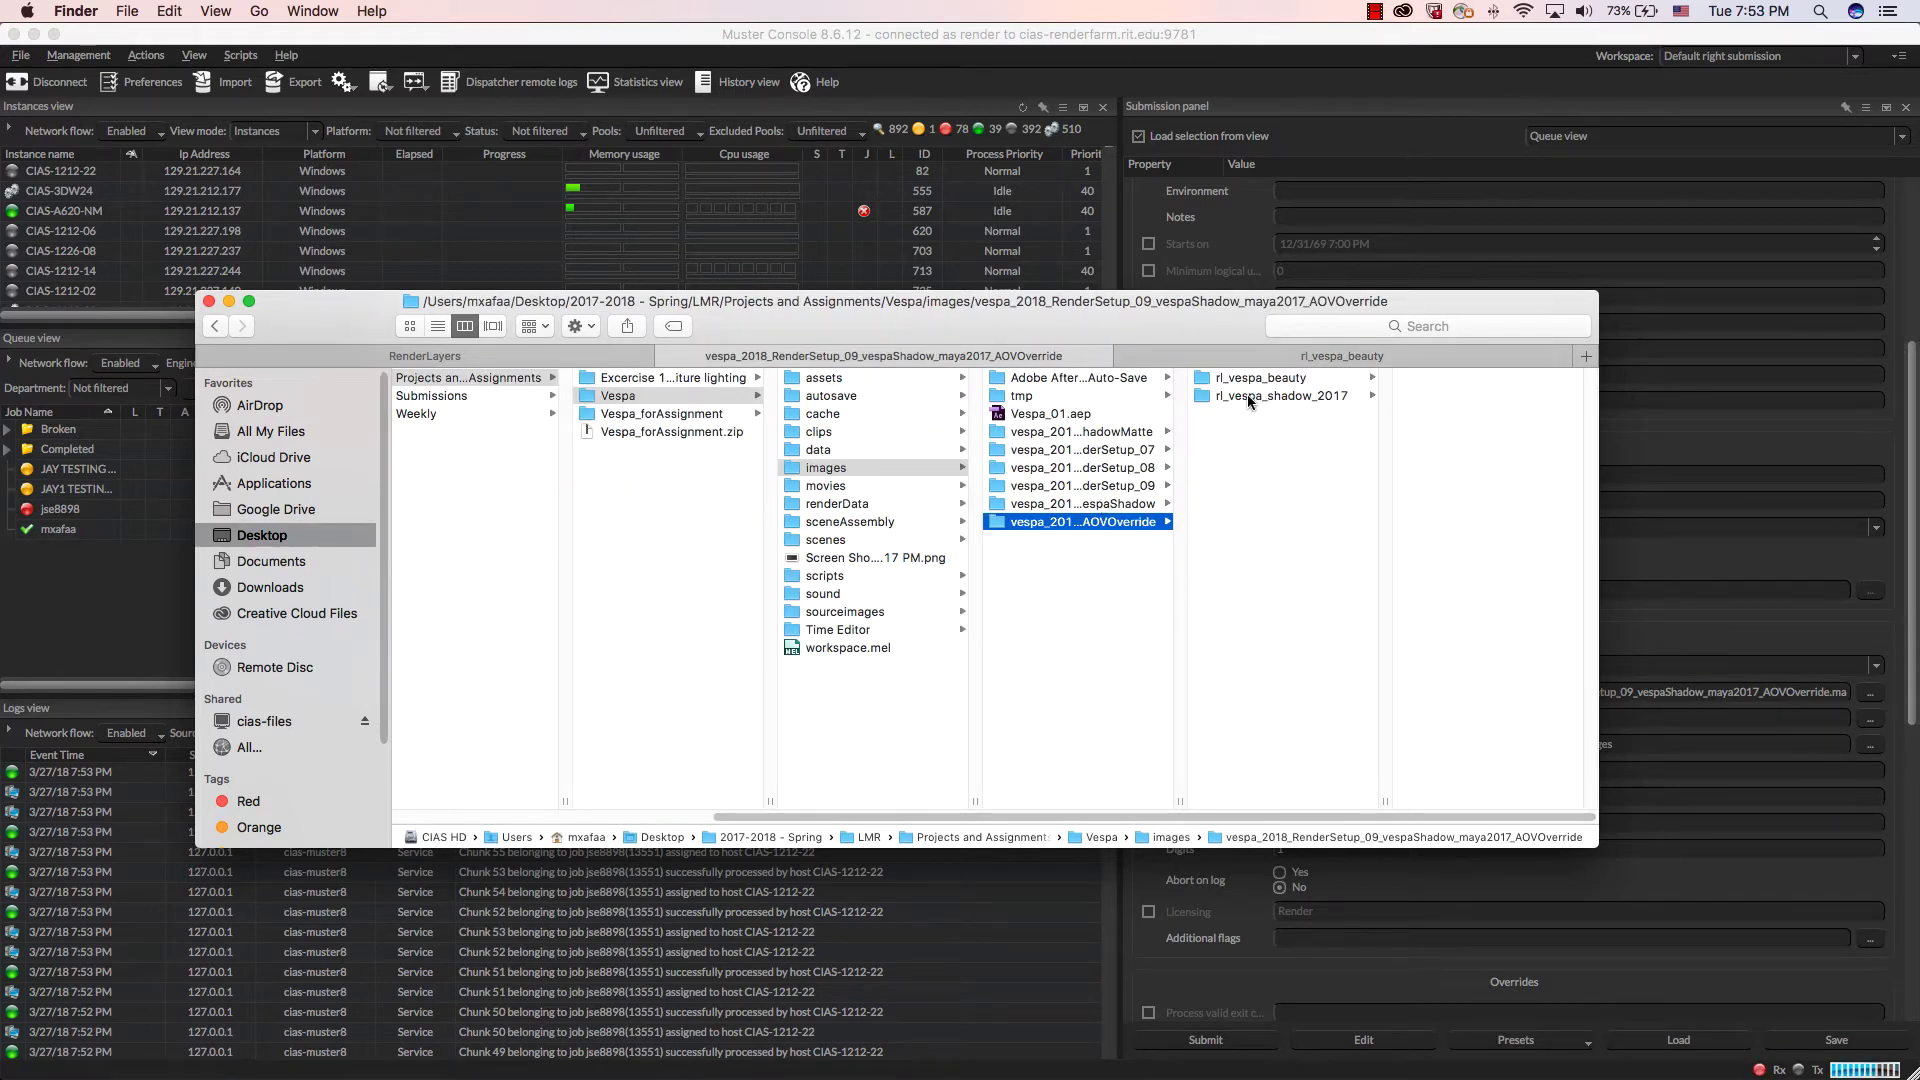
{"action": "left_click", "coordinate": [1099, 504]}
{"action": "left_click", "coordinate": [1103, 487]}
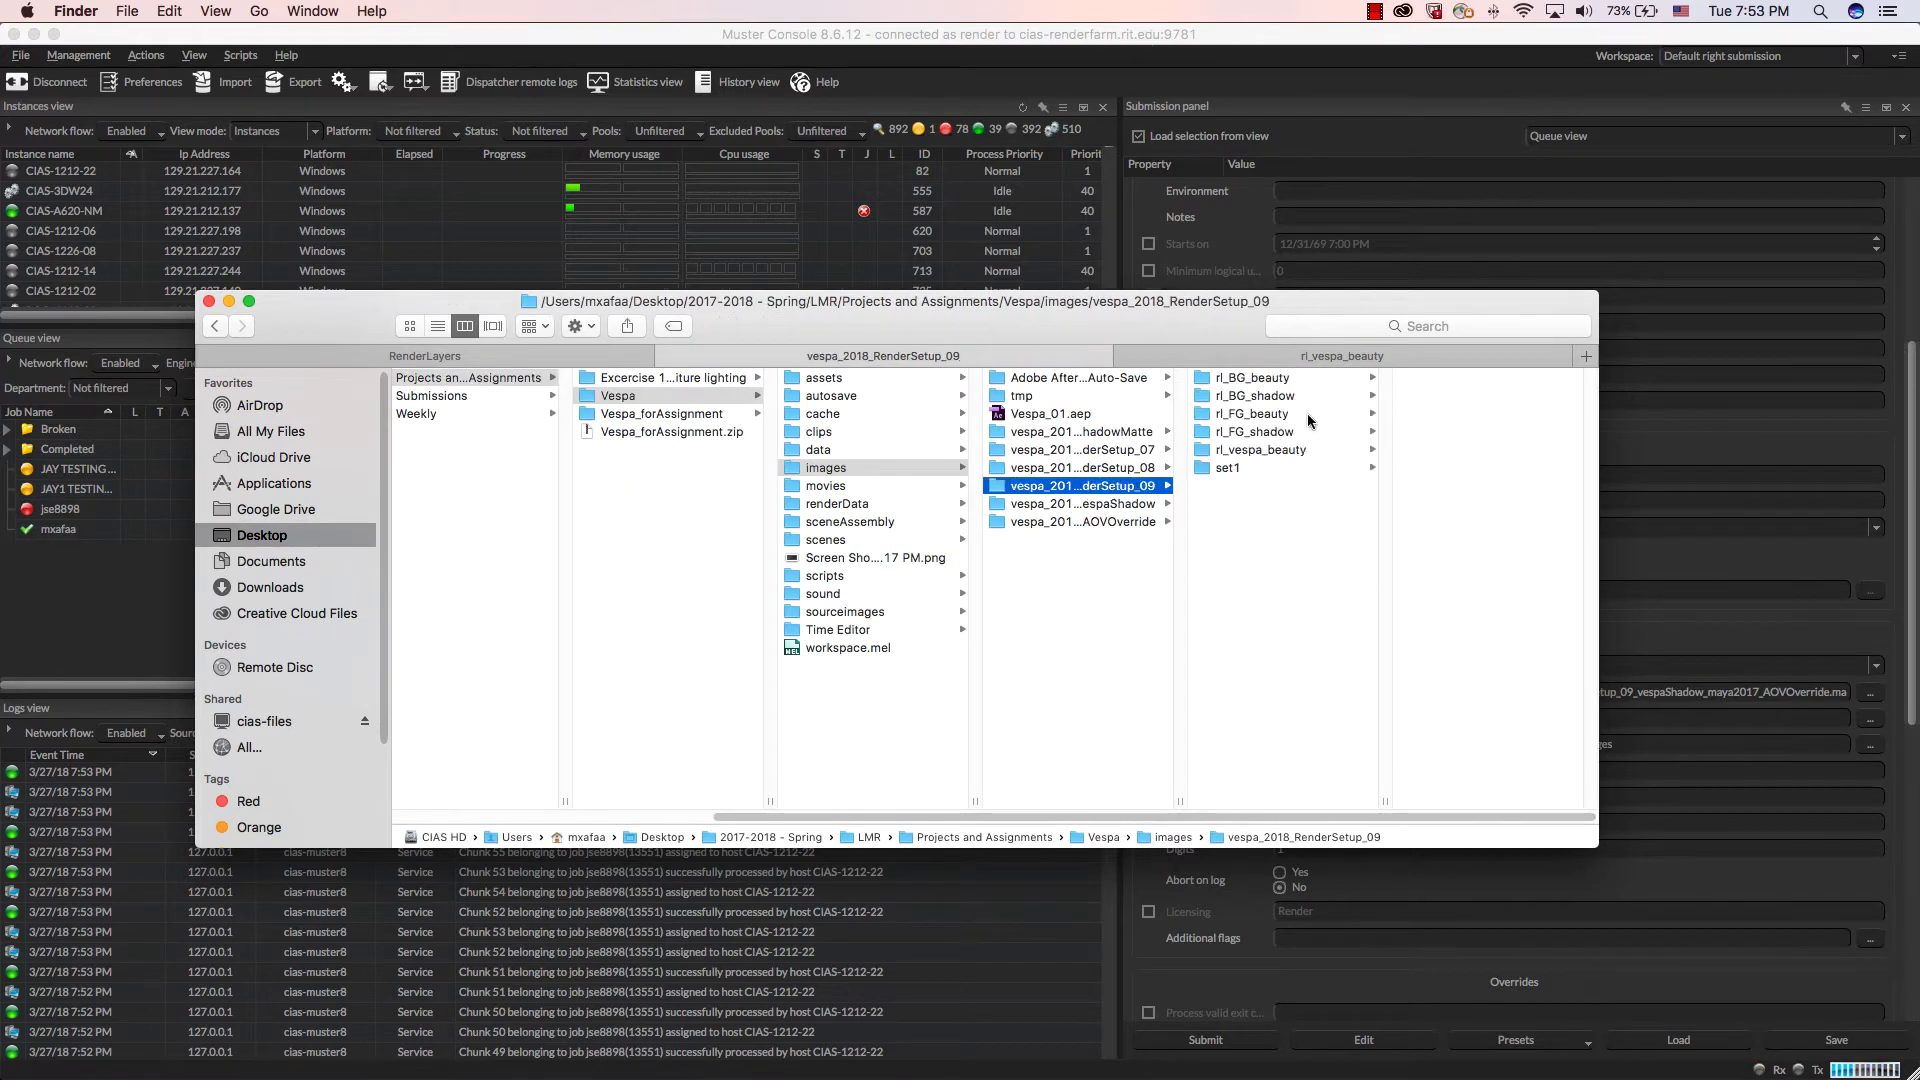
{"action": "left_click", "coordinate": [1266, 447]}
{"action": "left_click_drag", "start_coordinate": [1472, 316], "coordinate": [1154, 352]}
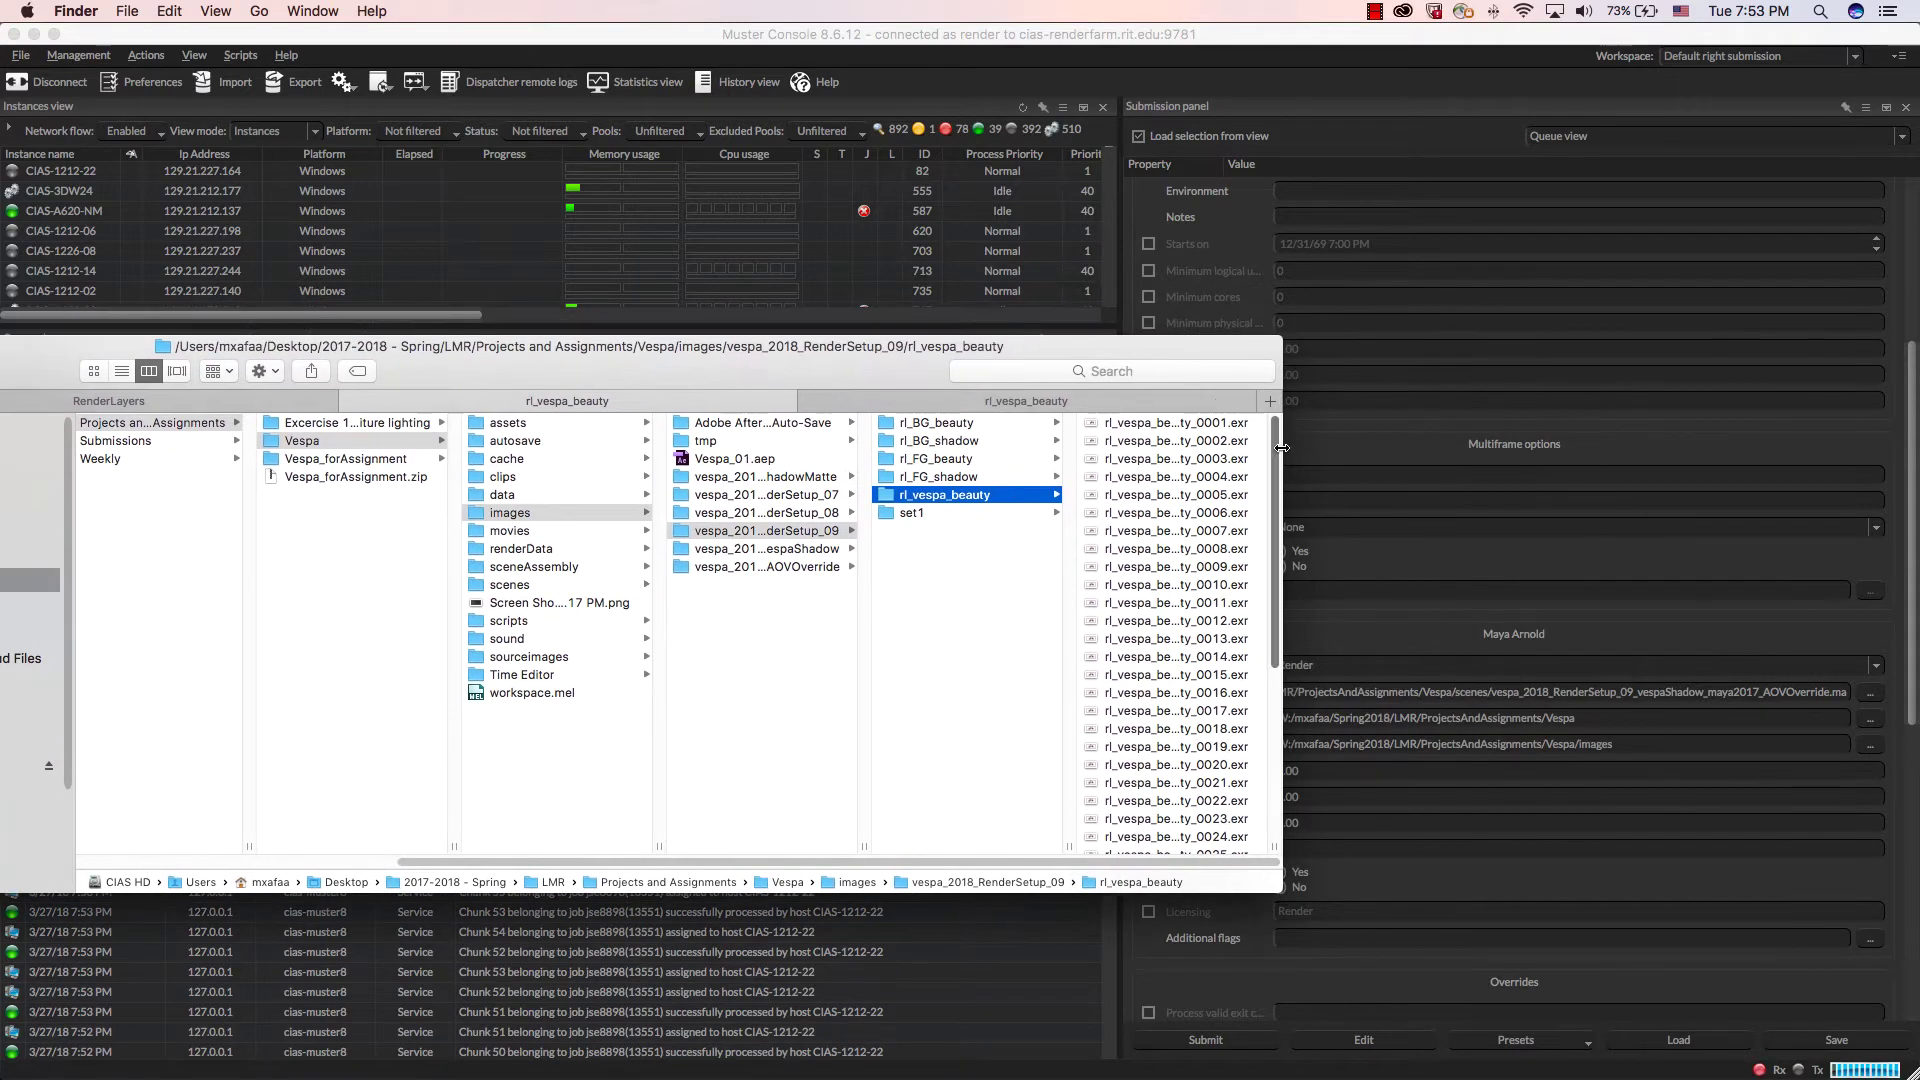
{"action": "left_click_drag", "start_coordinate": [1281, 448], "coordinate": [1535, 450]}
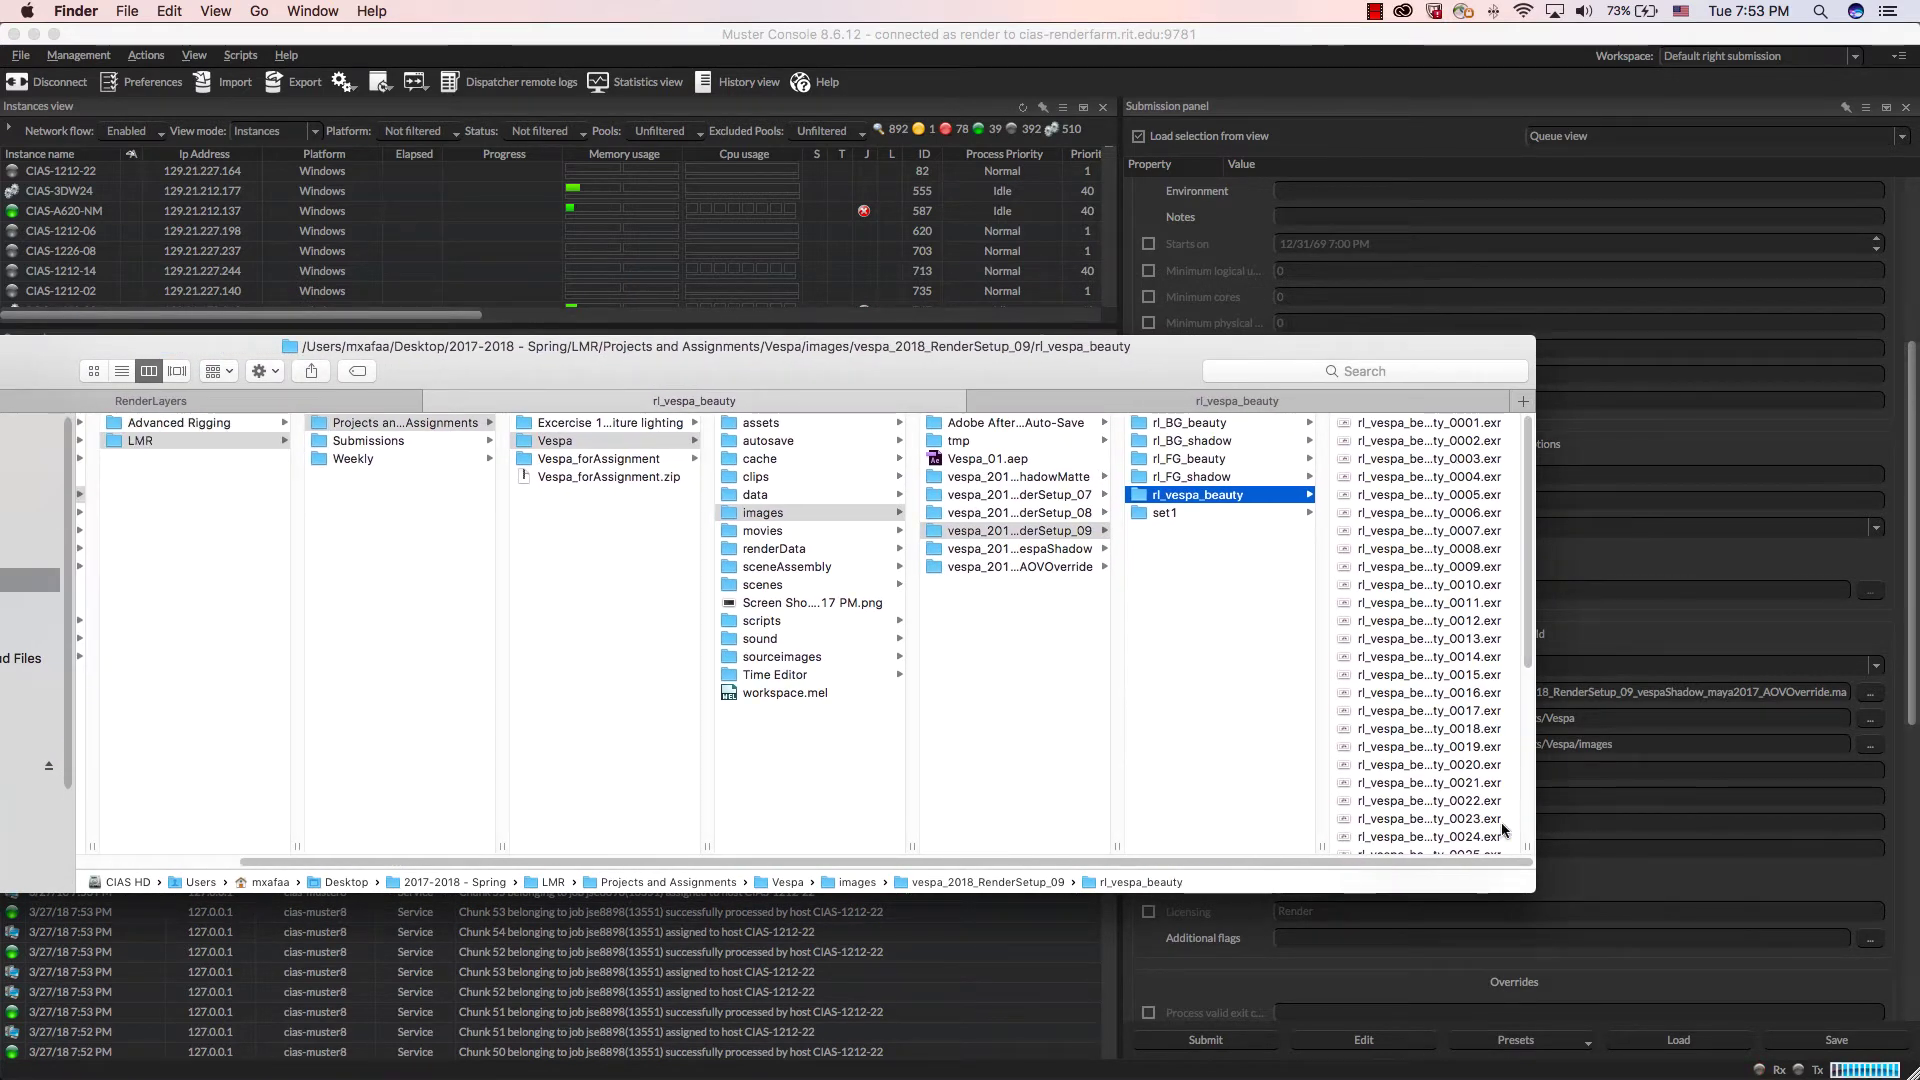
{"action": "left_click_drag", "start_coordinate": [1406, 386], "coordinate": [1133, 393]}
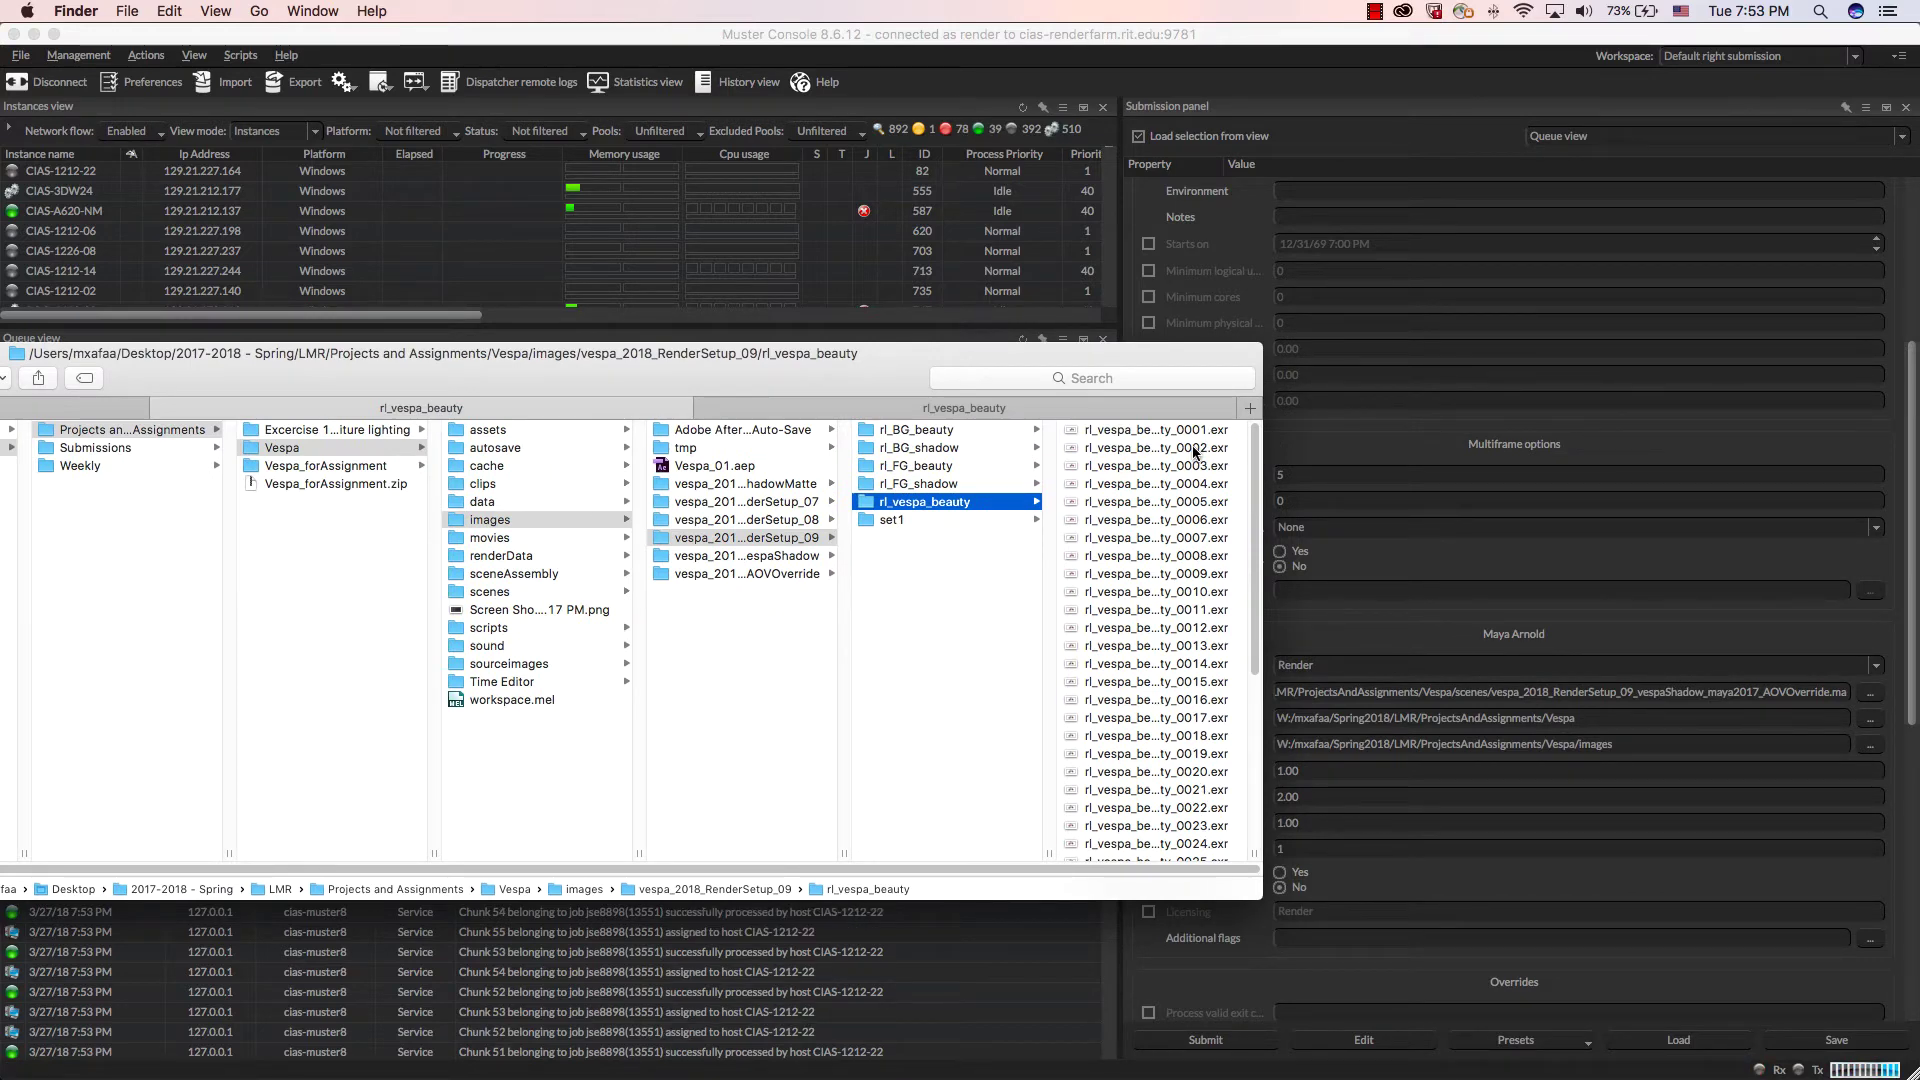
{"action": "left_click_drag", "start_coordinate": [1262, 530], "coordinate": [1375, 480]}
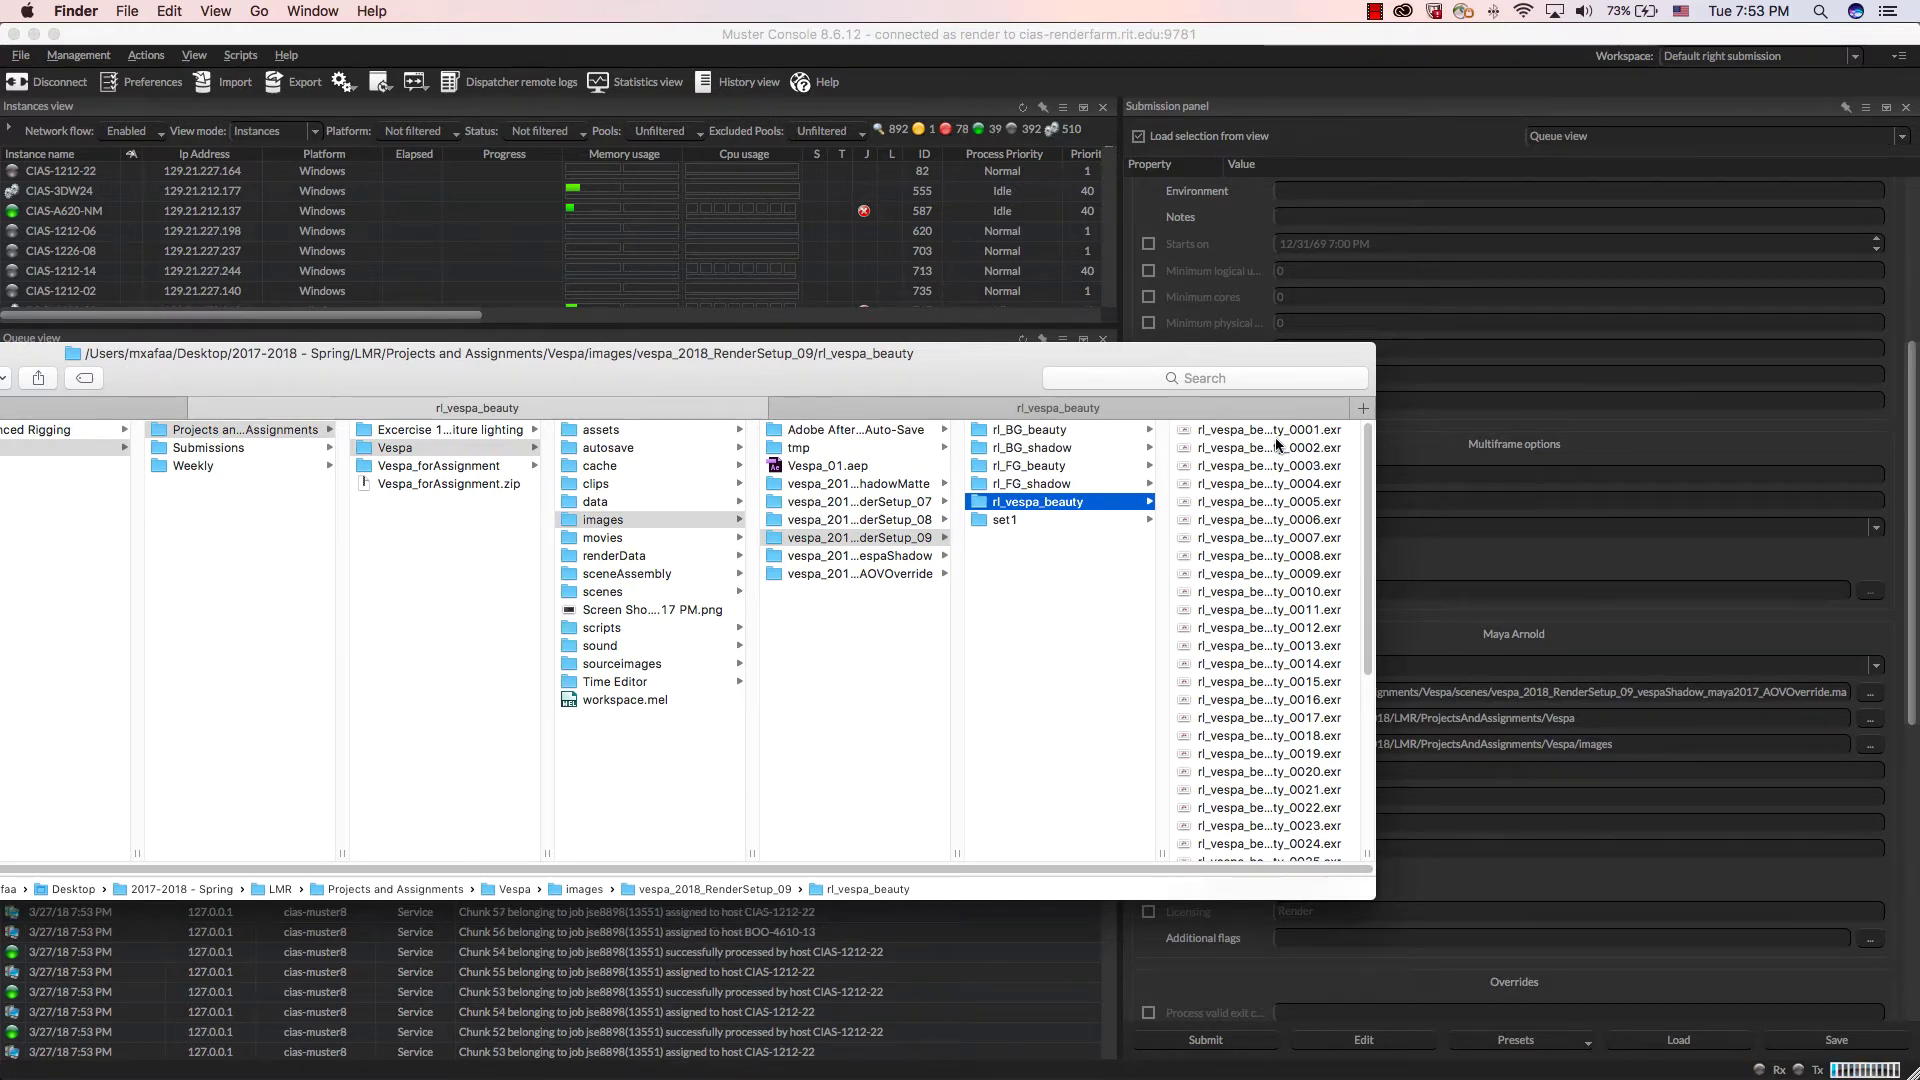
{"action": "left_click_drag", "start_coordinate": [1262, 354], "coordinate": [959, 321]}
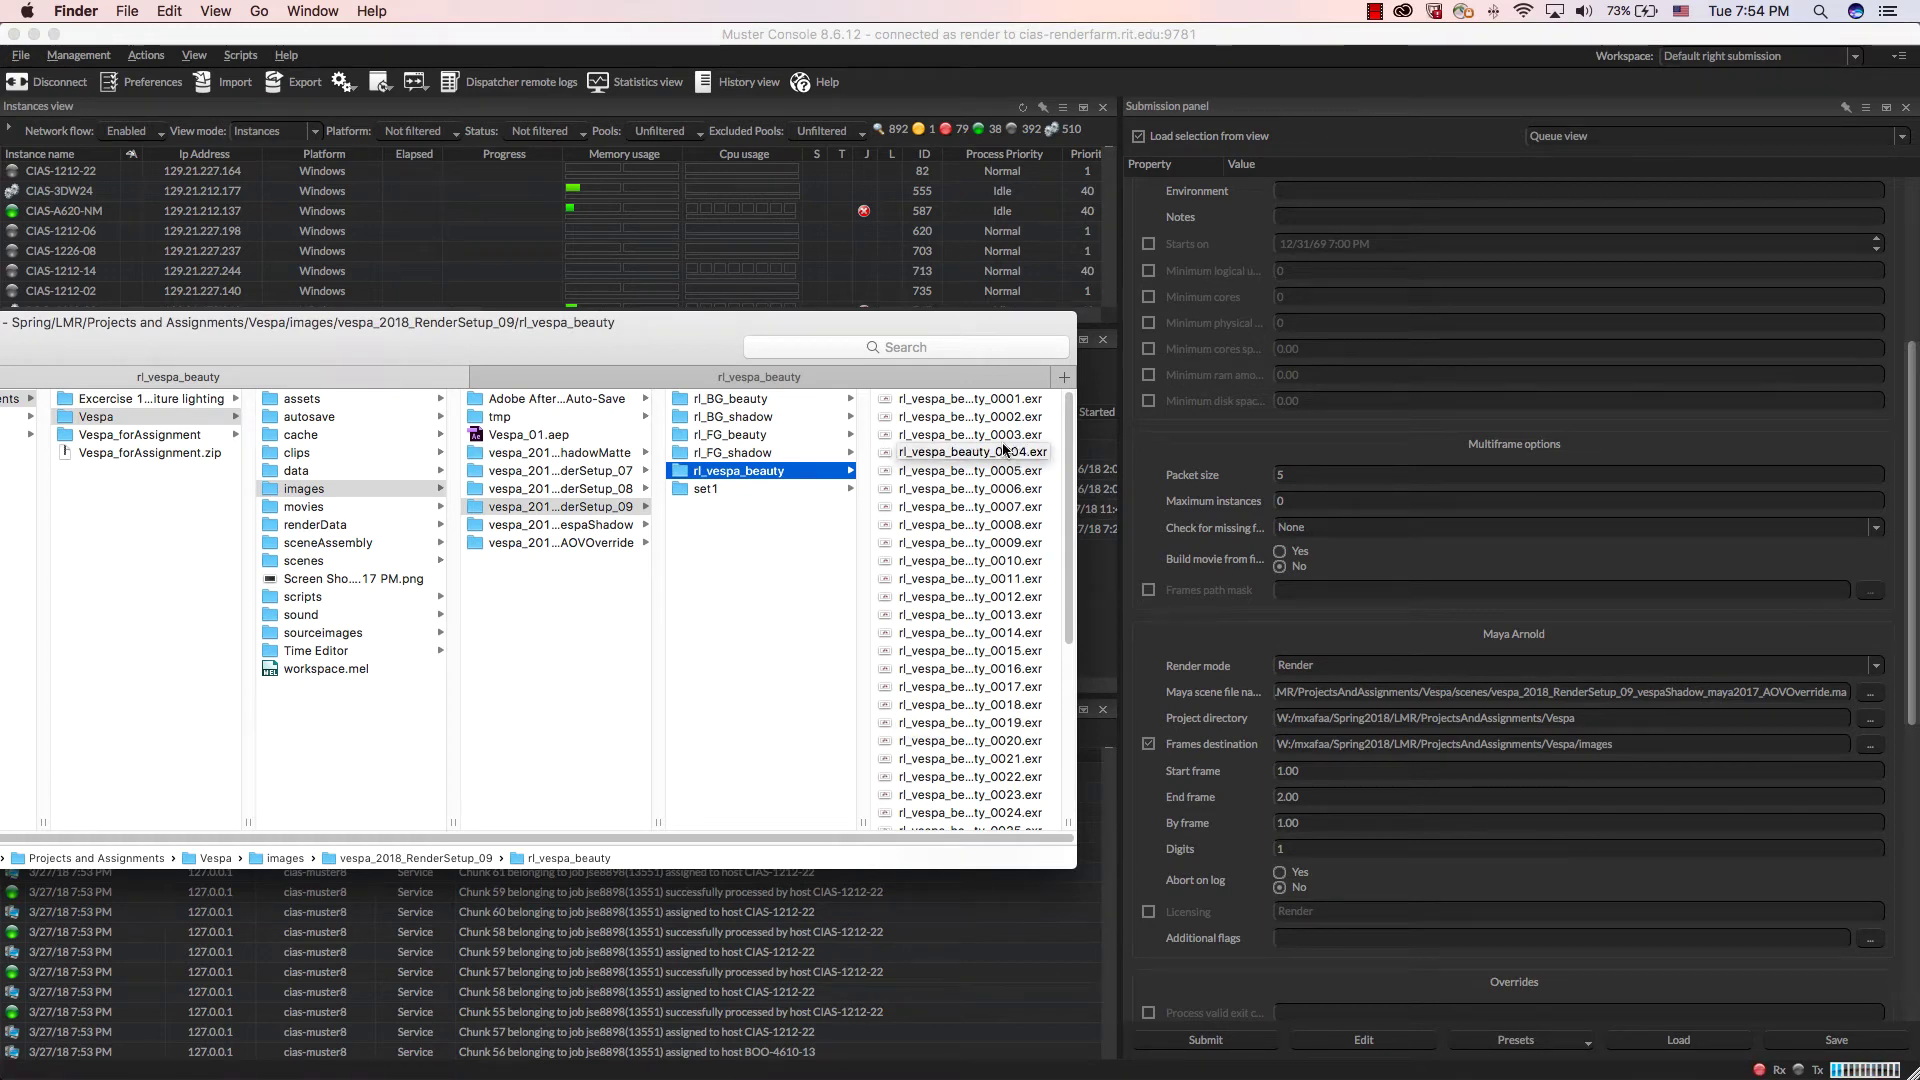
Step: Set Digits to 3 in the Muster Console job and review the remaining submission settings
{"action": "left_click", "coordinate": [1297, 849]}
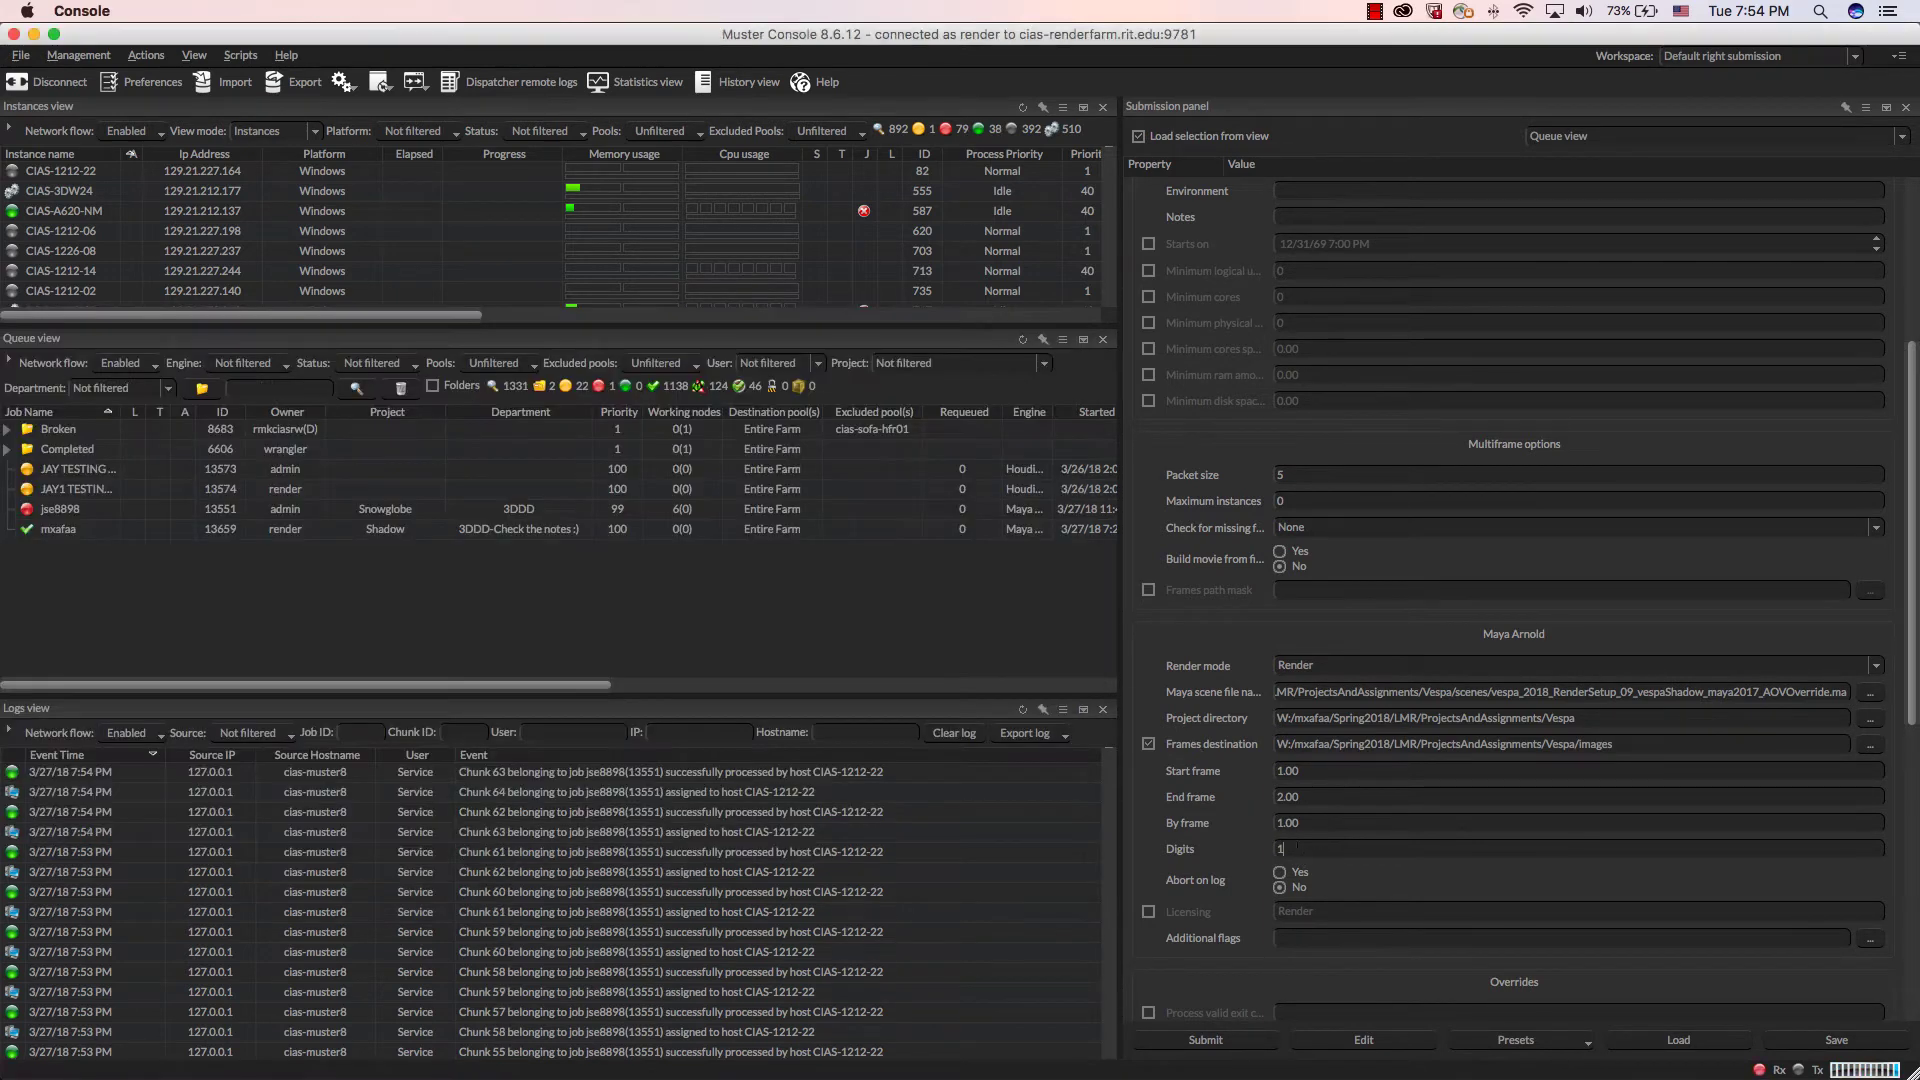
{"action": "double_click", "coordinate": [1296, 849]}
{"action": "type", "text": "3"}
{"action": "left_click", "coordinate": [1390, 826]}
{"action": "scroll", "coordinate": [1398, 872], "scroll_direction": "down", "scroll_amount": 3}
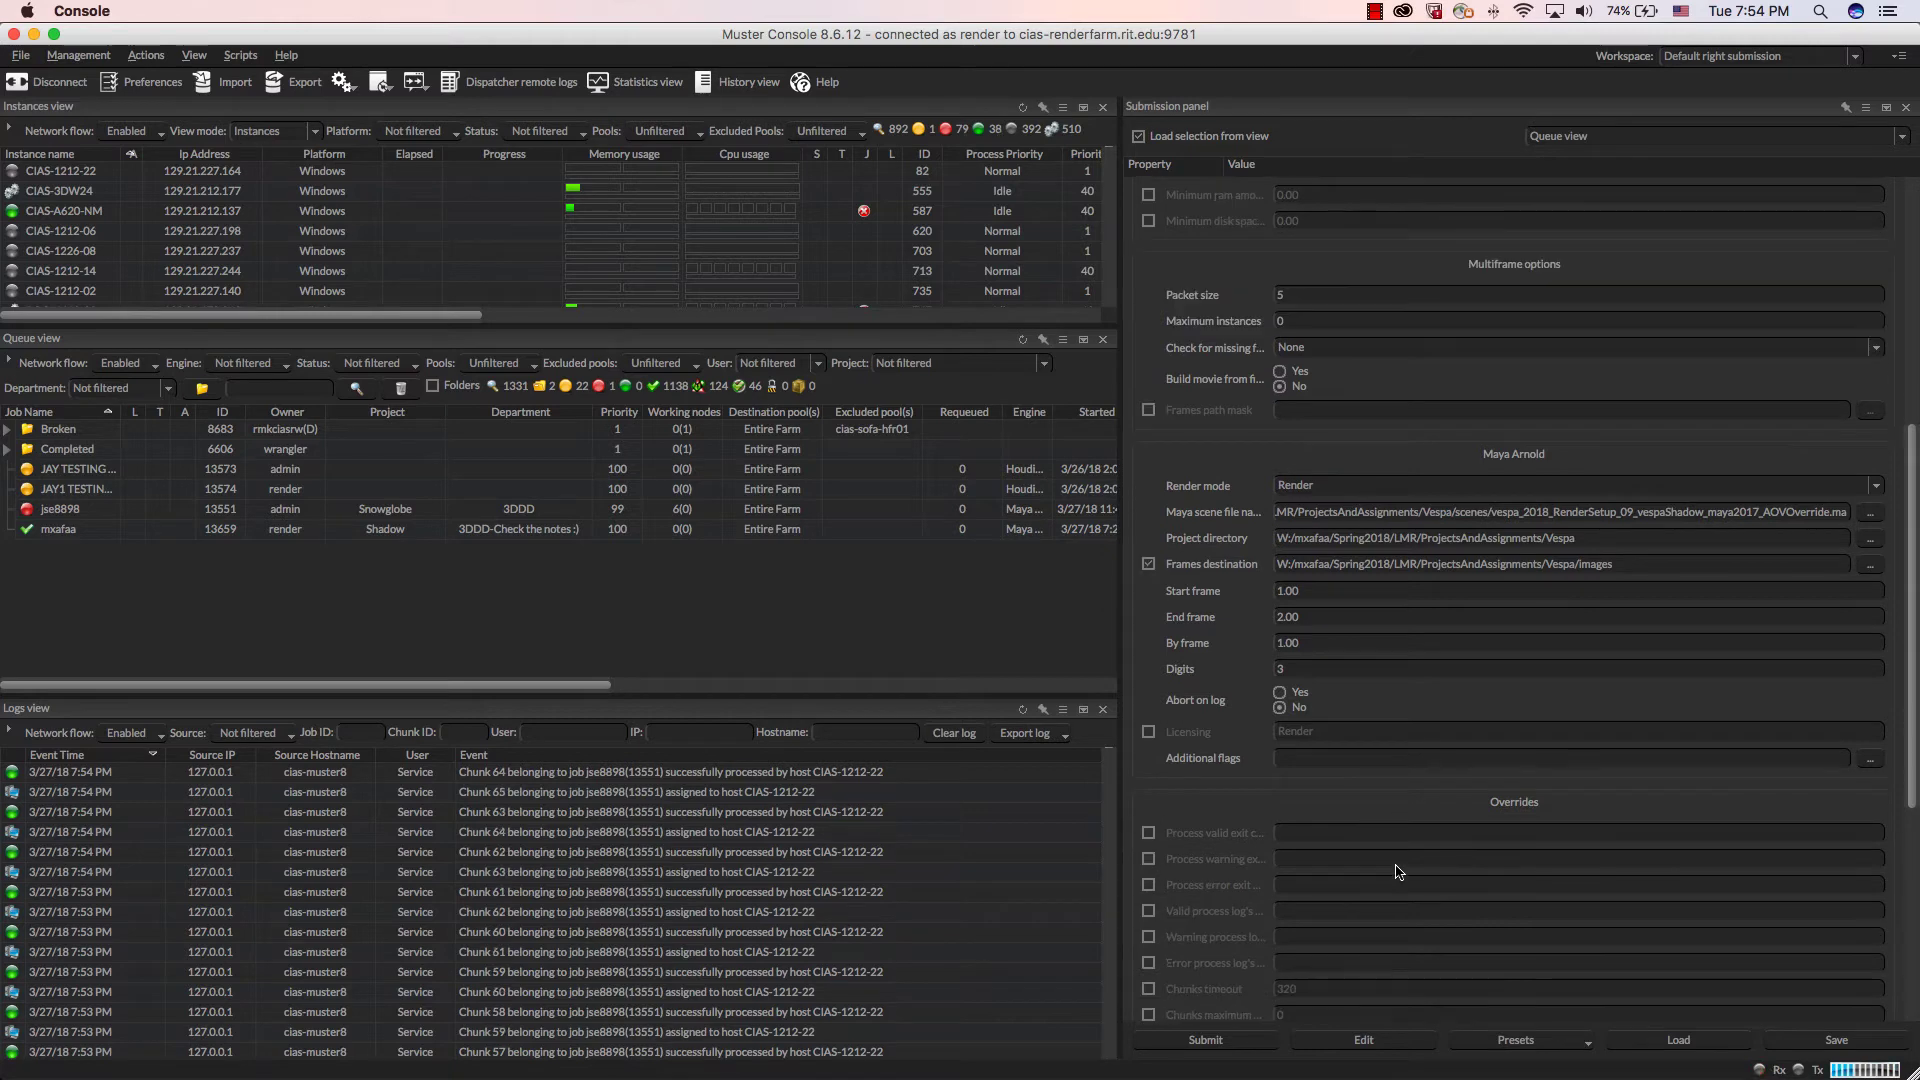
{"action": "scroll", "coordinate": [1398, 871], "scroll_direction": "down", "scroll_amount": 5}
{"action": "scroll", "coordinate": [1398, 872], "scroll_direction": "up", "scroll_amount": 5}
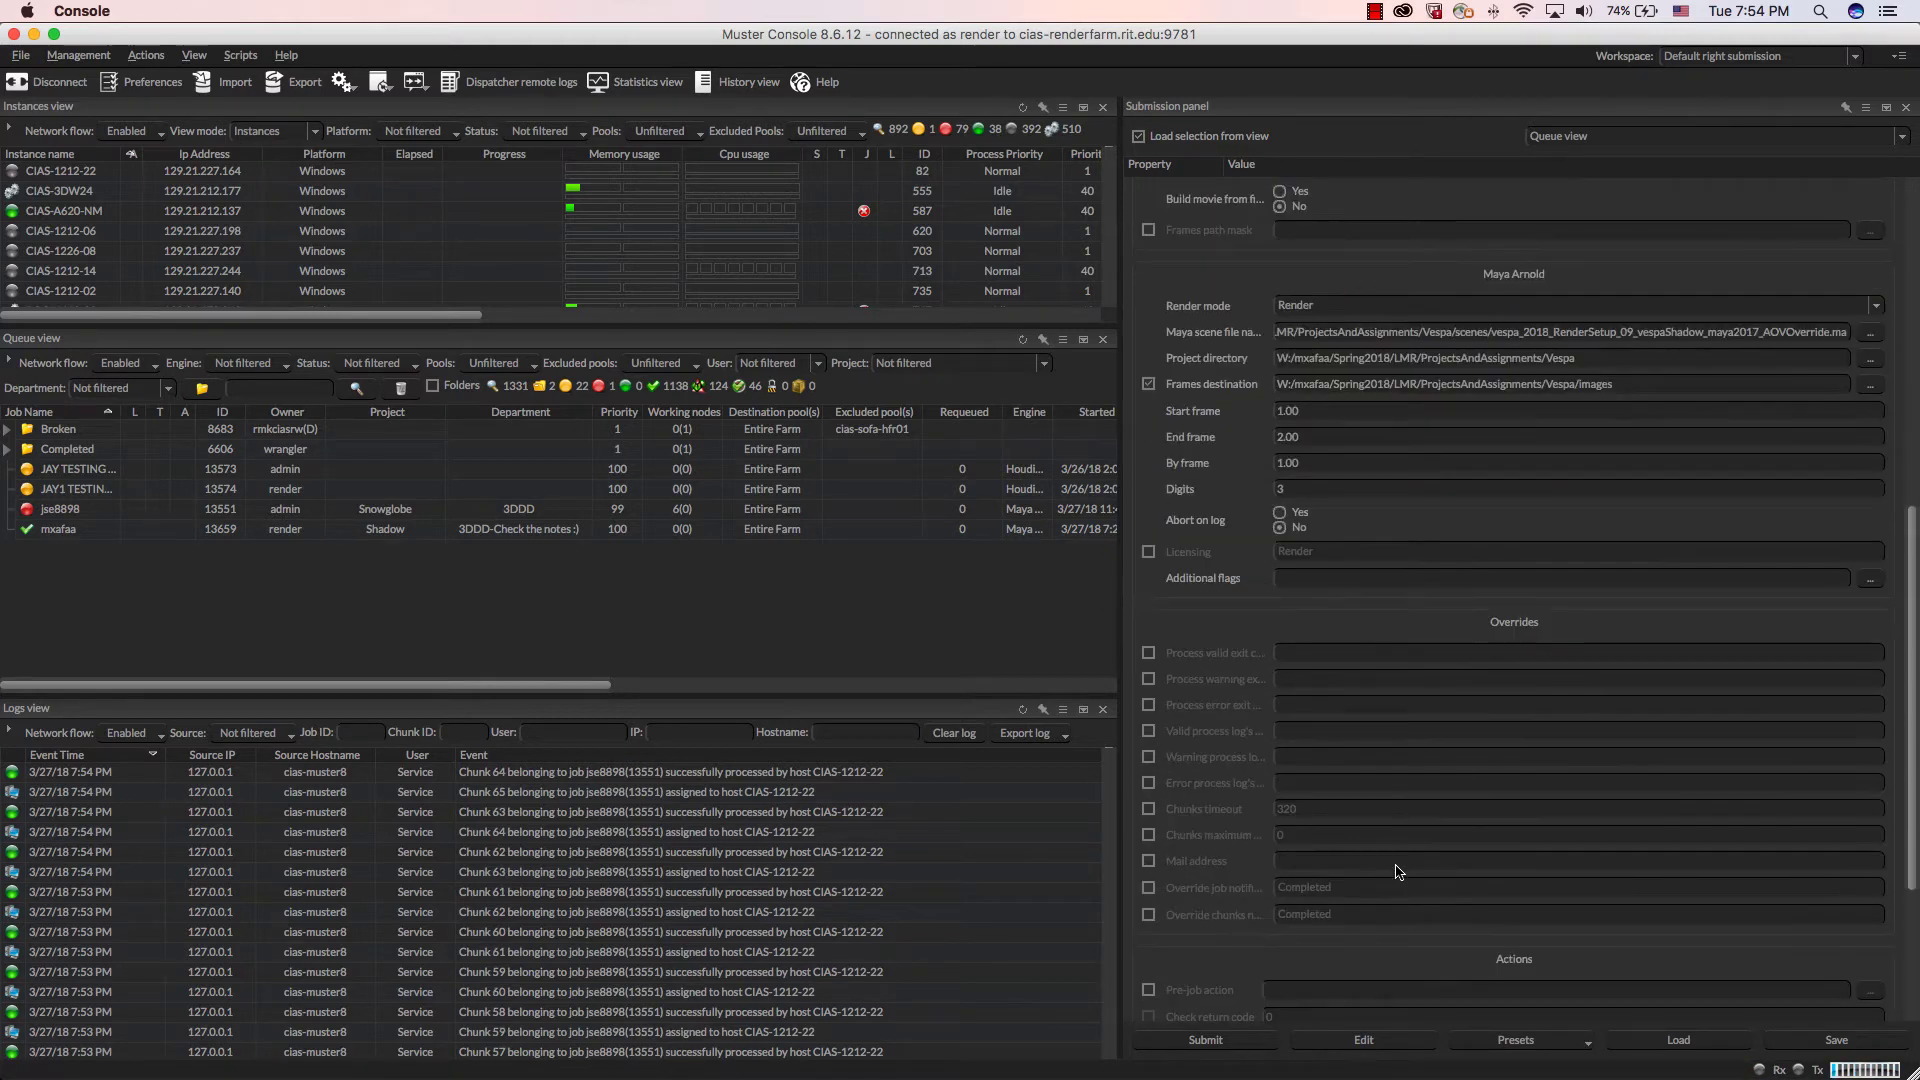
{"action": "scroll", "coordinate": [1395, 862], "scroll_direction": "up", "scroll_amount": 9}
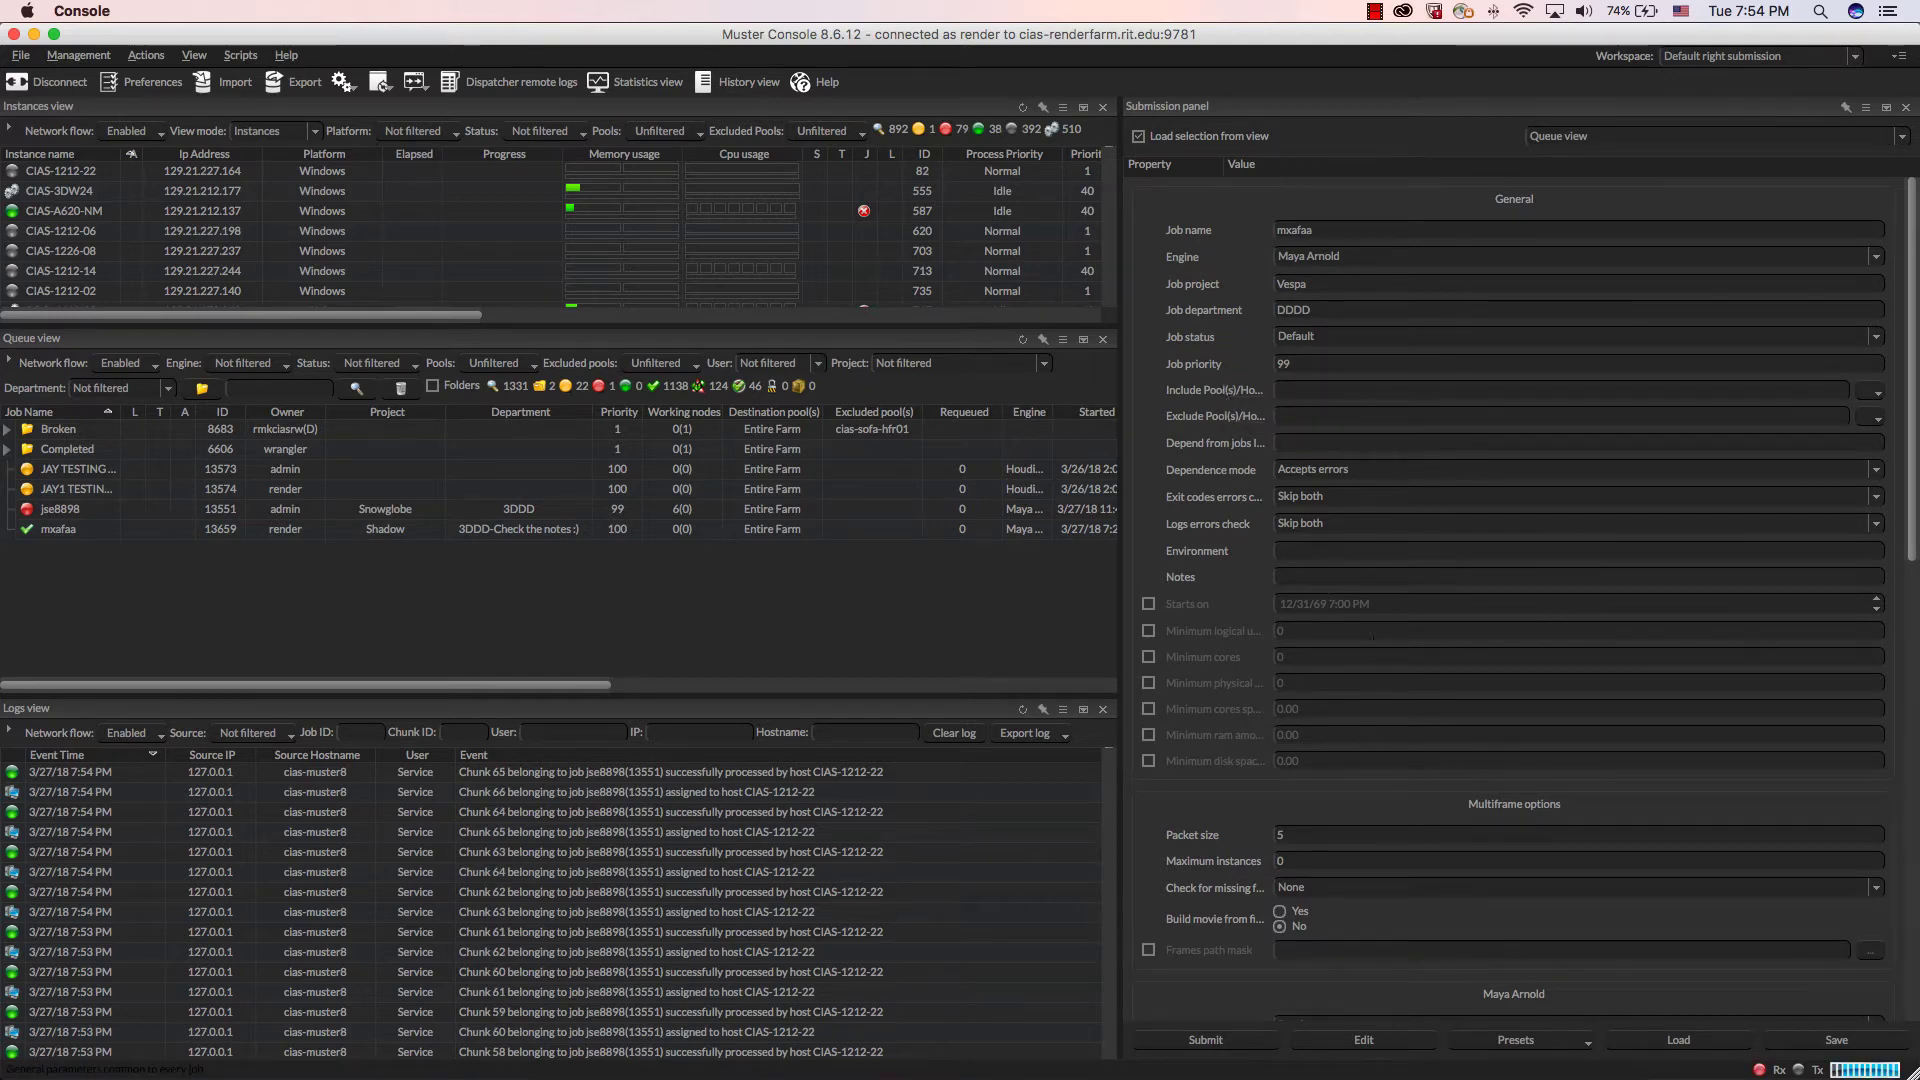
Step: Switch to Maya, open Render Setup beside Render Settings, and make the Scene master layer the visible layer
{"action": "left_click", "coordinate": [285, 495]}
{"action": "key", "text": "super+Tab"}
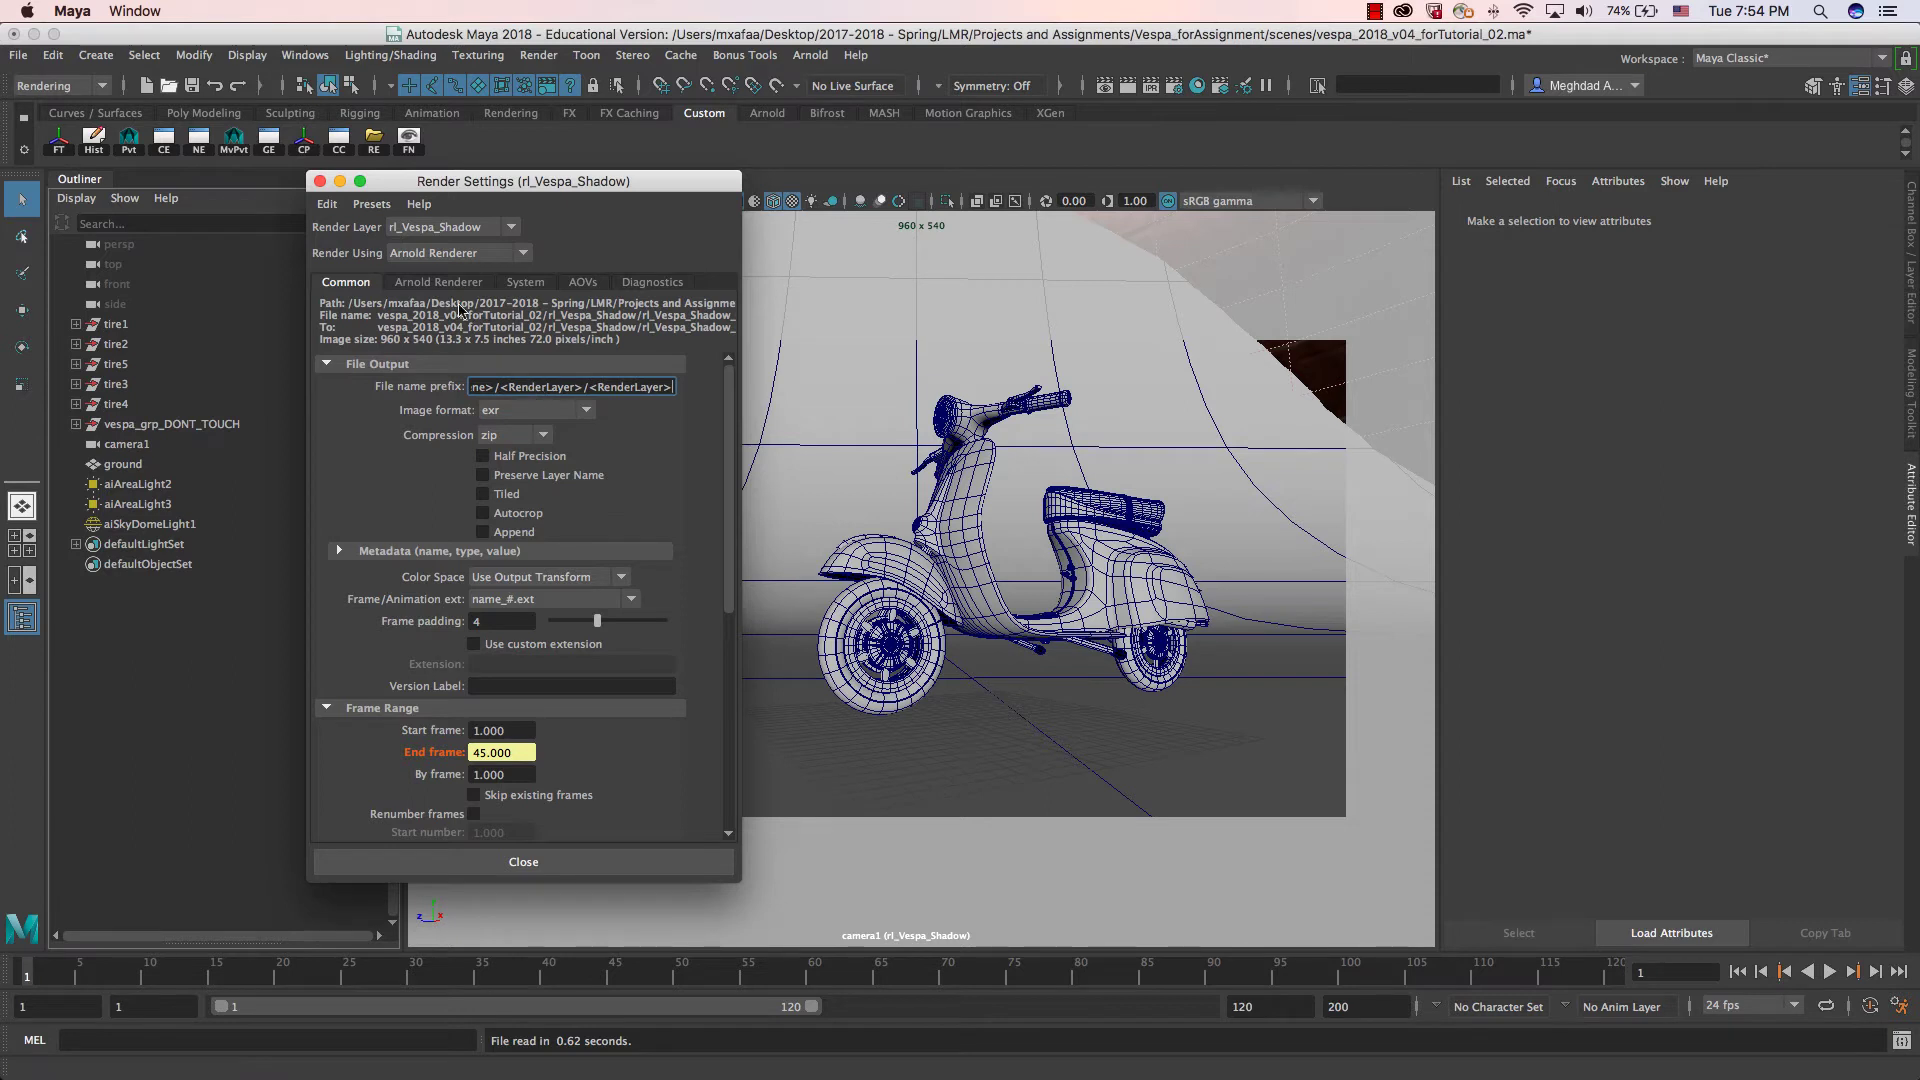
{"action": "left_click", "coordinate": [1219, 86]}
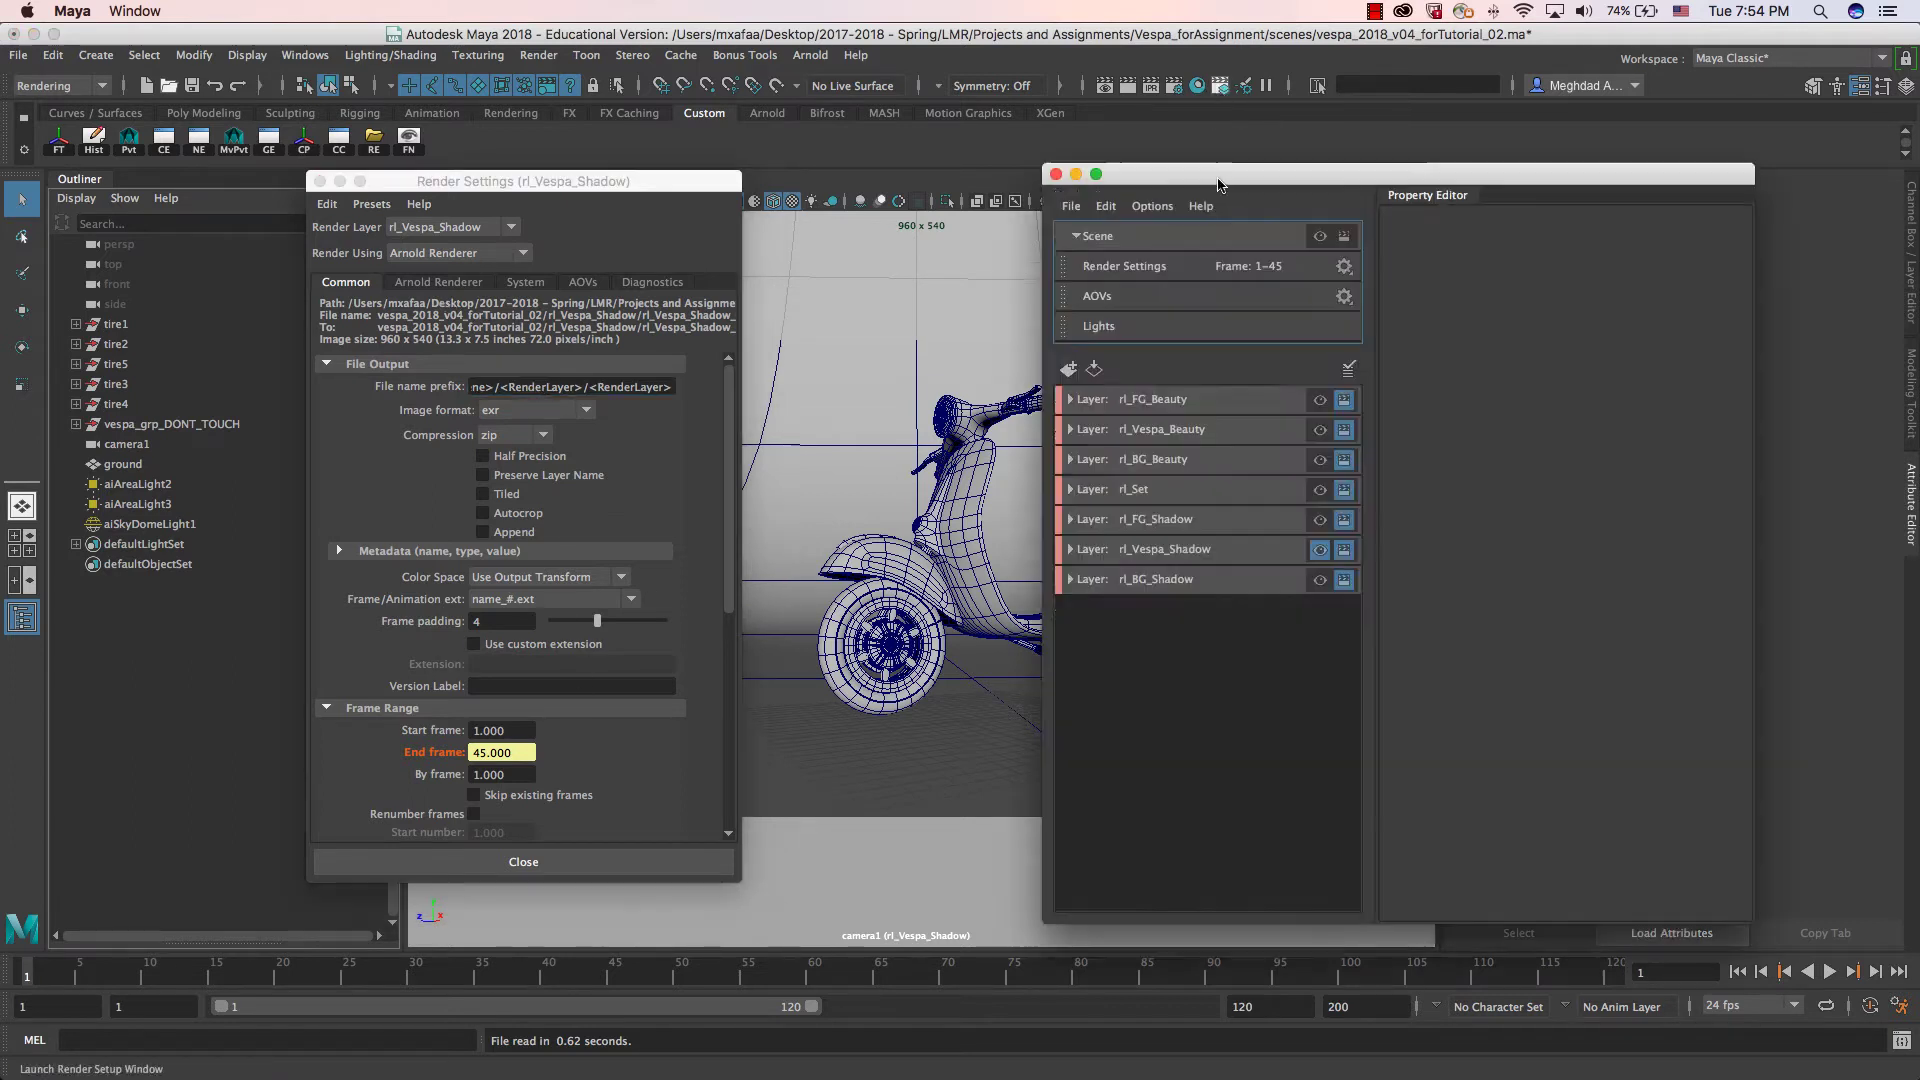
{"action": "left_click_drag", "start_coordinate": [1210, 189], "coordinate": [914, 206]}
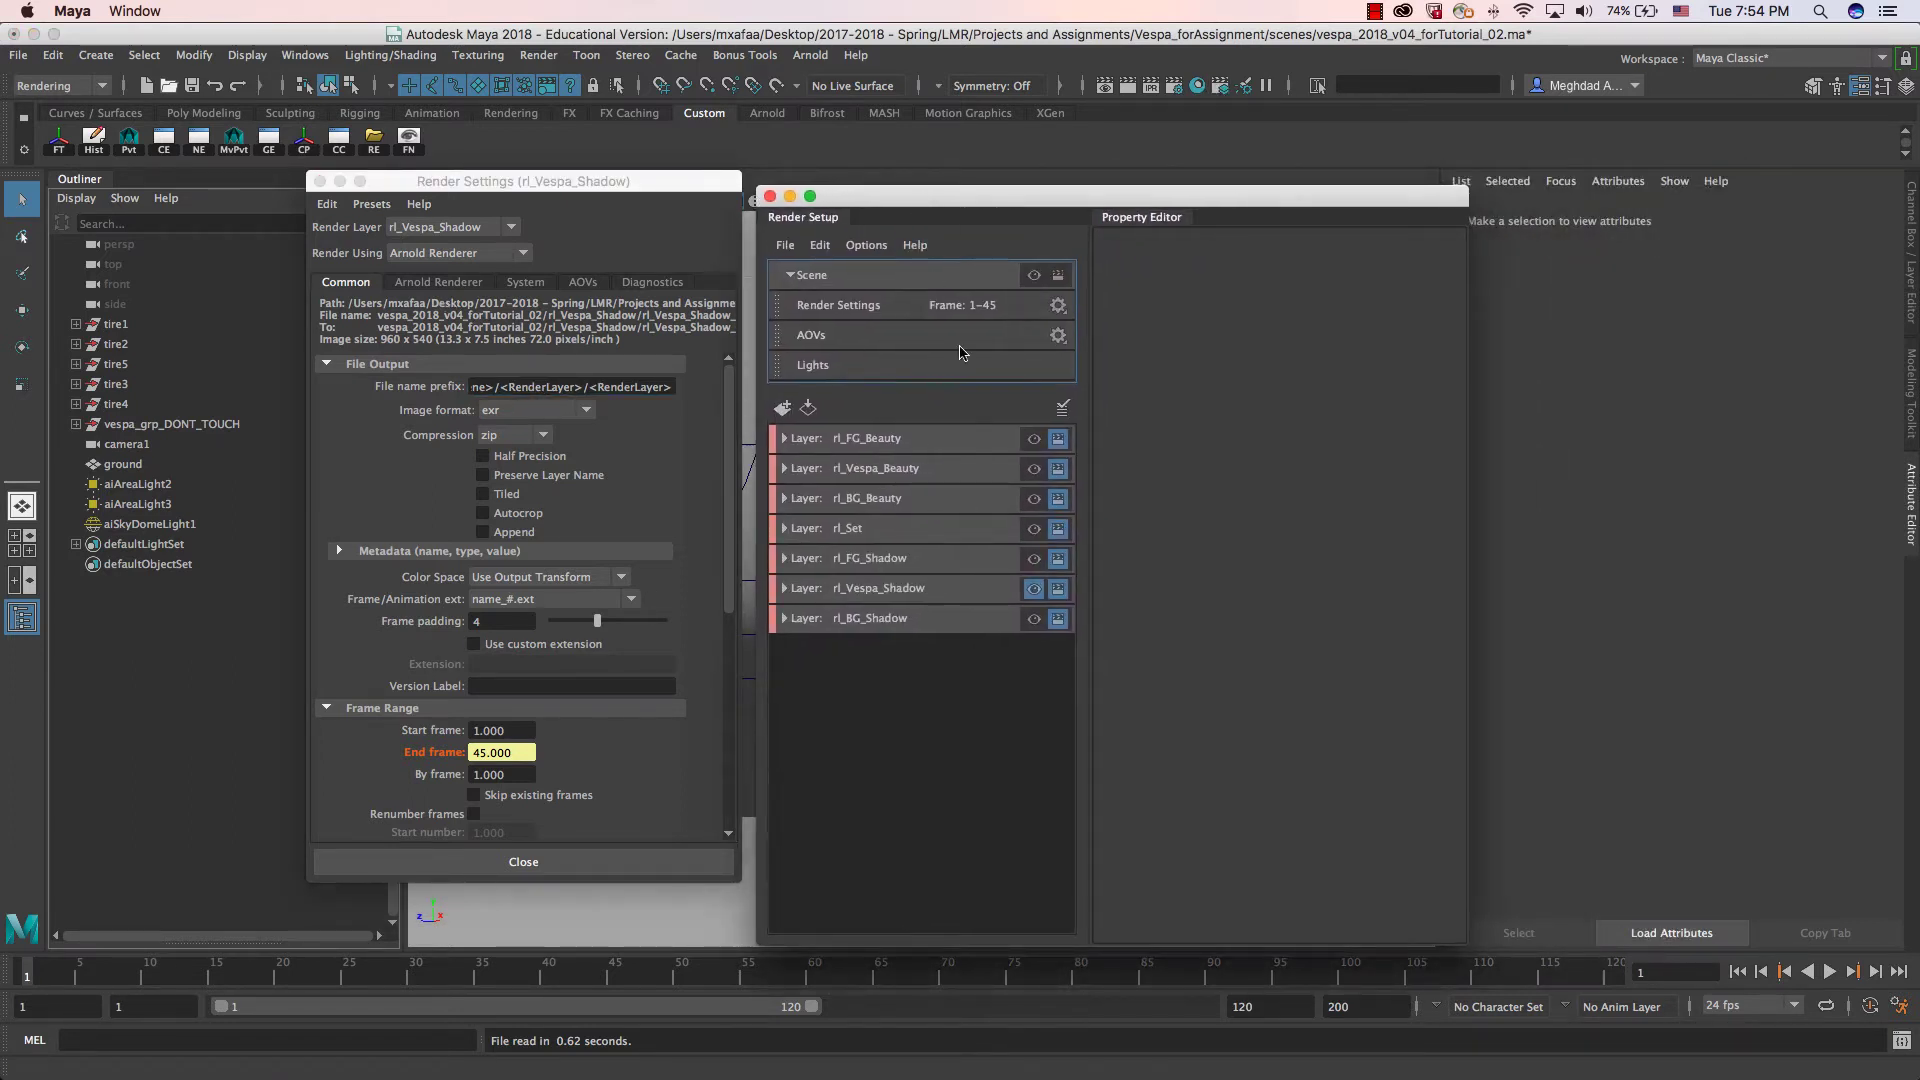
{"action": "left_click", "coordinate": [1034, 275]}
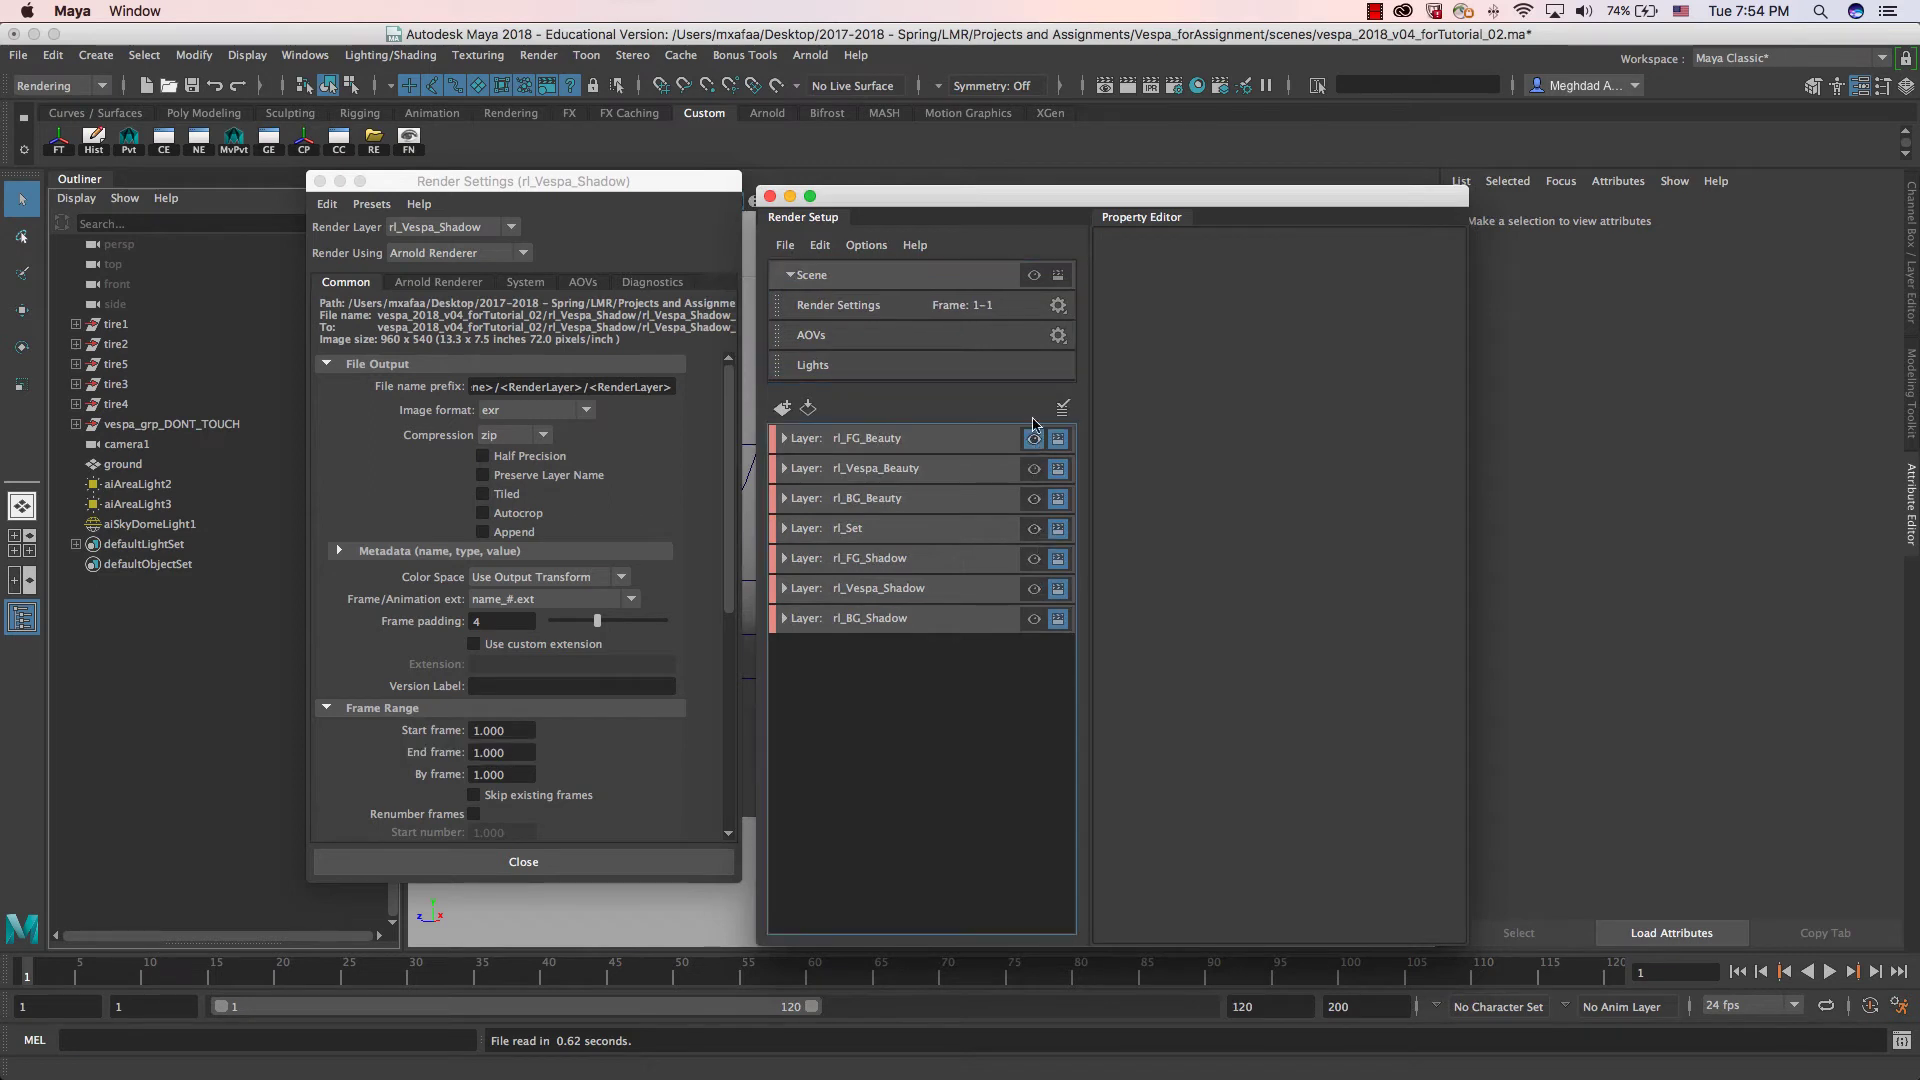
{"action": "left_click_drag", "start_coordinate": [1032, 197], "coordinate": [1093, 189]}
{"action": "left_click_drag", "start_coordinate": [680, 189], "coordinate": [735, 205]}
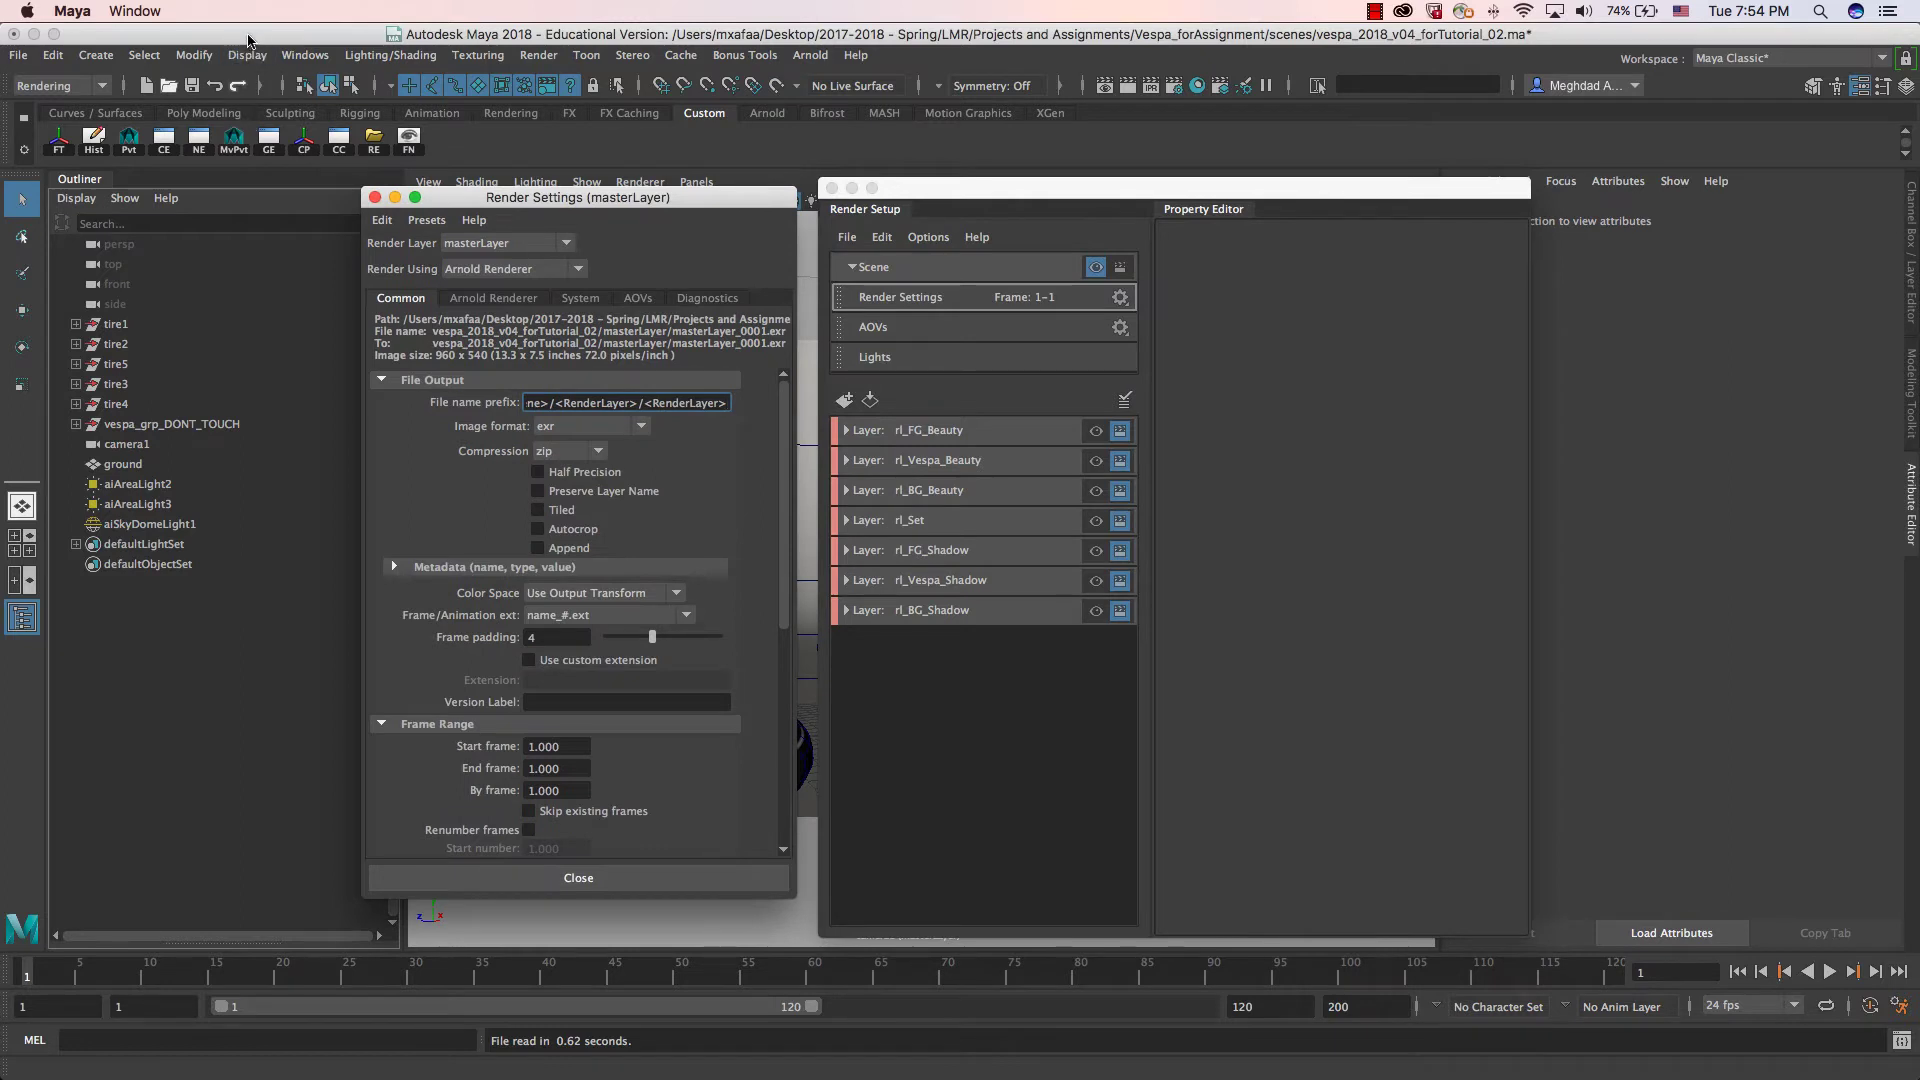
Step: Switch to Finder and examine the scenes and sourceimages folders of the local Vespa project
{"action": "left_click", "coordinate": [8, 62]}
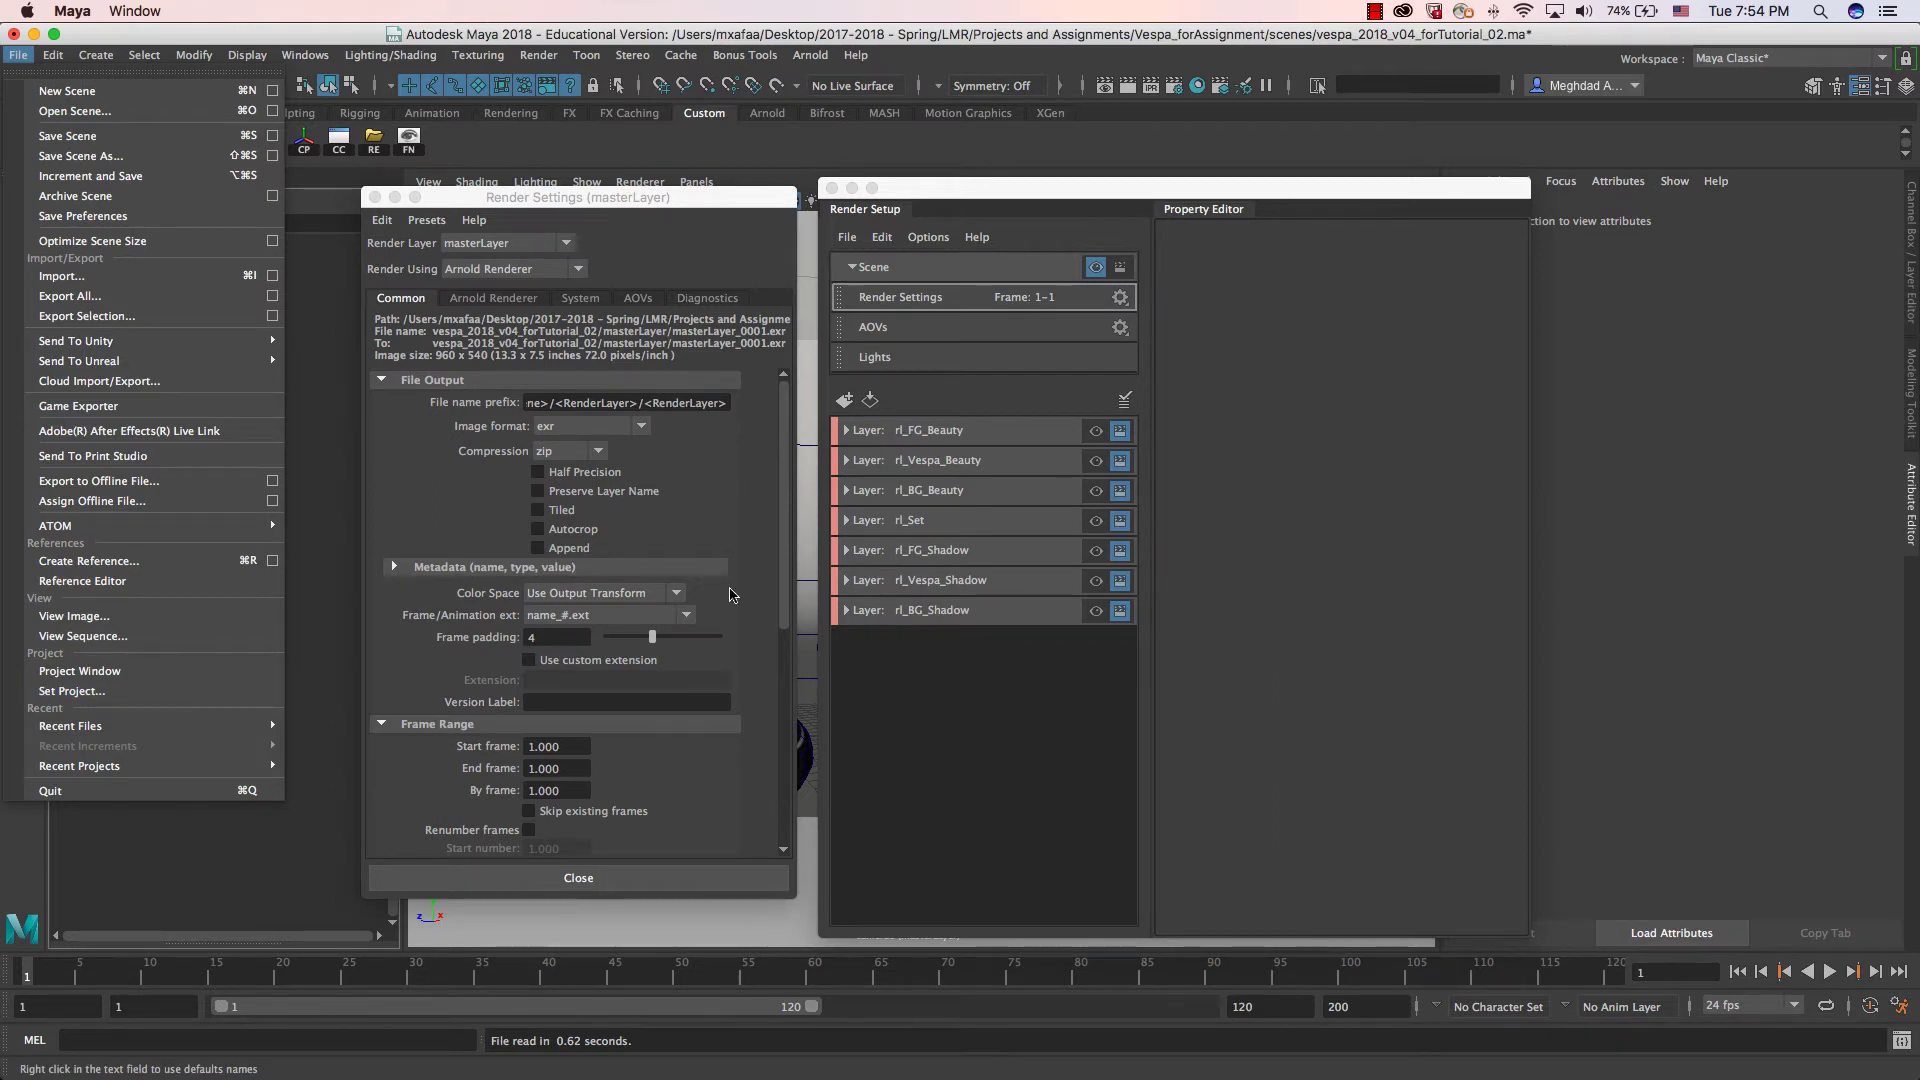
{"action": "key", "text": "super+Tab"}
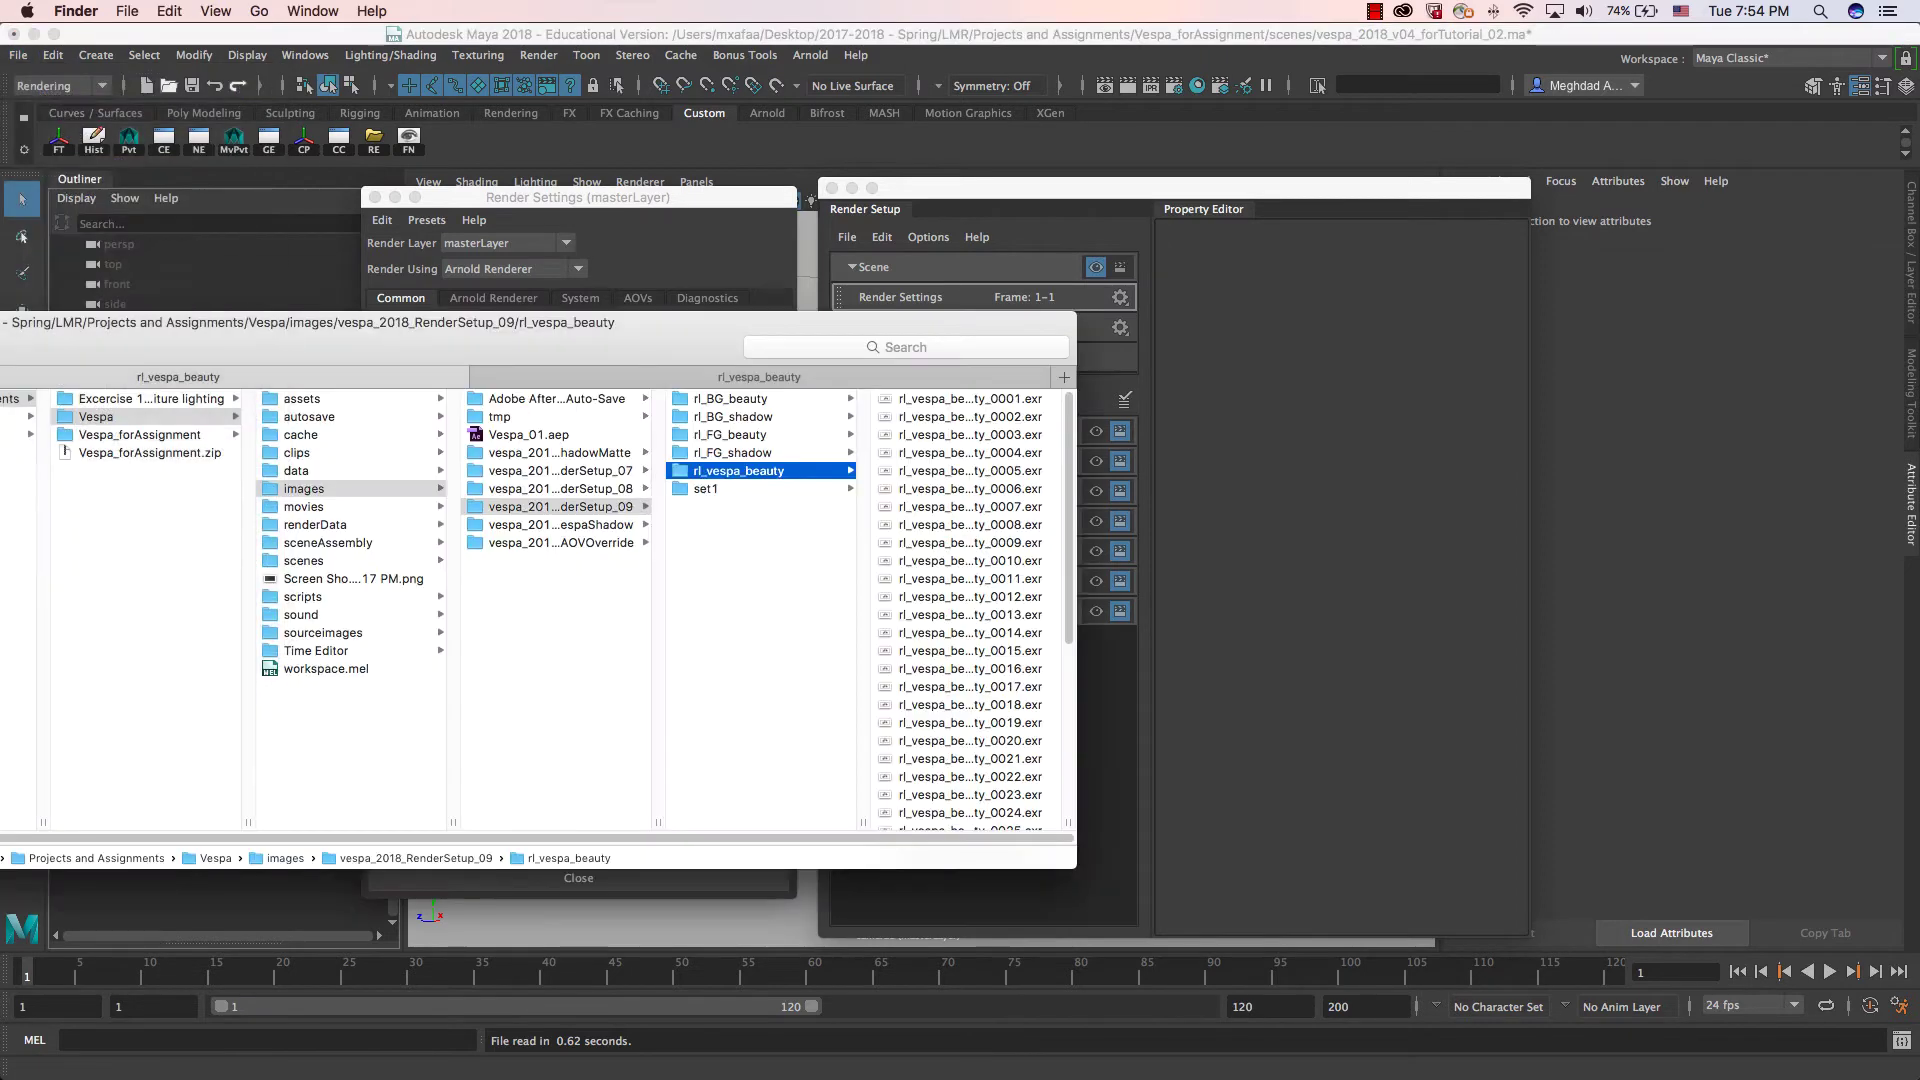
{"action": "left_click_drag", "start_coordinate": [668, 353], "coordinate": [1228, 353]}
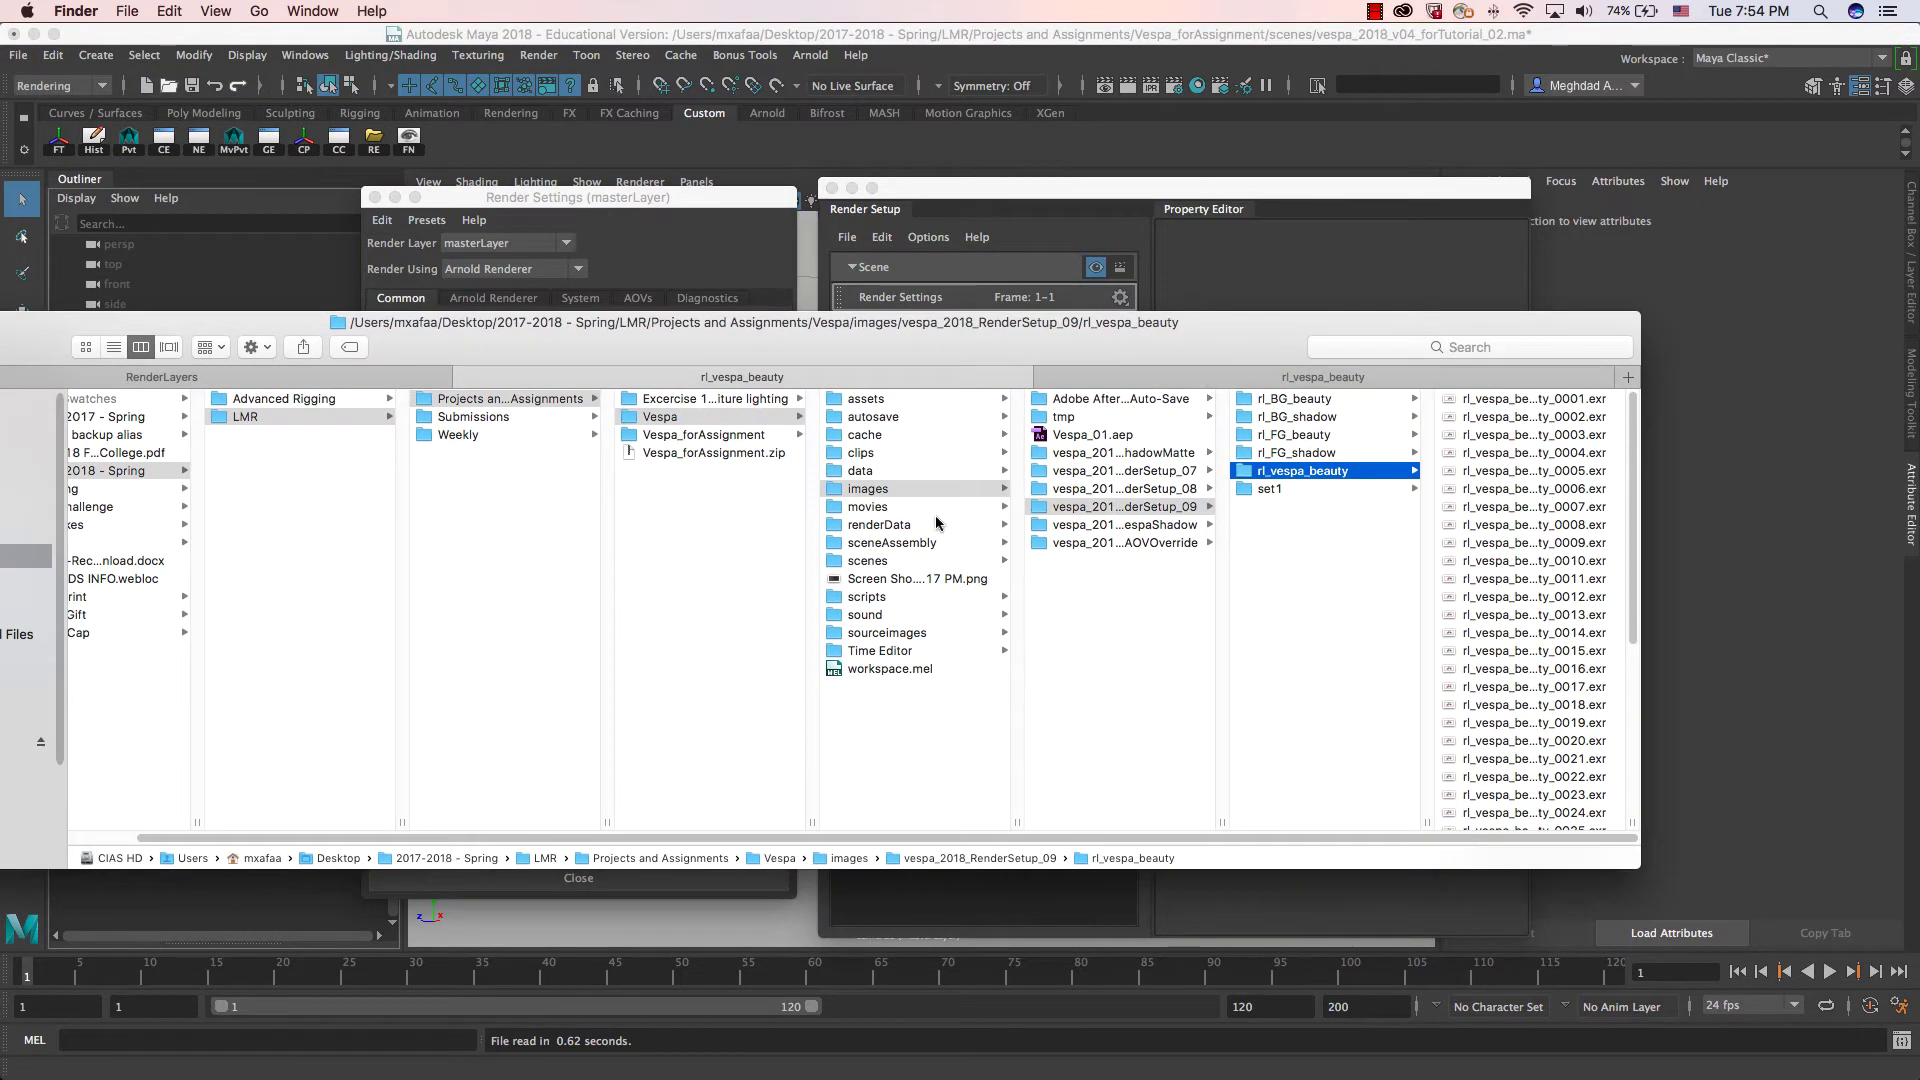
{"action": "left_click", "coordinate": [888, 561]}
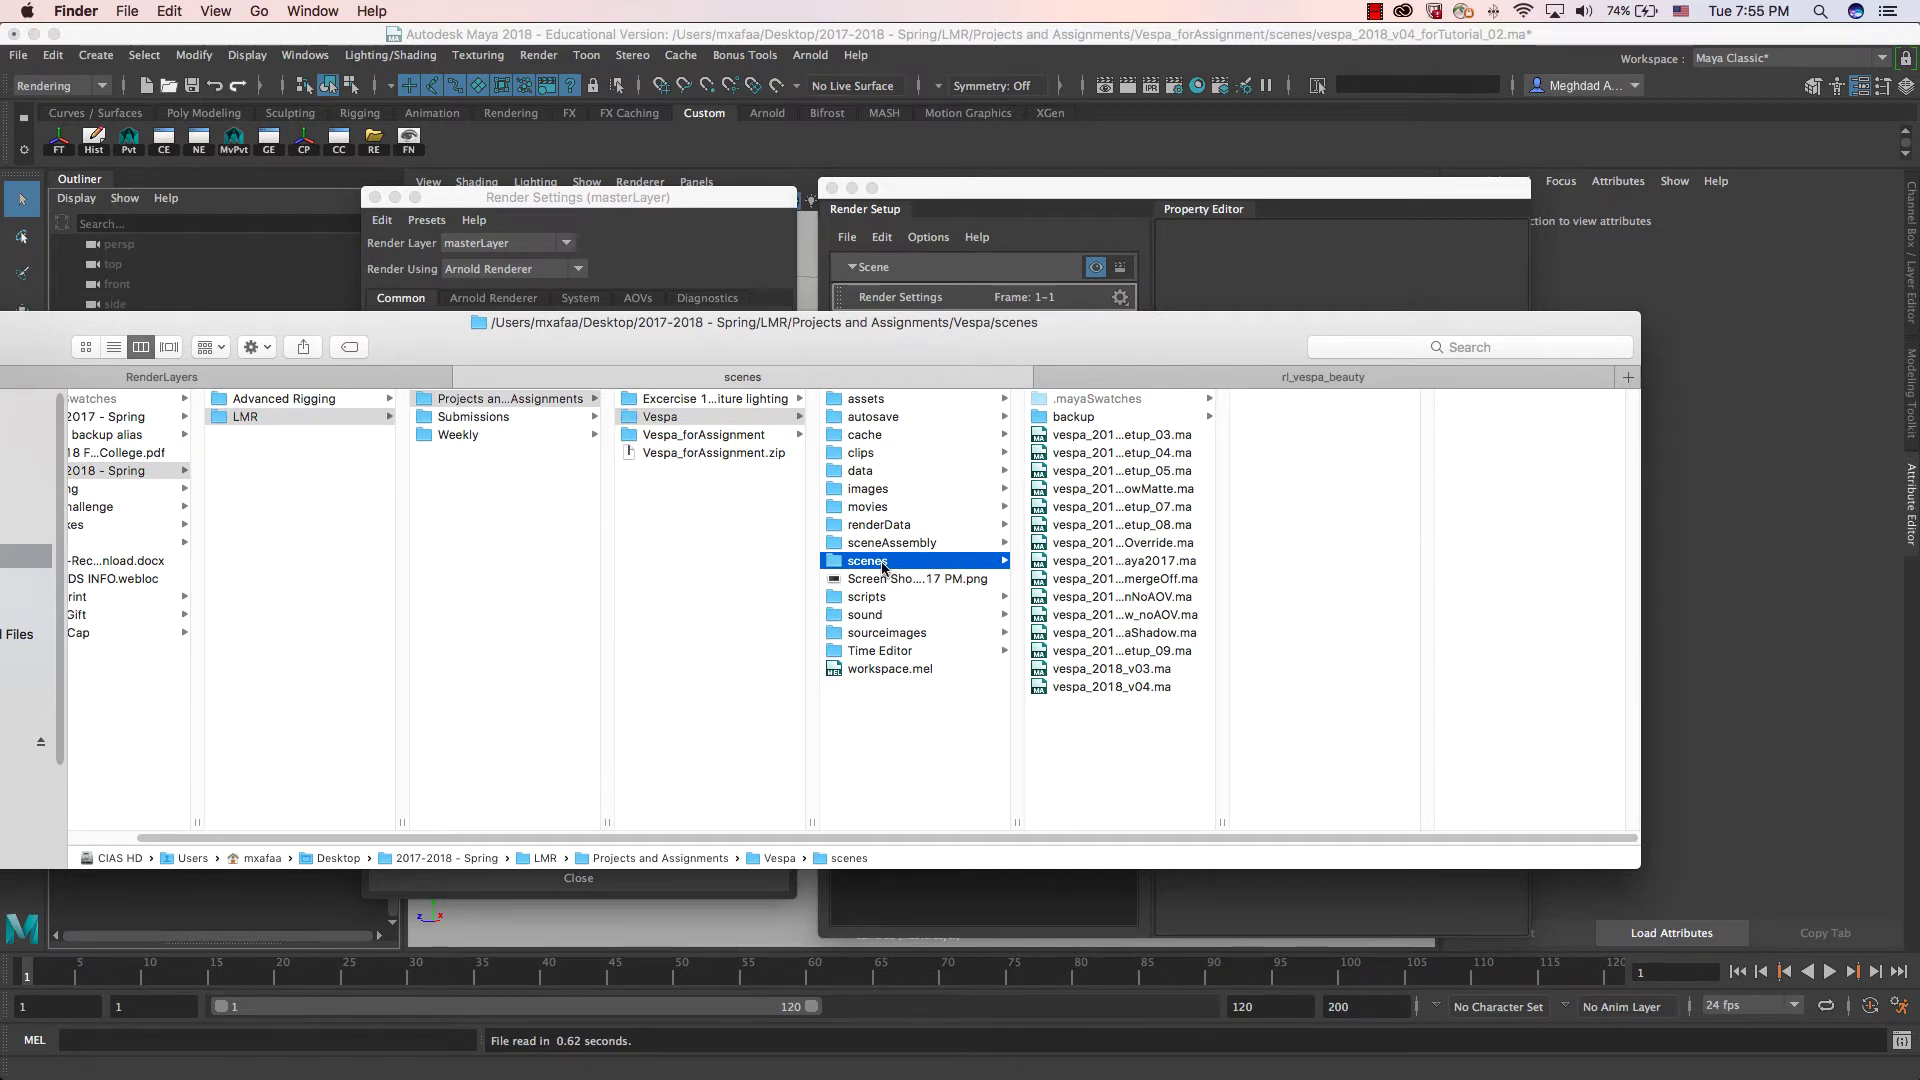
{"action": "left_click", "coordinate": [896, 634]}
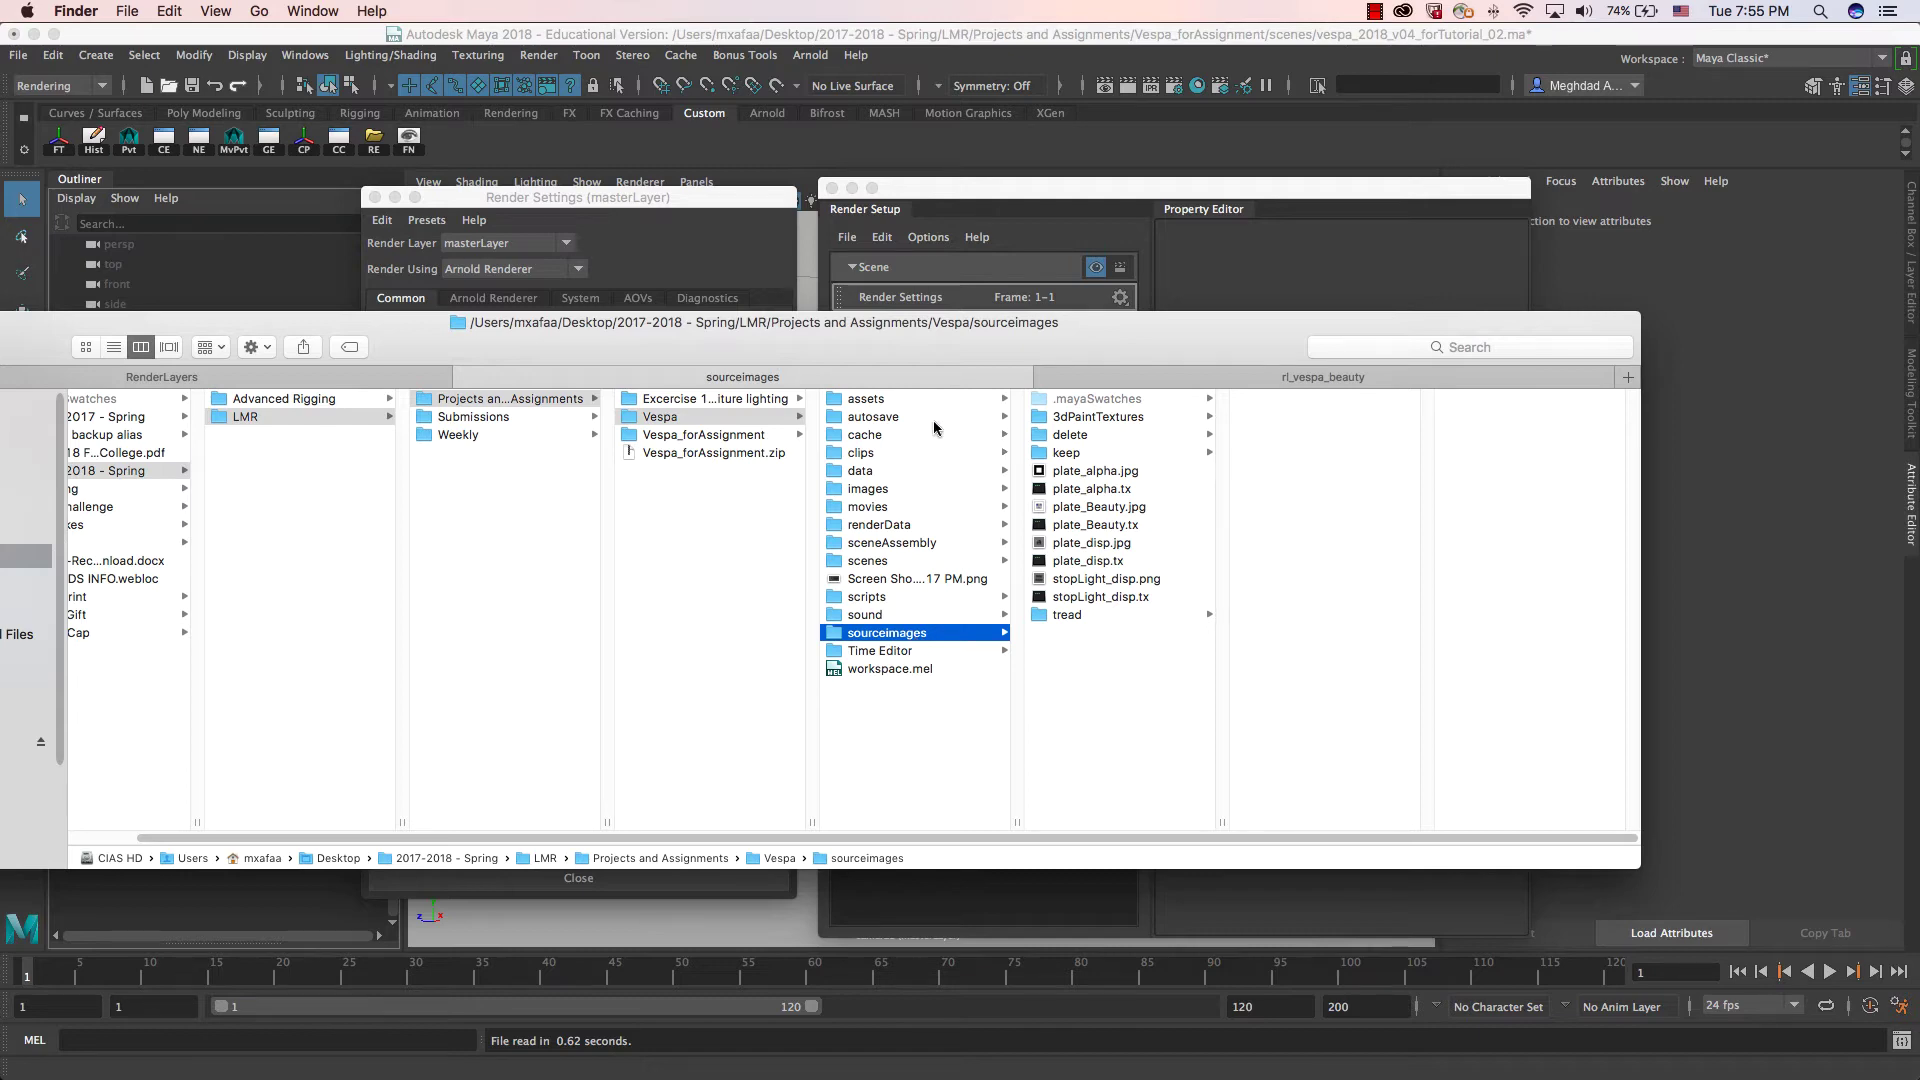
{"action": "left_click_drag", "start_coordinate": [978, 347], "coordinate": [881, 353]}
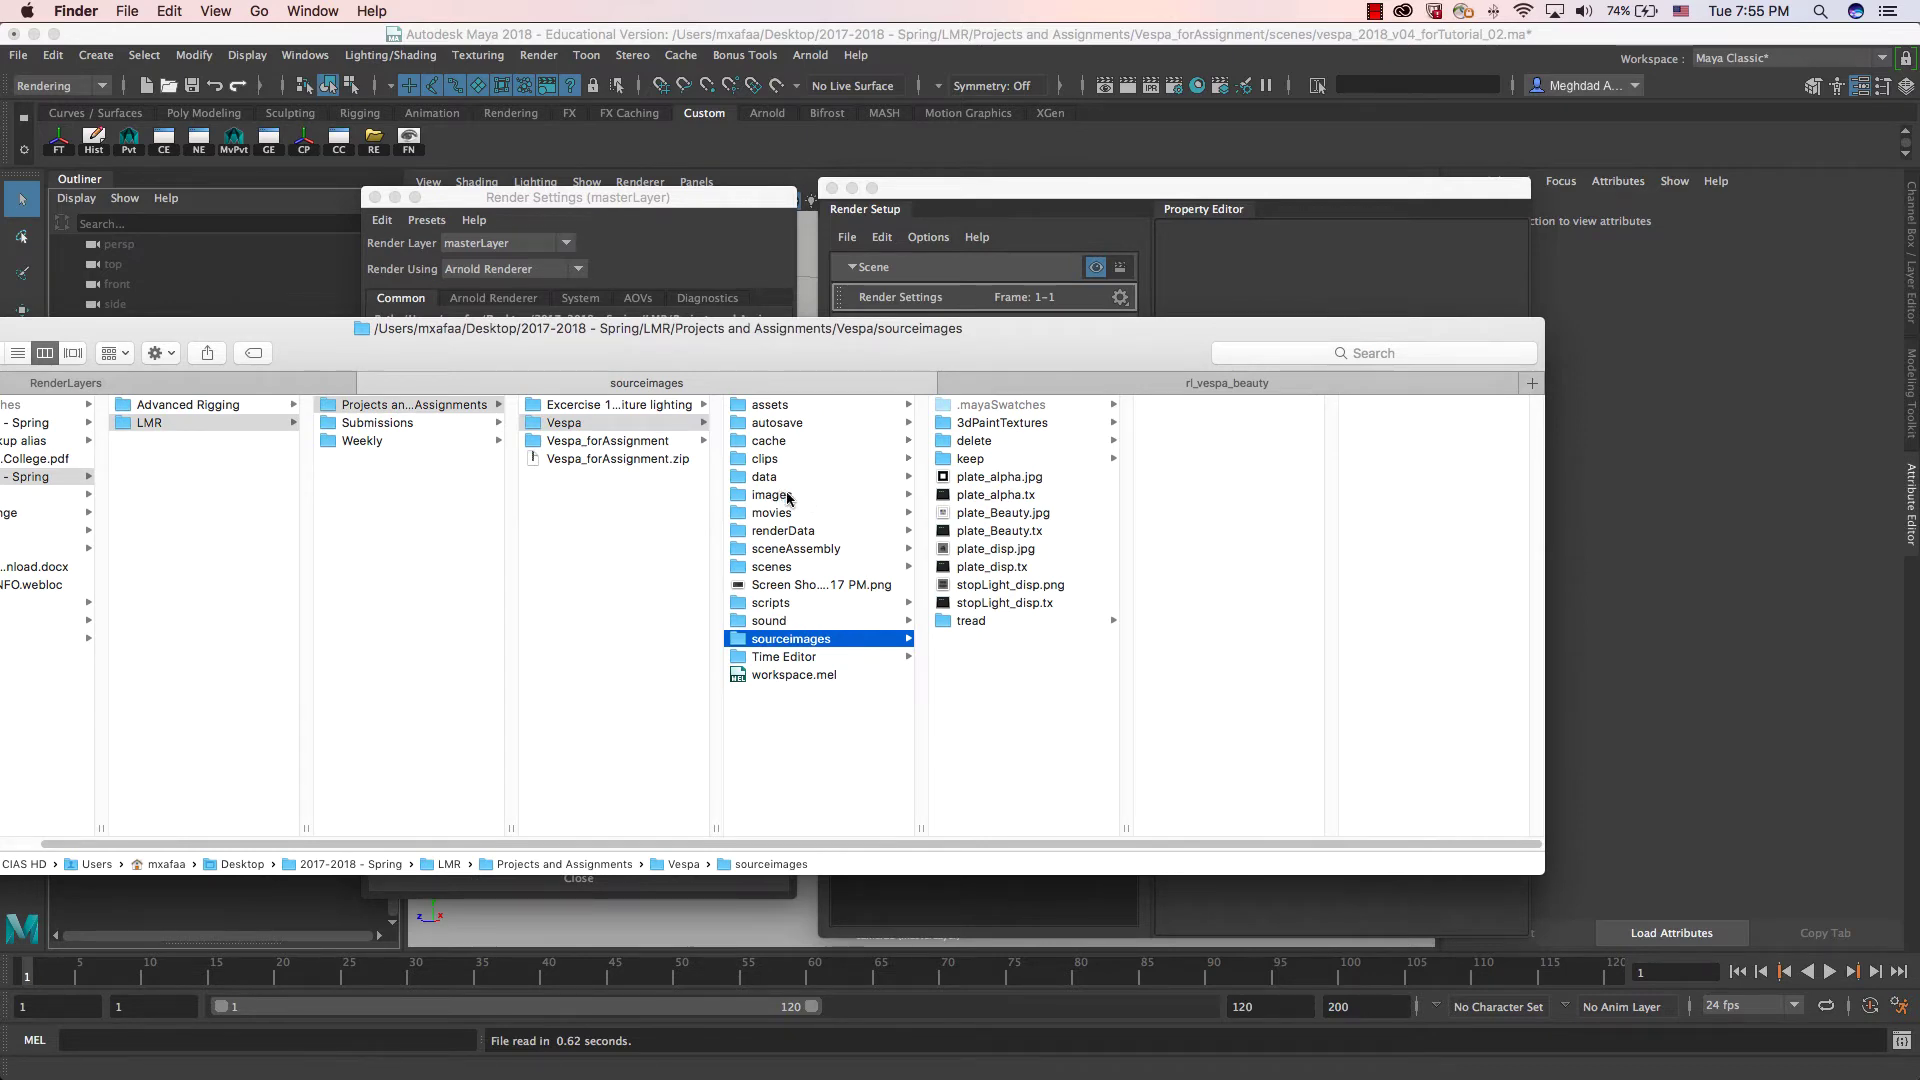
Step: Open the Vespa project's images folder and compare its subfolders with the file name prefix tokens in Maya's Render Settings
{"action": "left_click", "coordinate": [521, 58]}
{"action": "key", "text": "super+Tab"}
{"action": "left_click", "coordinate": [792, 496]}
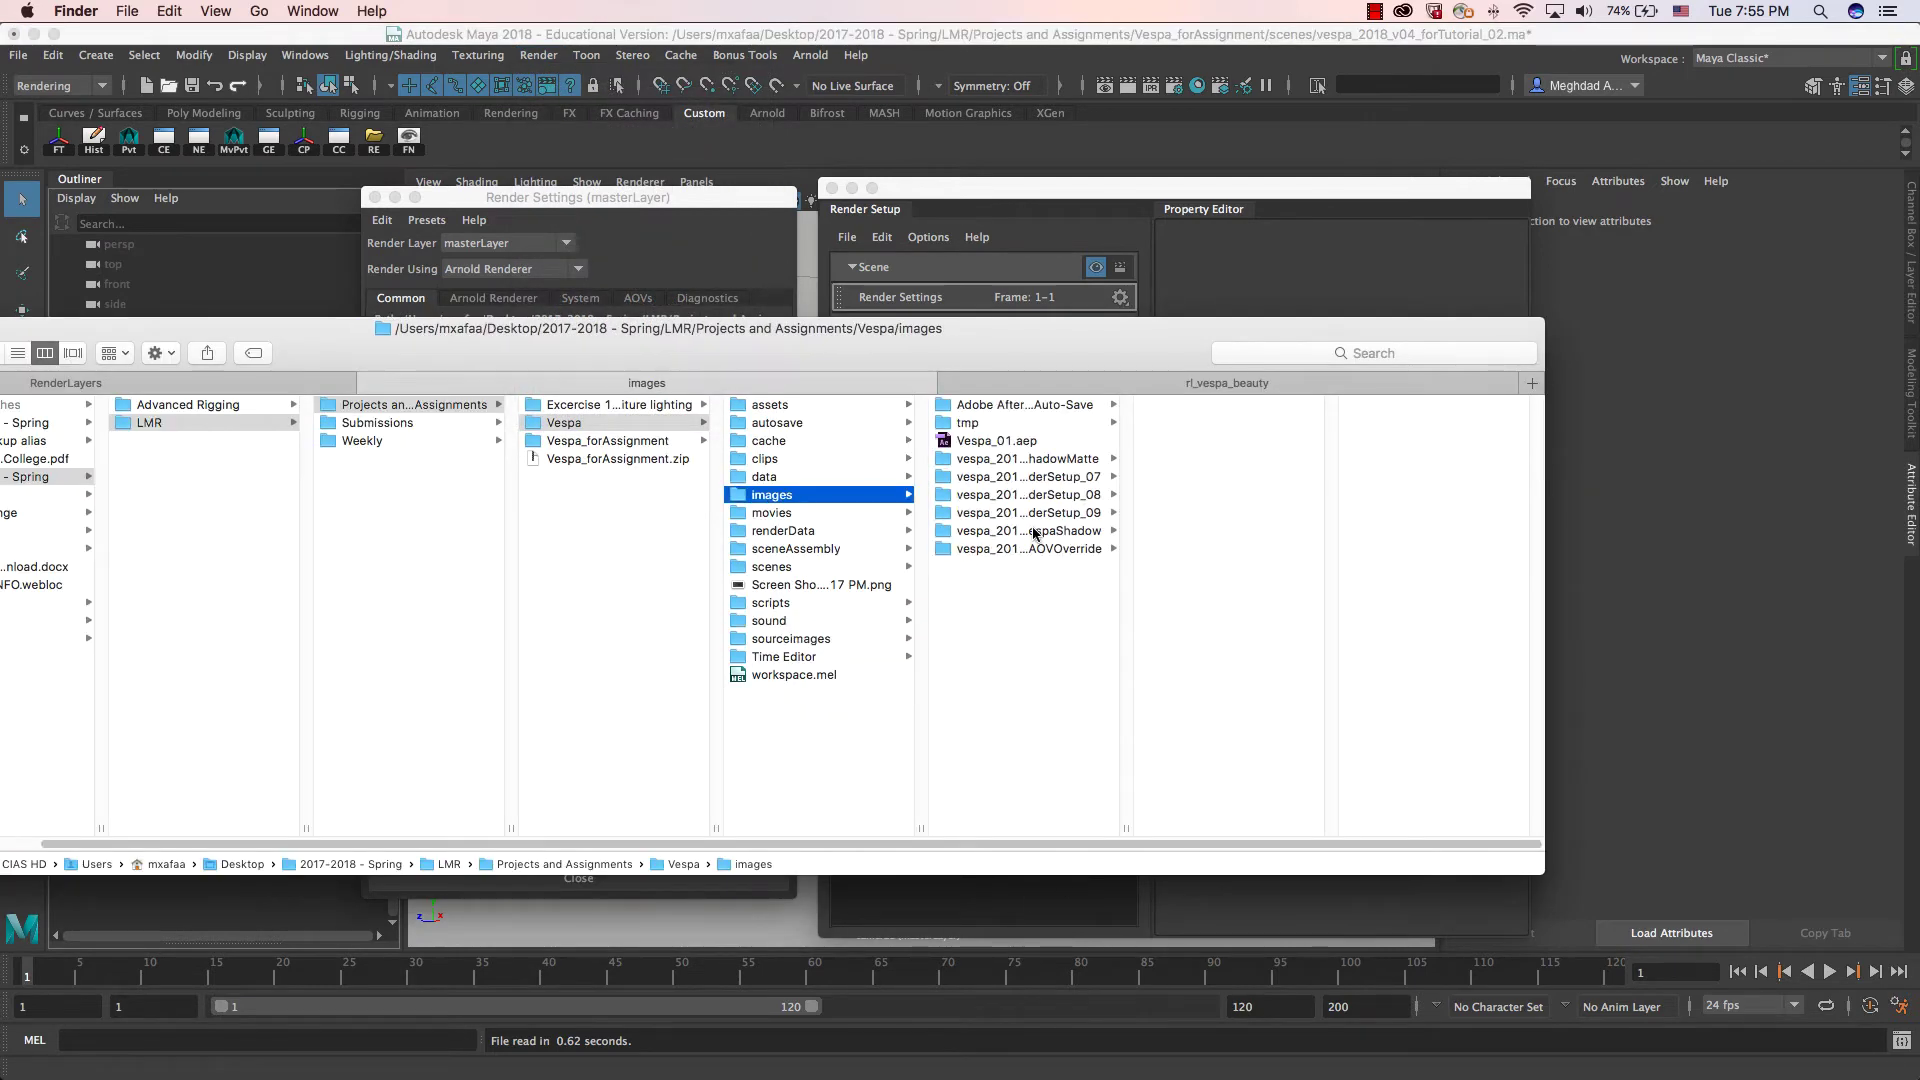
{"action": "key", "text": "super+Tab"}
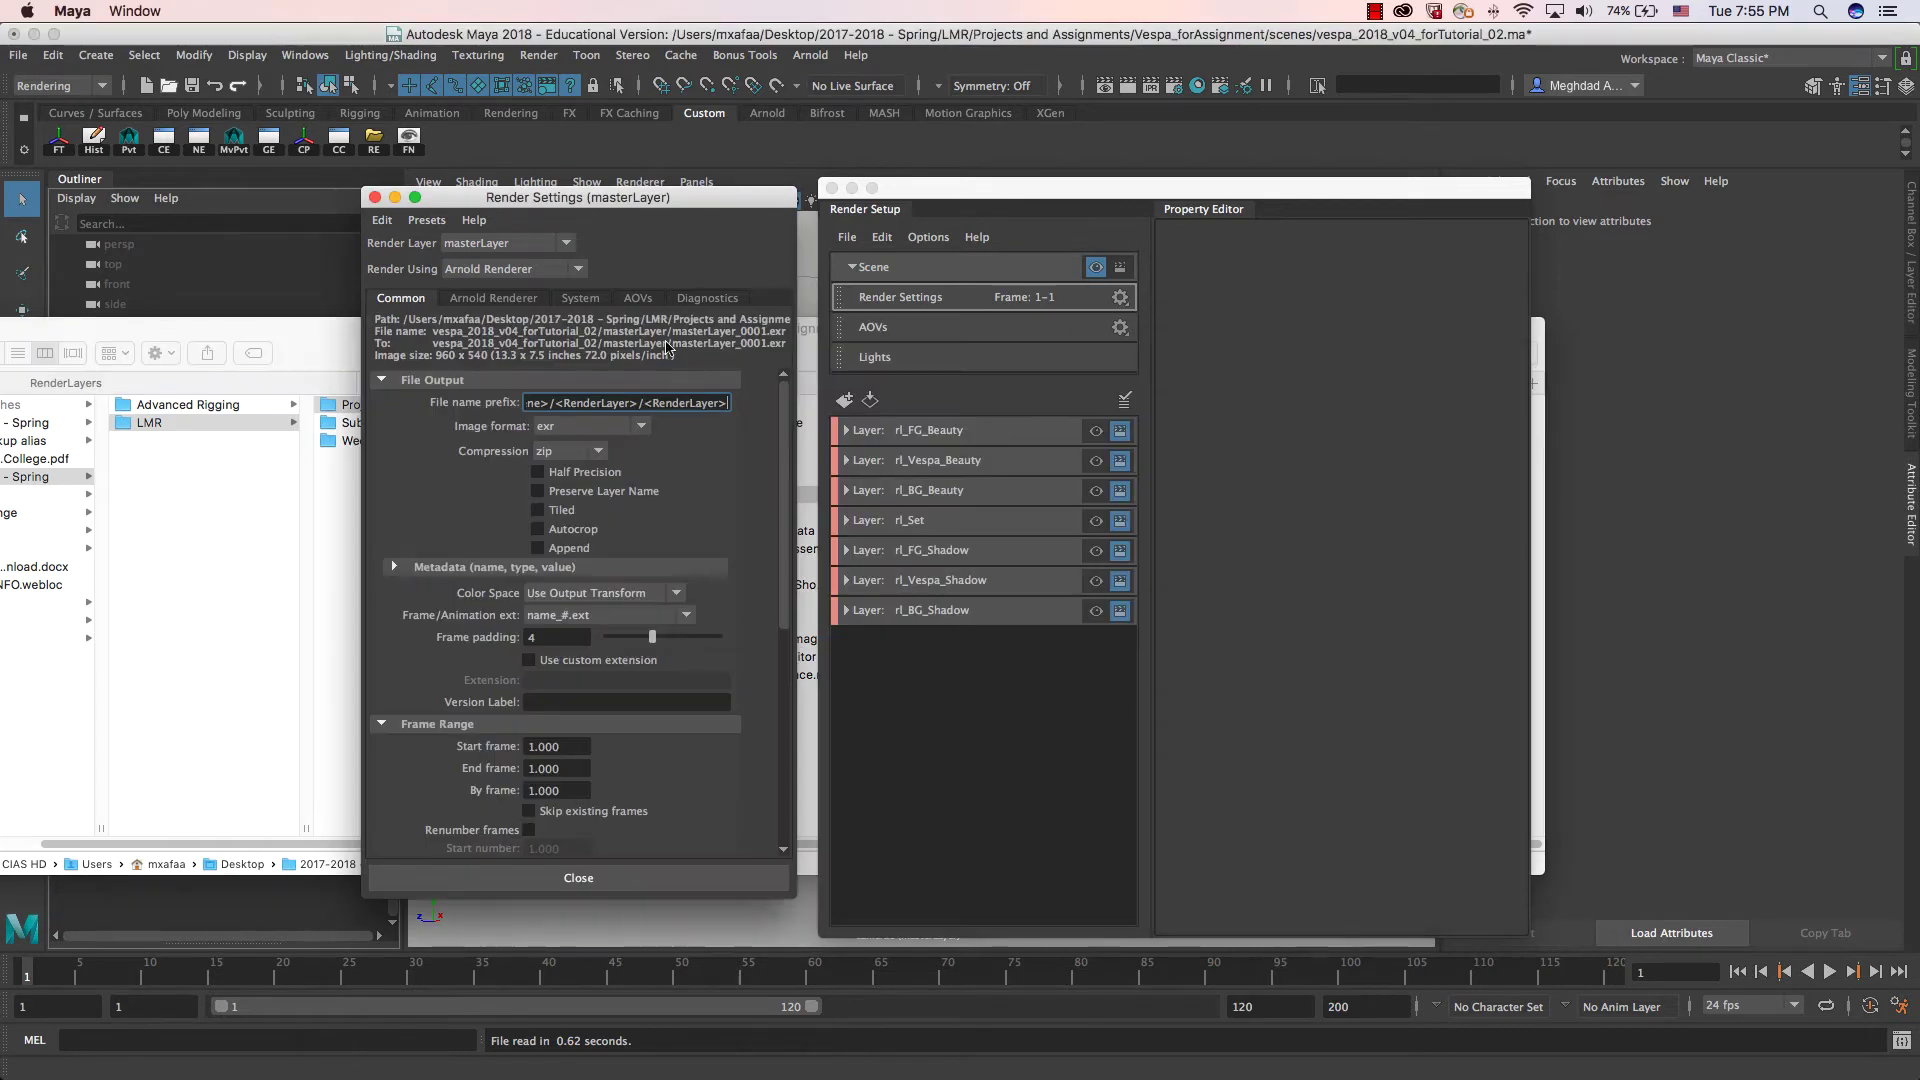
{"action": "left_click_drag", "start_coordinate": [549, 404], "coordinate": [651, 404]}
{"action": "key", "text": "super+Tab"}
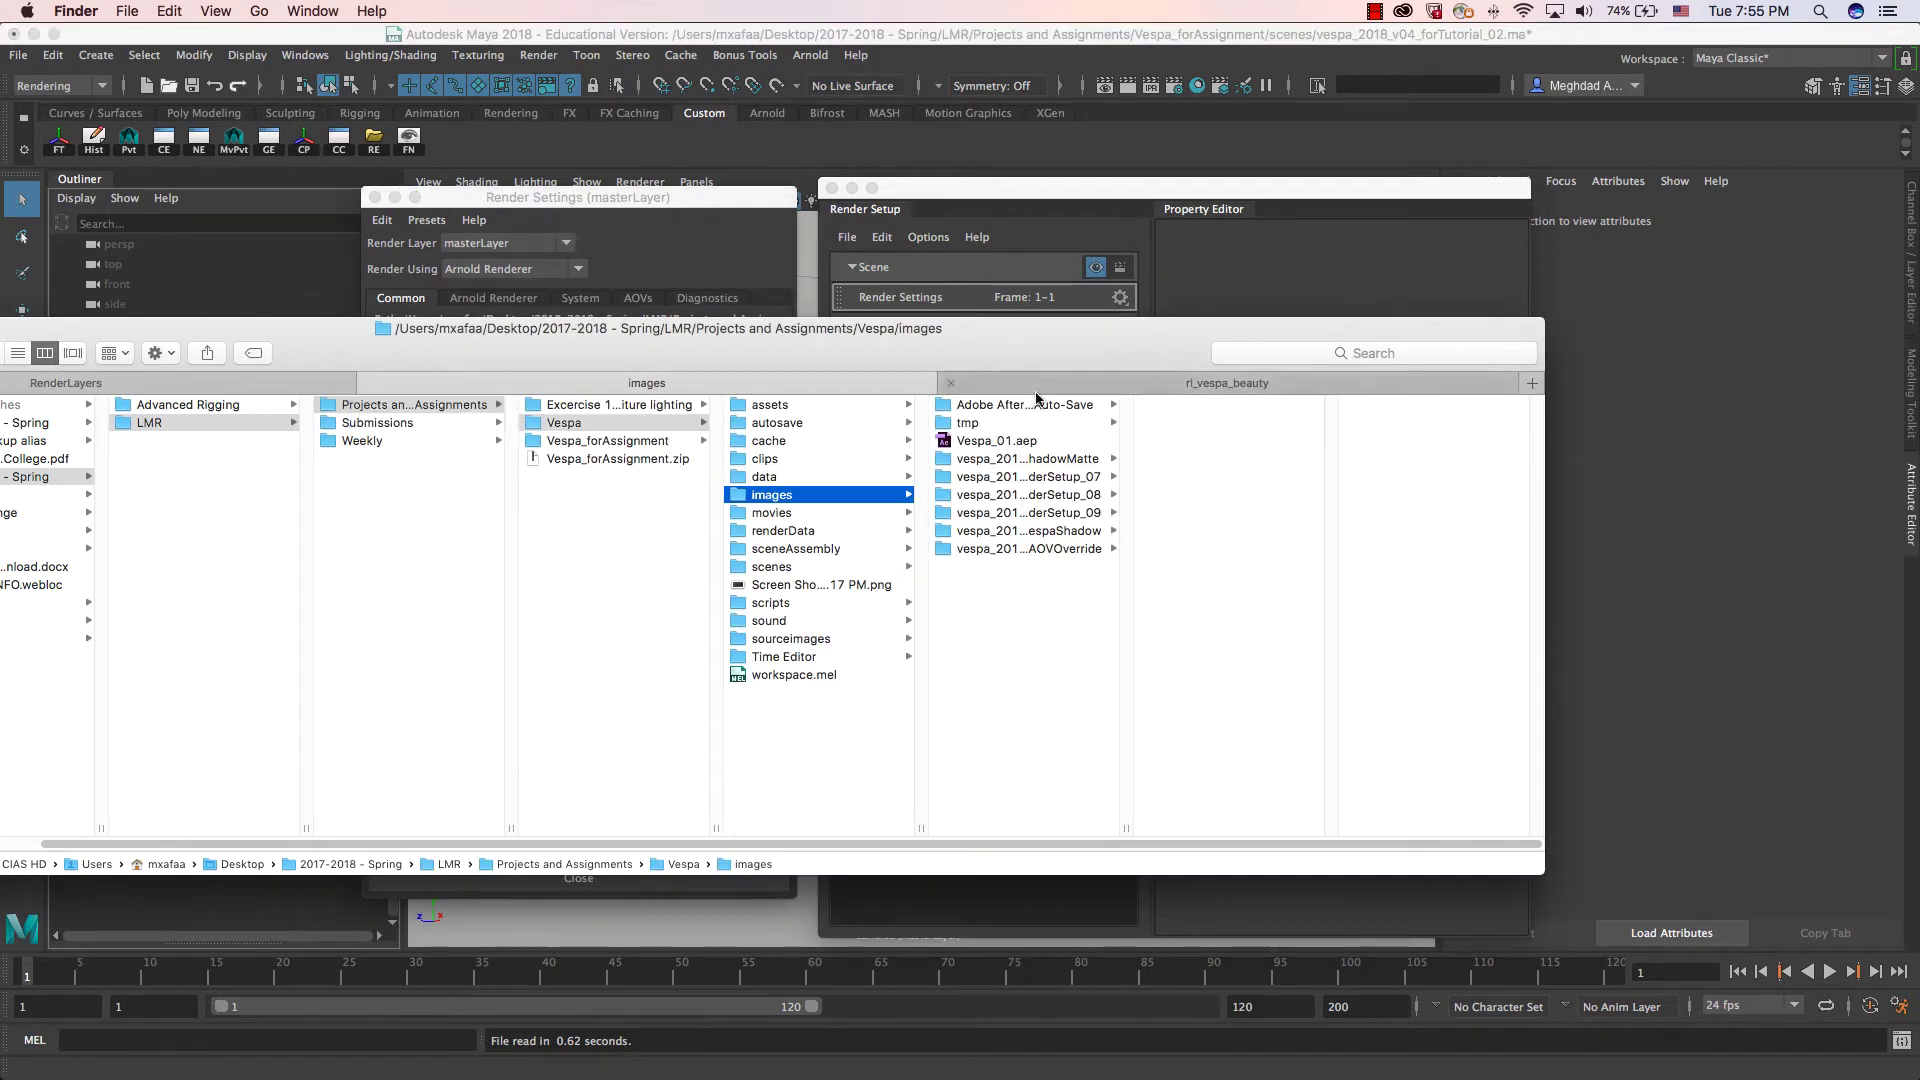
Step: Review the Vespa project's sourceimages folder in Finder and close the Finder window
{"action": "left_click", "coordinate": [795, 640]}
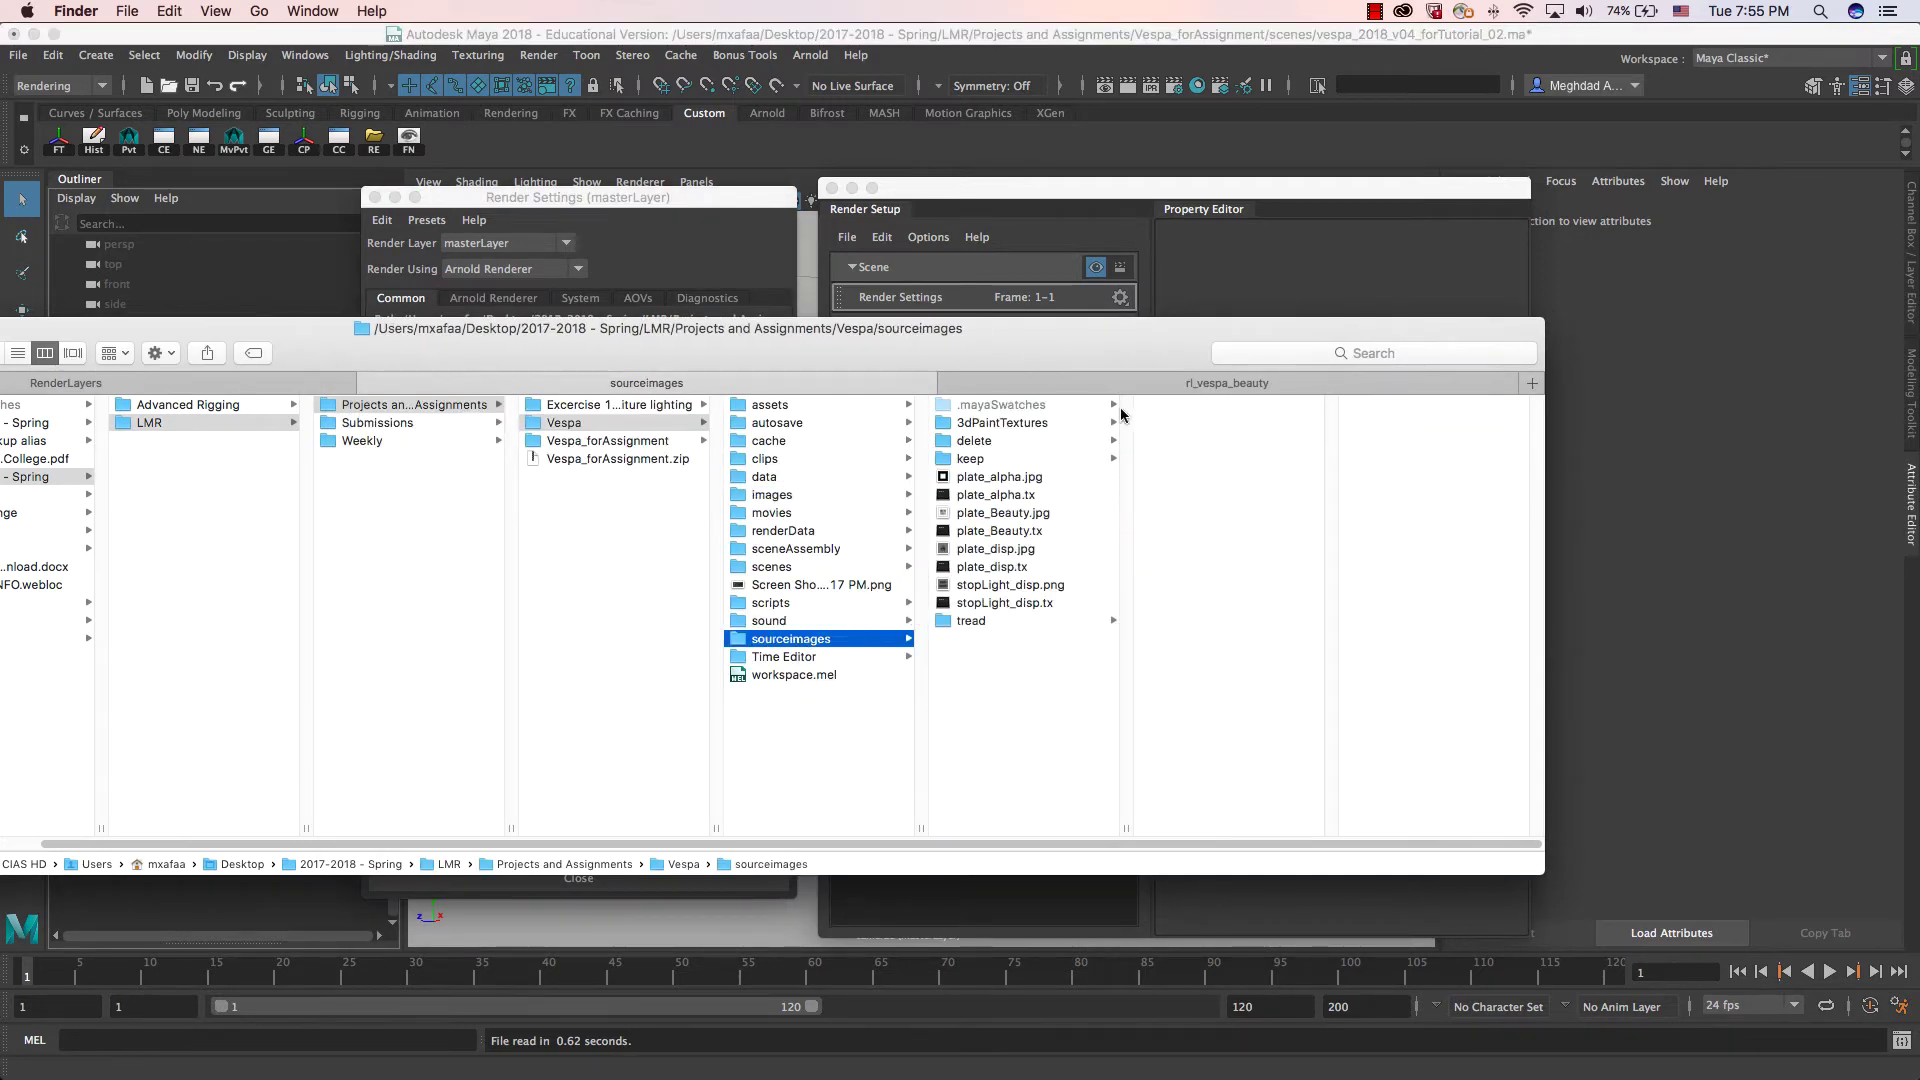
{"action": "left_click_drag", "start_coordinate": [1136, 356], "coordinate": [891, 385]}
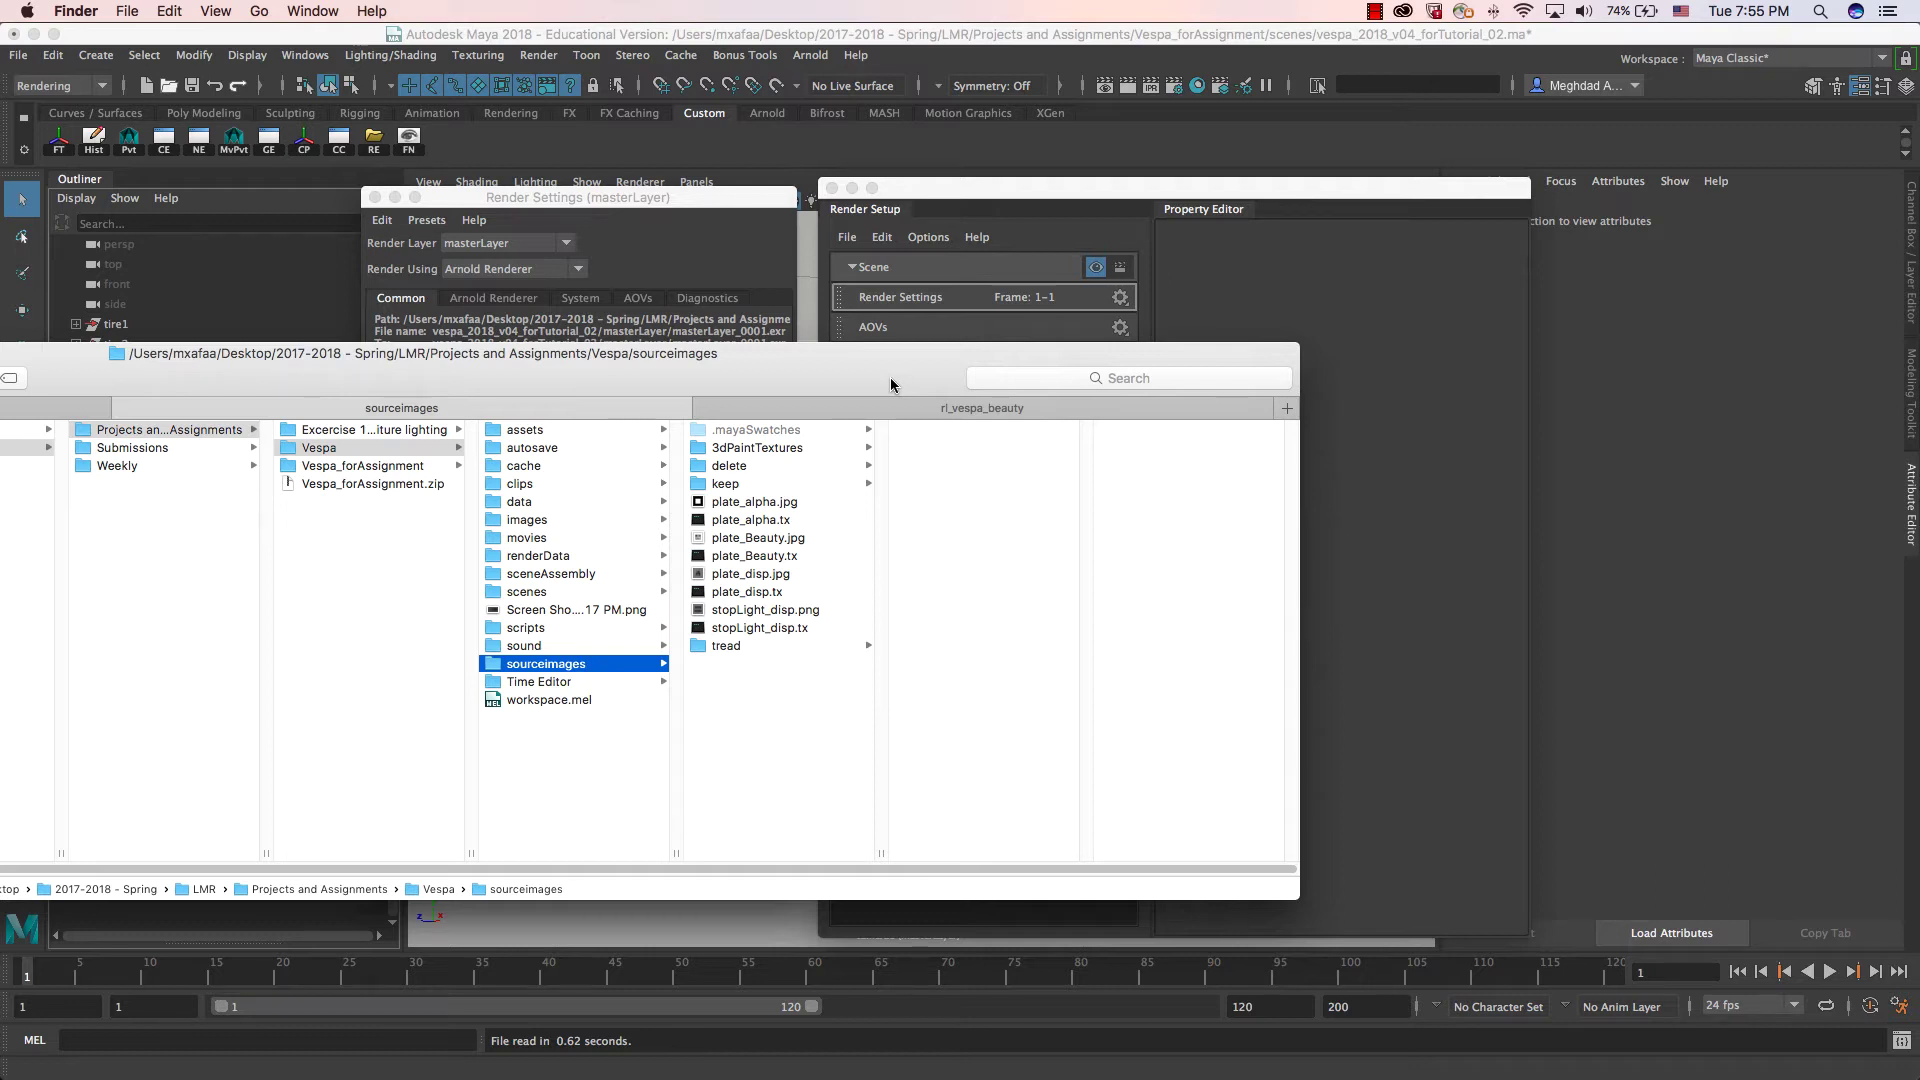
{"action": "key", "text": "super+w"}
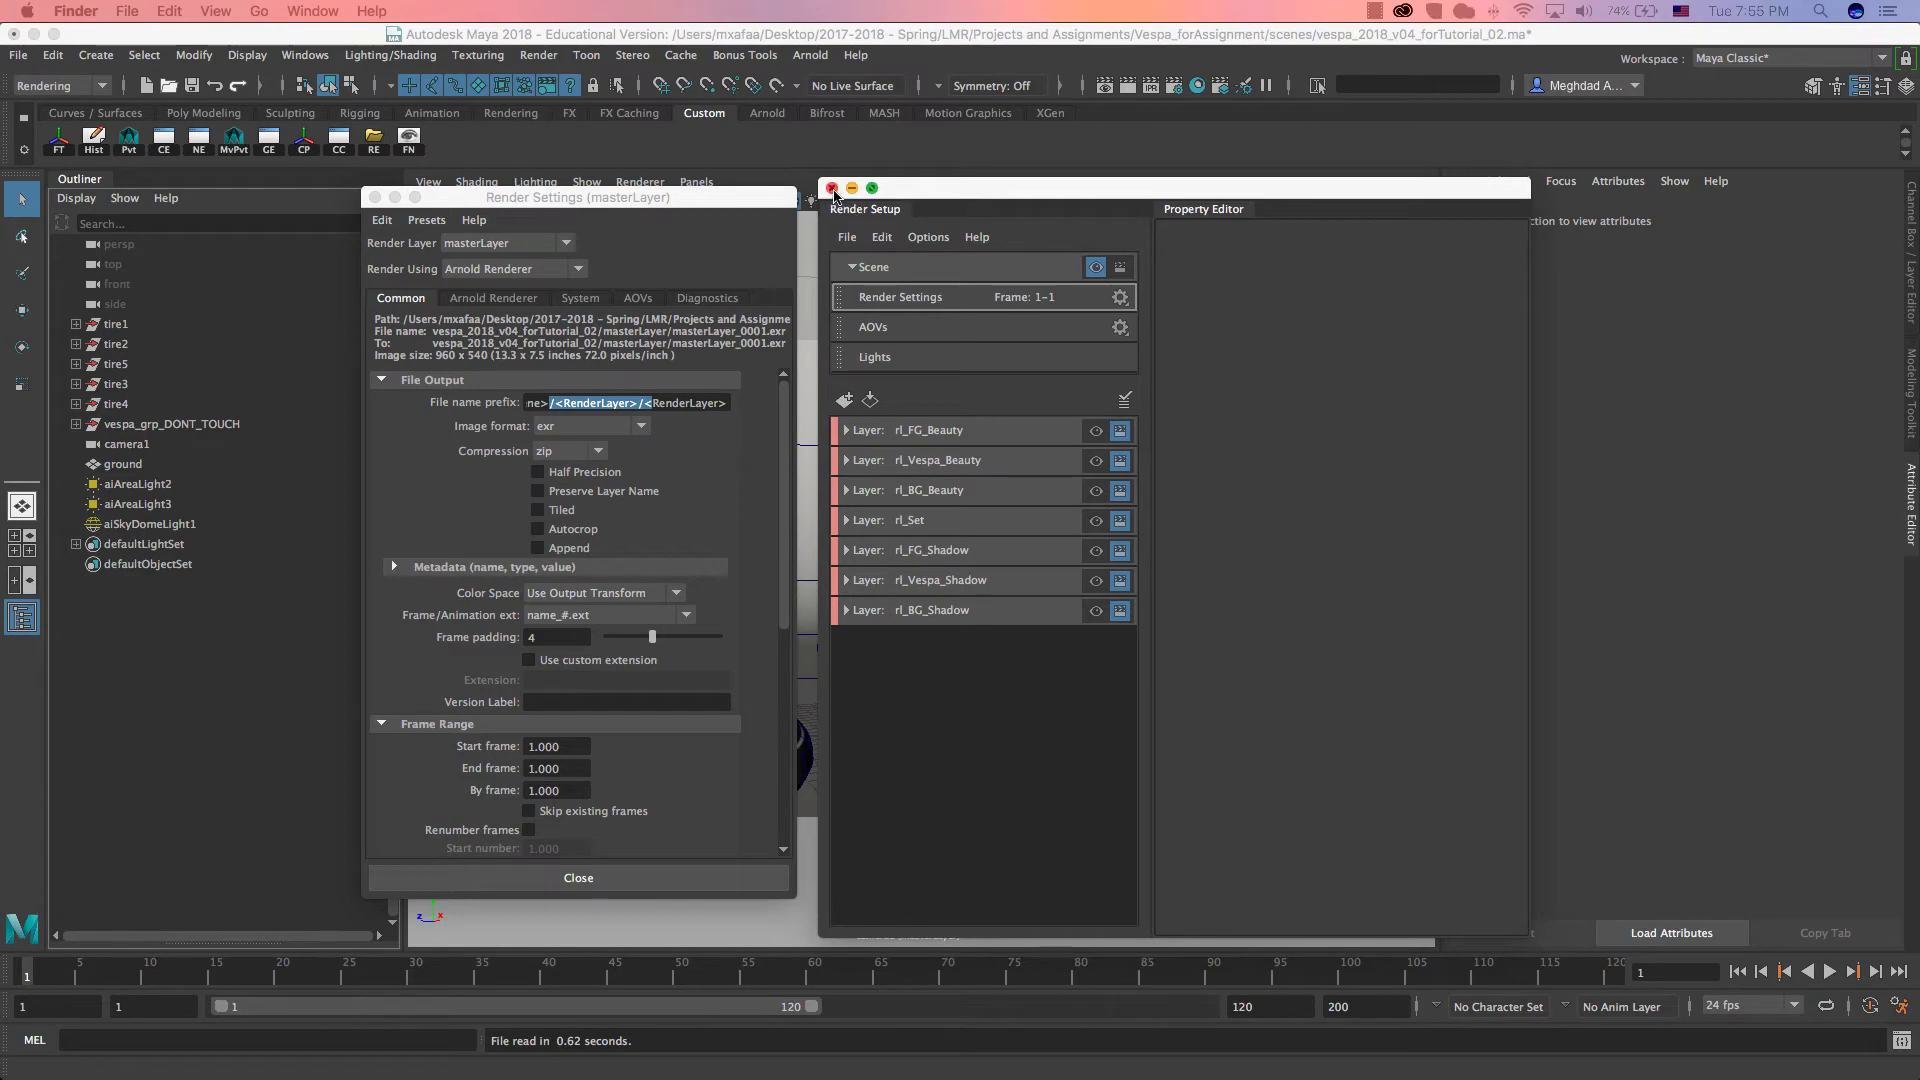
Step: Close Render Setup in Maya, open the Hypershade and list the scene's textures
{"action": "left_click", "coordinate": [832, 188]}
{"action": "mouse_move", "coordinate": [630, 199]}
{"action": "left_mouse_down"}
{"action": "mouse_move", "coordinate": [697, 186]}
{"action": "mouse_move", "coordinate": [663, 183]}
{"action": "left_mouse_up"}
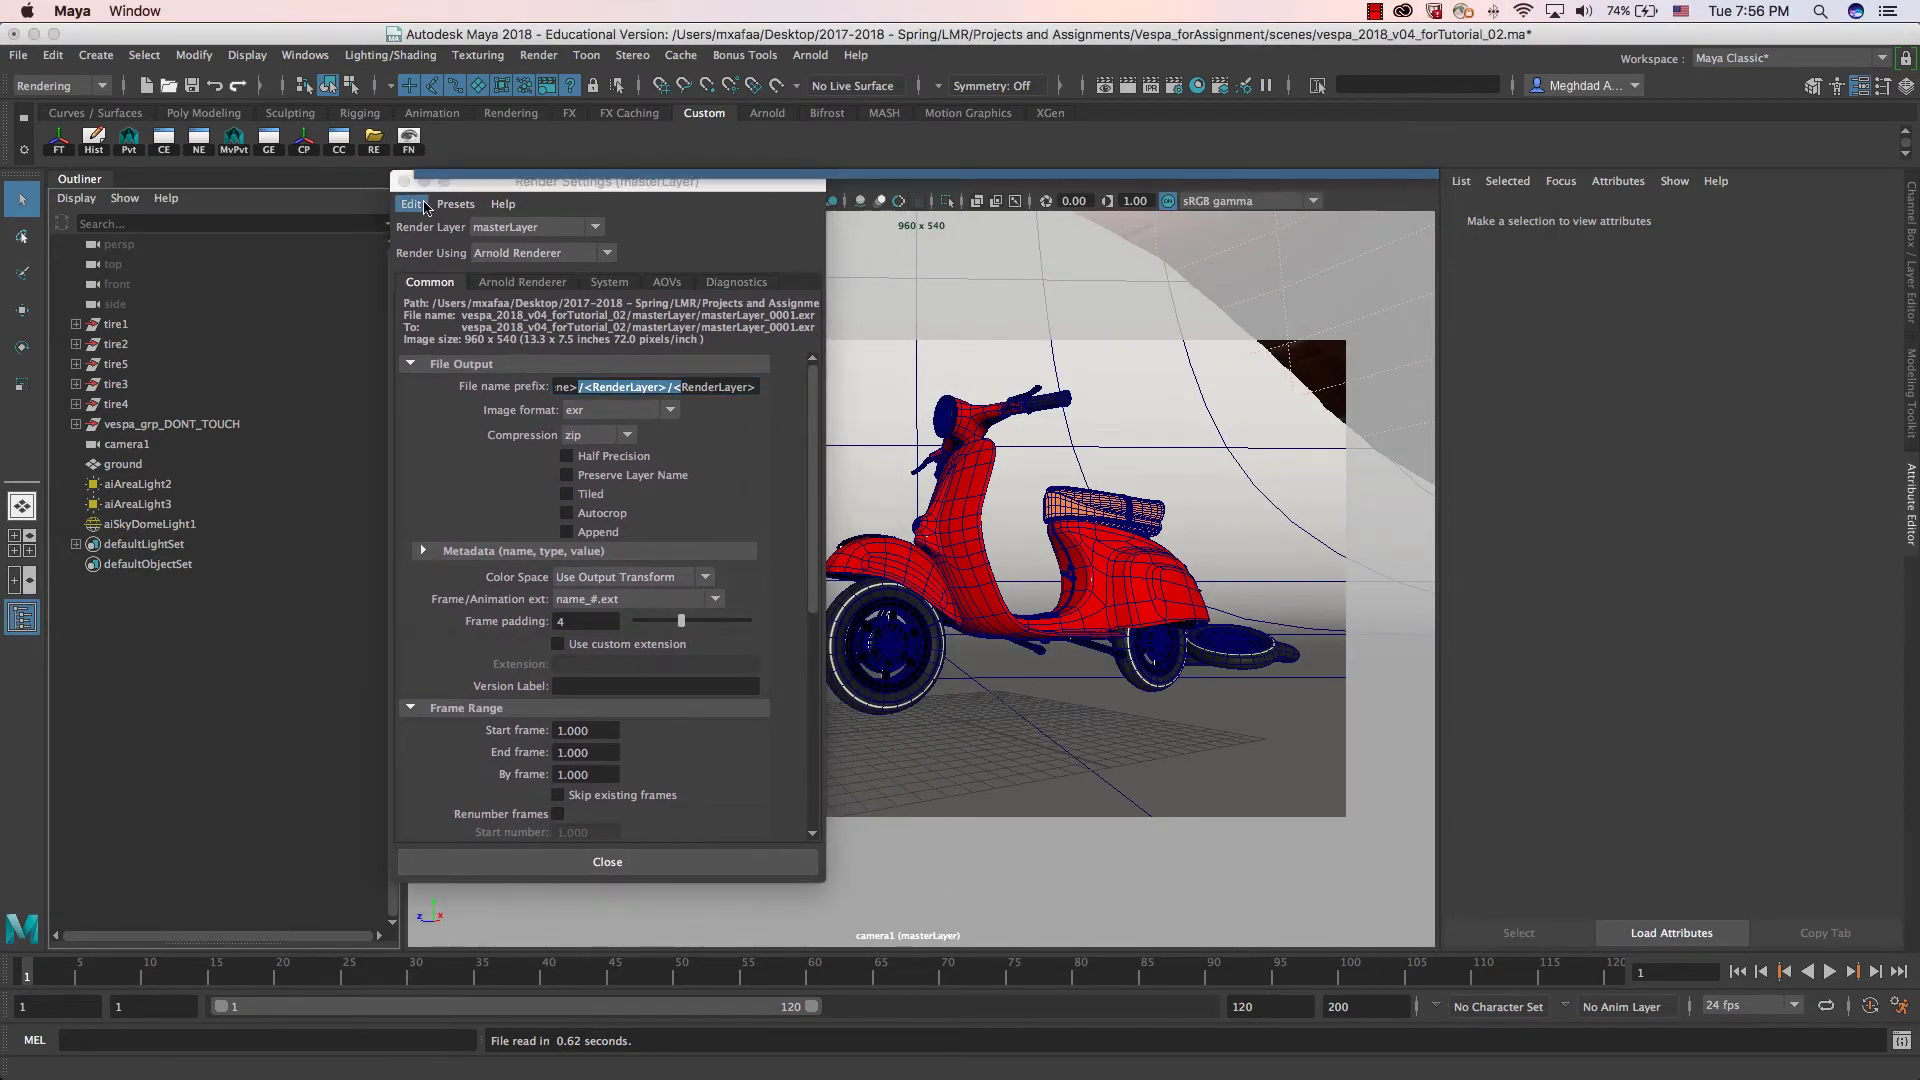
{"action": "left_click", "coordinate": [668, 246]}
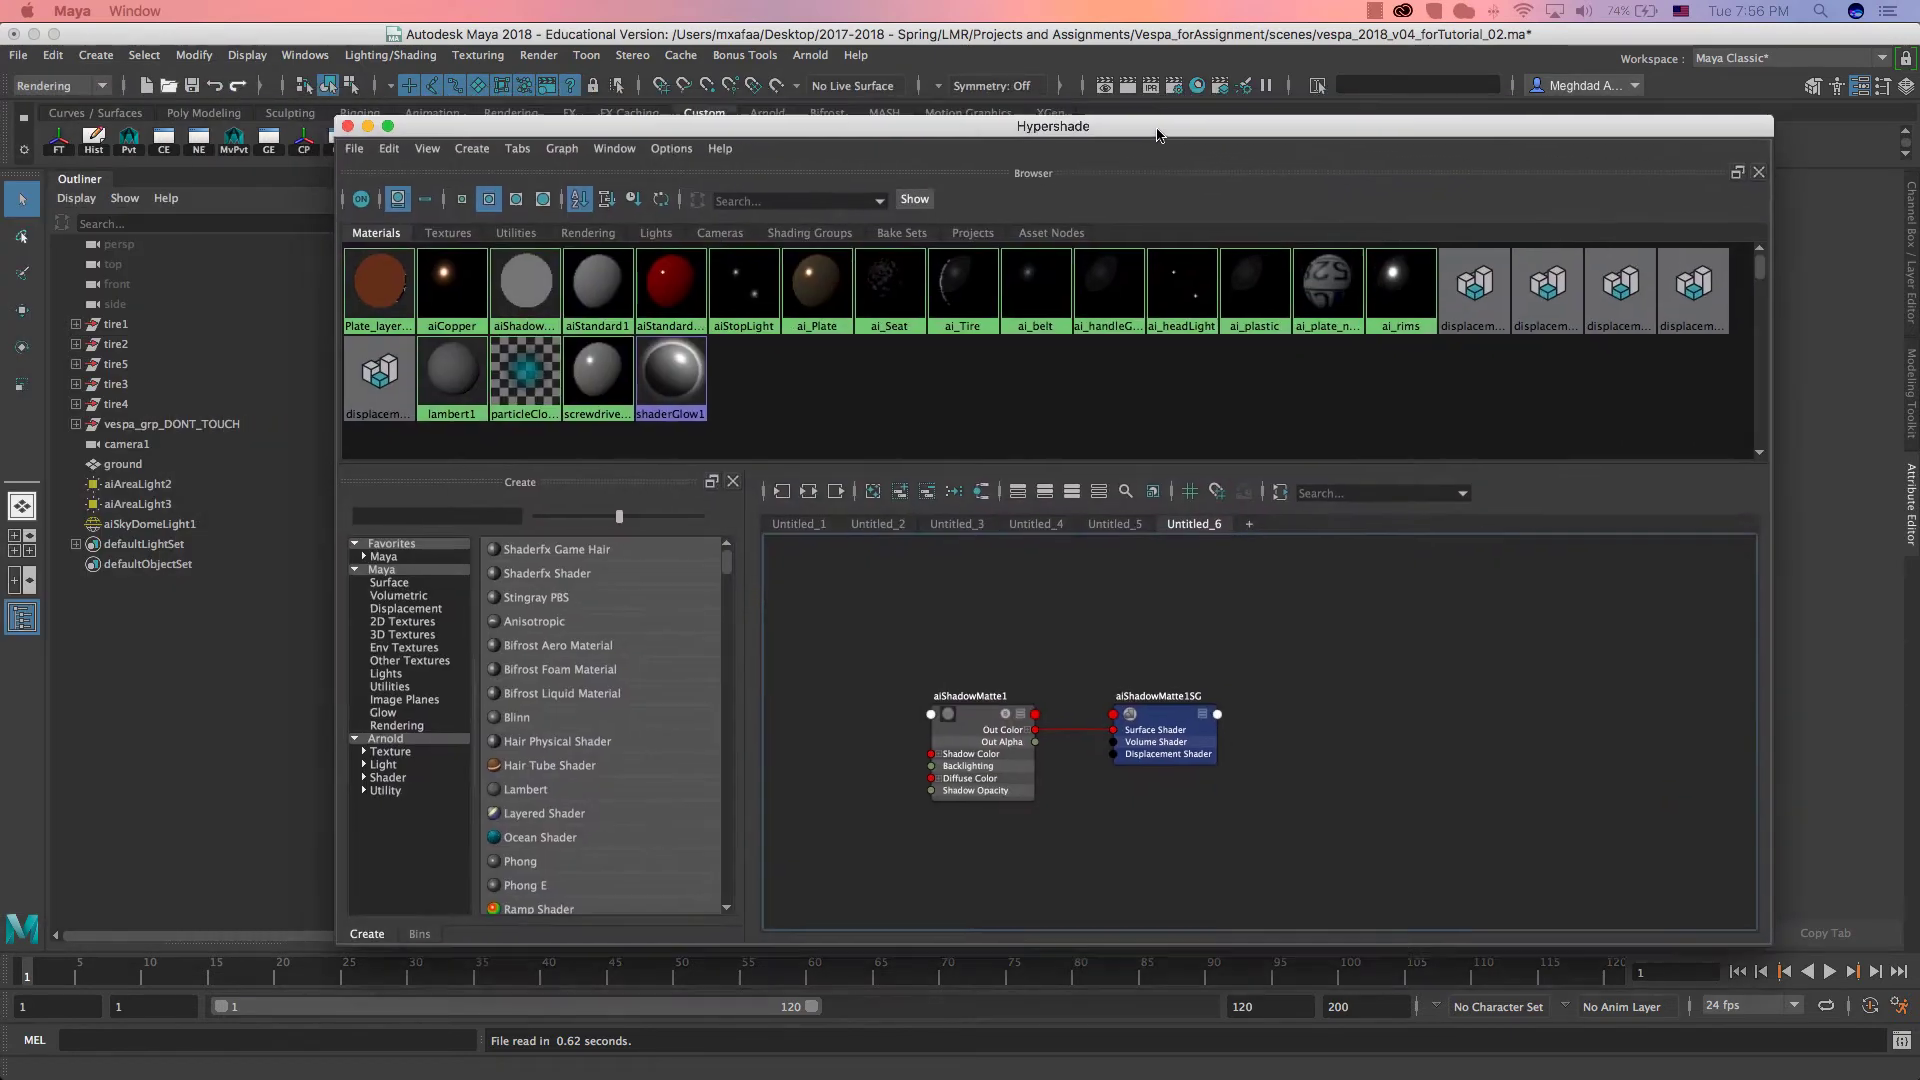
{"action": "left_click_drag", "start_coordinate": [1157, 135], "coordinate": [965, 149]}
{"action": "left_click", "coordinate": [256, 247]}
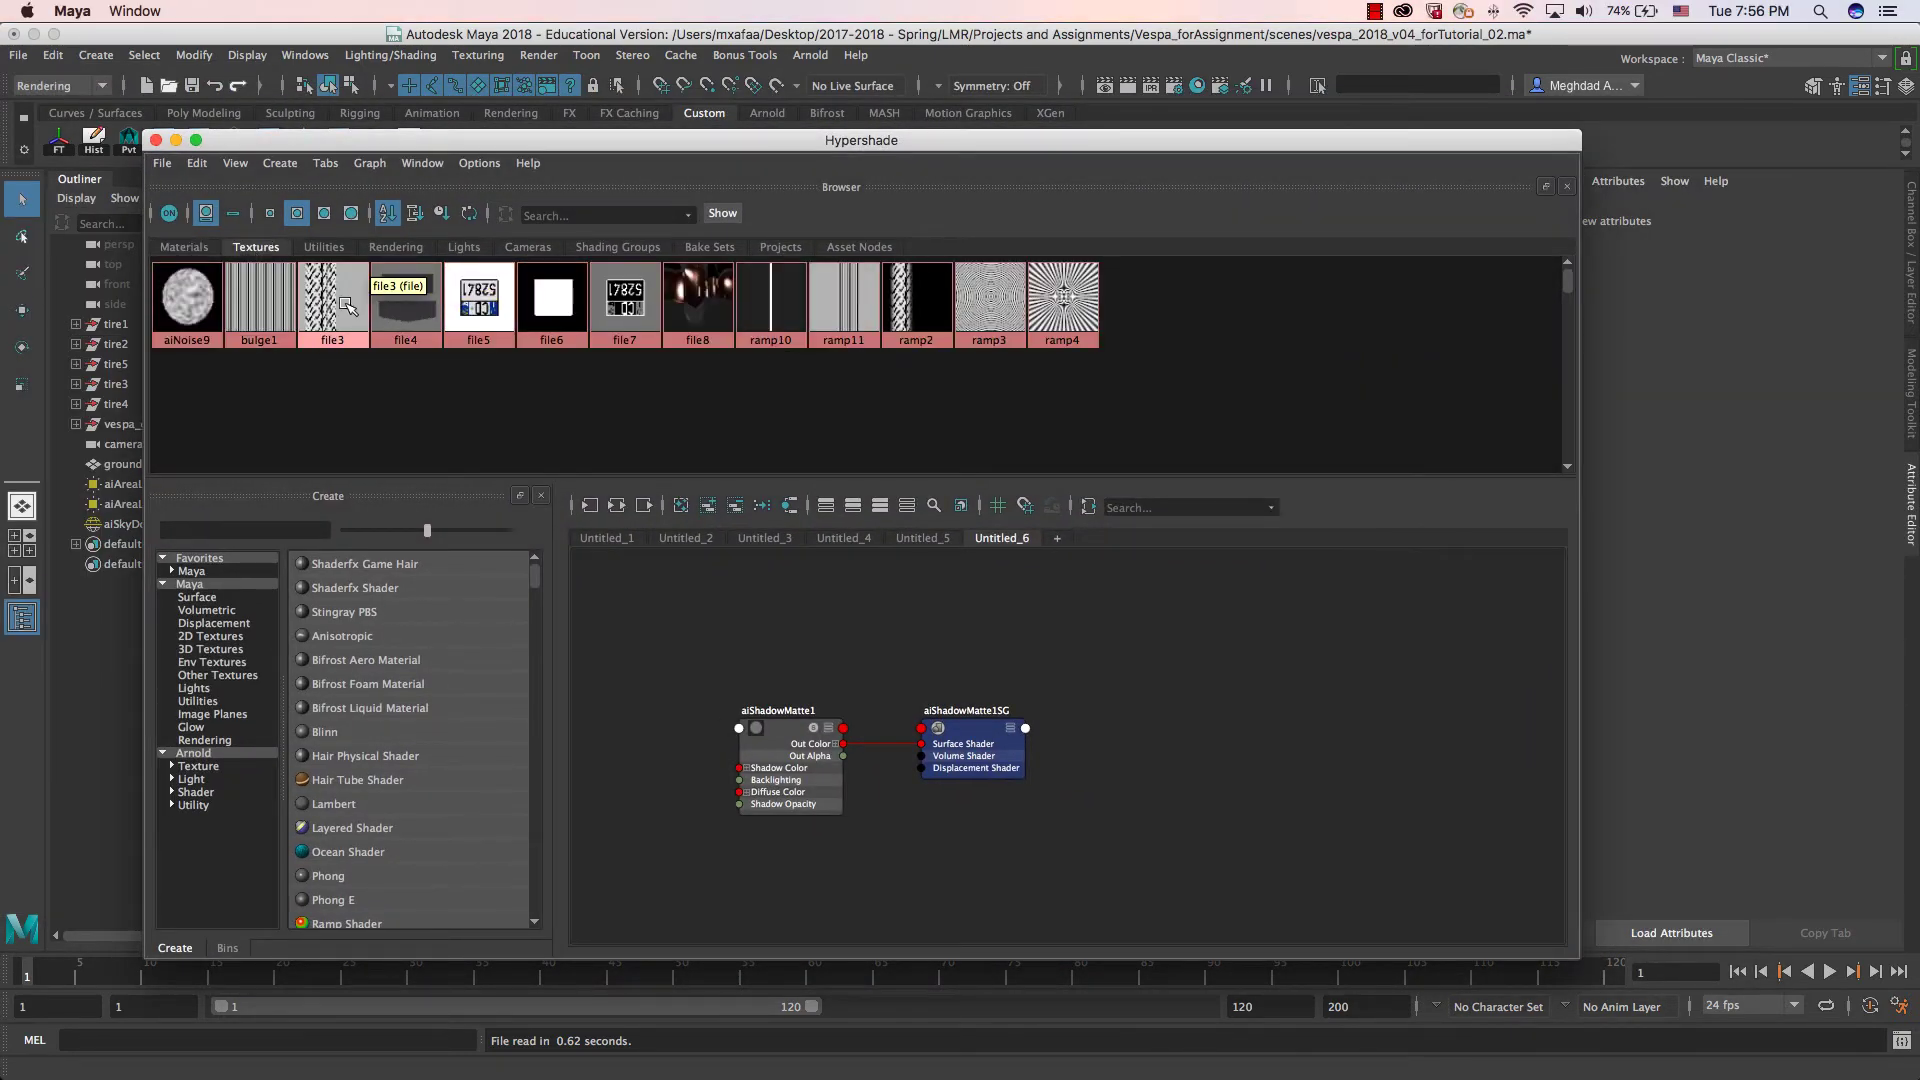
Step: Graph the input and output connections of the file3 texture and move the Hypershade clear of the Attribute Editor
{"action": "left_click", "coordinate": [344, 302]}
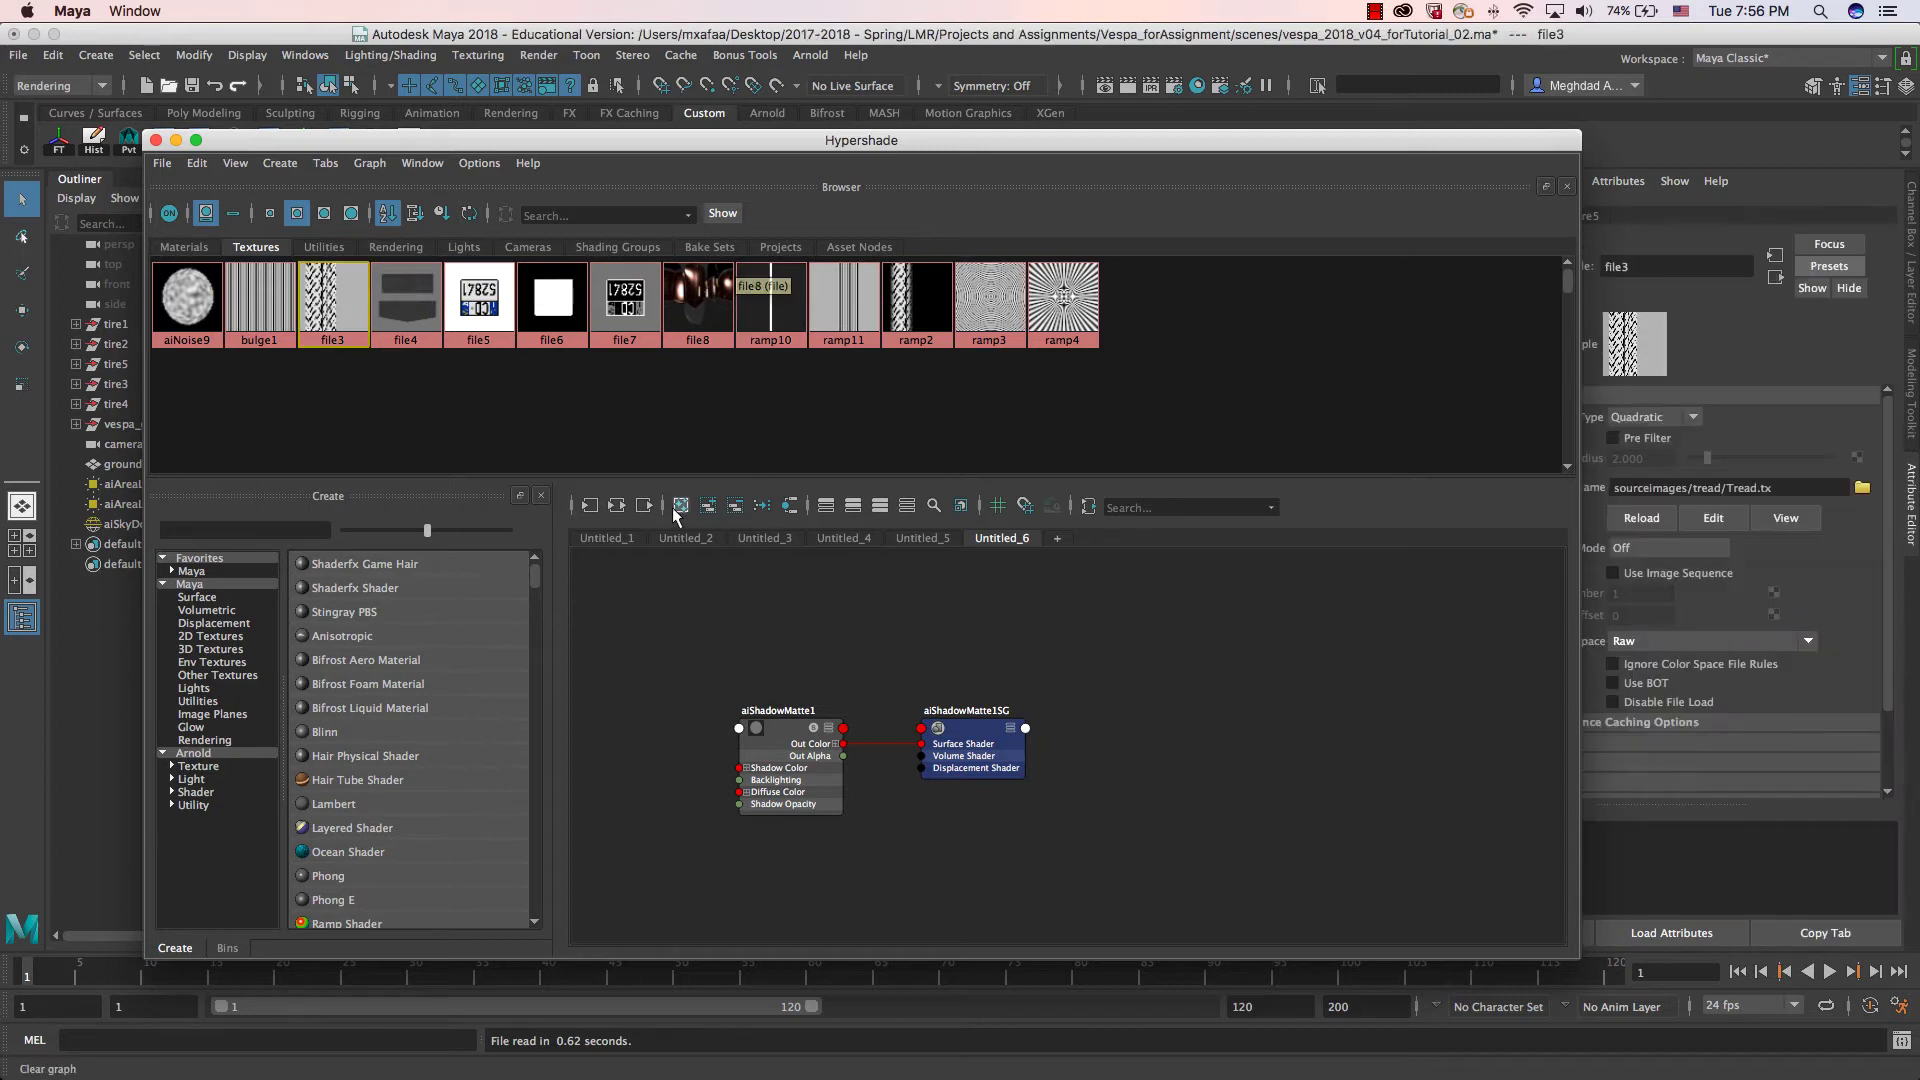
{"action": "left_click", "coordinate": [615, 506]}
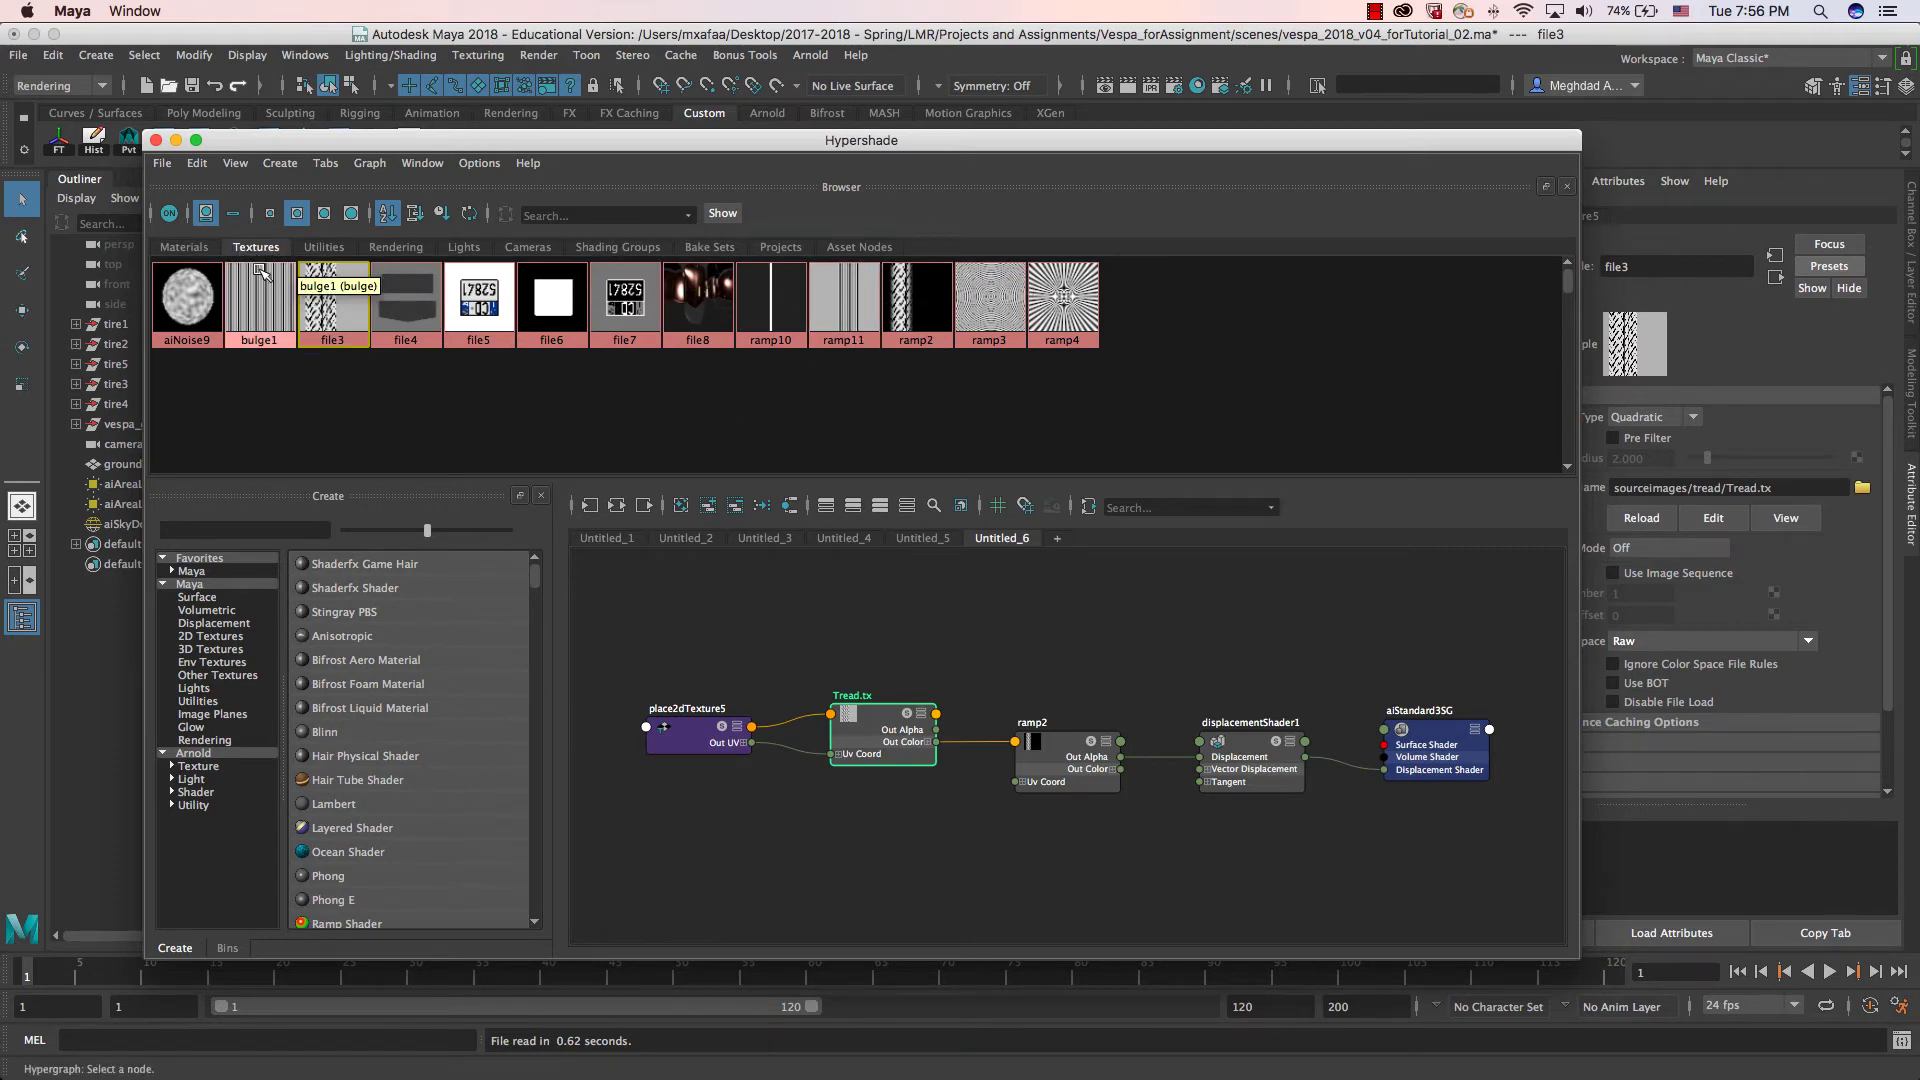
{"action": "left_click", "coordinate": [184, 248]}
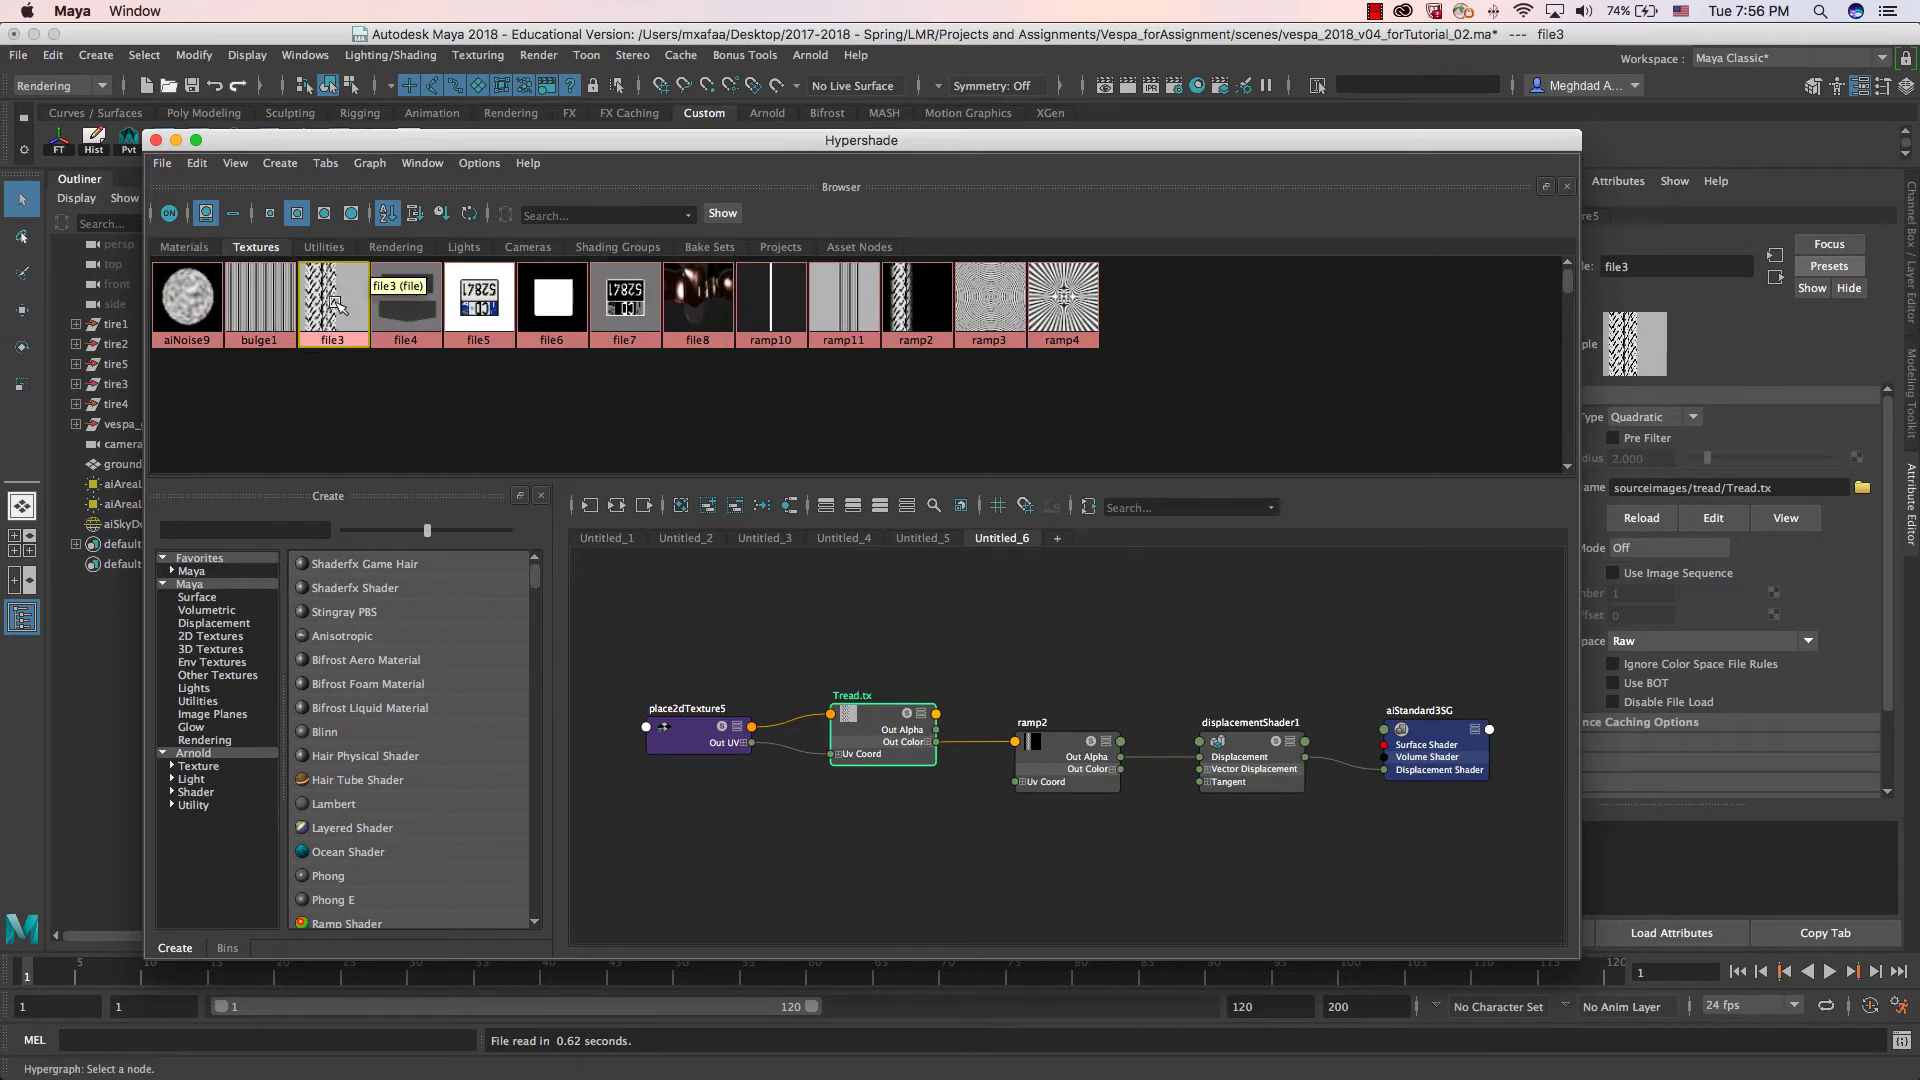
{"action": "left_click_drag", "start_coordinate": [1150, 140], "coordinate": [1050, 137]}
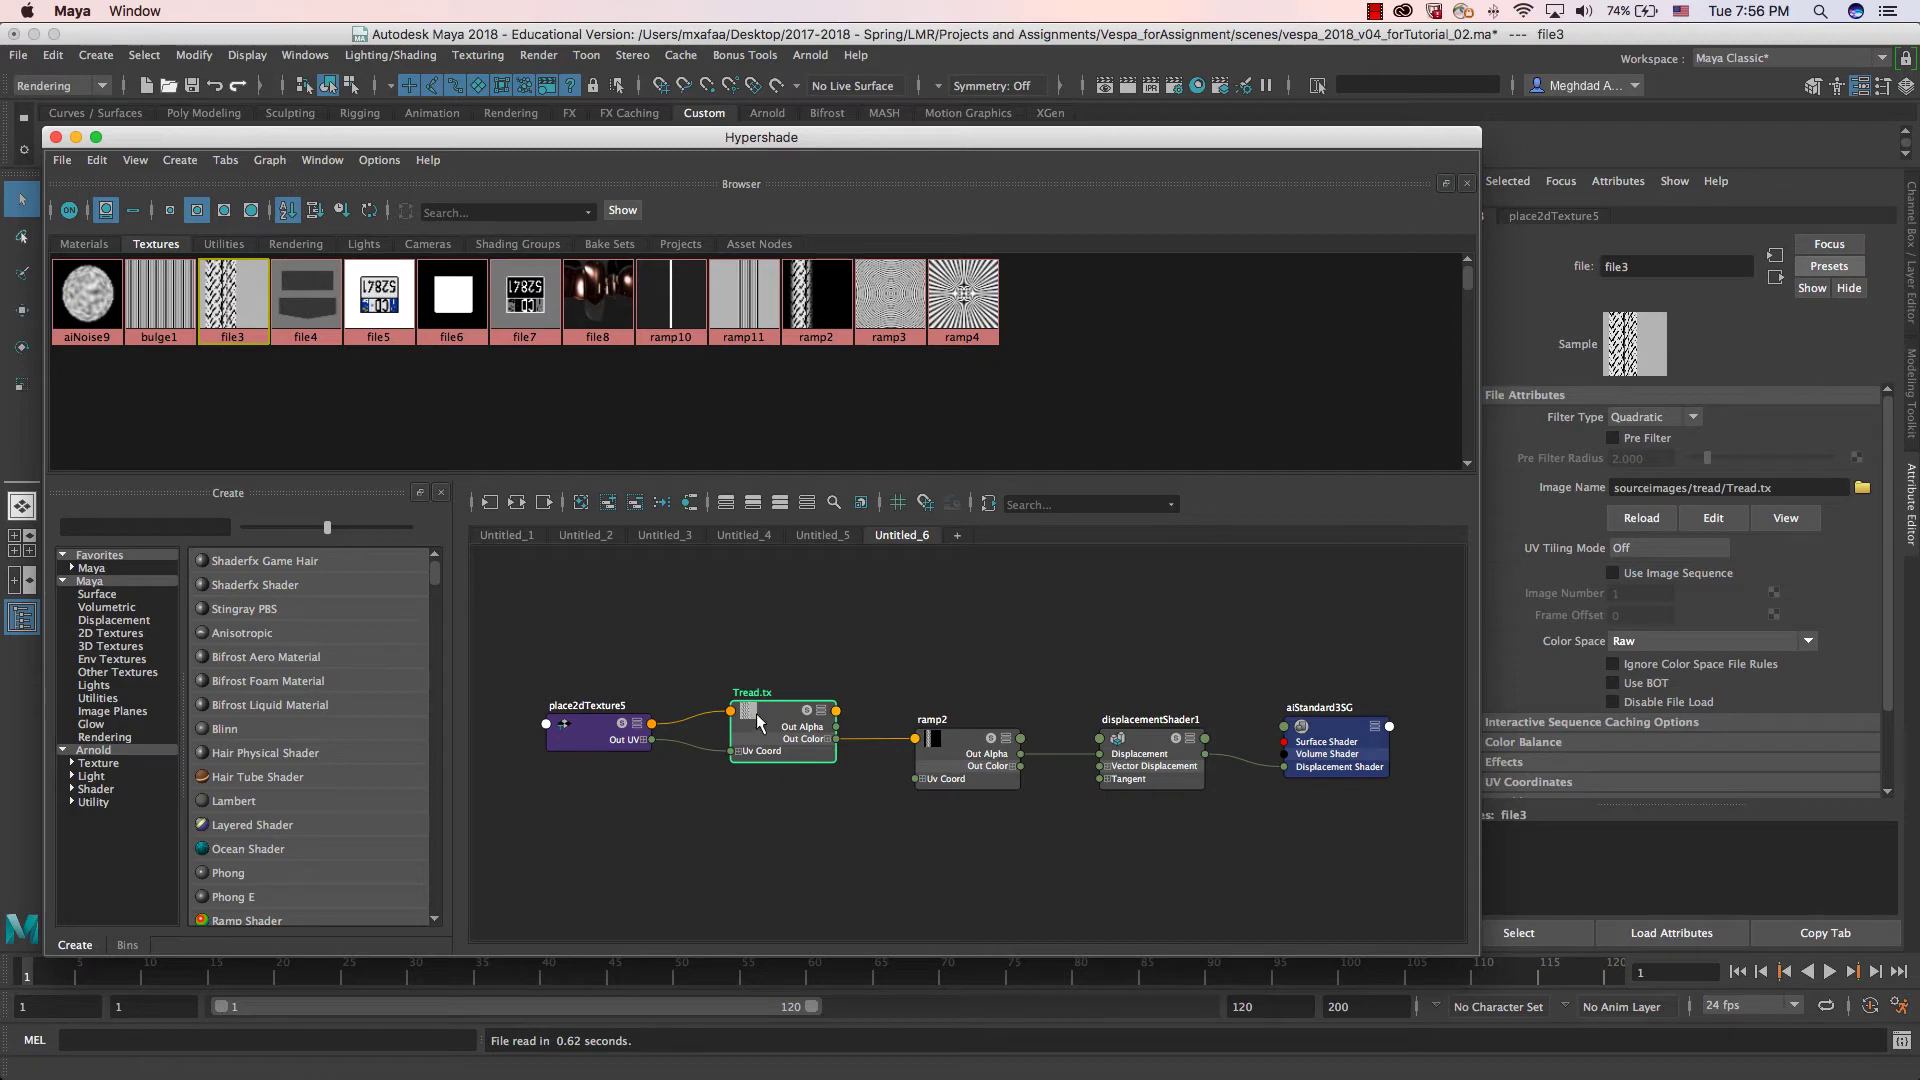
Step: Examine the Image Name path of the Tread.tx node, then of the file5, file6, file7 and file8 textures
{"action": "left_click", "coordinate": [796, 720]}
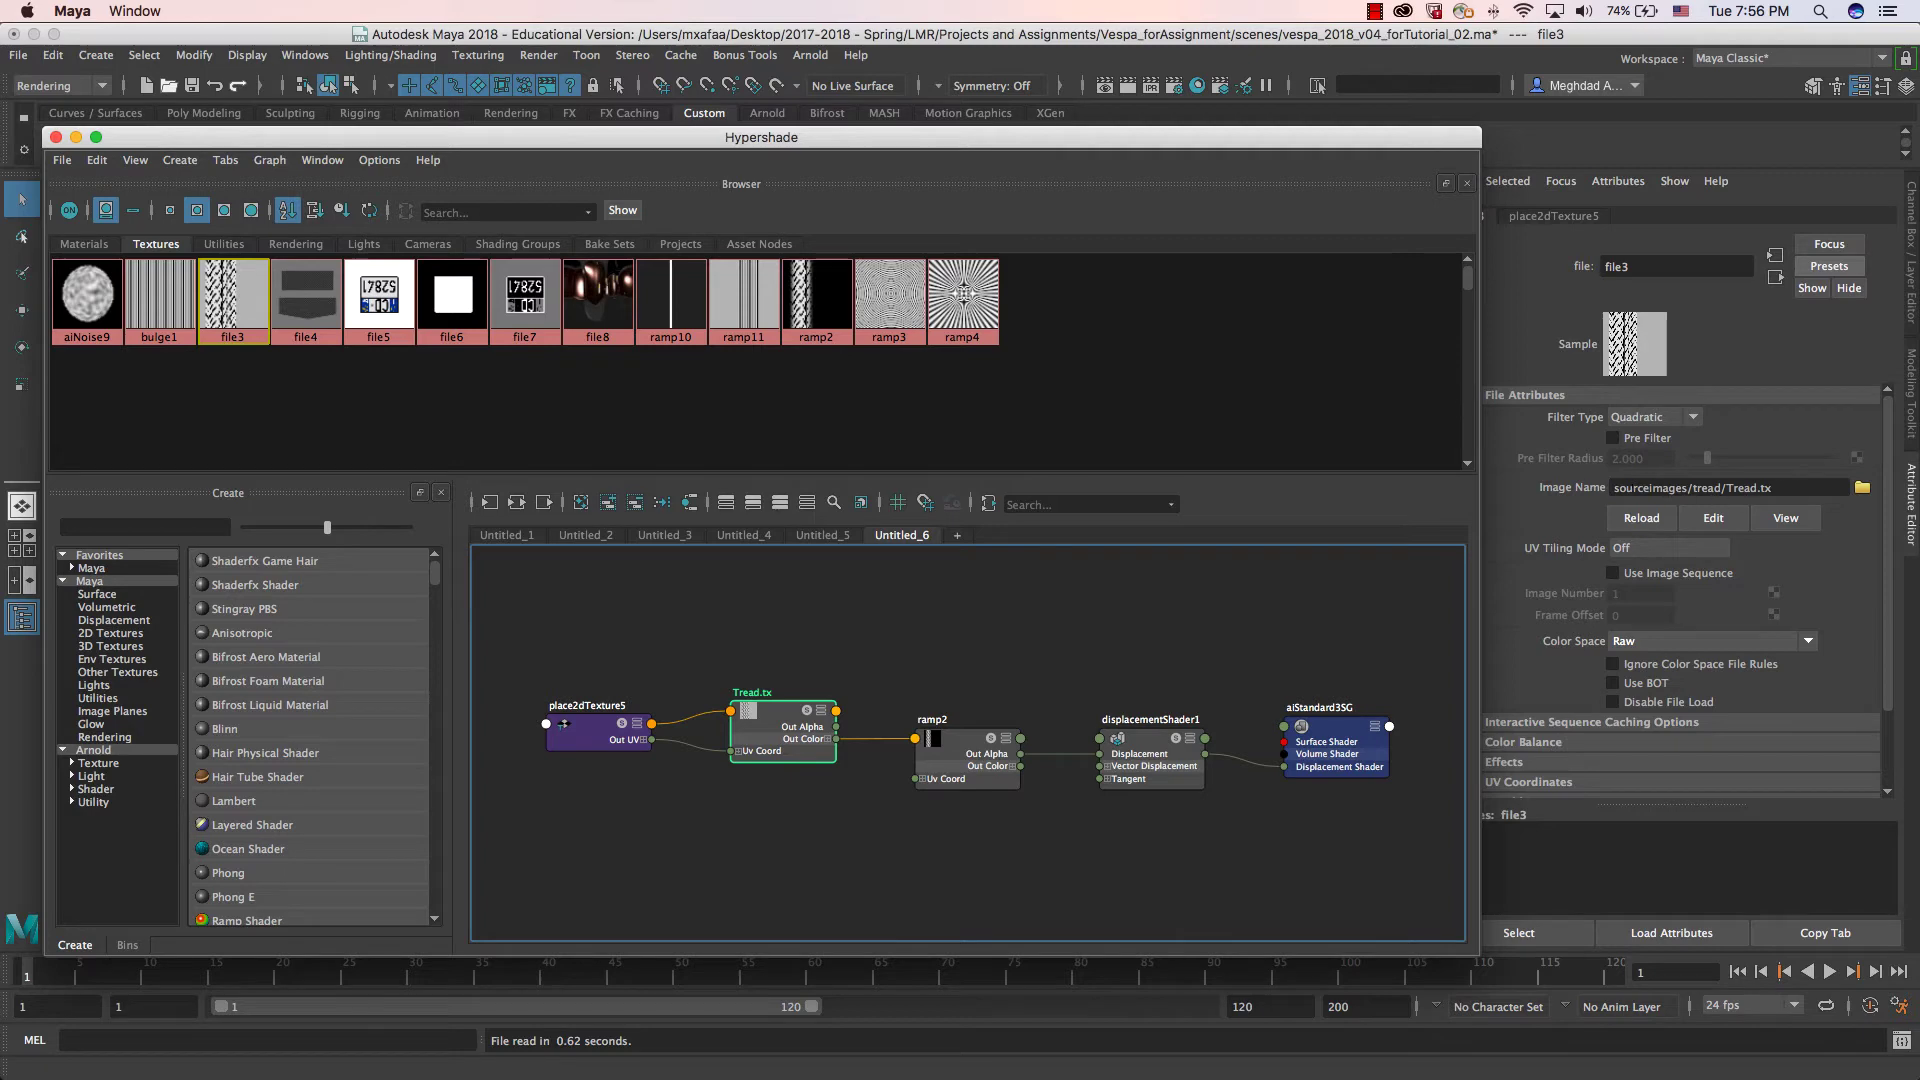
{"action": "left_click_drag", "start_coordinate": [1613, 488], "coordinate": [1685, 491]}
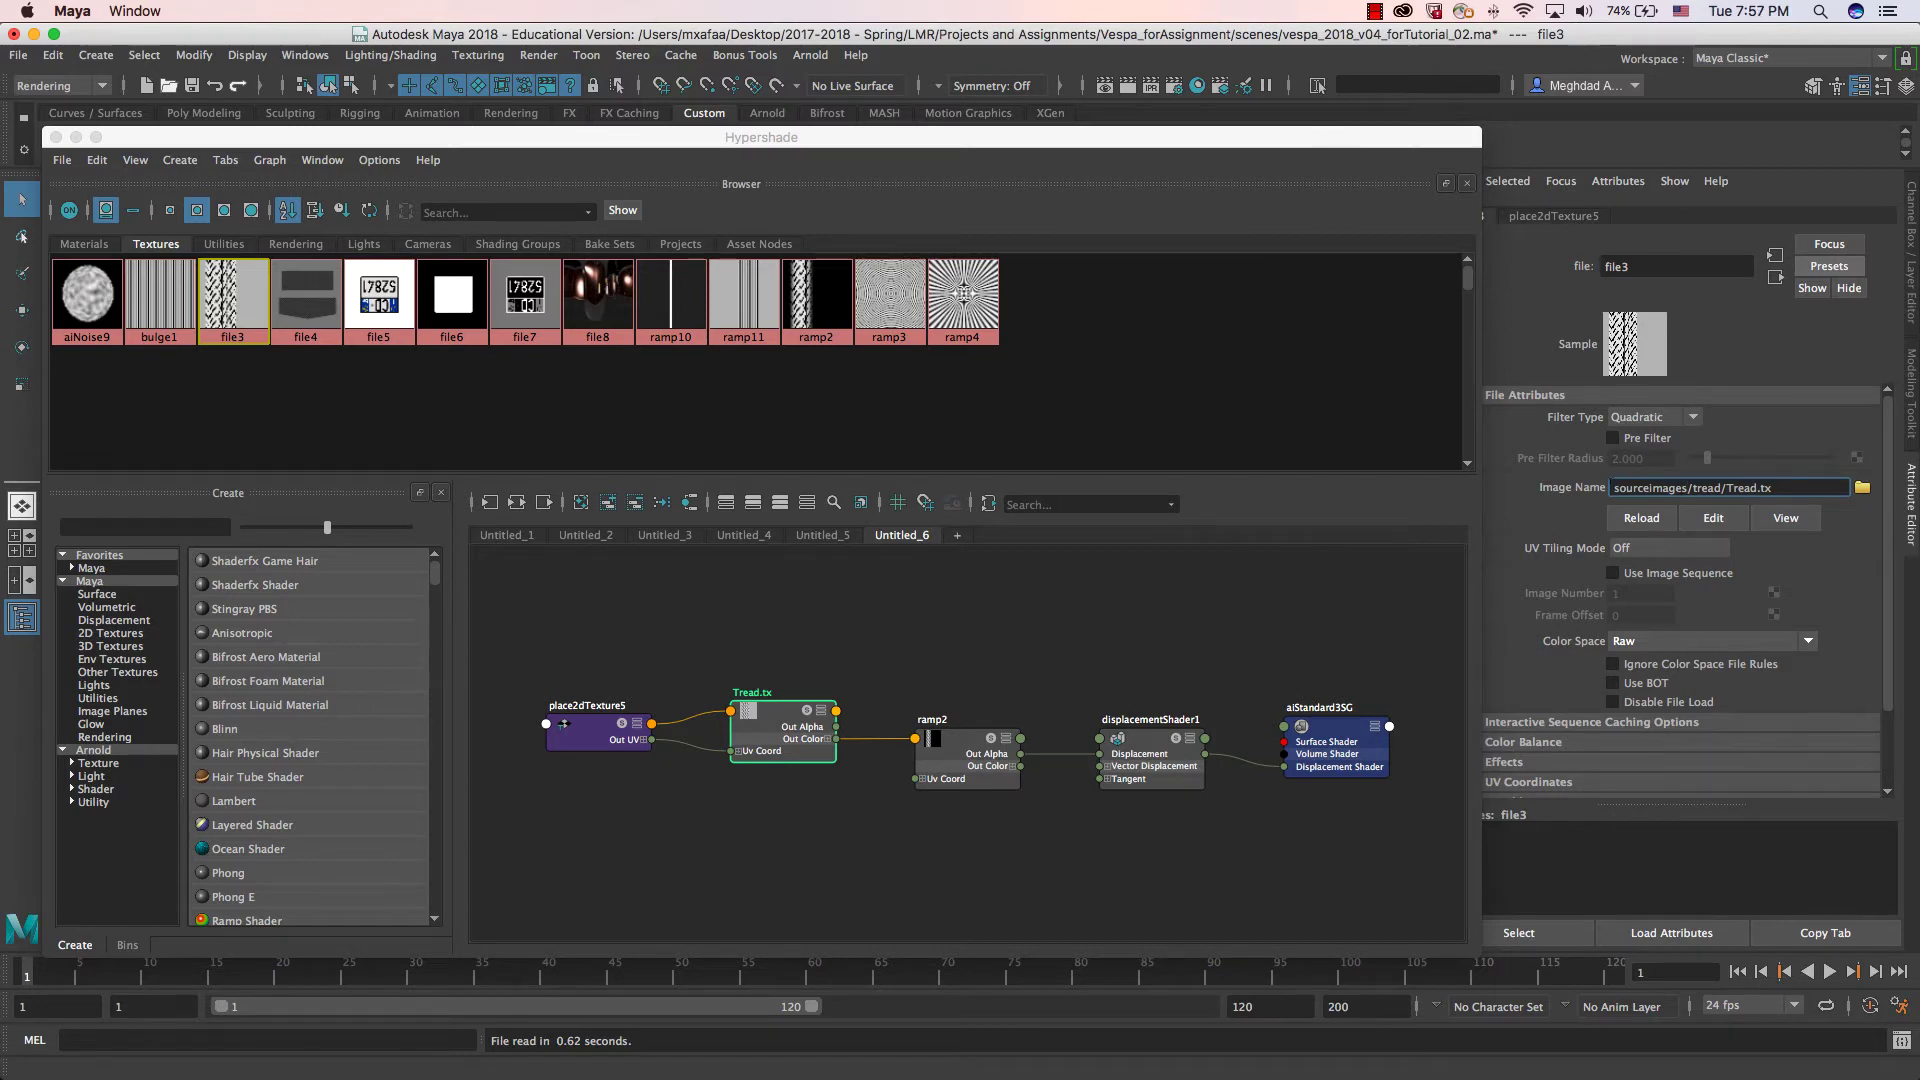
{"action": "left_click_drag", "start_coordinate": [1610, 487], "coordinate": [1773, 487]}
{"action": "left_click", "coordinate": [1797, 487]}
{"action": "left_click", "coordinate": [387, 316]}
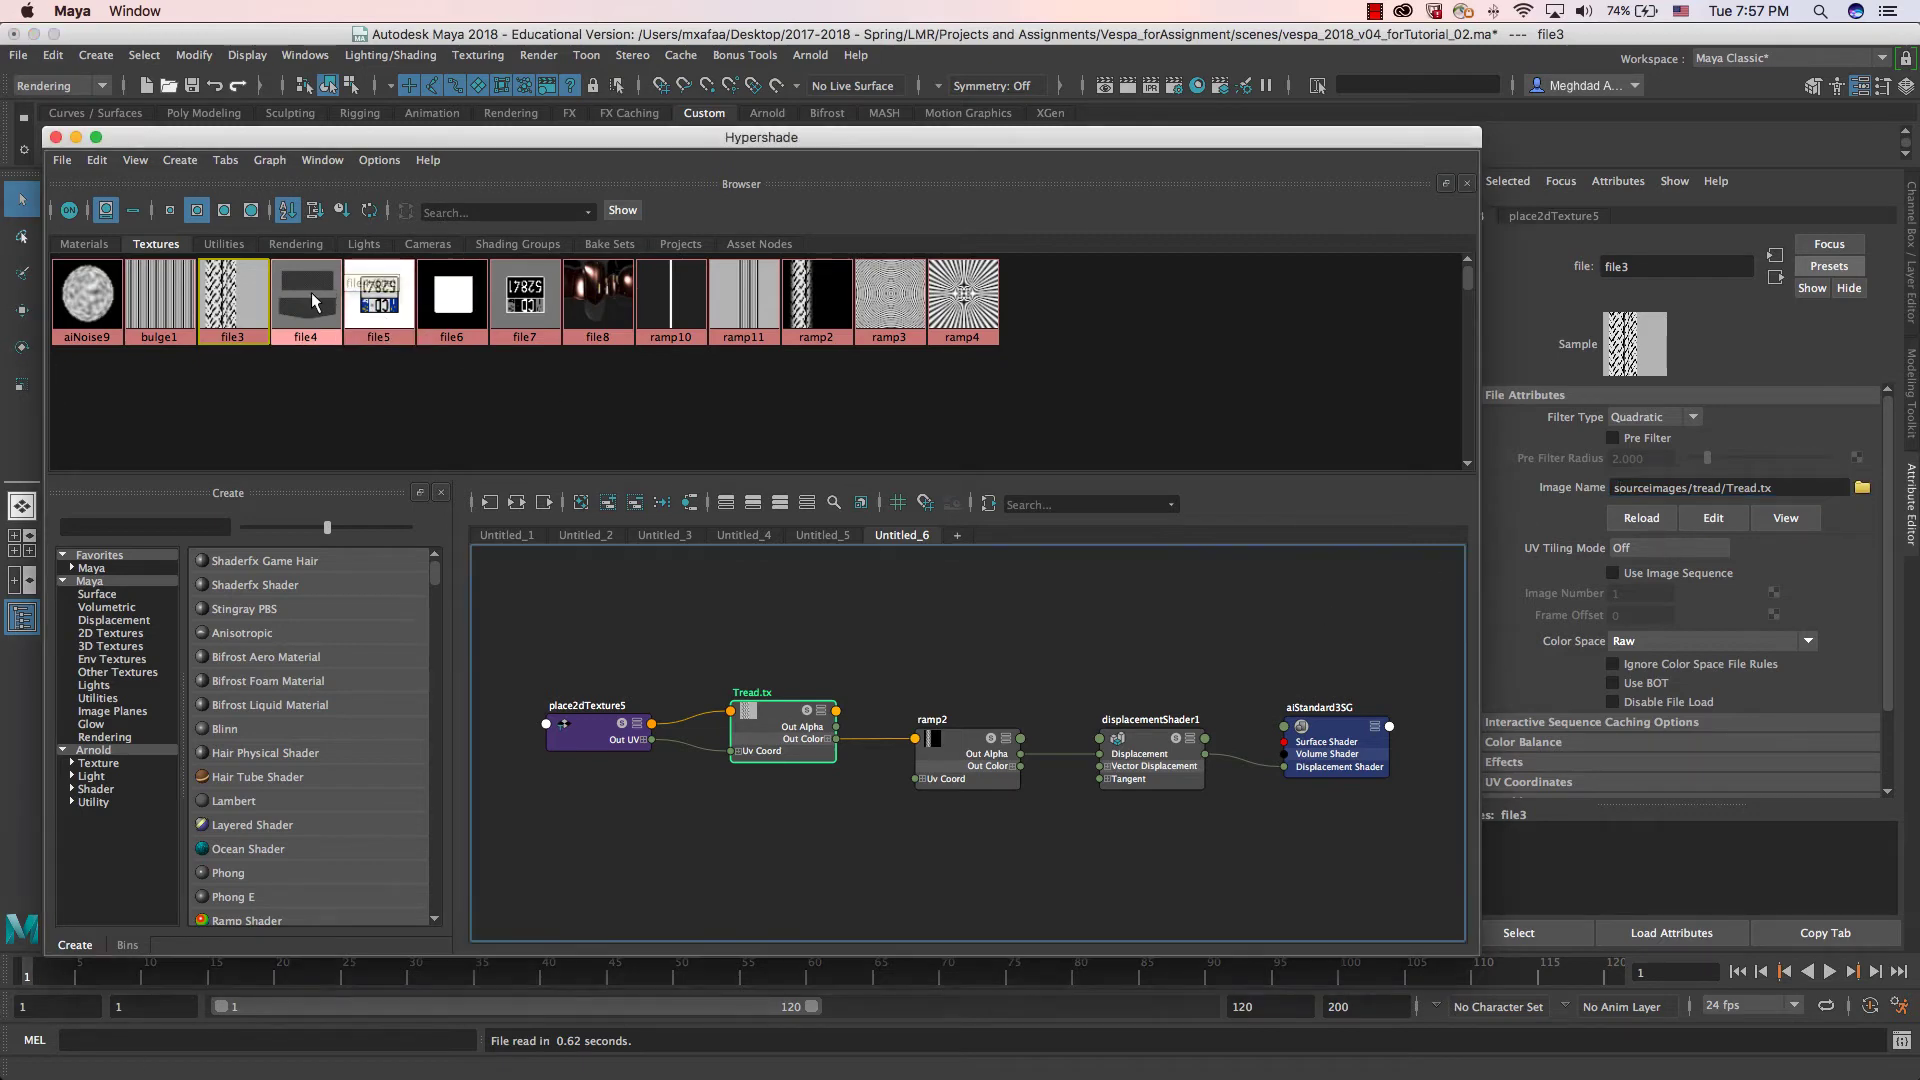
{"action": "left_click", "coordinate": [450, 316]}
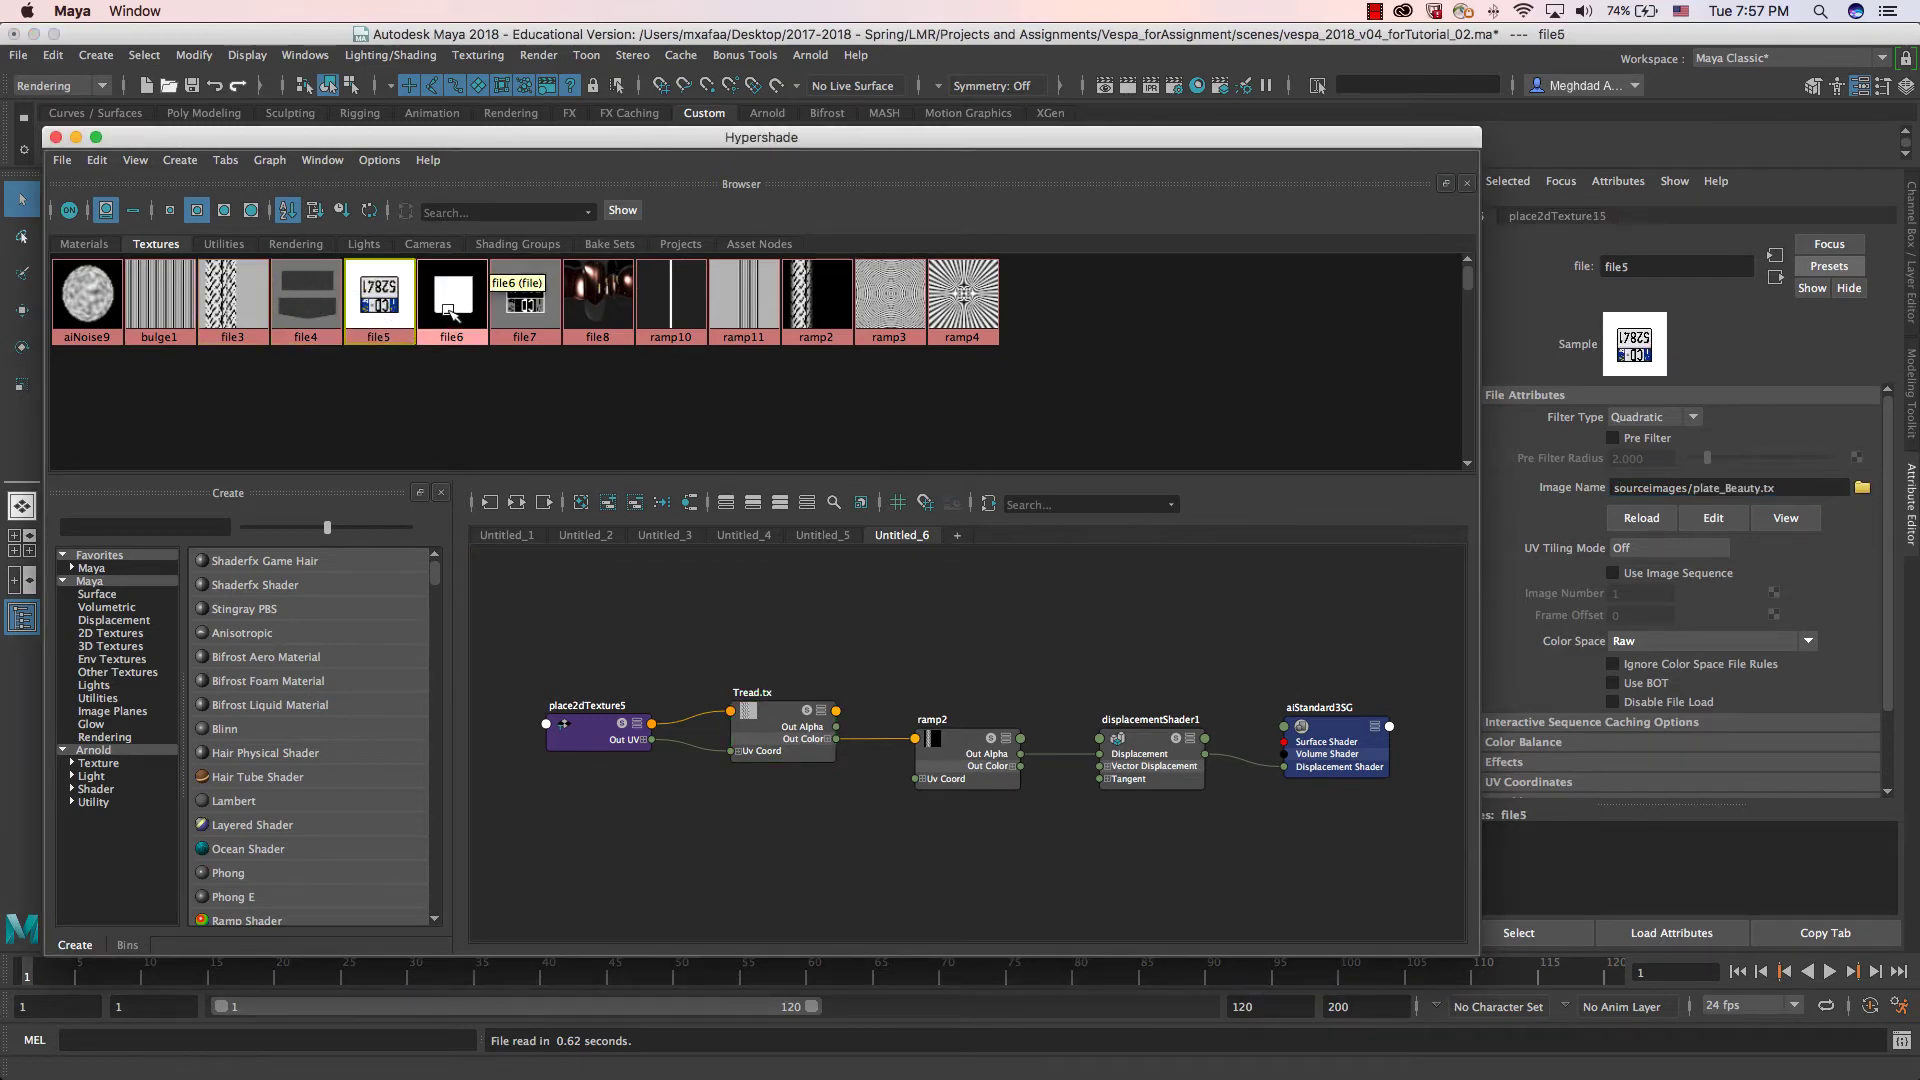
{"action": "left_click", "coordinate": [540, 317]}
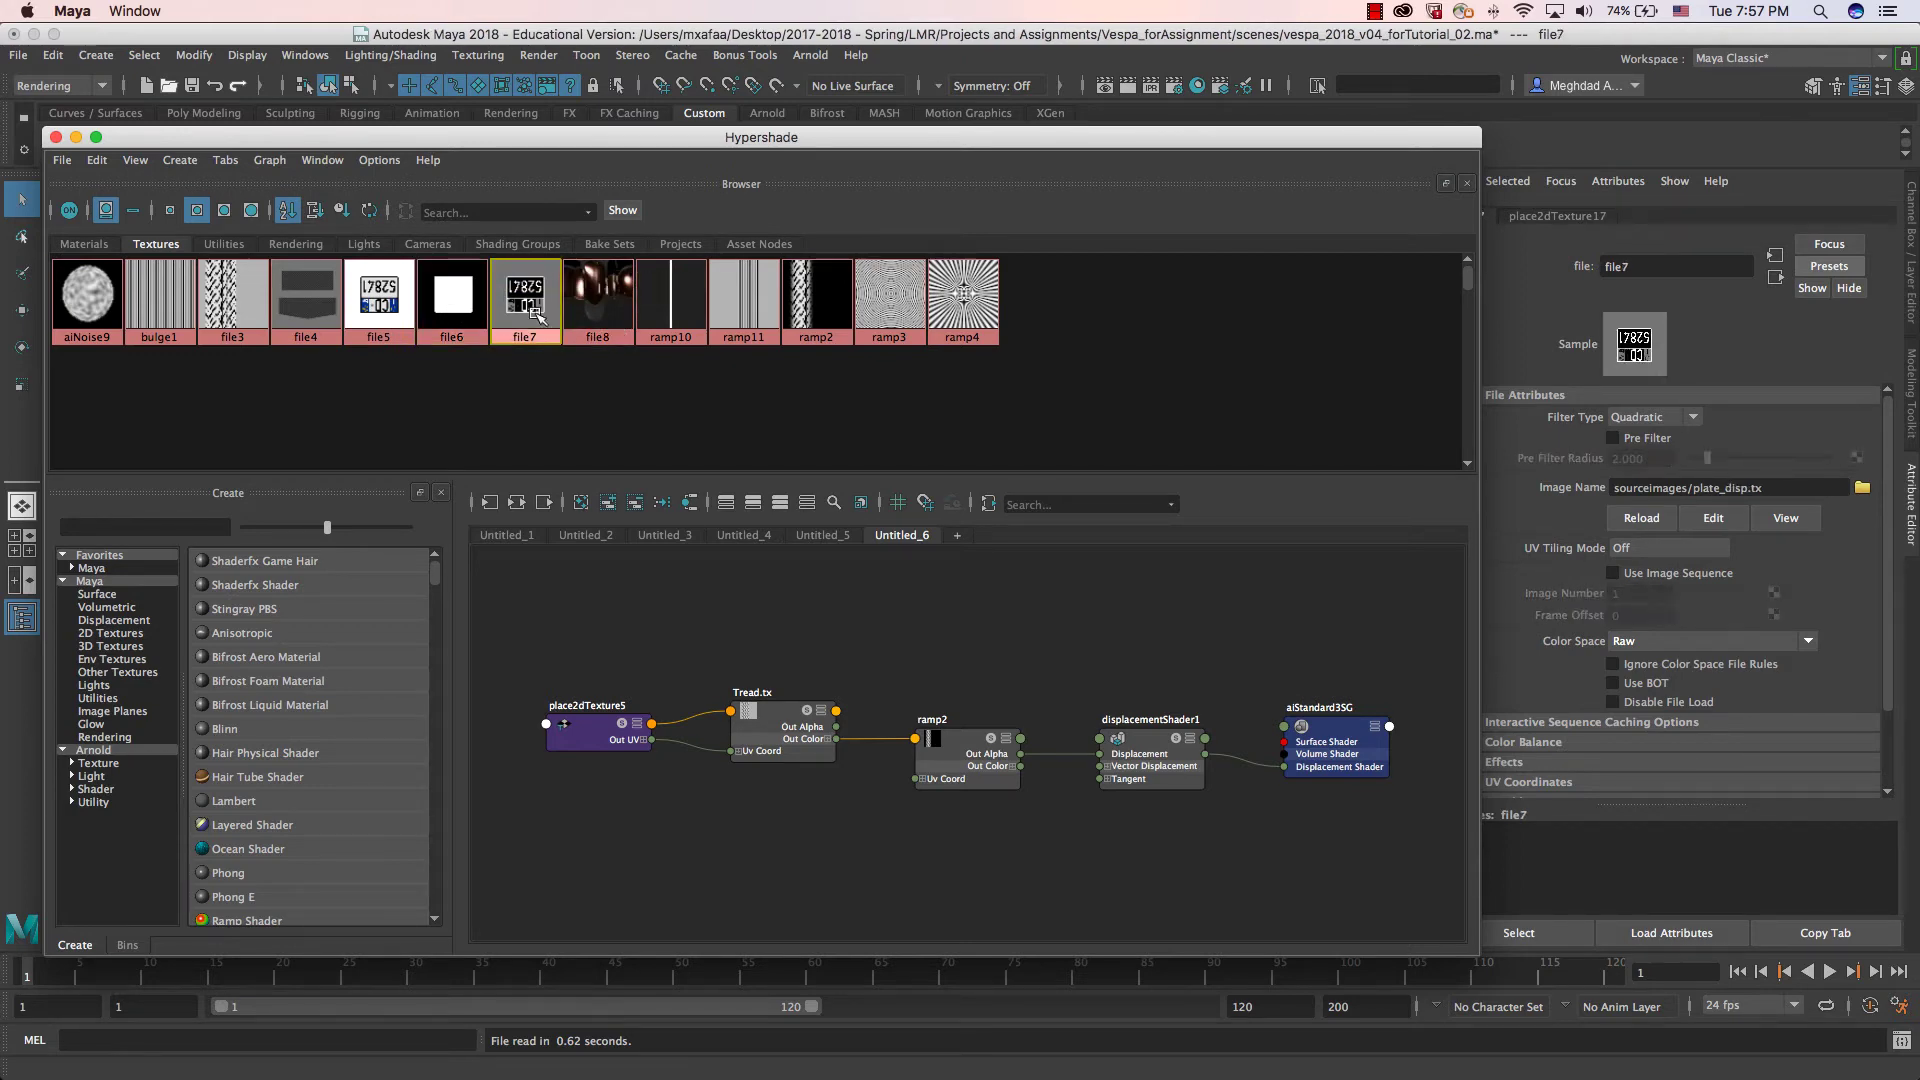
{"action": "left_click", "coordinate": [598, 309]}
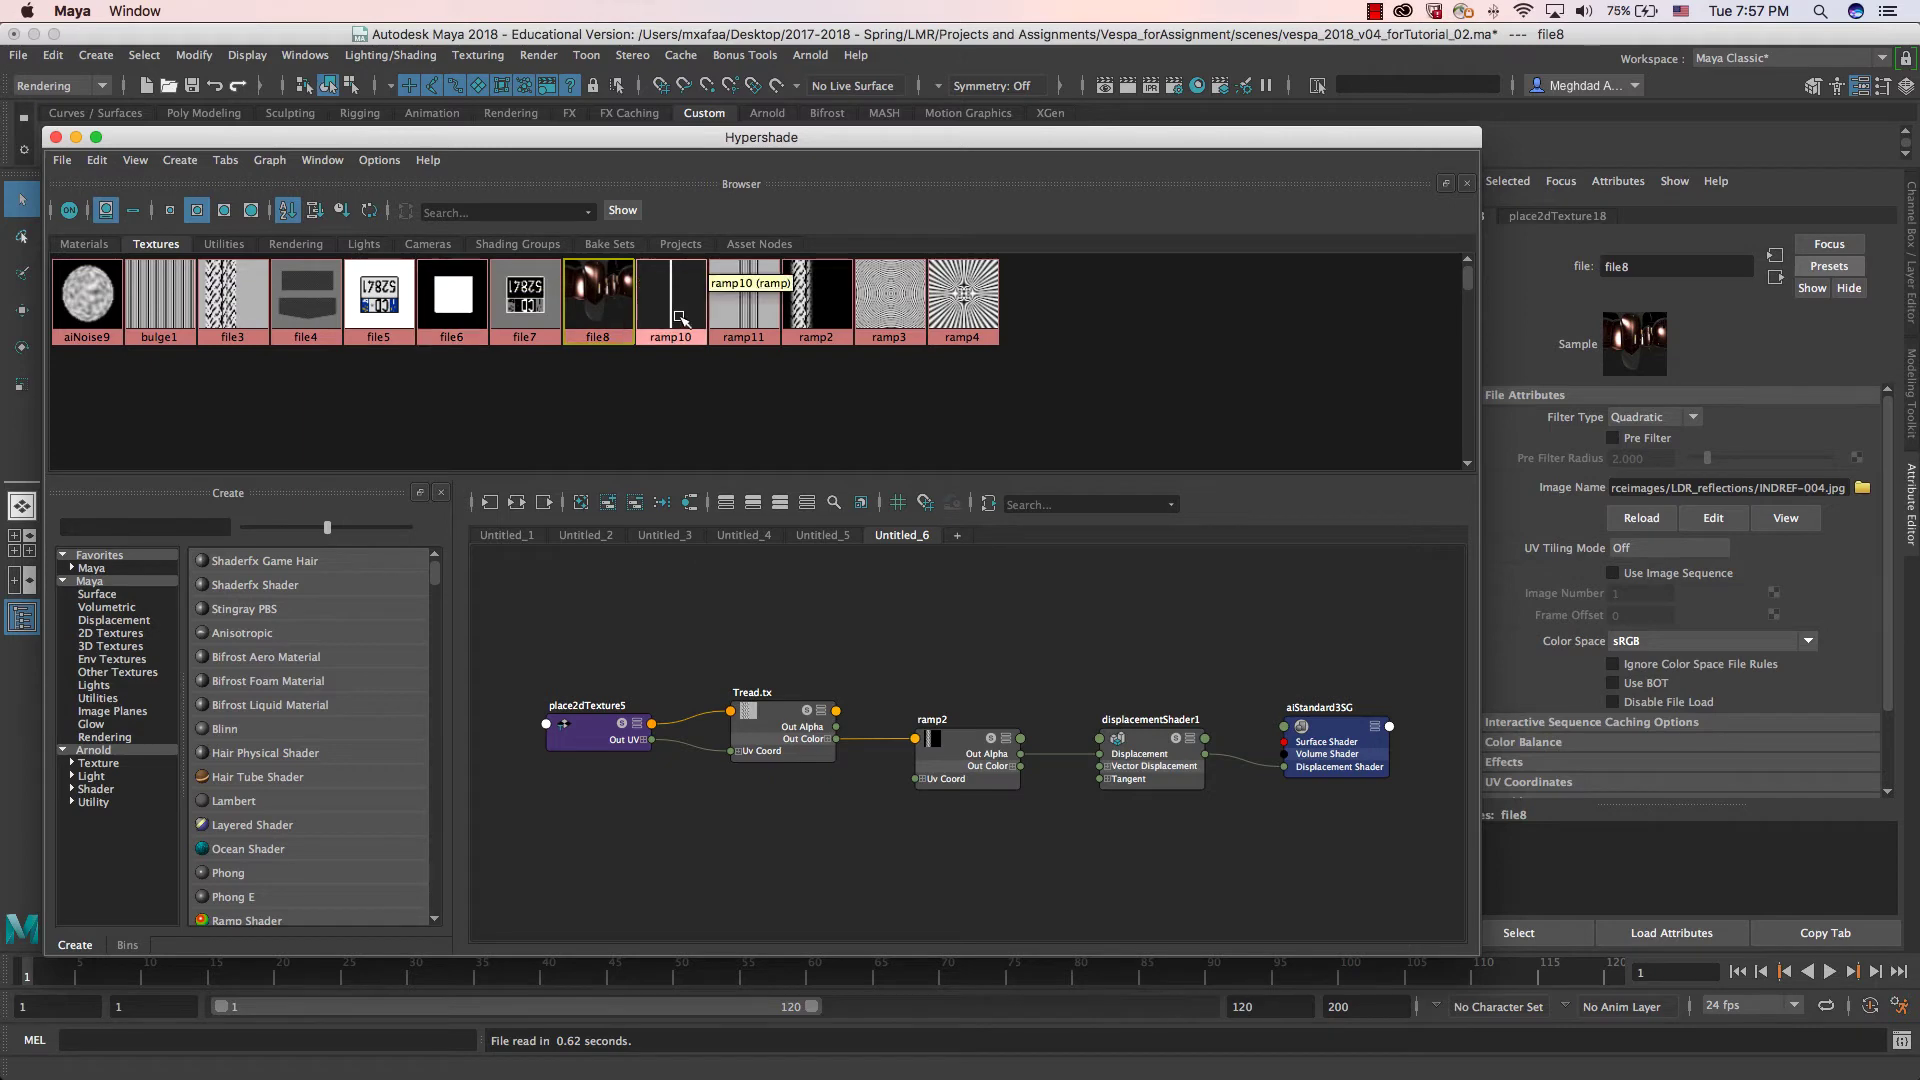
Step: Examine the sourceimages/LDR_reflections part of the file8 texture's Image Name, checking whether the path is relative to the project
{"action": "left_click_drag", "start_coordinate": [1681, 490], "coordinate": [1546, 497]}
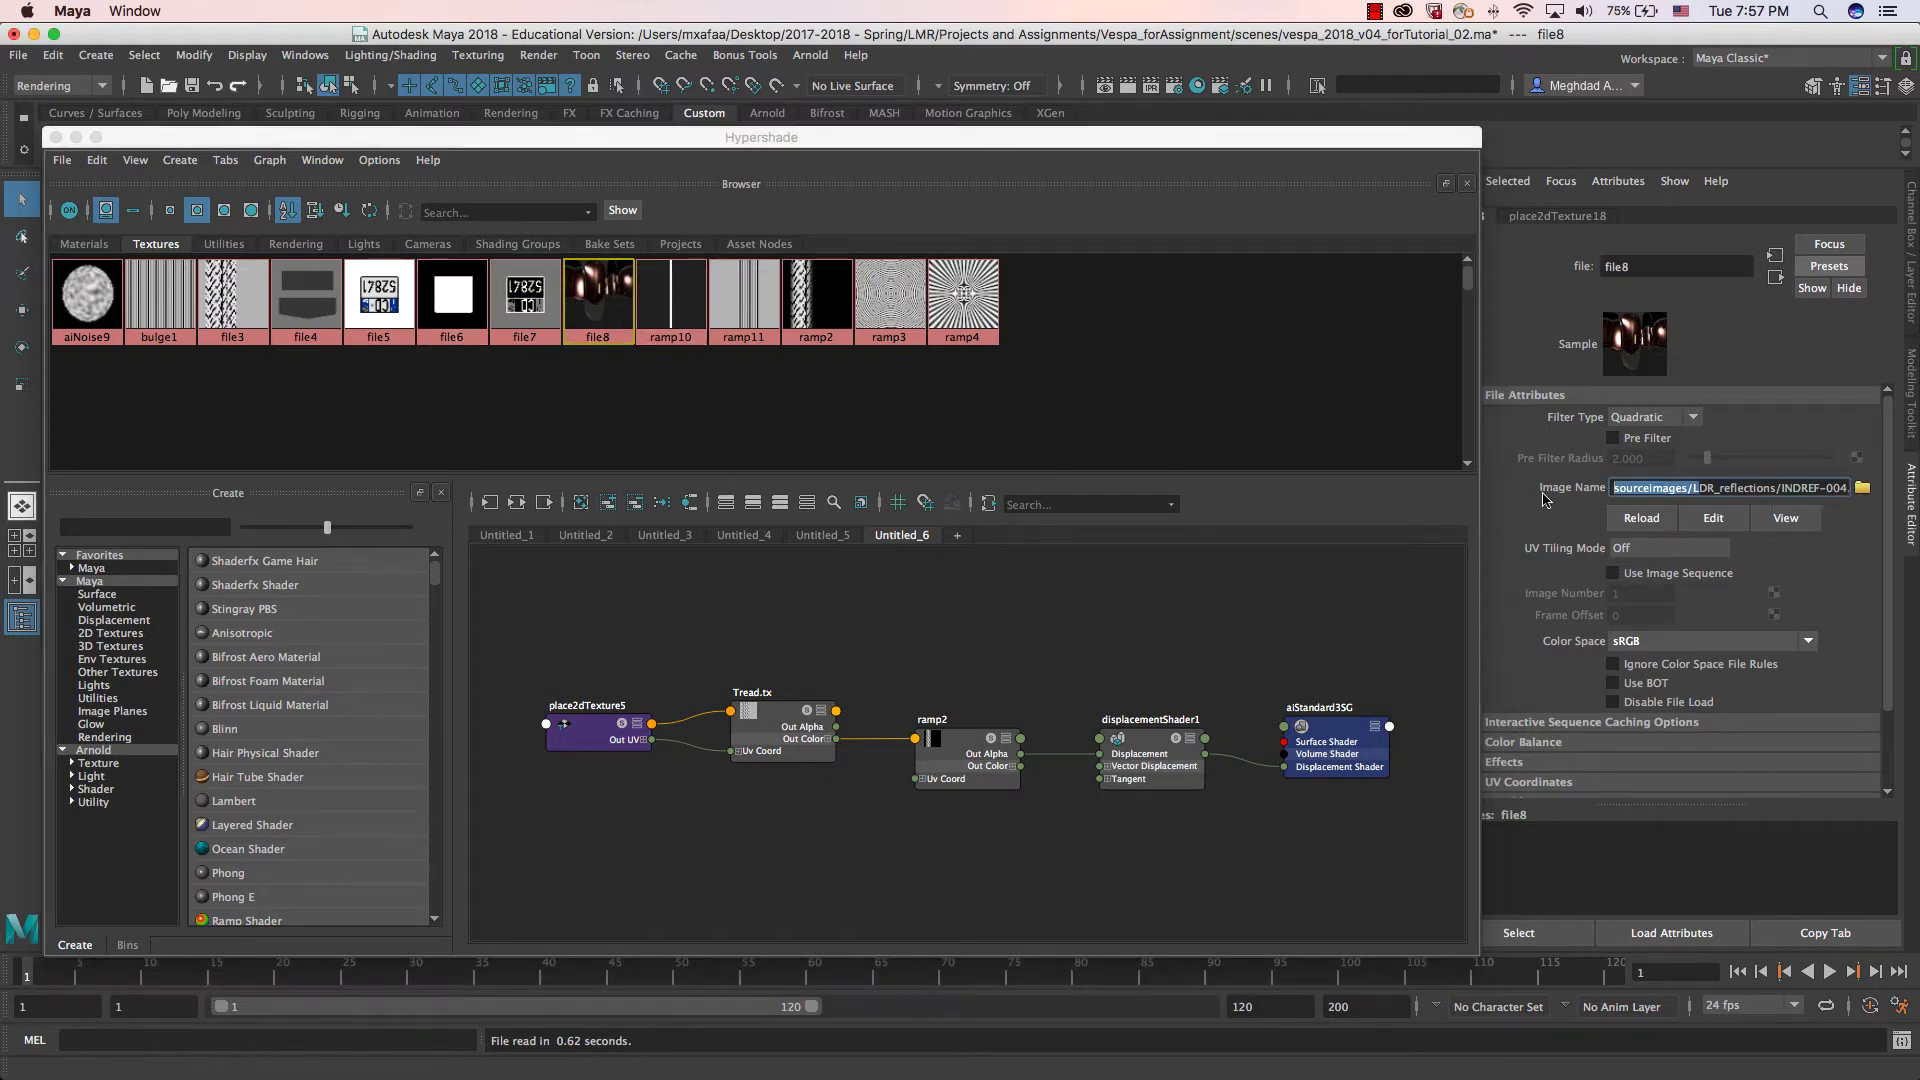
{"action": "key", "text": "Left"}
{"action": "key", "text": "shift+Right"}
{"action": "key", "text": "shift+Right"}
{"action": "key", "text": "shift+Right"}
{"action": "key", "text": "shift+Right"}
{"action": "key", "text": "shift+Right"}
{"action": "key", "text": "shift+Right"}
{"action": "key", "text": "shift+Right"}
{"action": "key", "text": "shift+Right"}
{"action": "key", "text": "shift+Right"}
{"action": "key", "text": "shift+Right"}
{"action": "key", "text": "shift+Right"}
{"action": "key", "text": "shift+Right"}
{"action": "key", "text": "shift+Right"}
{"action": "left_click", "coordinate": [1613, 488]}
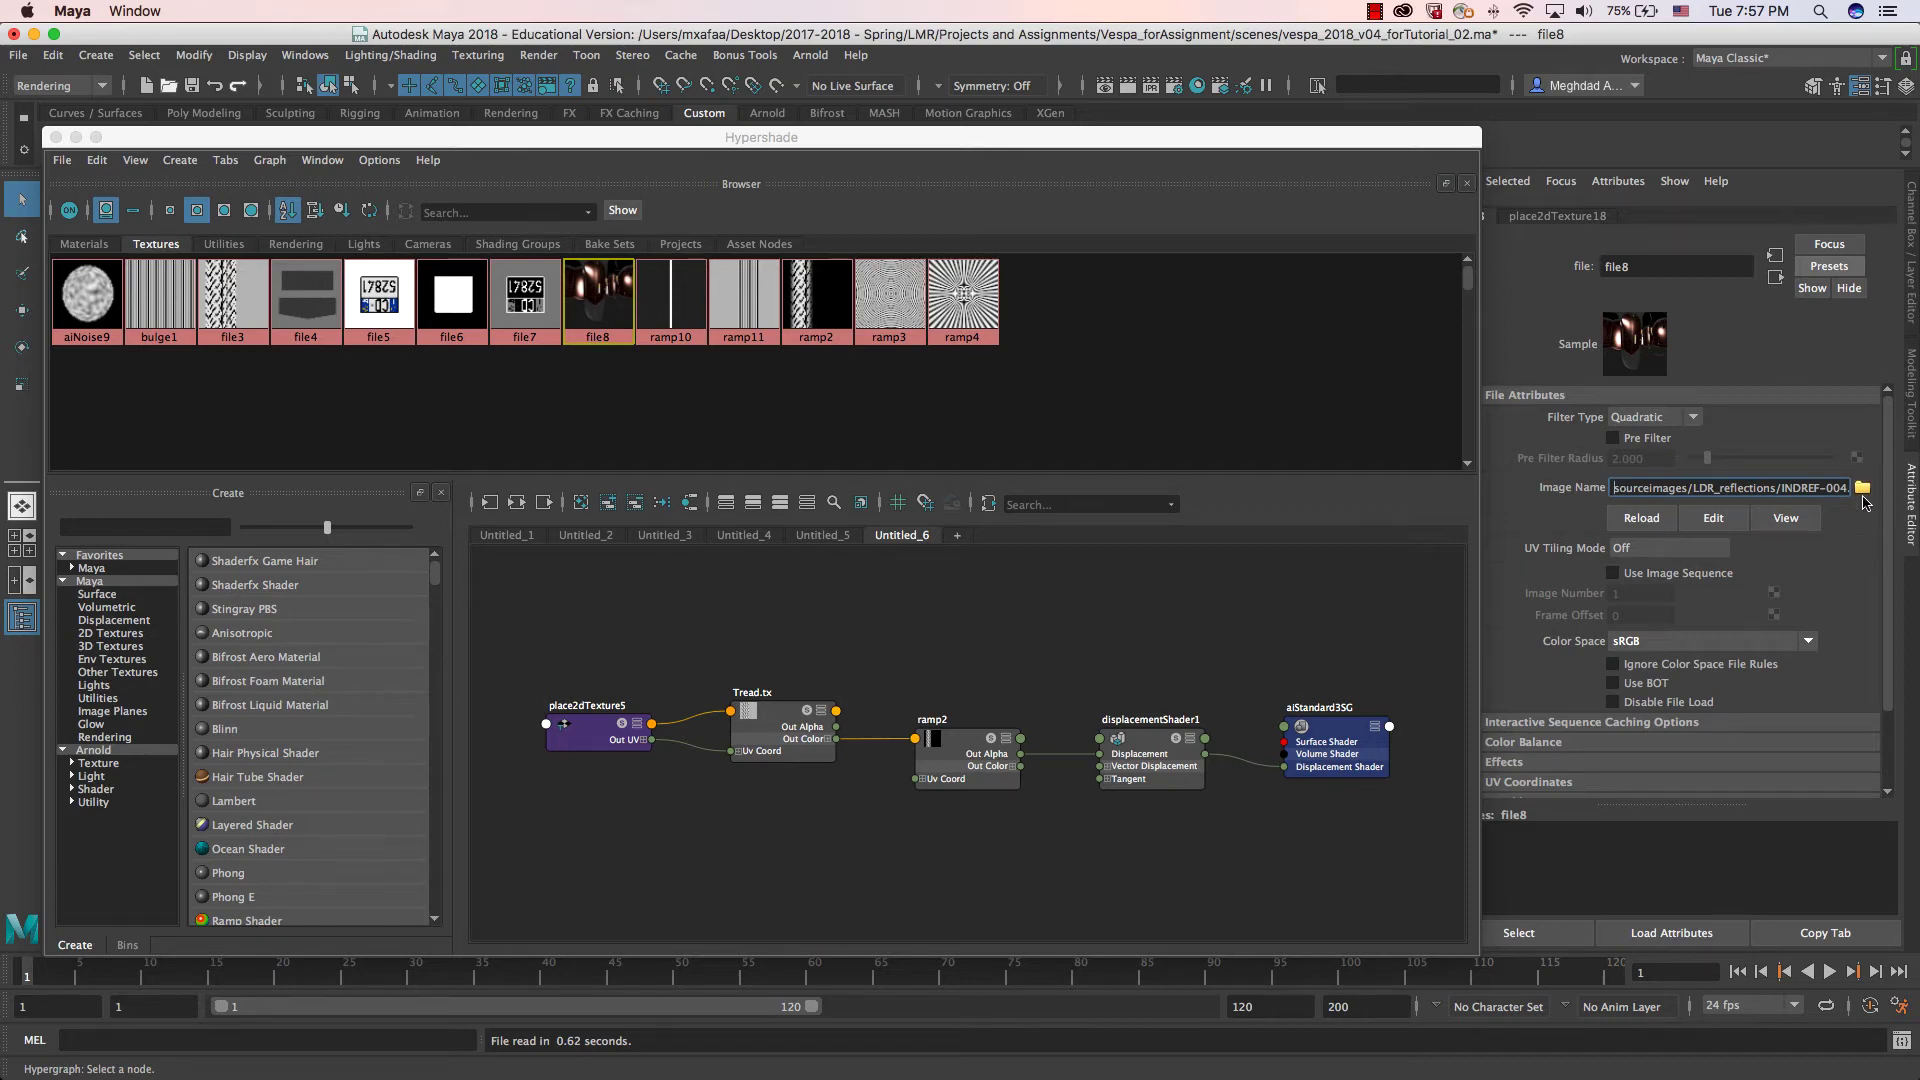
{"action": "left_click", "coordinate": [1770, 488], "text": "shift"}
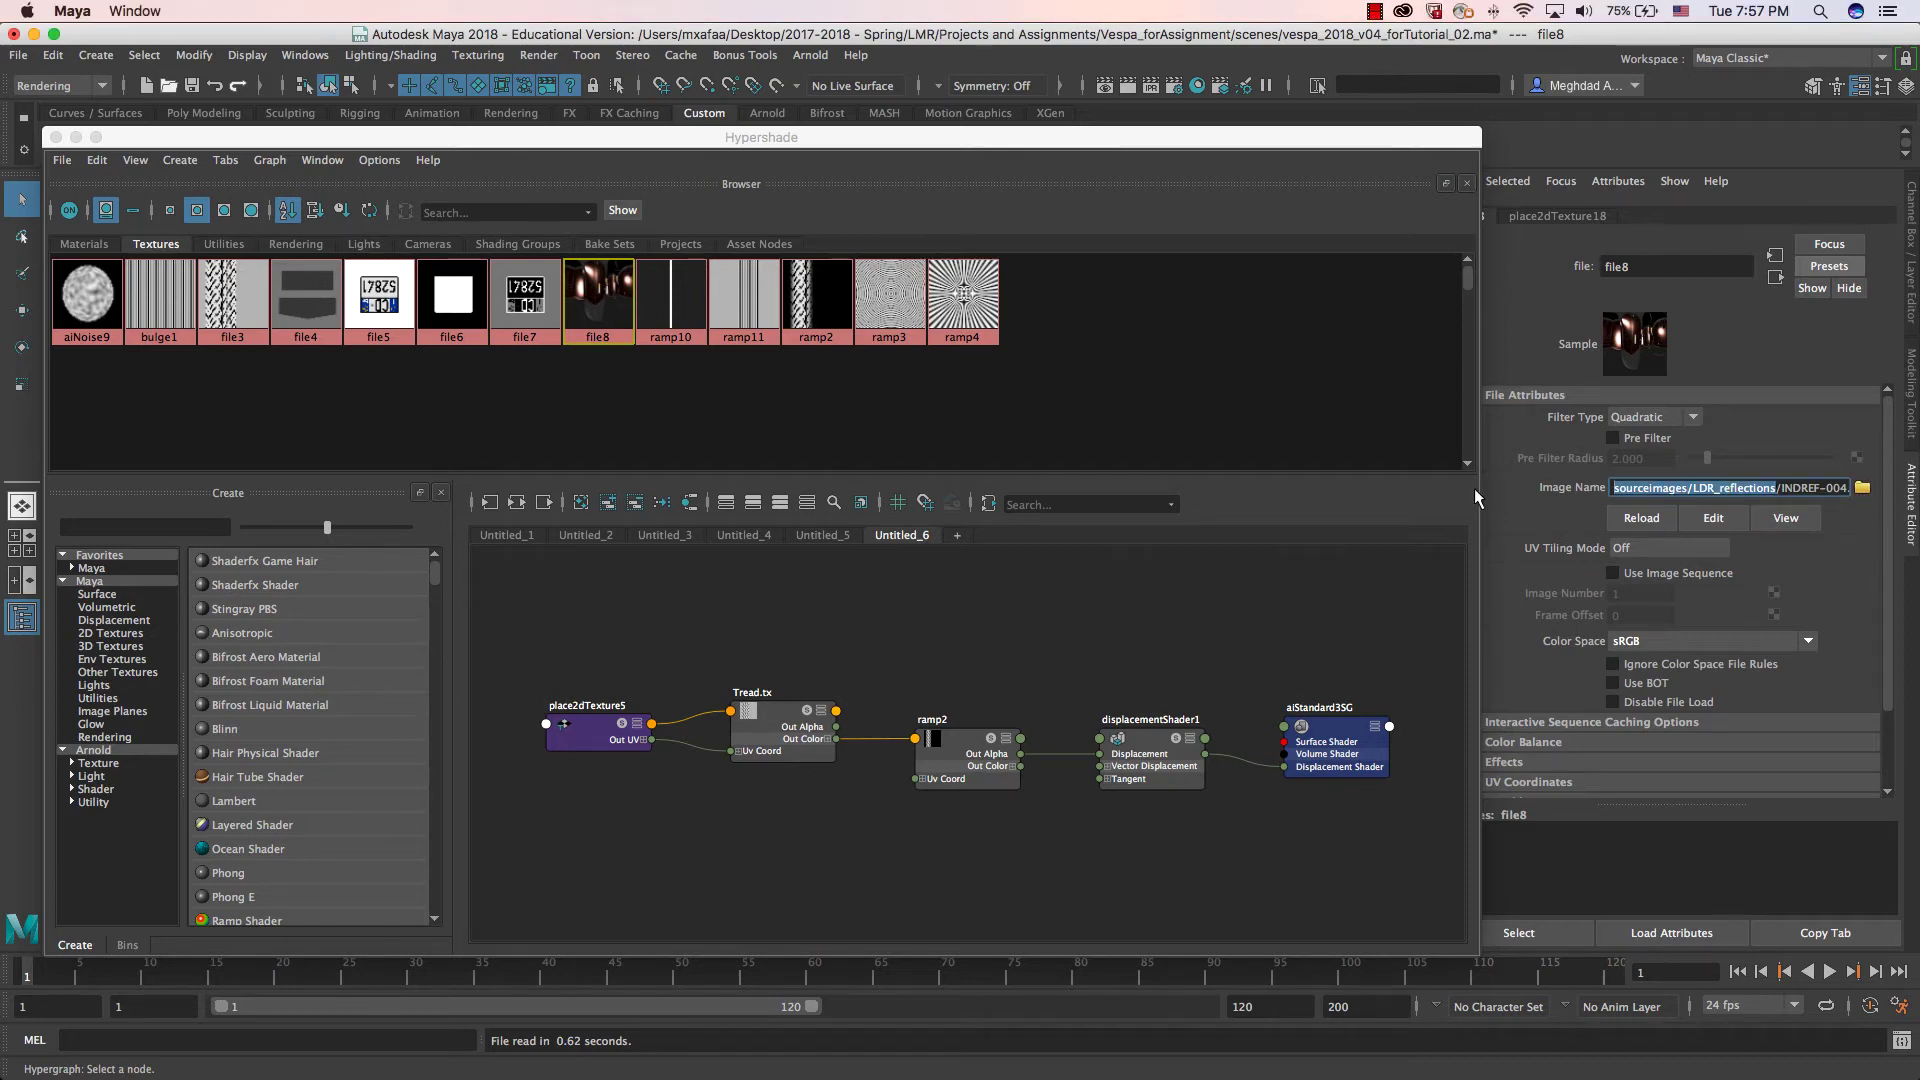
{"action": "key", "text": "Right"}
{"action": "key", "text": "Return"}
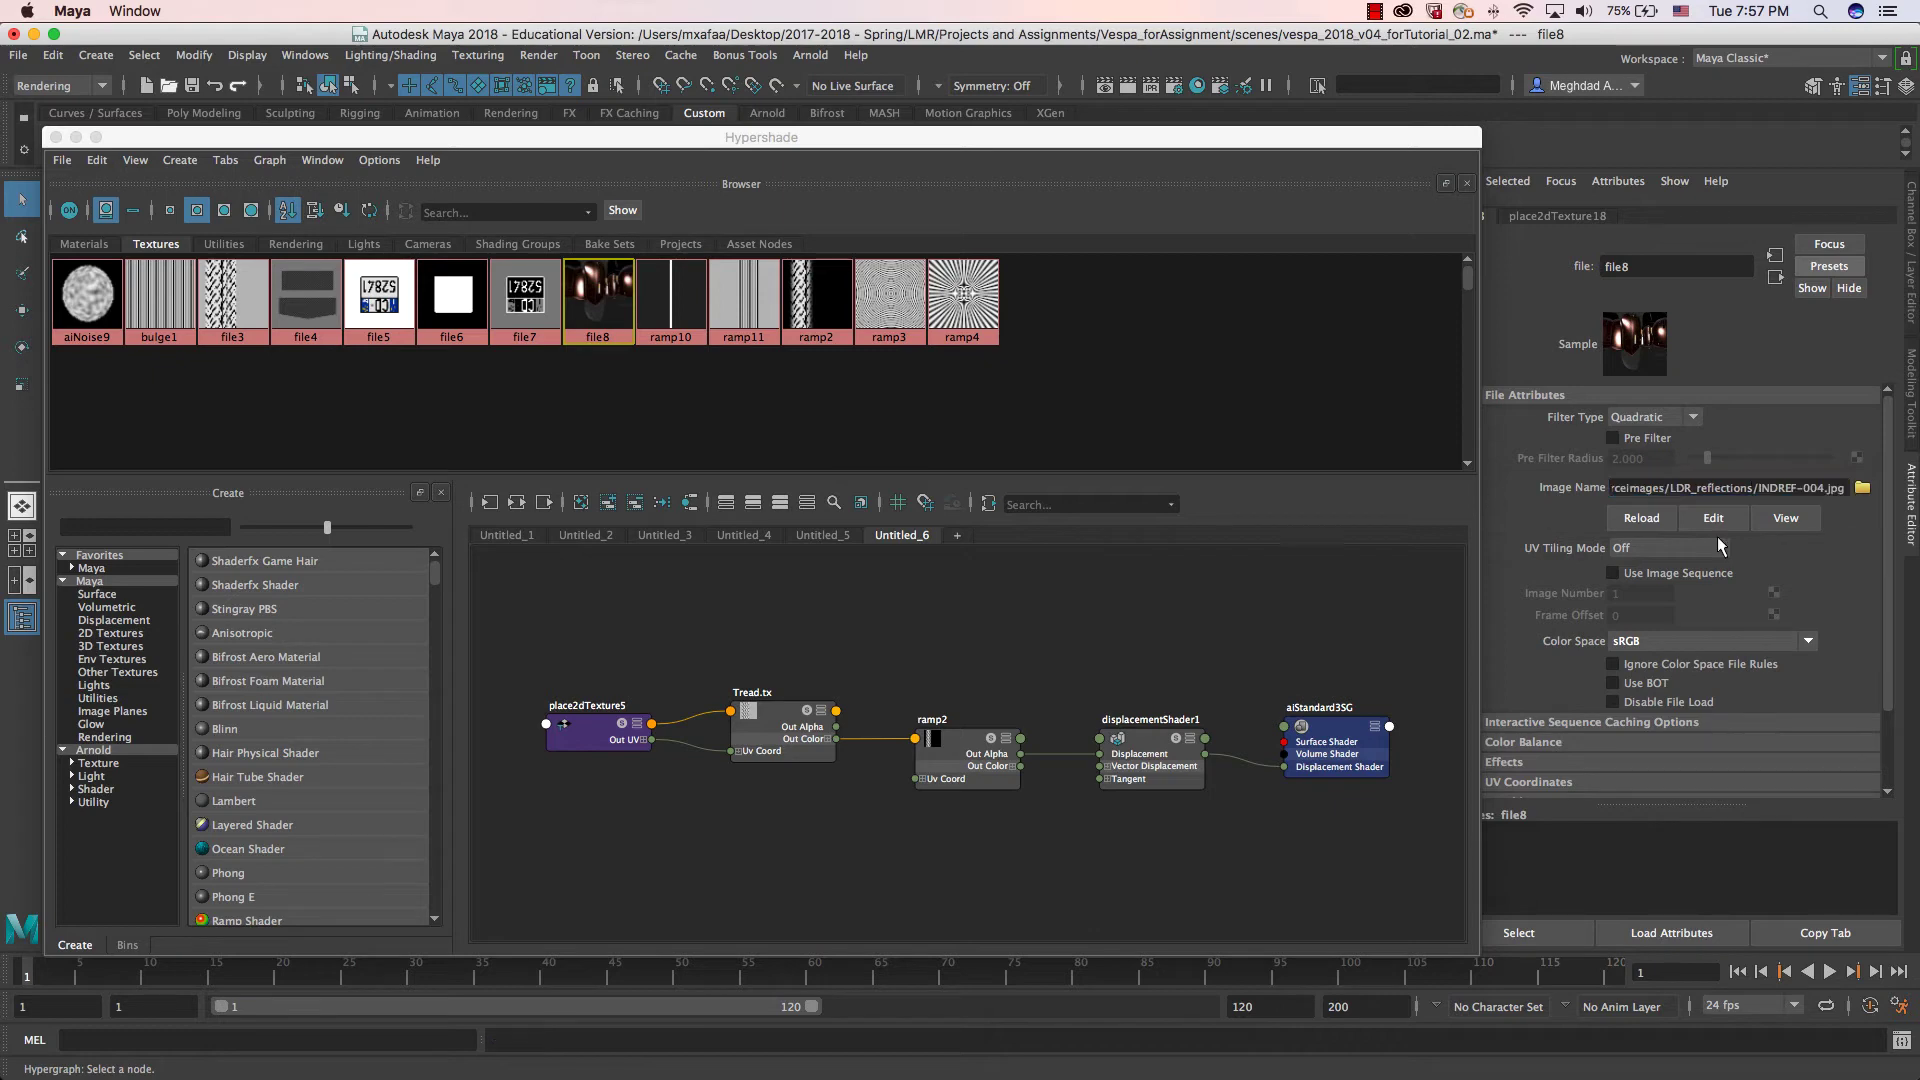
Step: Try pasting over the folder part of the file8 texture's Image Name, and undo the edit
{"action": "left_click", "coordinate": [1676, 488]}
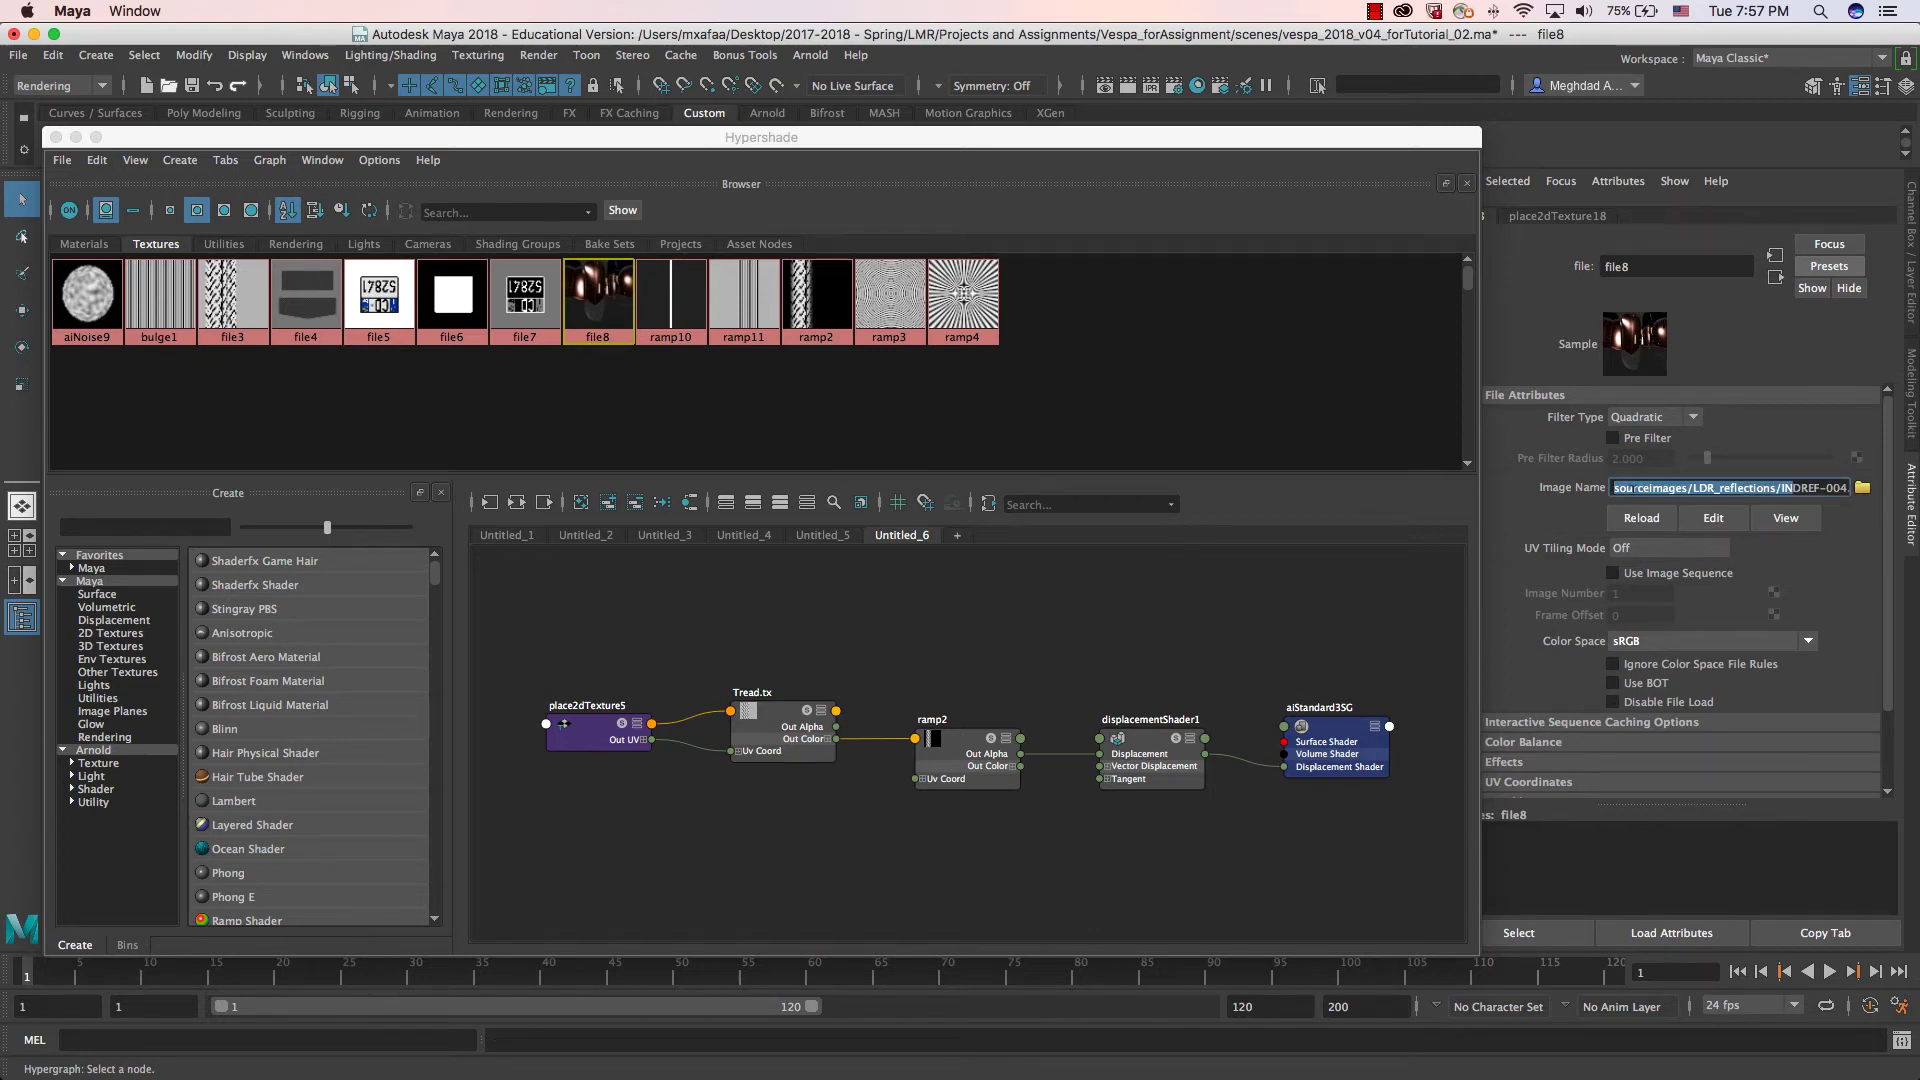
{"action": "key", "text": "End"}
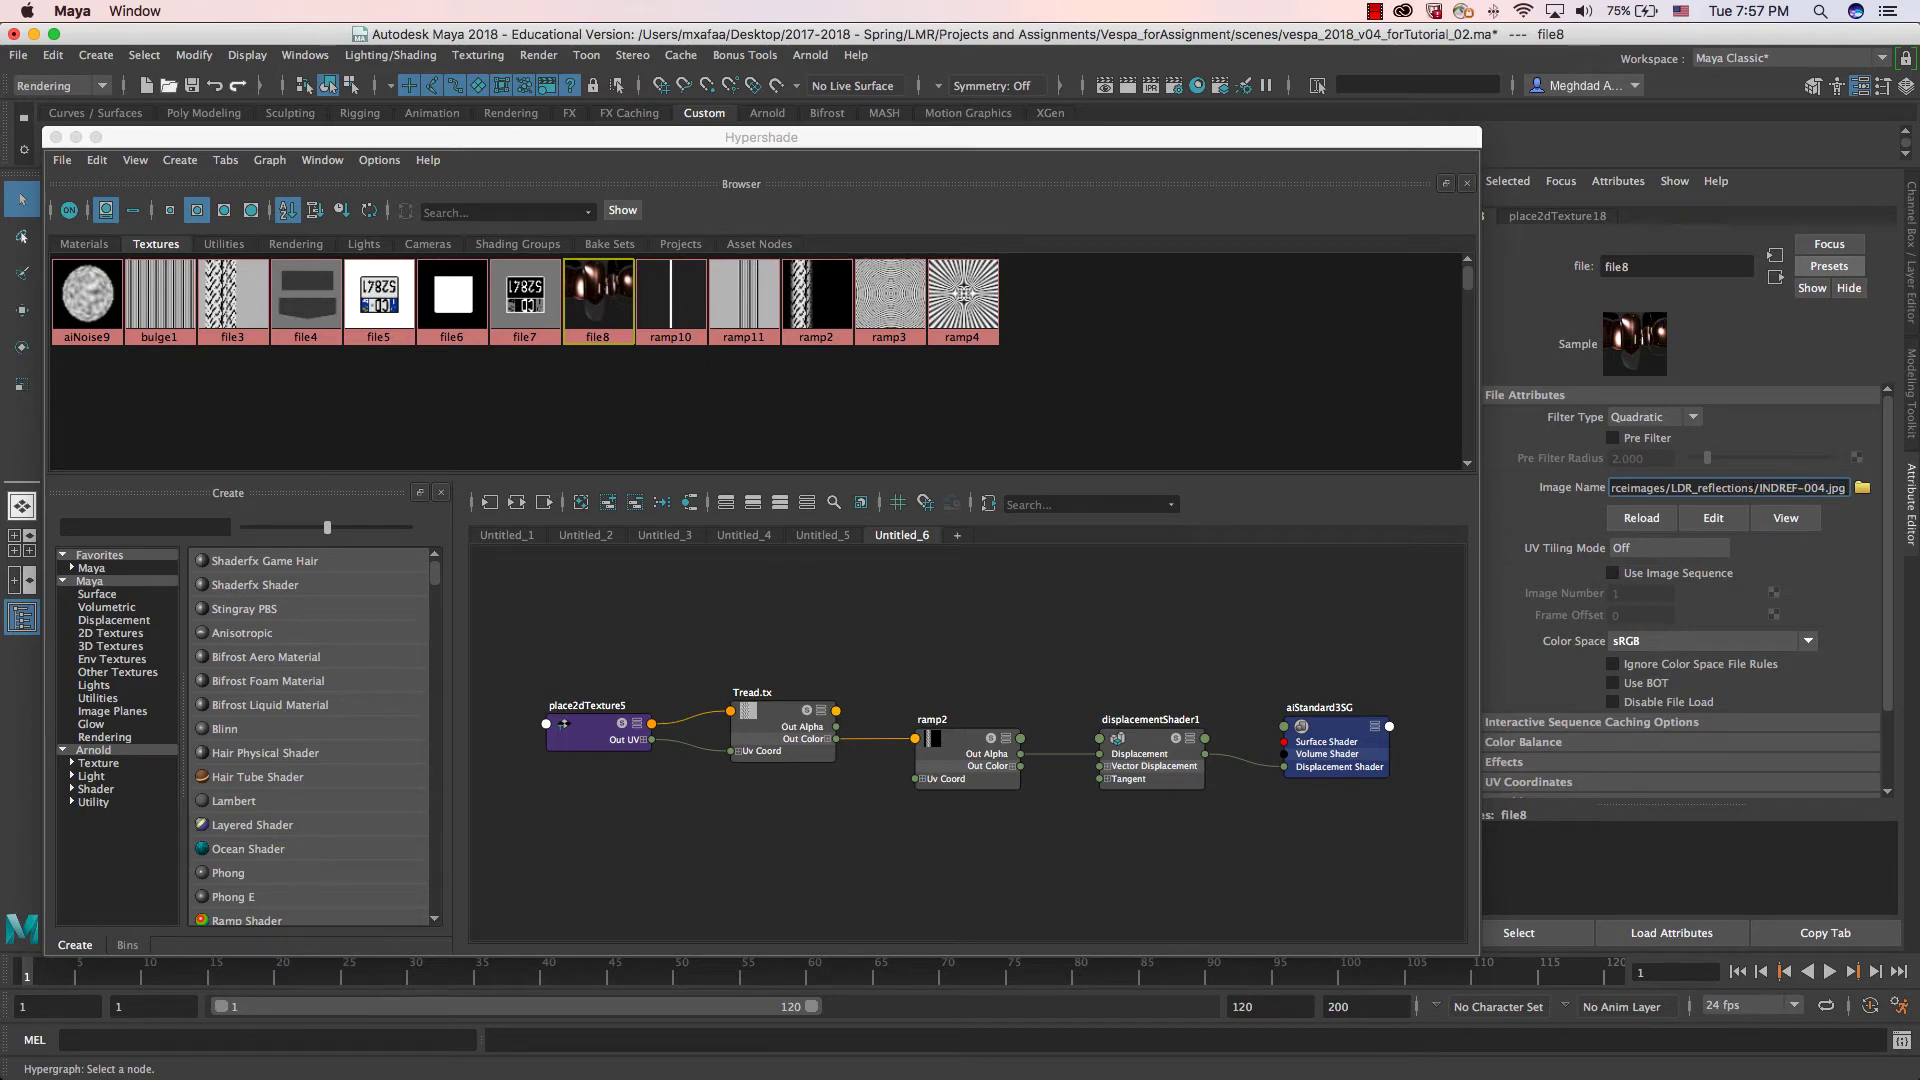
{"action": "left_click_drag", "start_coordinate": [1761, 488], "coordinate": [1490, 480]}
{"action": "key", "text": "super+v"}
{"action": "key", "text": "super+z"}
{"action": "key", "text": "super+z"}
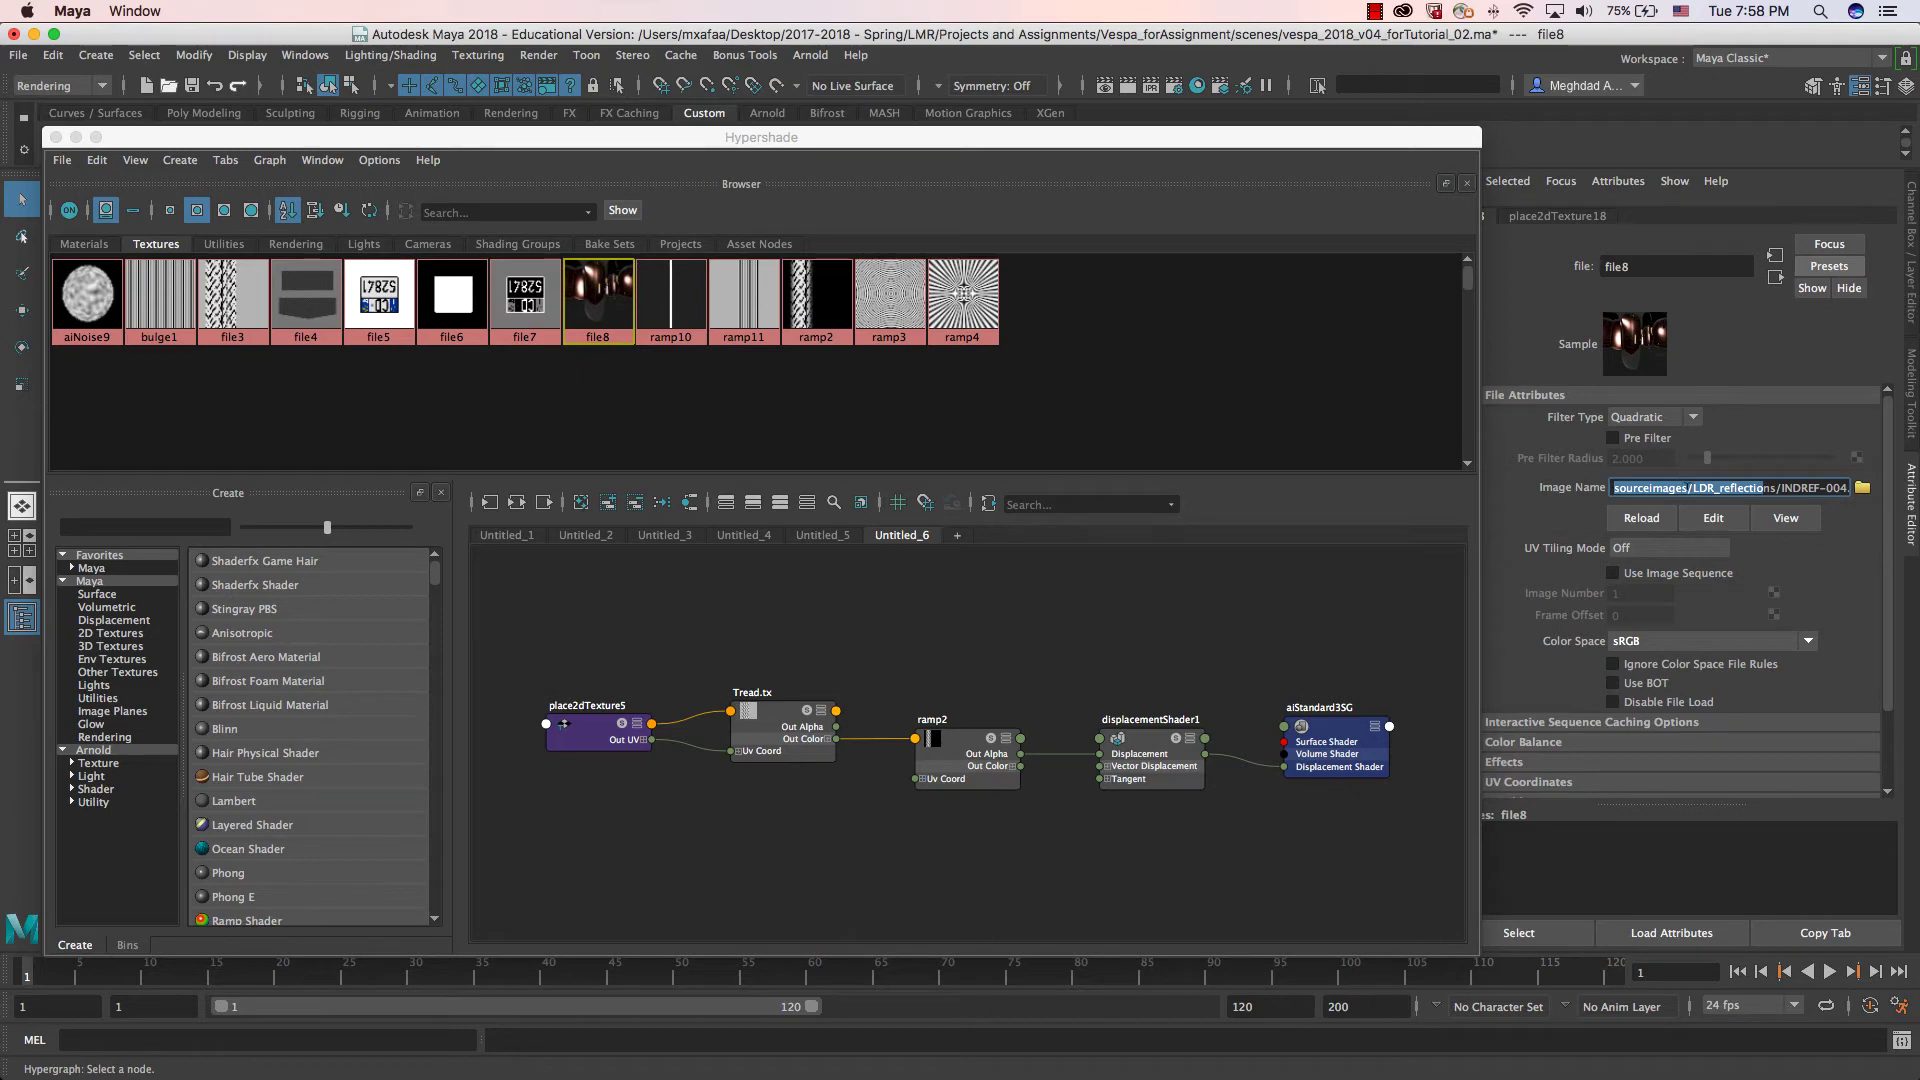
Step: Move the Hypershade off the viewport and highlight sourceimages in the file8 texture's Image Name
{"action": "left_click", "coordinate": [1643, 487]}
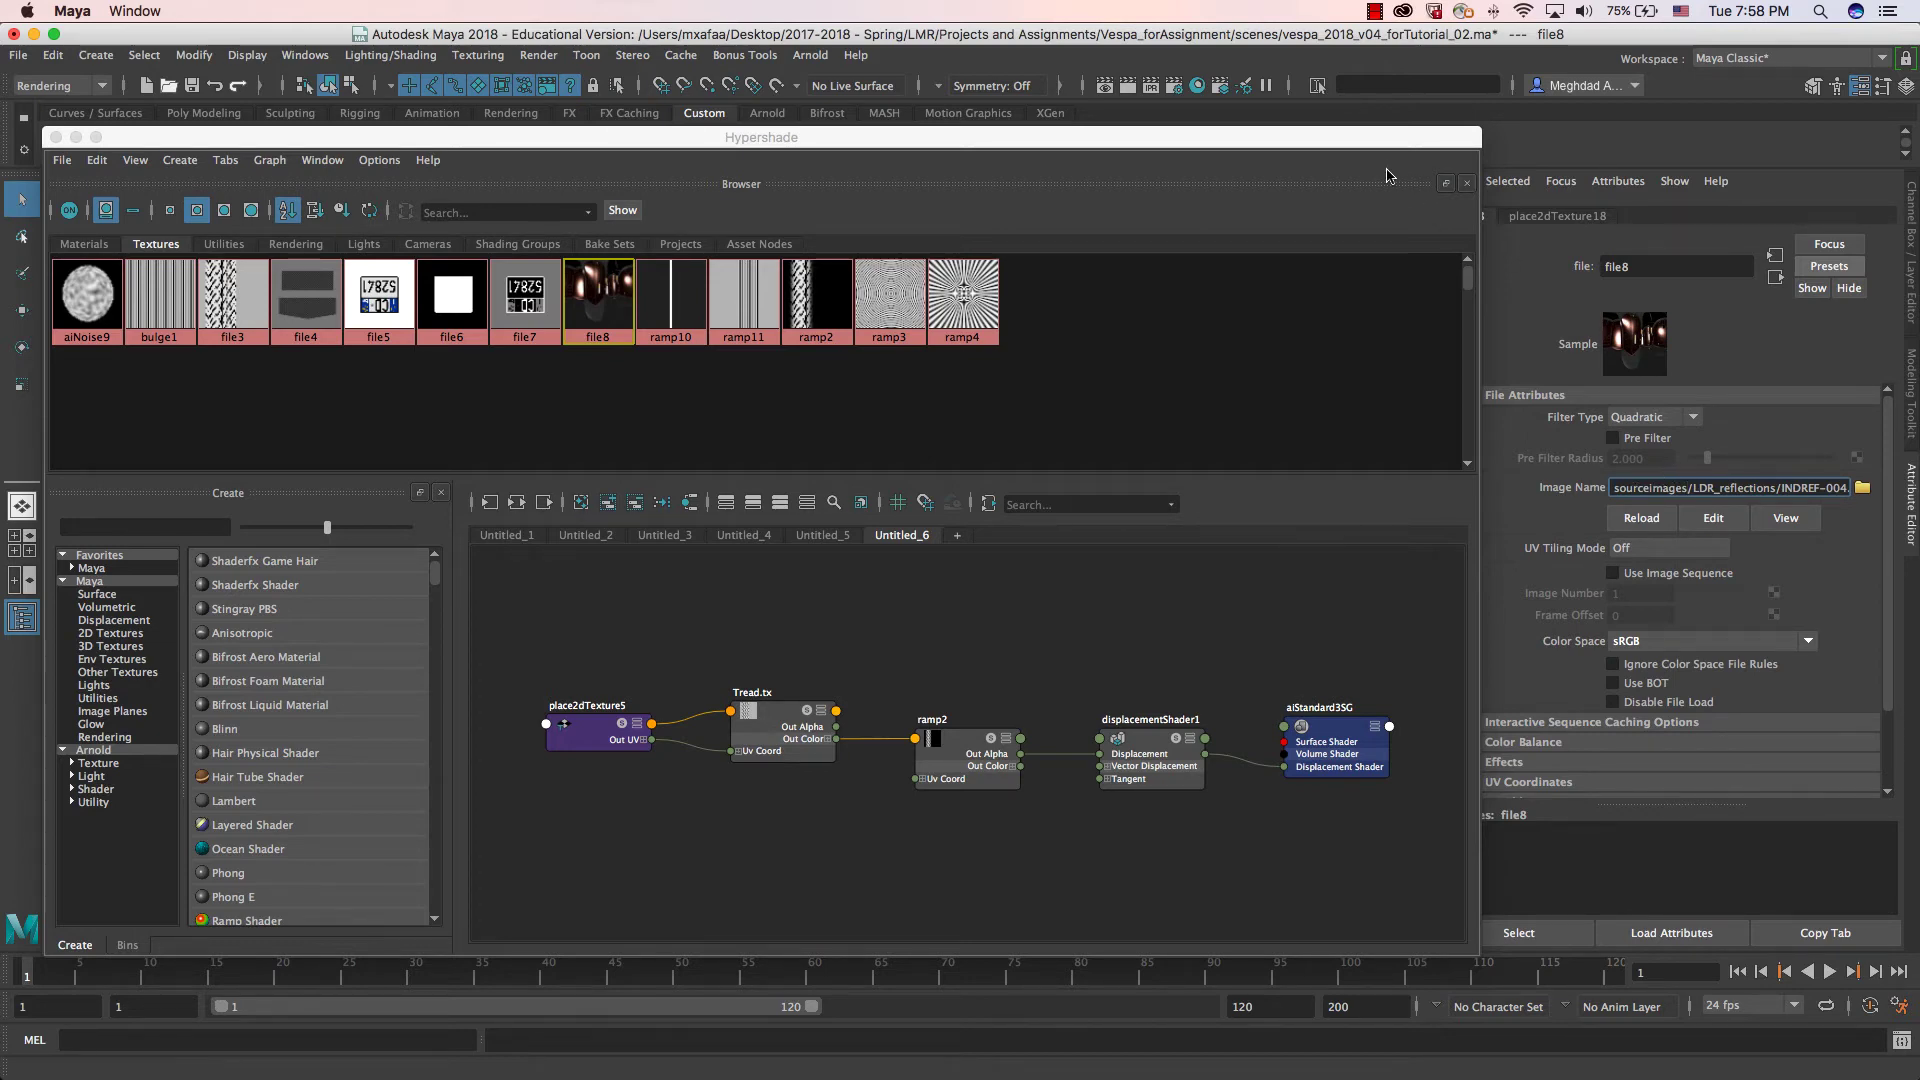
{"action": "left_click_drag", "start_coordinate": [1389, 137], "coordinate": [724, 219]}
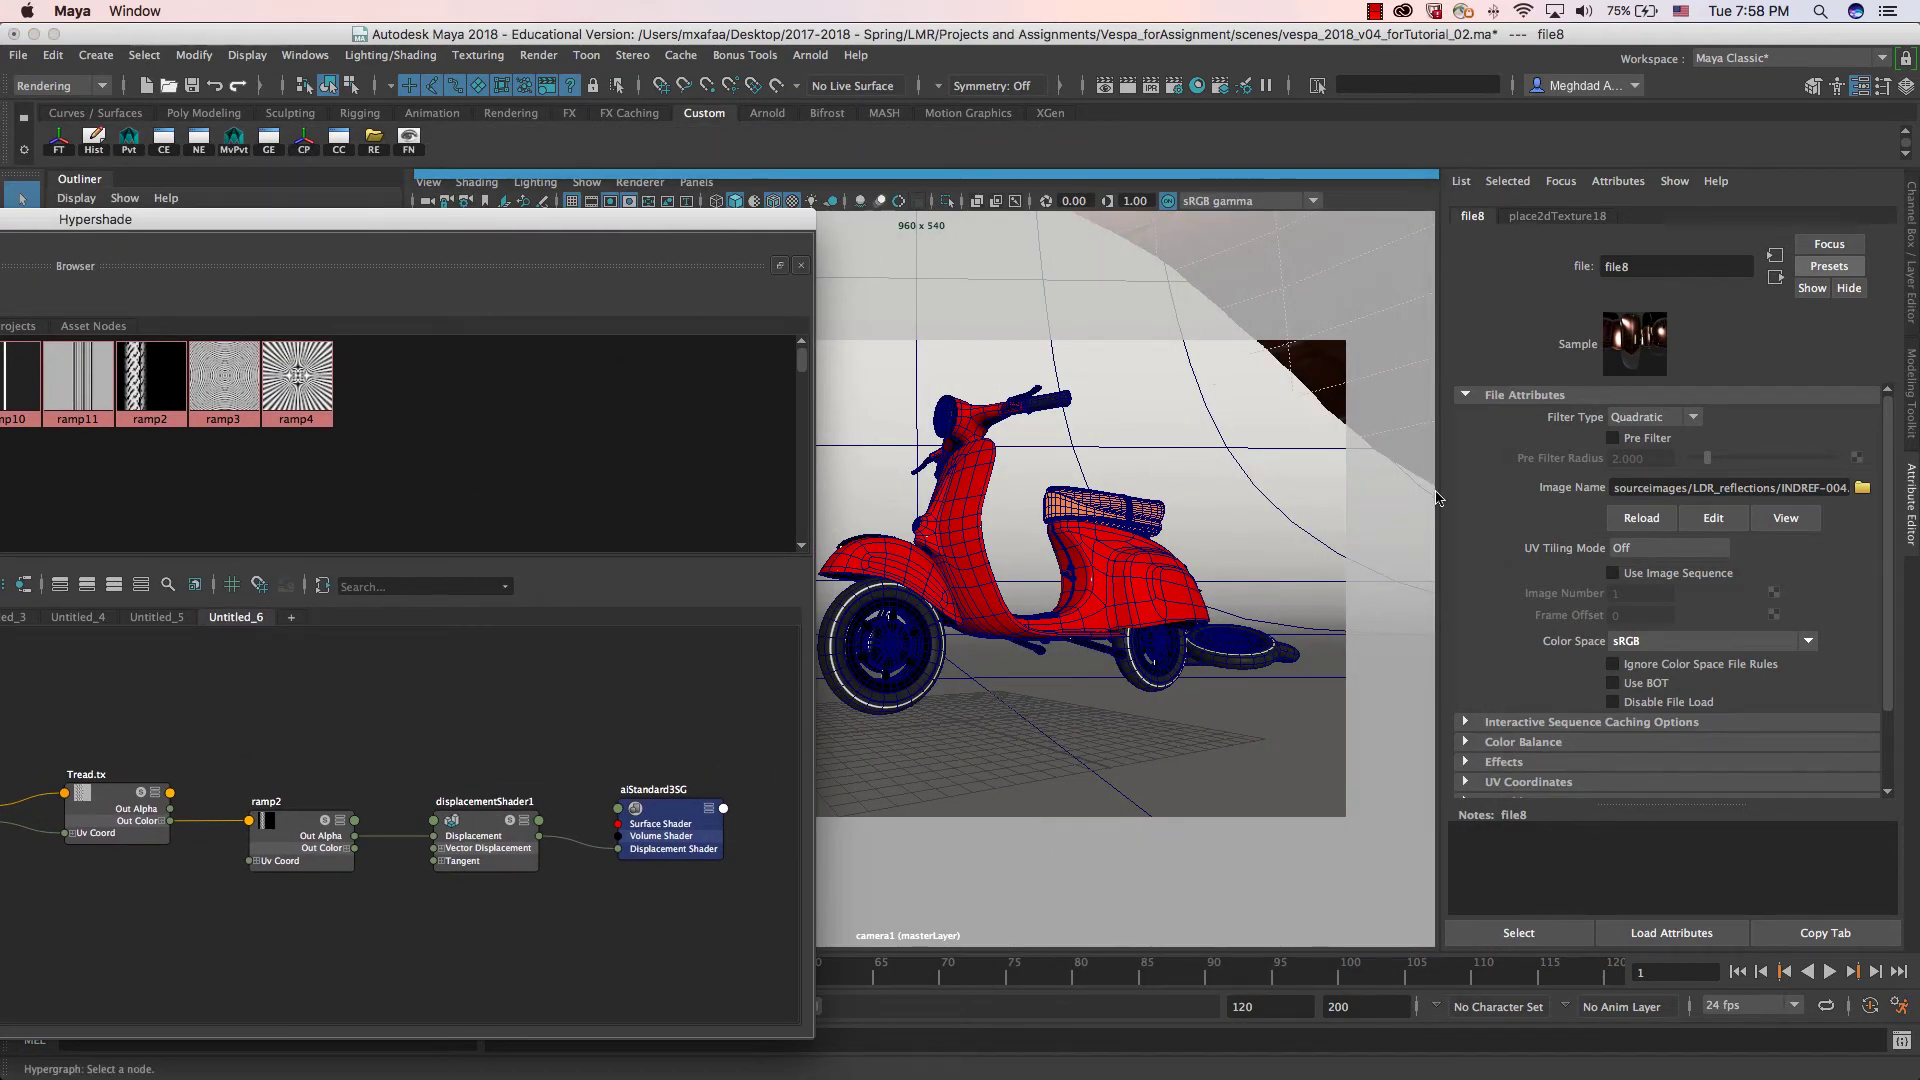
{"action": "double_click", "coordinate": [1654, 488]}
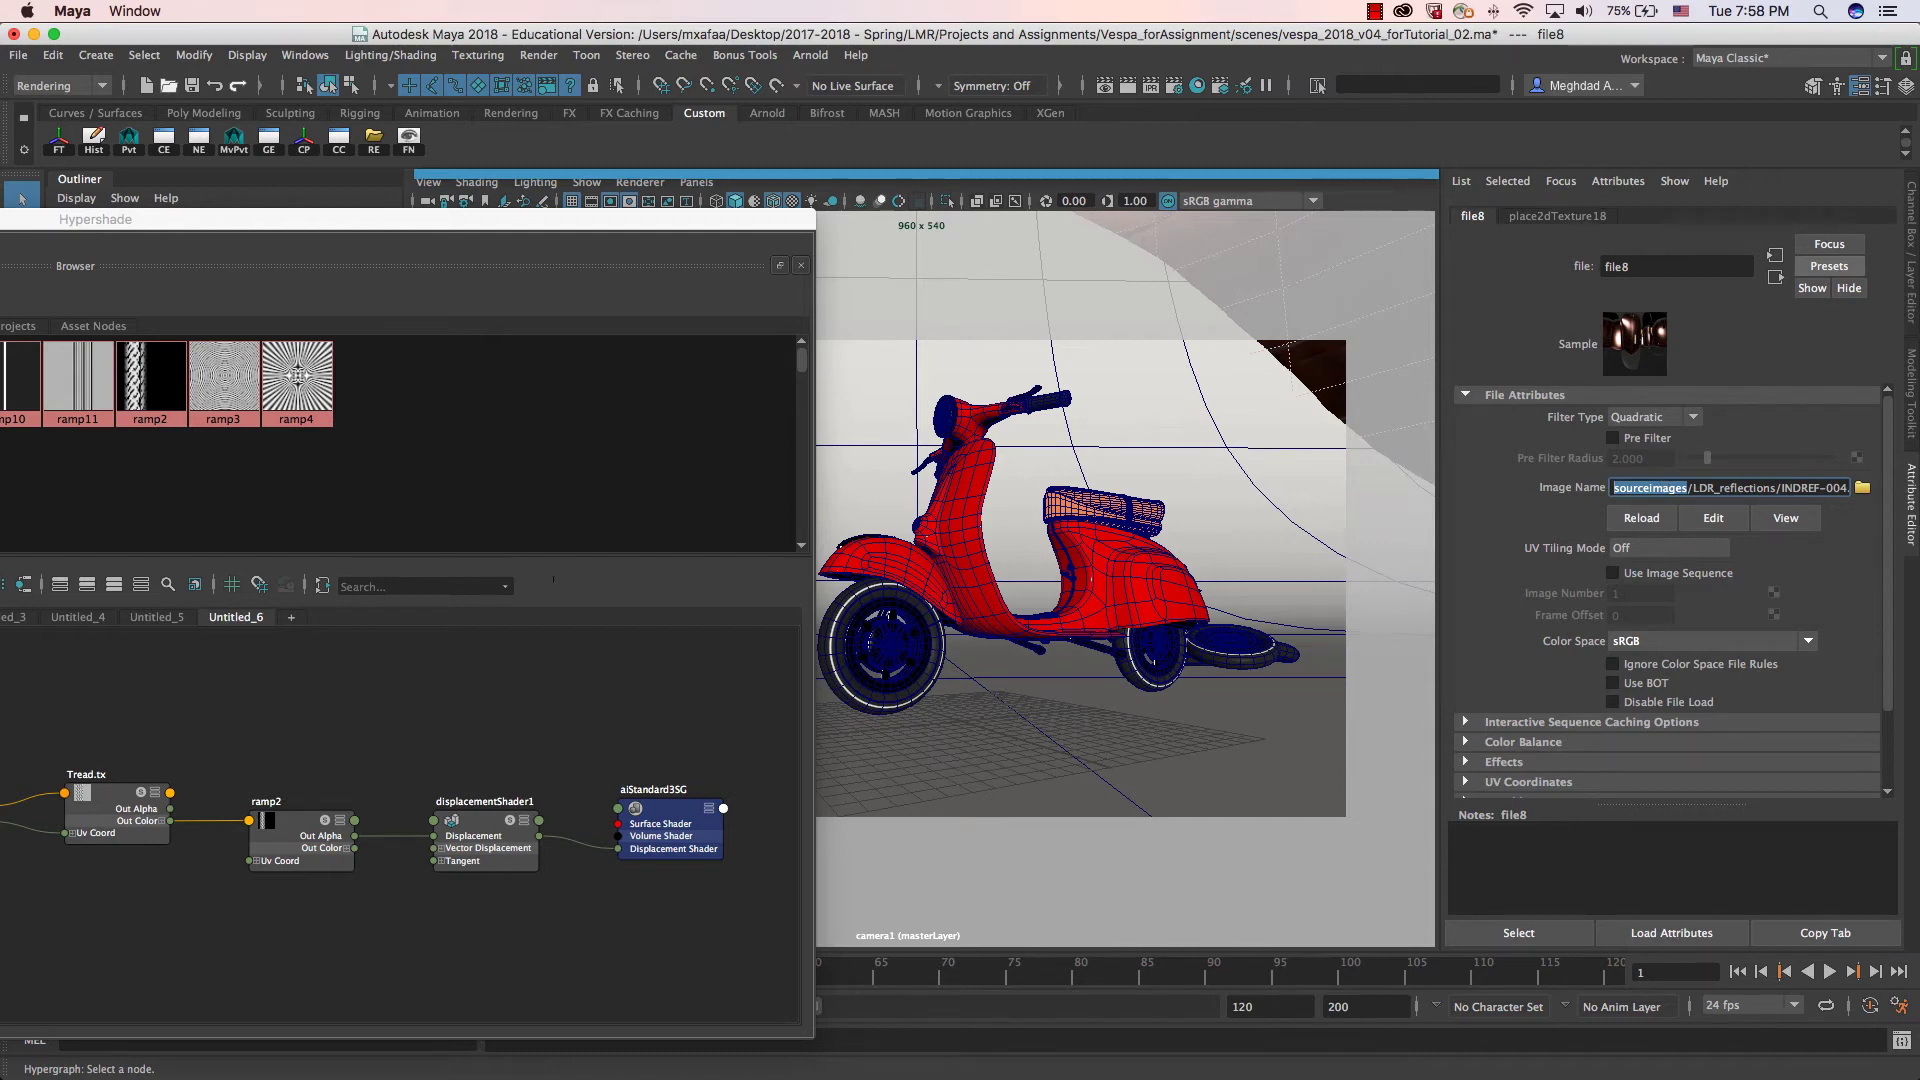
Step: Switch to Finder and examine the Vespa project's sourceimages folder alongside the sourceimages part of the file8 texture's Image Name
{"action": "left_click_drag", "start_coordinate": [0, 460], "coordinate": [1305, 421]}
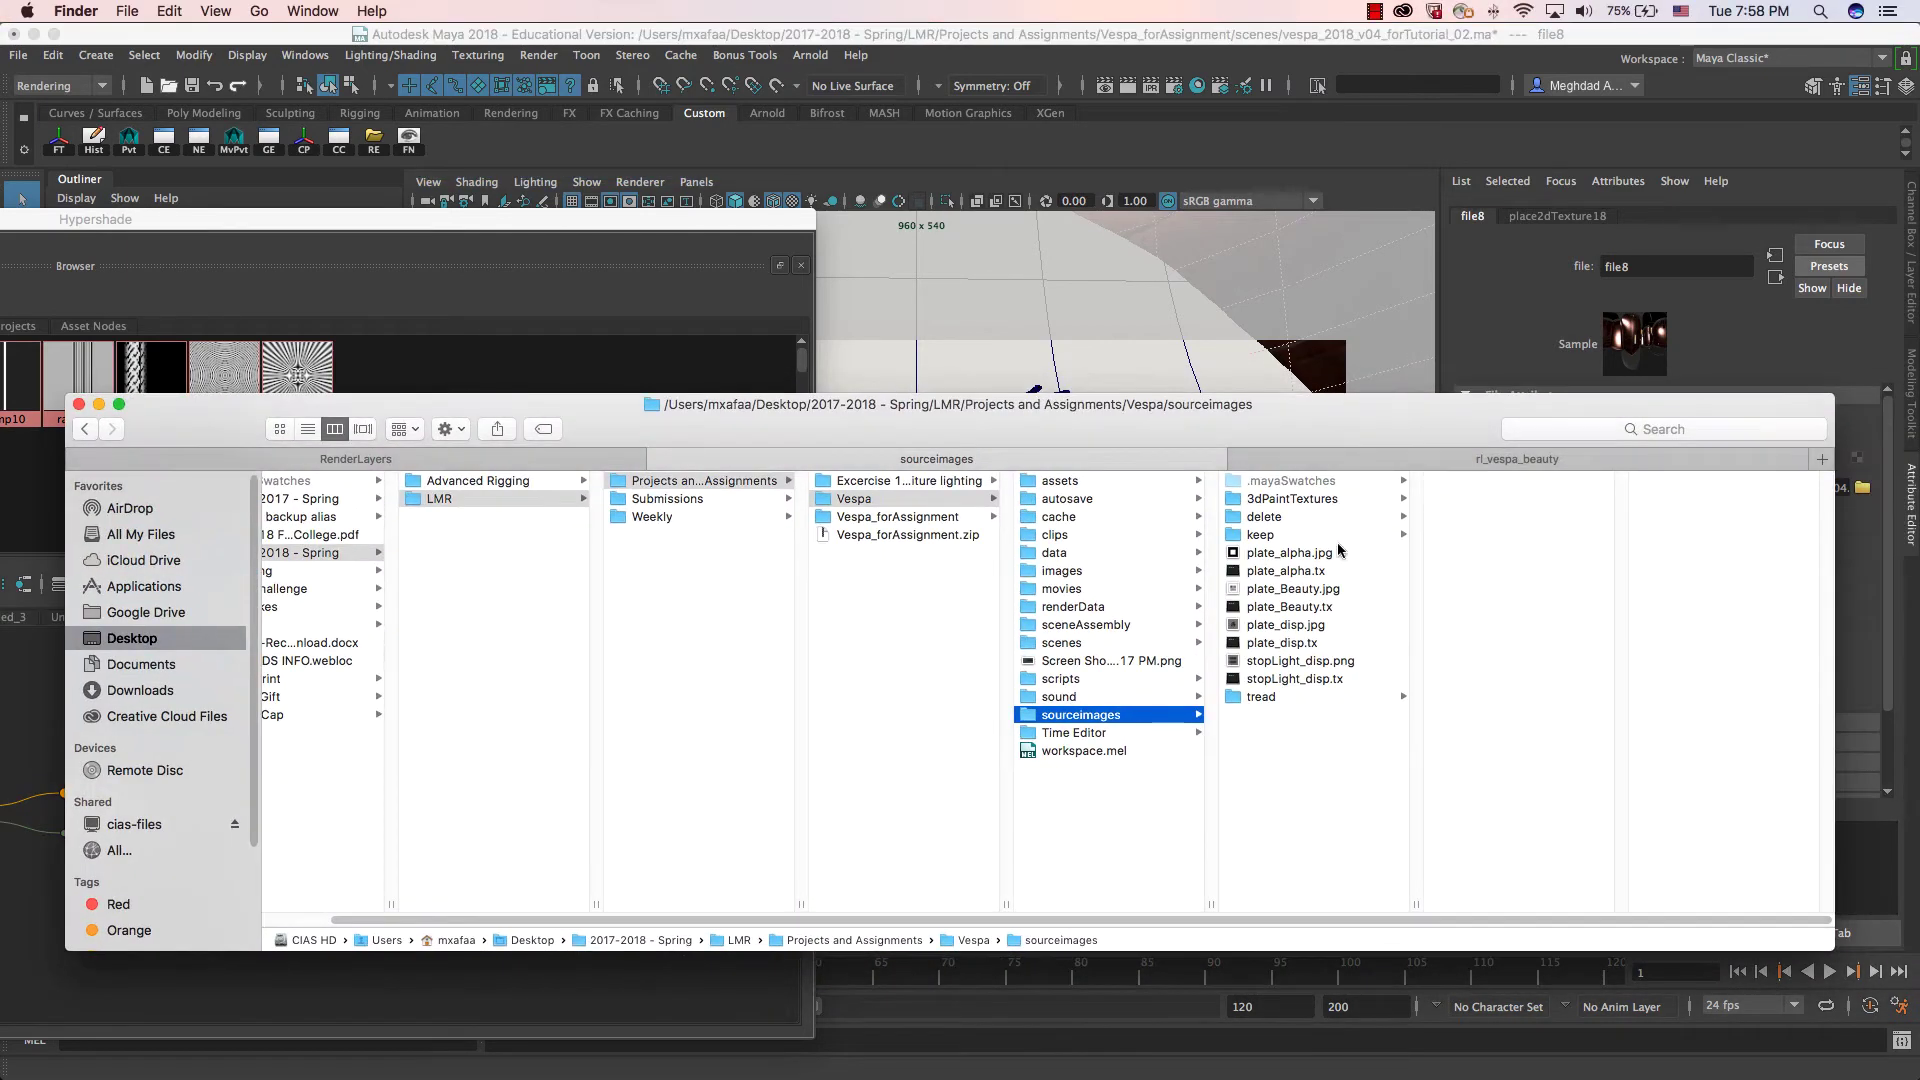
{"action": "left_click", "coordinate": [1082, 716]}
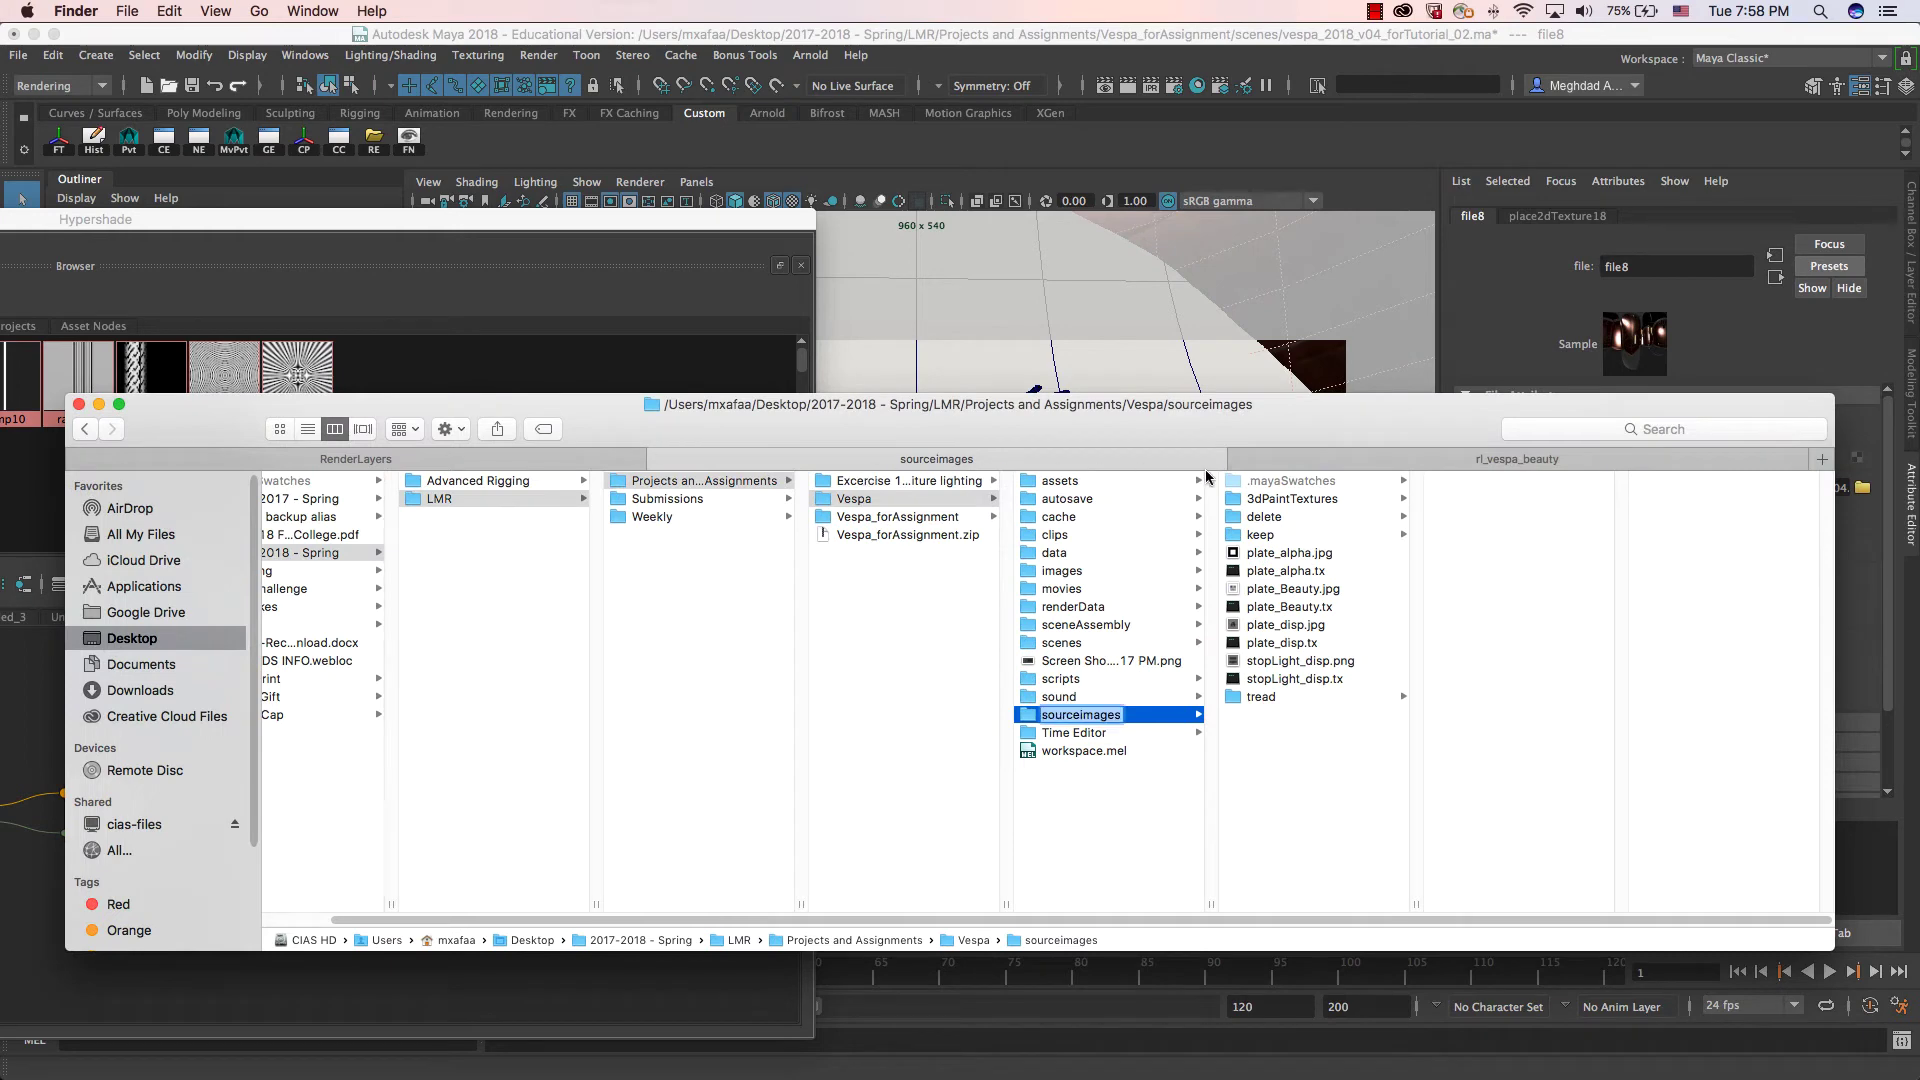
{"action": "left_click", "coordinate": [958, 427]}
{"action": "left_click_drag", "start_coordinate": [667, 408], "coordinate": [681, 384]}
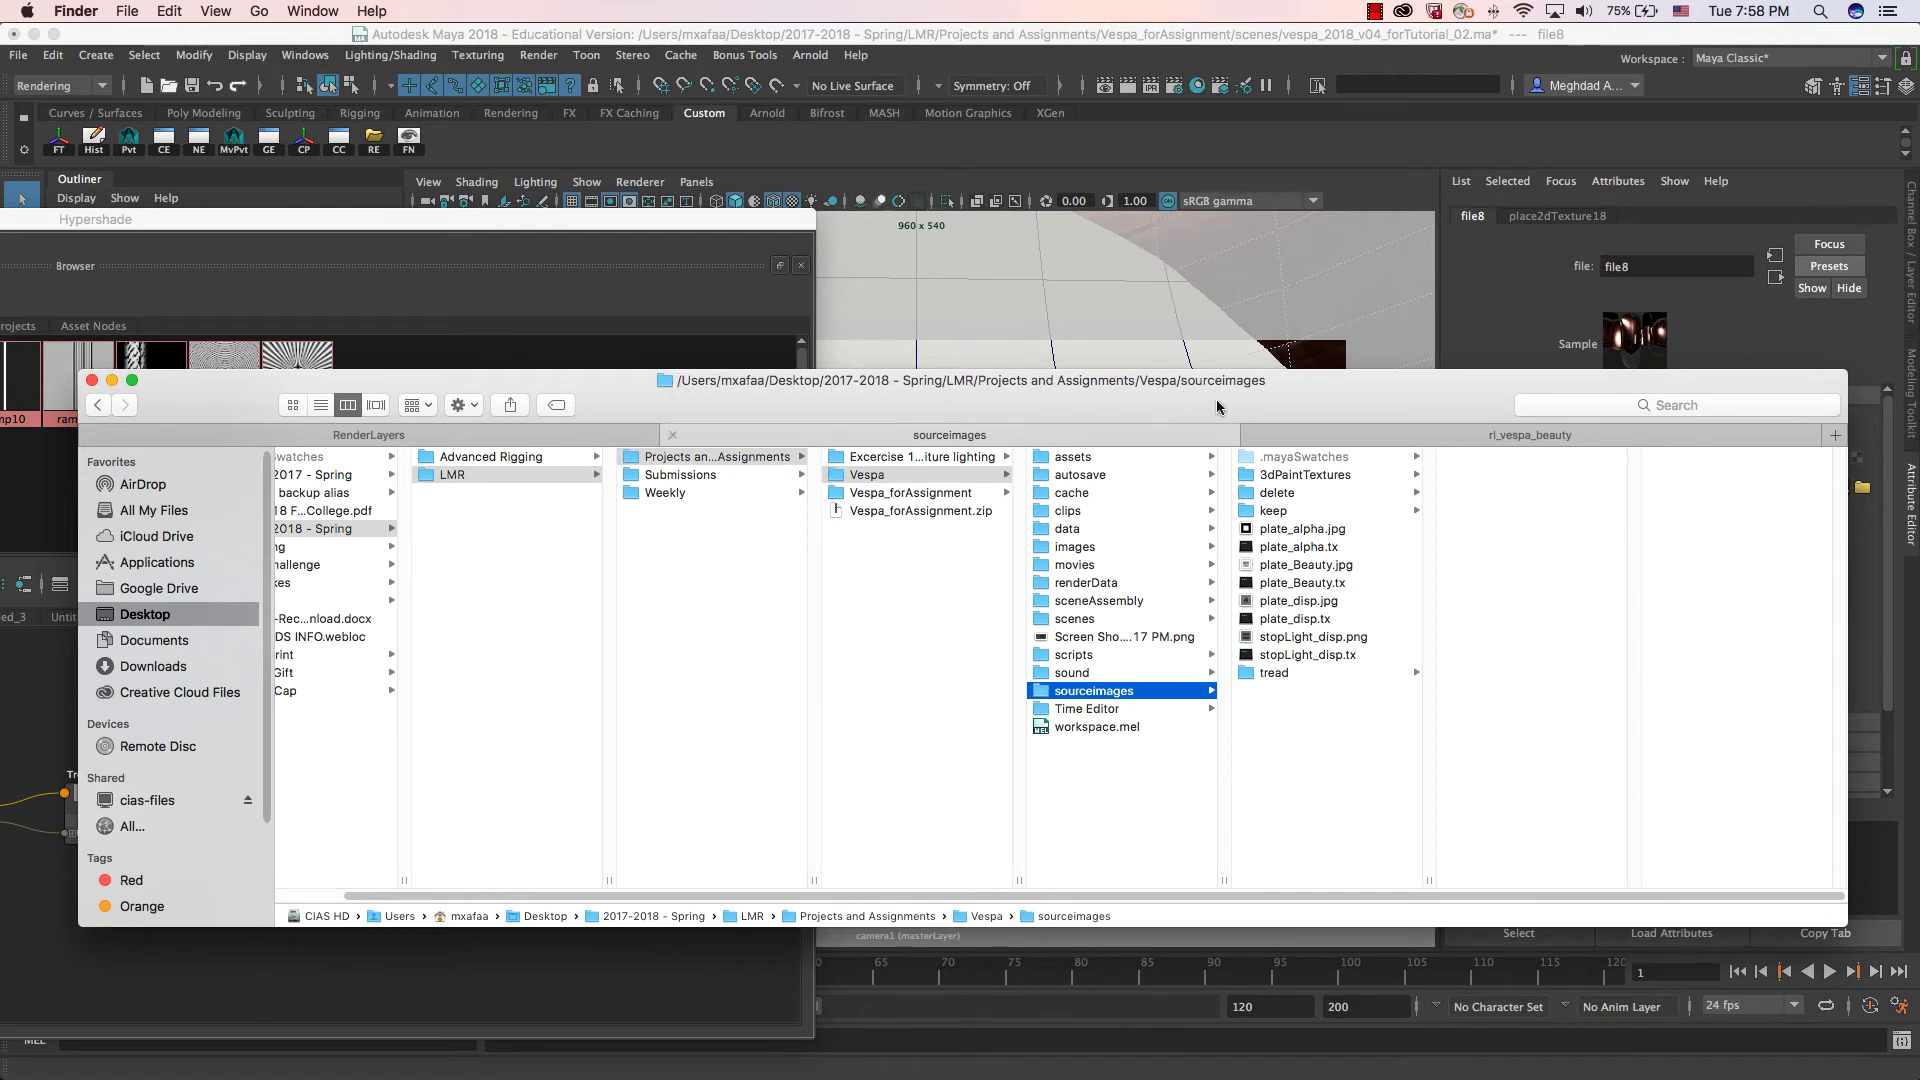
{"action": "left_click_drag", "start_coordinate": [1299, 396], "coordinate": [772, 420]}
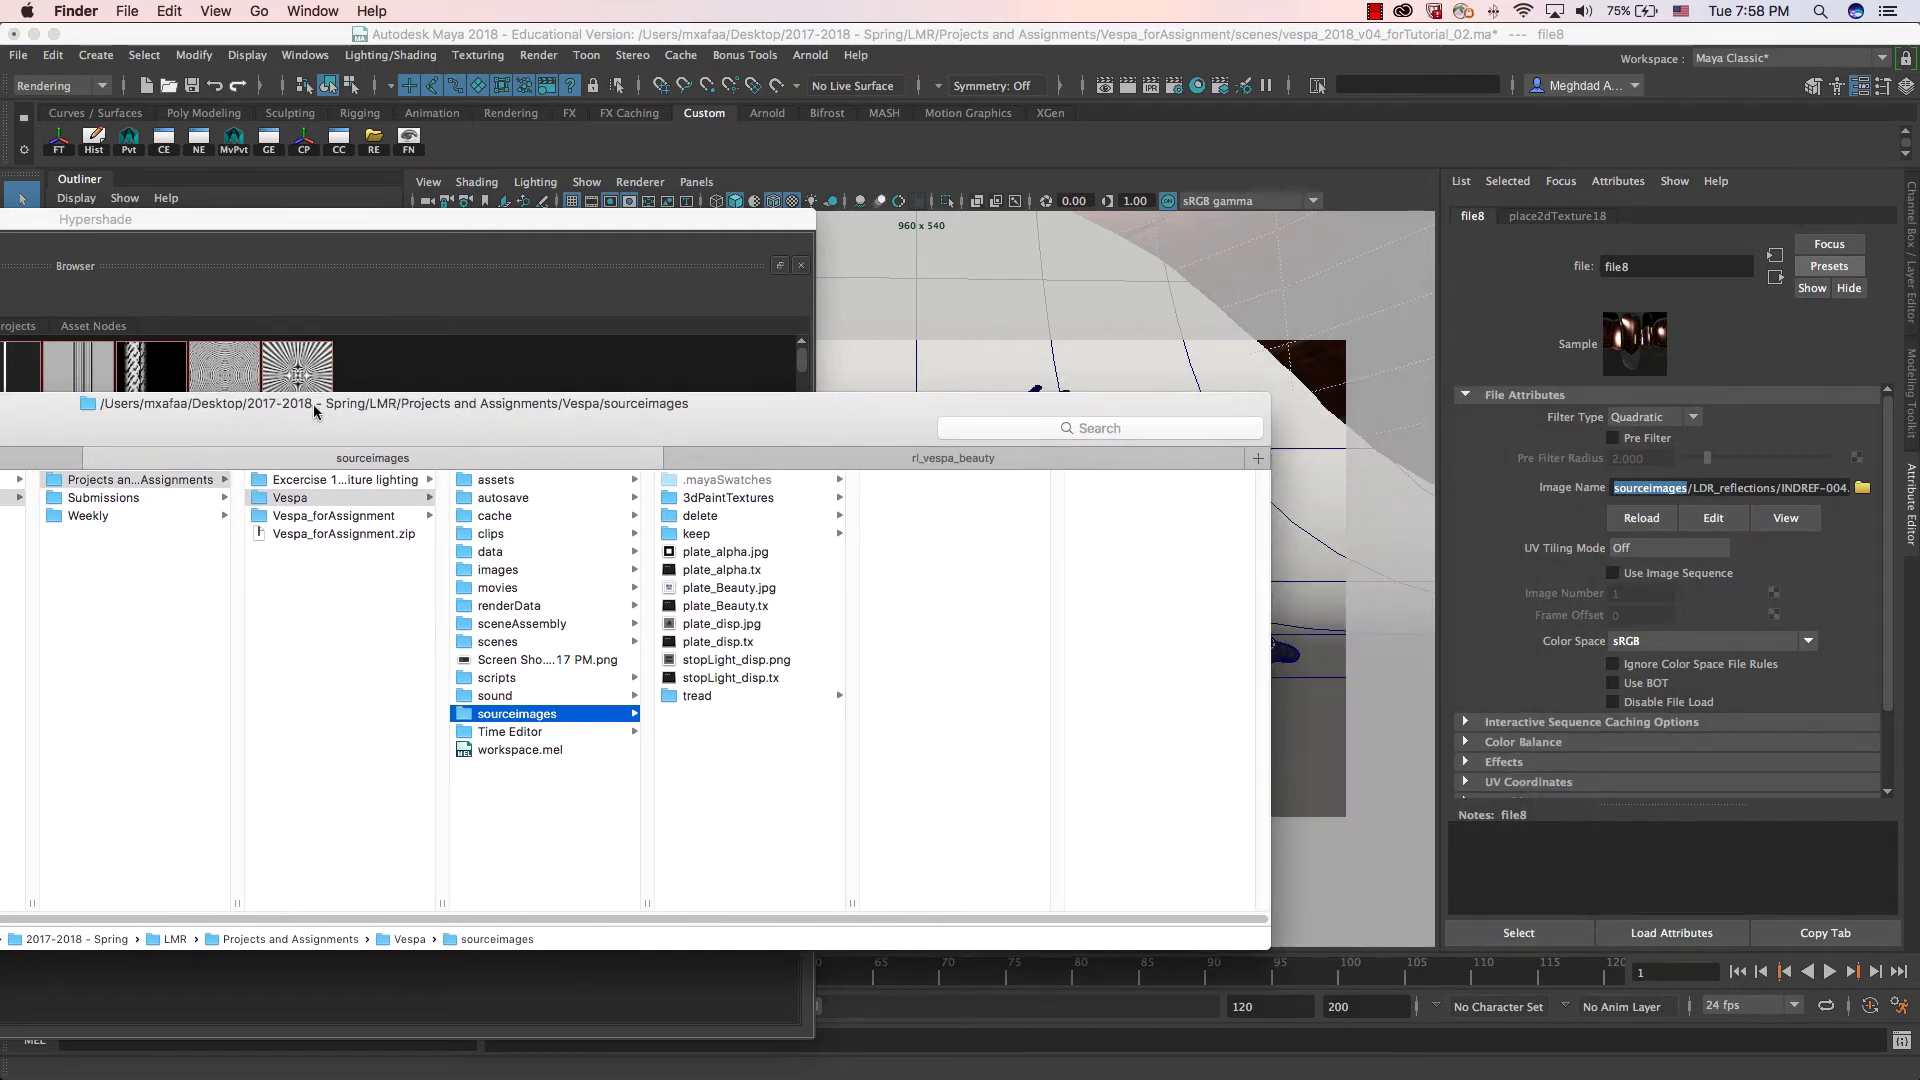
{"action": "left_click_drag", "start_coordinate": [292, 403], "coordinate": [452, 405]}
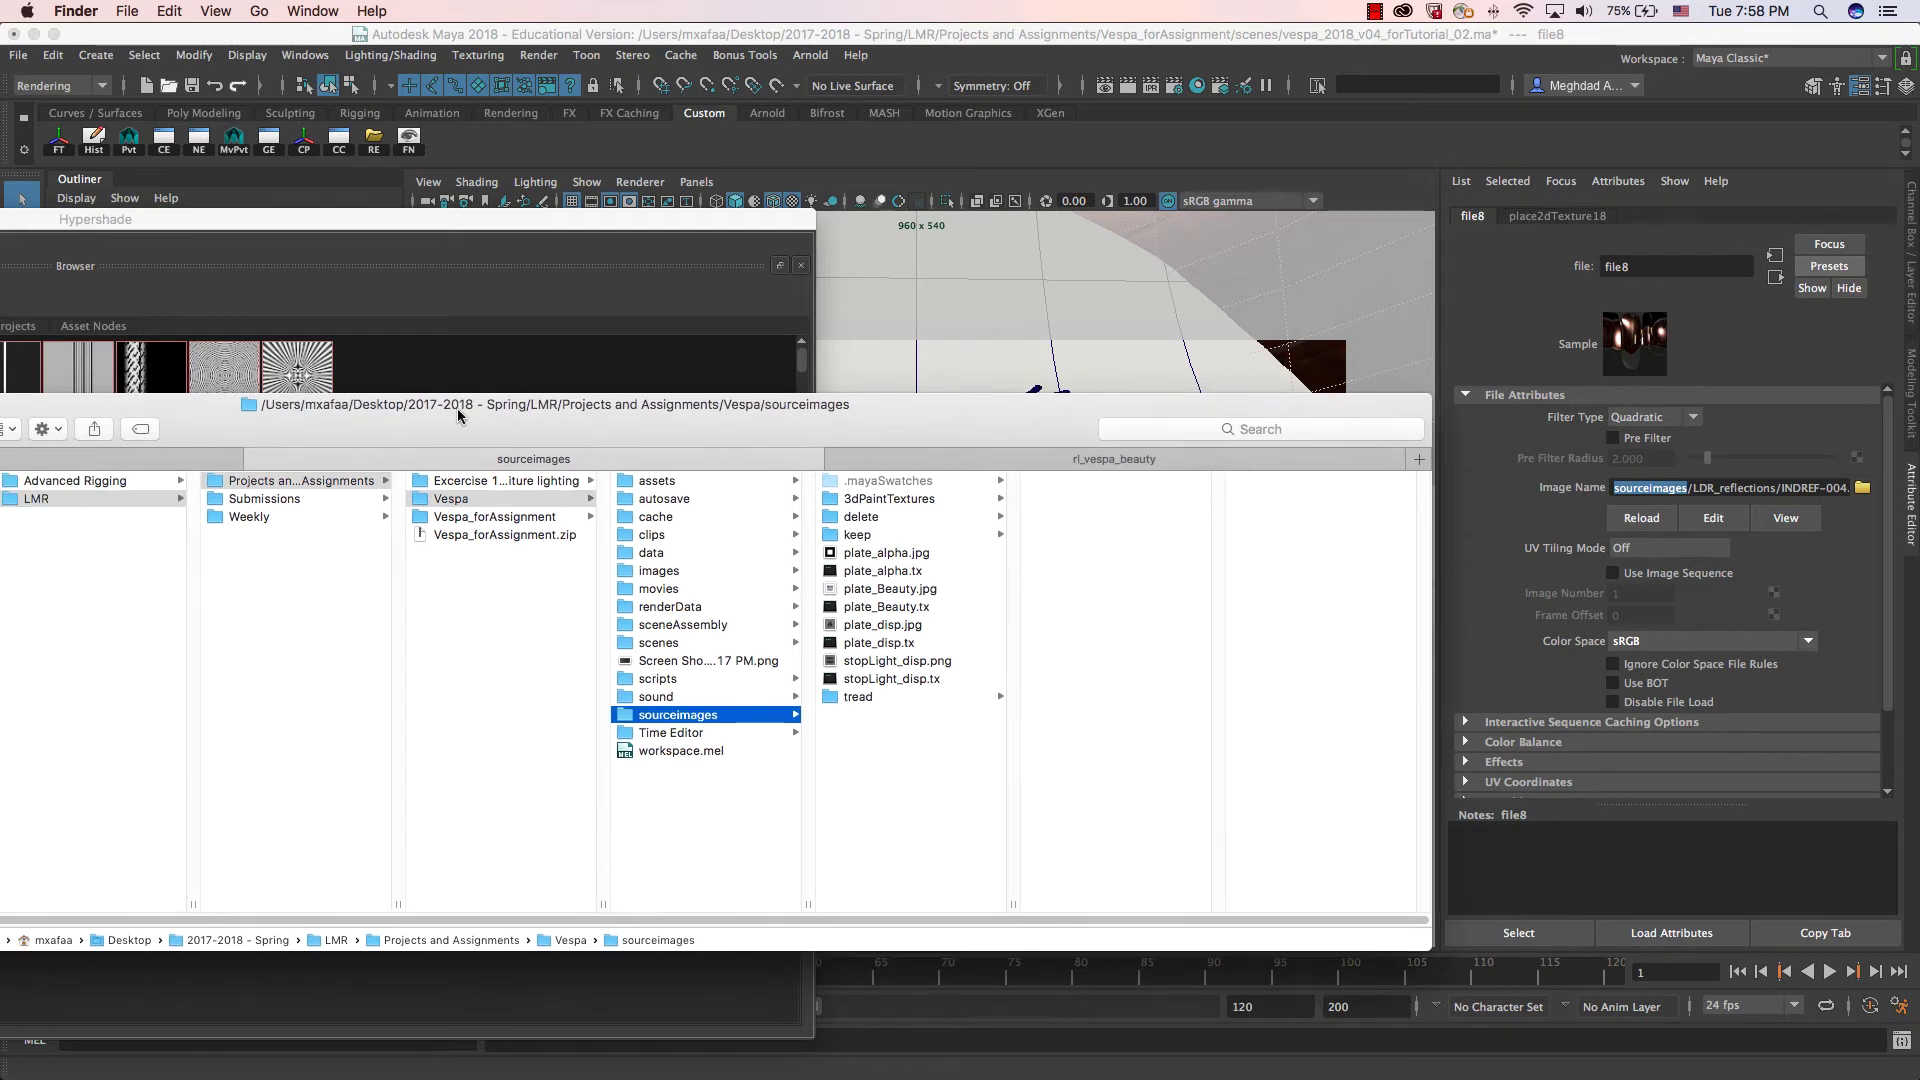
{"action": "double_click", "coordinate": [960, 417]}
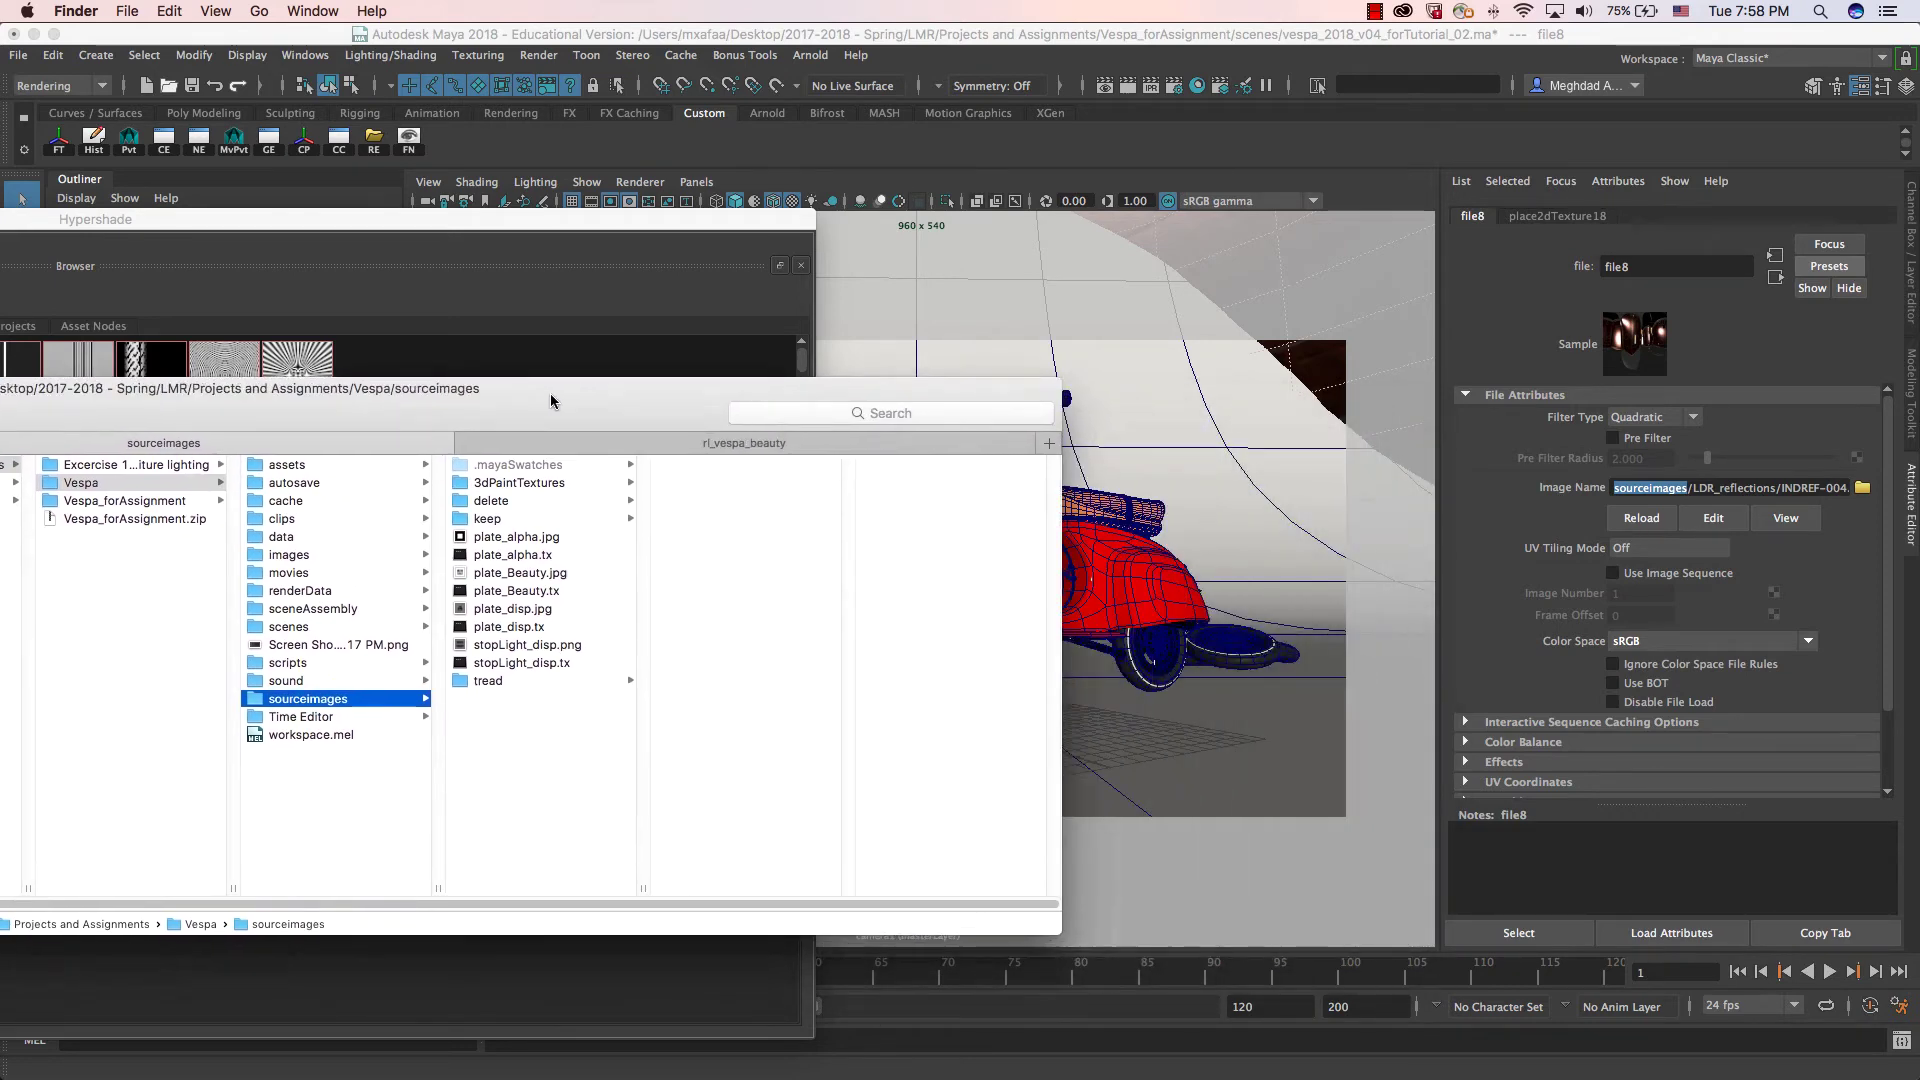
Step: Switch back to Maya's Hypershade and examine the sourceimages part of the file4 texture's Image Name path
{"action": "double_click", "coordinate": [556, 220]}
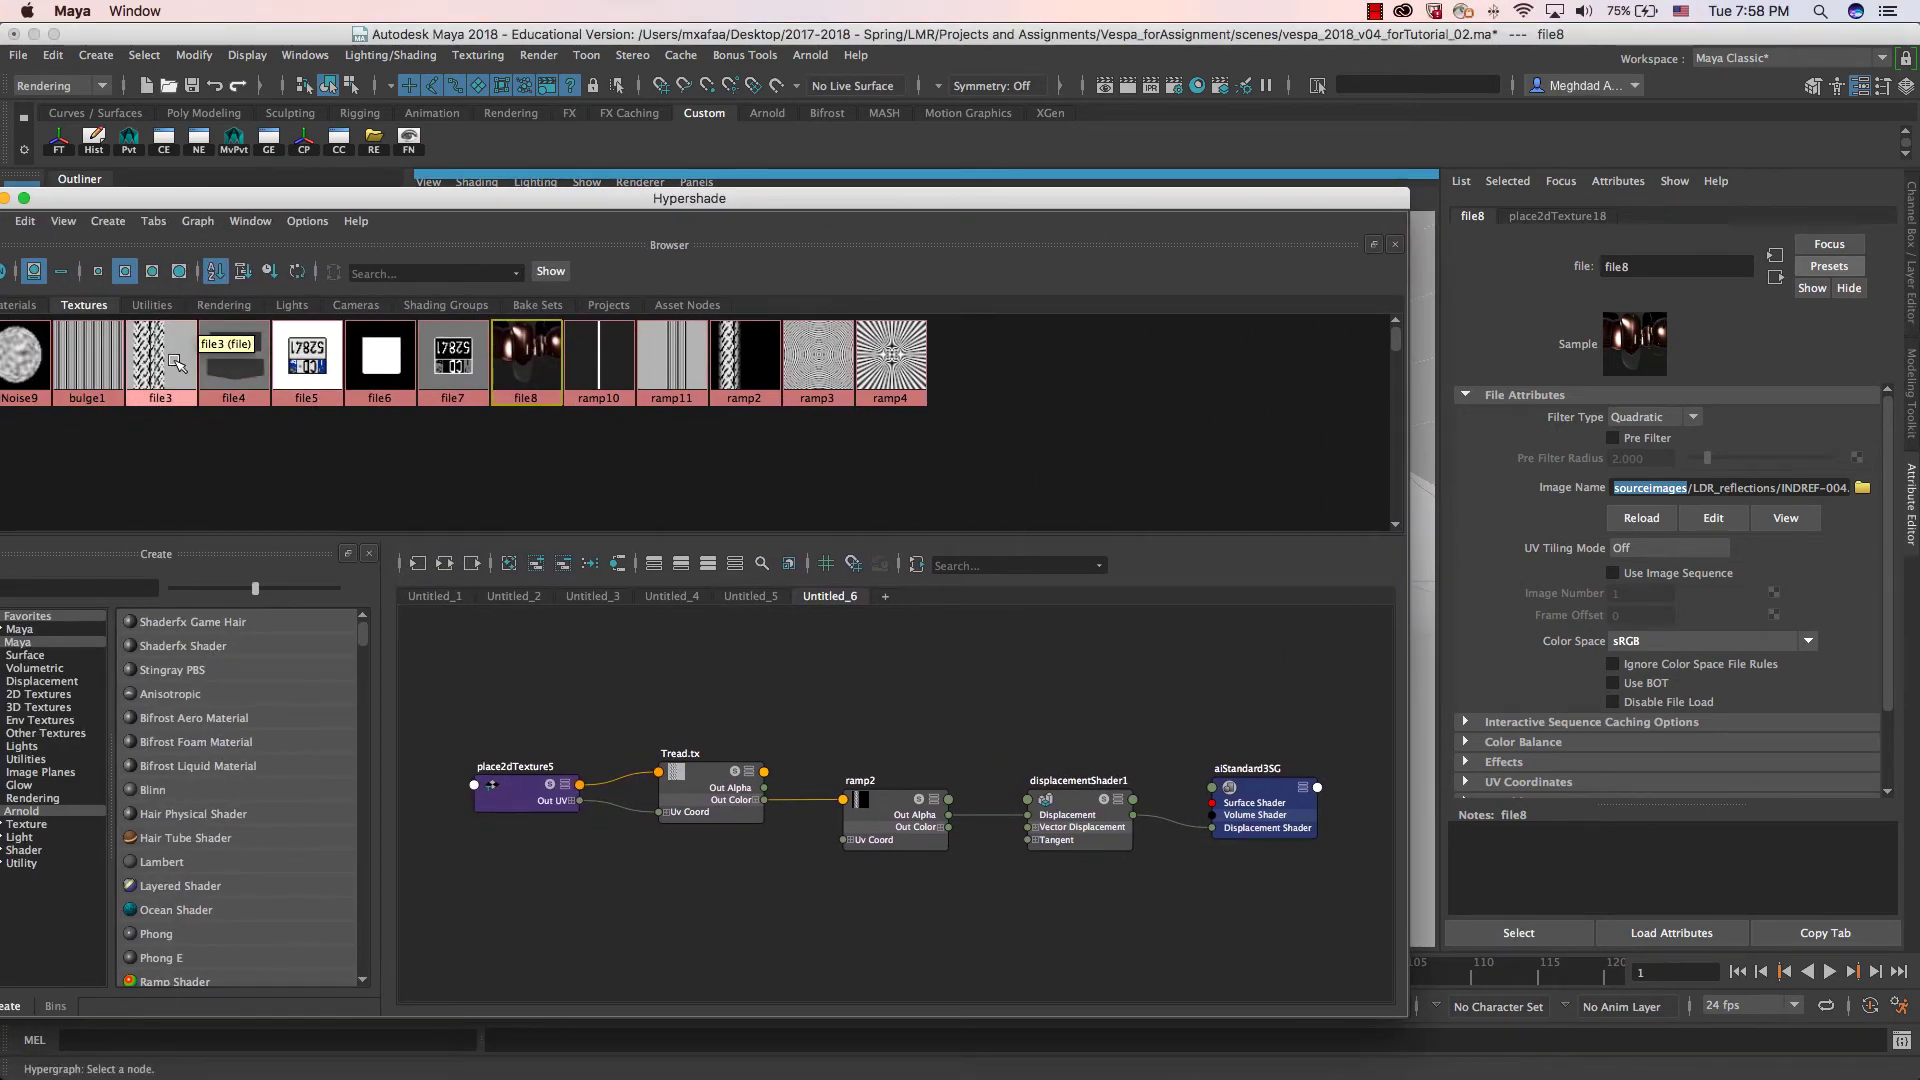
{"action": "left_click", "coordinate": [234, 355]}
{"action": "left_click_drag", "start_coordinate": [763, 207], "coordinate": [710, 201]}
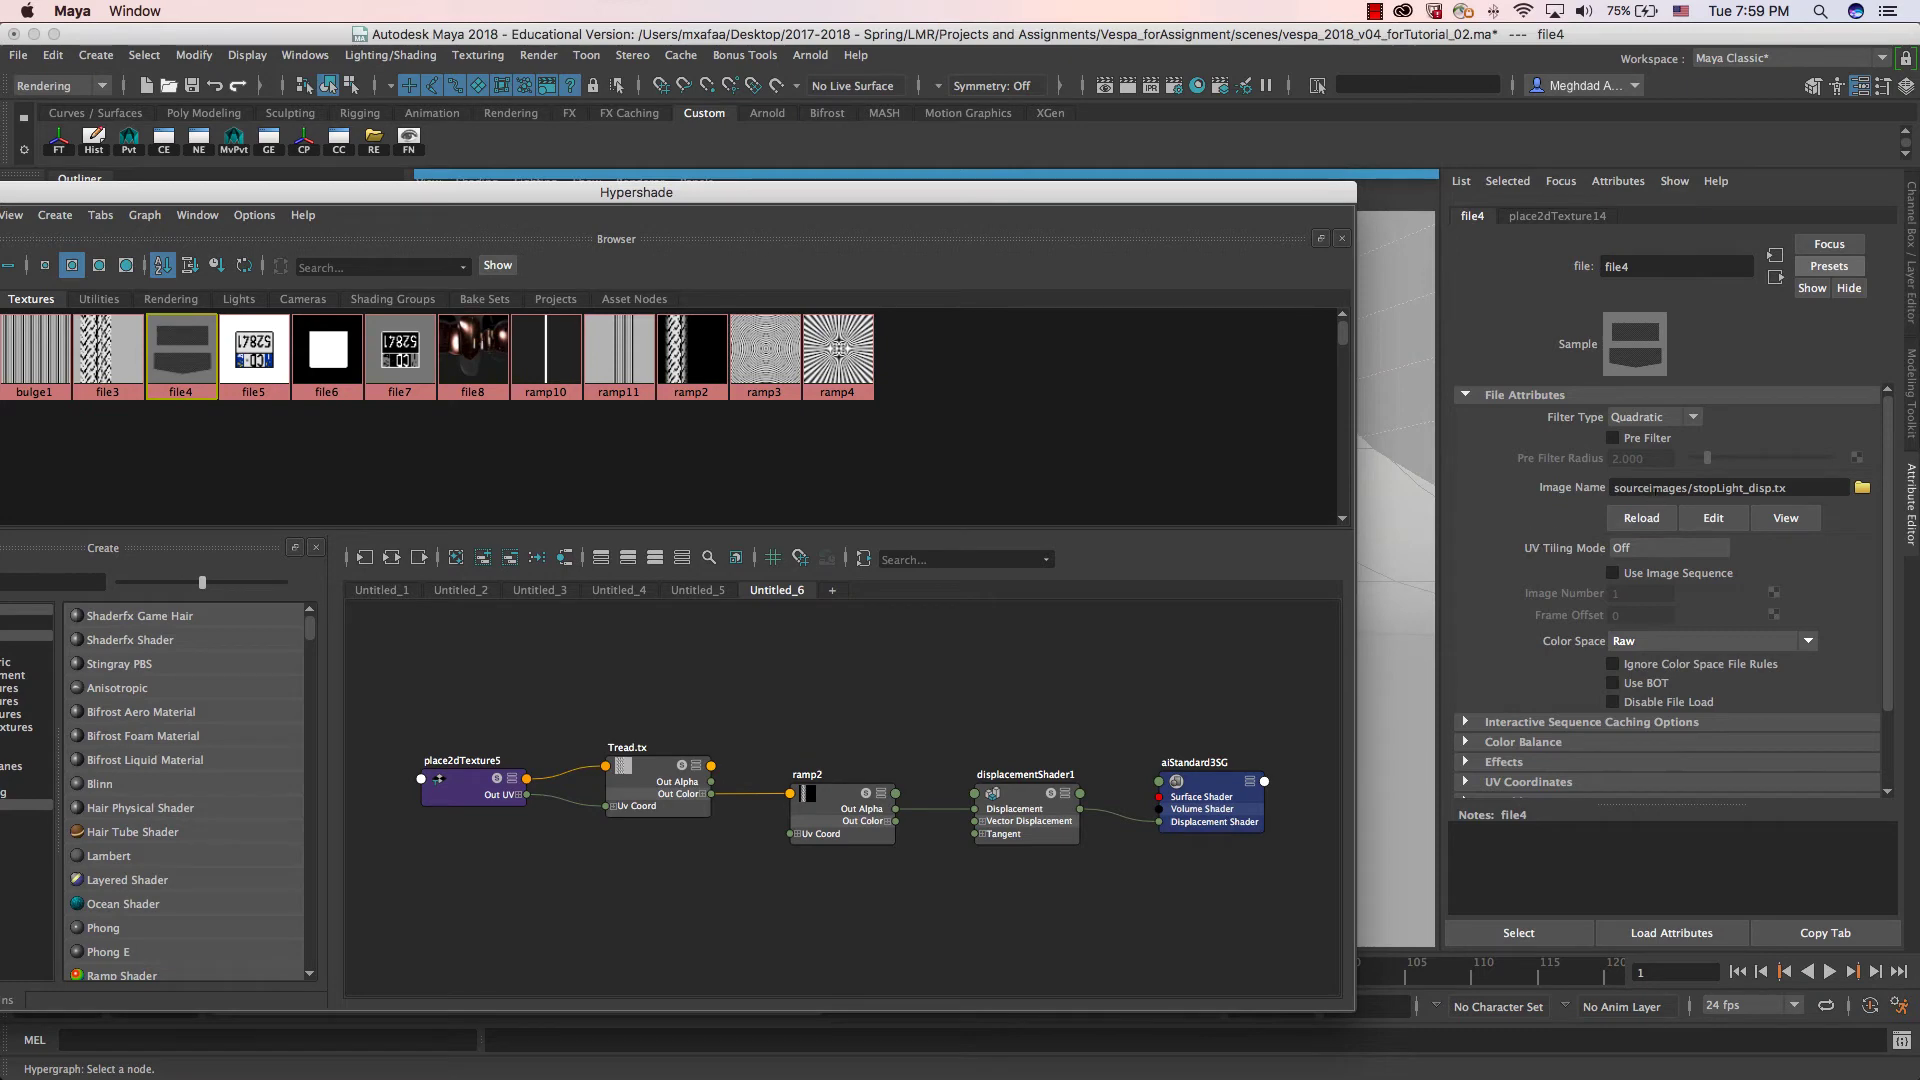
{"action": "left_click_drag", "start_coordinate": [1613, 488], "coordinate": [1688, 490]}
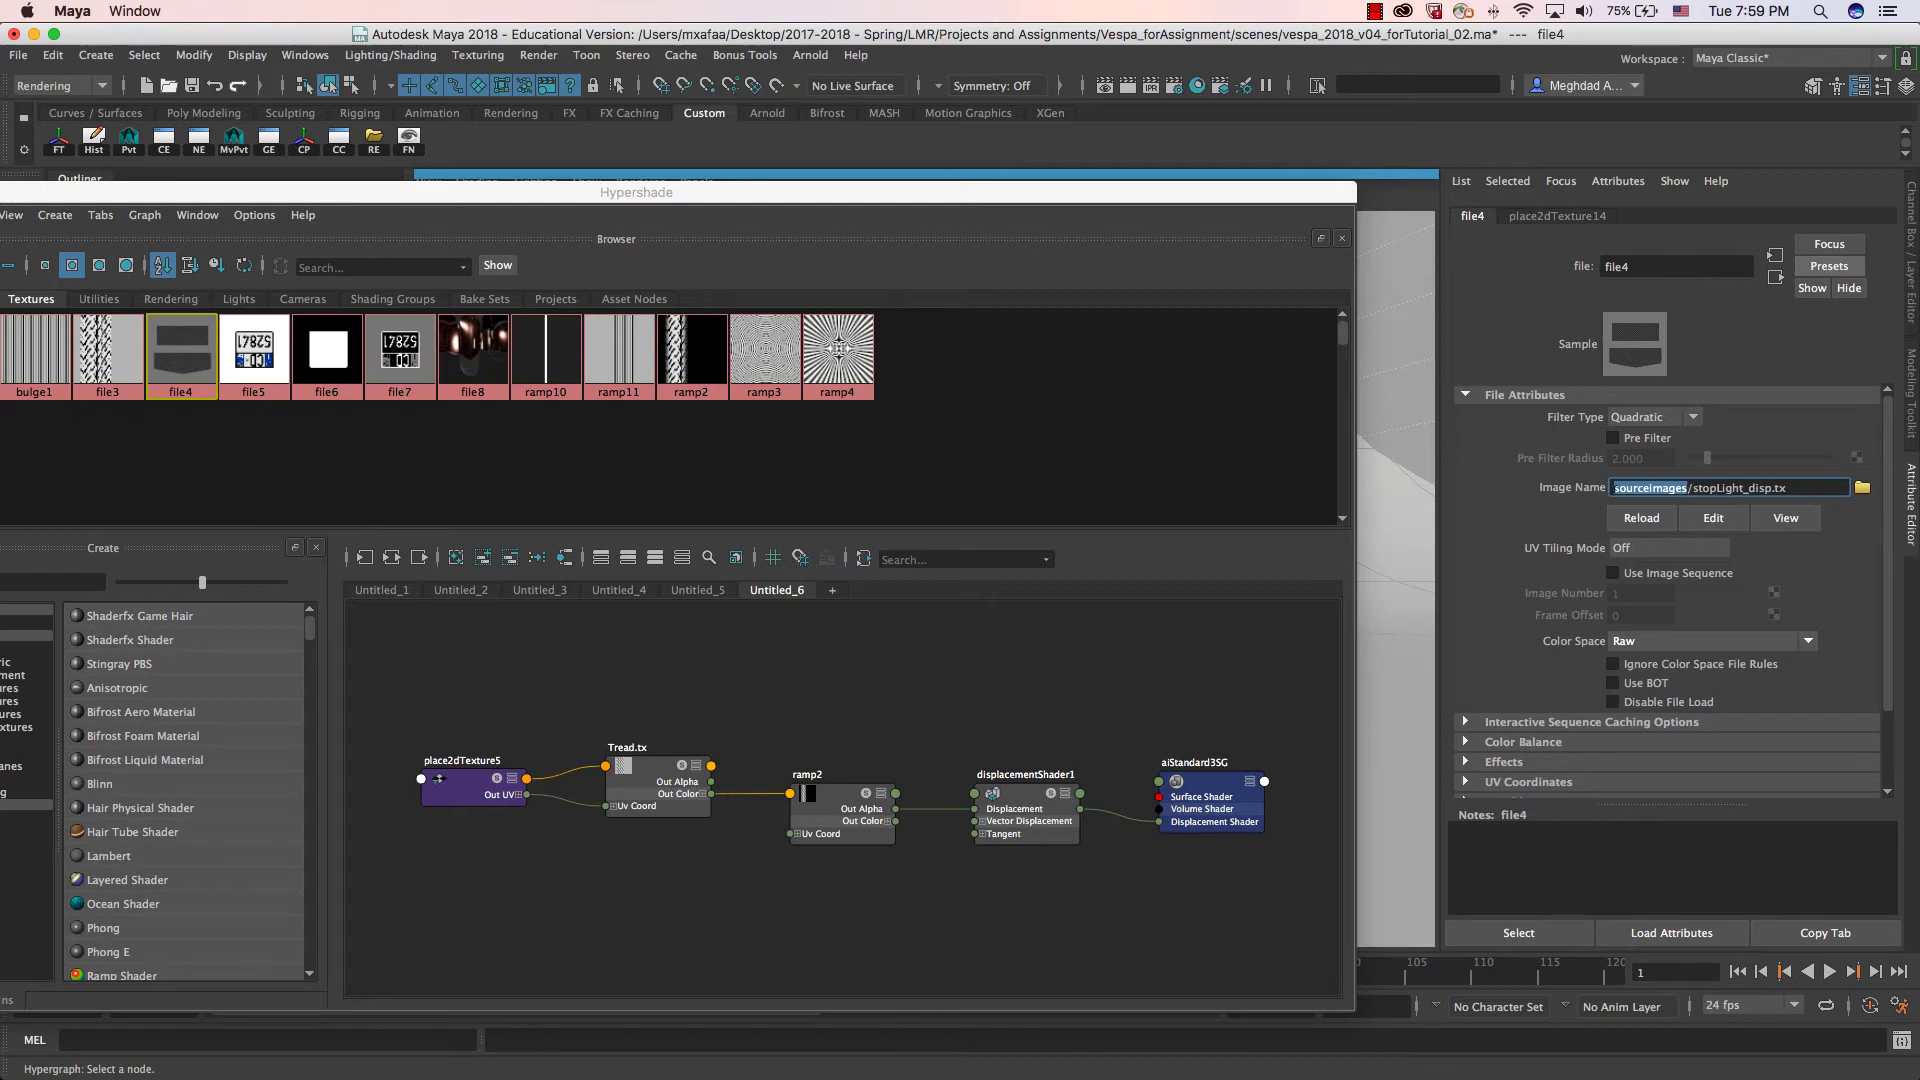
{"action": "left_click", "coordinate": [1616, 488]}
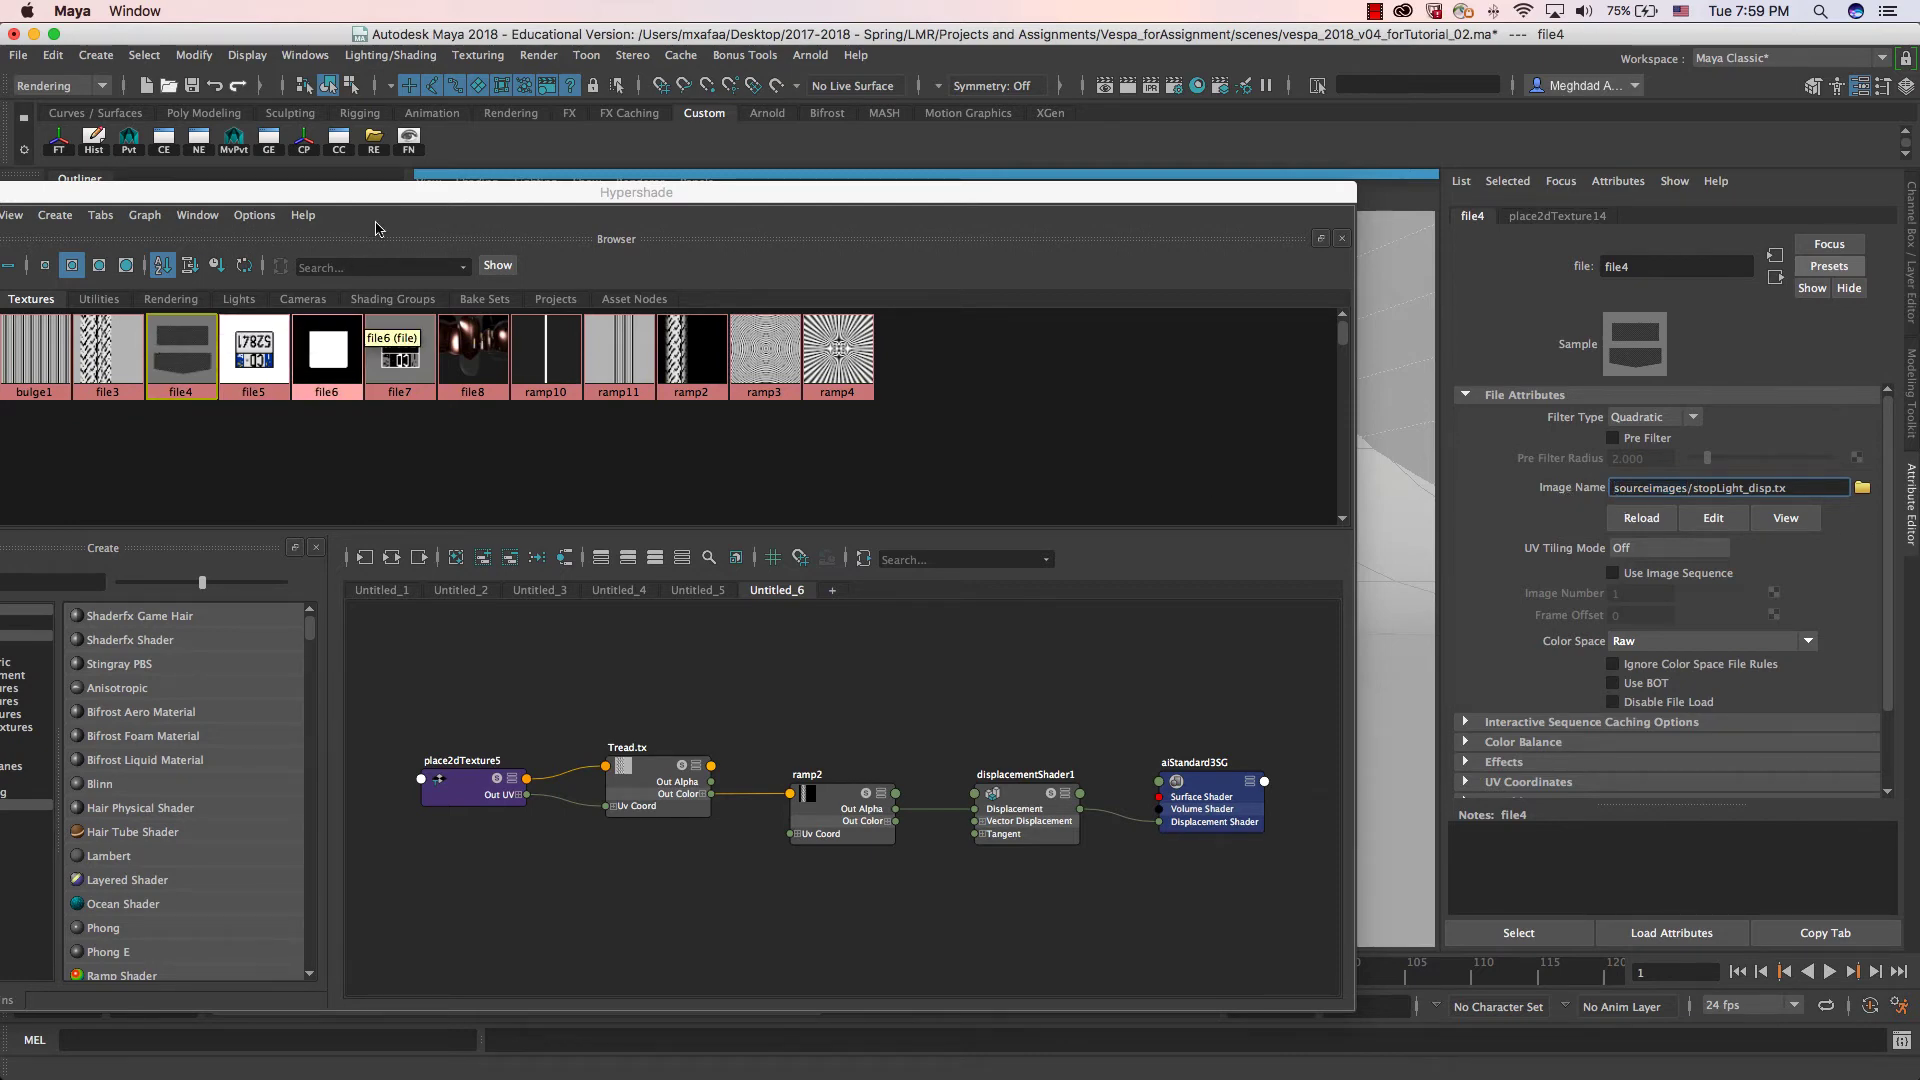
Step: Examine the file3 texture's Image Name path, and return to the file4 texture
{"action": "left_click_drag", "start_coordinate": [432, 203], "coordinate": [626, 203]}
{"action": "left_click", "coordinate": [305, 345]}
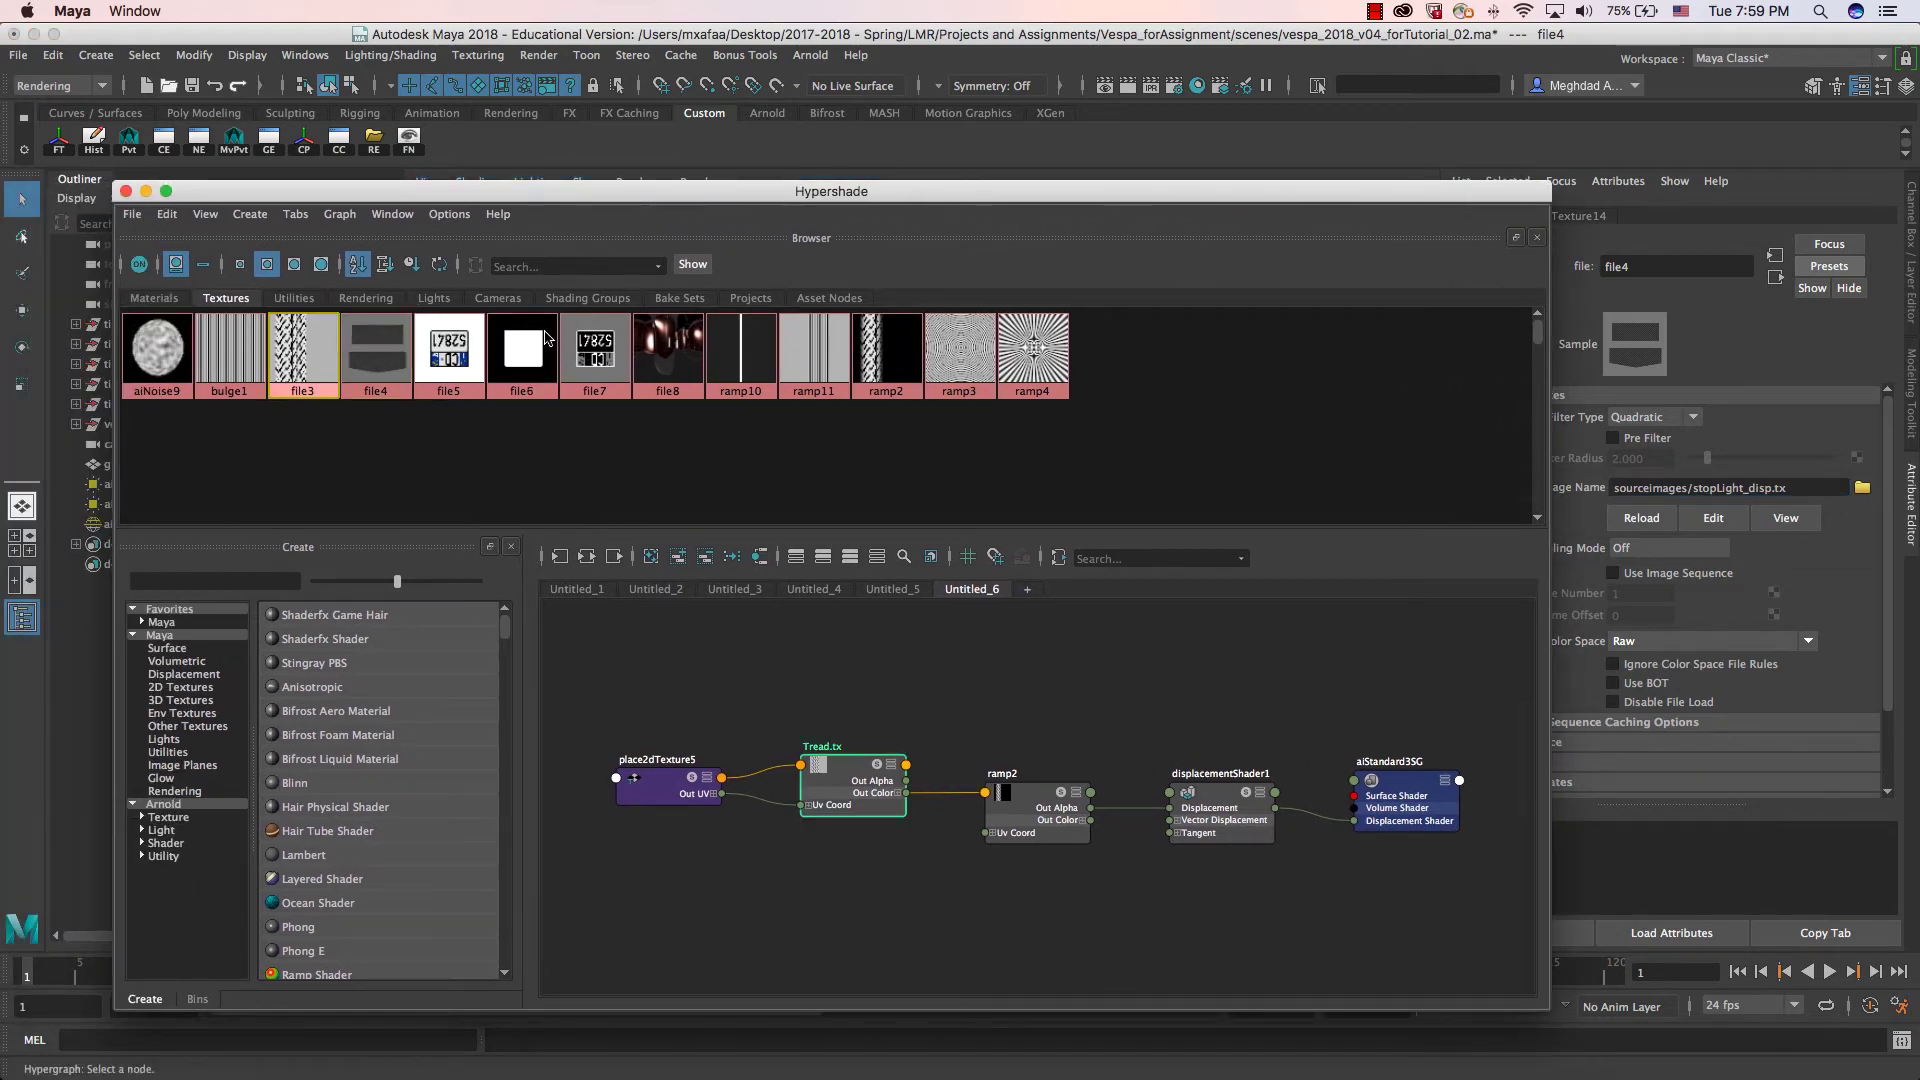
{"action": "left_click_drag", "start_coordinate": [785, 203], "coordinate": [757, 202]}
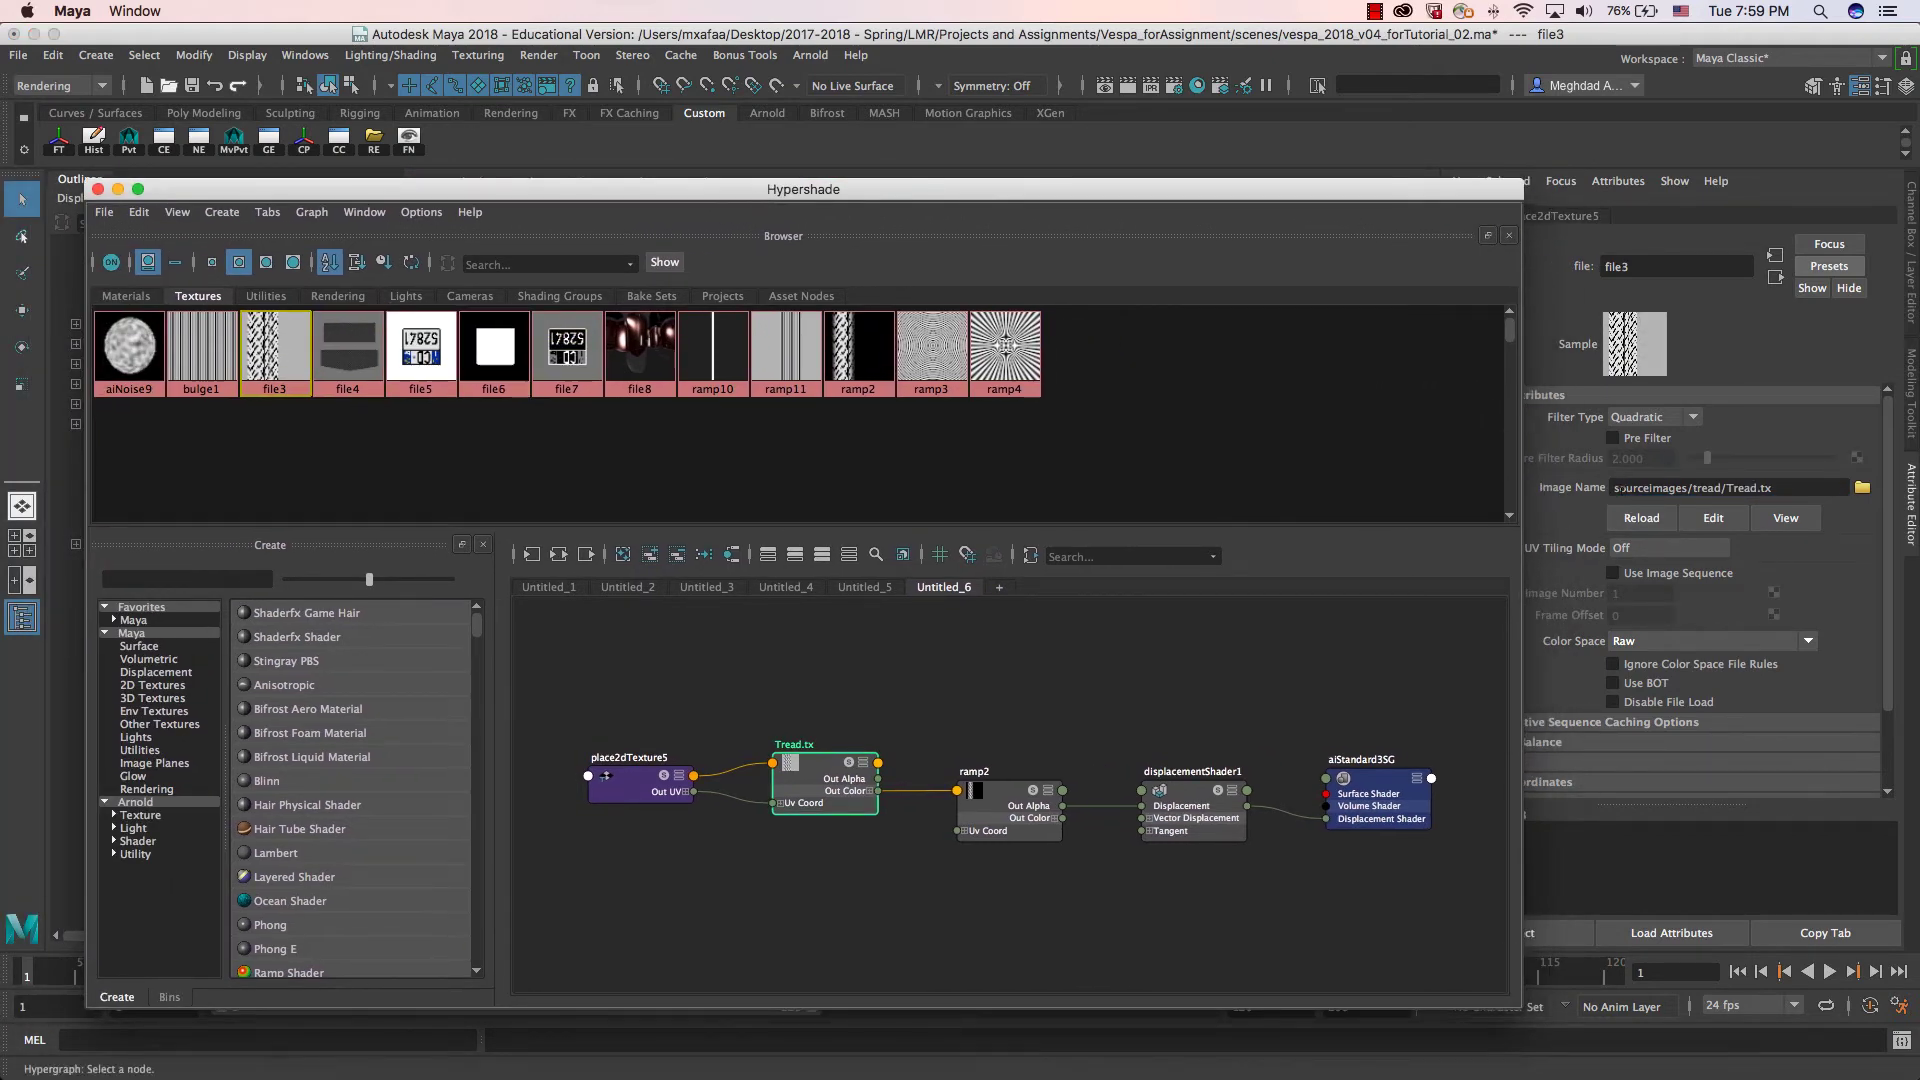
{"action": "left_click", "coordinate": [1618, 490]}
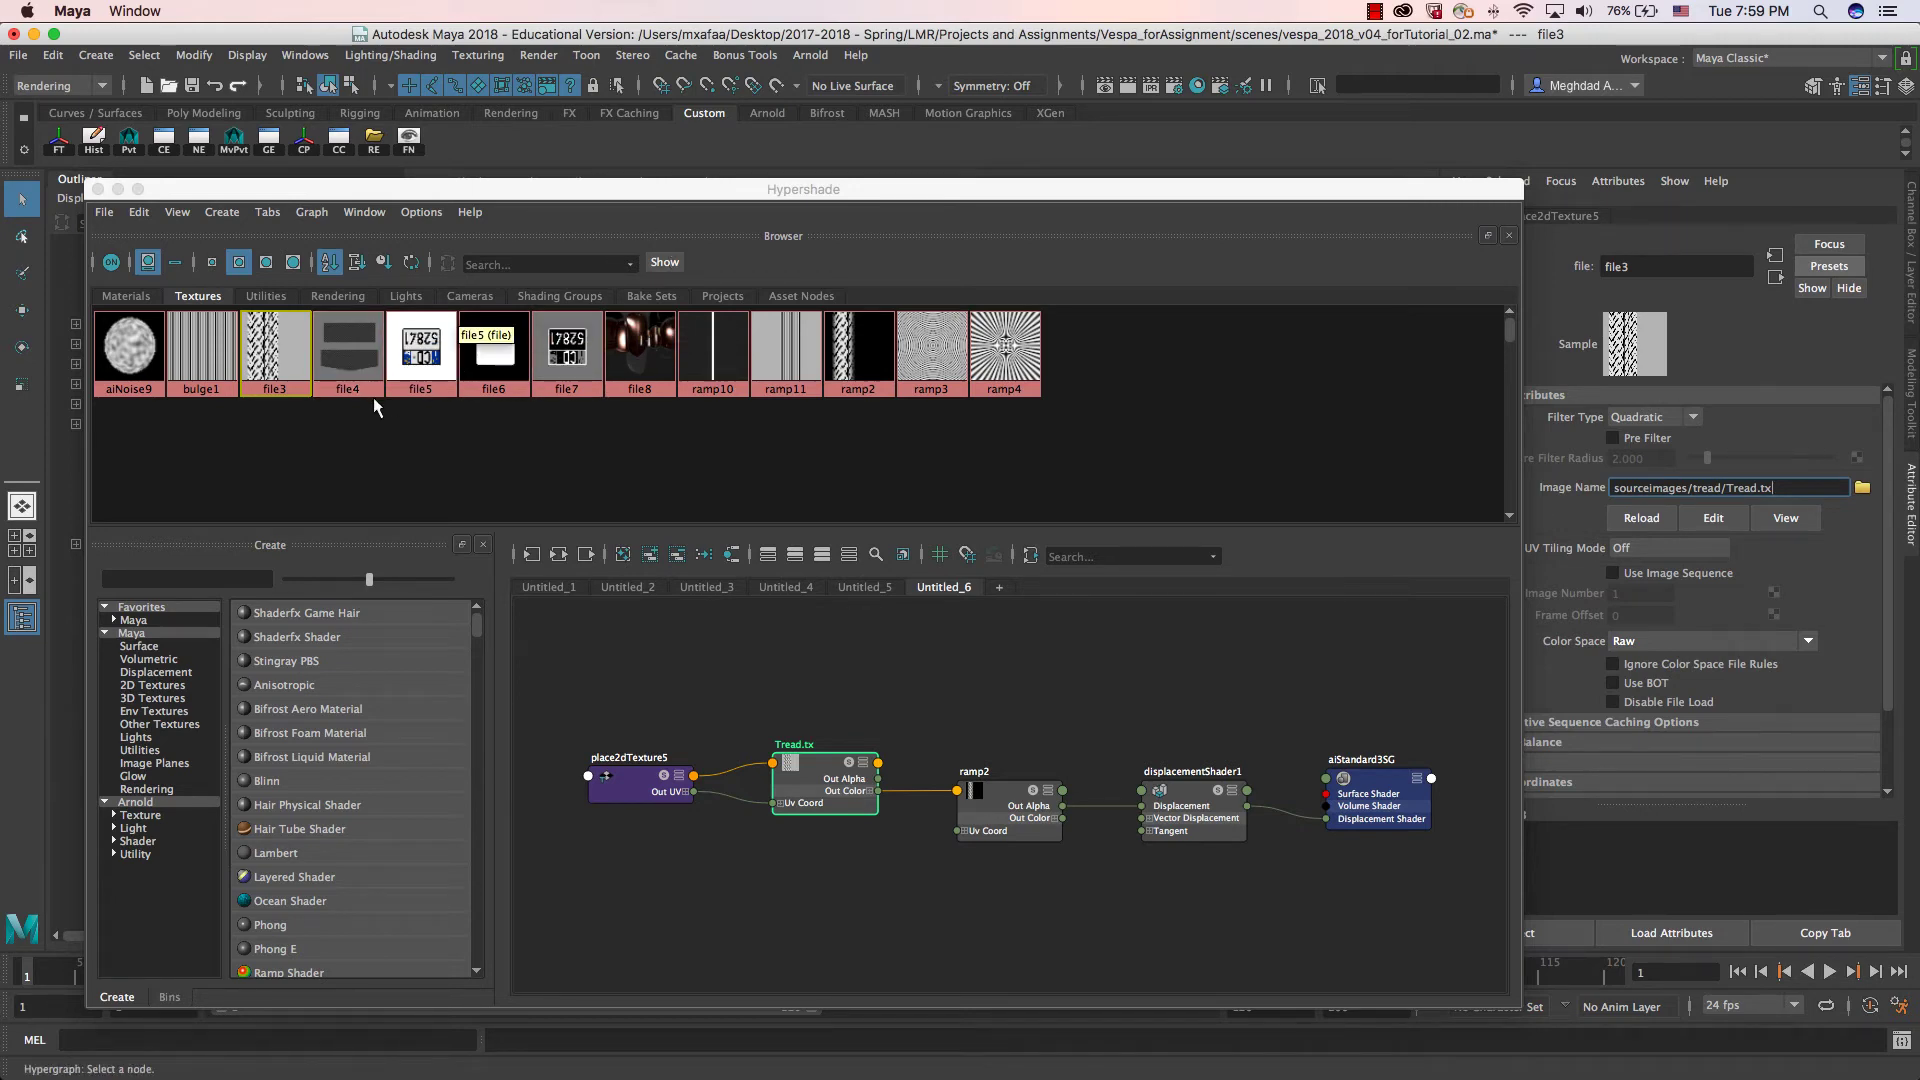
{"action": "left_click", "coordinate": [351, 362]}
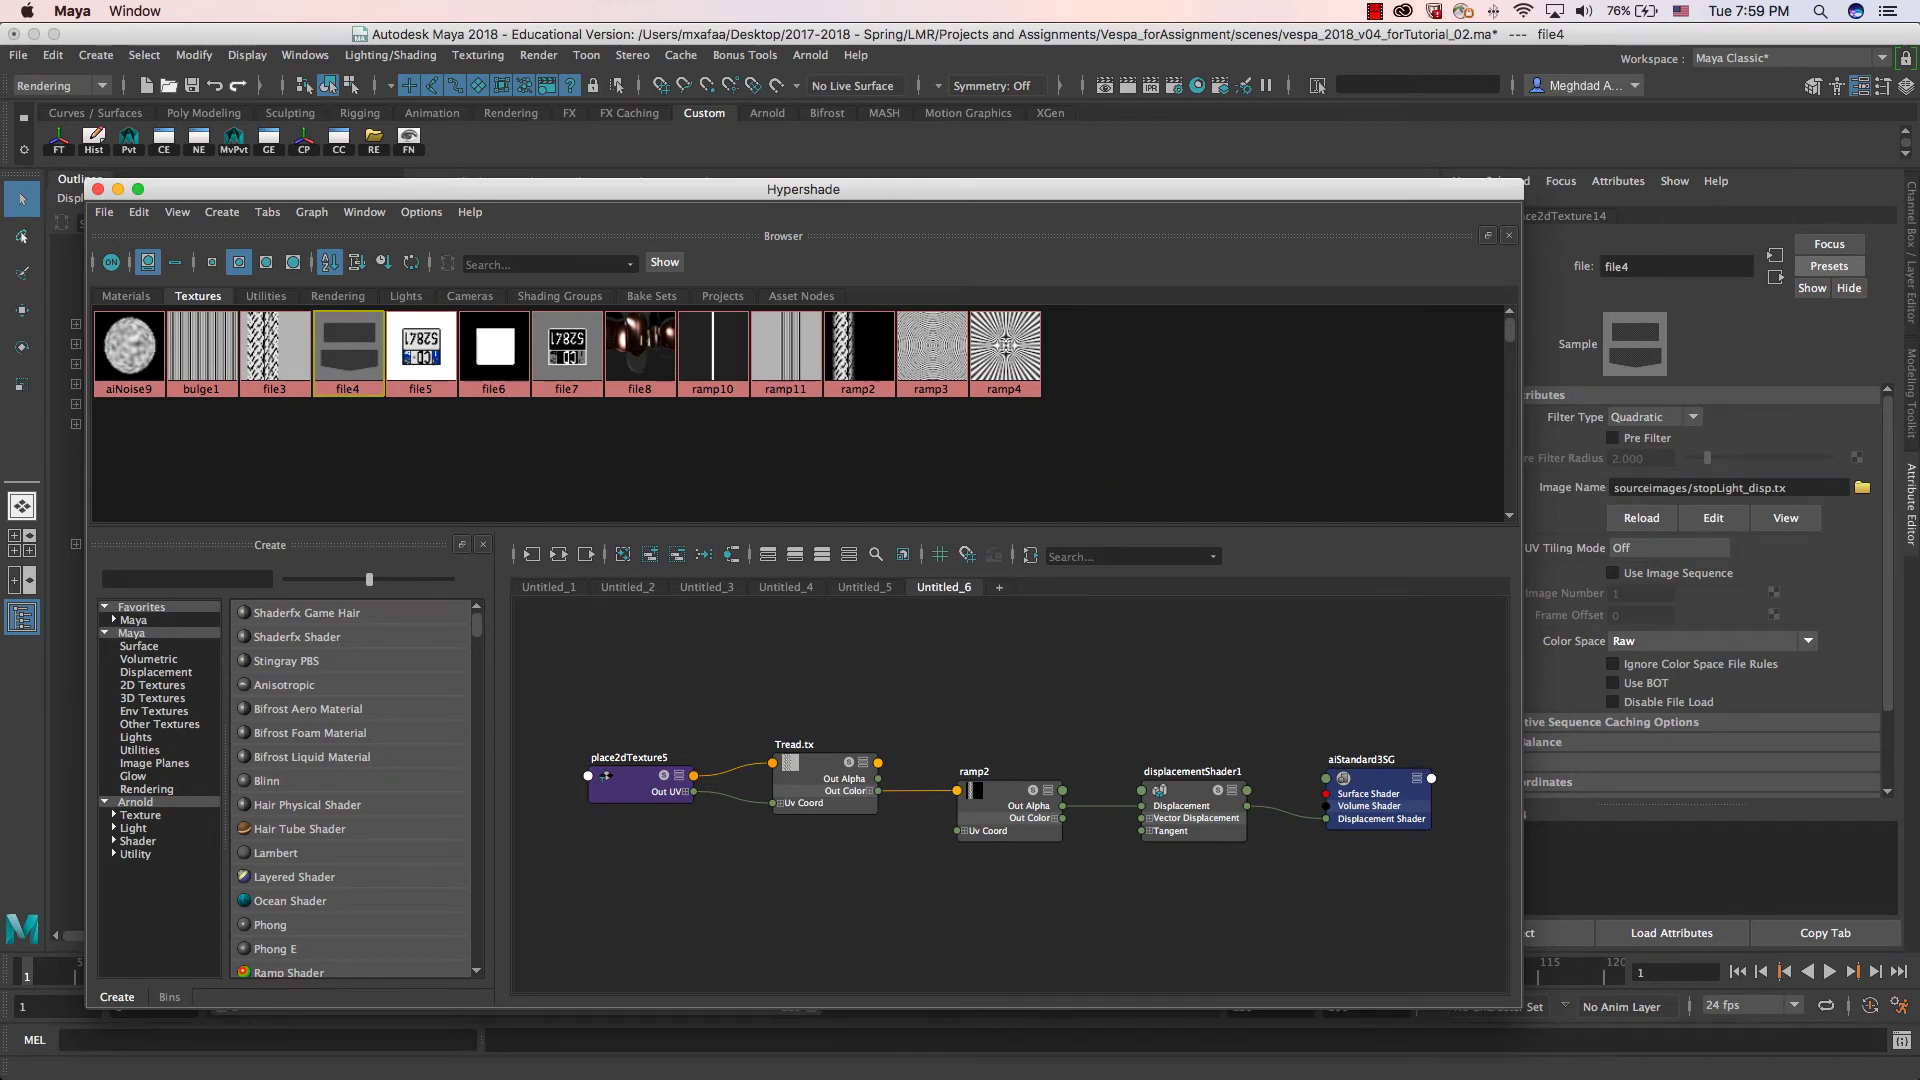
Step: Switch to Finder and look through the Maya scene files in the scenes folder of the Vespa project on the Desktop
{"action": "left_click_drag", "start_coordinate": [0, 388], "coordinate": [1057, 353]}
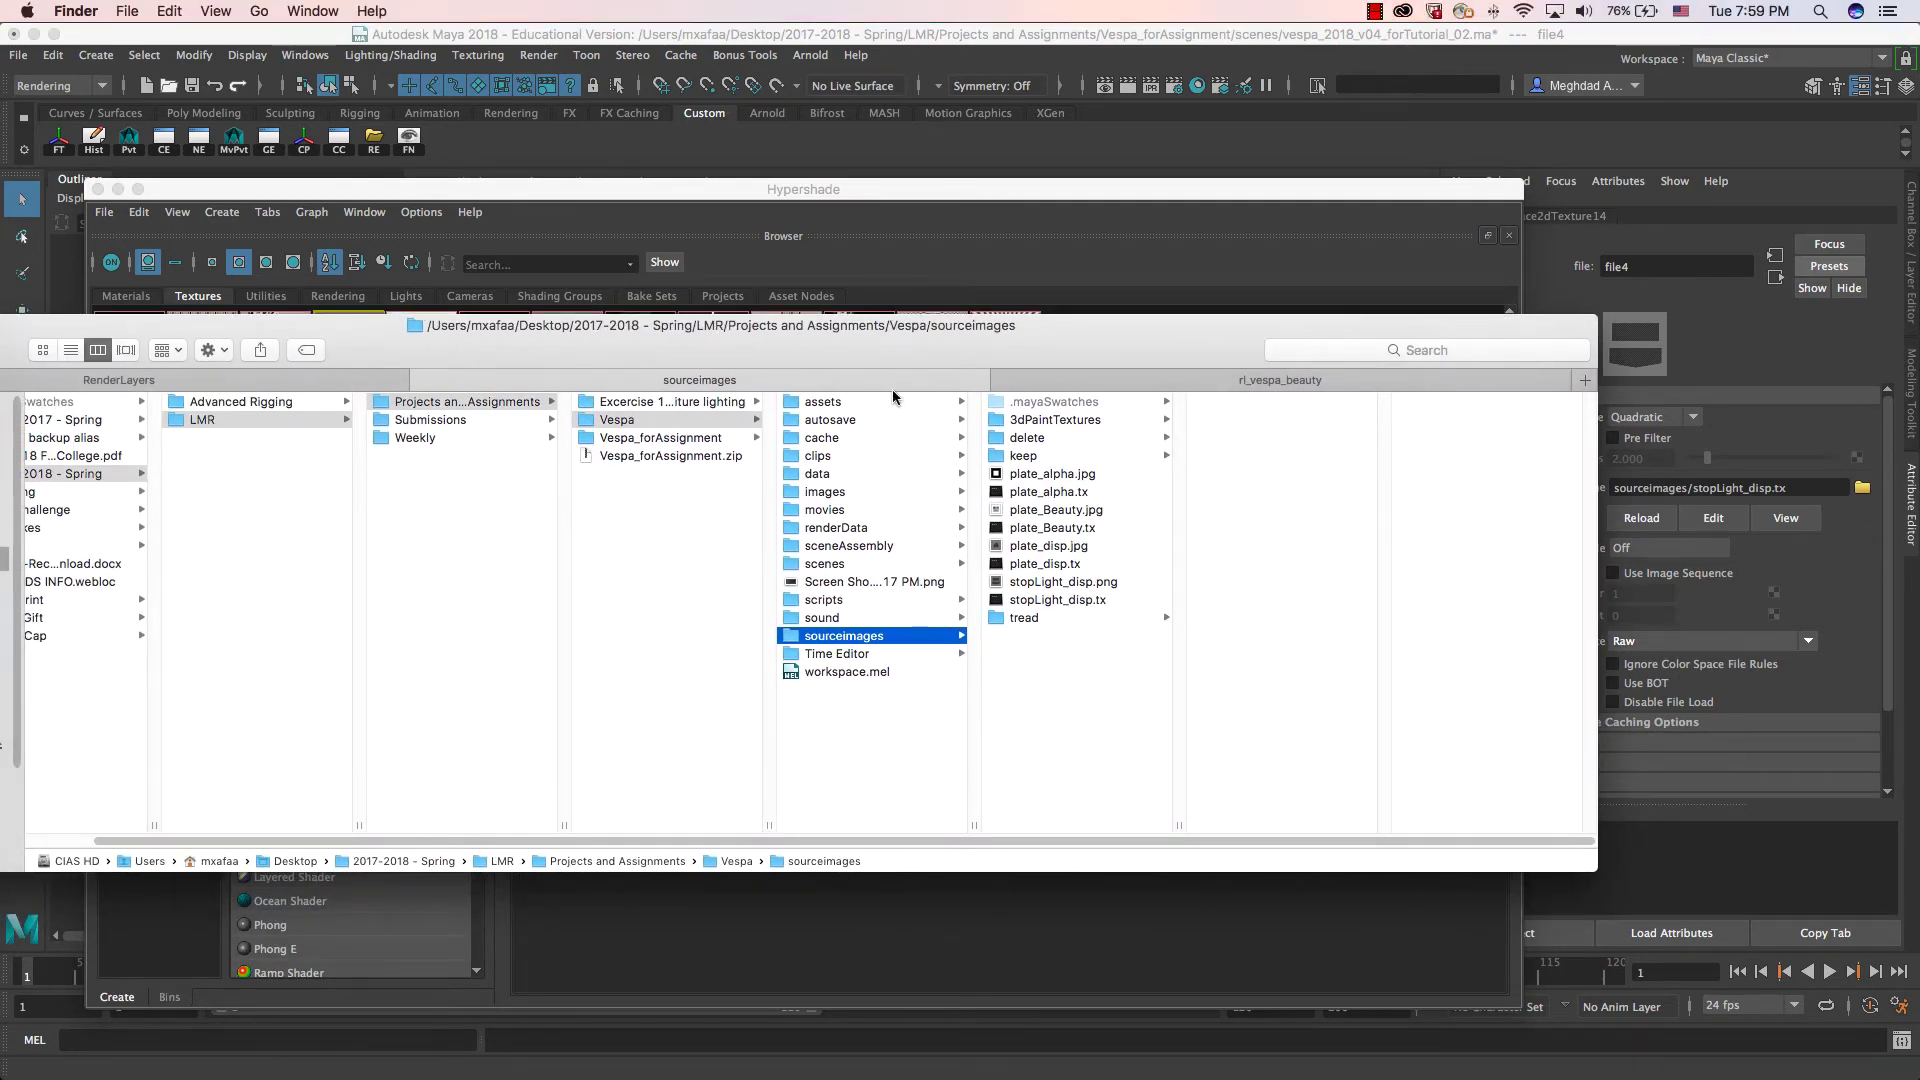
{"action": "left_click_drag", "start_coordinate": [890, 356], "coordinate": [845, 369]}
{"action": "left_click", "coordinate": [806, 578]}
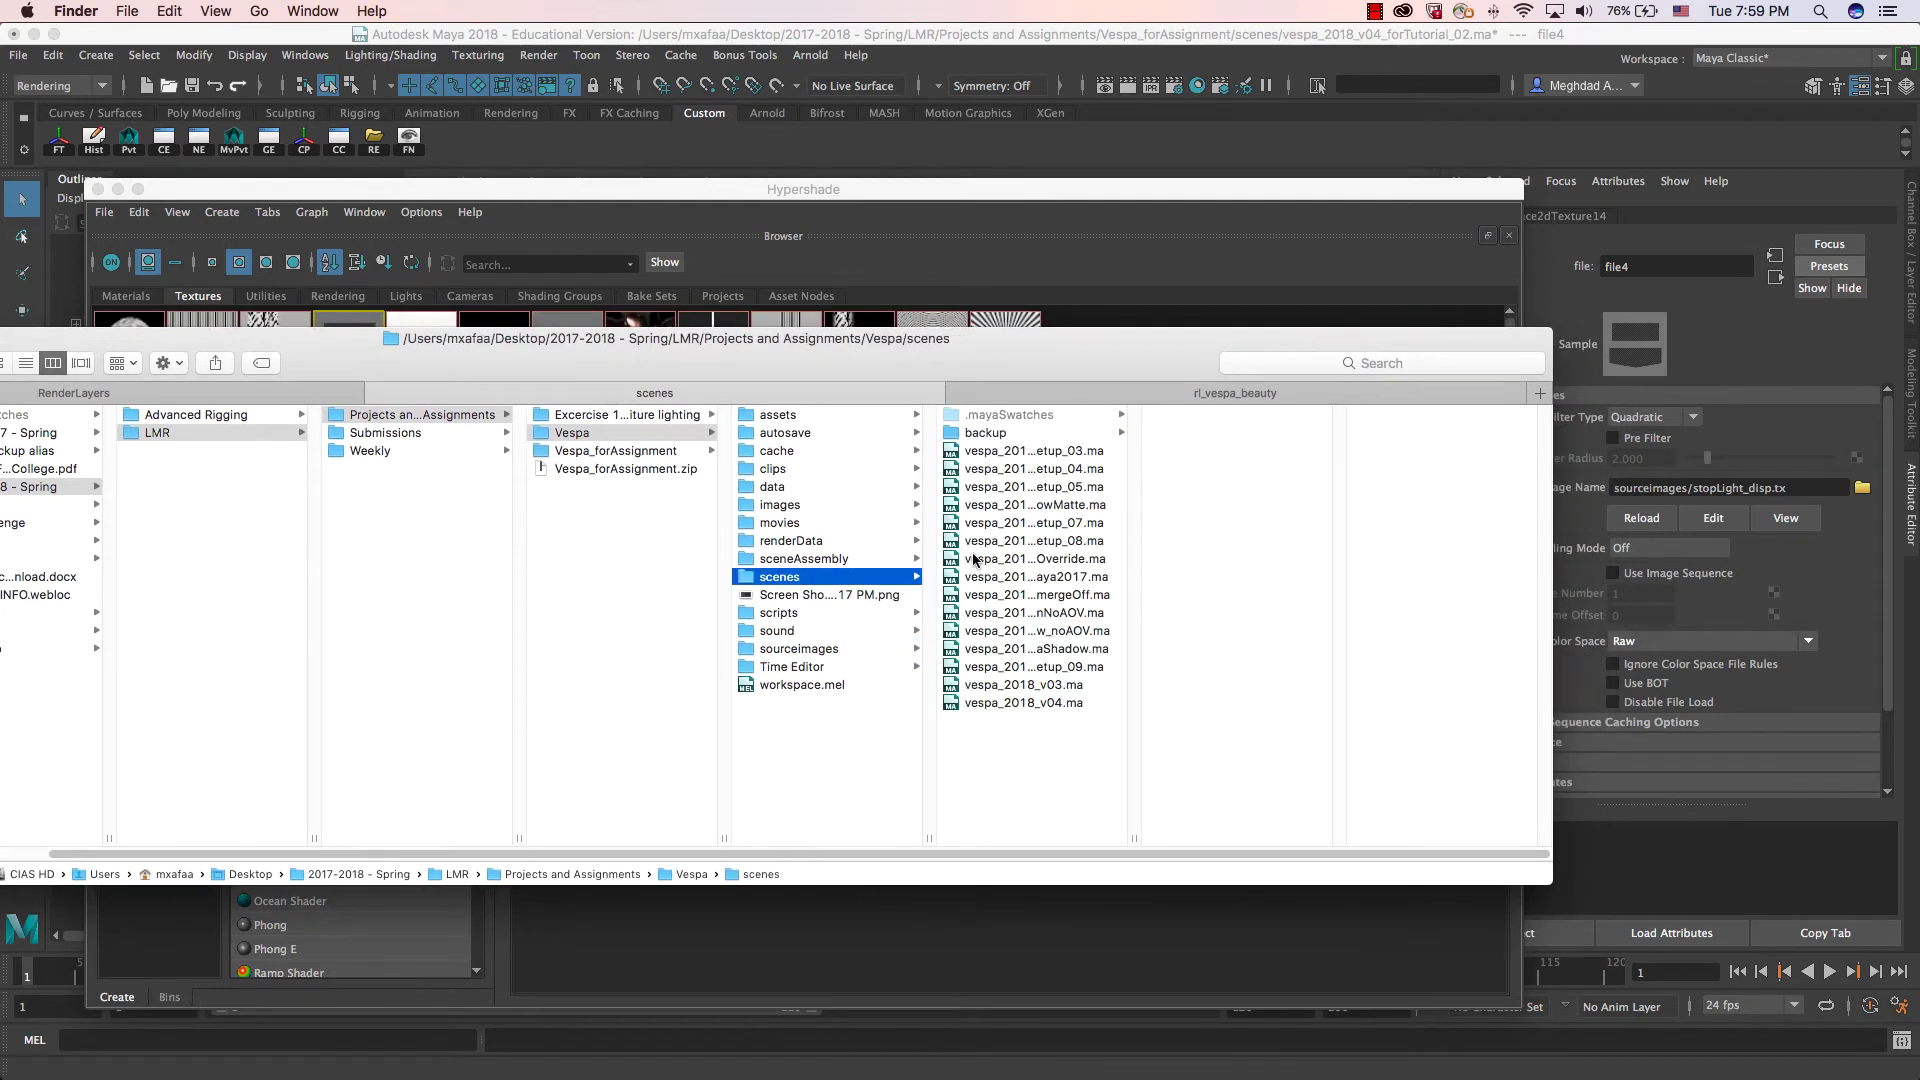
{"action": "left_click", "coordinate": [1042, 668]}
{"action": "right_click", "coordinate": [1042, 676]}
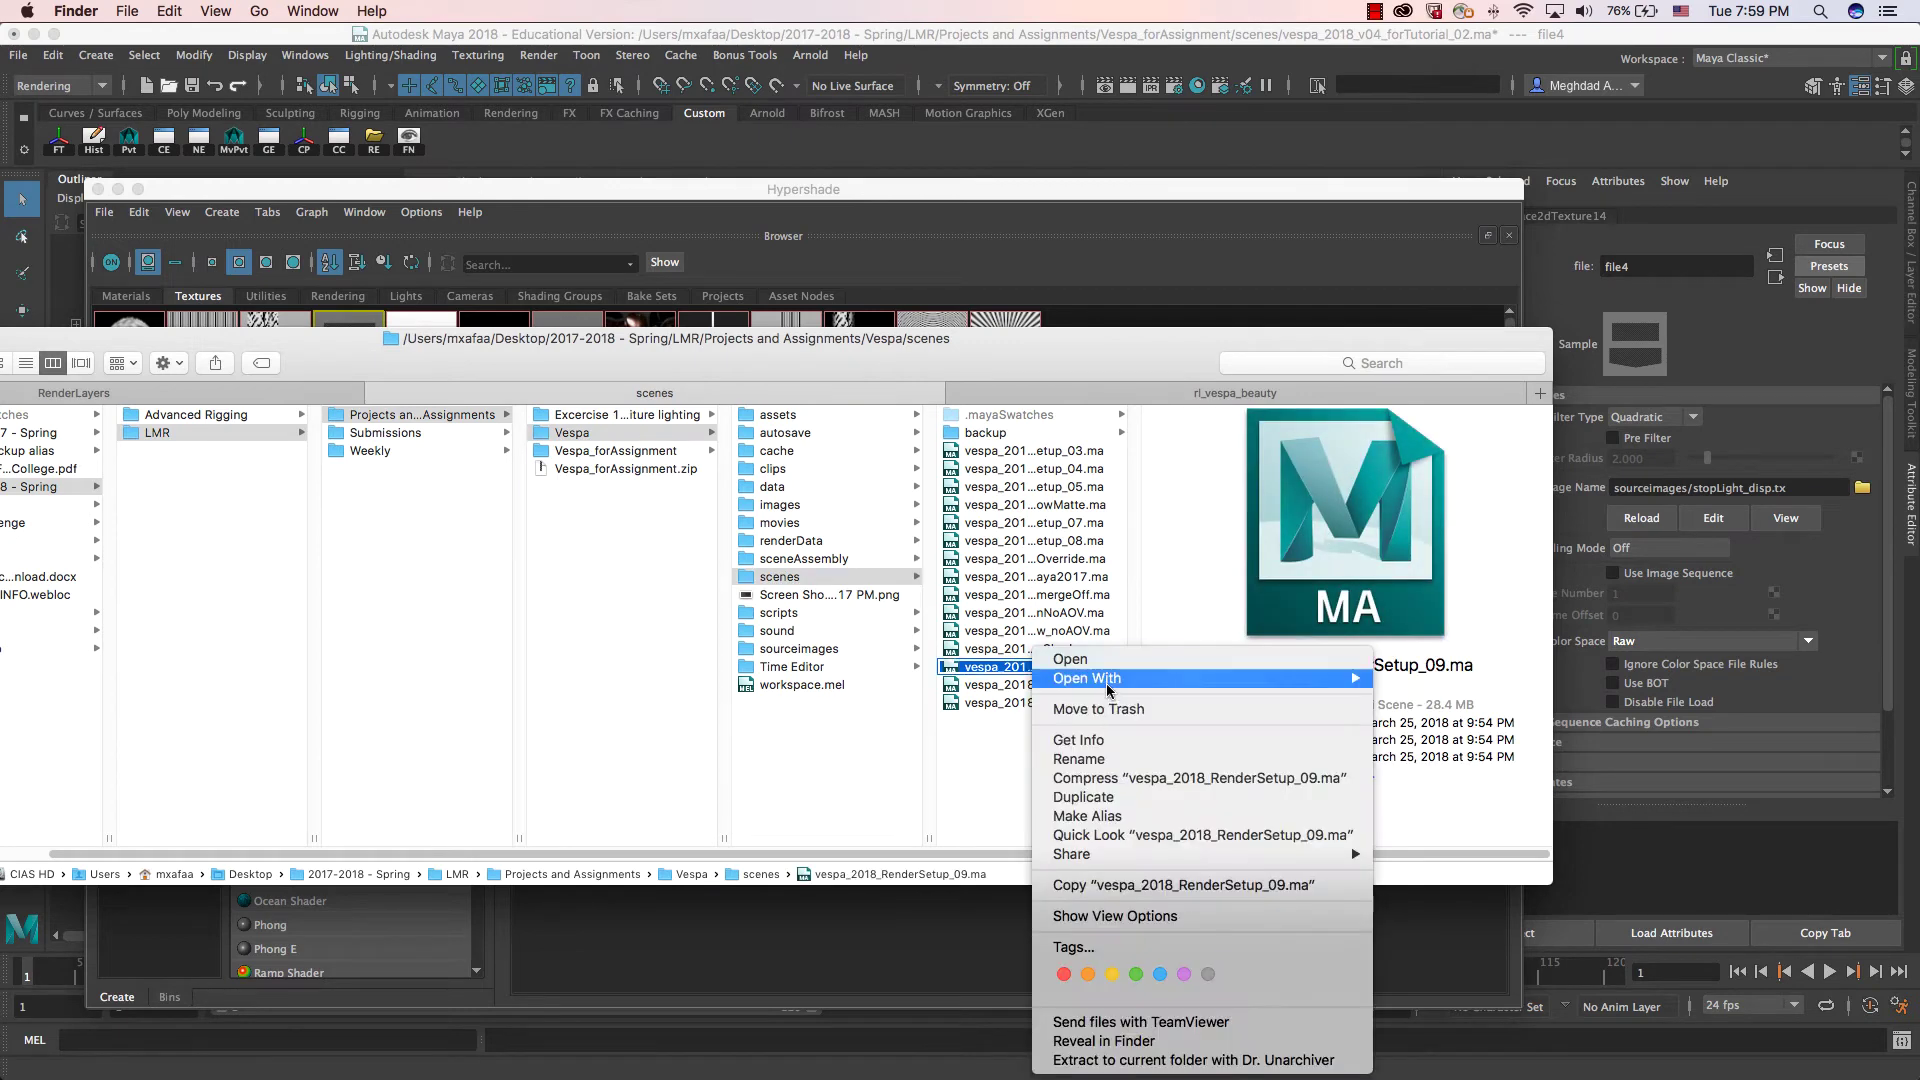
{"action": "mouse_move", "coordinate": [1084, 677]}
{"action": "left_click", "coordinate": [1004, 614]}
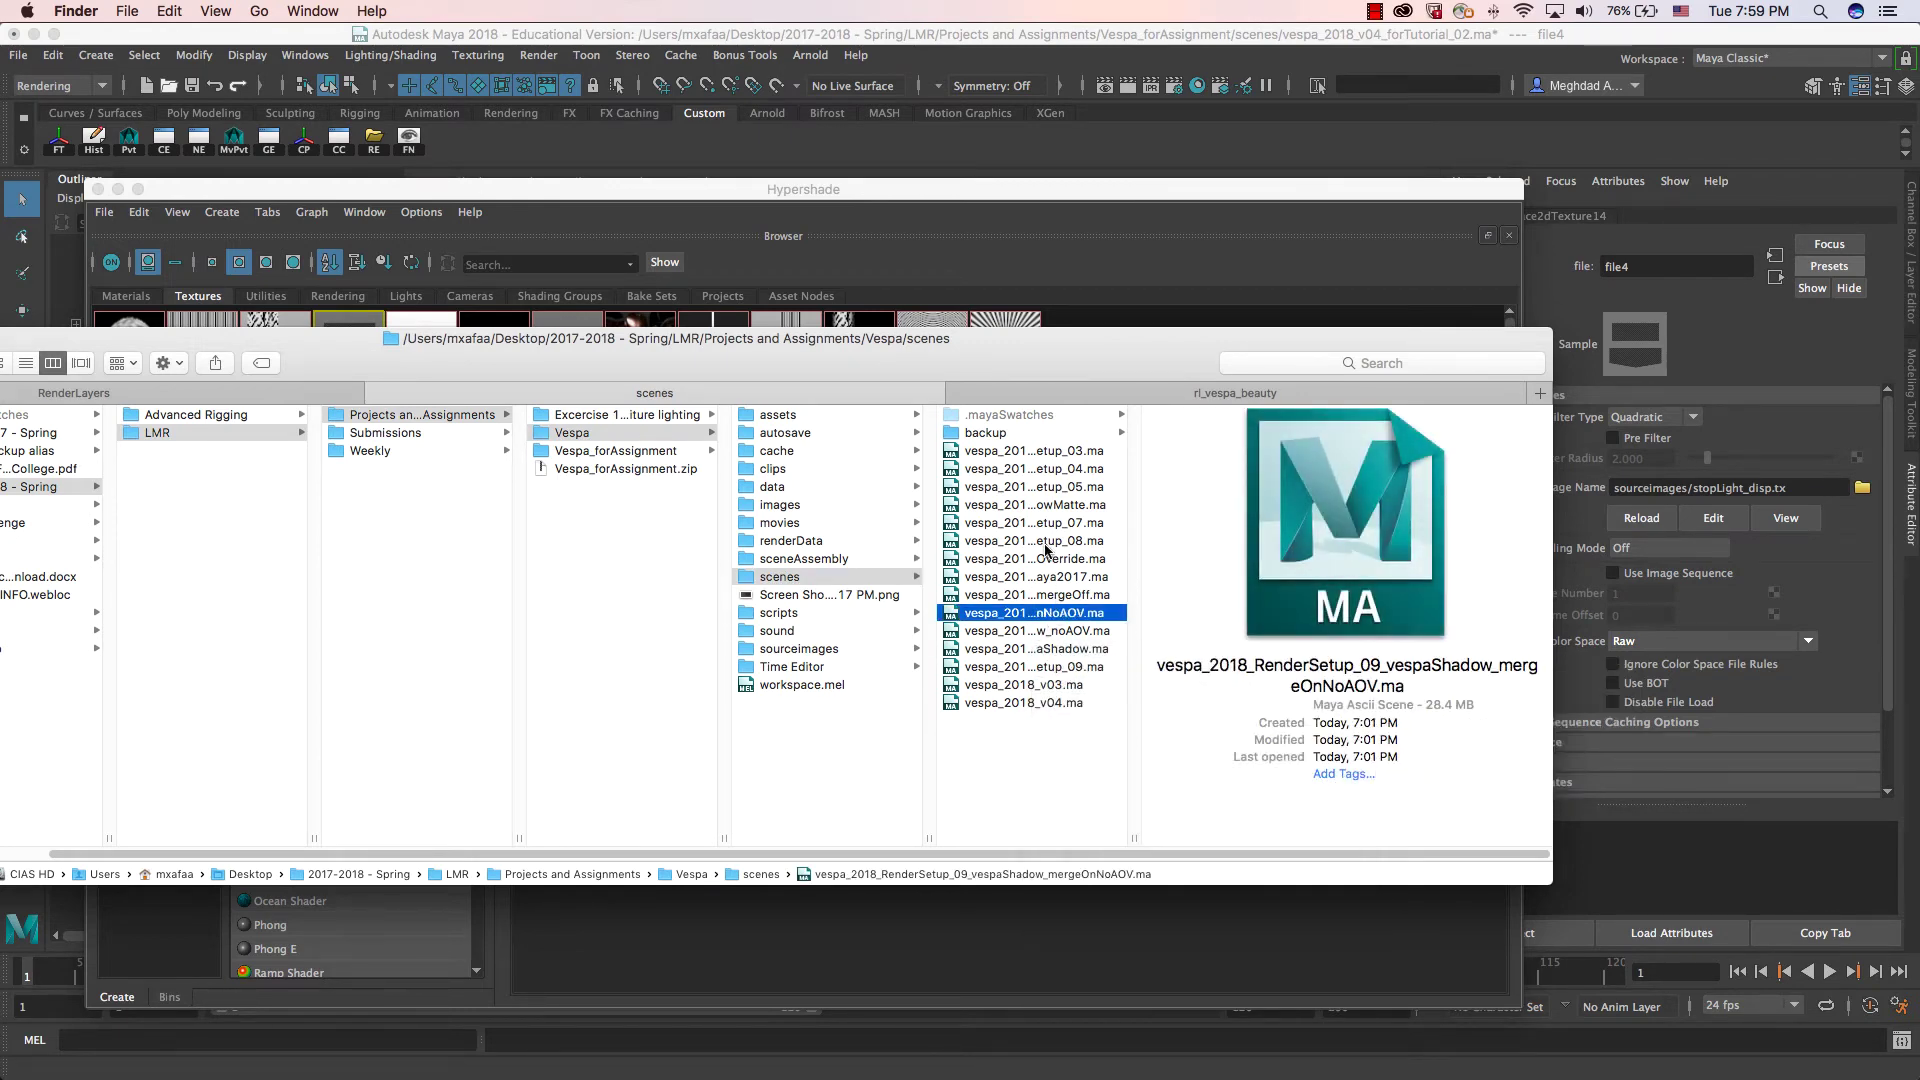
Step: Go to the network volume's Vespa scenes folder, select vespa_2018_RenderSetup_06_shadowMatte.ma and widen the column to fit the file names
{"action": "left_click", "coordinate": [1058, 397]}
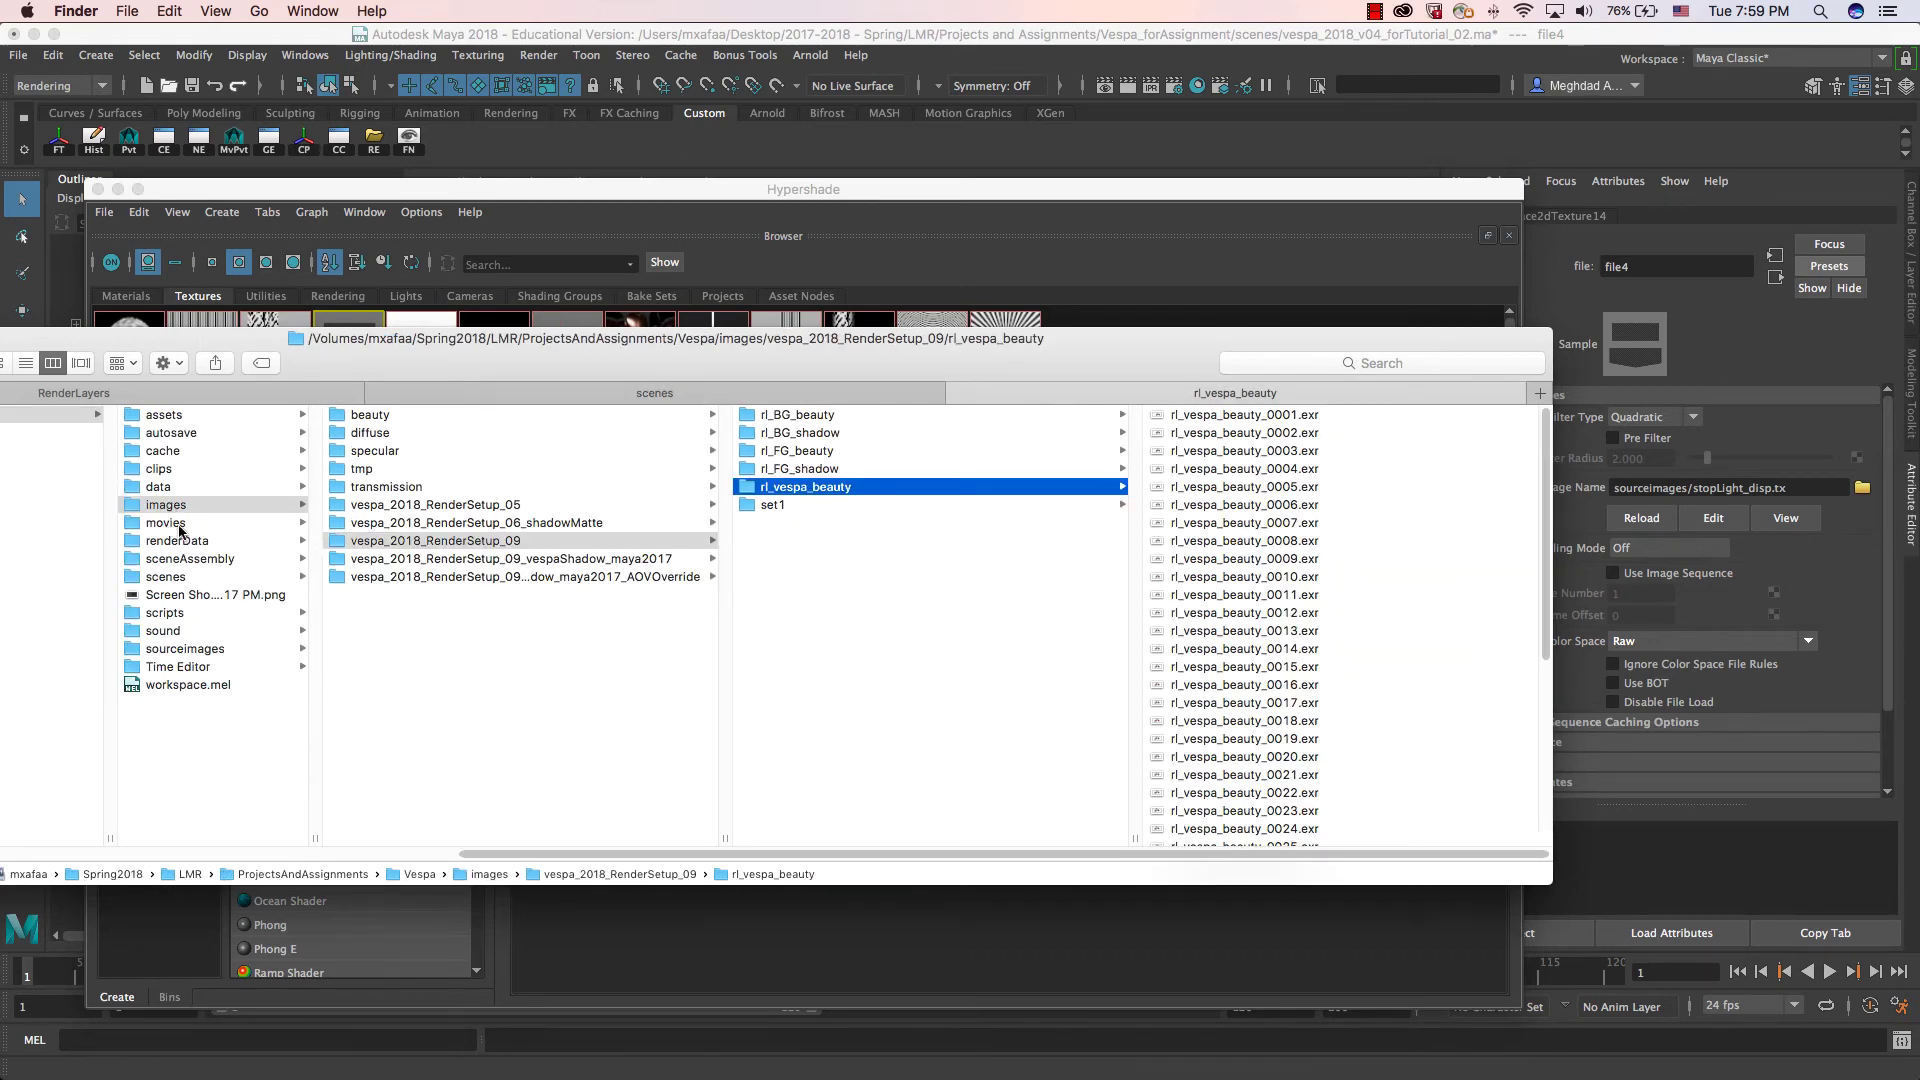
{"action": "left_click", "coordinate": [177, 577]}
{"action": "left_click", "coordinate": [177, 578]}
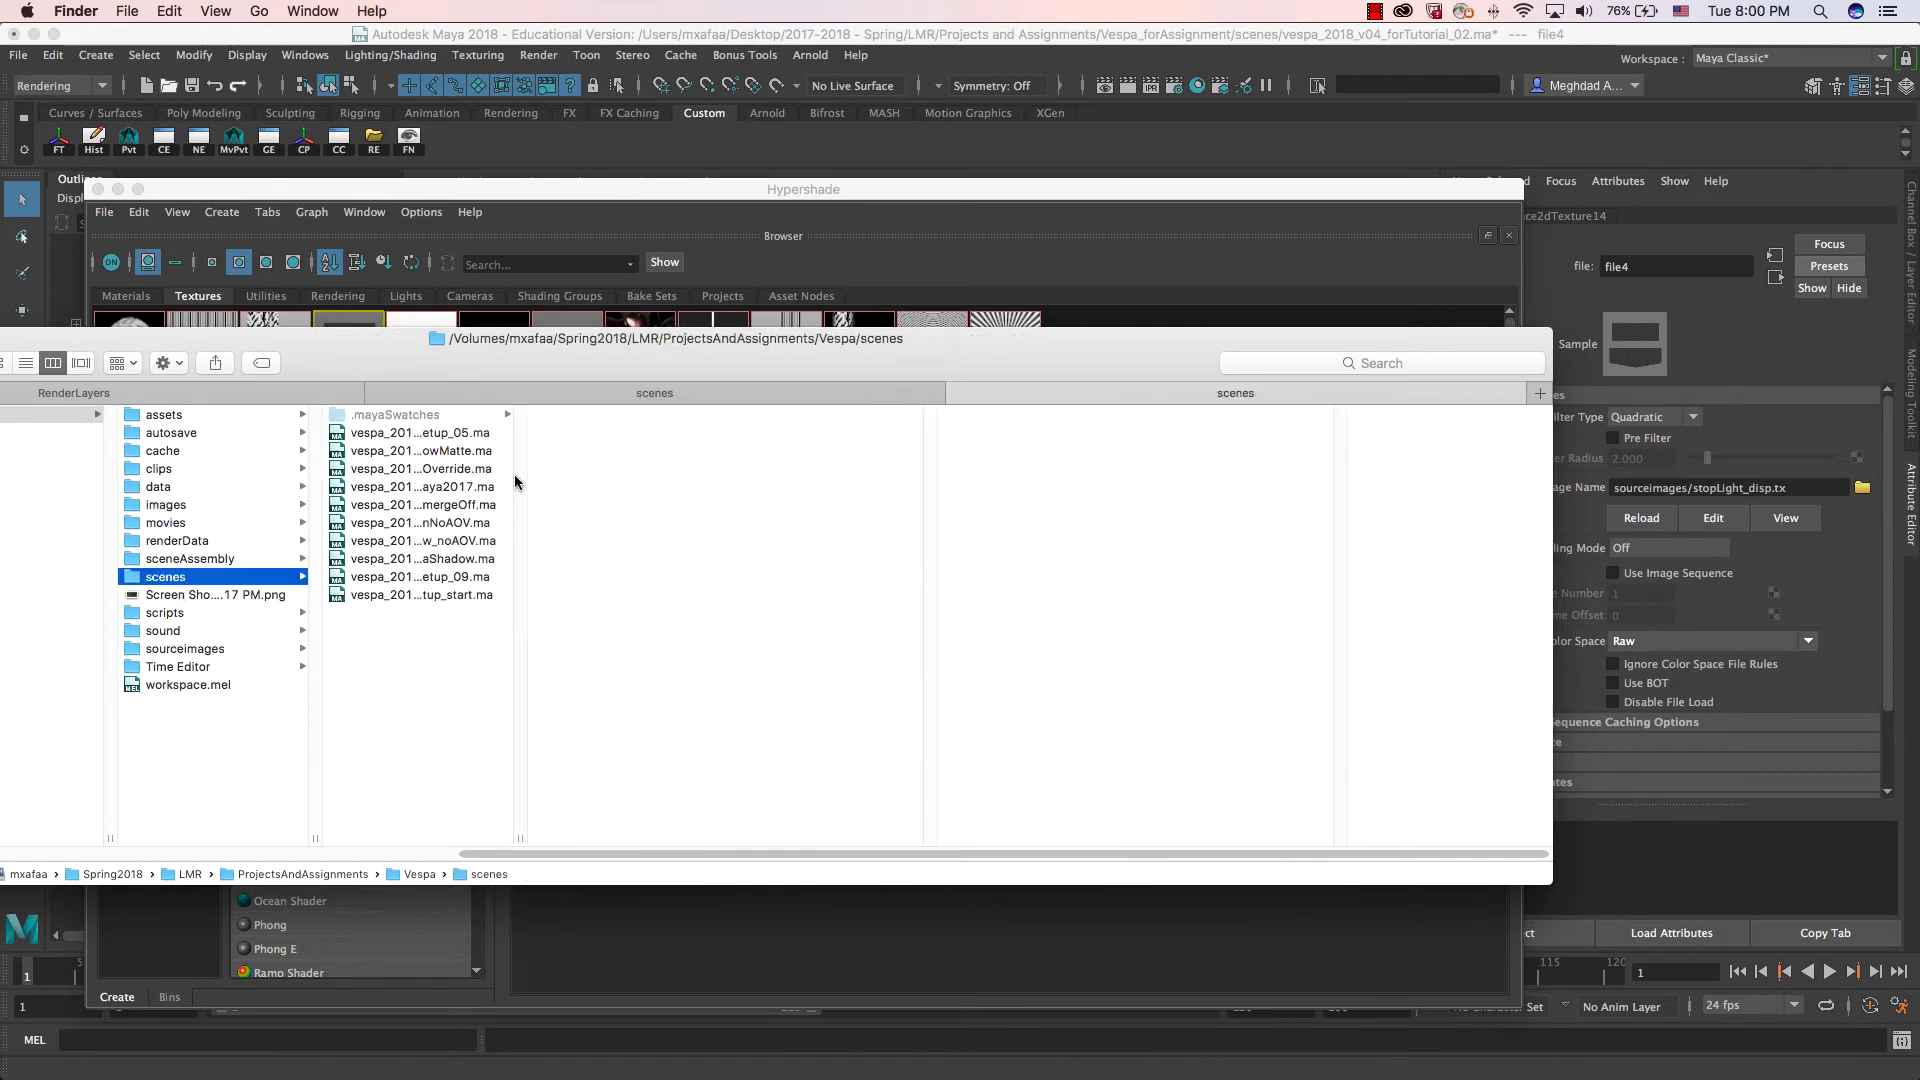
{"action": "left_click", "coordinate": [399, 451]}
{"action": "double_click", "coordinate": [520, 840]}
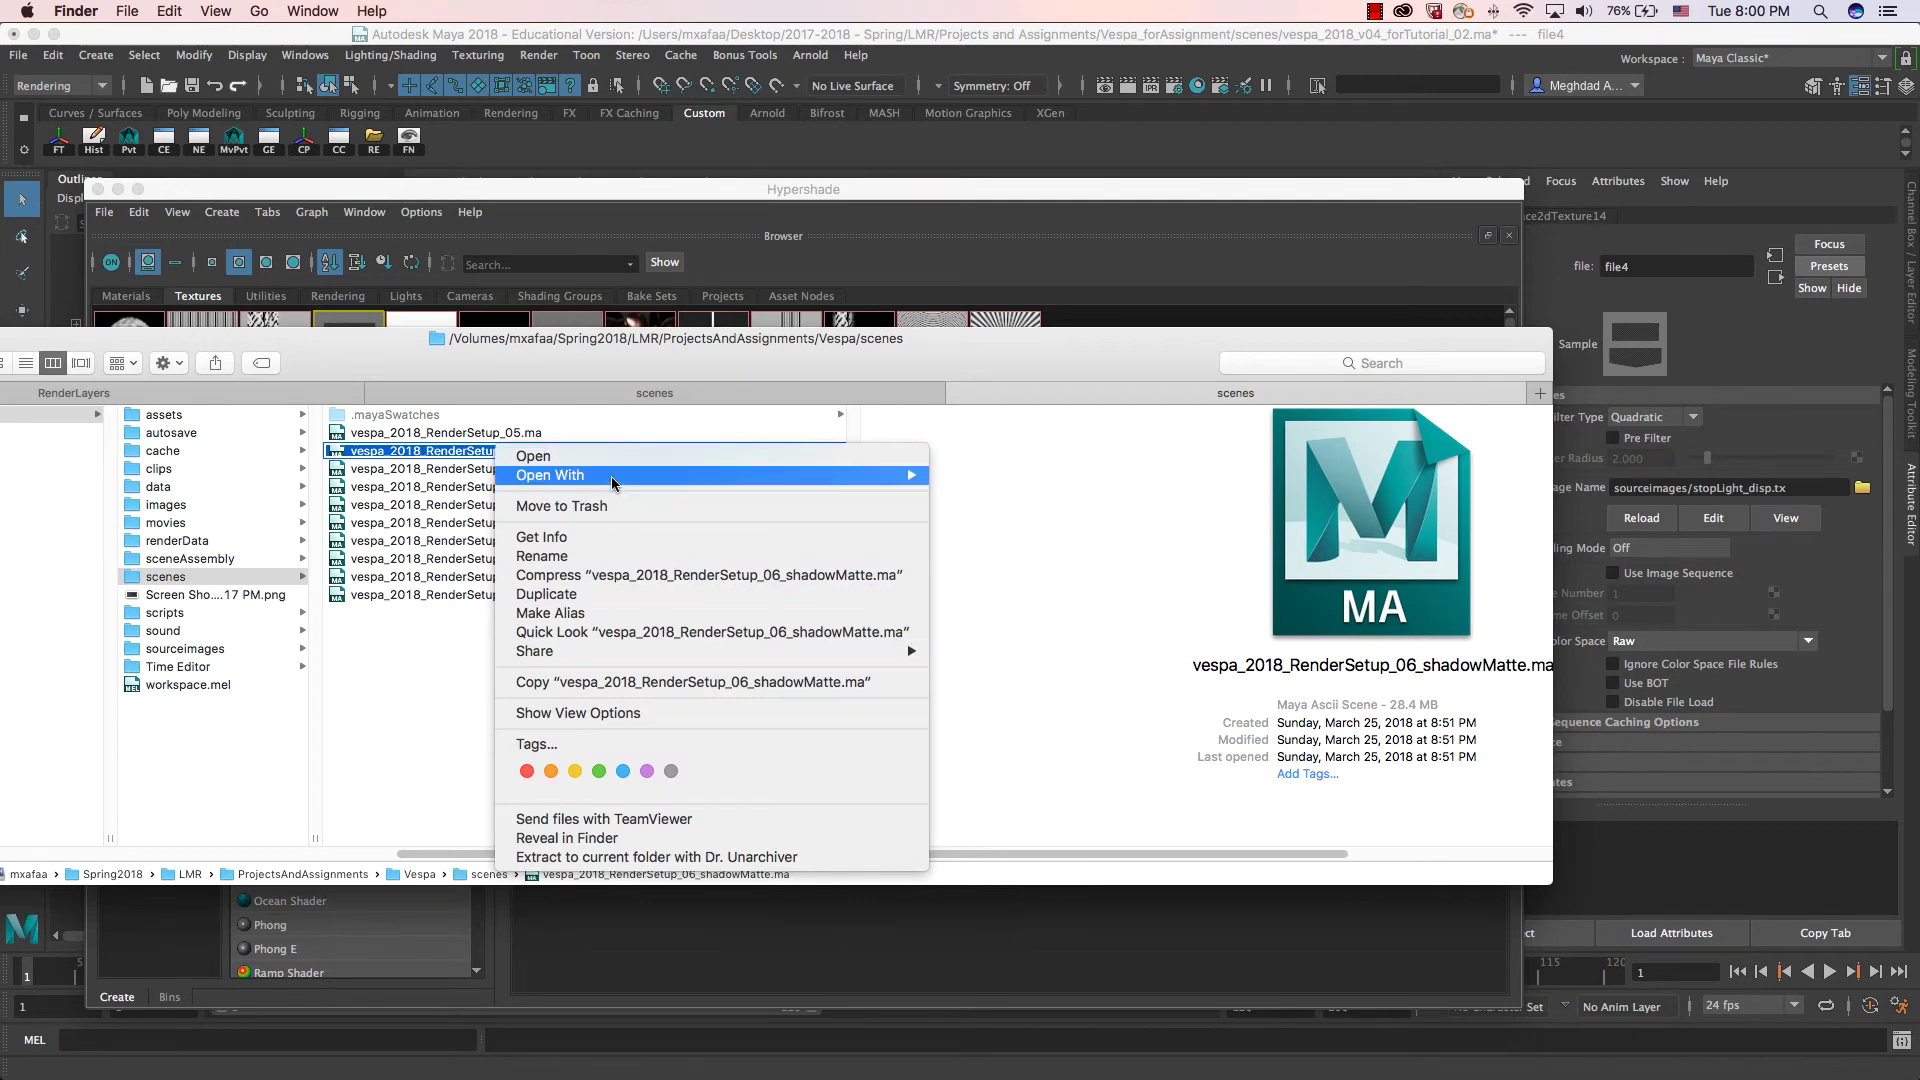
Step: Open vespa_2018_RenderSetup_06_shadowMatte.ma with TextEdit, chosen from the Applications folder
{"action": "mouse_move", "coordinate": [801, 477]}
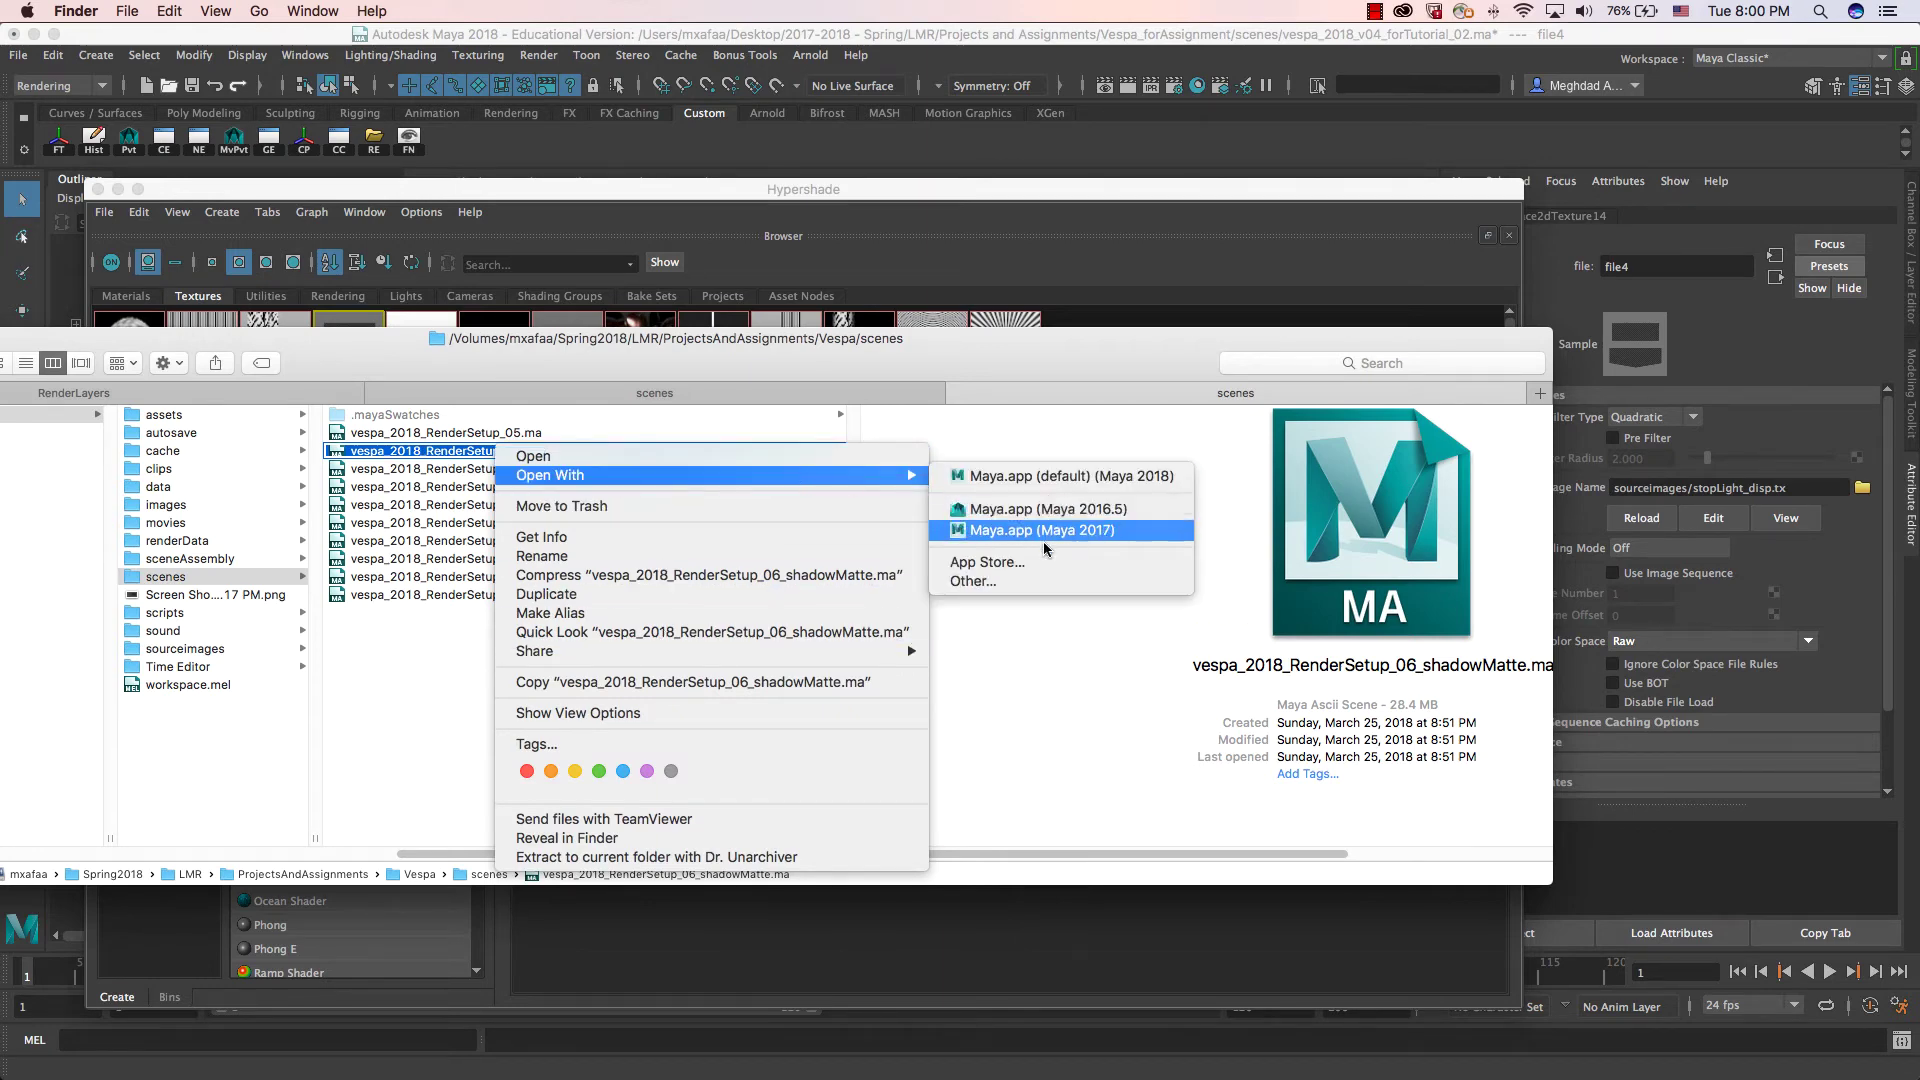
{"action": "left_click", "coordinate": [973, 580]}
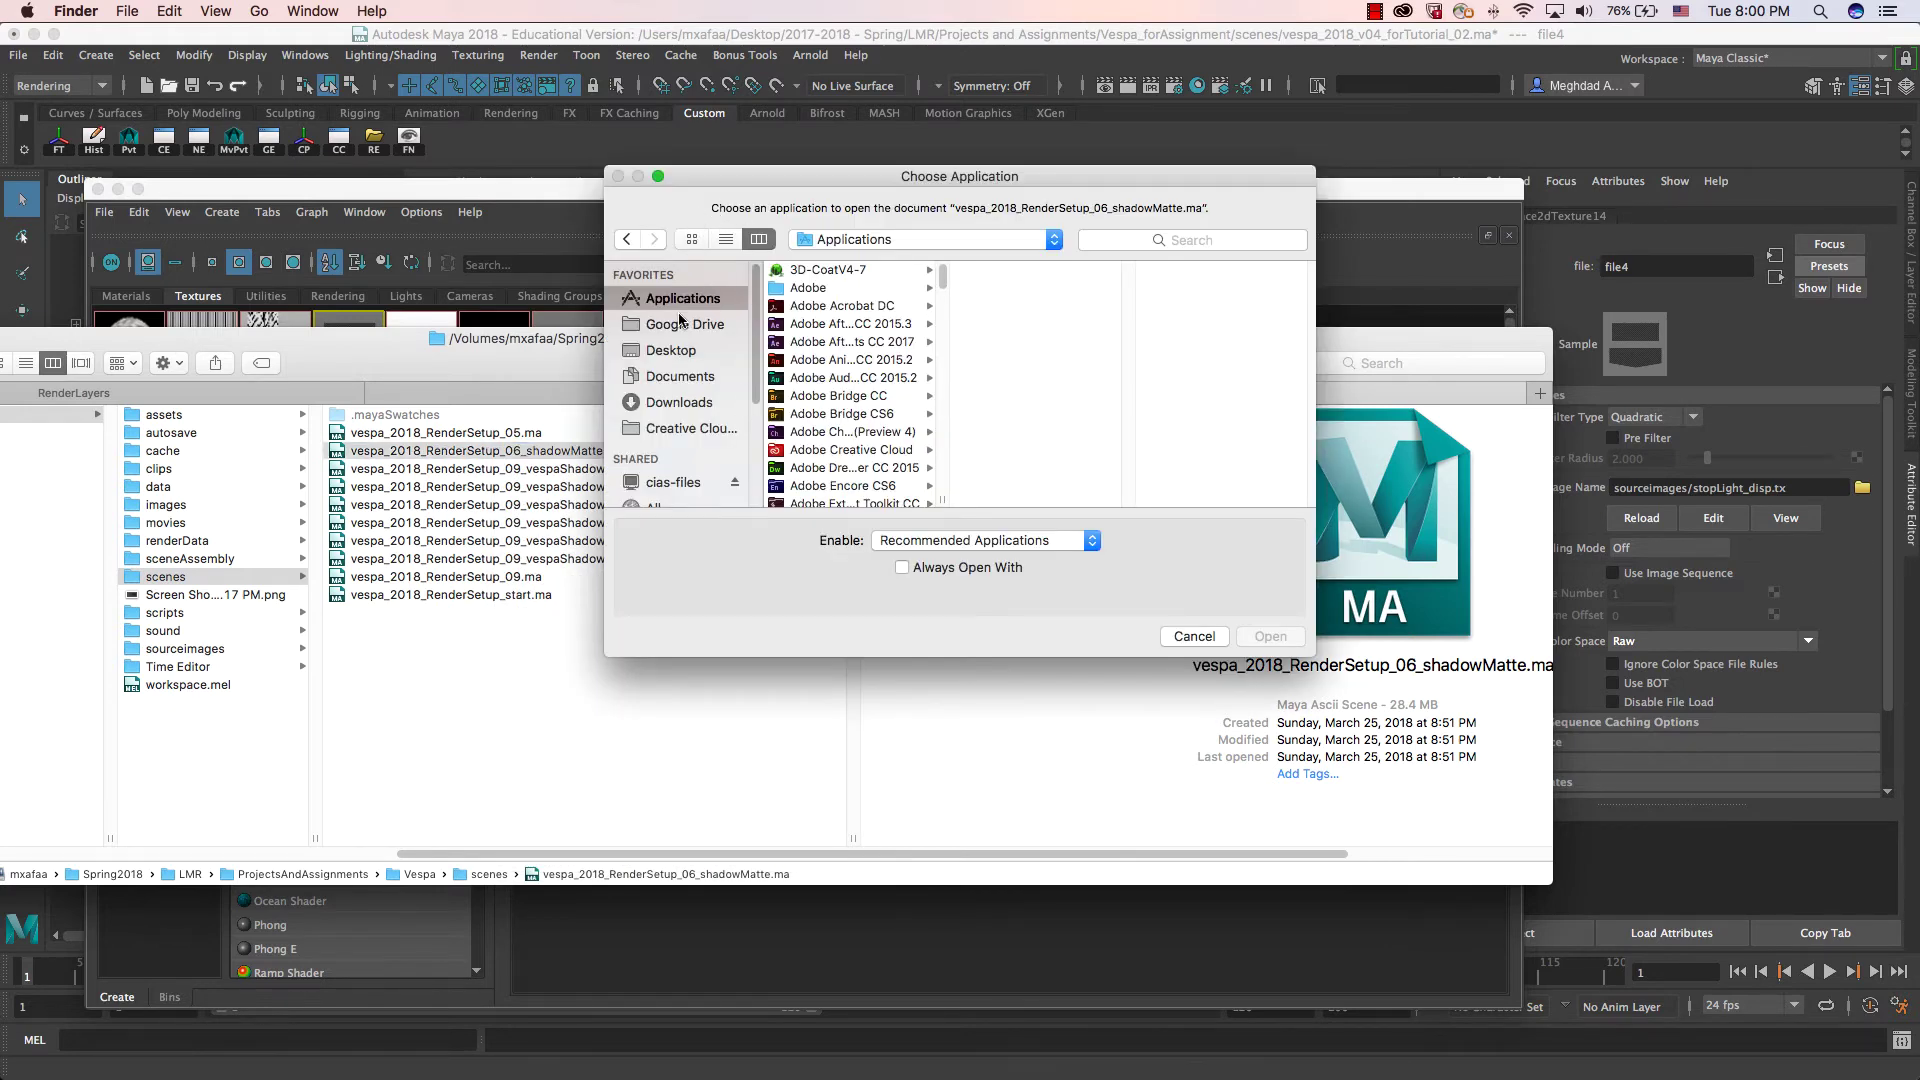
{"action": "left_click_drag", "start_coordinate": [759, 186], "coordinate": [747, 217]}
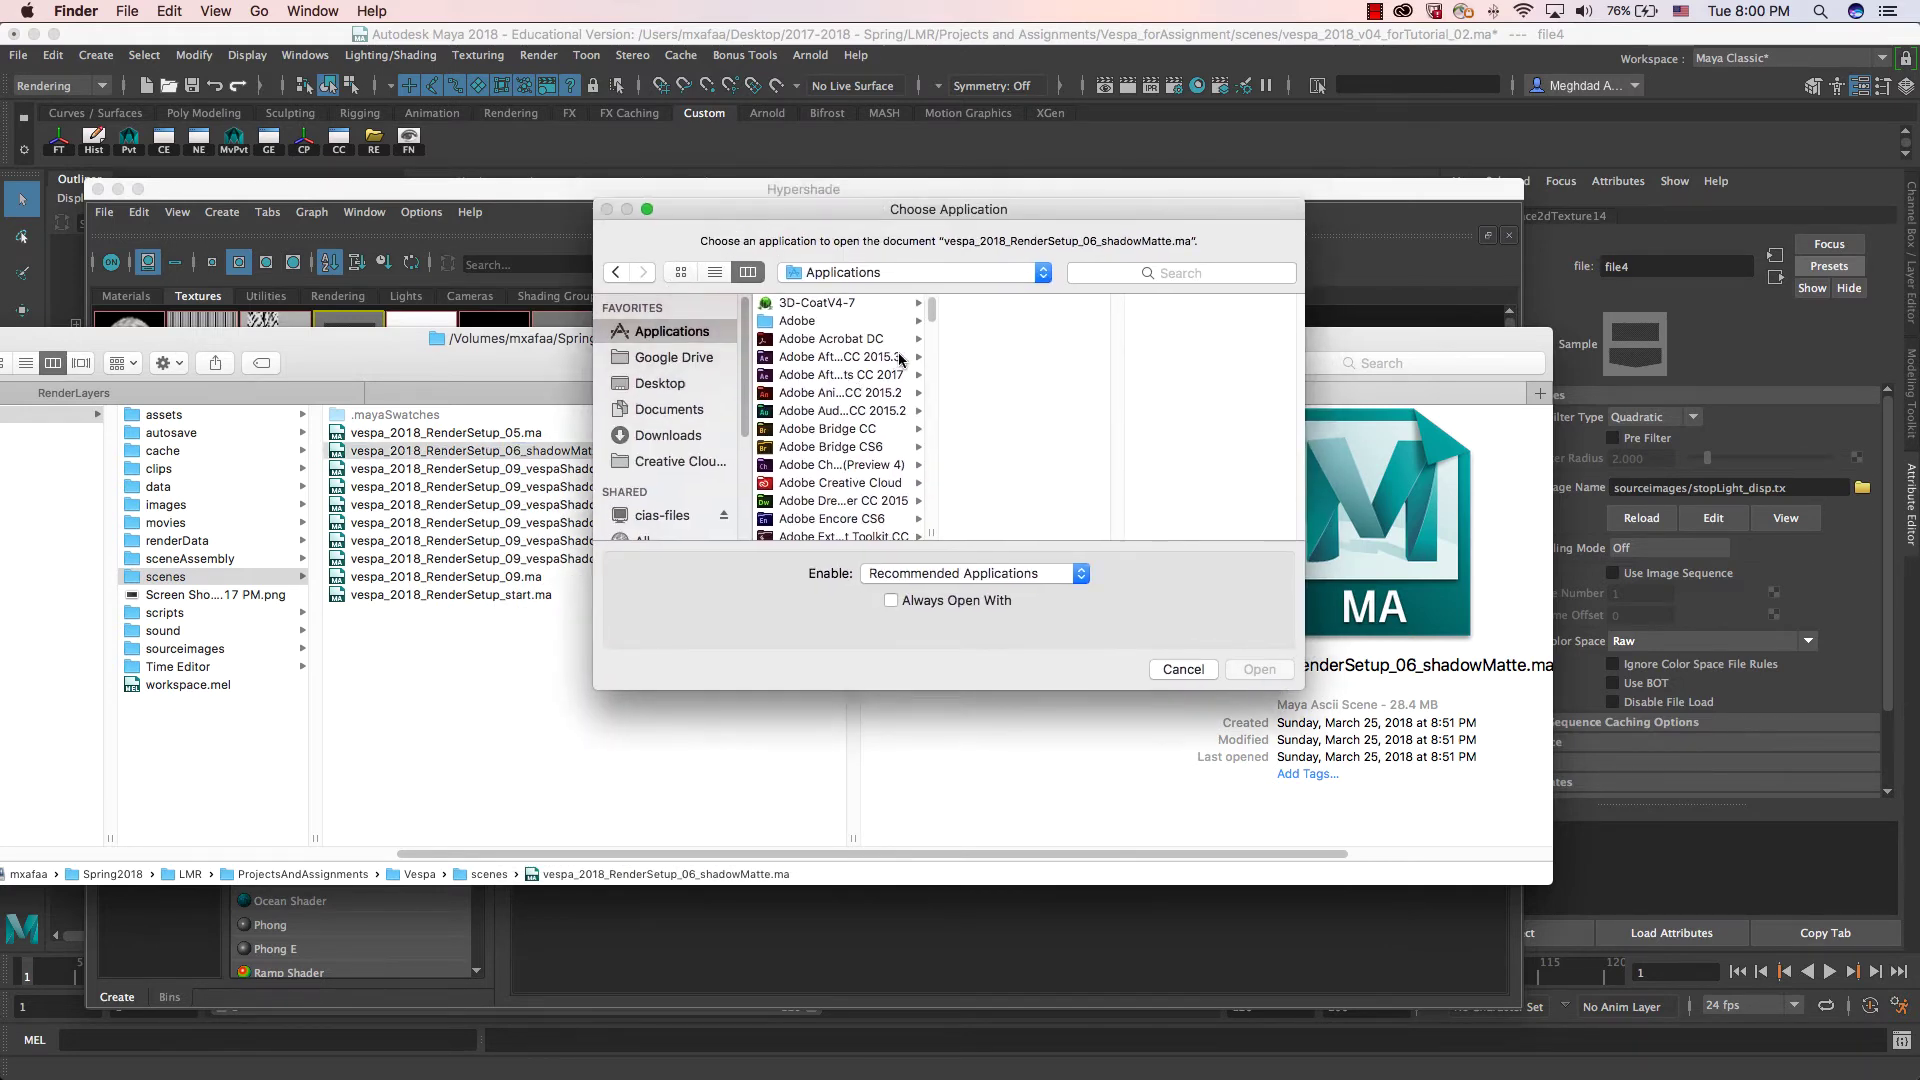
{"action": "left_click_drag", "start_coordinate": [931, 322], "coordinate": [929, 552]}
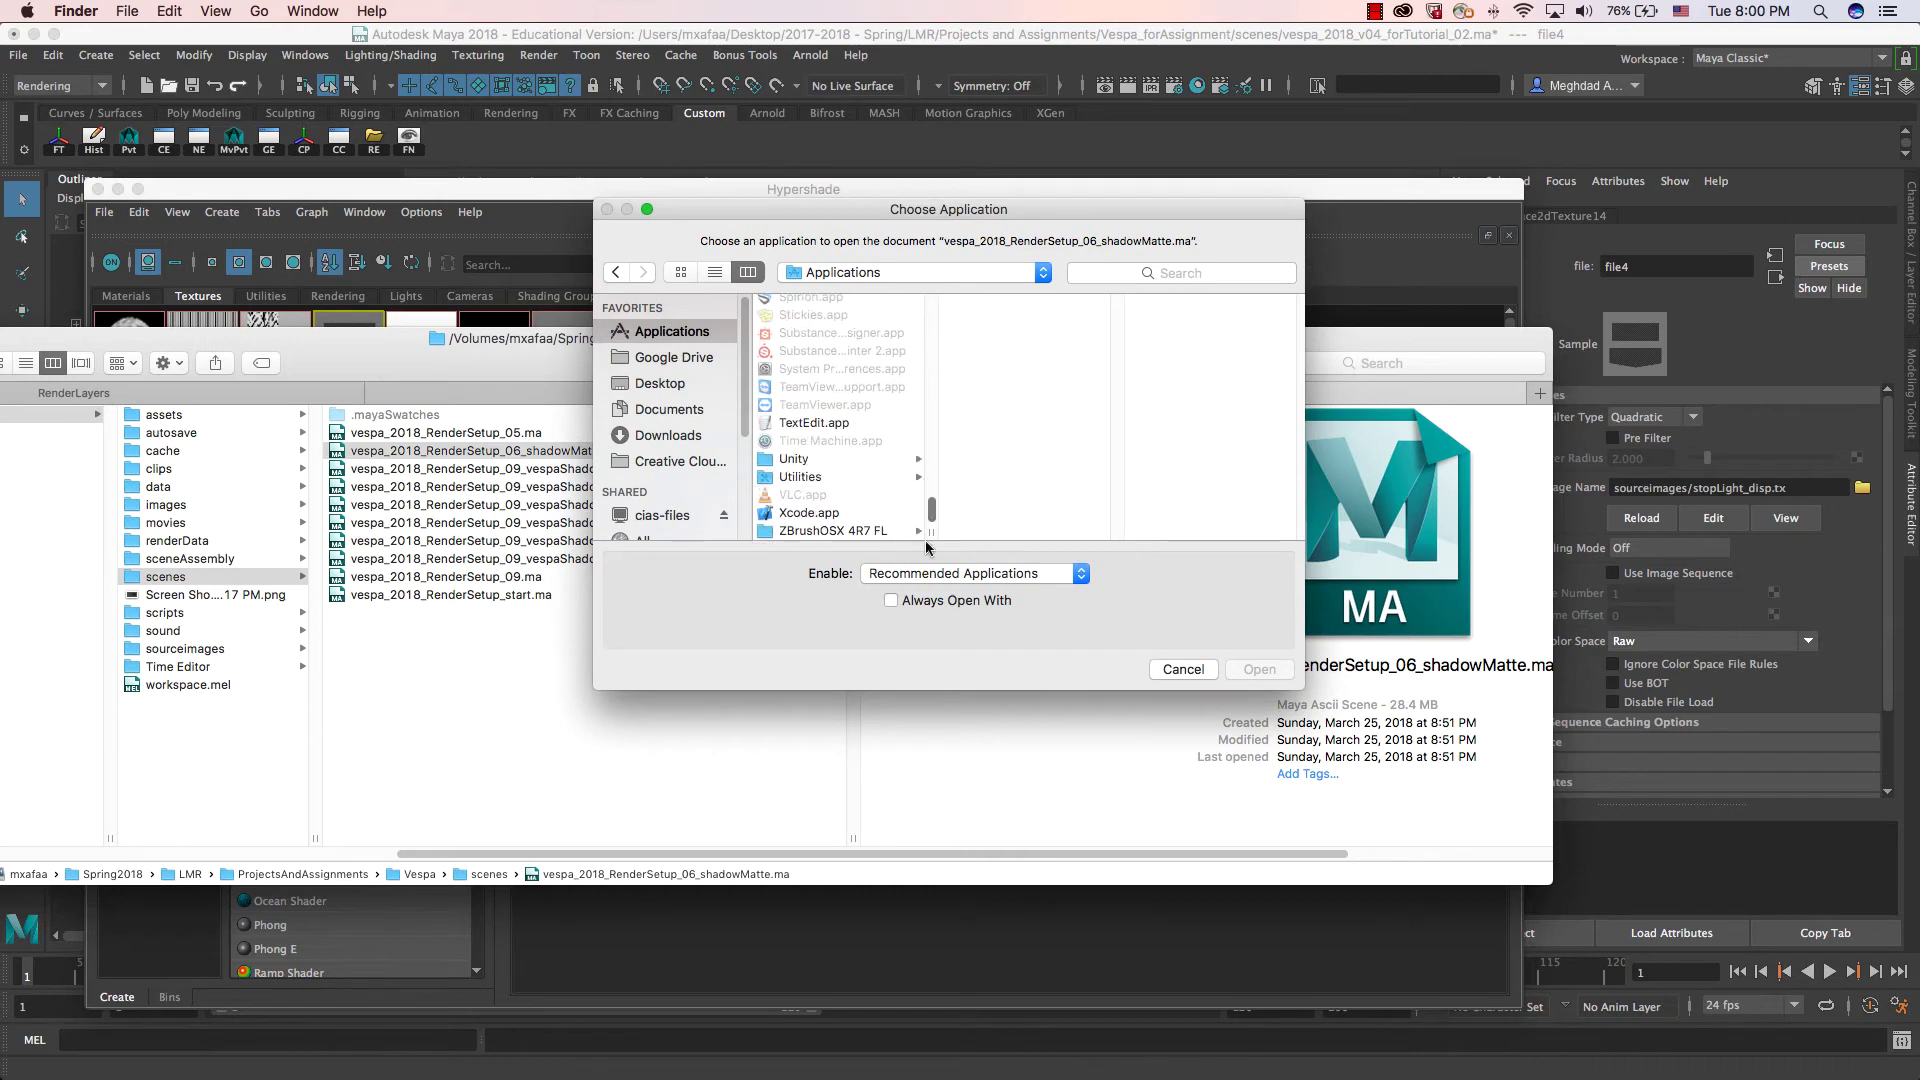
{"action": "left_click", "coordinate": [812, 423]}
{"action": "left_click", "coordinate": [1258, 670]}
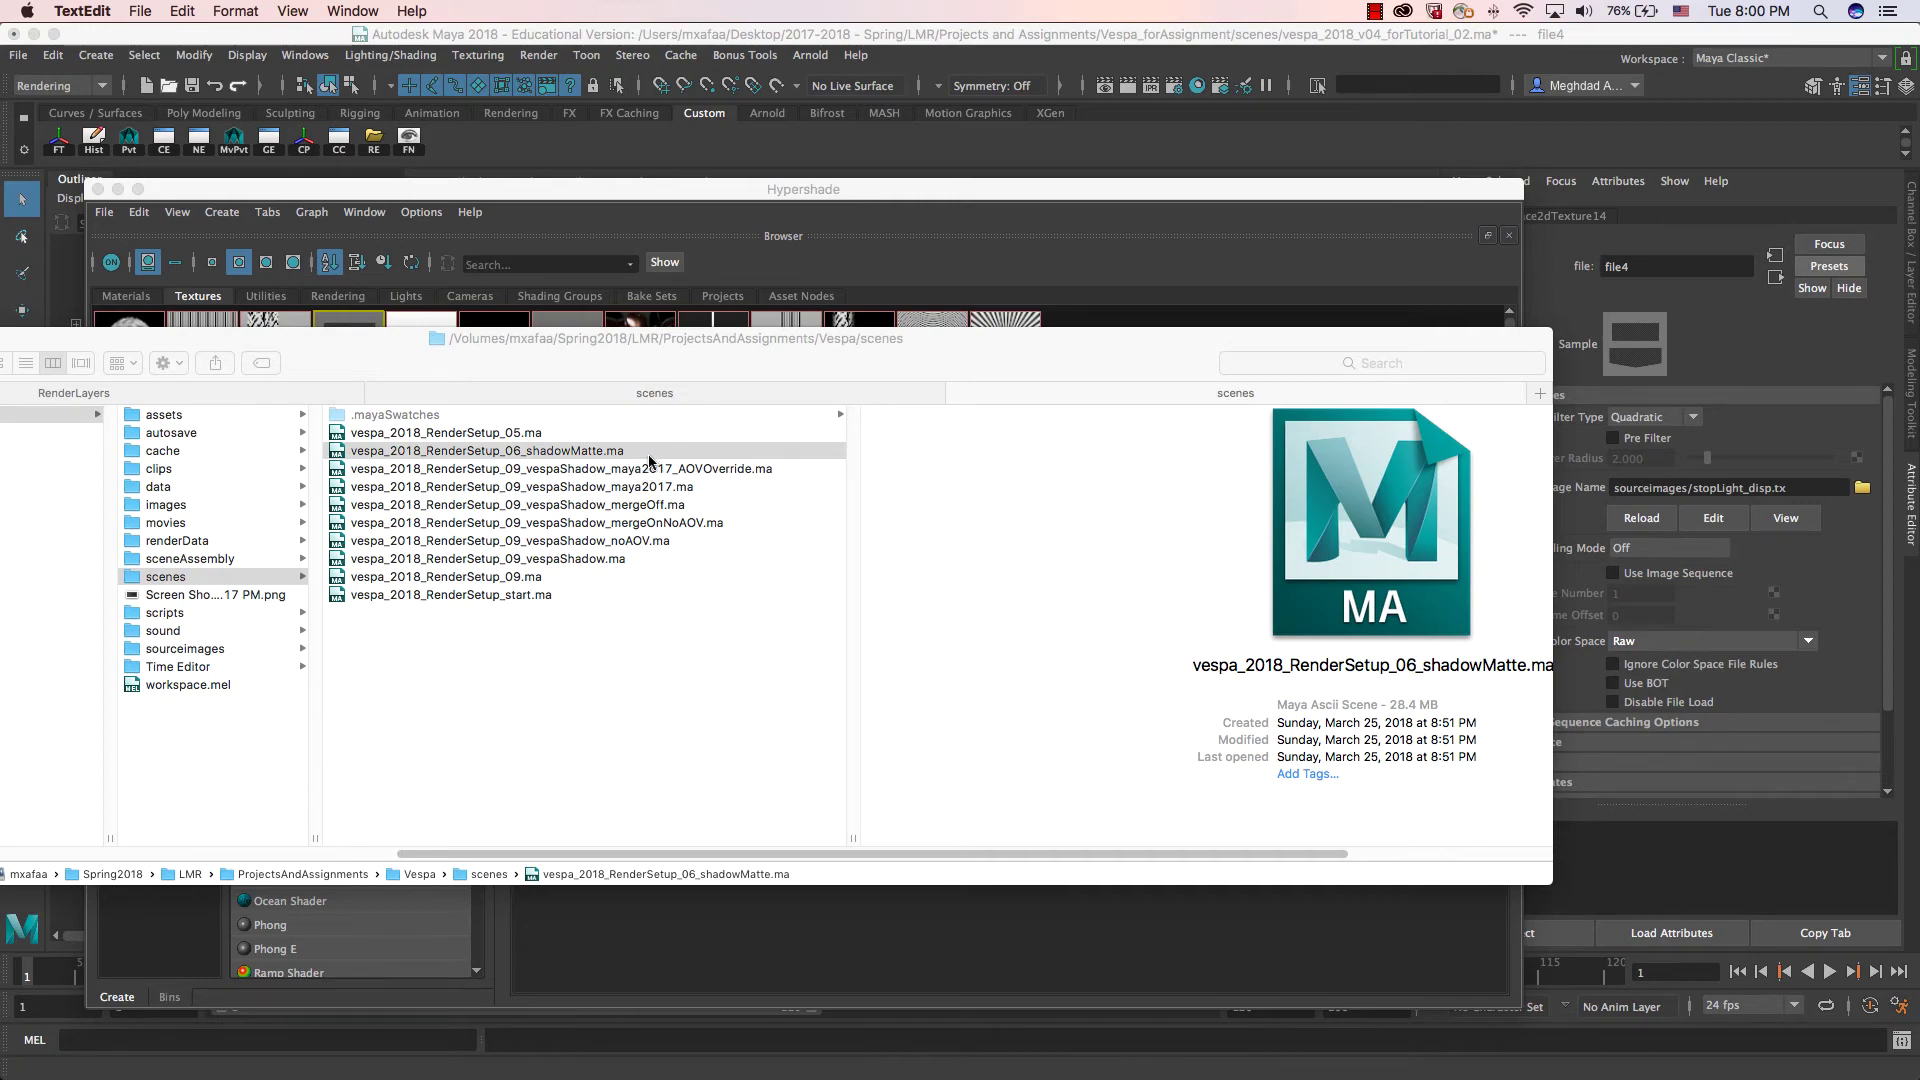
Step: Enlarge the scene file's text window to fill the screen and dismiss the file name popover
{"action": "right_click", "coordinate": [586, 452]}
{"action": "left_click", "coordinate": [600, 460]}
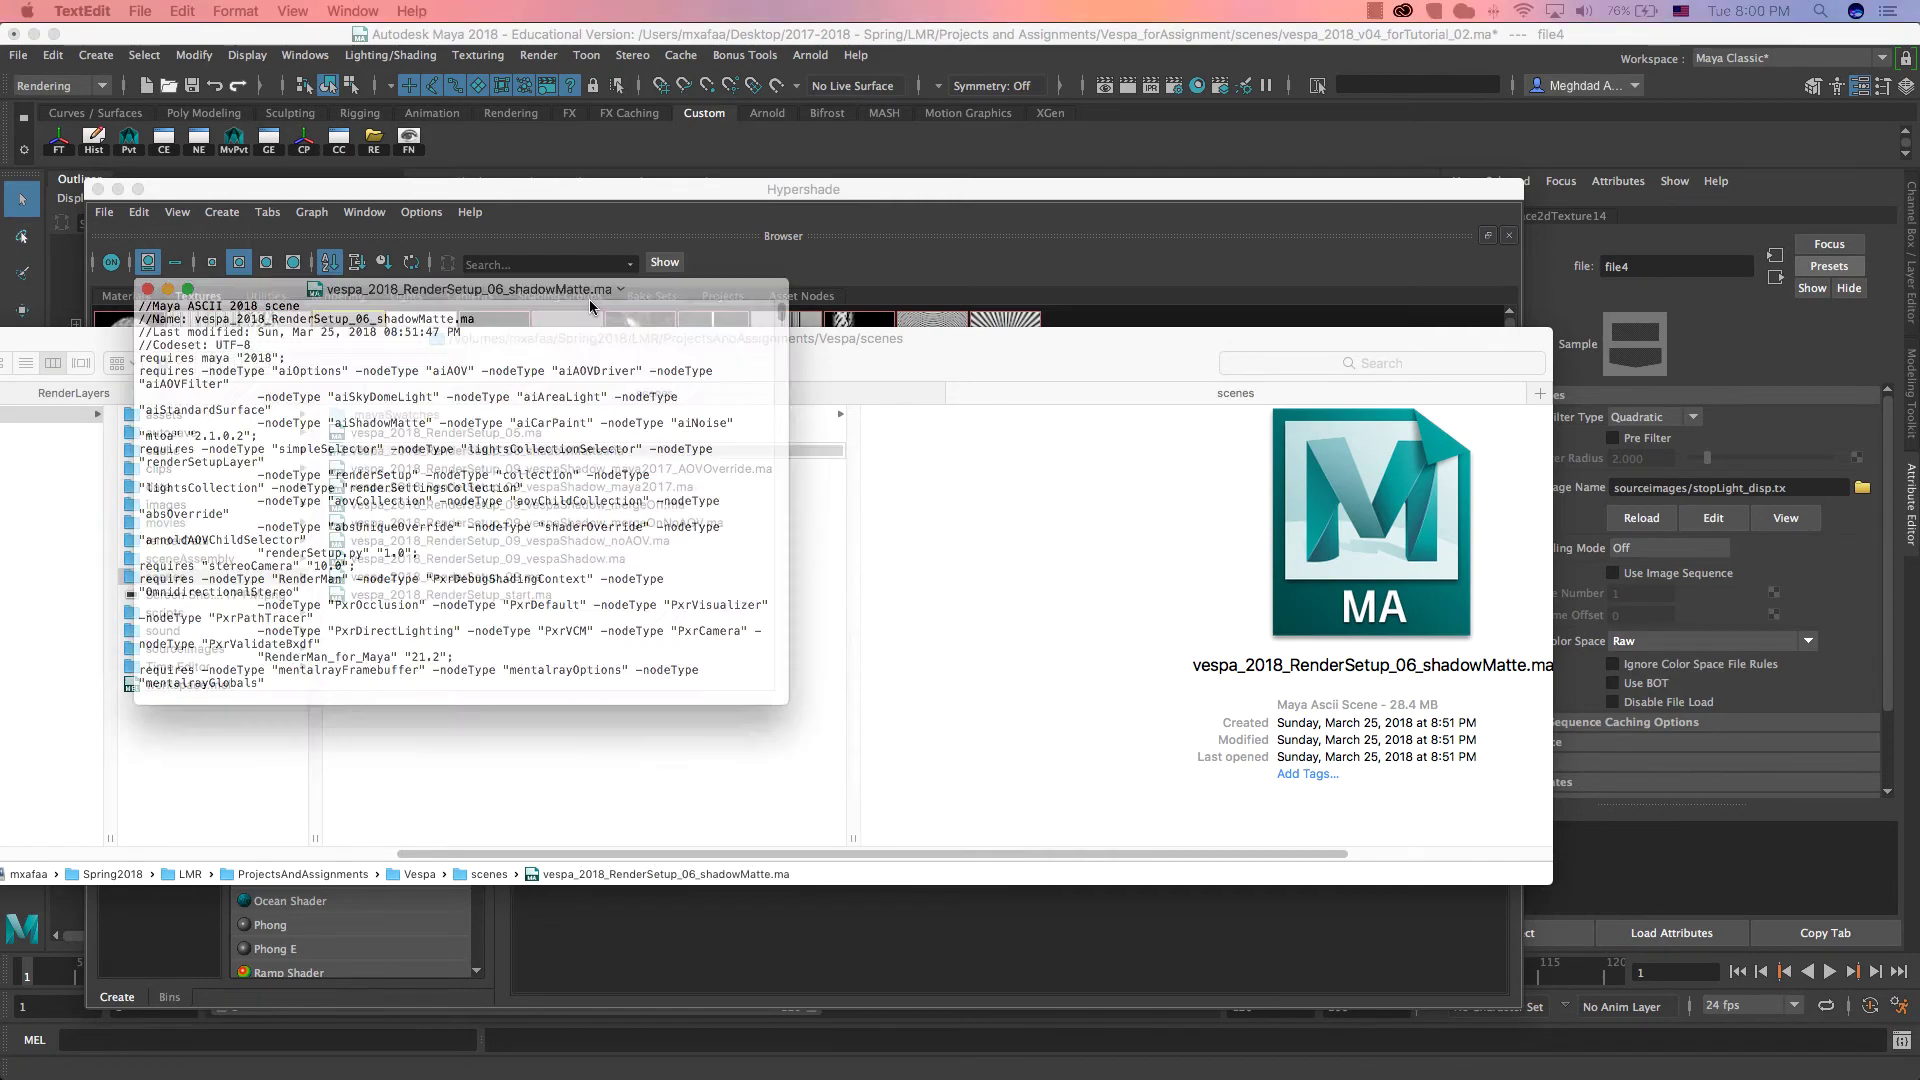
{"action": "double_click", "coordinate": [610, 303]}
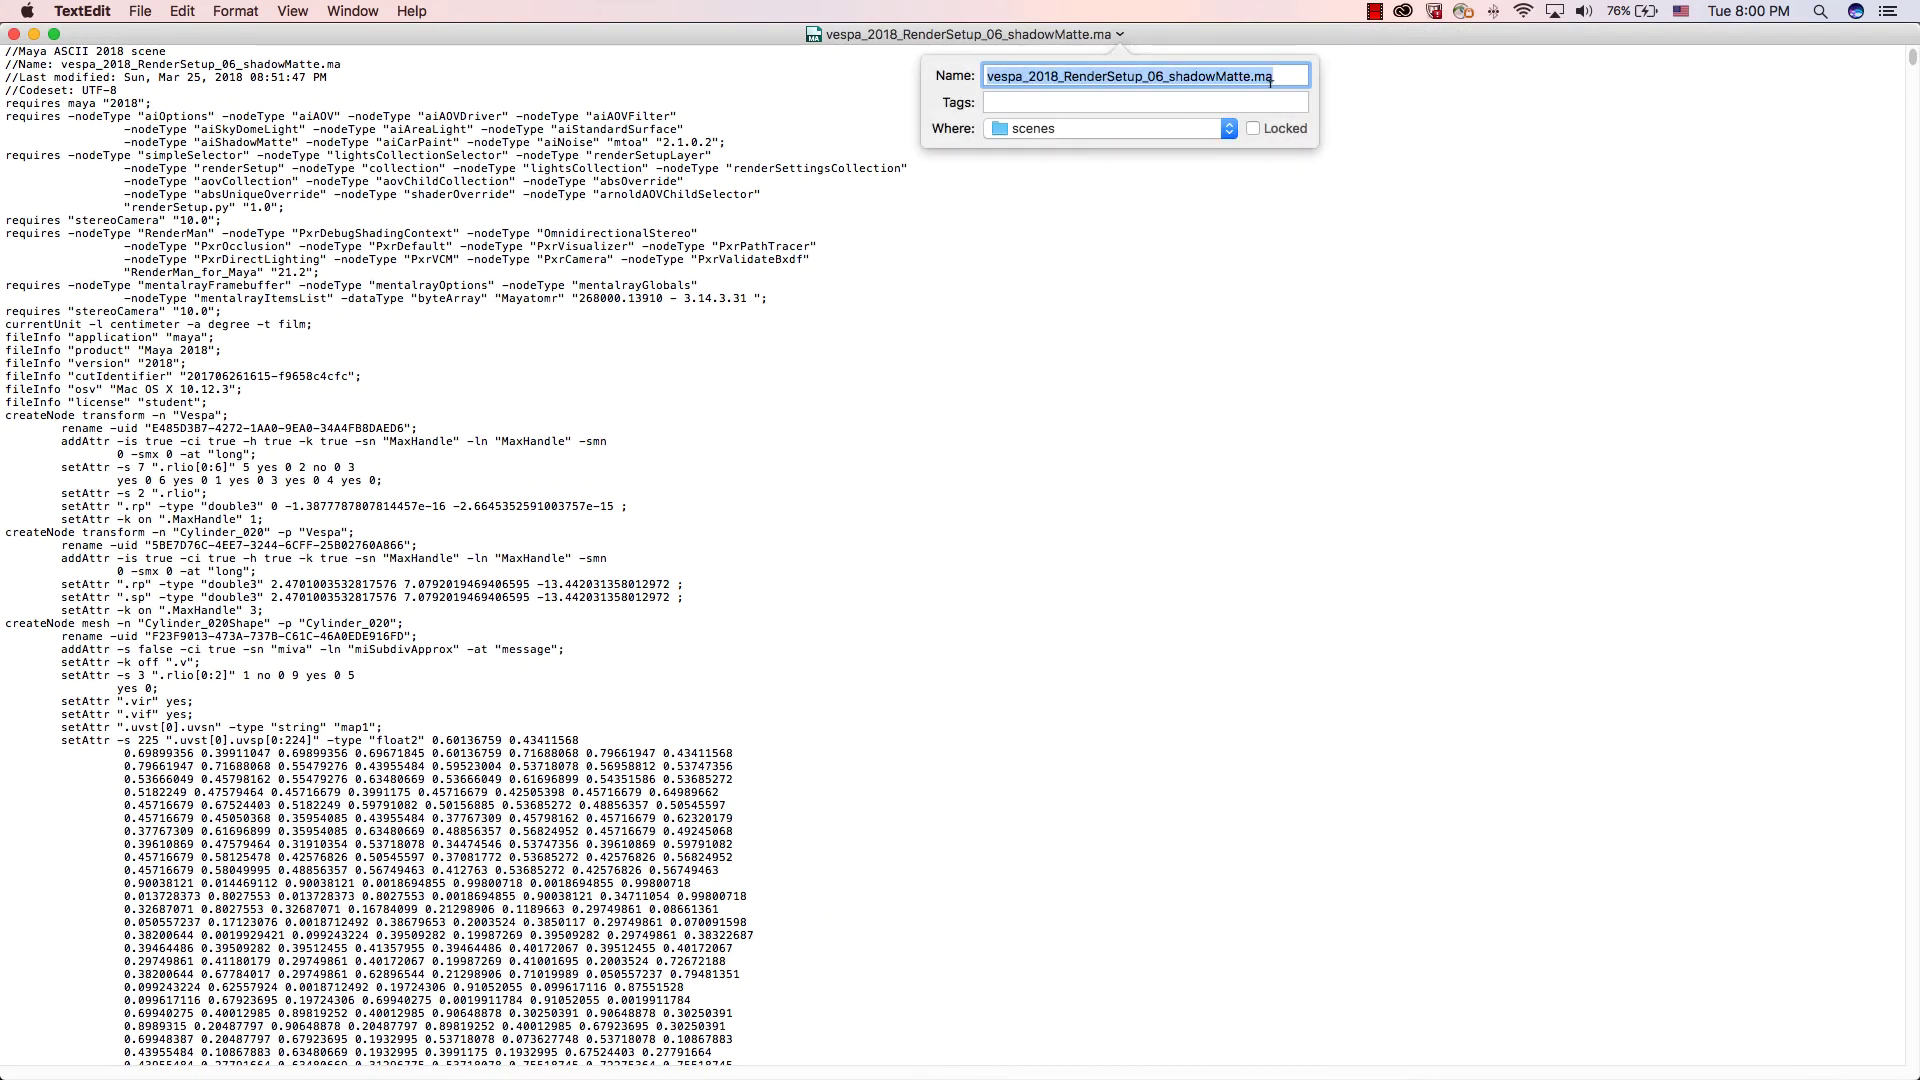
{"action": "left_click", "coordinate": [1075, 280]}
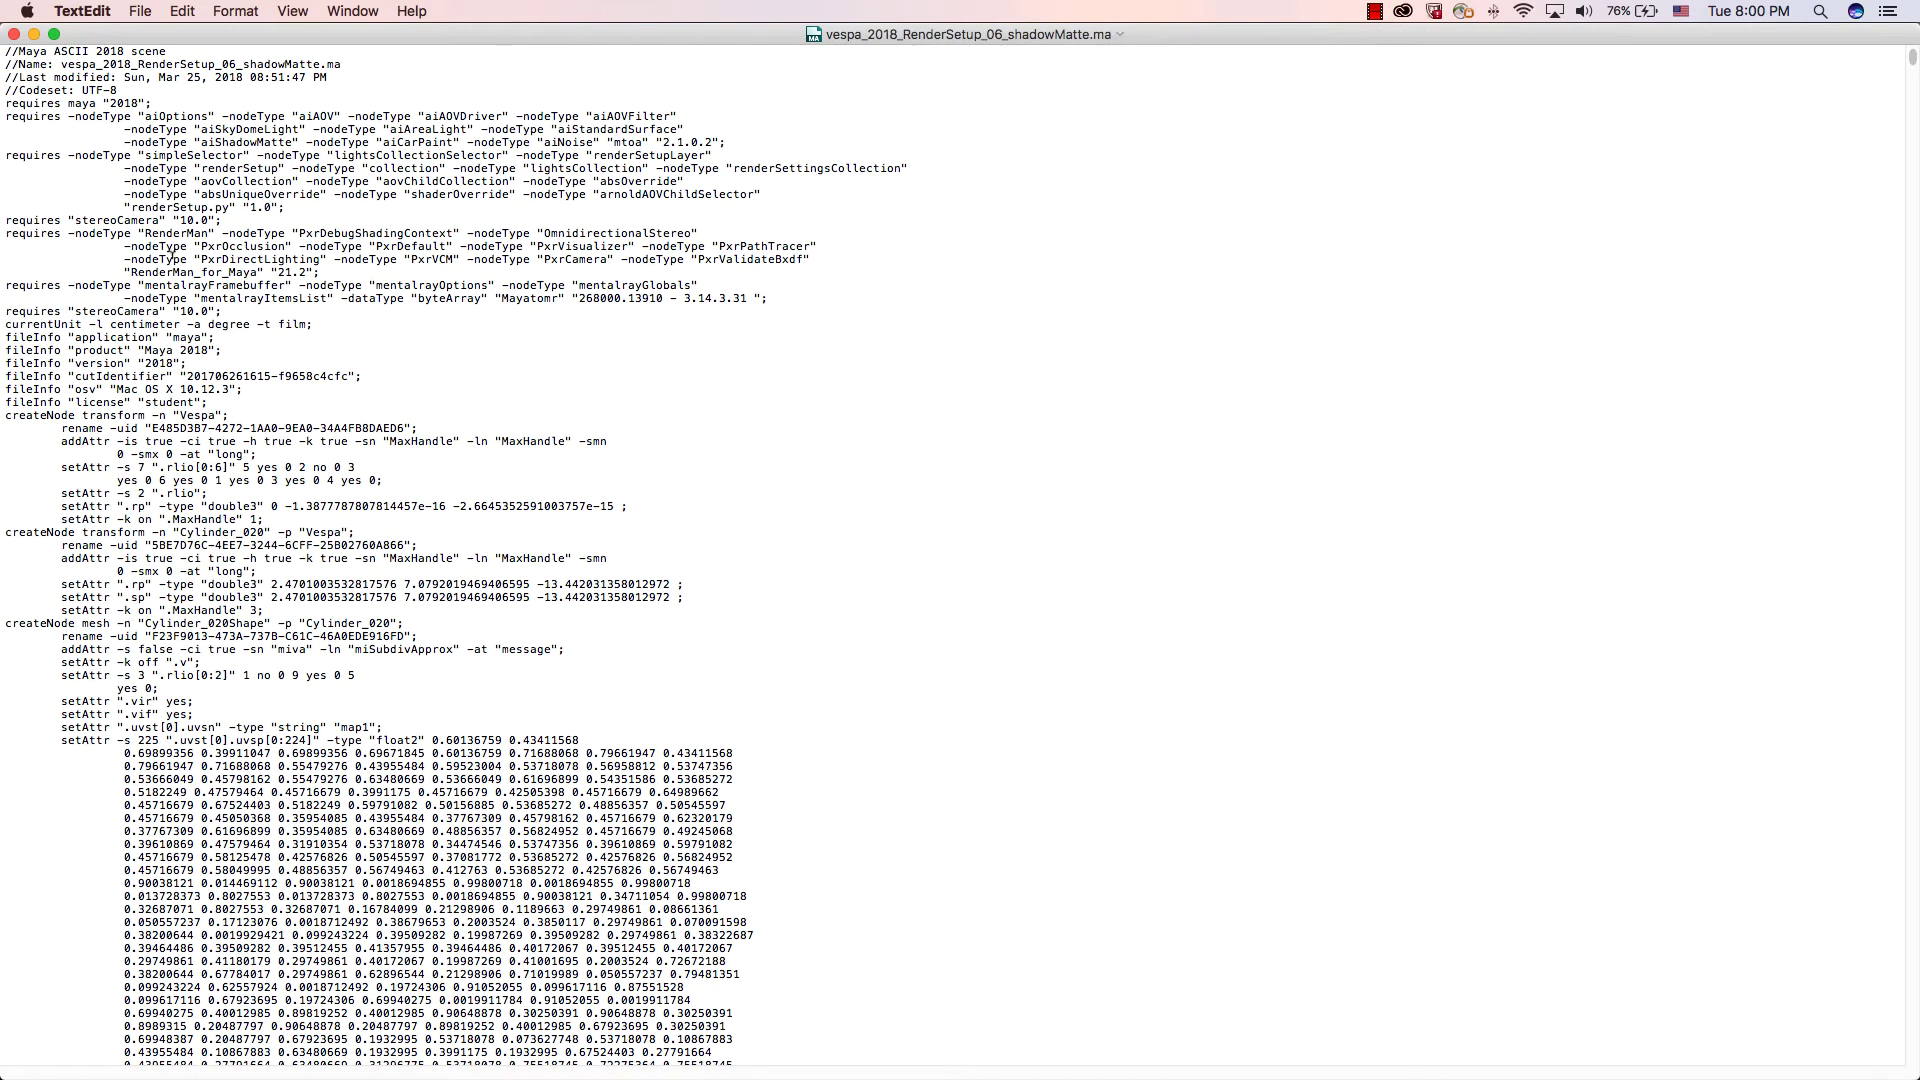
Step: Skim the beginning of the scene file, put its text window away and bring it back at full size
{"action": "scroll", "coordinate": [274, 429], "scroll_direction": "down", "scroll_amount": 3}
{"action": "scroll", "coordinate": [274, 429], "scroll_direction": "up", "scroll_amount": 3}
{"action": "double_click", "coordinate": [464, 40]}
{"action": "key", "text": "super+w"}
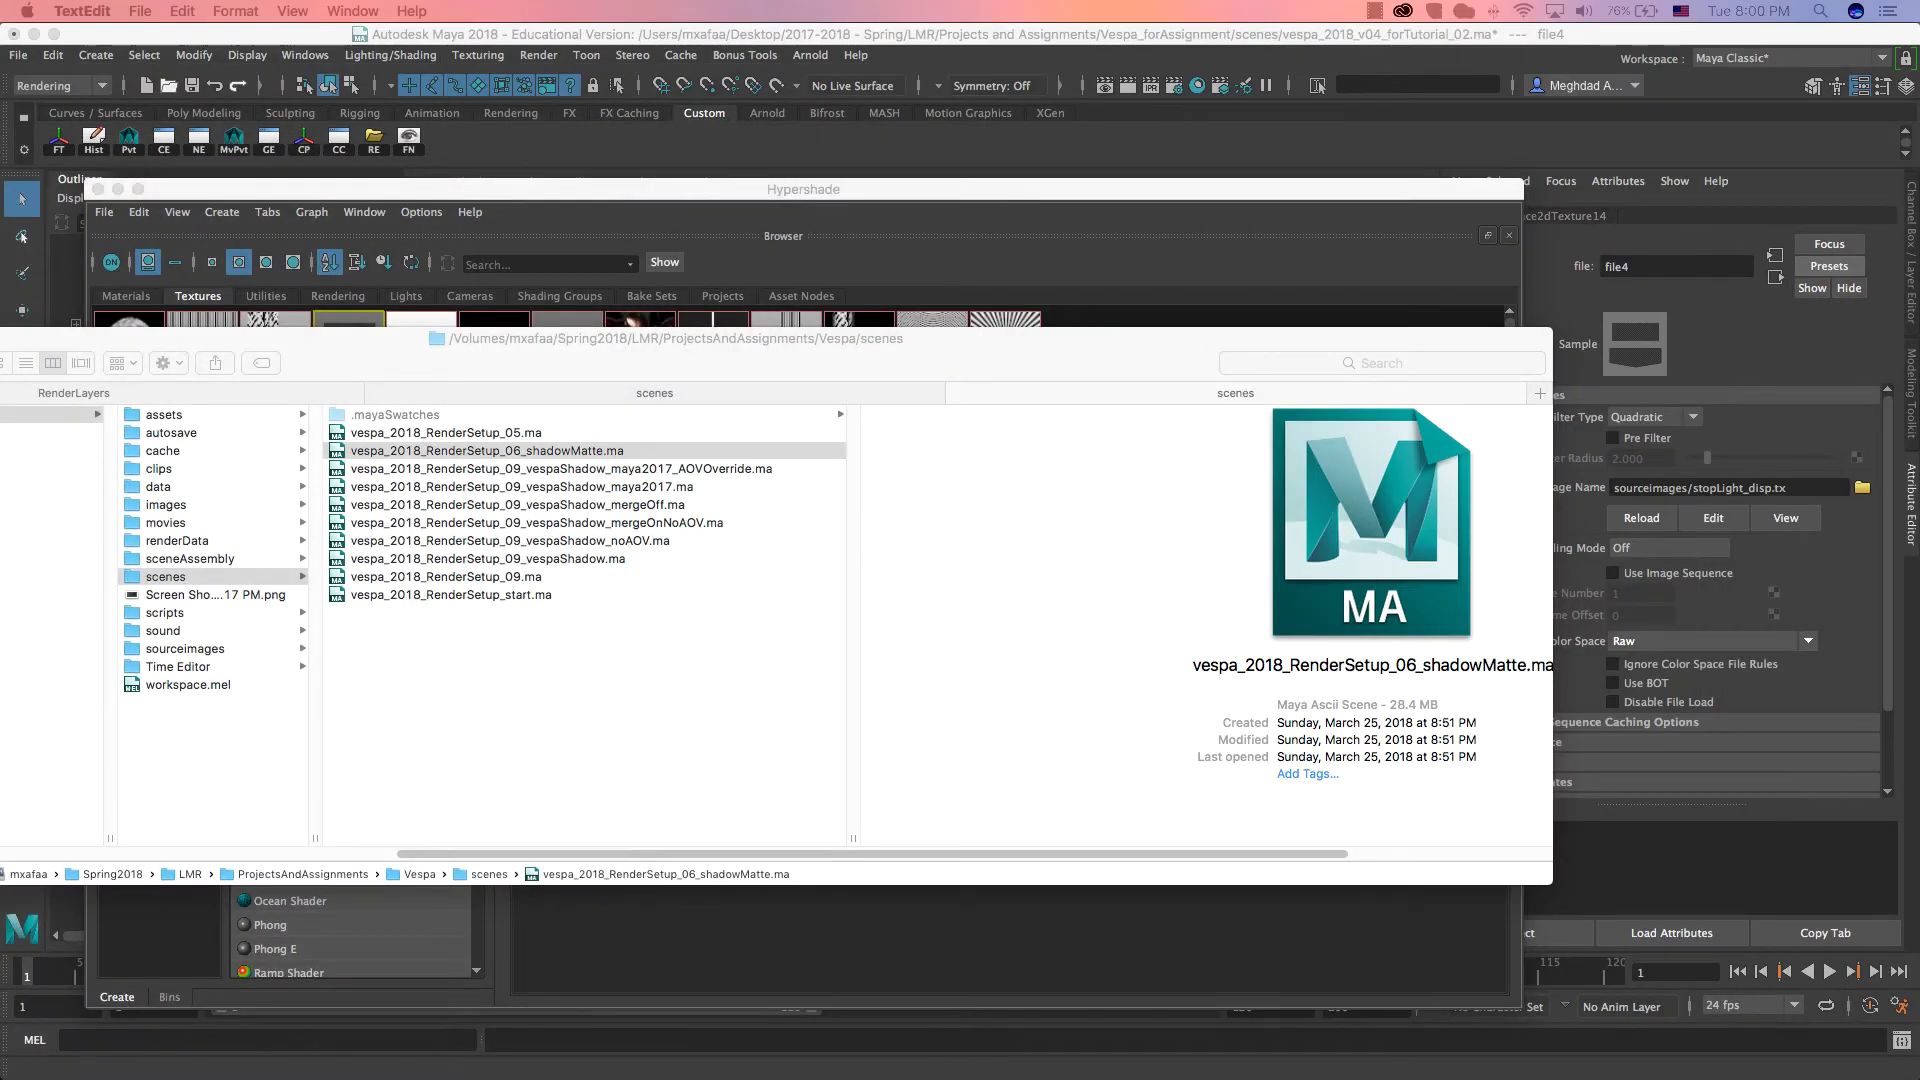
{"action": "key", "text": "Return"}
{"action": "double_click", "coordinate": [624, 76]}
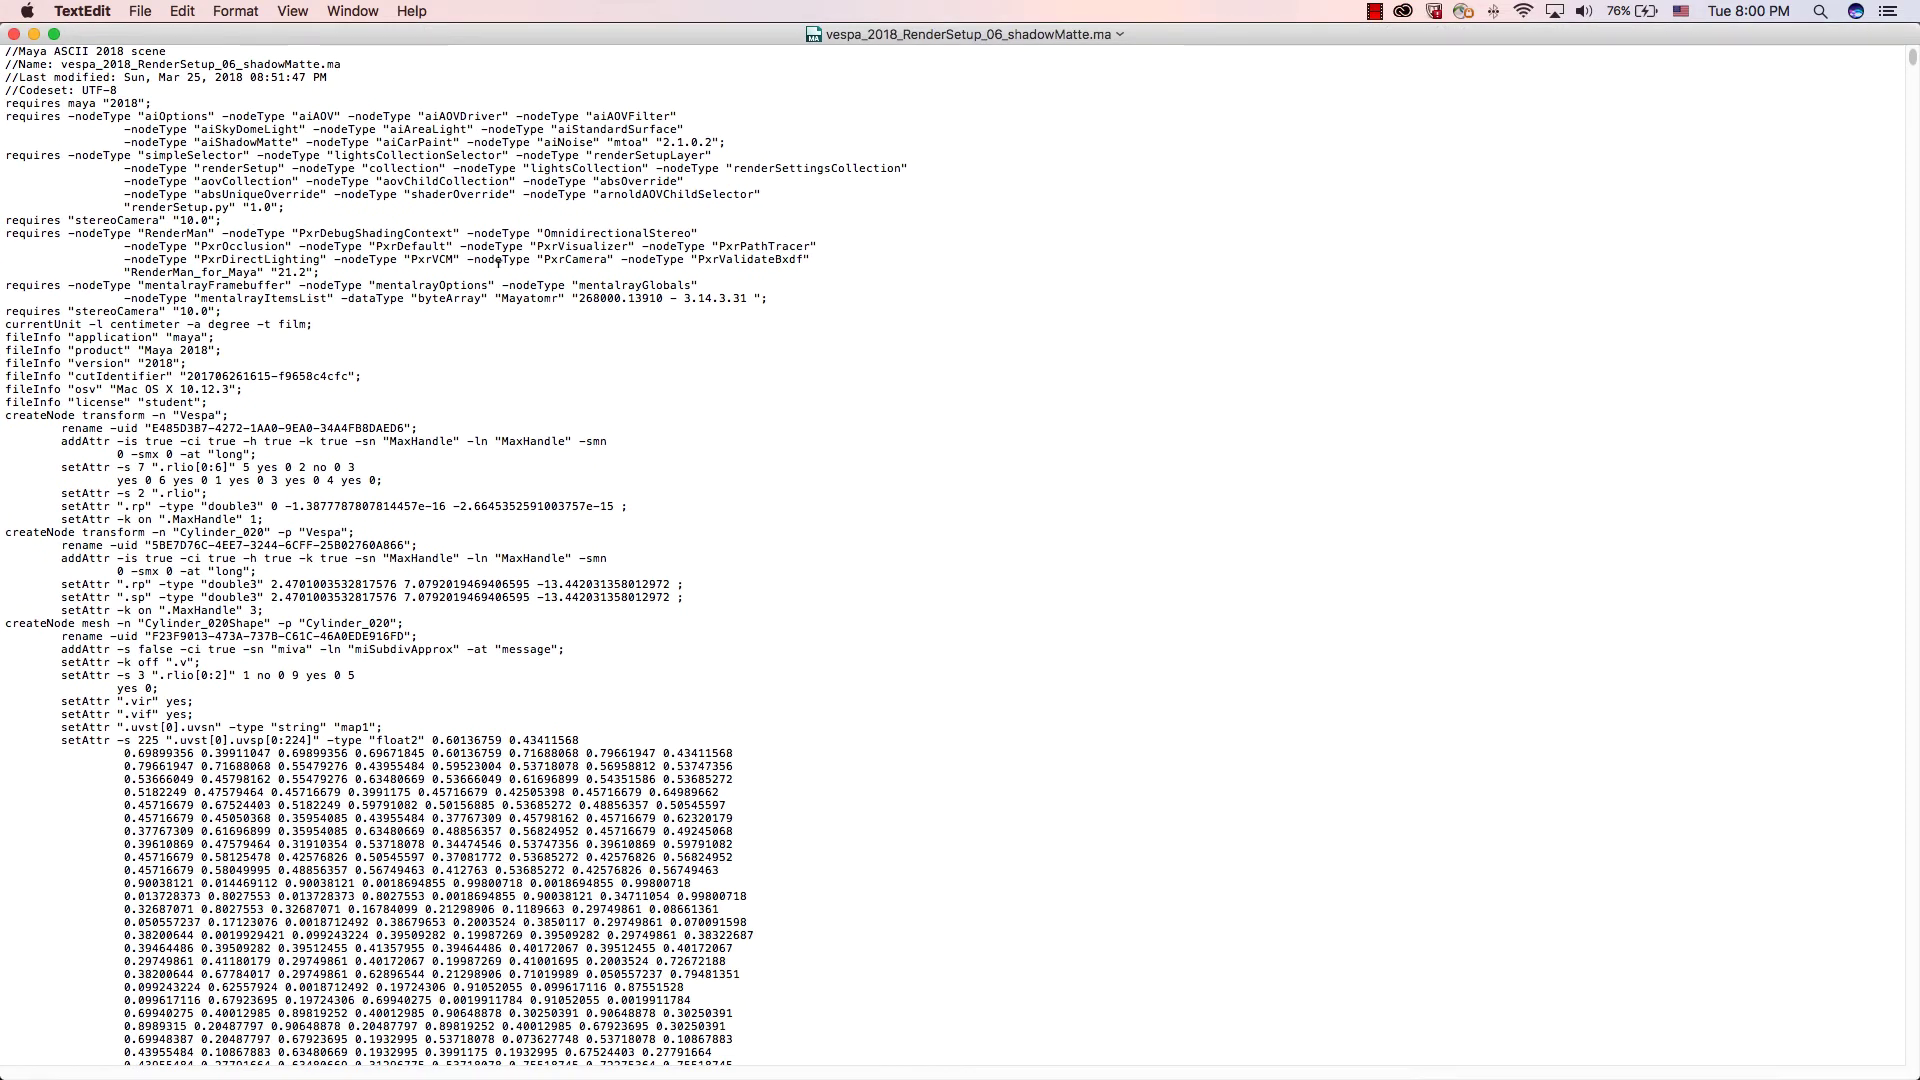
Step: Search the scene file for sourceimage and place the cursor near the start of the file3 node's texture path
{"action": "key", "text": "super+f"}
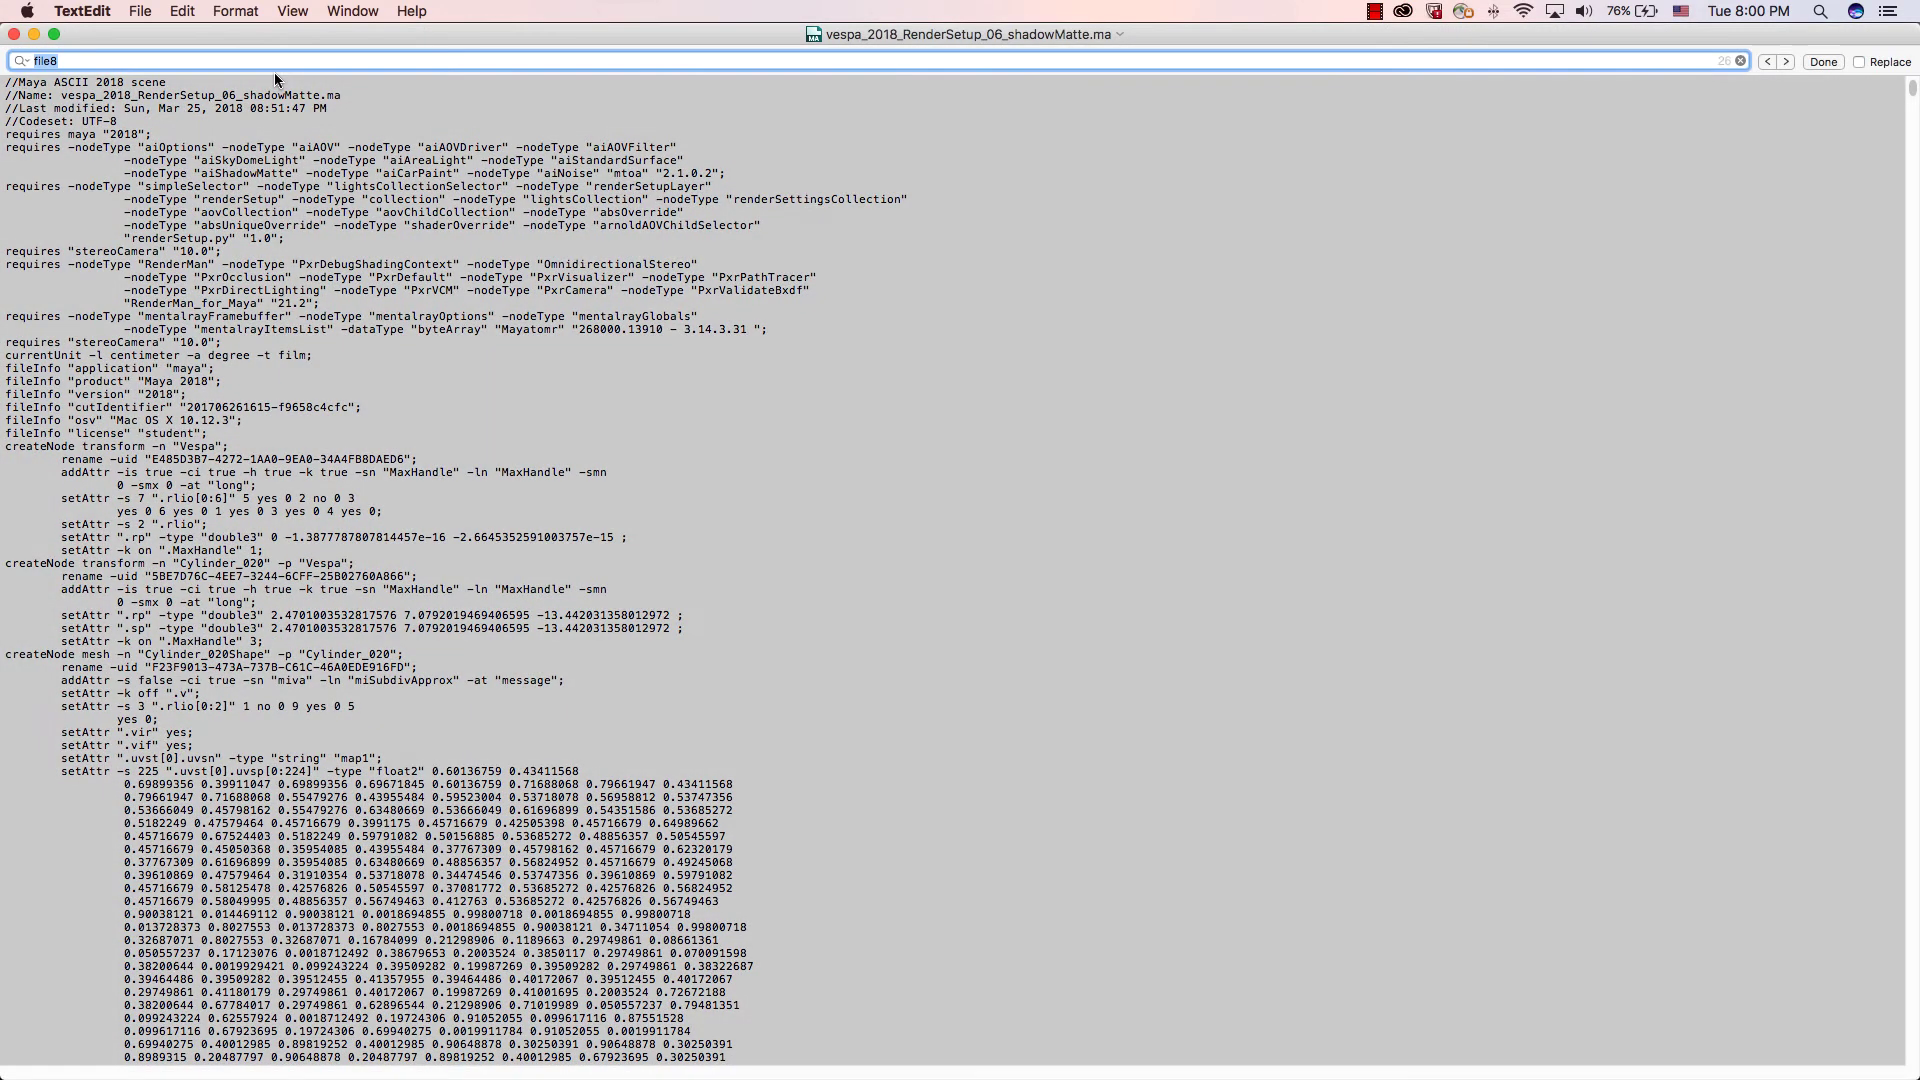
{"action": "type", "text": "sourceimage"}
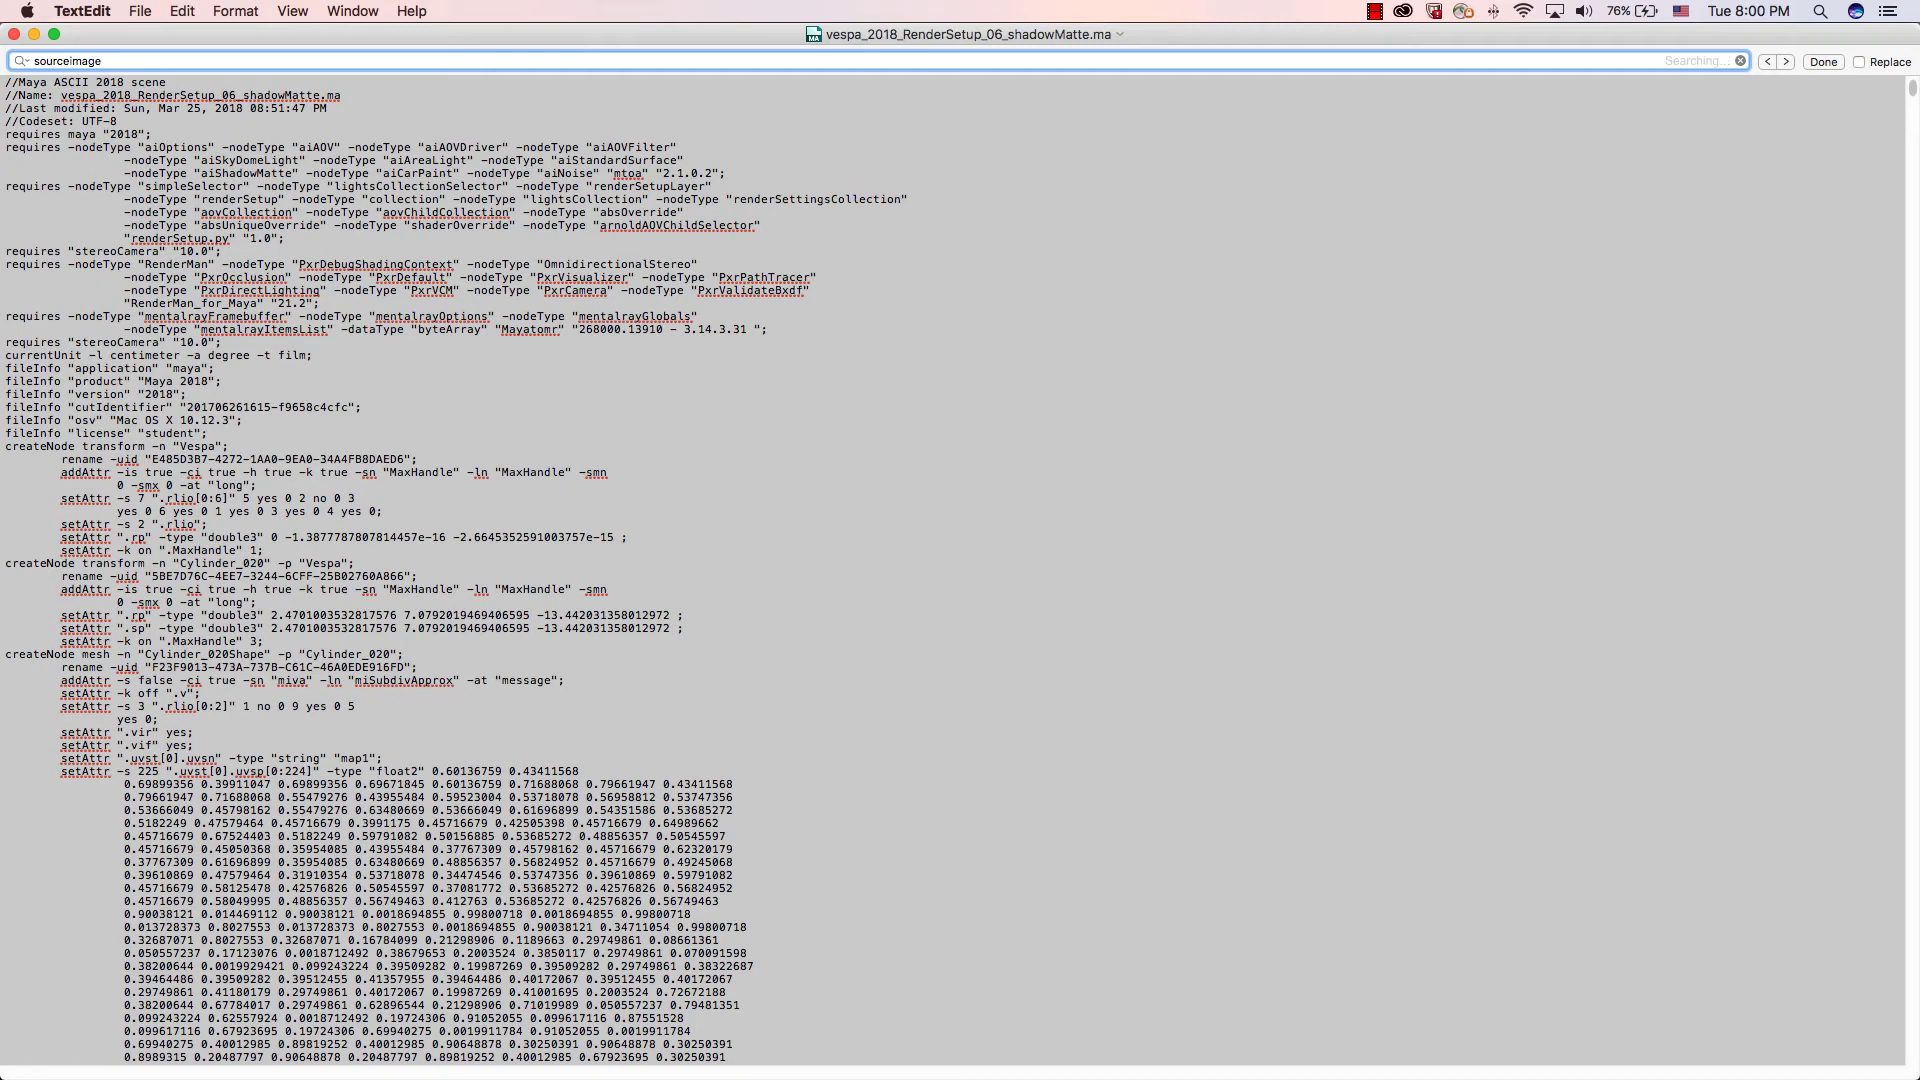
{"action": "key", "text": "Return"}
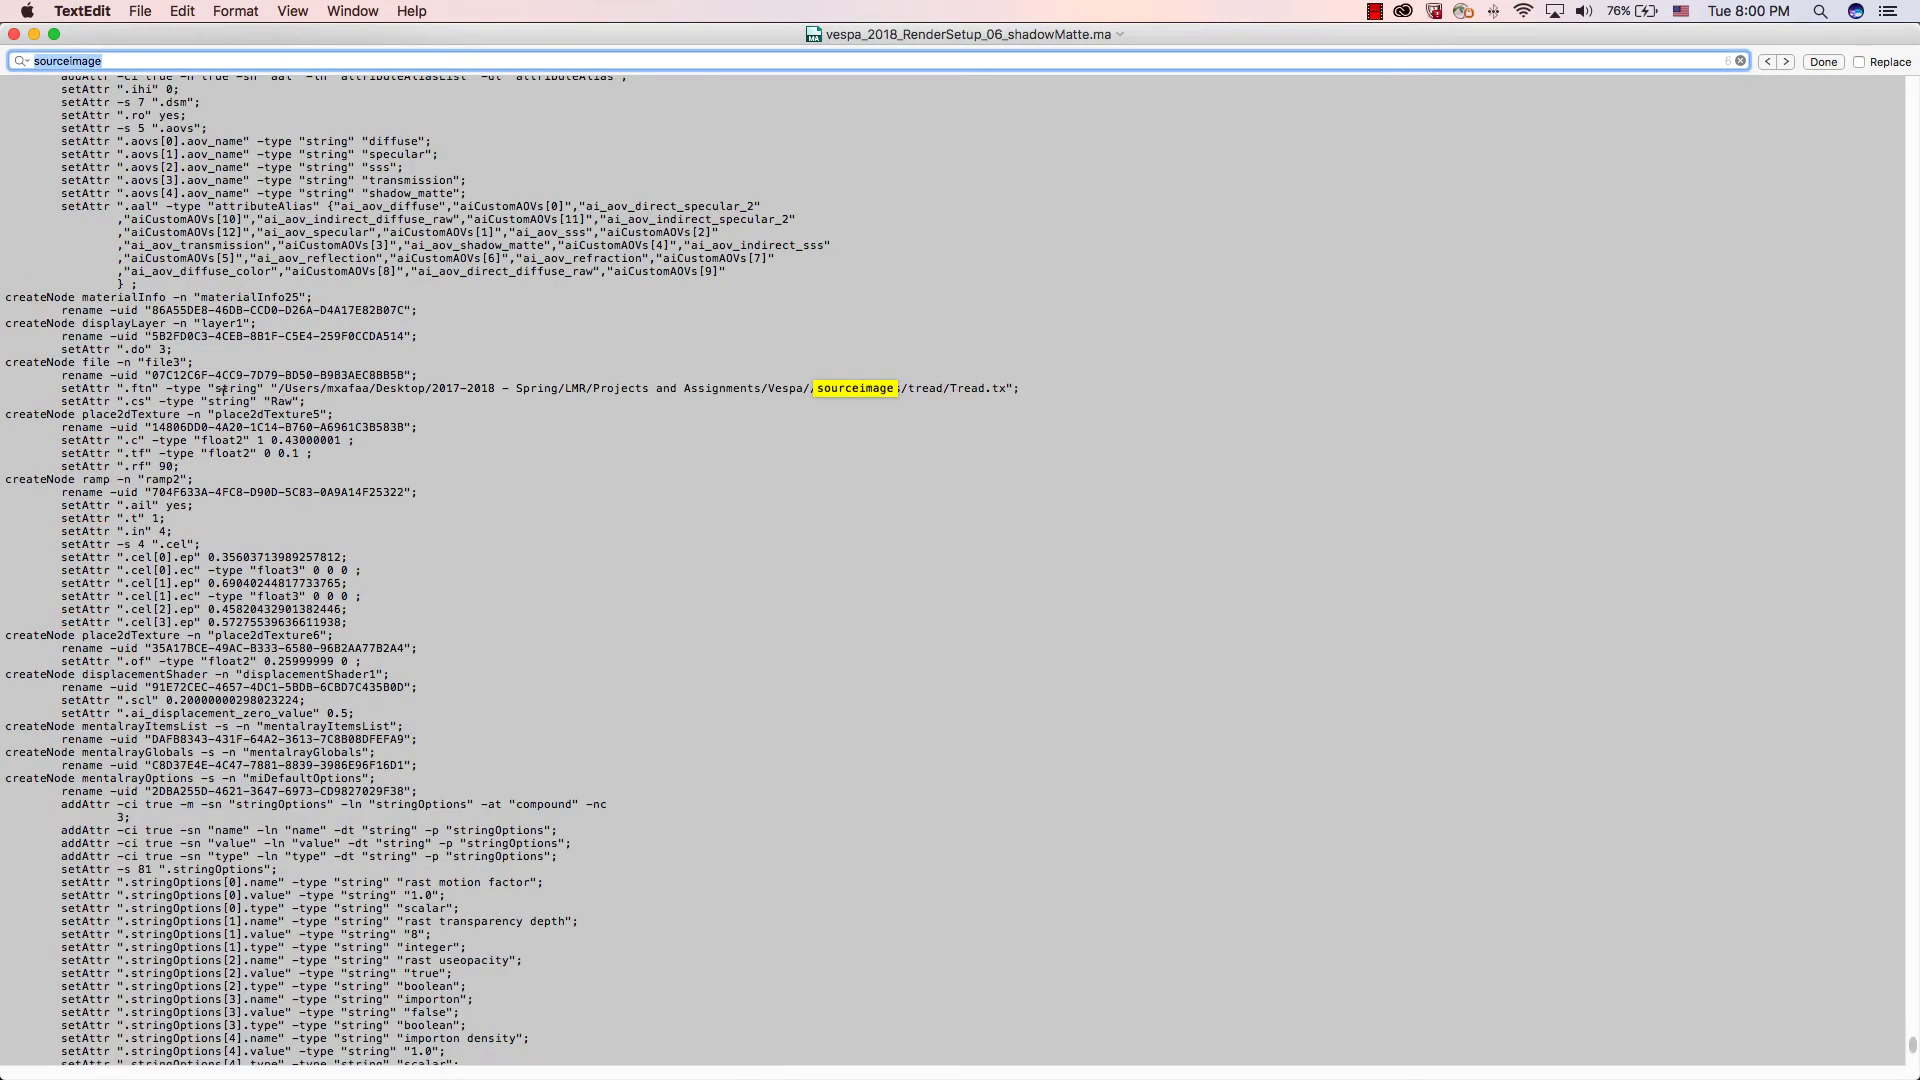
{"action": "left_click", "coordinate": [281, 388]}
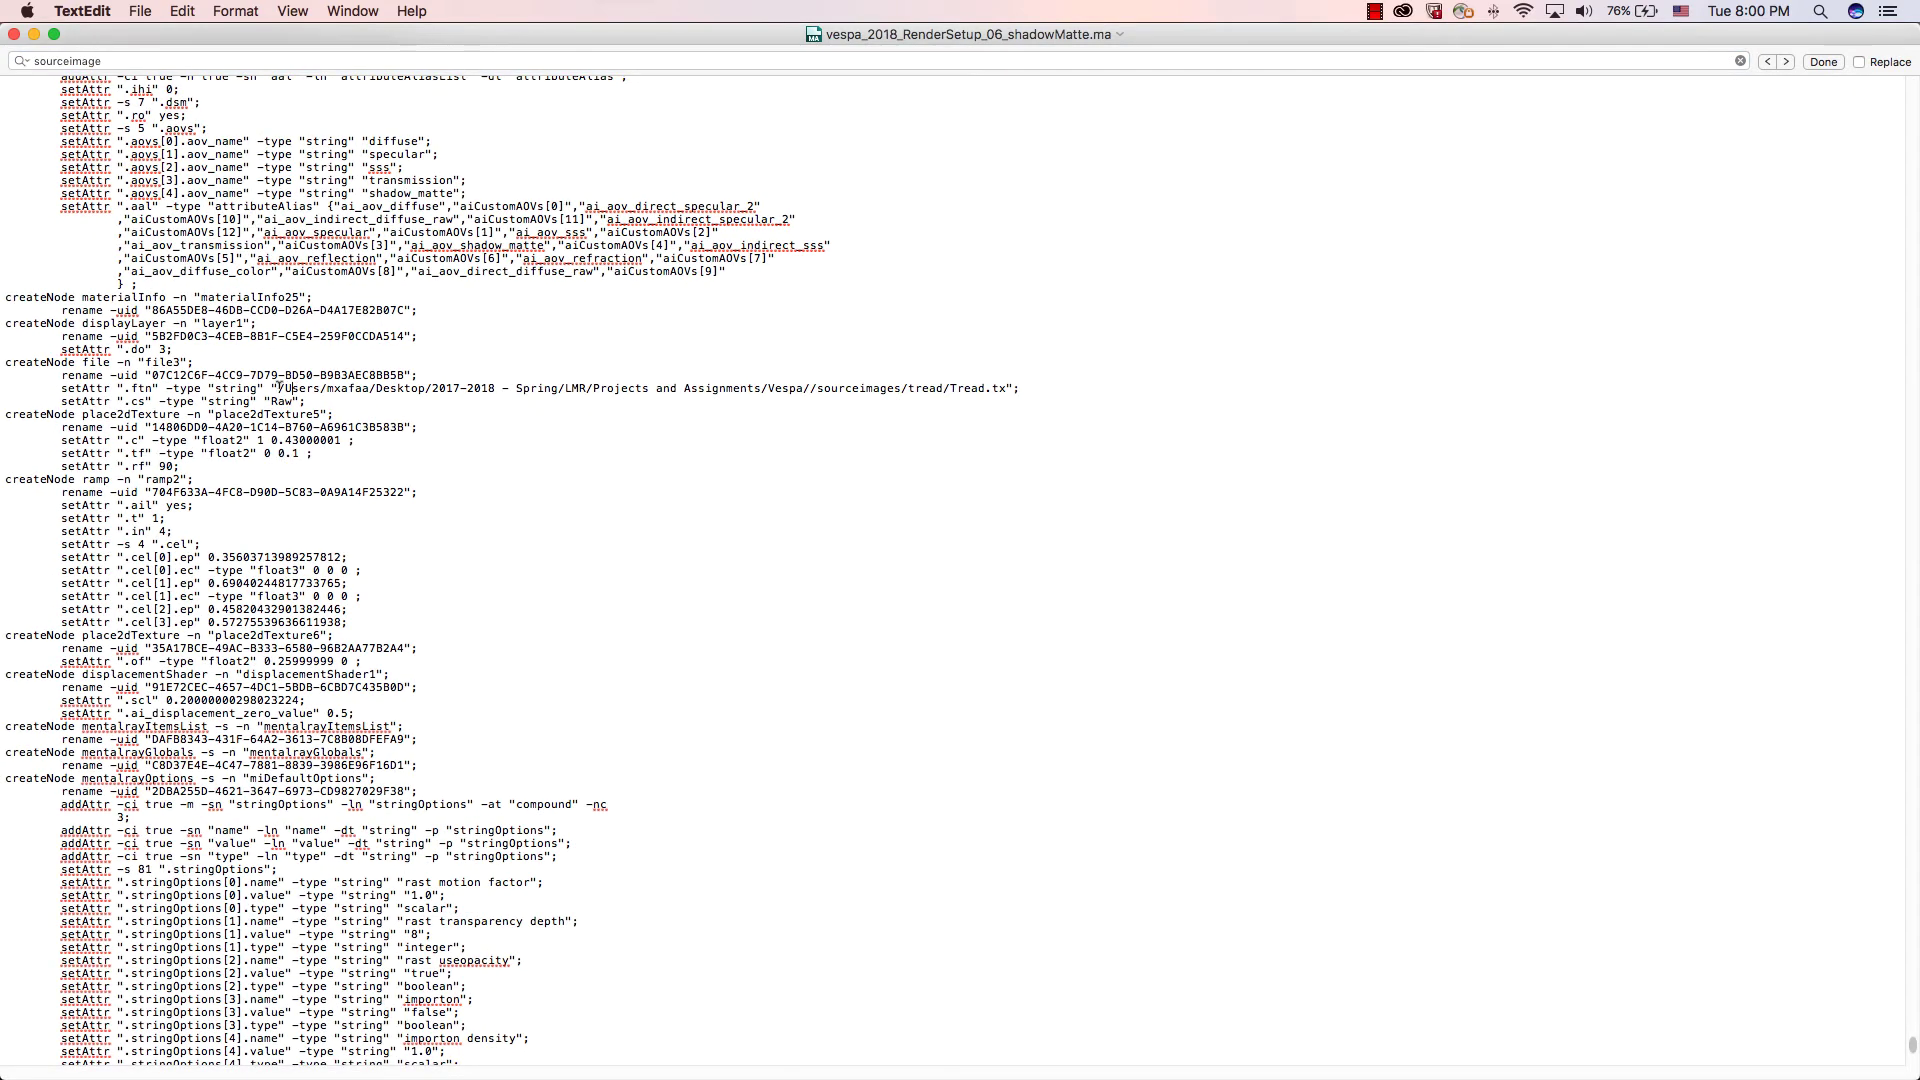
Step: Highlight the absolute folder part of the file3 node's texture path and the node's name in the scene file
{"action": "left_click_drag", "start_coordinate": [302, 388], "coordinate": [803, 385]}
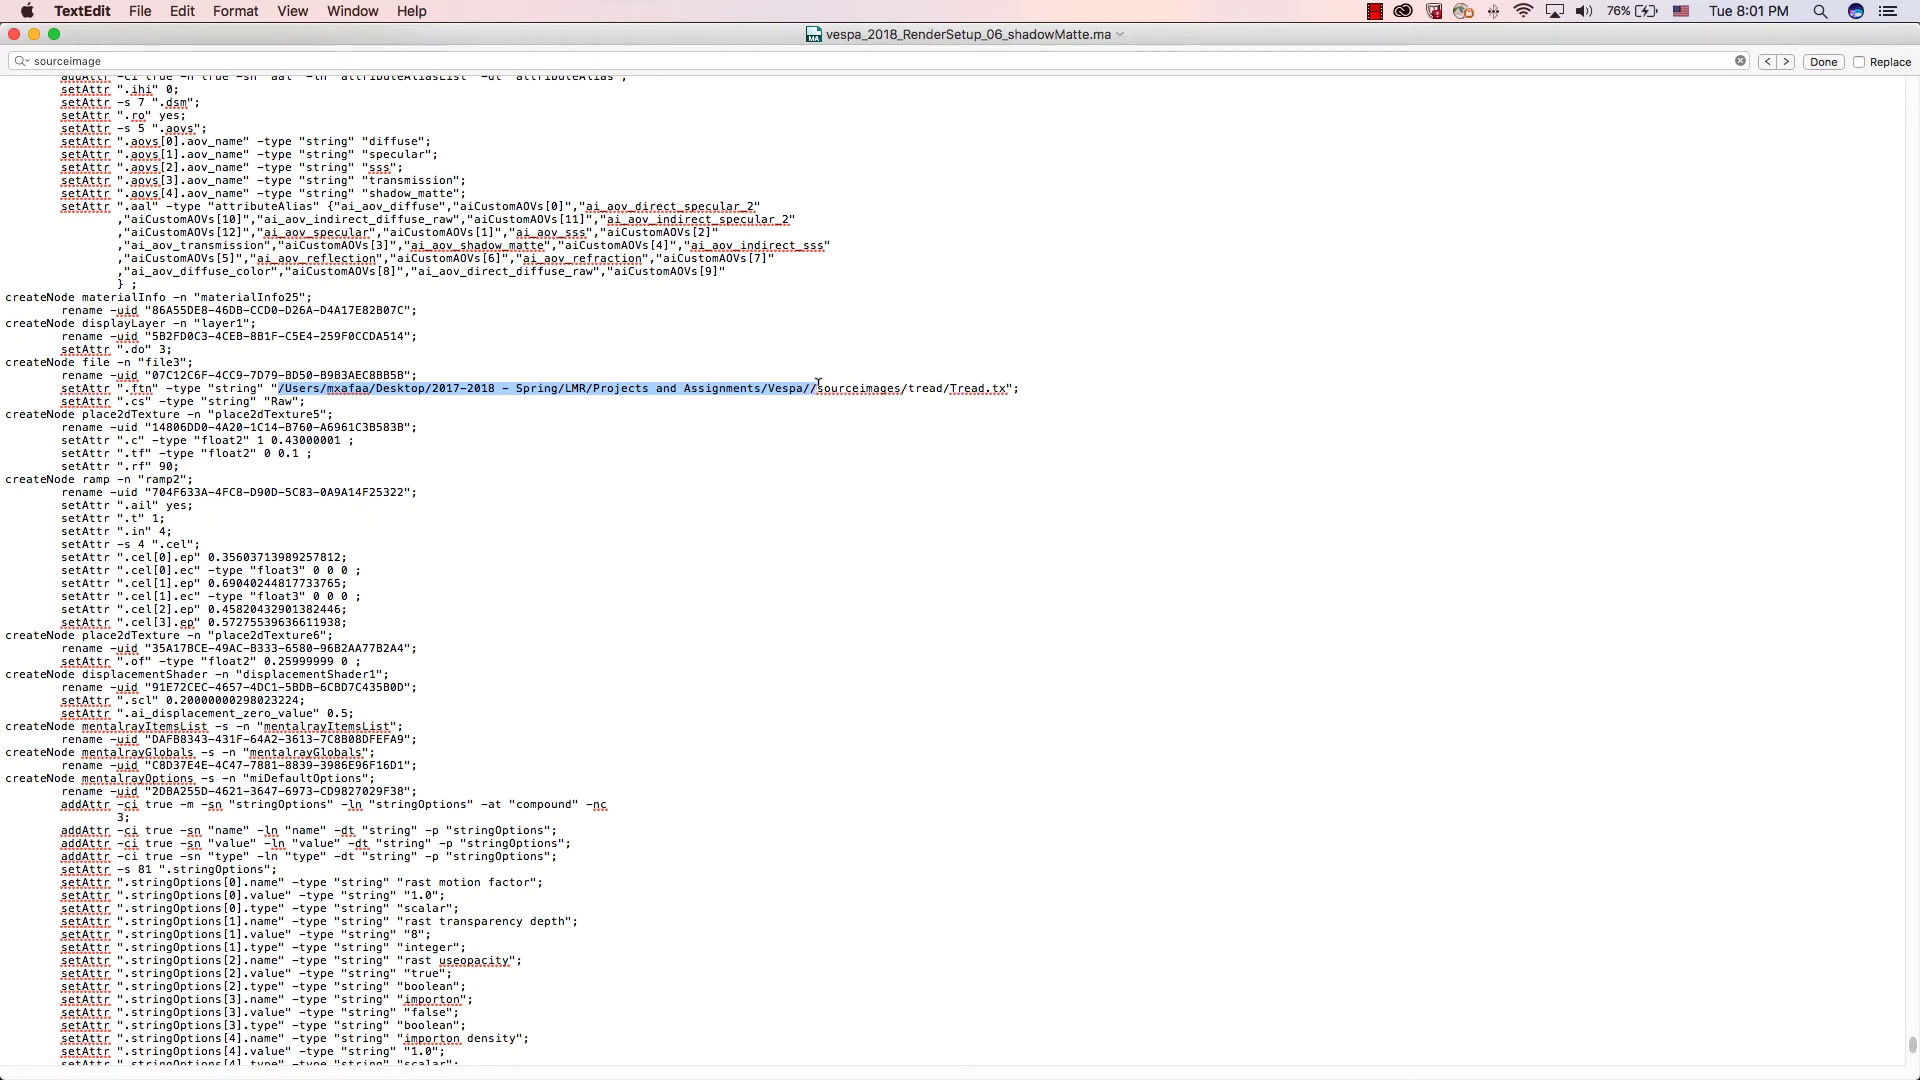
{"action": "left_click", "coordinate": [820, 388]}
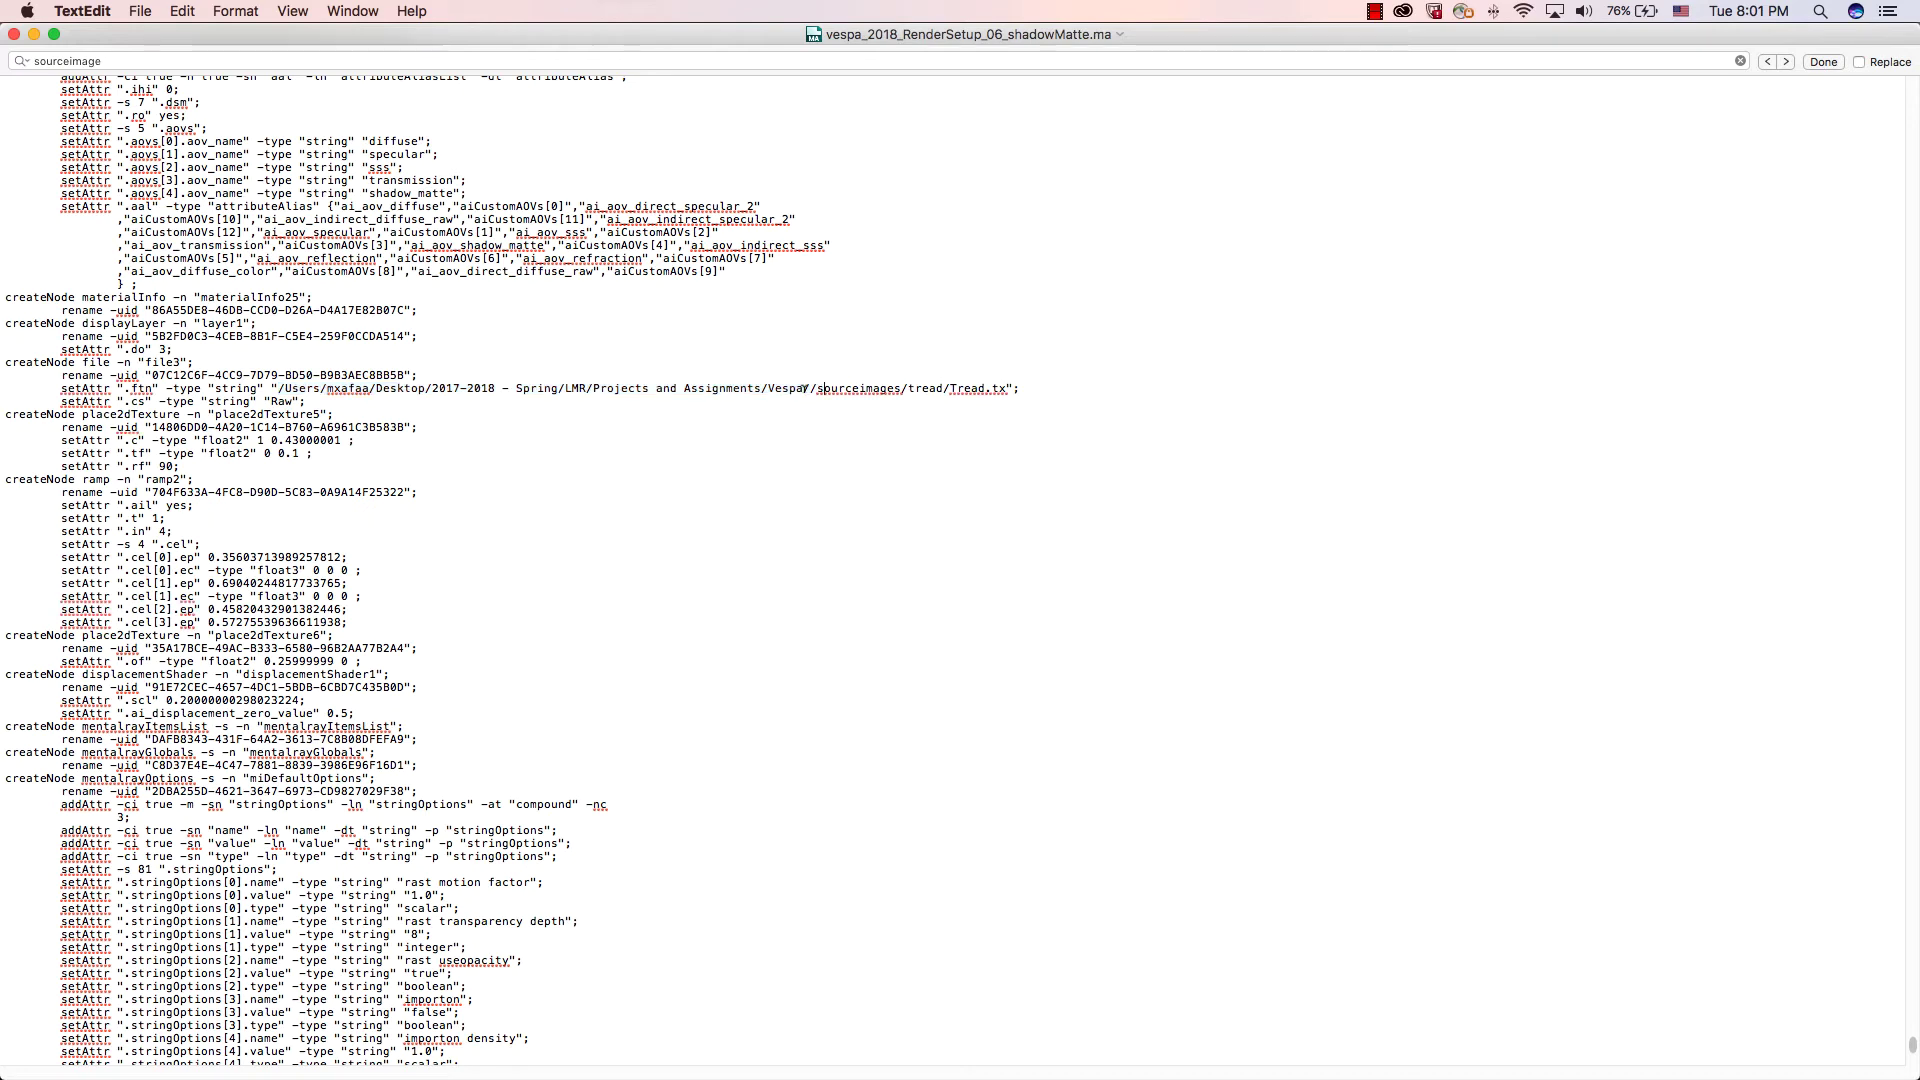
{"action": "type", "text": "/"}
{"action": "left_click_drag", "start_coordinate": [180, 362], "coordinate": [154, 362]}
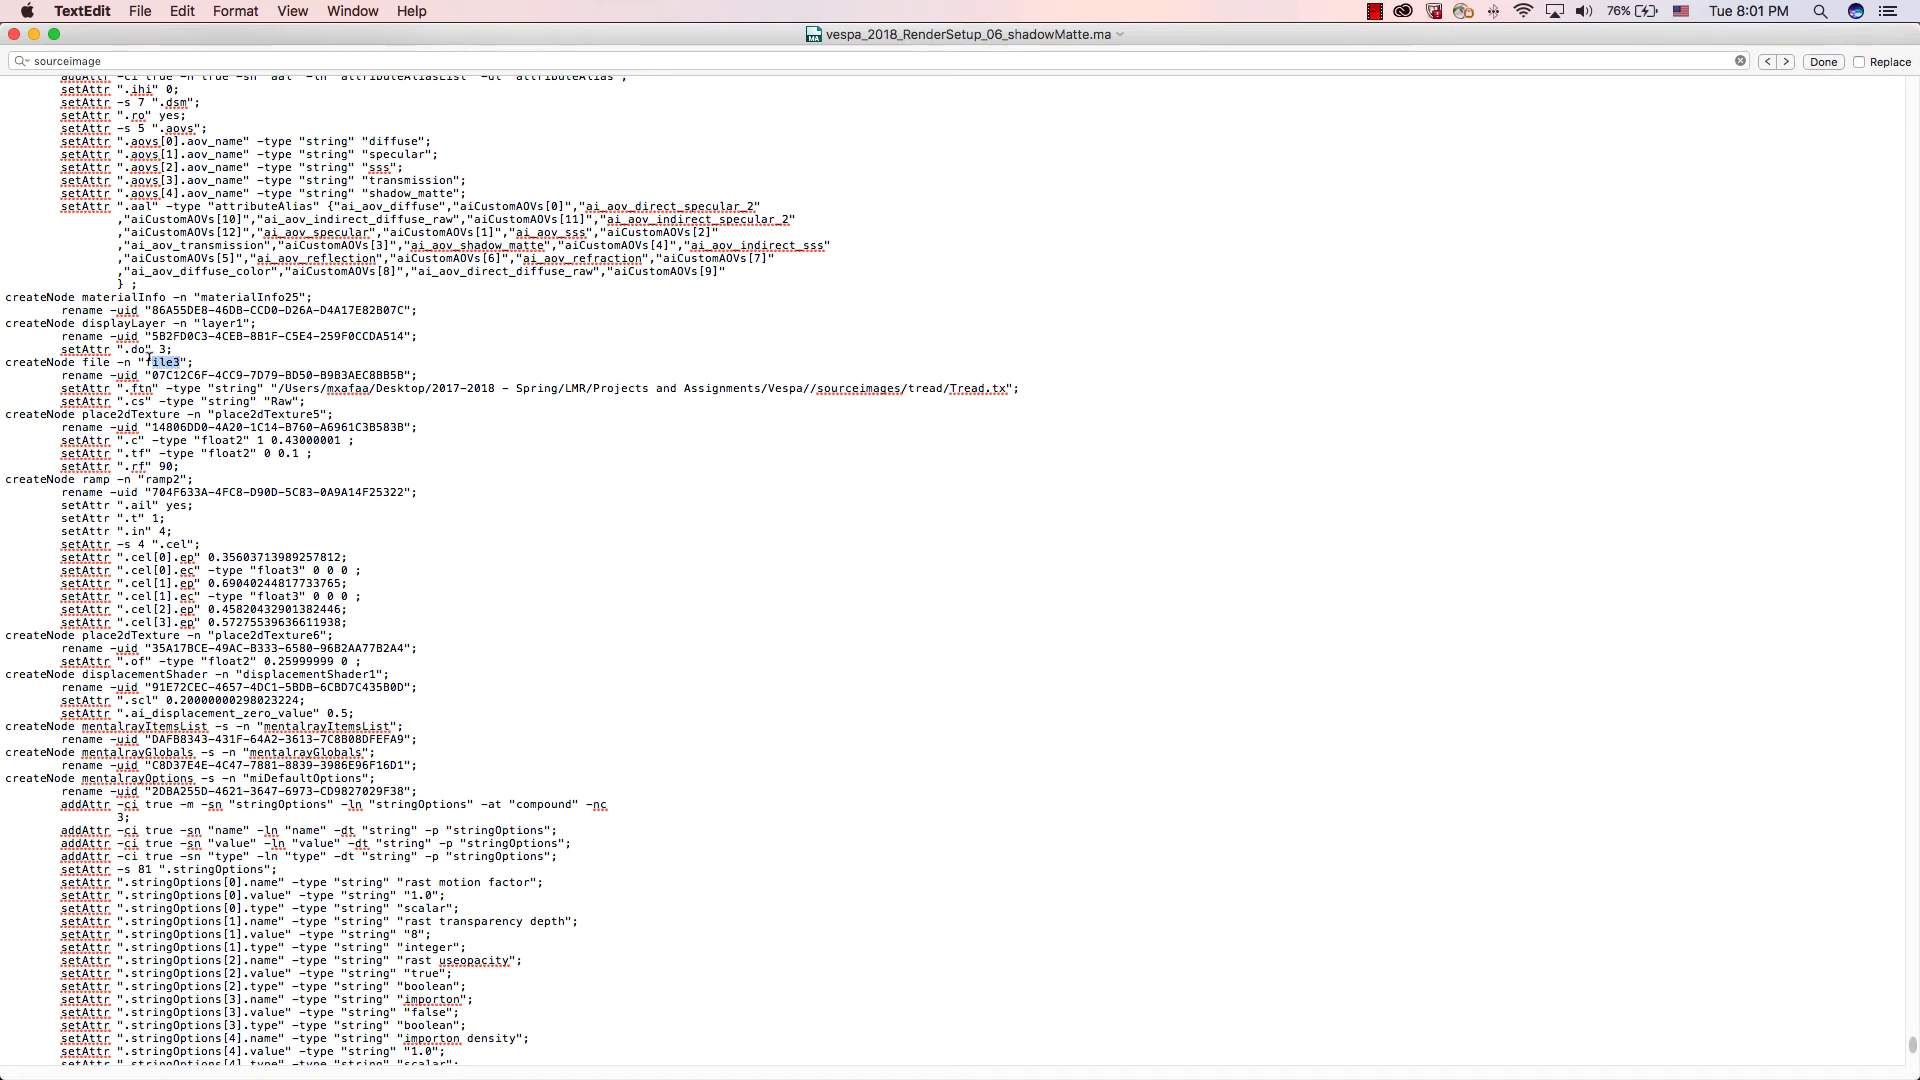
{"action": "left_click", "coordinate": [857, 395]}
{"action": "left_click_drag", "start_coordinate": [816, 386], "coordinate": [278, 388]}
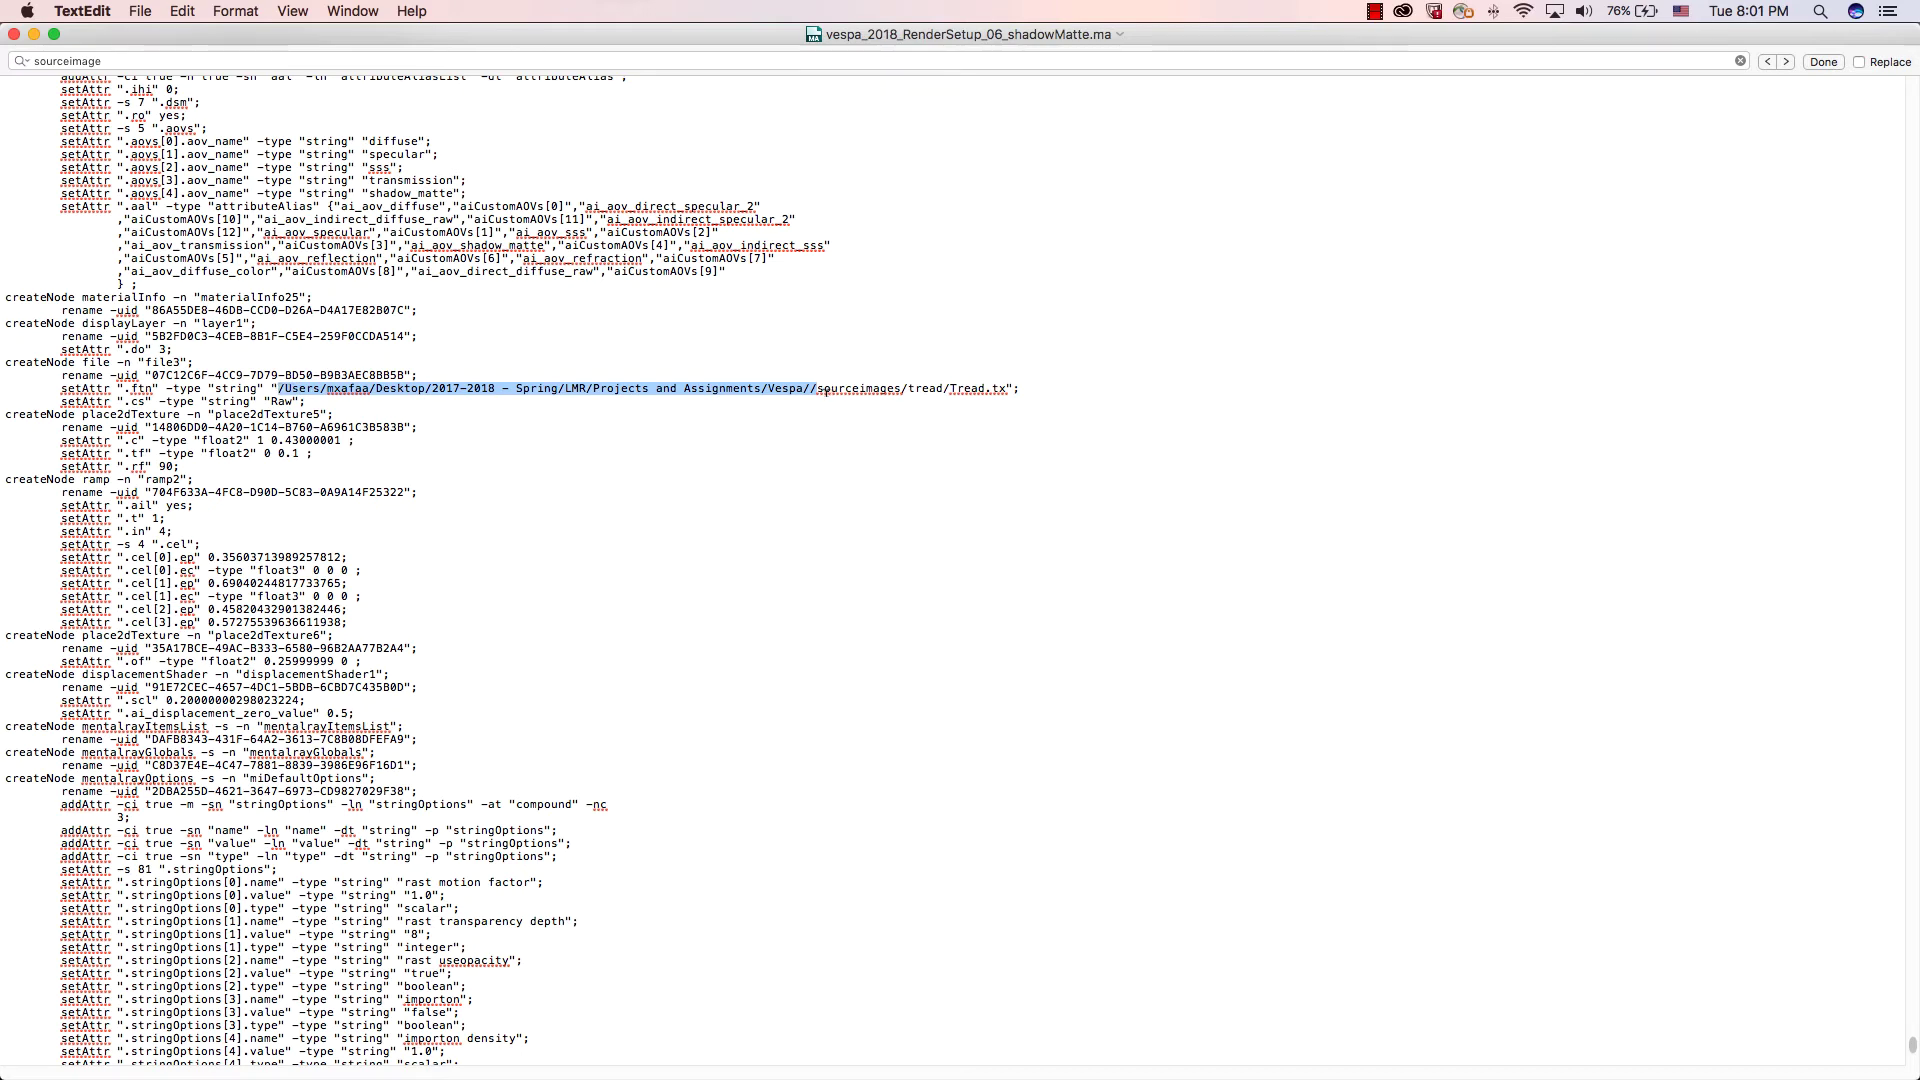
Step: Go through the further sourceimage matches up to the file6 and file7 texture paths
{"action": "key", "text": "super+f"}
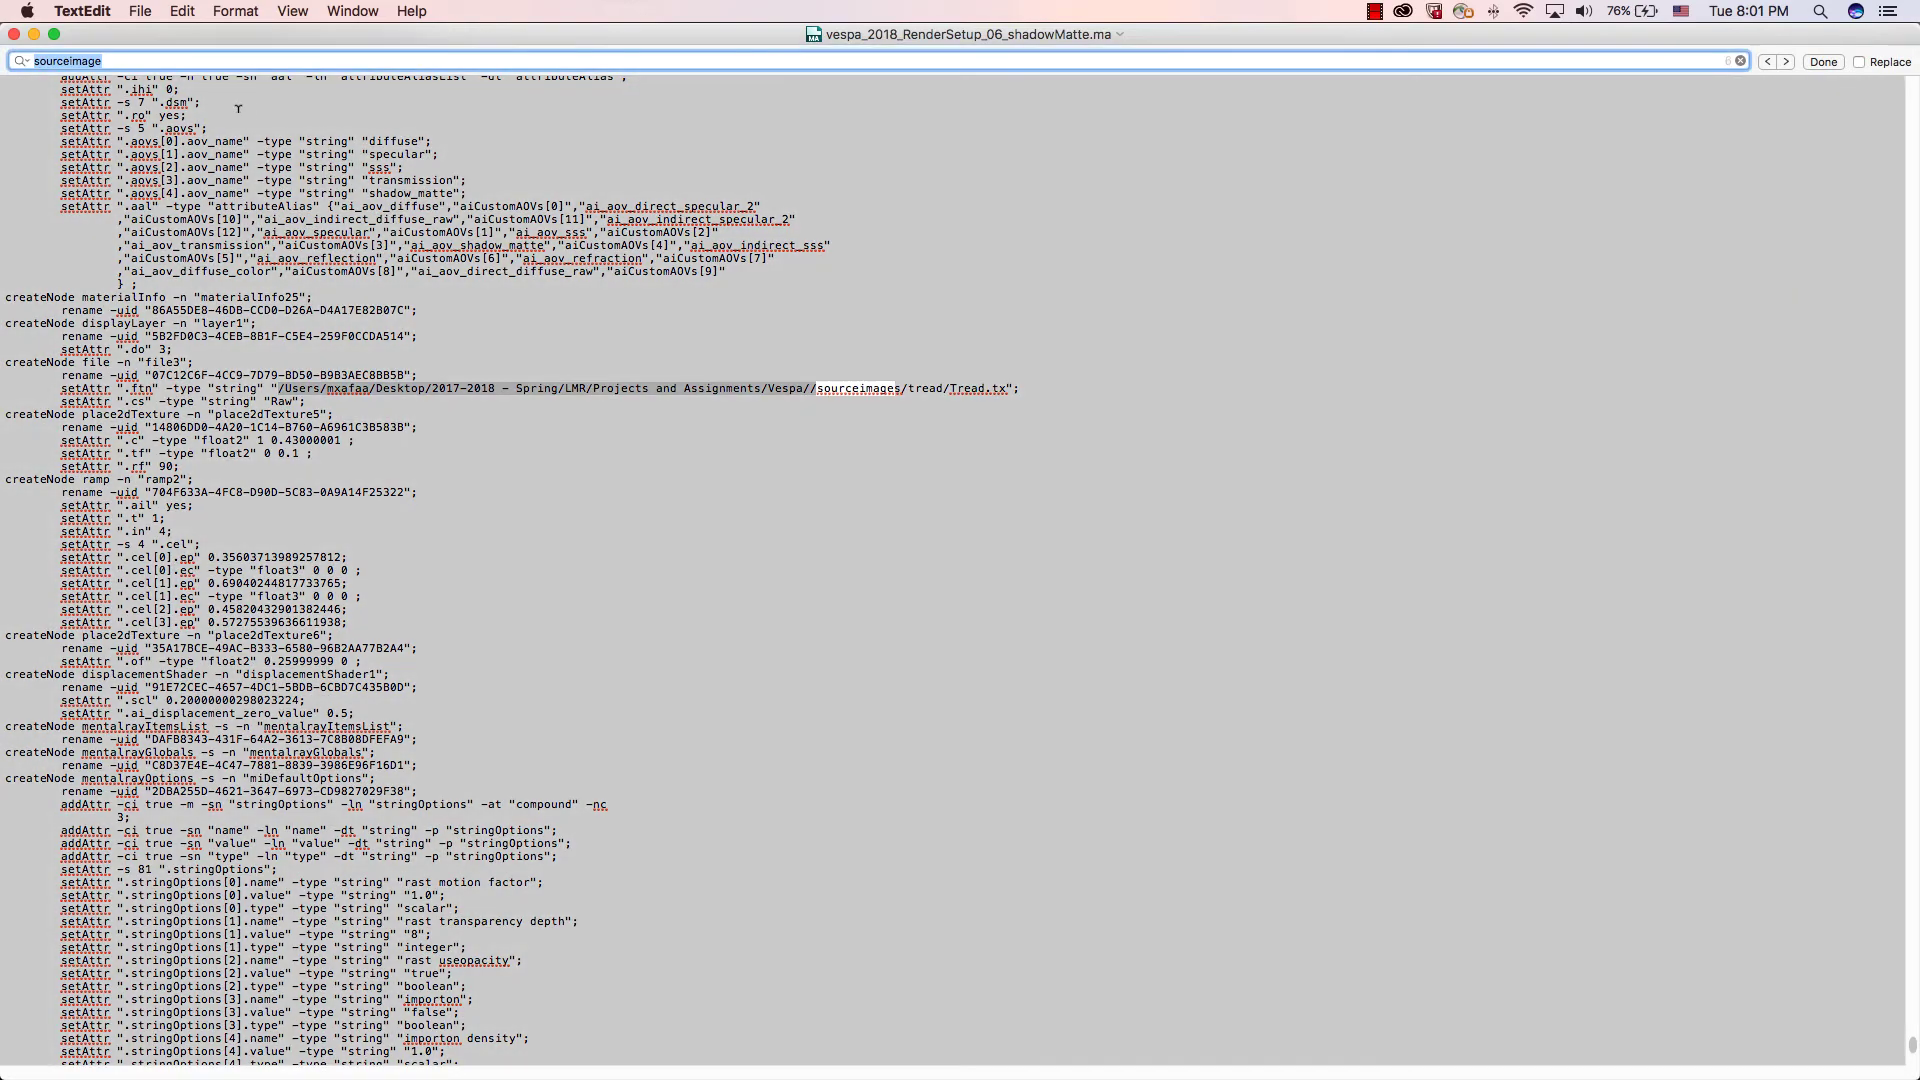
{"action": "left_click", "coordinate": [1786, 62]}
{"action": "left_click", "coordinate": [1785, 62]}
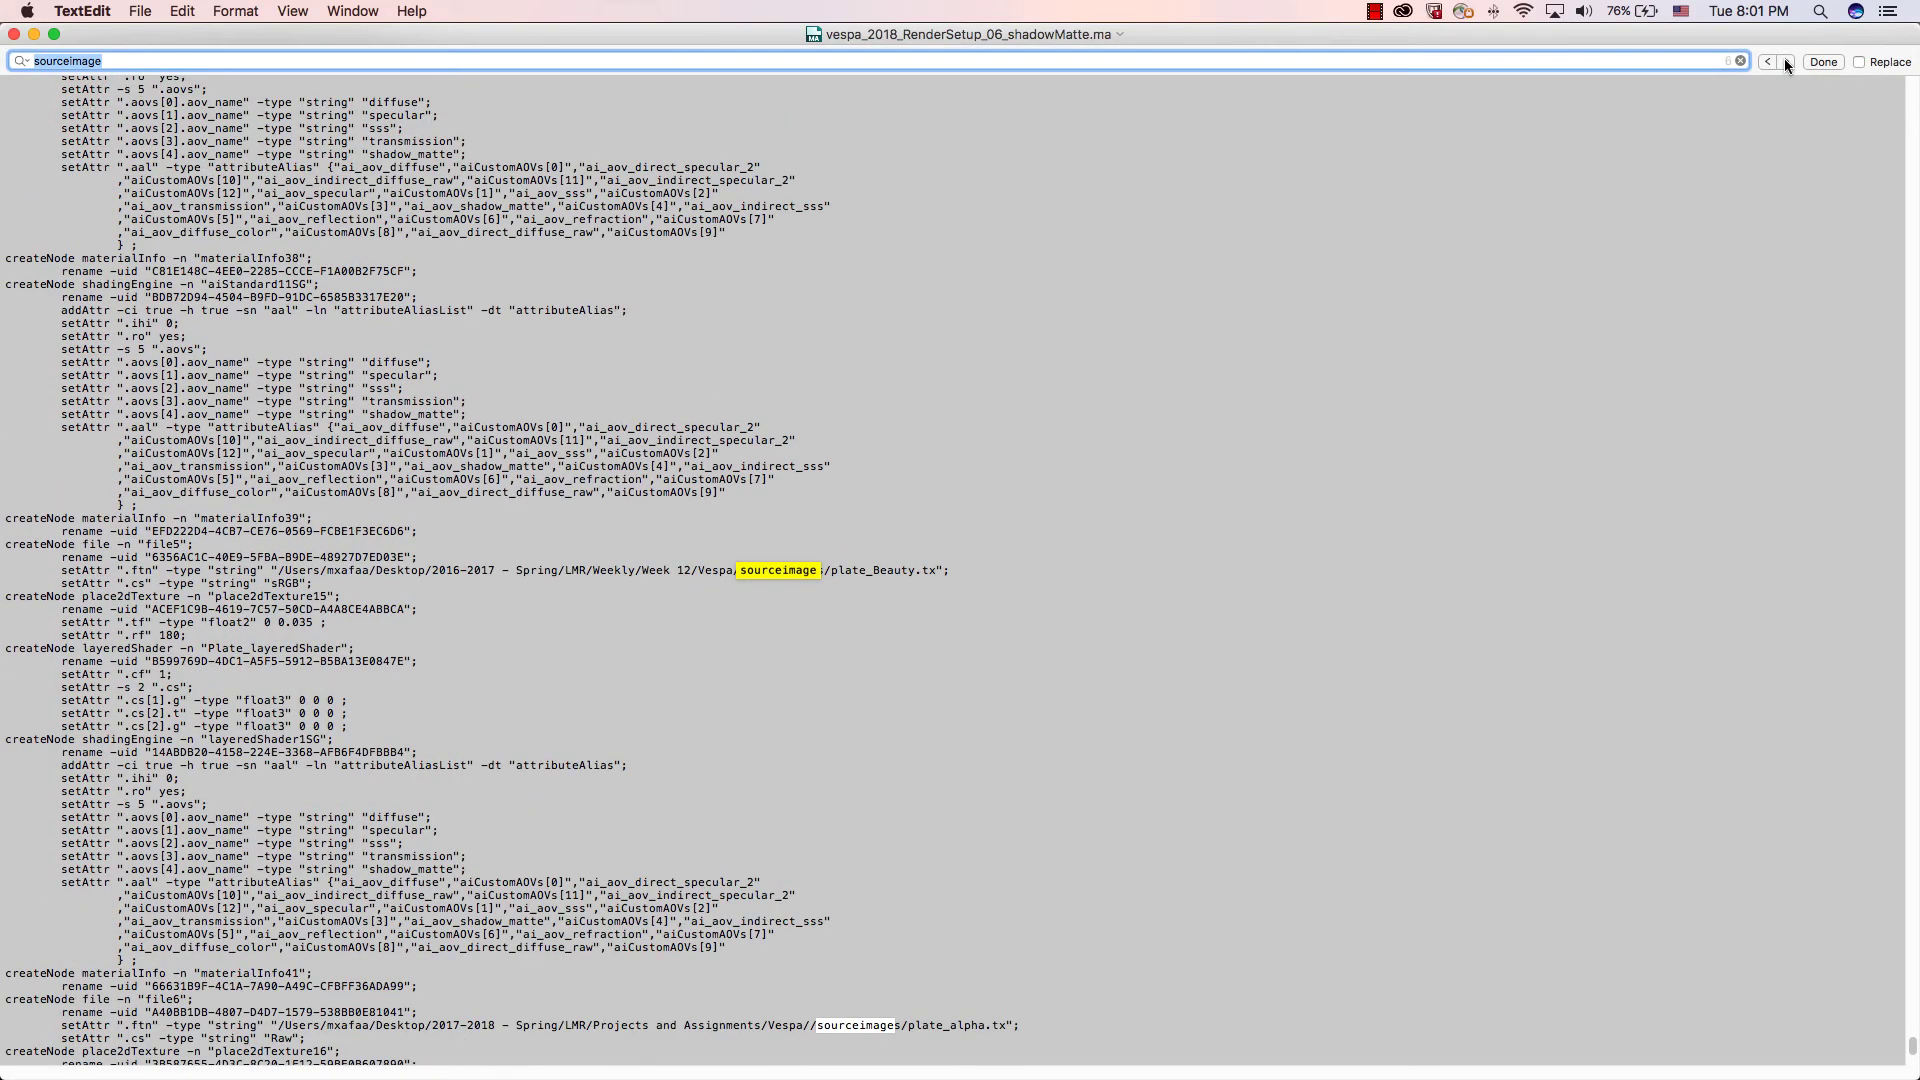
{"action": "left_click", "coordinate": [1786, 62]}
{"action": "left_click", "coordinate": [1786, 62]}
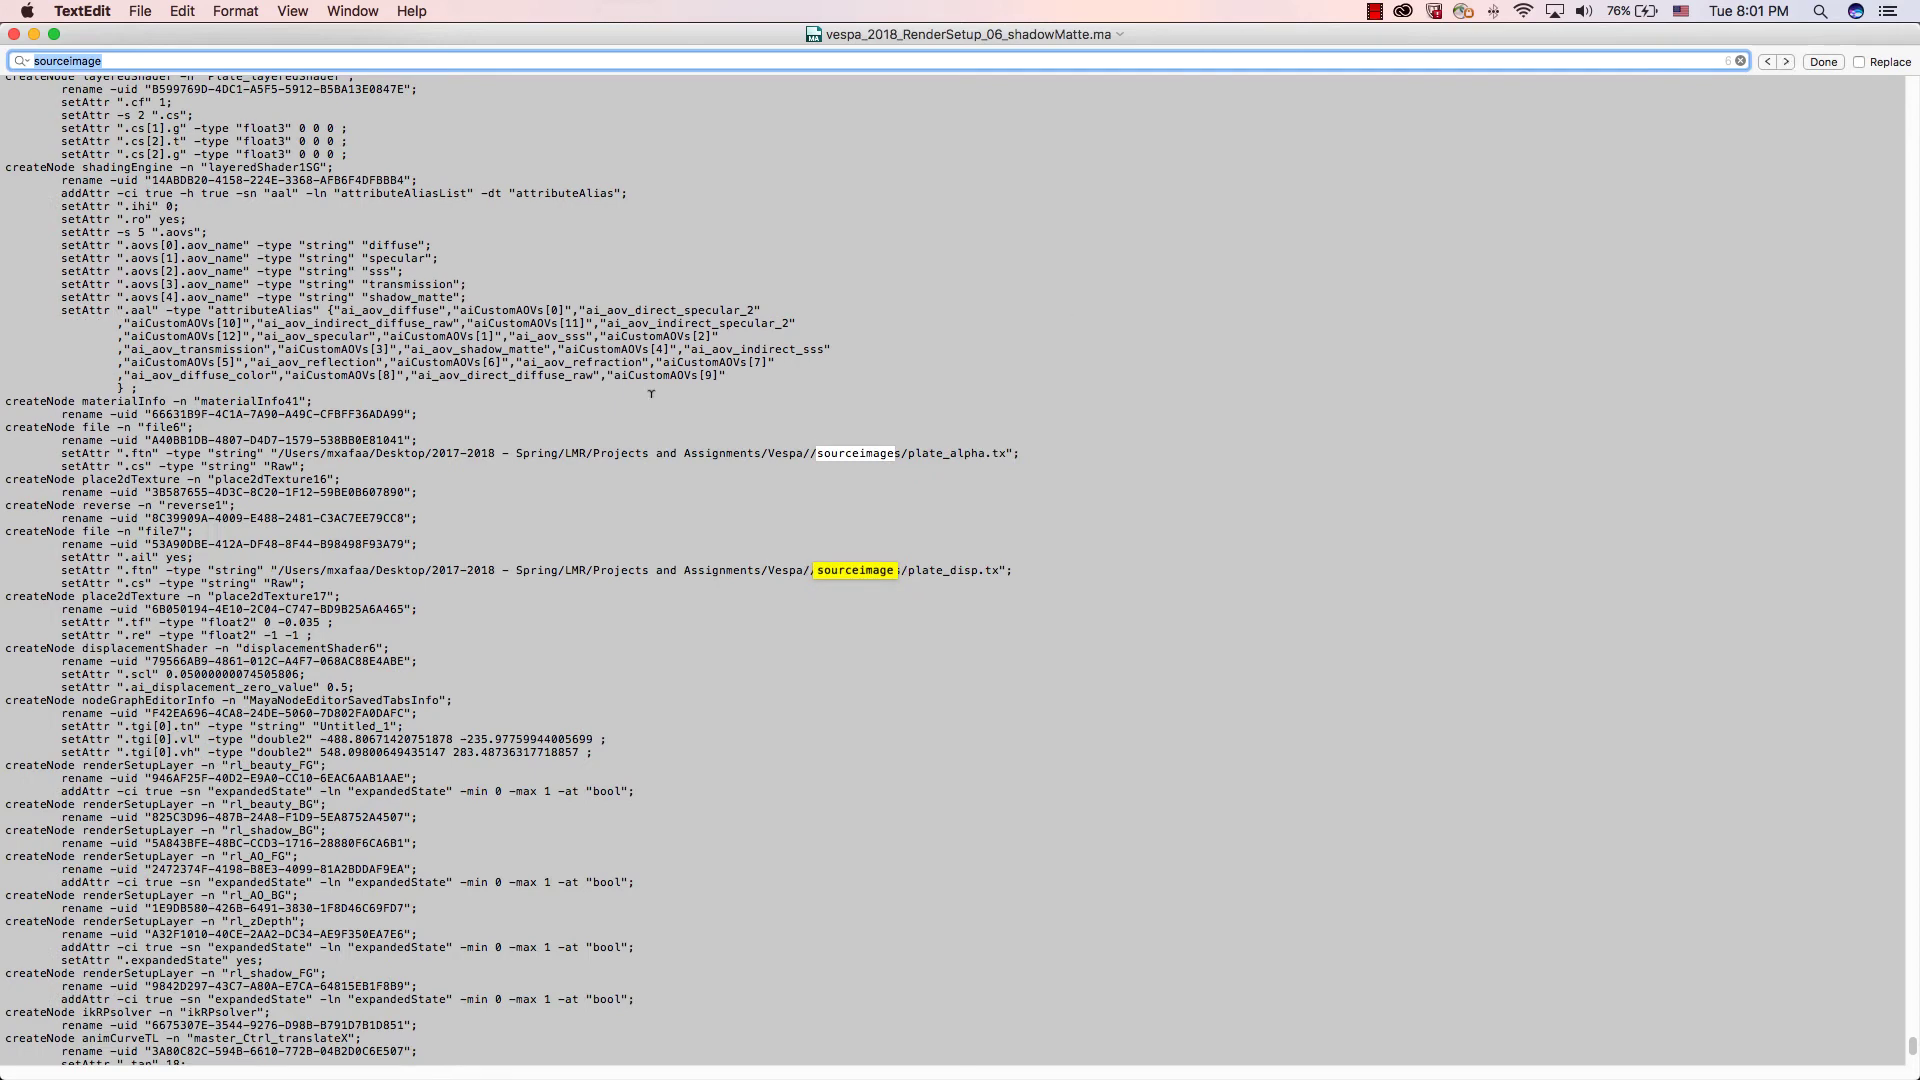
{"action": "left_click", "coordinate": [887, 466]}
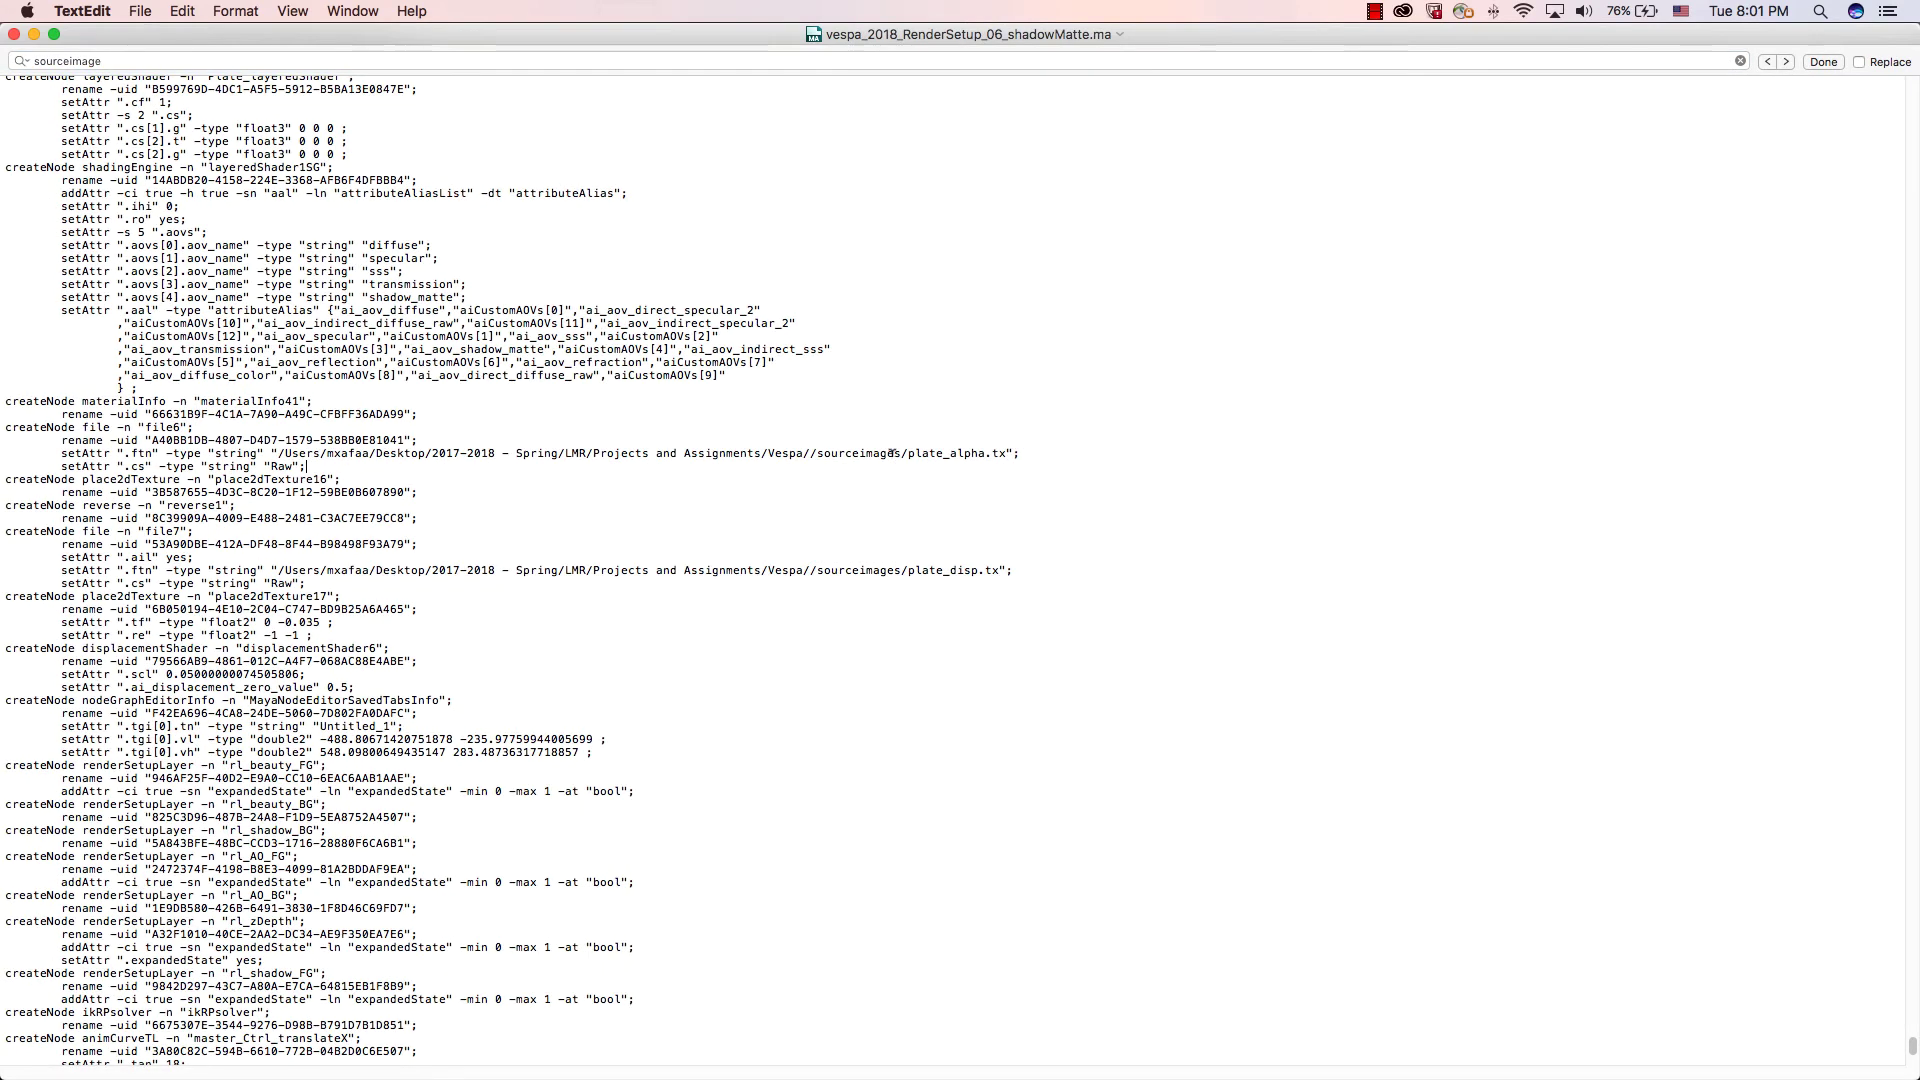
Step: Copy the file6 texture path from its start through sourceimages and use it as the search text of Find and Replace
{"action": "left_click_drag", "start_coordinate": [900, 453], "coordinate": [271, 453]}
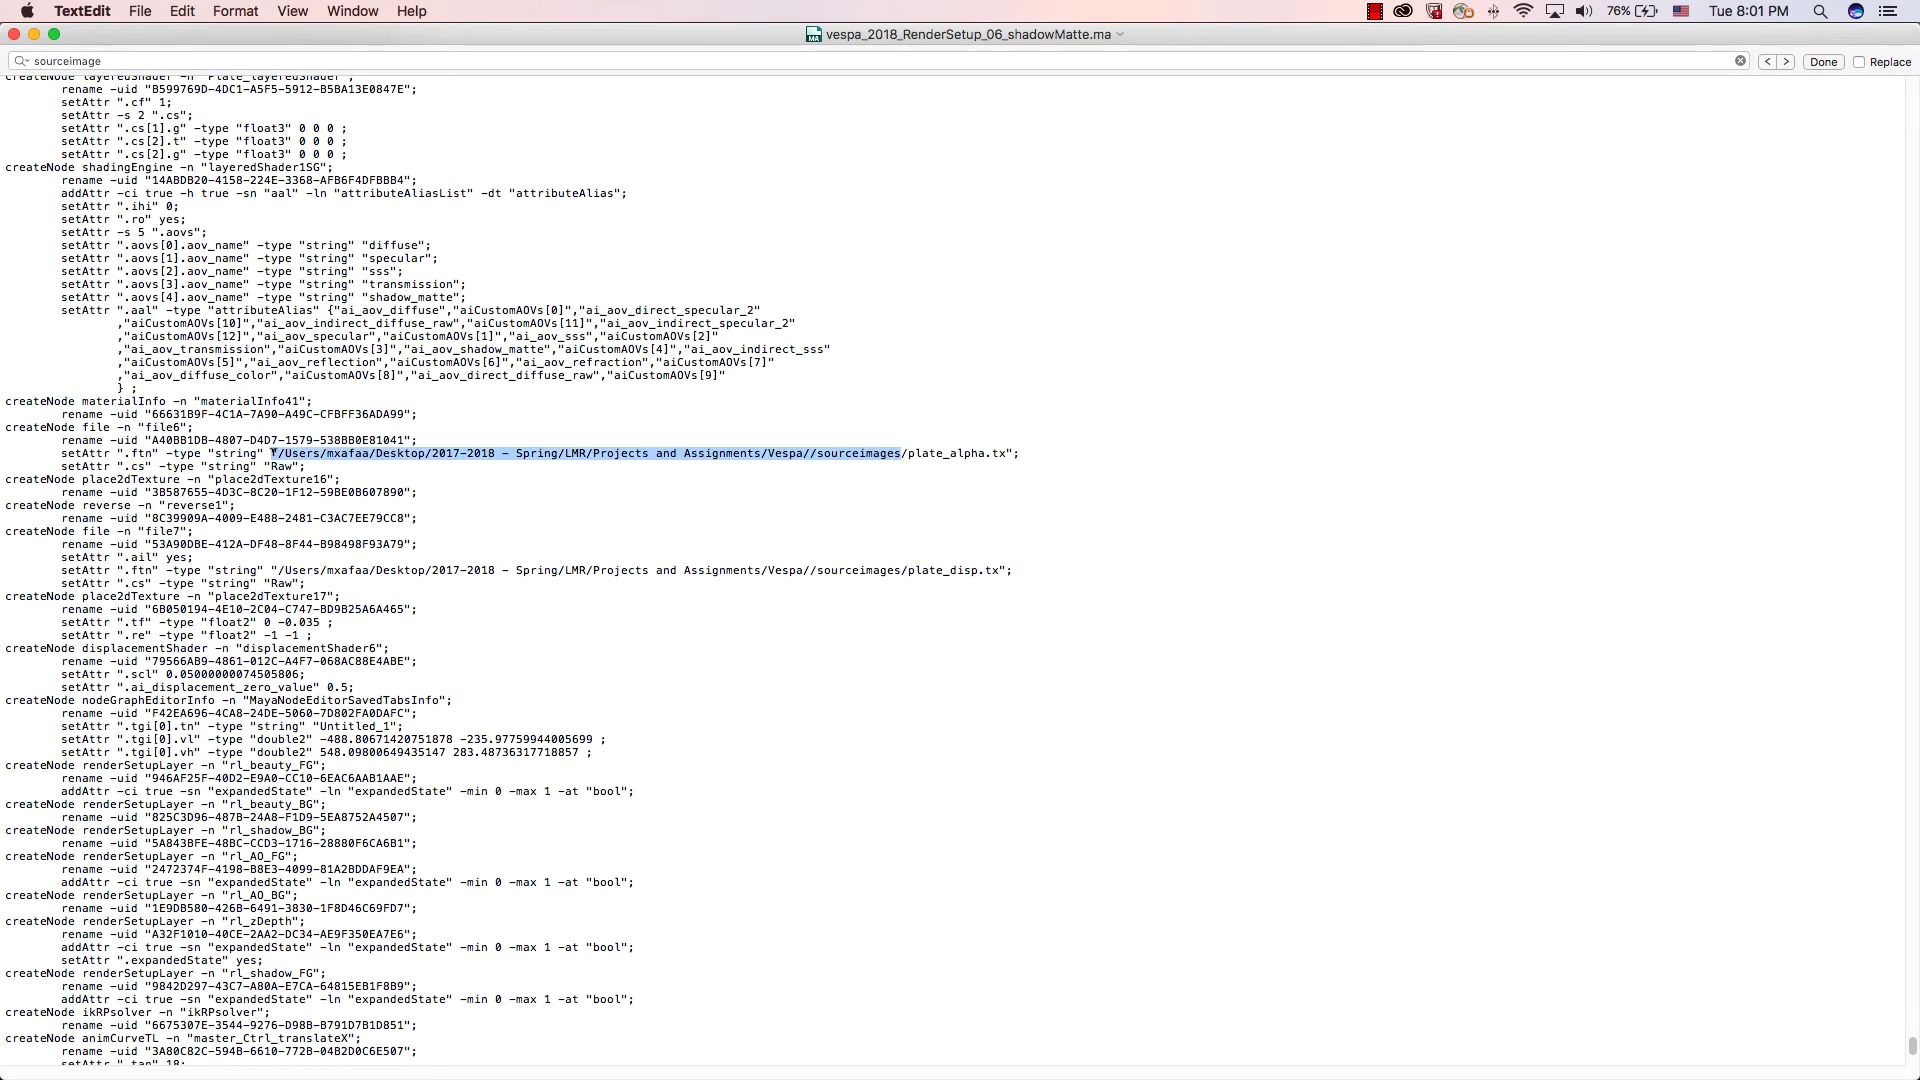
{"action": "key", "text": "super+c"}
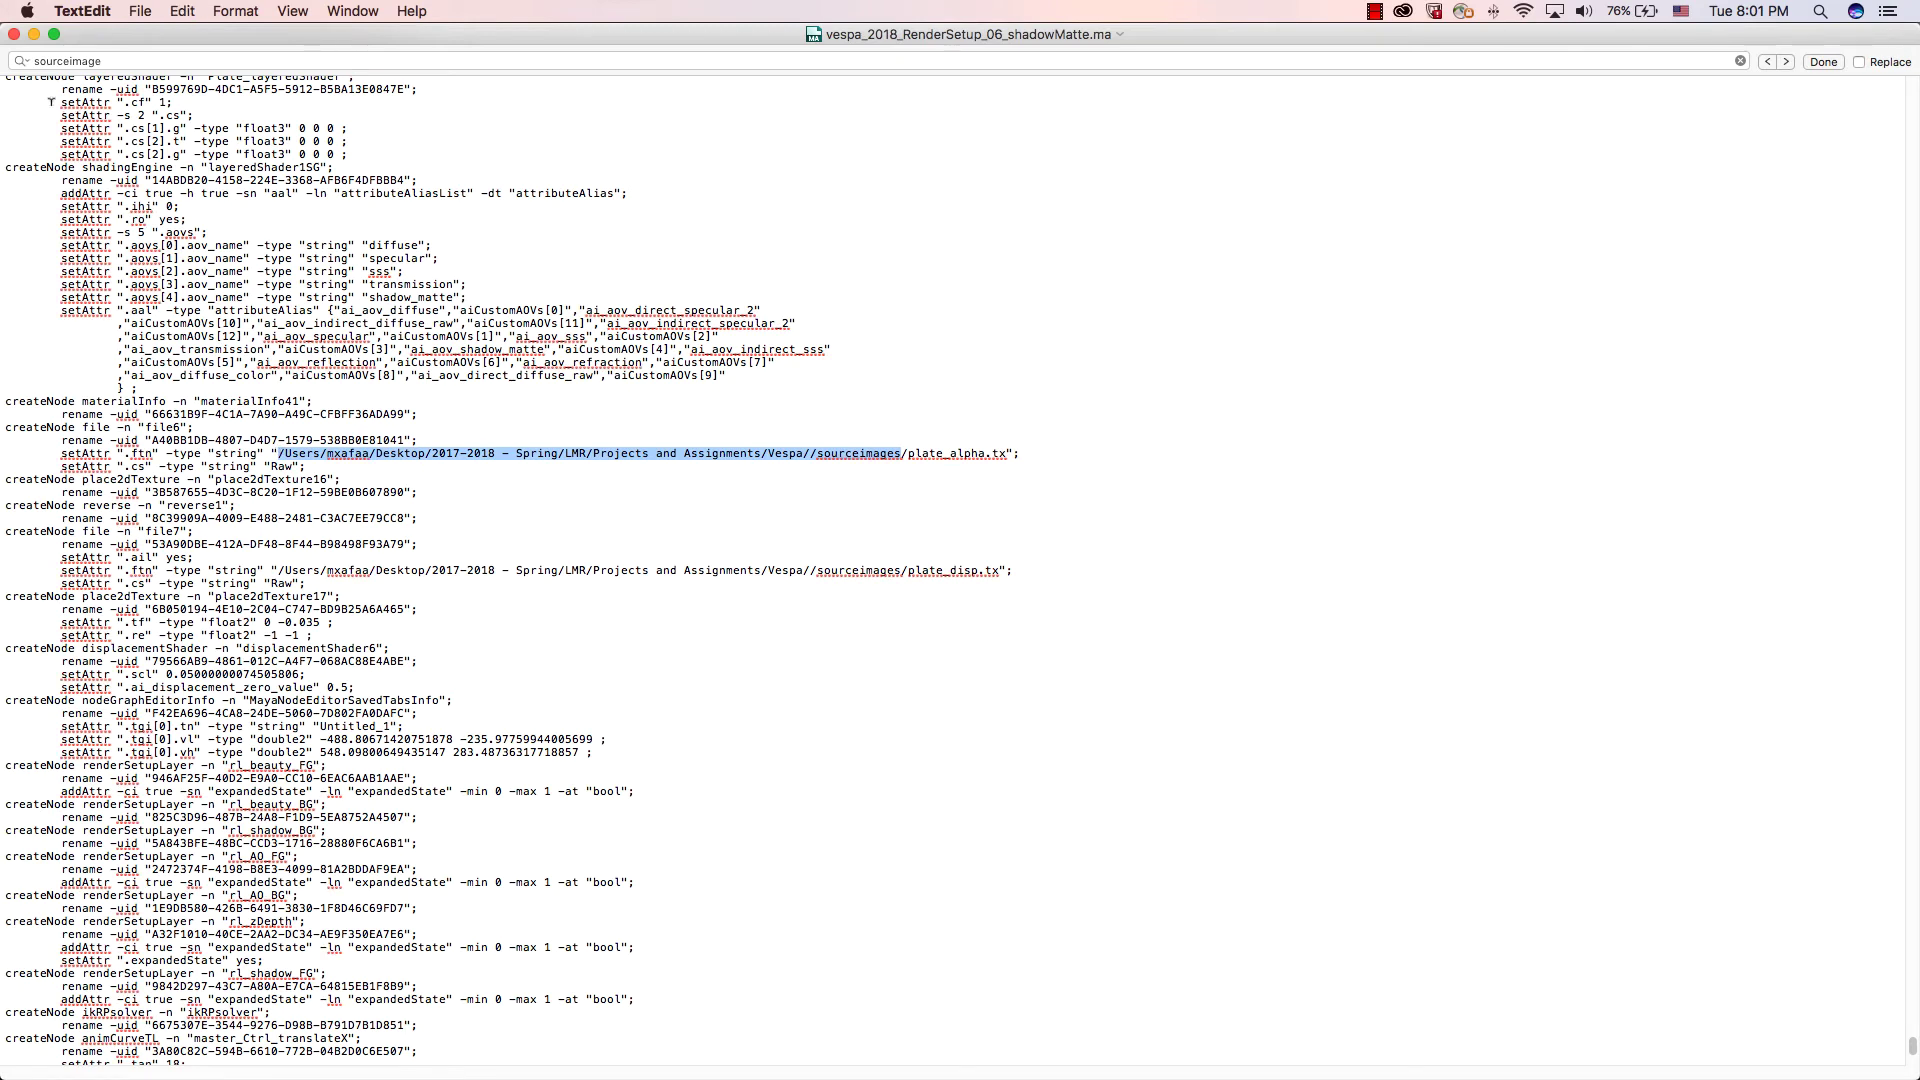
{"action": "left_click", "coordinate": [195, 10]}
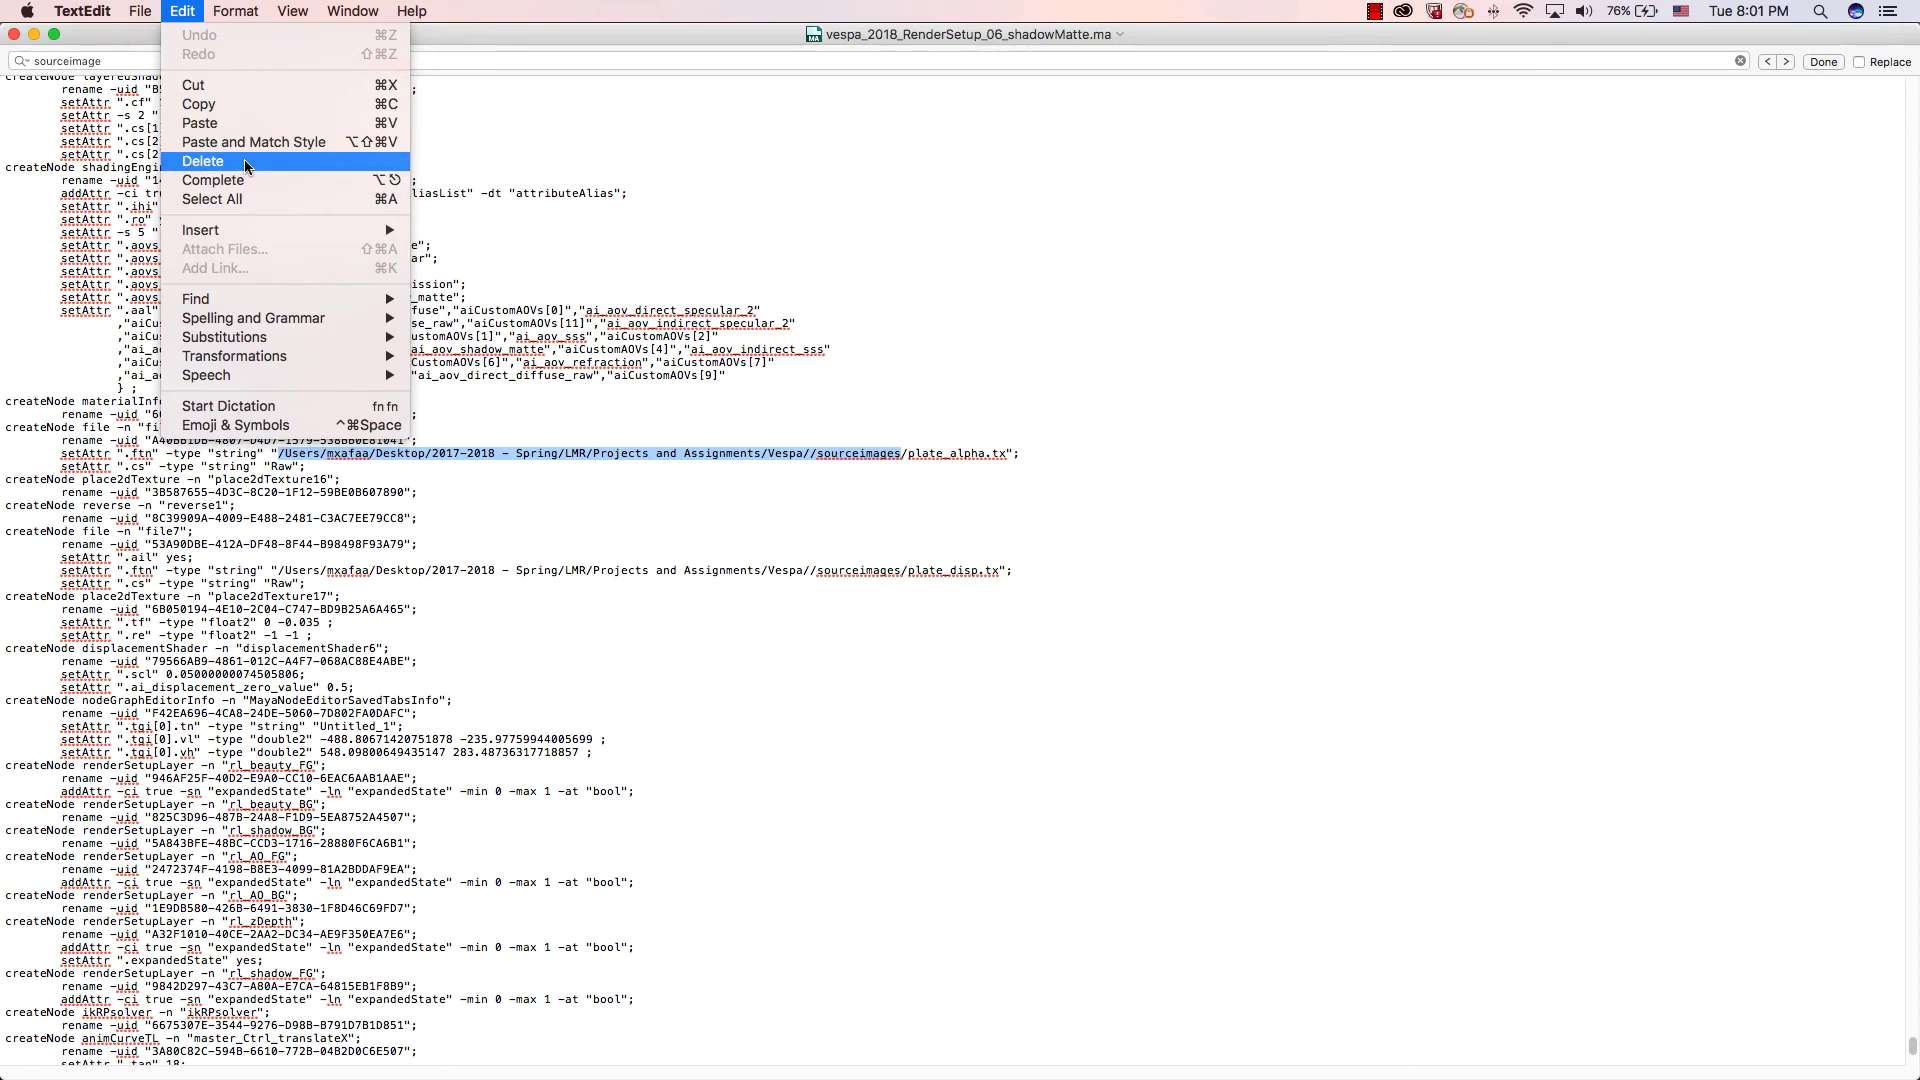
{"action": "mouse_move", "coordinate": [234, 9]}
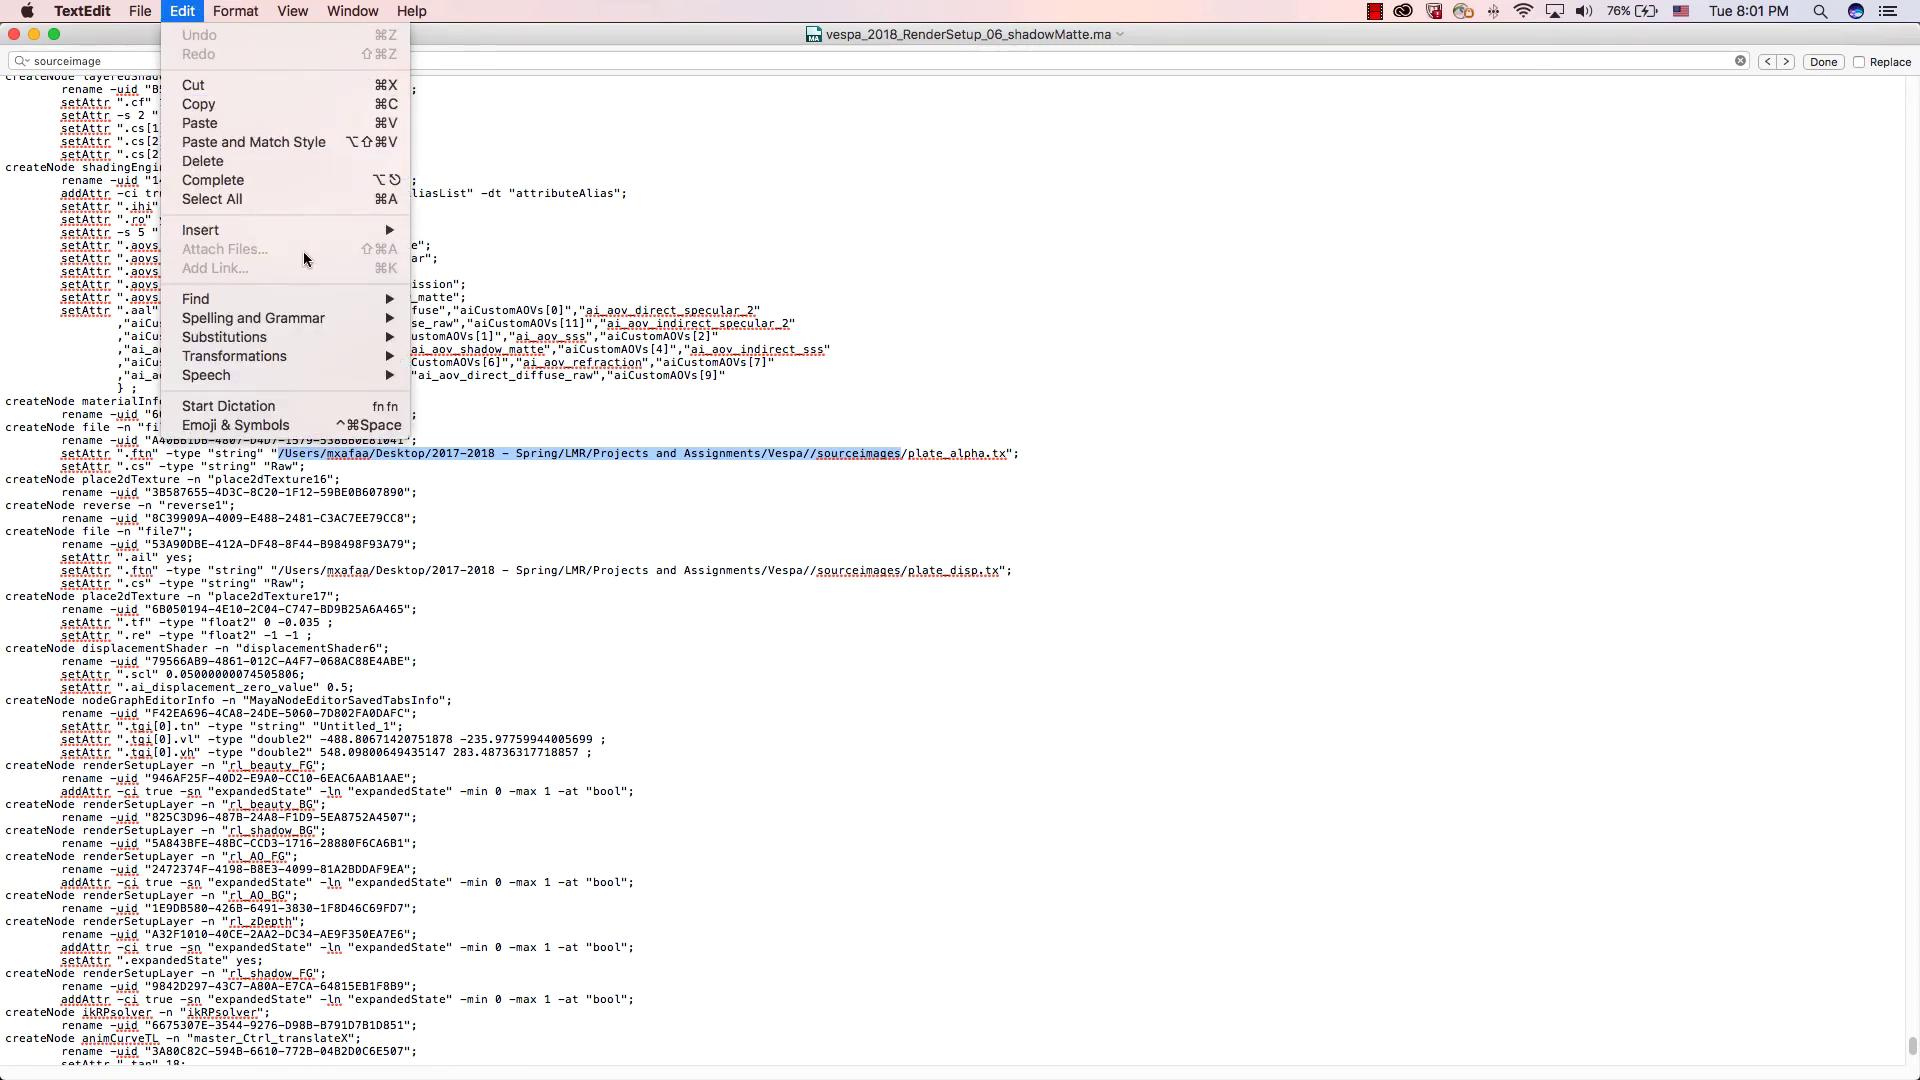
{"action": "mouse_move", "coordinate": [200, 299]}
{"action": "left_click", "coordinate": [470, 318]}
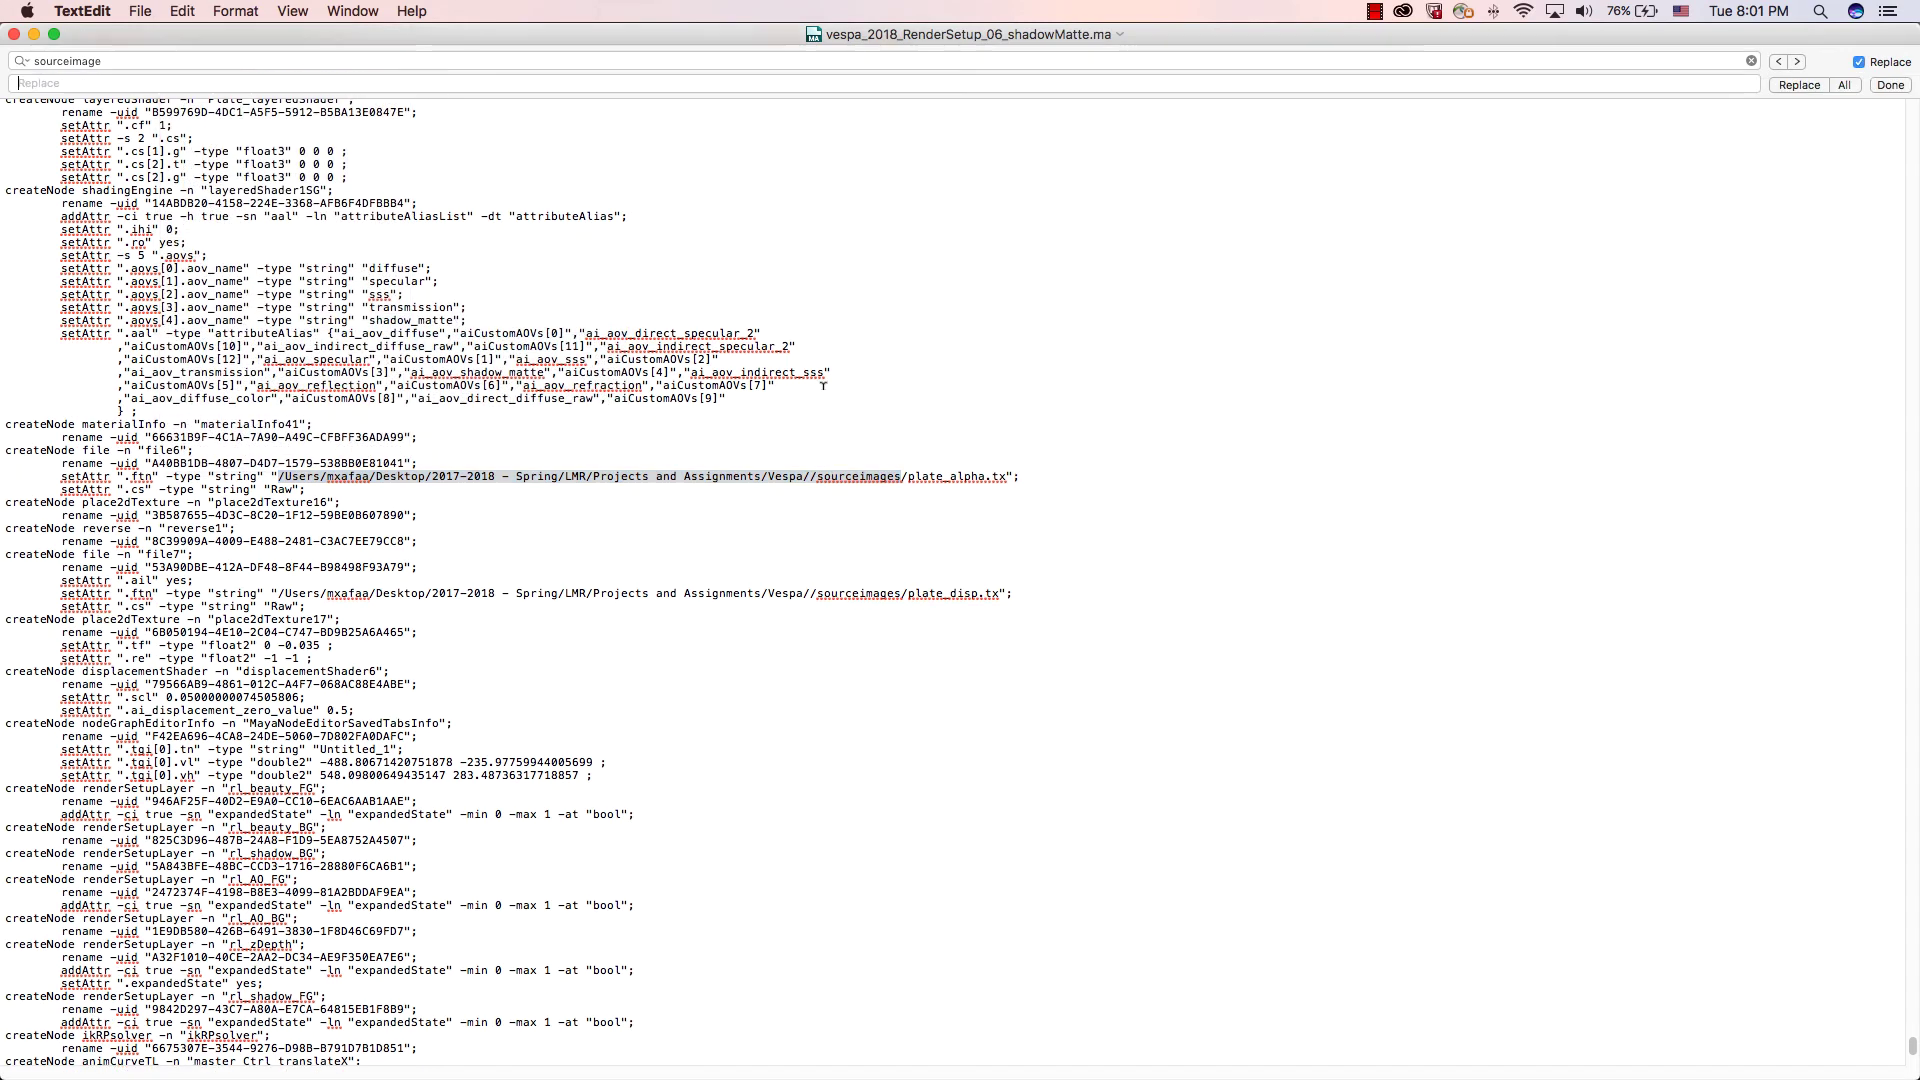
{"action": "double_click", "coordinate": [99, 61]}
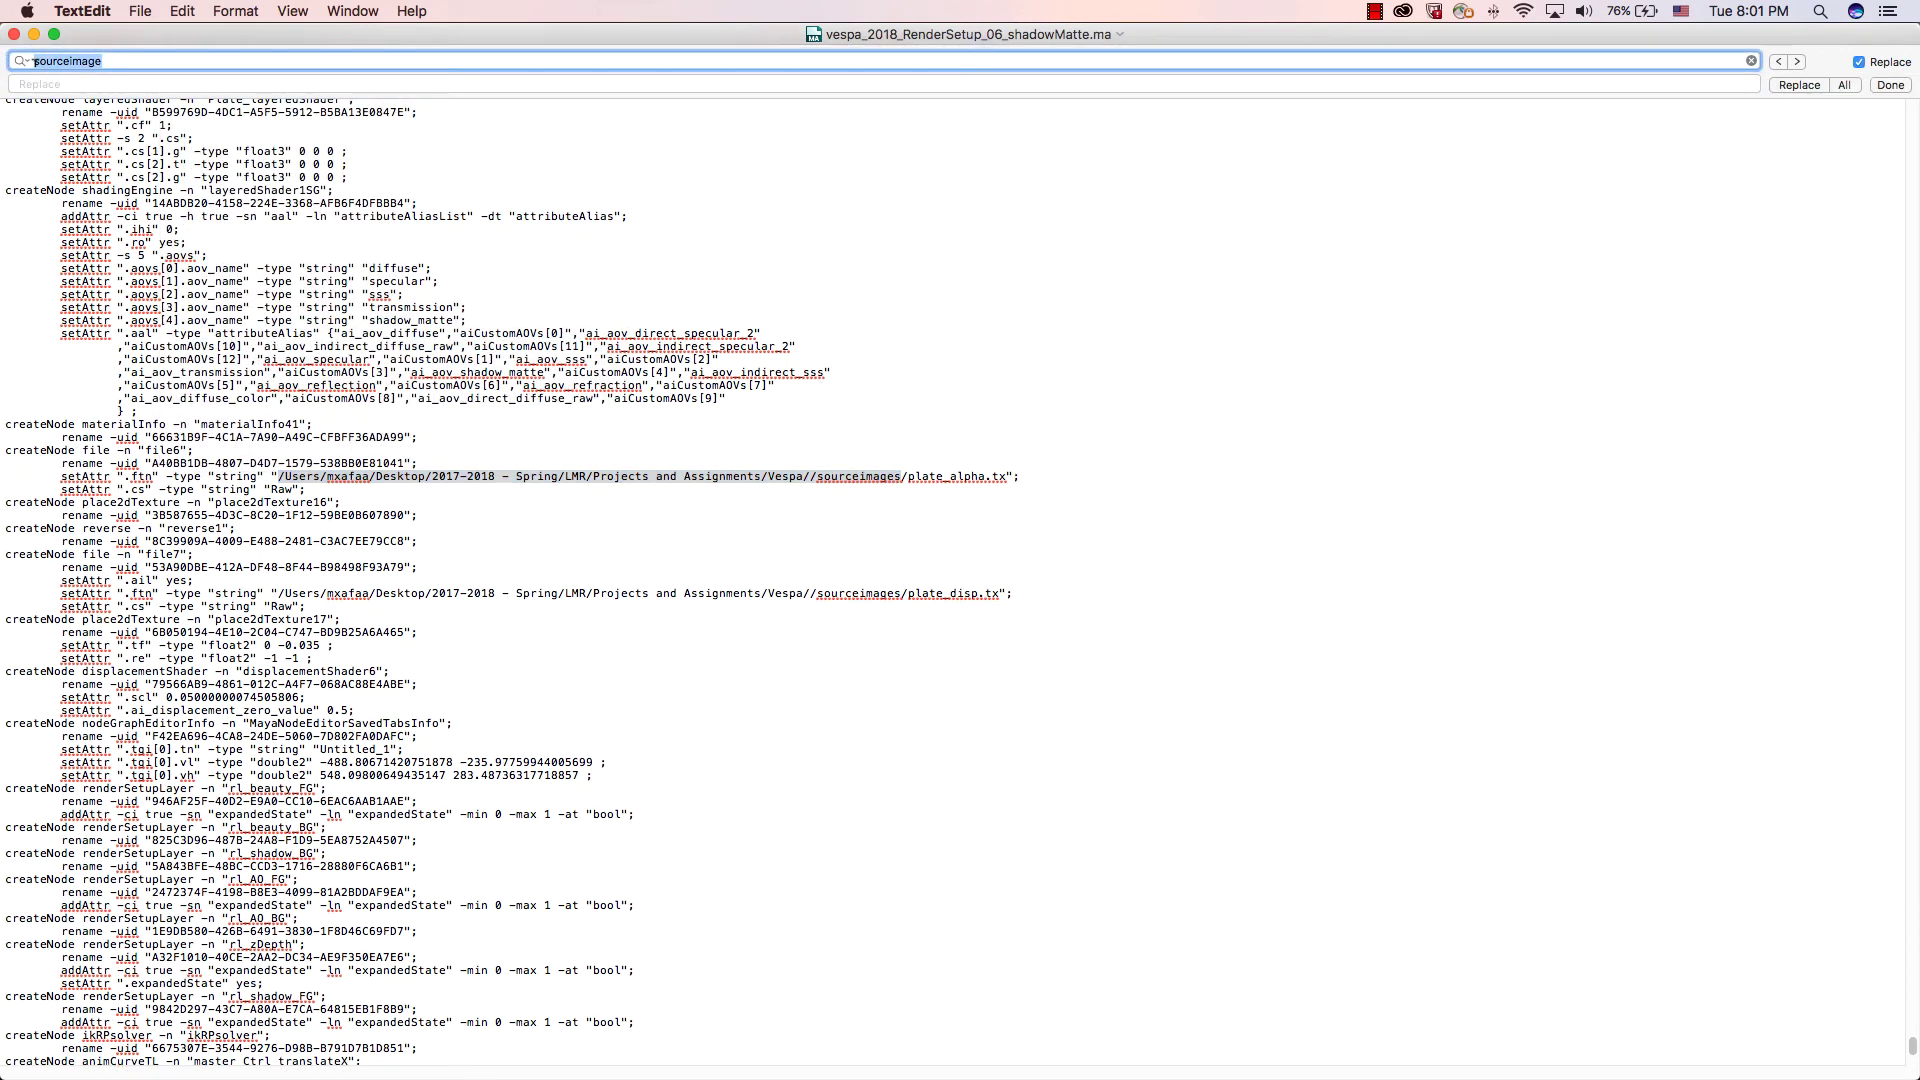
{"action": "key", "text": "super+v"}
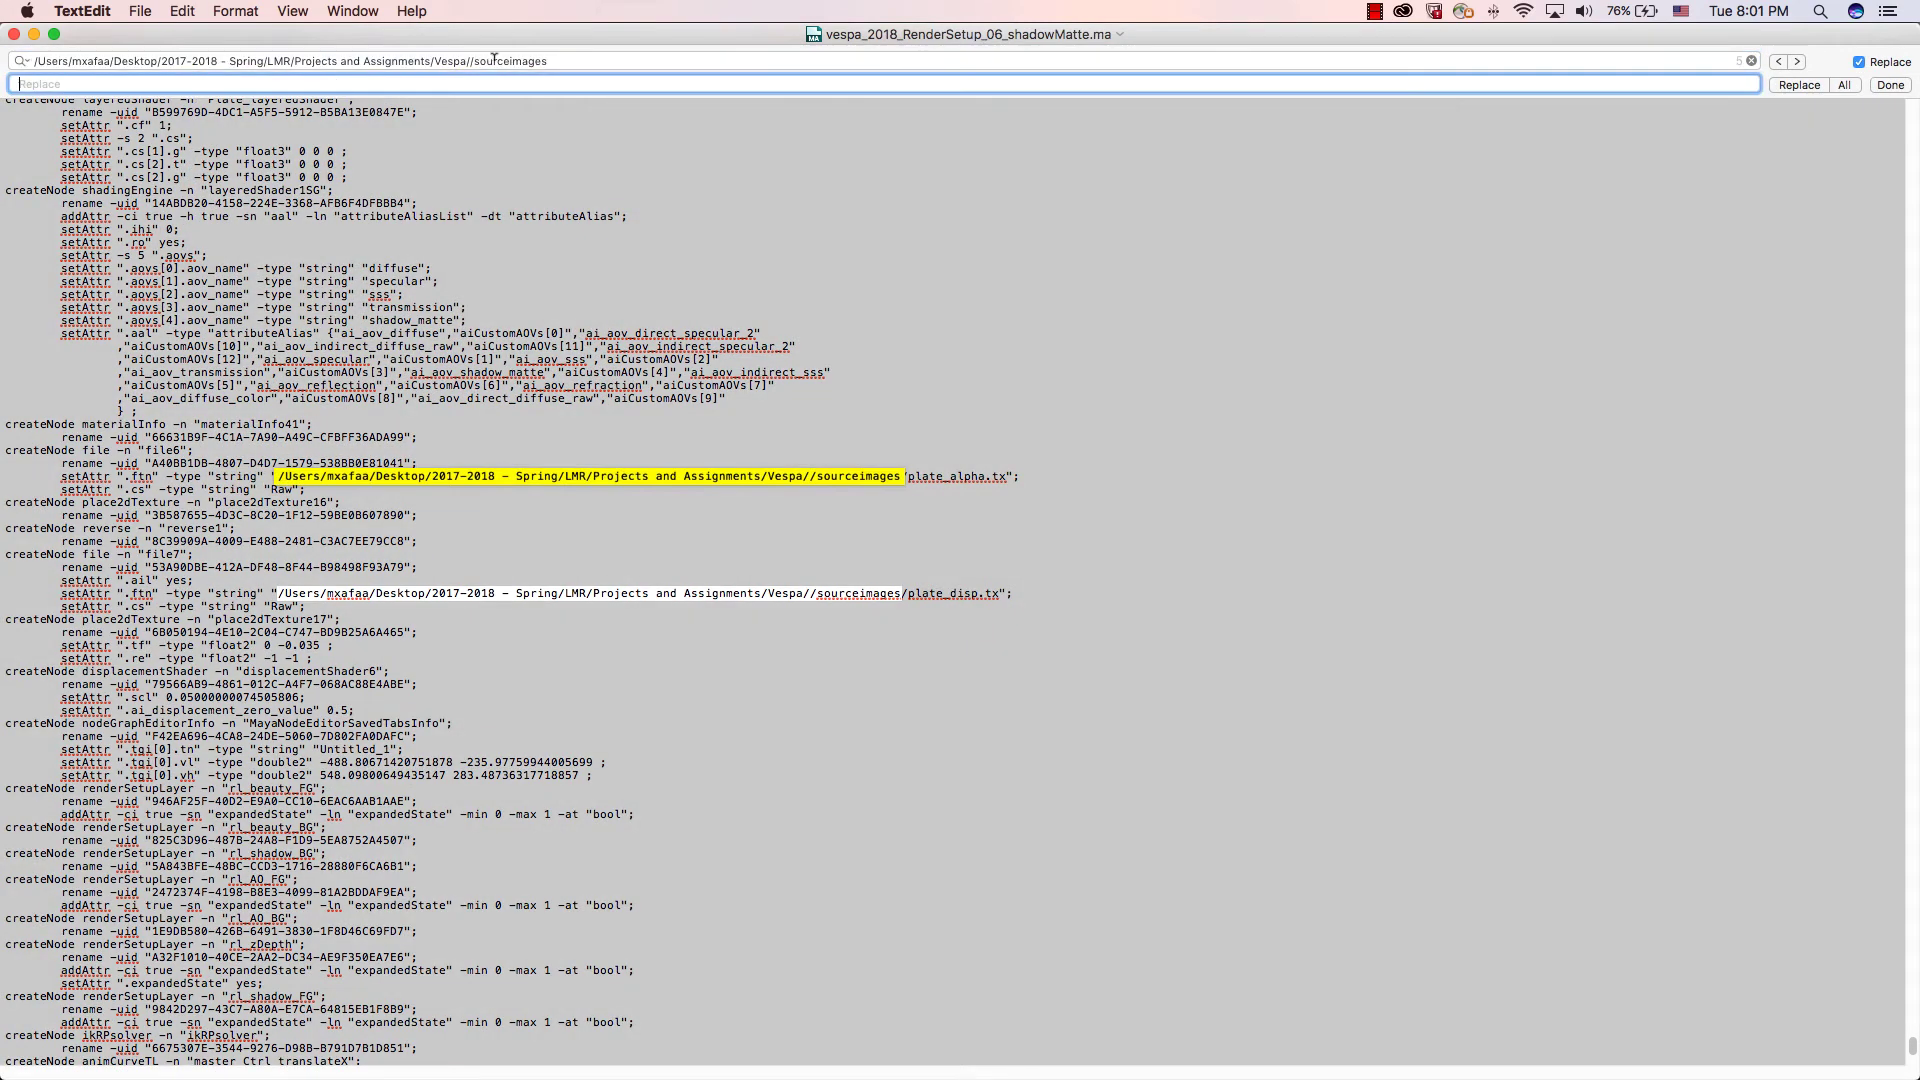
Step: Set the replacement text to sourceimages, replace the file6 path first, and replace all remaining matches of the absolute path
{"action": "double_click", "coordinate": [479, 61]}
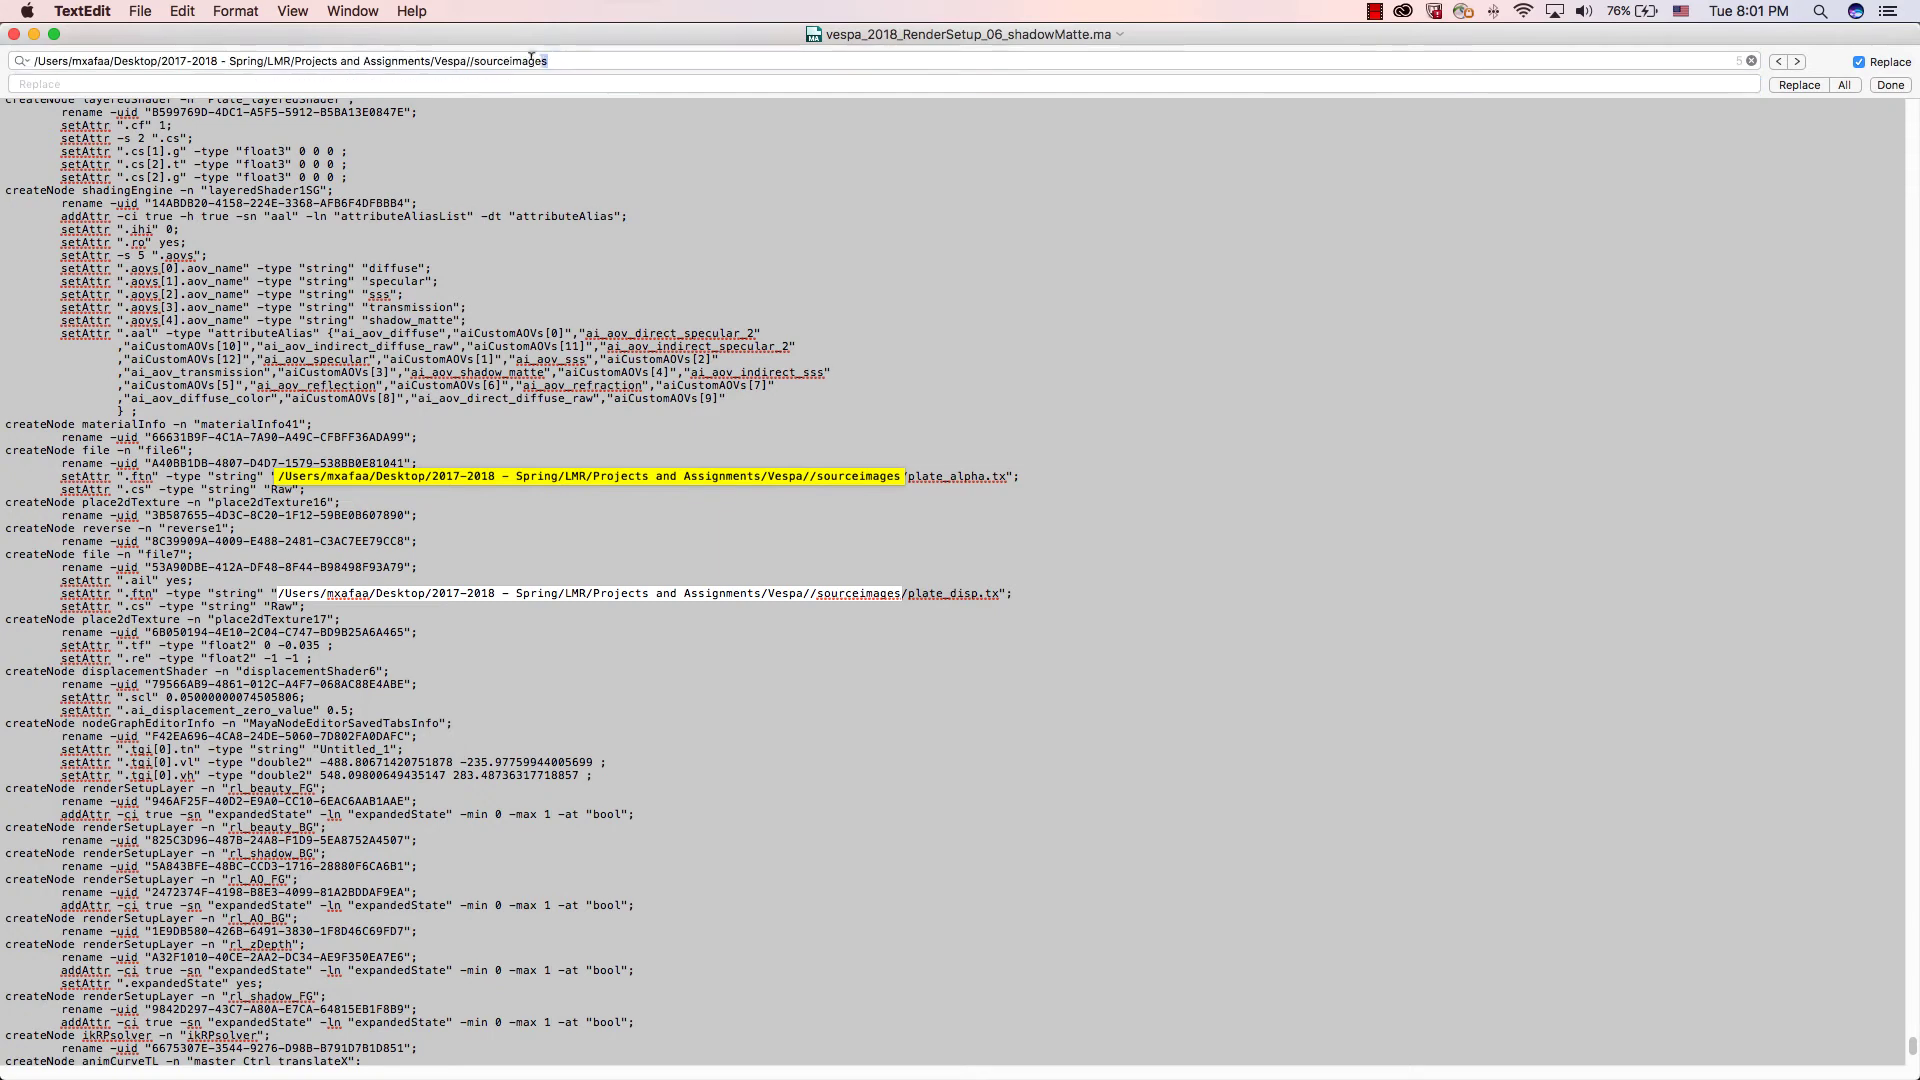
{"action": "key", "text": "super+c"}
{"action": "left_click", "coordinate": [395, 84]}
{"action": "key", "text": "super+v"}
{"action": "left_click", "coordinate": [1660, 62]}
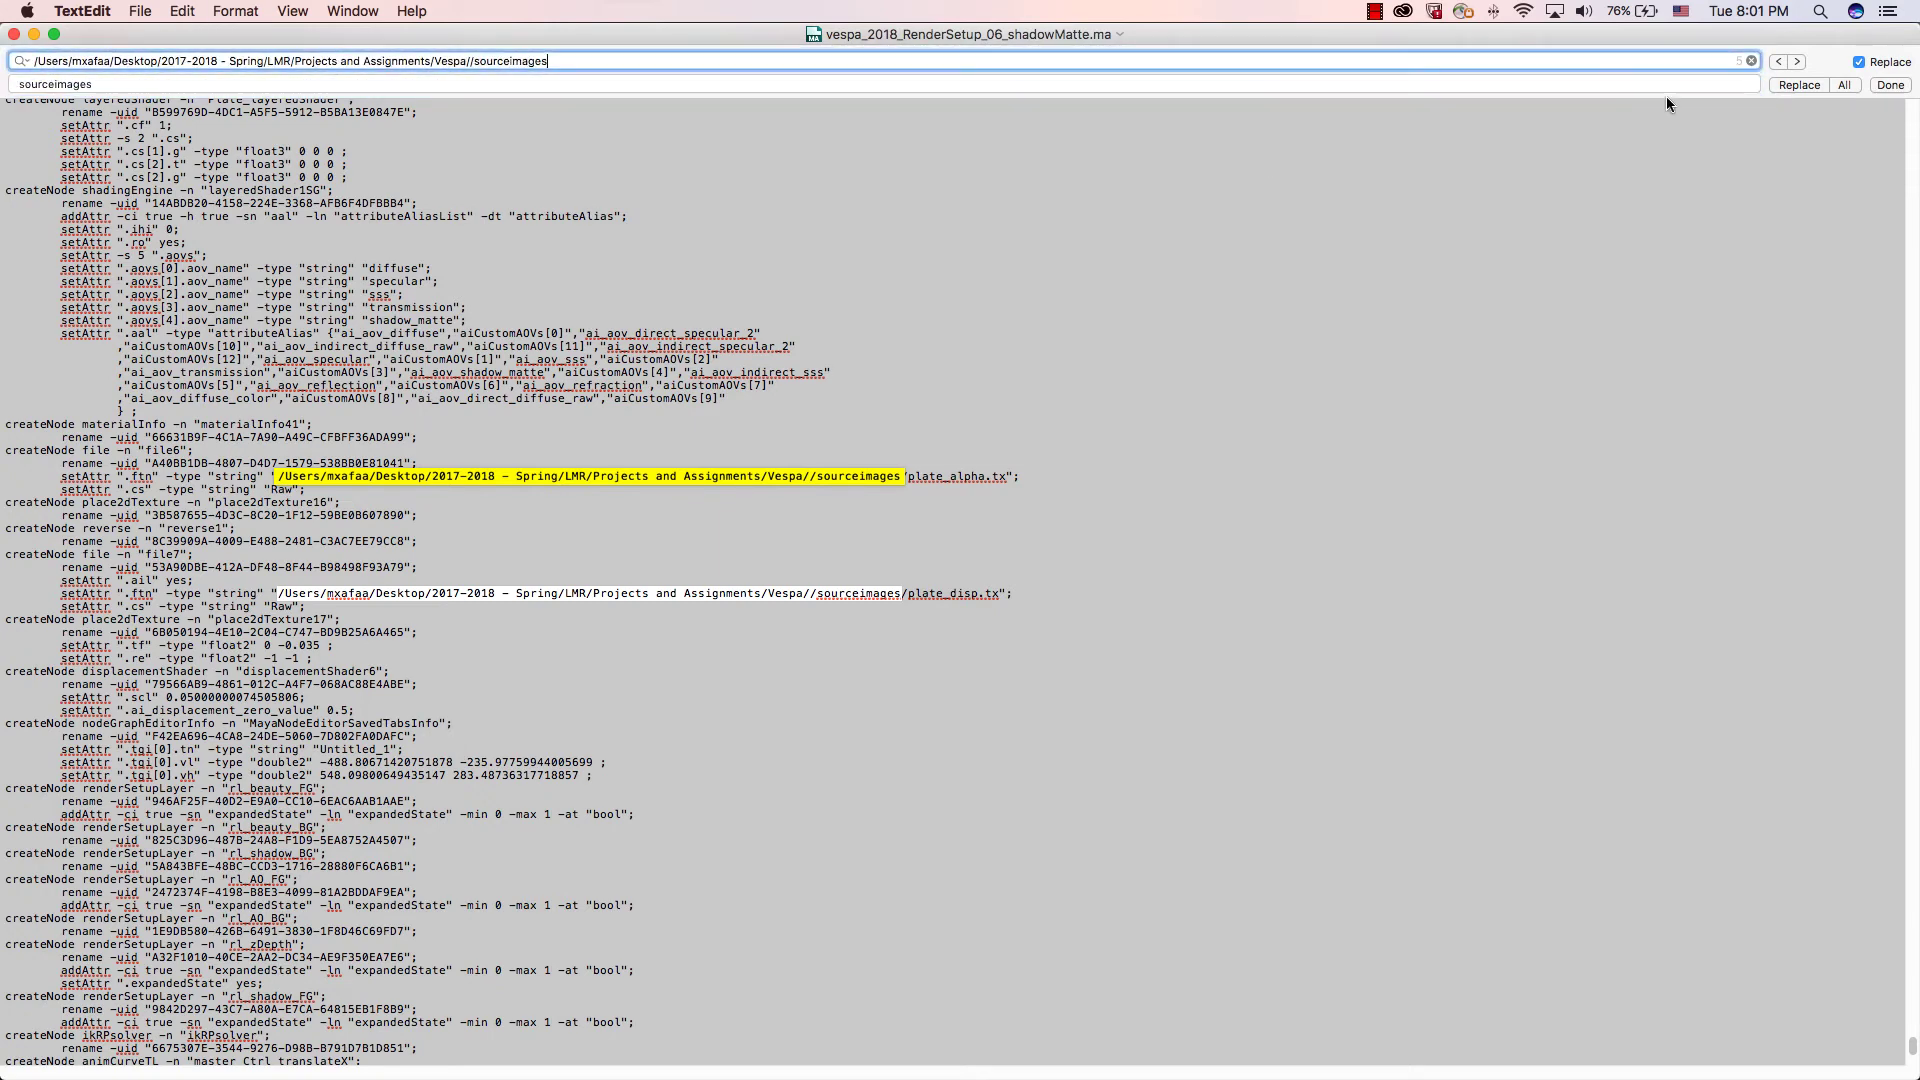
{"action": "left_click", "coordinate": [1803, 84]}
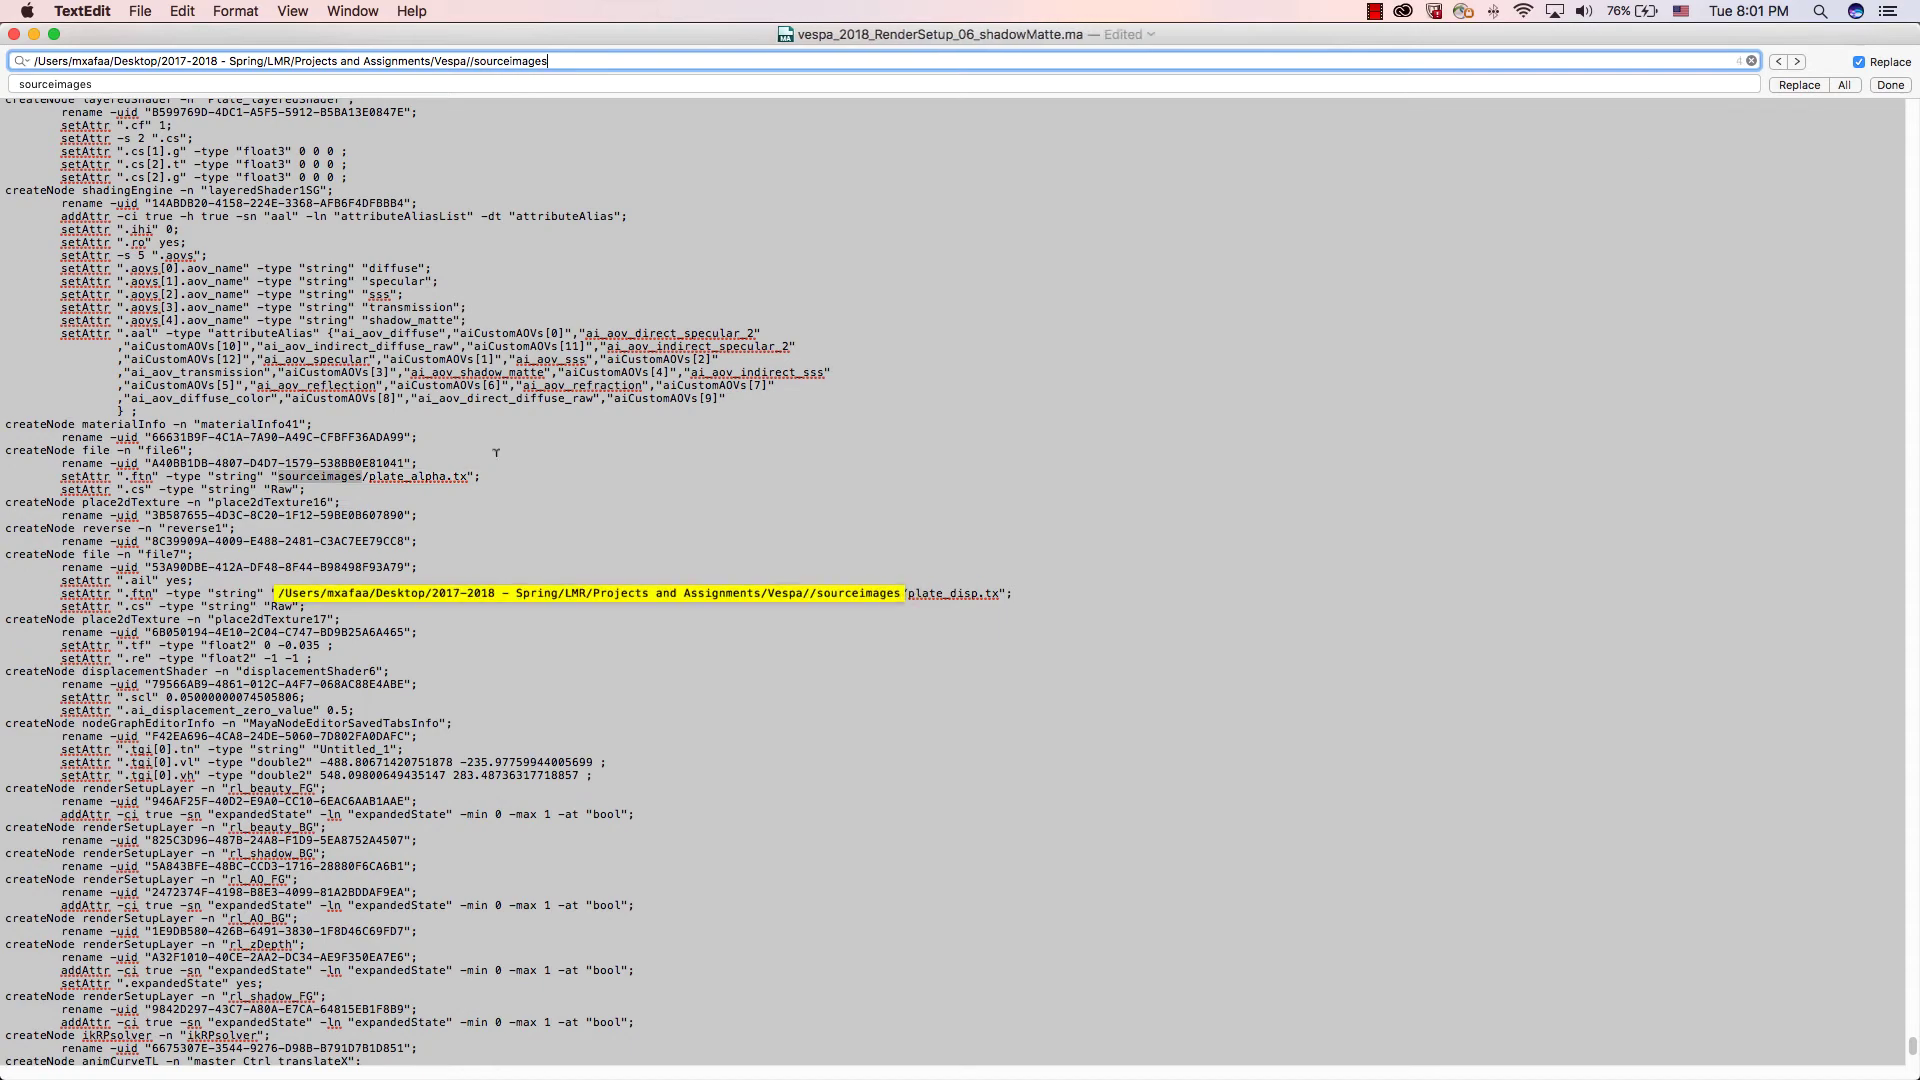
{"action": "left_click", "coordinate": [1844, 85]}
{"action": "scroll", "coordinate": [275, 161], "scroll_direction": "up", "scroll_amount": 2}
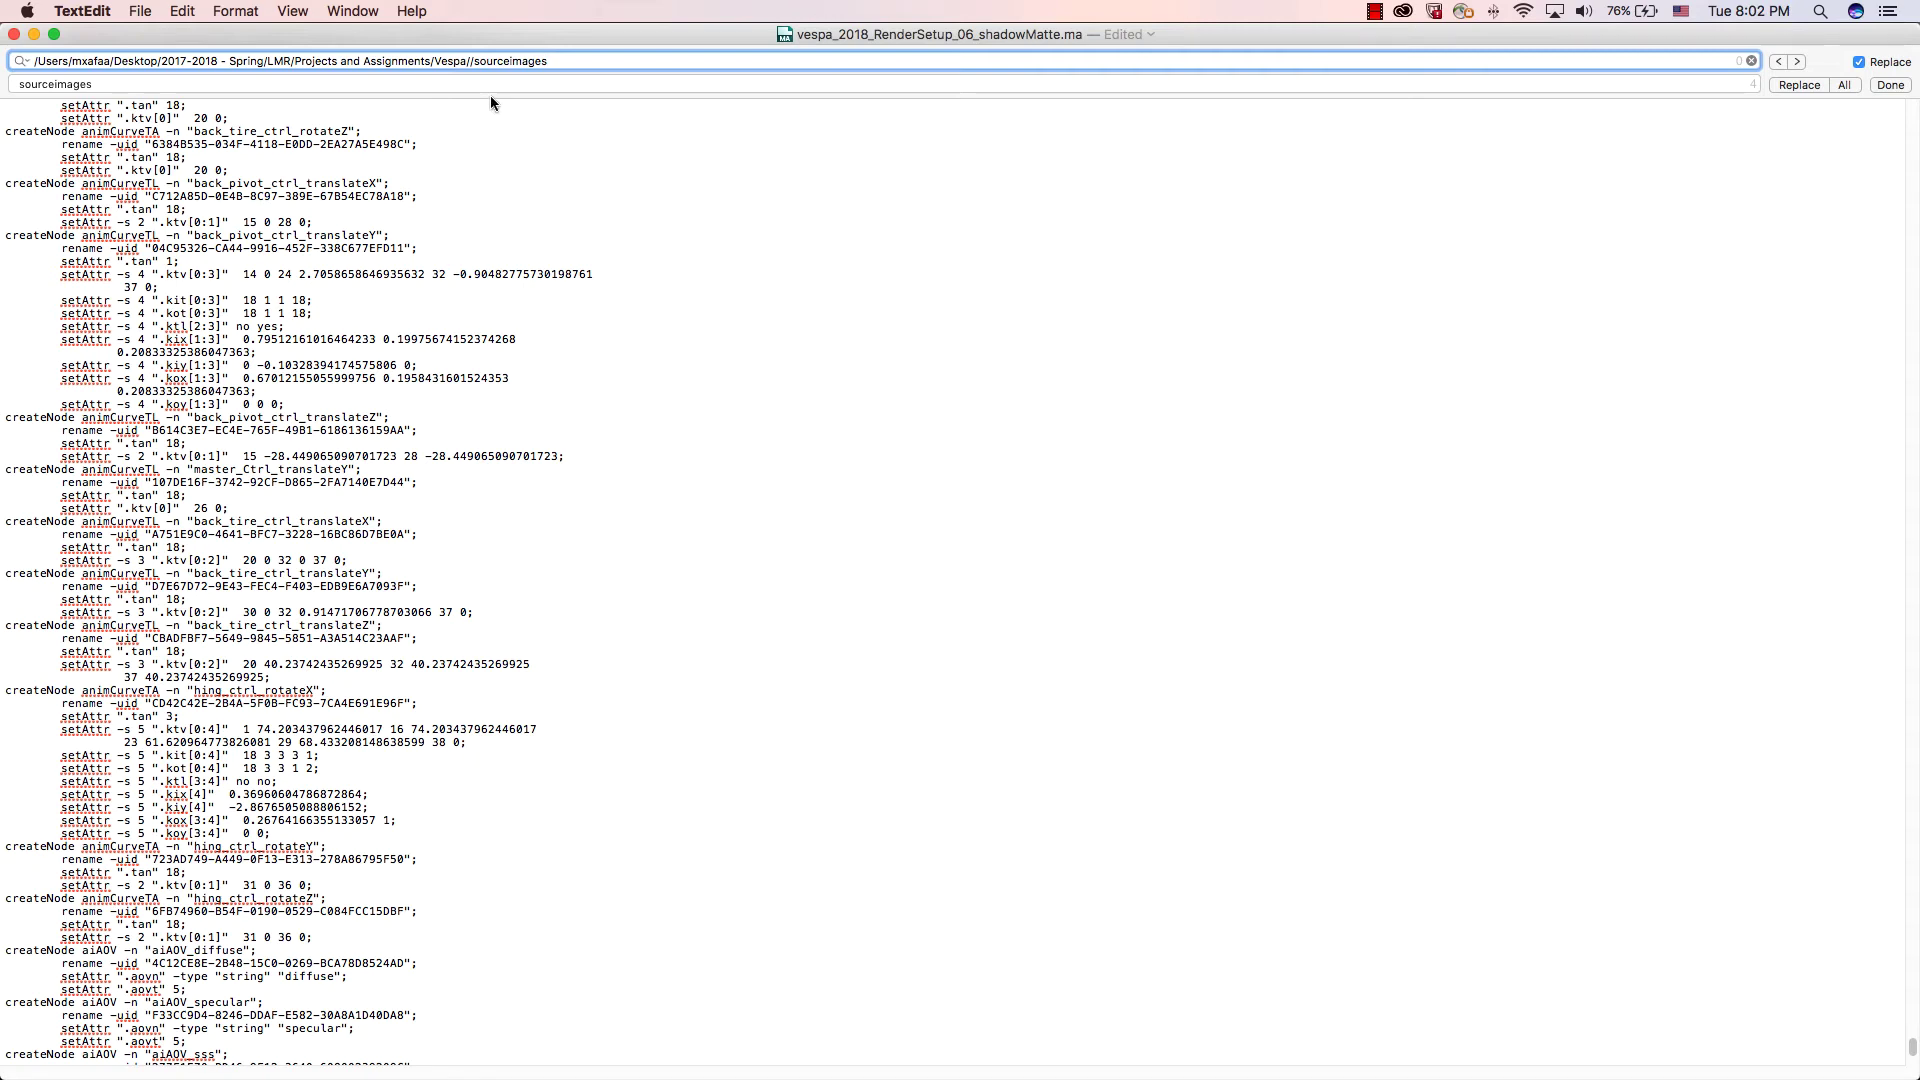
Step: Switch to Maya's Hypershade, check the file4 node's image path, and move the scene file's text window out of the way
{"action": "key", "text": "ctrl+Right"}
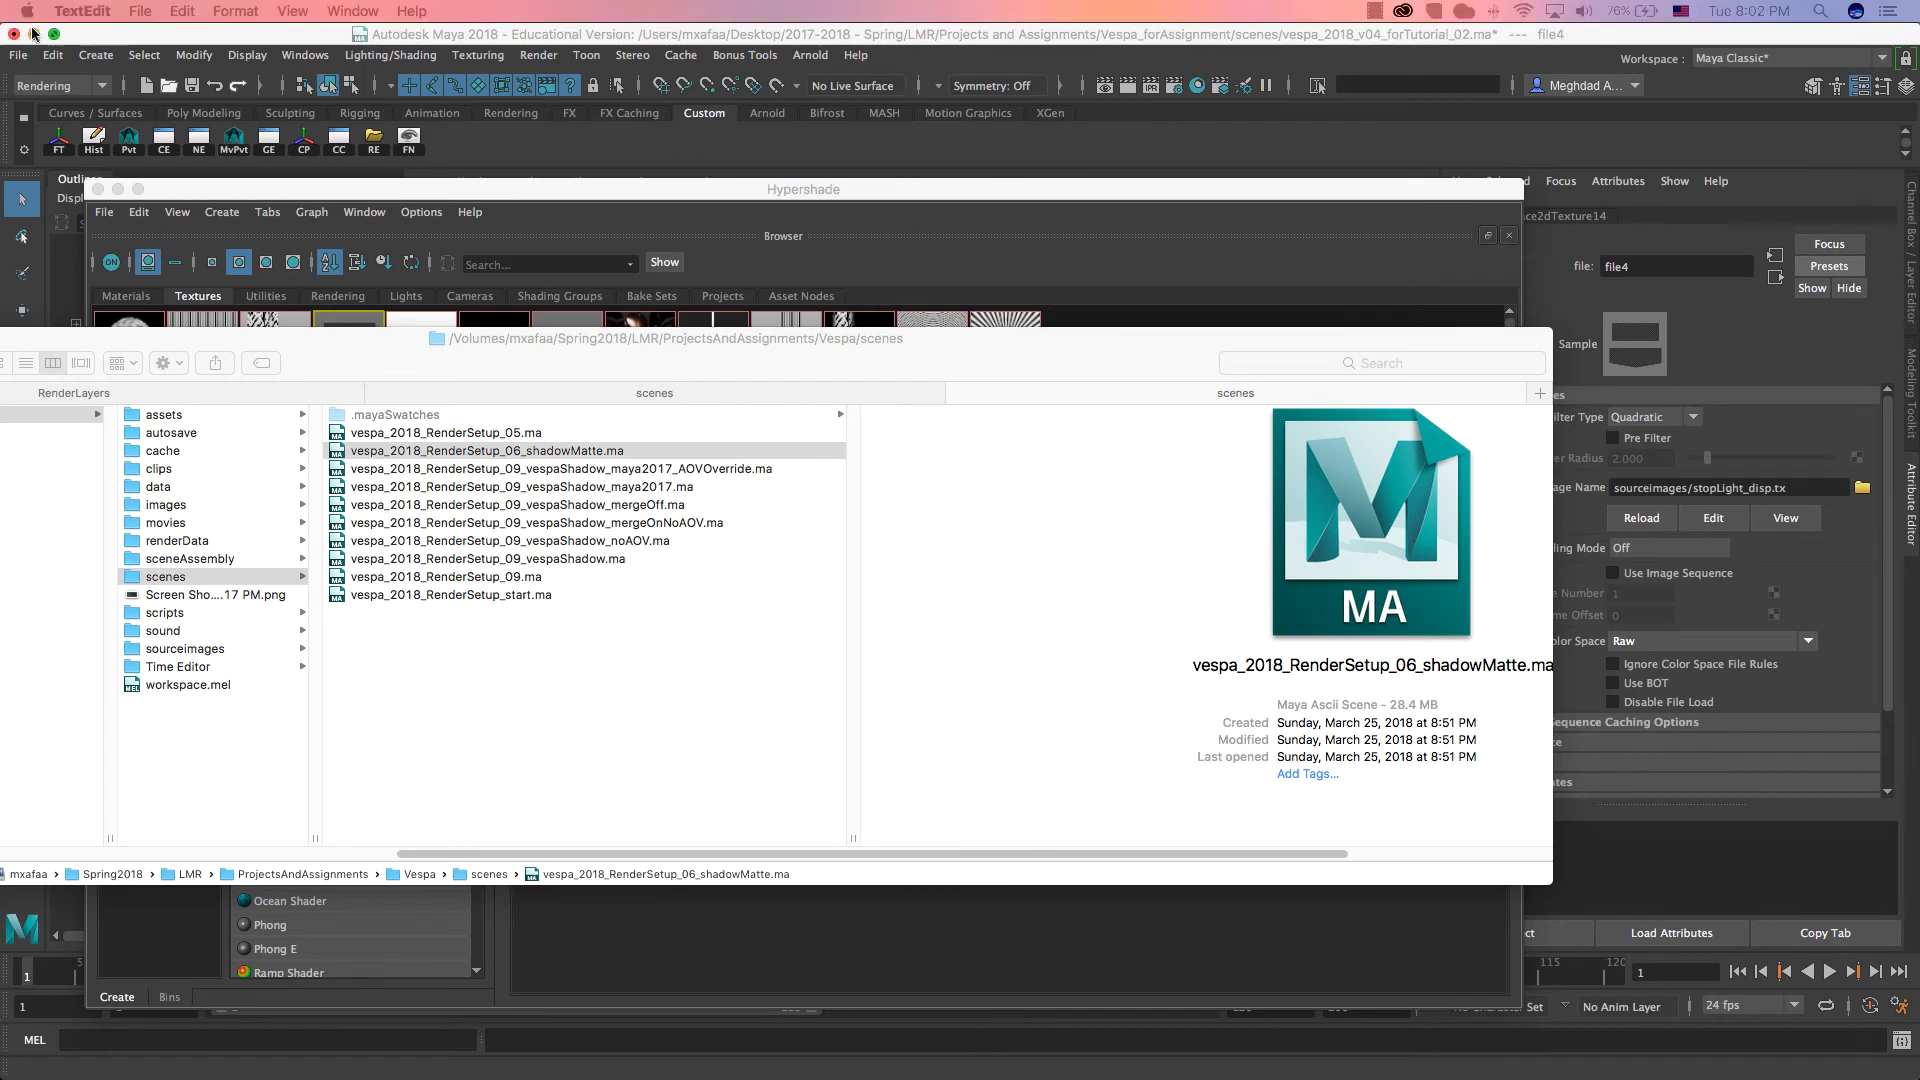
{"action": "left_click_drag", "start_coordinate": [1046, 200], "coordinate": [1021, 196]}
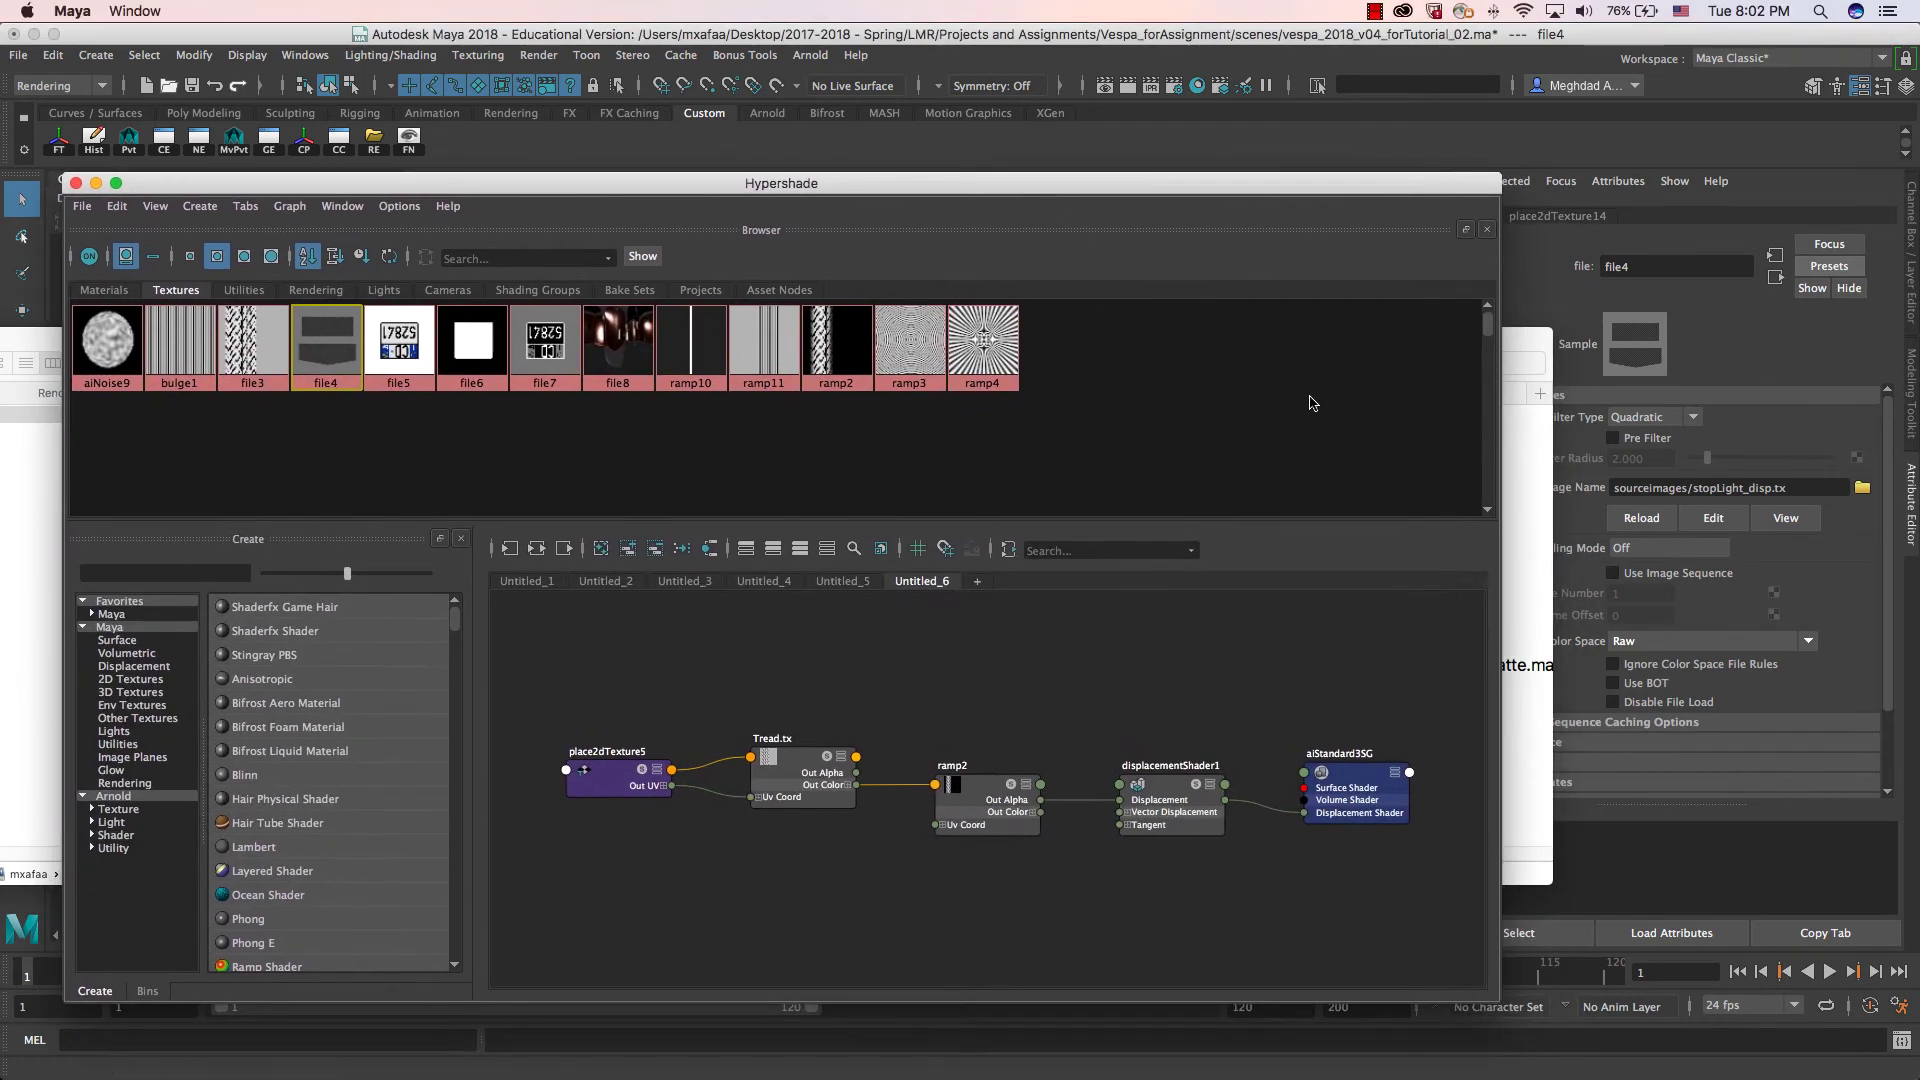
{"action": "left_click", "coordinate": [1709, 496]}
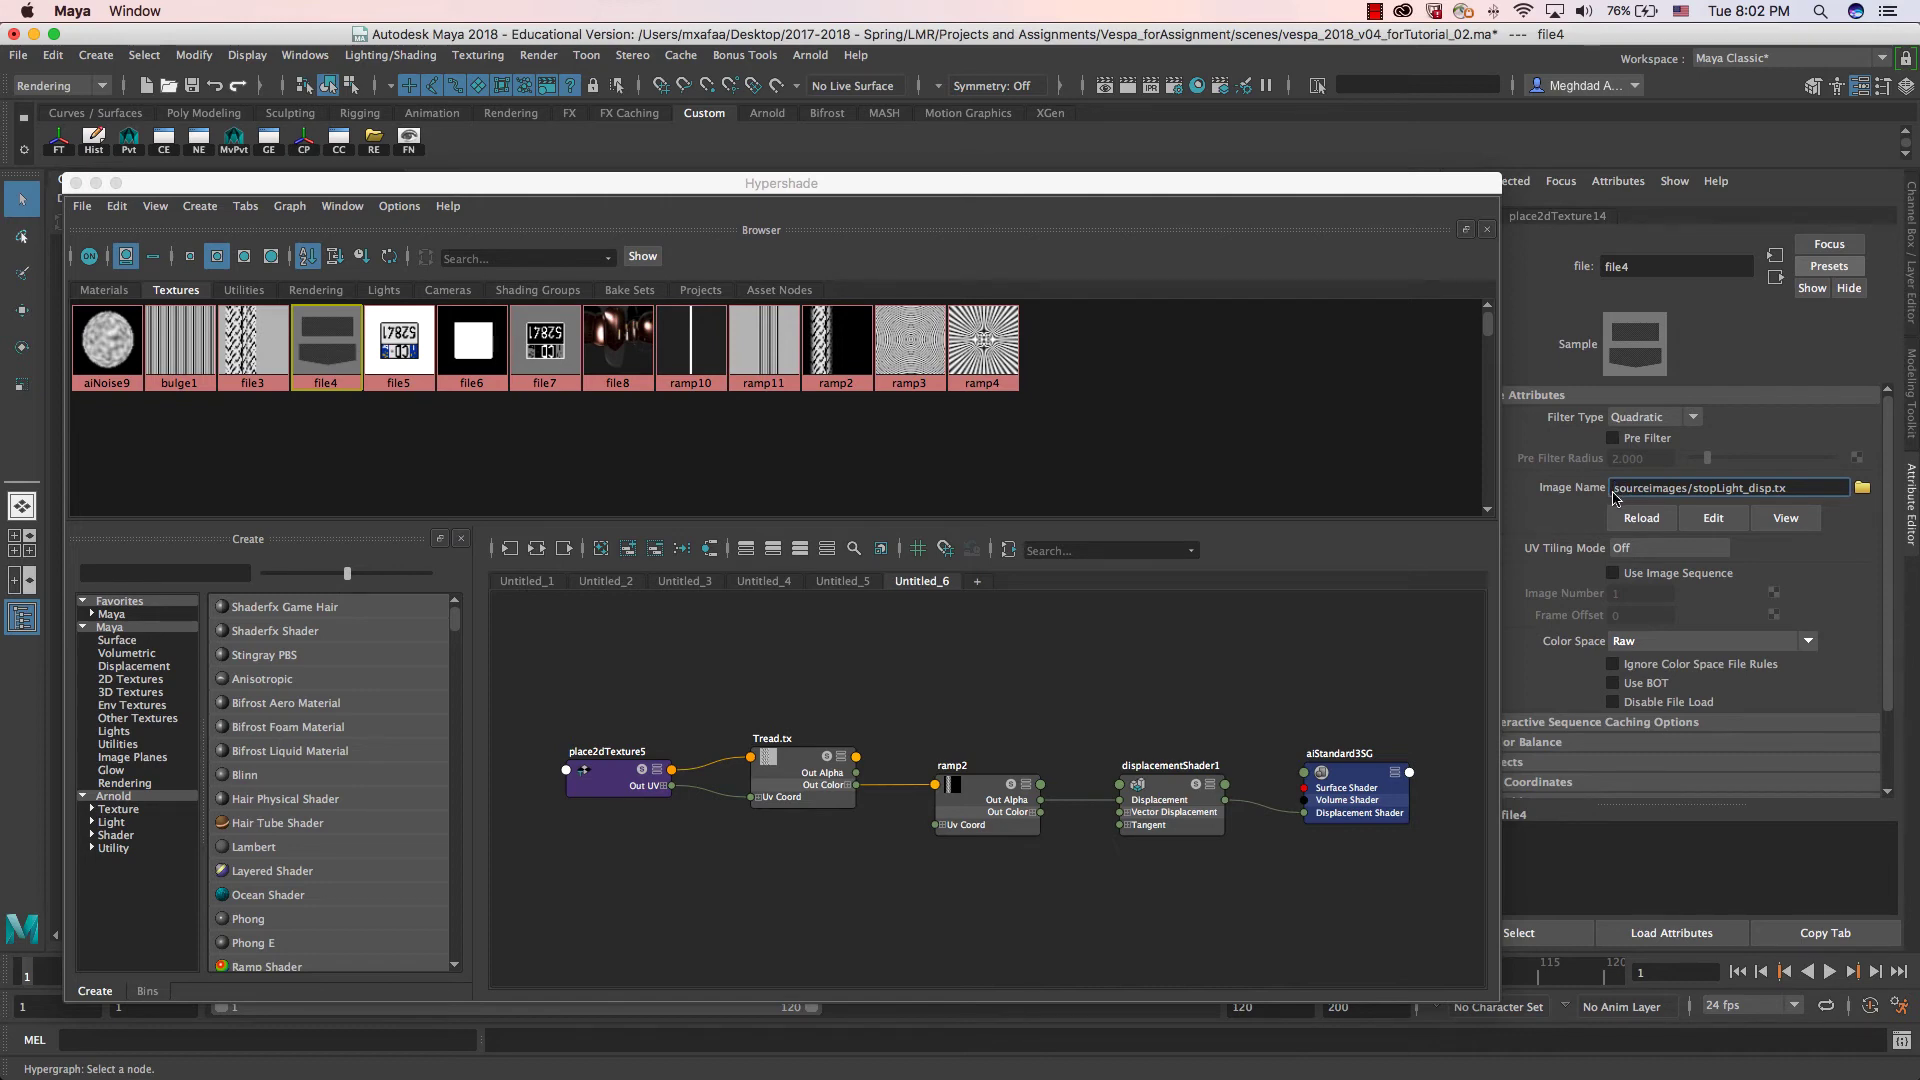
{"action": "key", "text": "Return"}
{"action": "left_click_drag", "start_coordinate": [0, 97], "coordinate": [250, 97]}
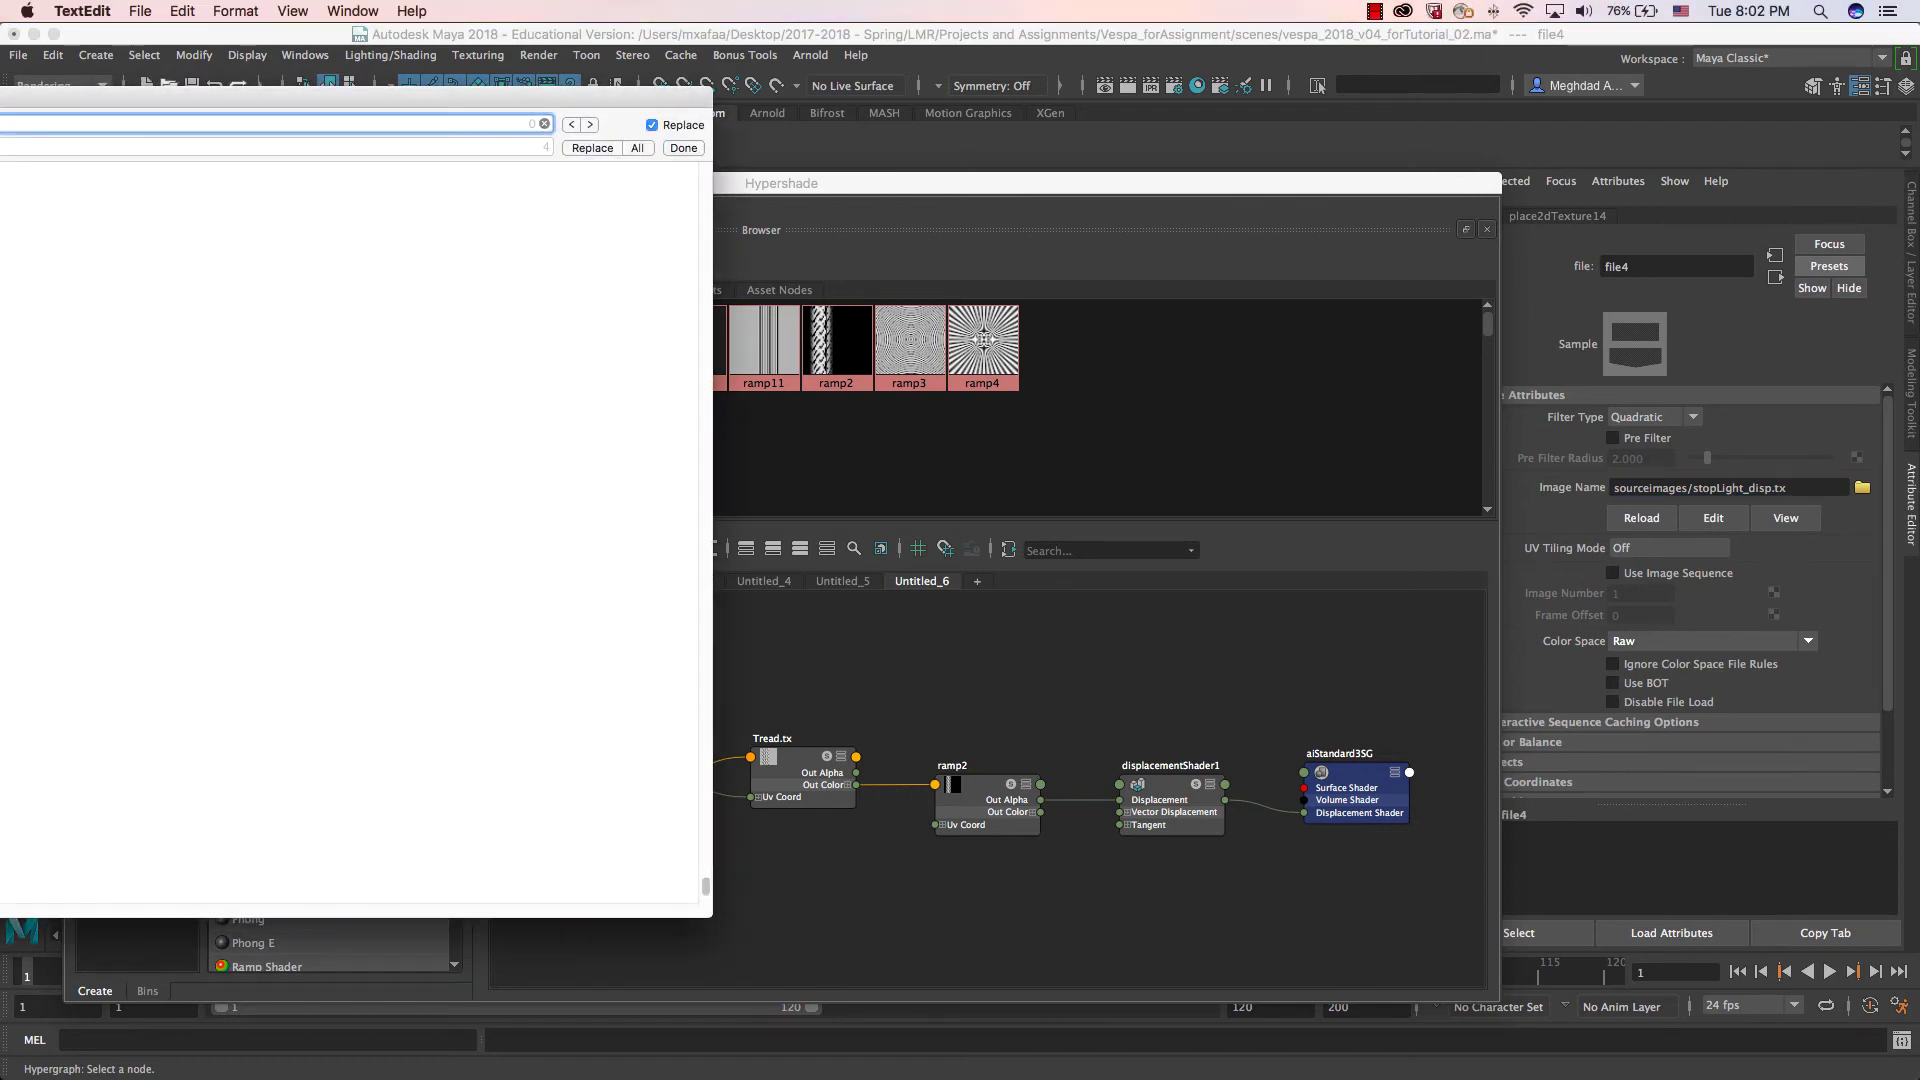
{"action": "left_click_drag", "start_coordinate": [429, 97], "coordinate": [0, 97]}
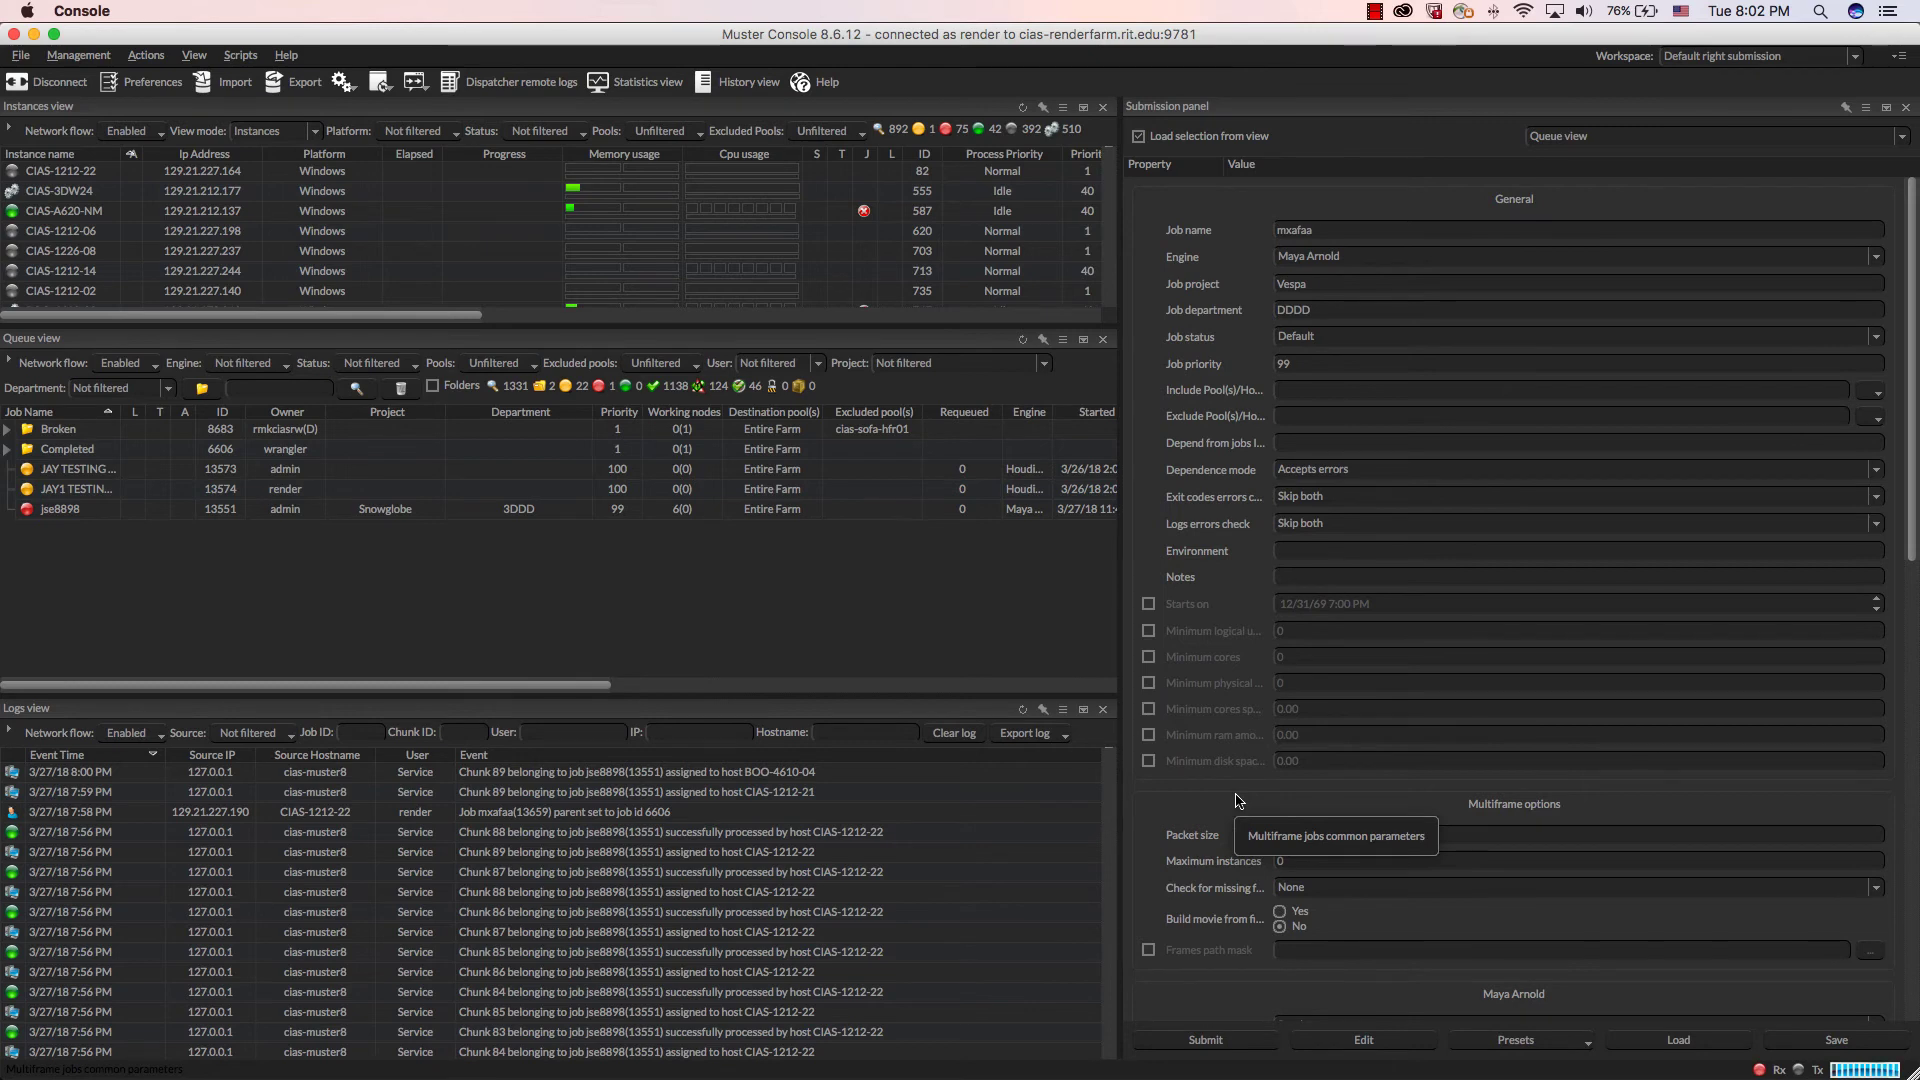
Step: Review the Maya Arnold start and end frame fields in the Muster Console submission settings
{"action": "scroll", "coordinate": [1237, 800], "scroll_direction": "down", "scroll_amount": 5}
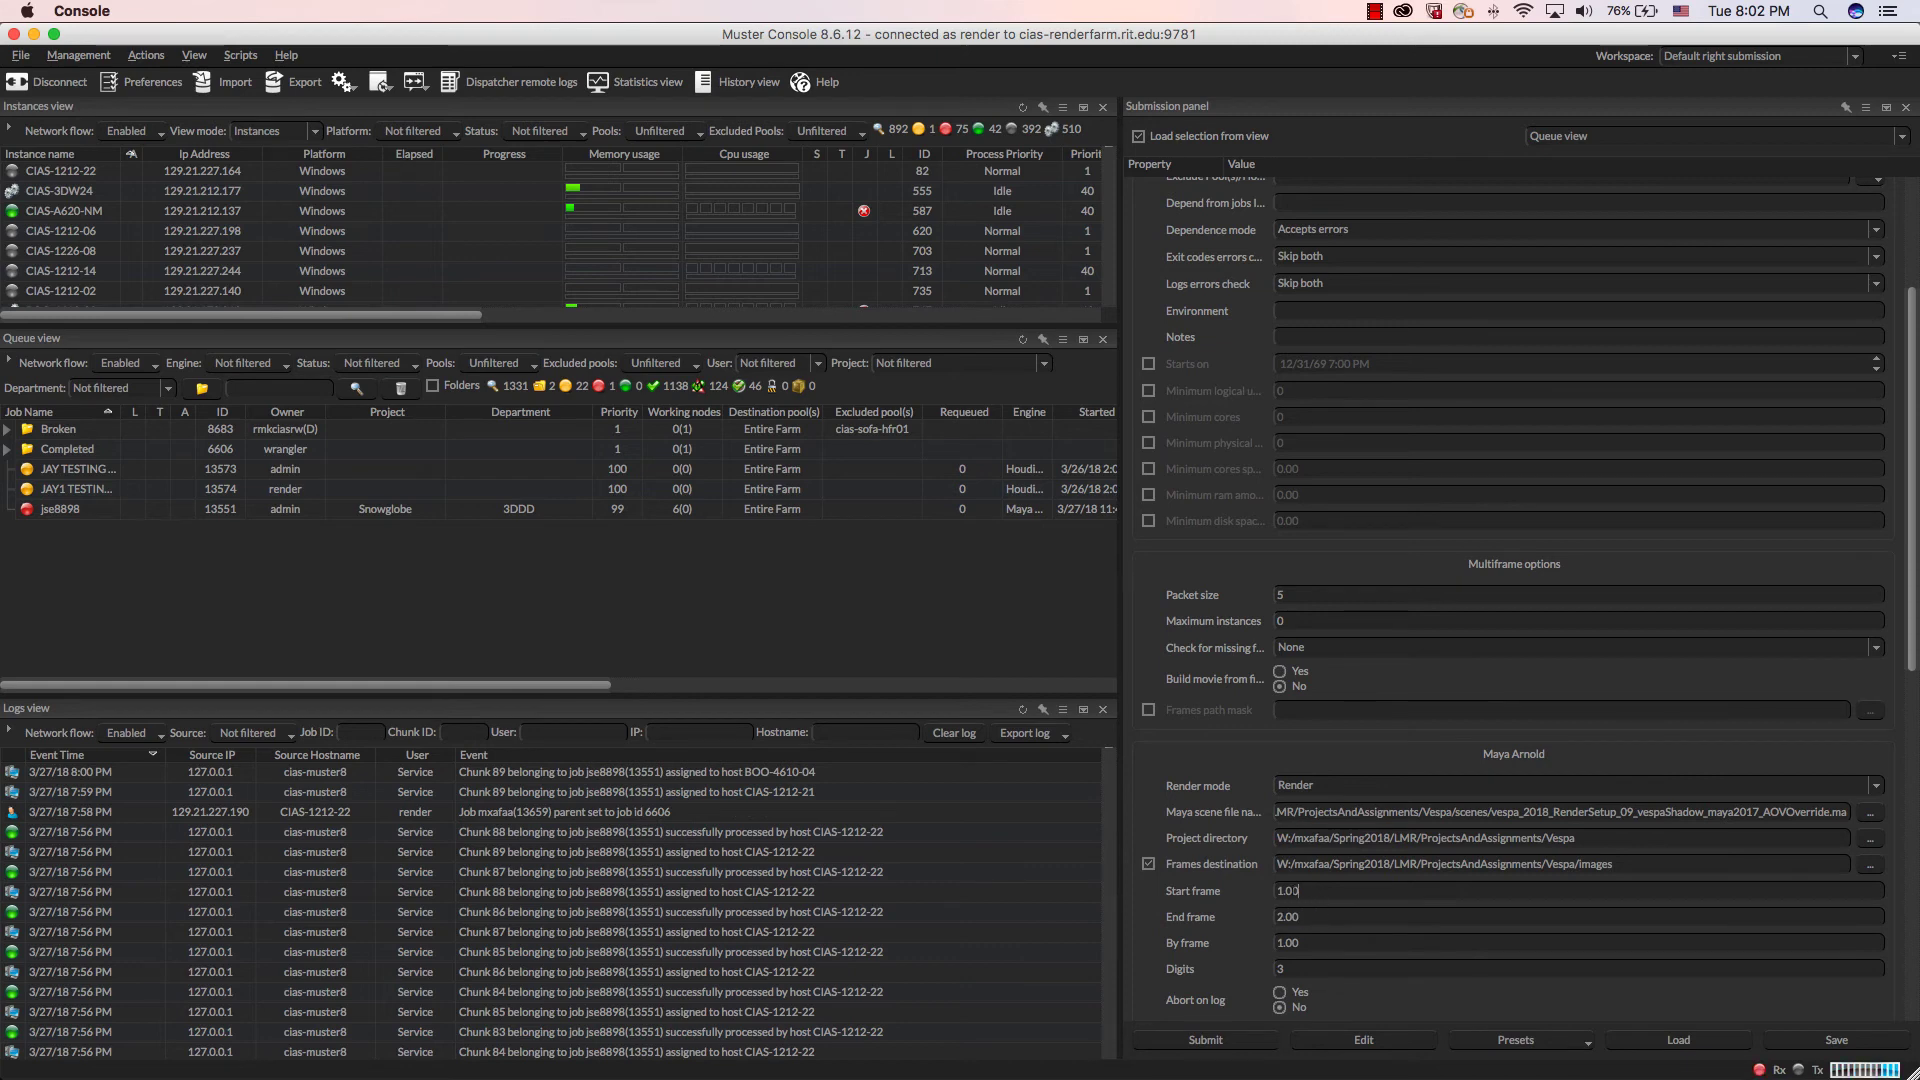
{"action": "left_click", "coordinate": [1288, 891]}
{"action": "key", "text": "Tab"}
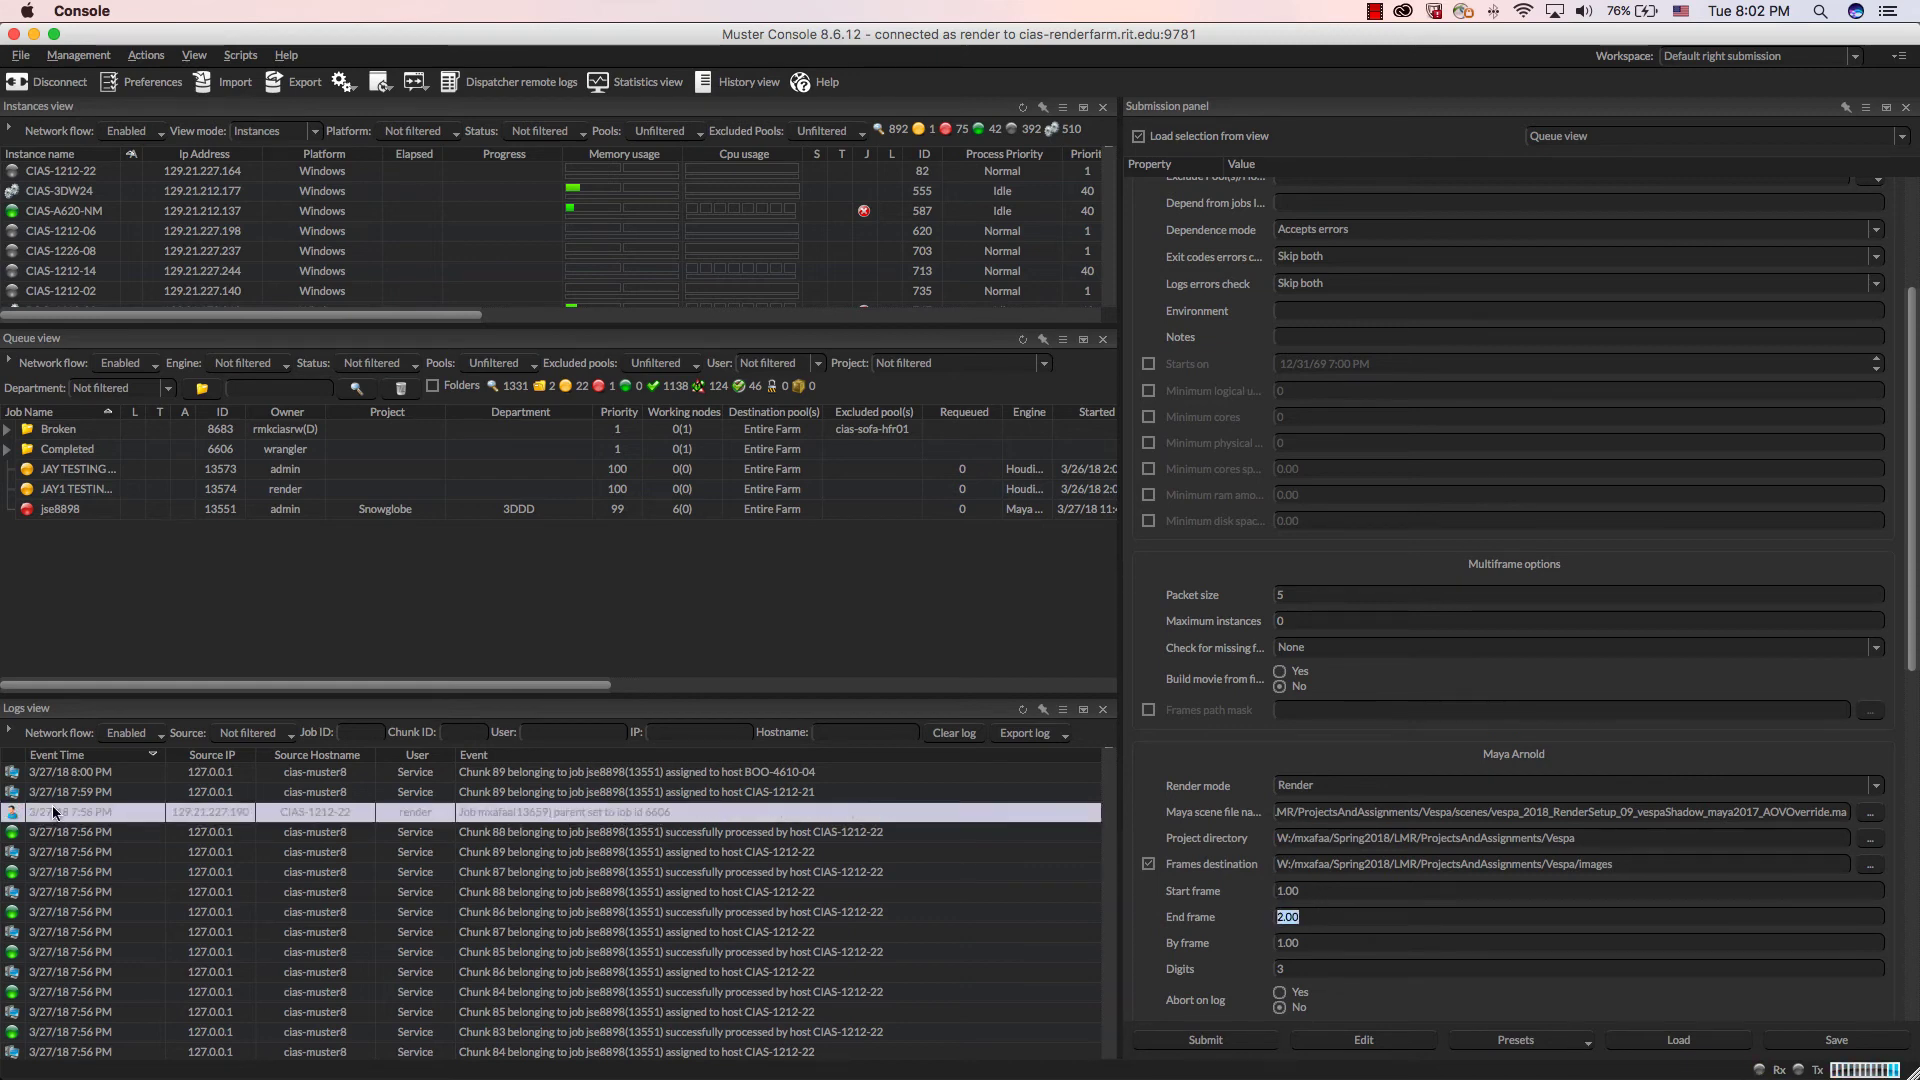
Step: Switch back to Maya, close the Hypershade, and open the Render Settings beside the Vespa view
{"action": "key", "text": "super+Tab"}
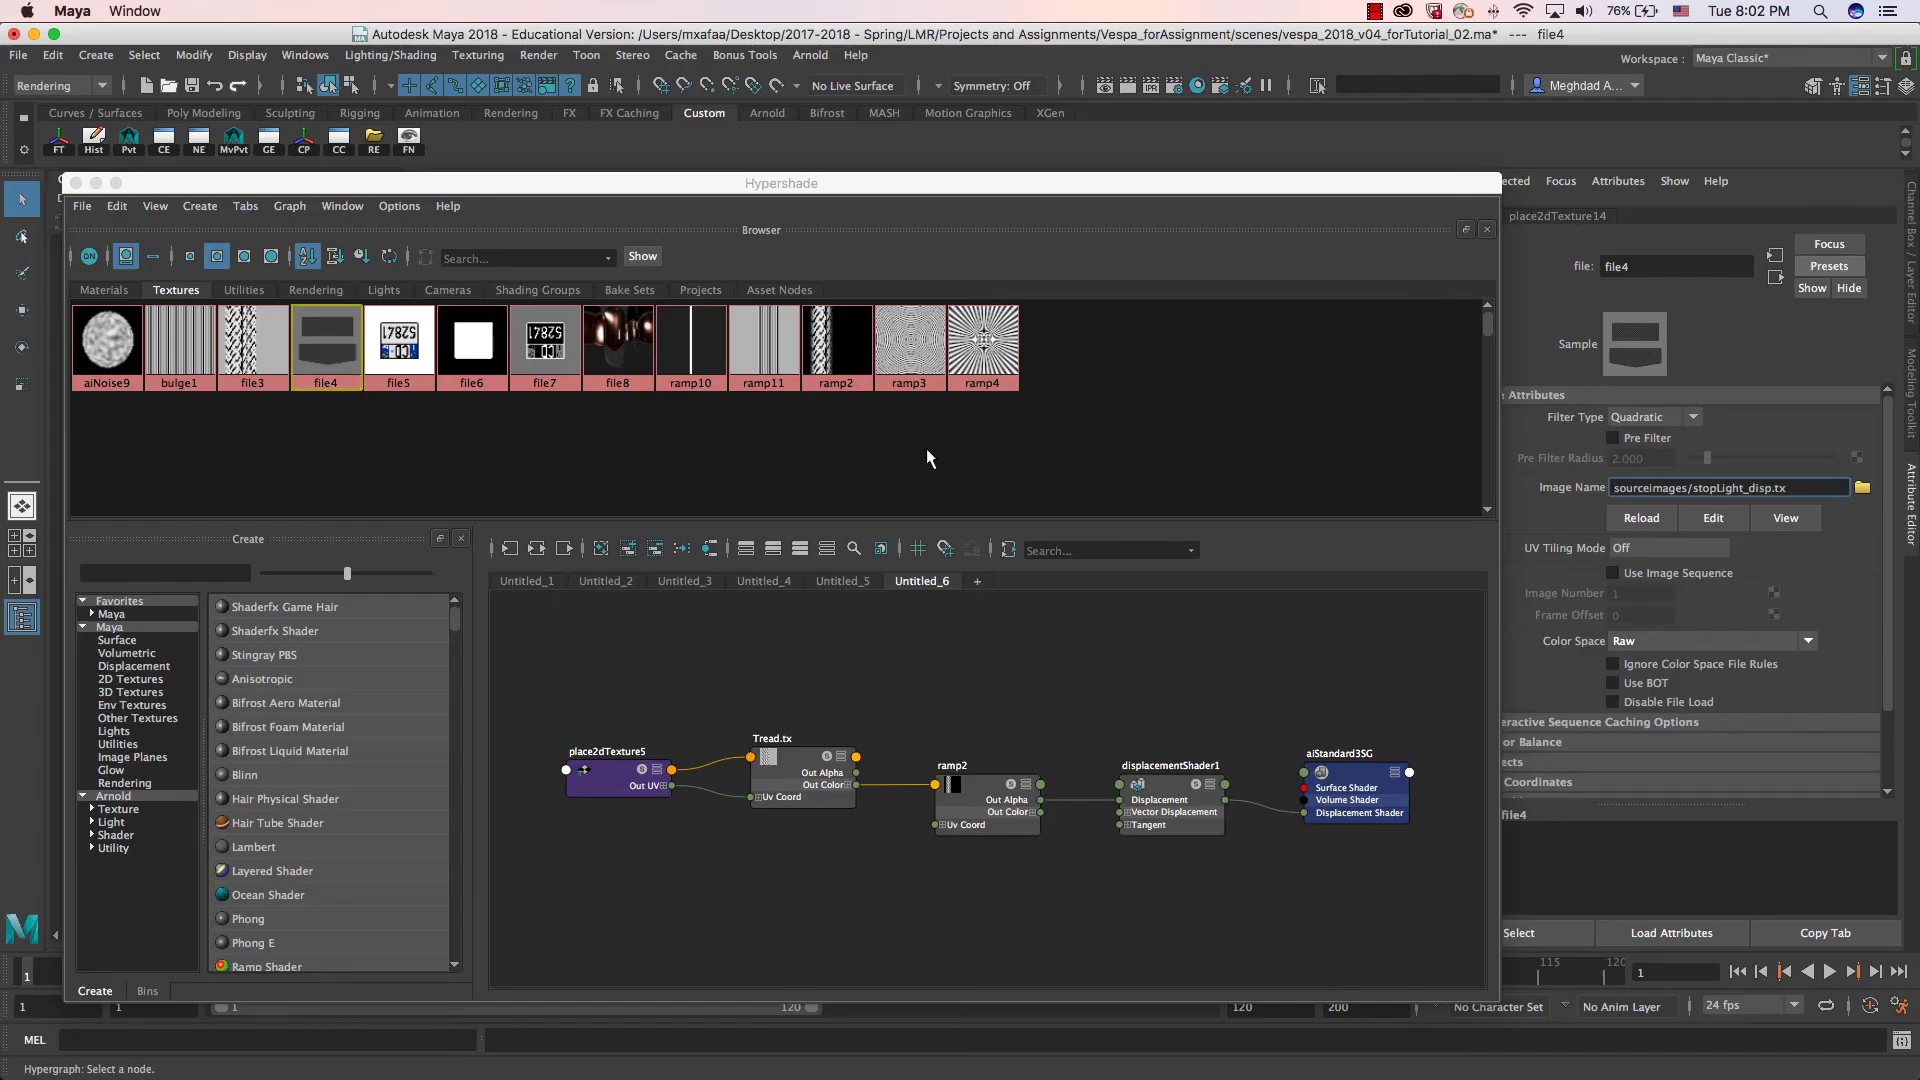
{"action": "left_click", "coordinate": [76, 183]}
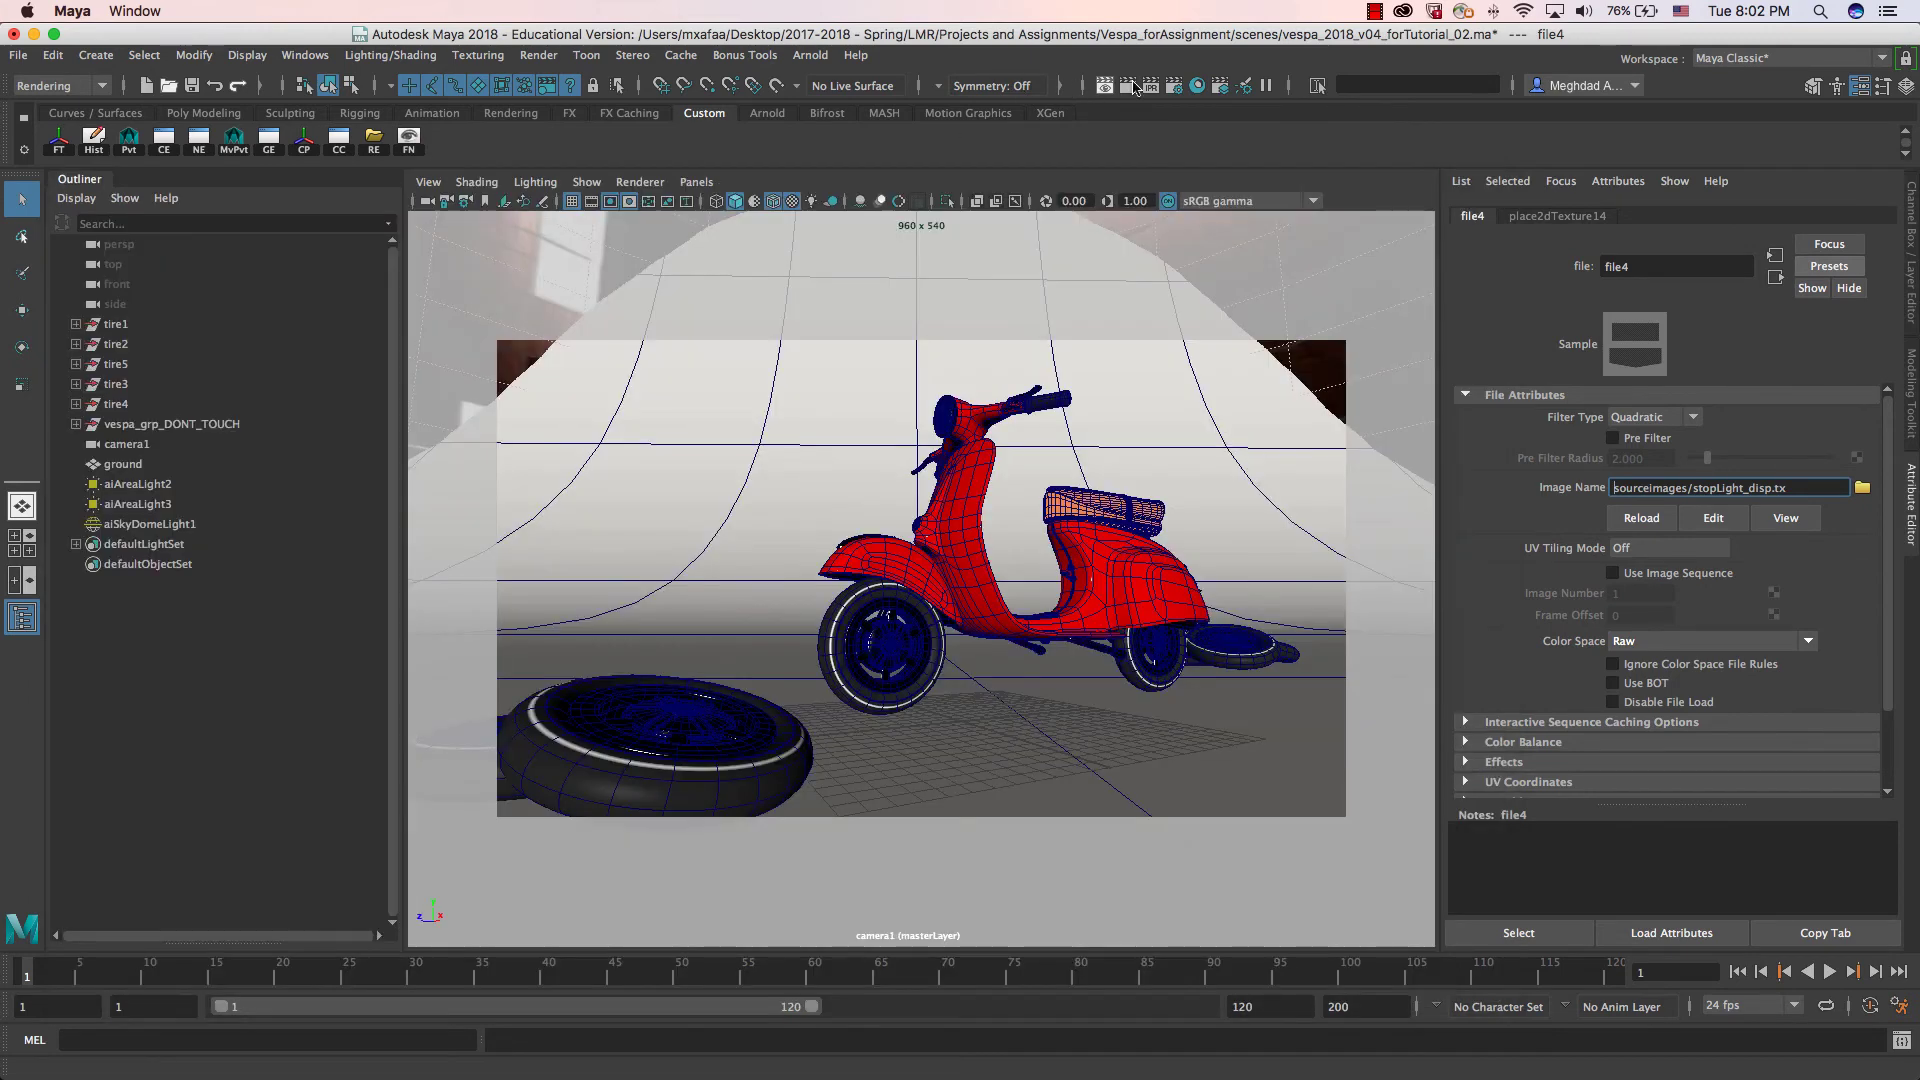
{"action": "left_click", "coordinate": [1173, 86]}
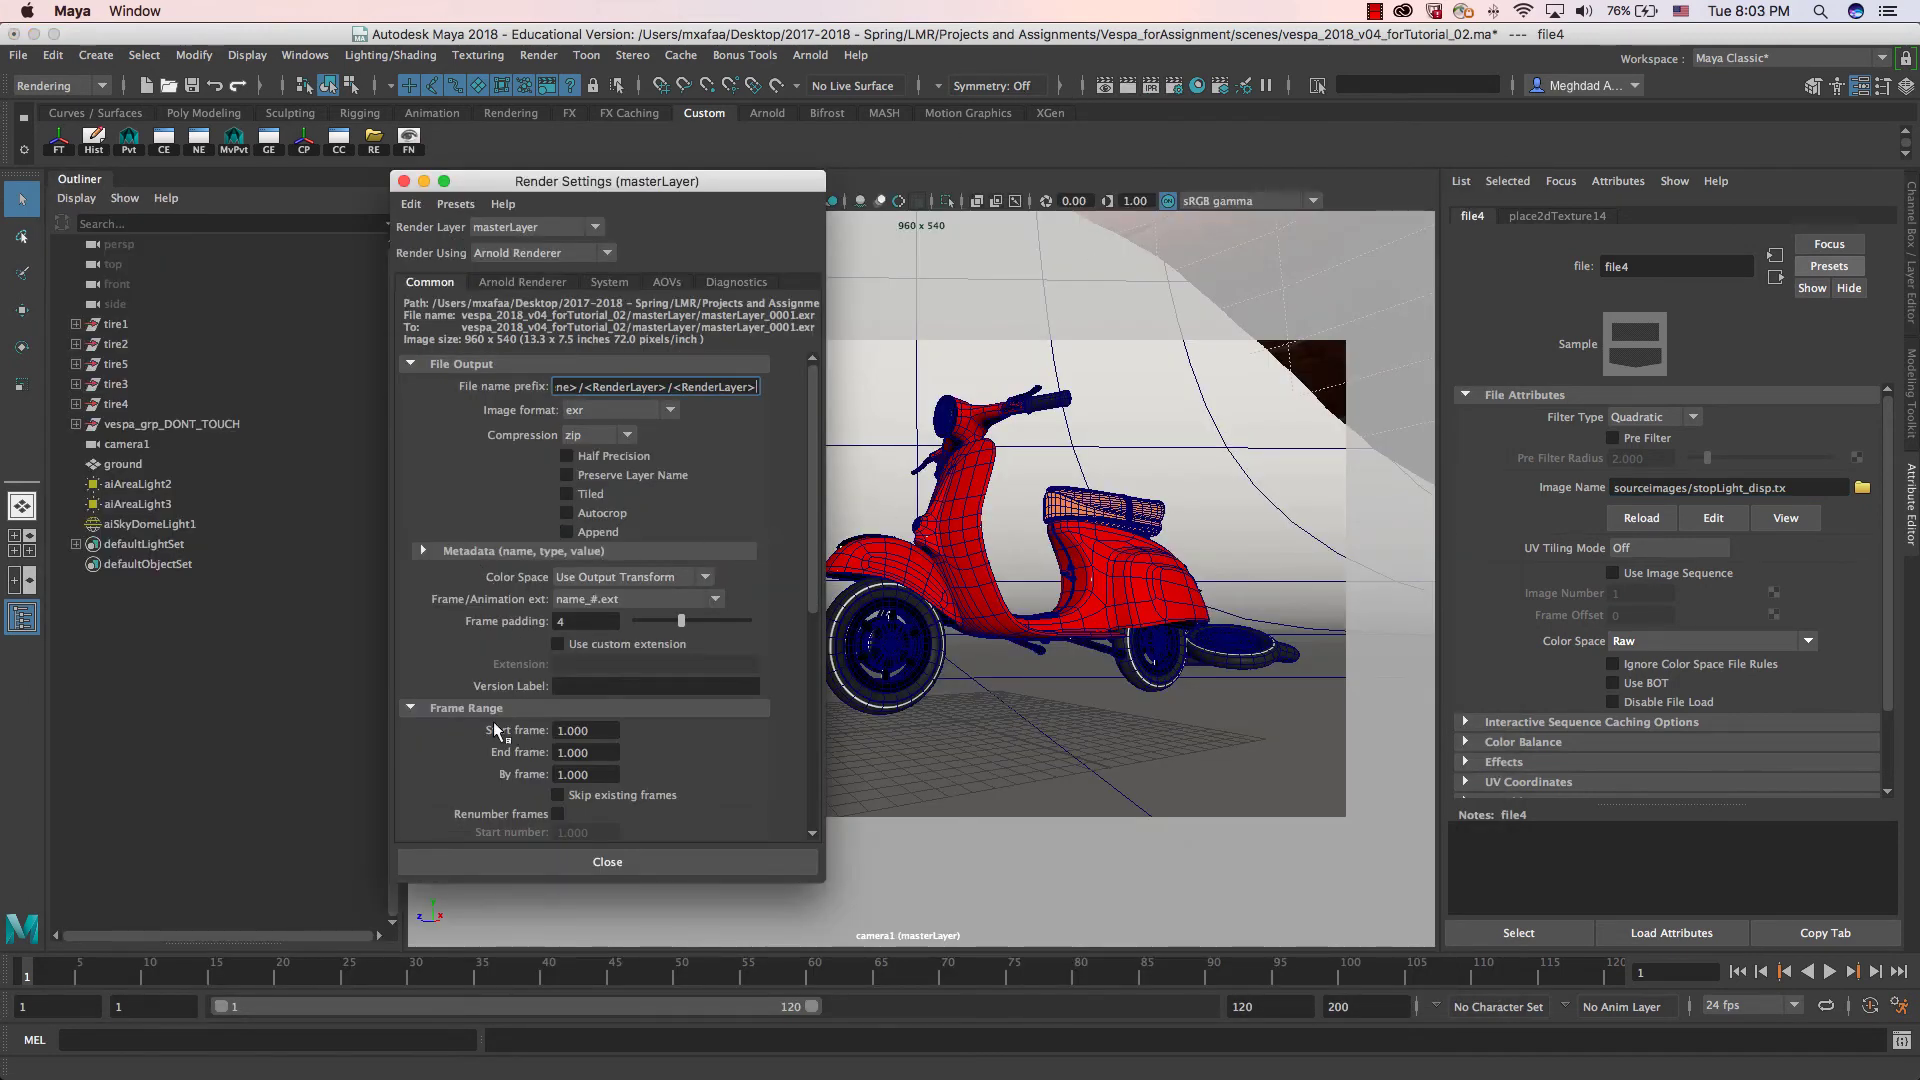
{"action": "left_click_drag", "start_coordinate": [656, 187], "coordinate": [455, 170]}
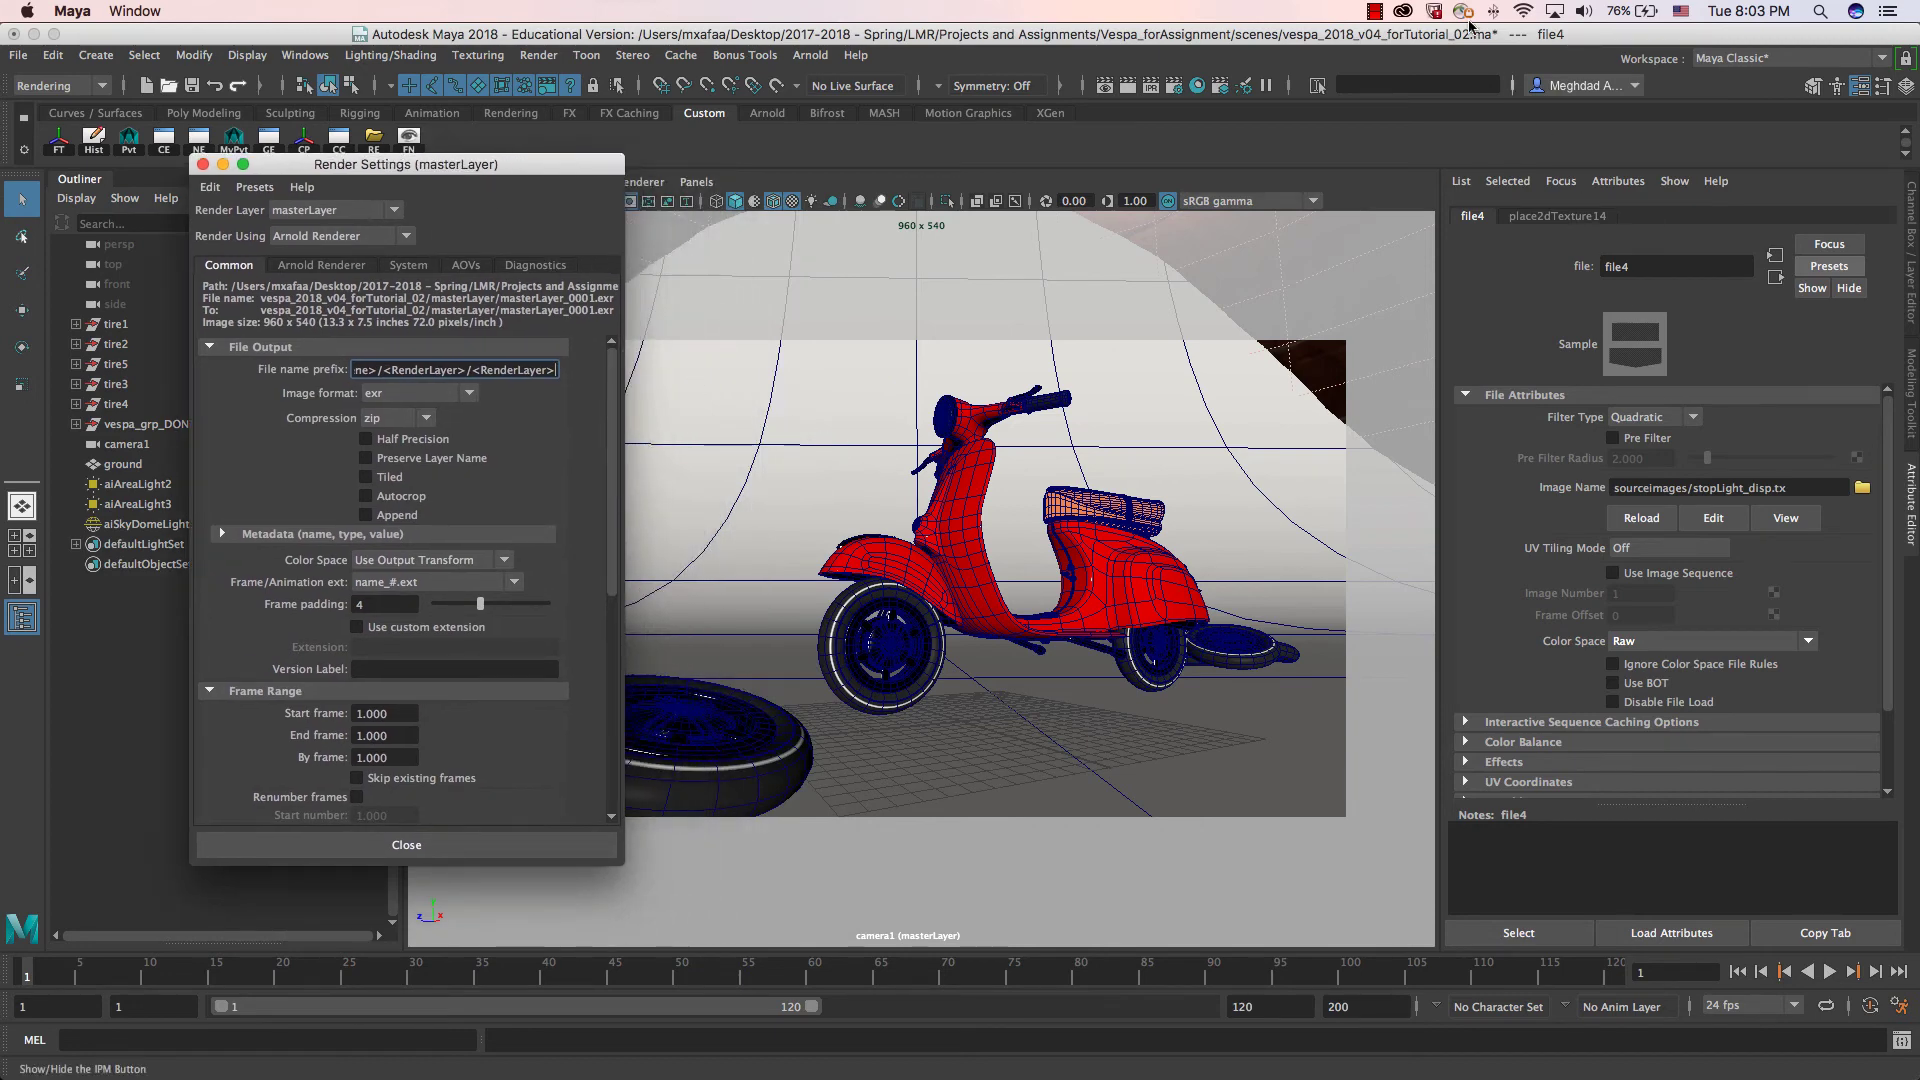
Step: Shift the Maya window aside to compare the Render Settings frame range with Muster's frame fields, and move it back
{"action": "left_click_drag", "start_coordinate": [1497, 43], "coordinate": [966, 59]}
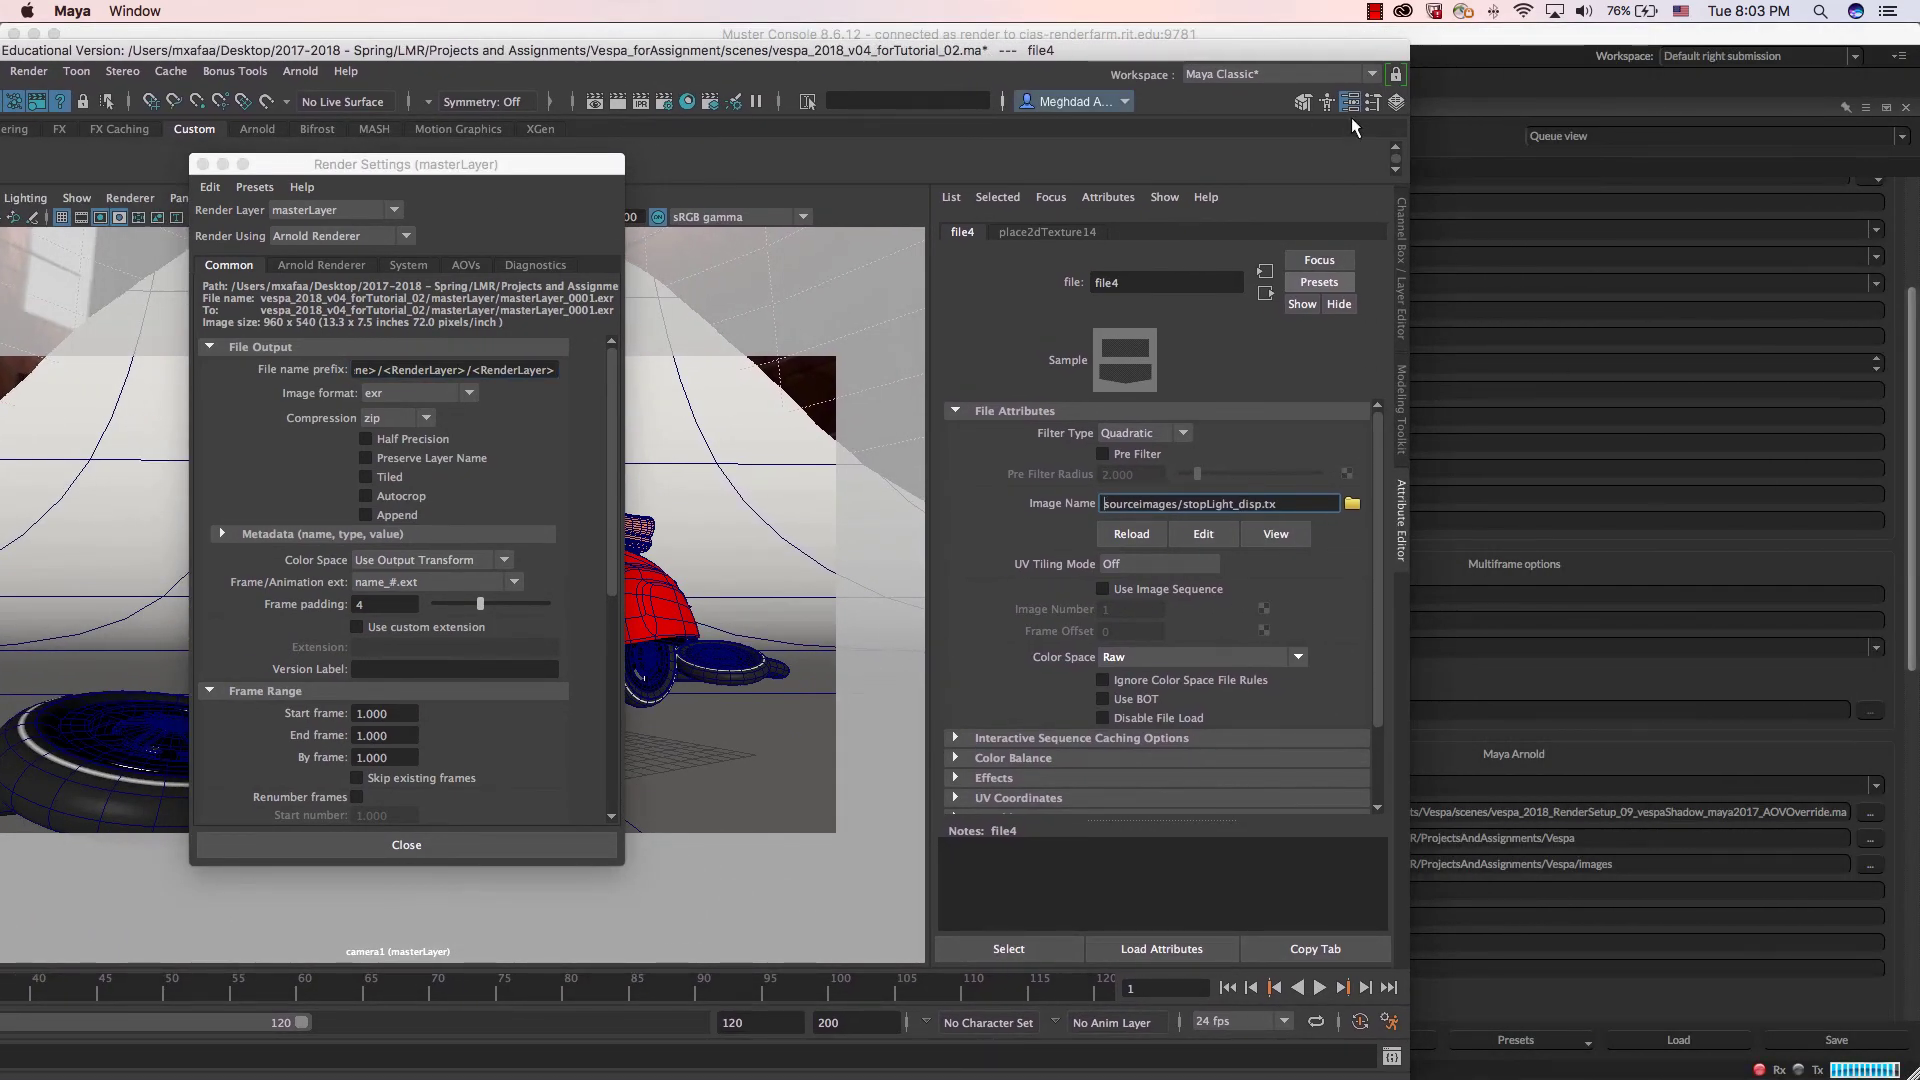
{"action": "left_click_drag", "start_coordinate": [1289, 62], "coordinate": [1087, 68]}
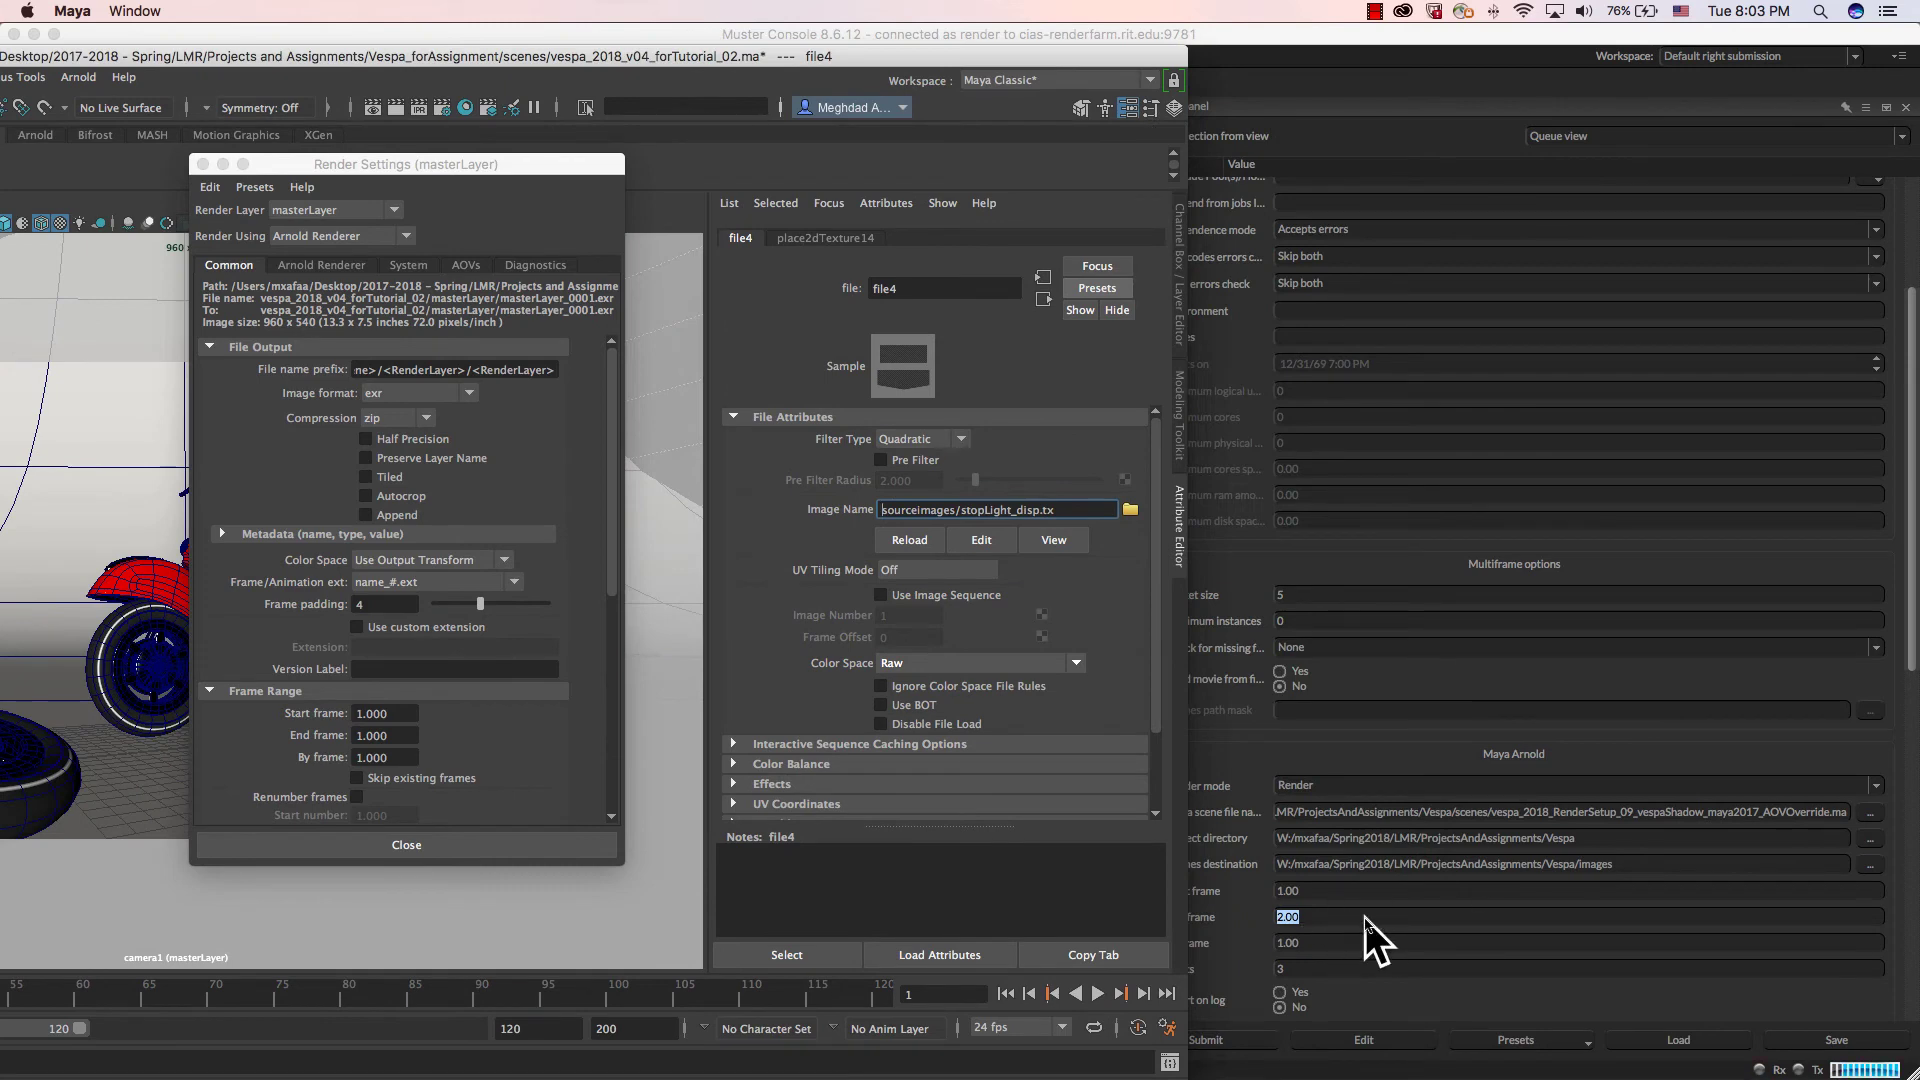
{"action": "left_click_drag", "start_coordinate": [724, 63], "coordinate": [1354, 42]}
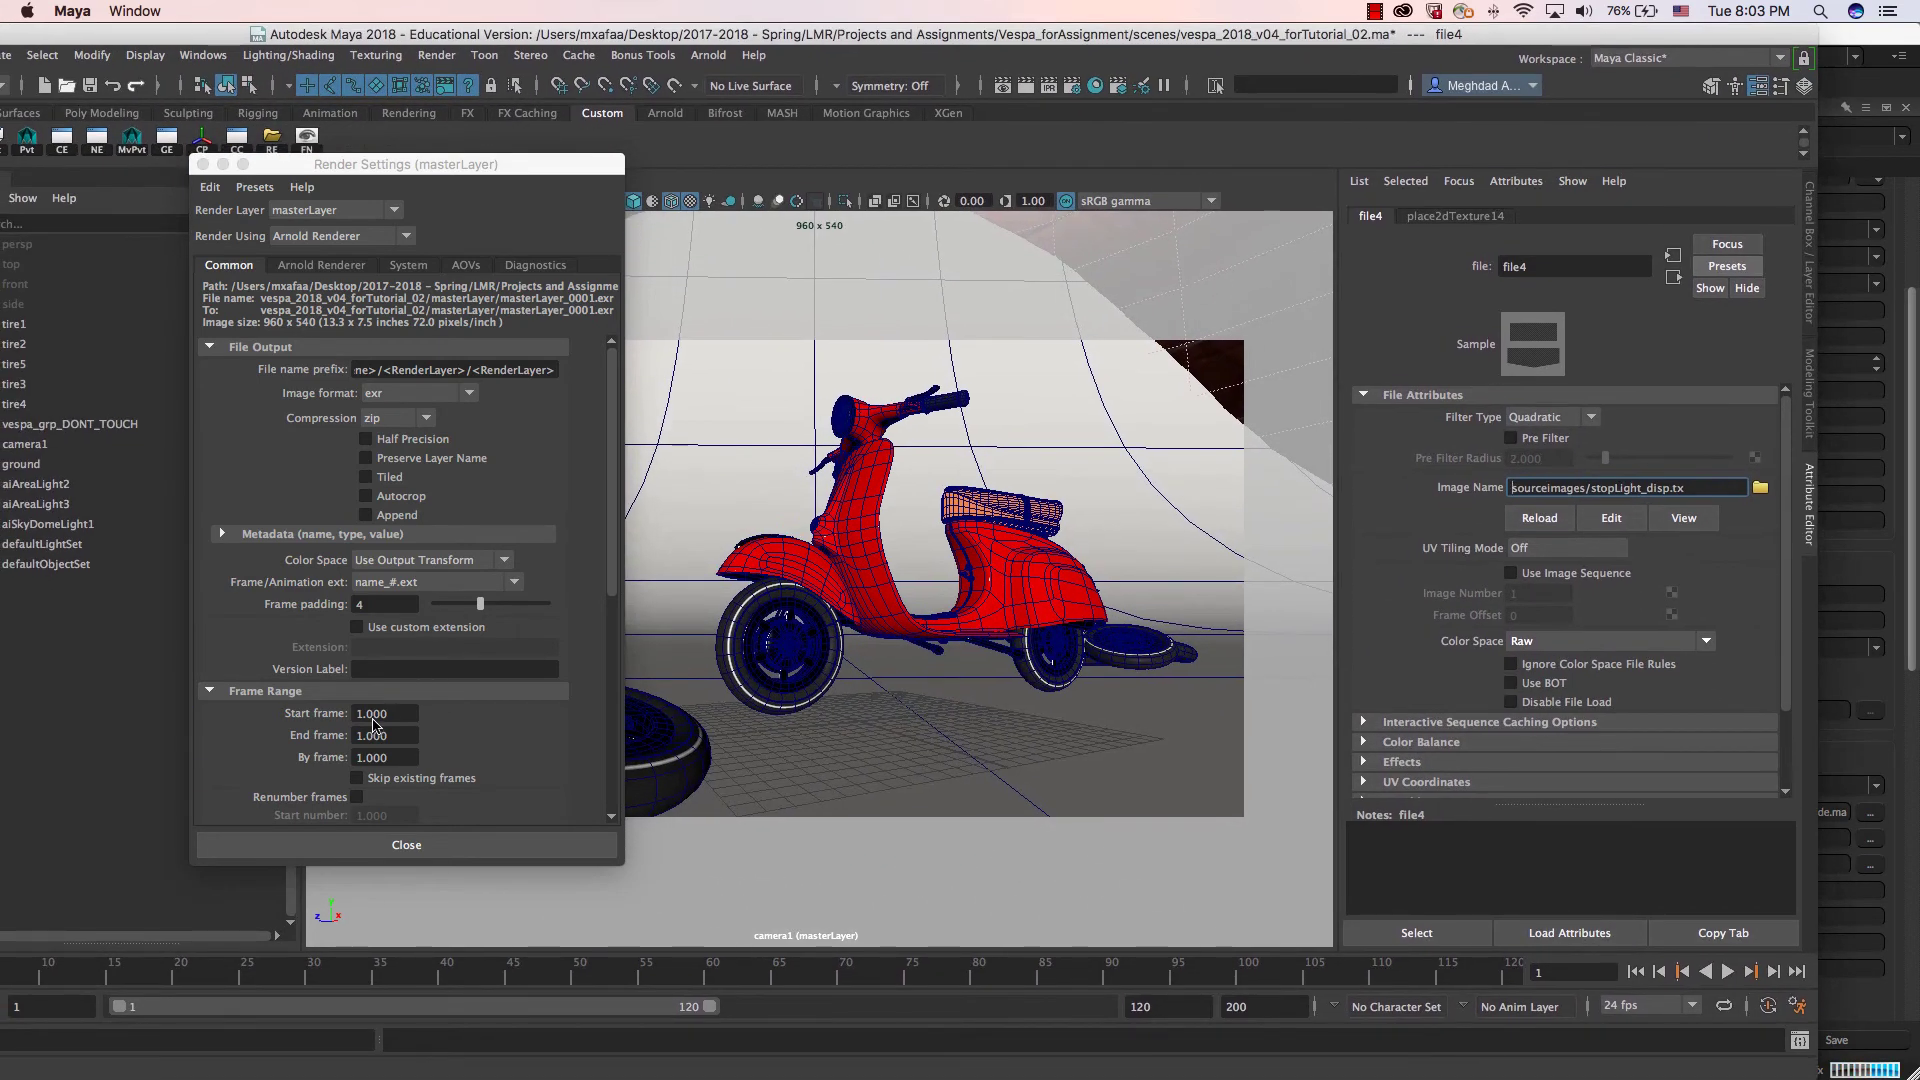
Step: Open Render Setup and make rl_BG_Beauty the visible render layer
{"action": "left_click", "coordinate": [1118, 85]}
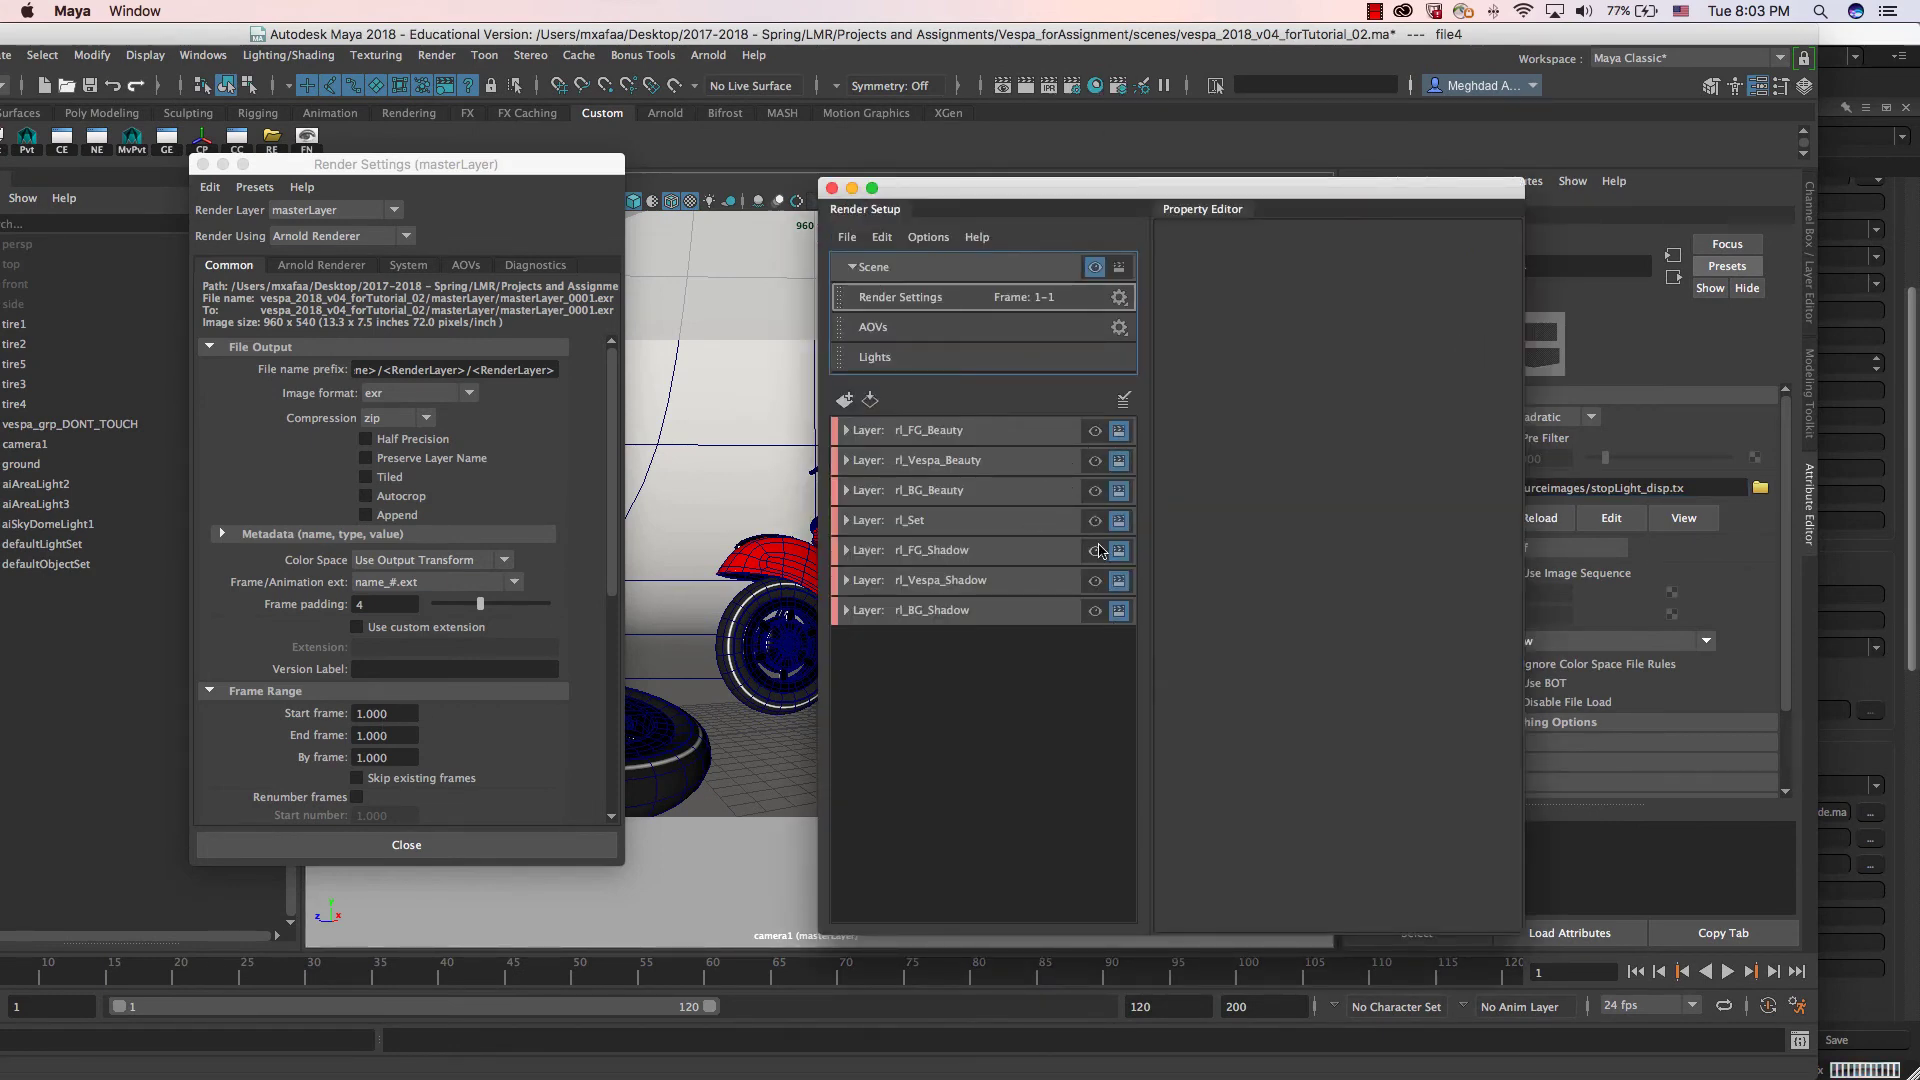
{"action": "left_click", "coordinate": [1093, 491]}
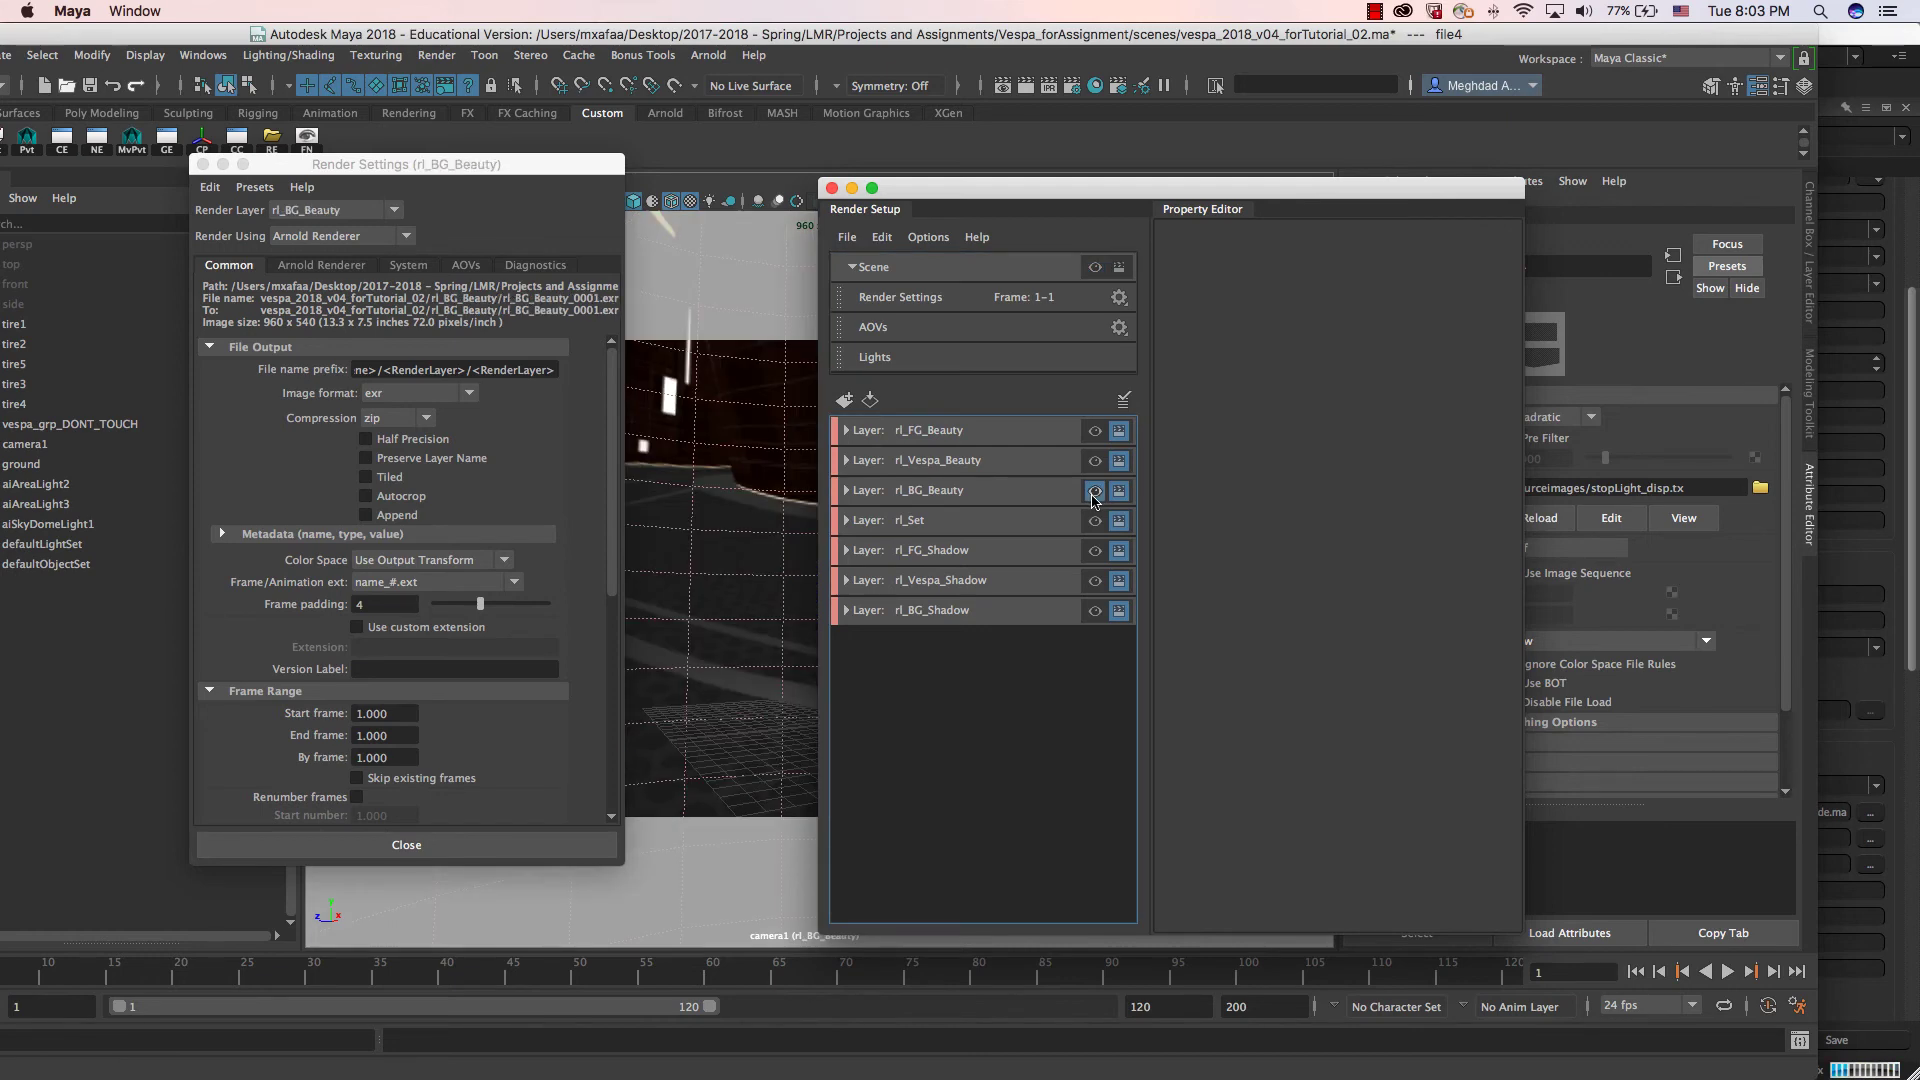
Step: Make rl_FG_Shadow and finally rl_Vespa_Shadow the visible render layer, and arrange the Render Settings and Render Setup windows side by side
{"action": "left_click", "coordinate": [1094, 551]}
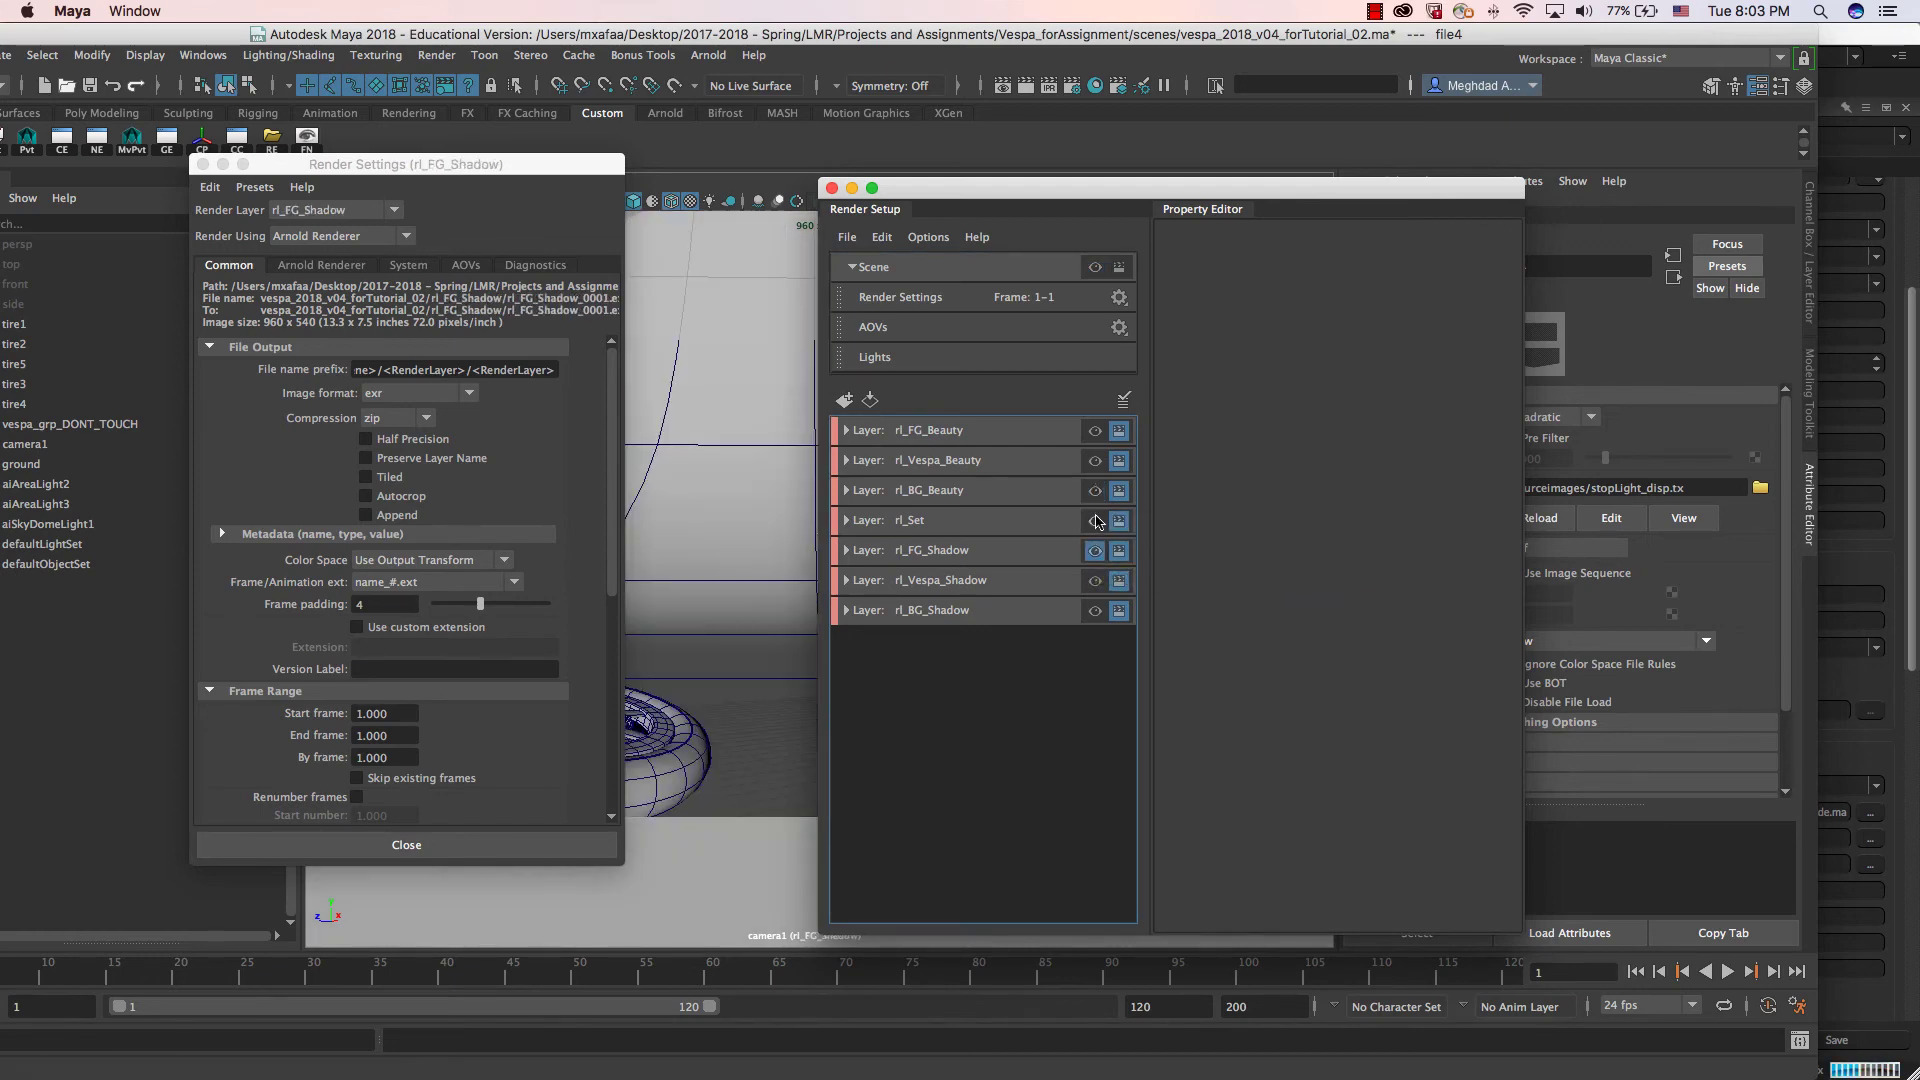
{"action": "left_click", "coordinate": [1095, 581]}
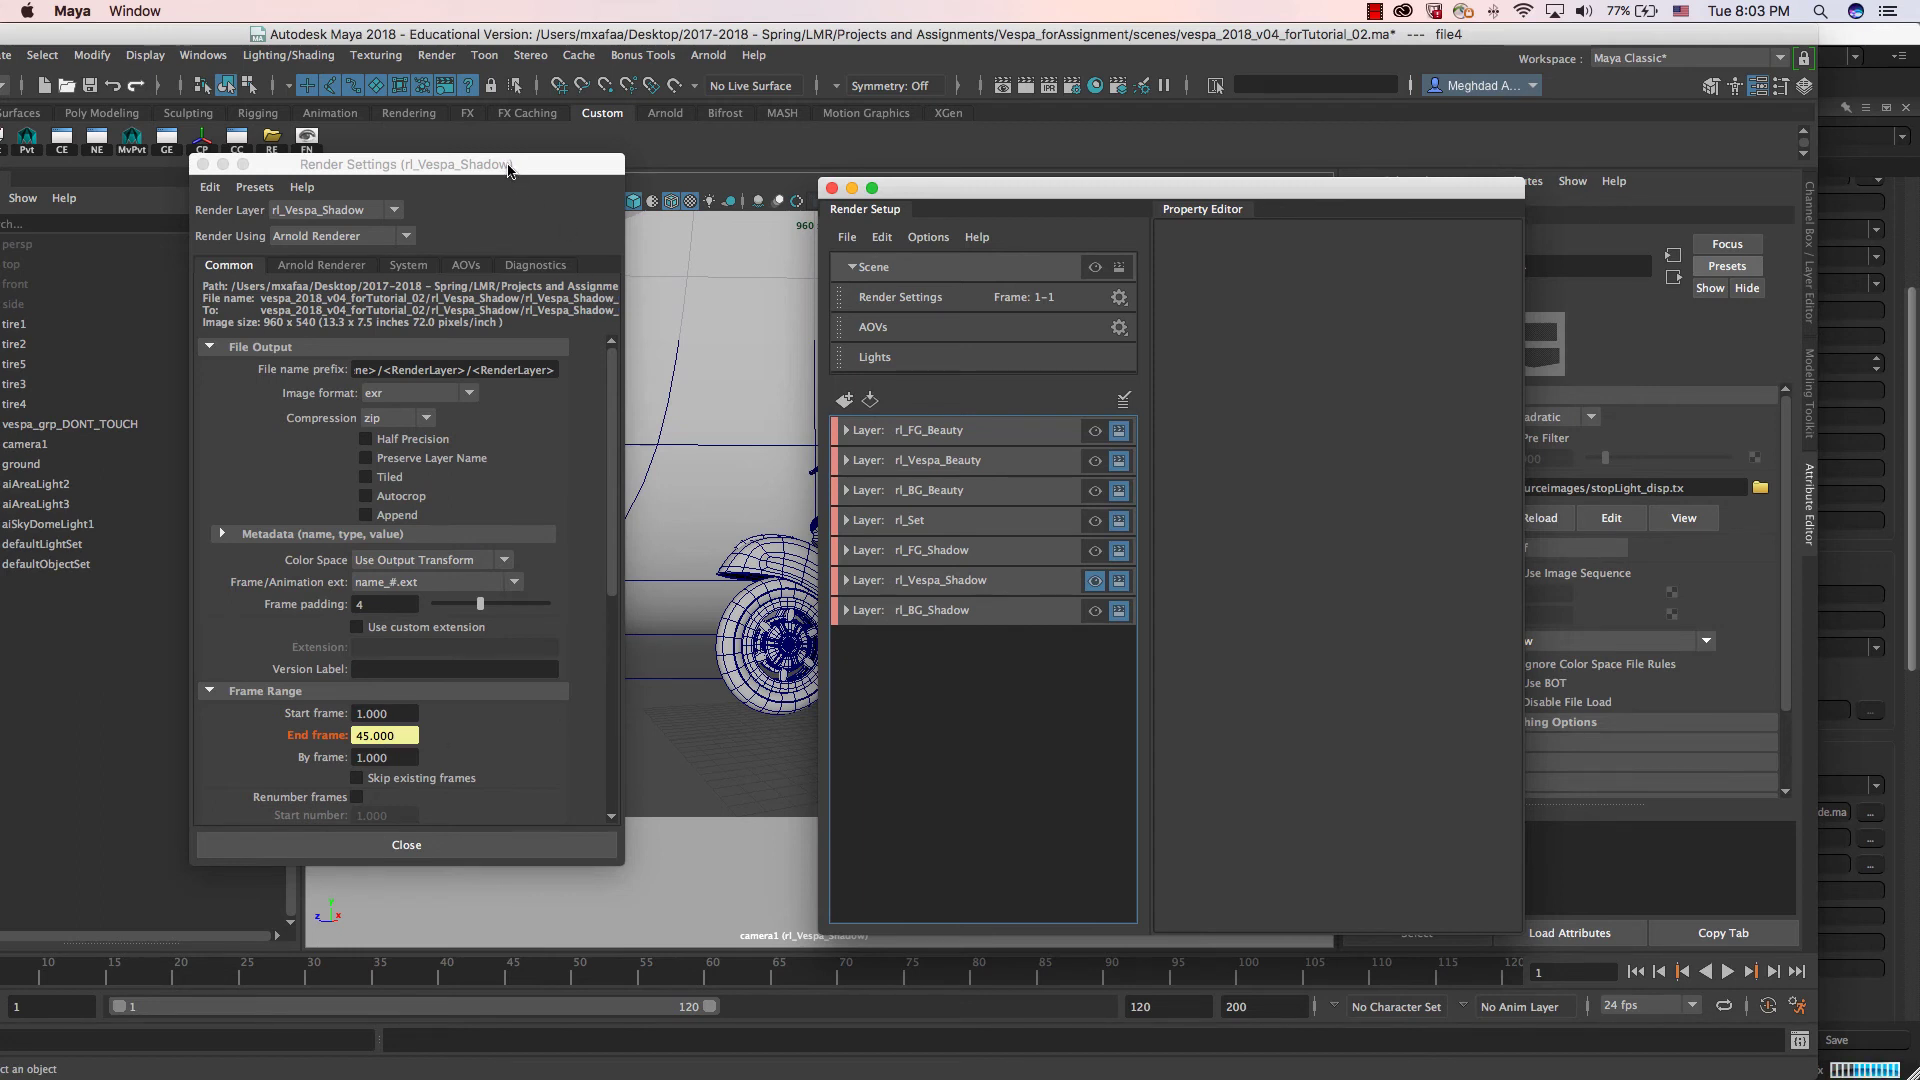
{"action": "left_click_drag", "start_coordinate": [504, 171], "coordinate": [593, 186]}
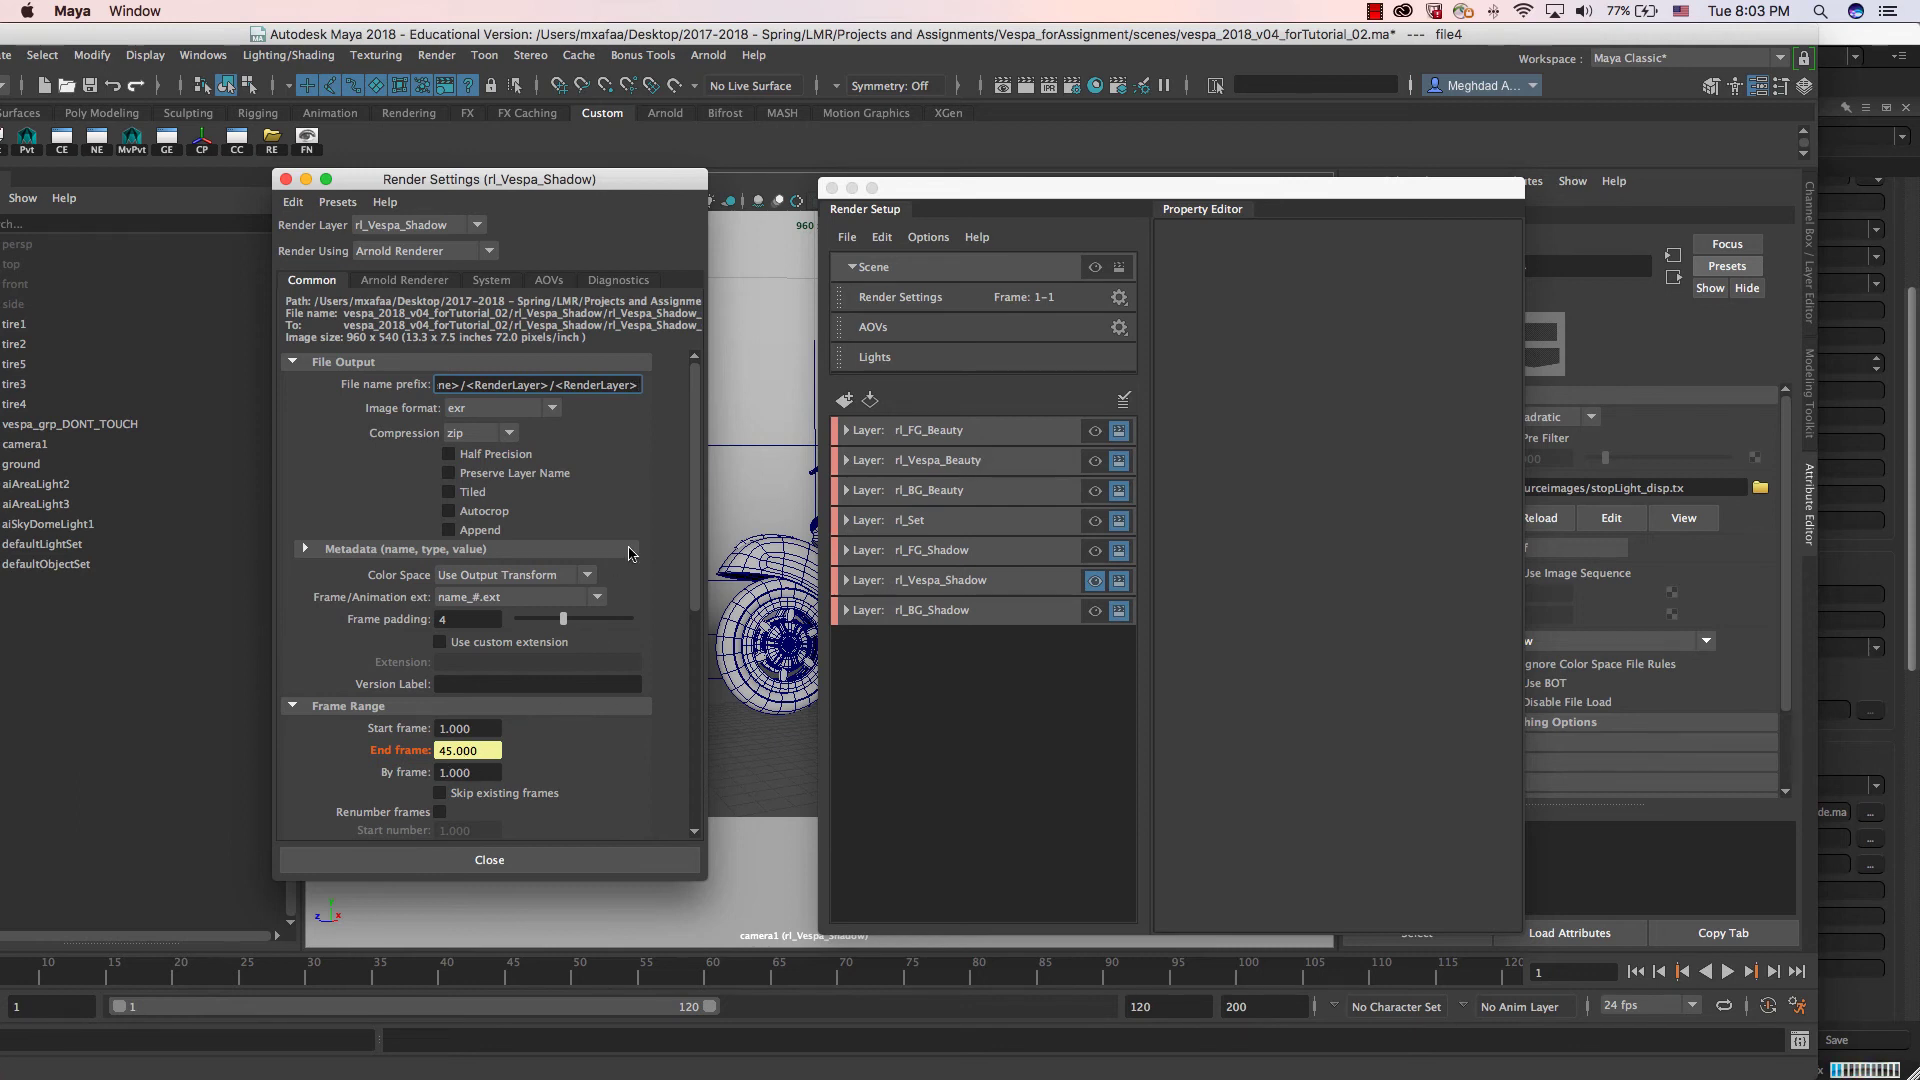
{"action": "left_click_drag", "start_coordinate": [1186, 192], "coordinate": [1140, 195]}
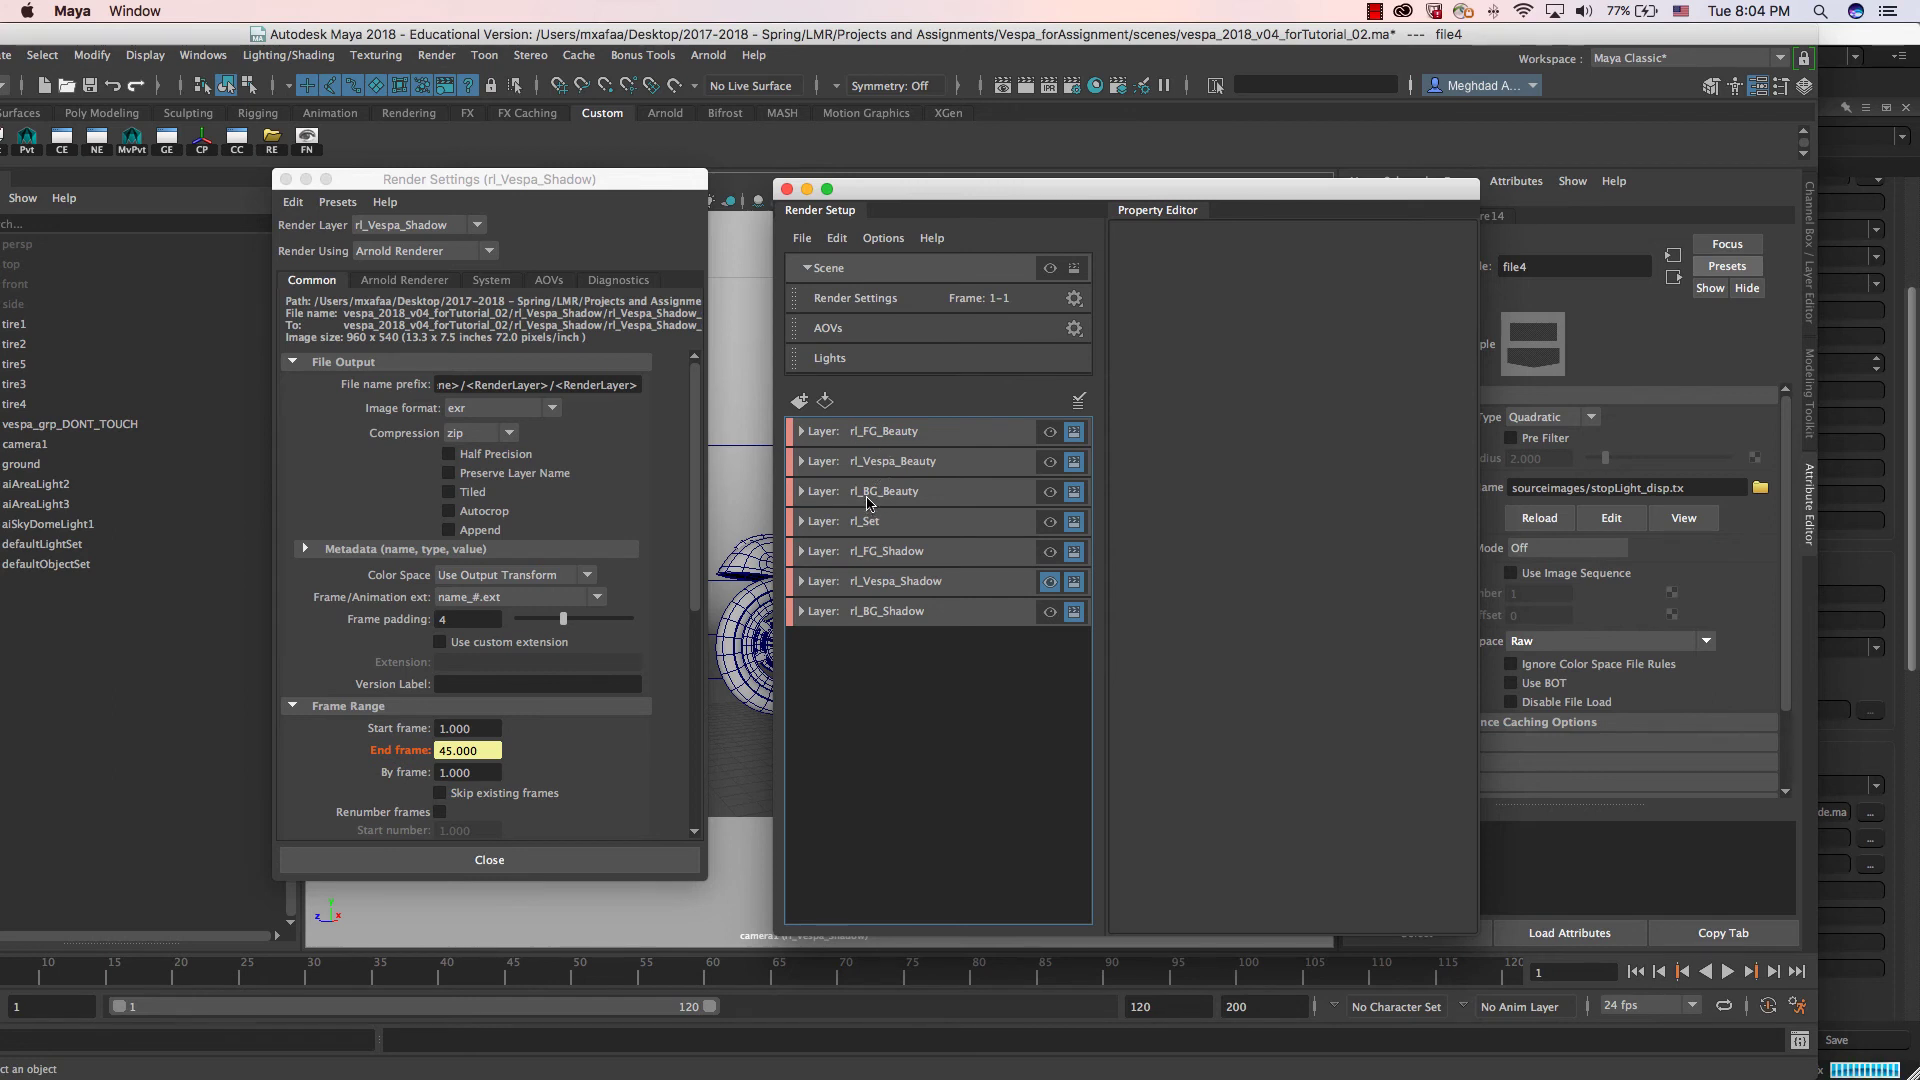
{"action": "left_click_drag", "start_coordinate": [1232, 189], "coordinate": [1198, 189]}
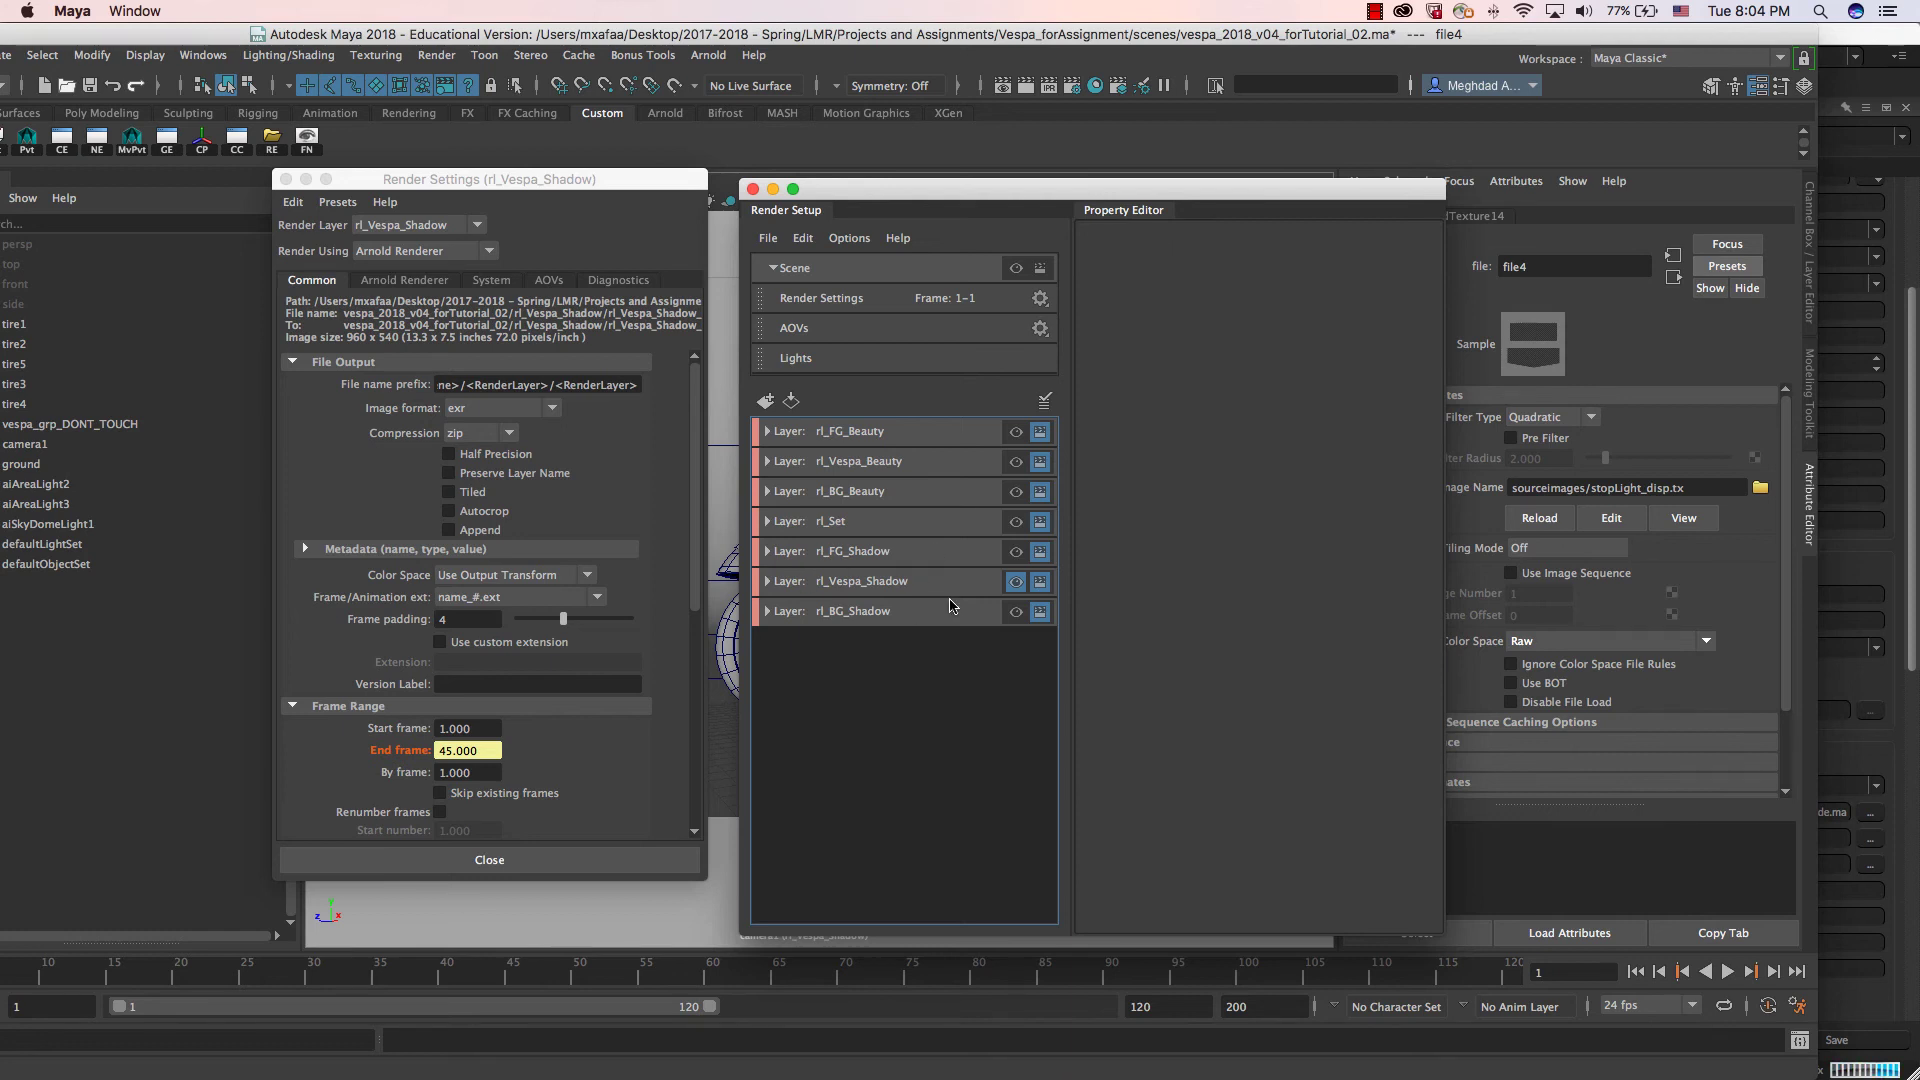
{"action": "left_click_drag", "start_coordinate": [929, 196], "coordinate": [899, 192]}
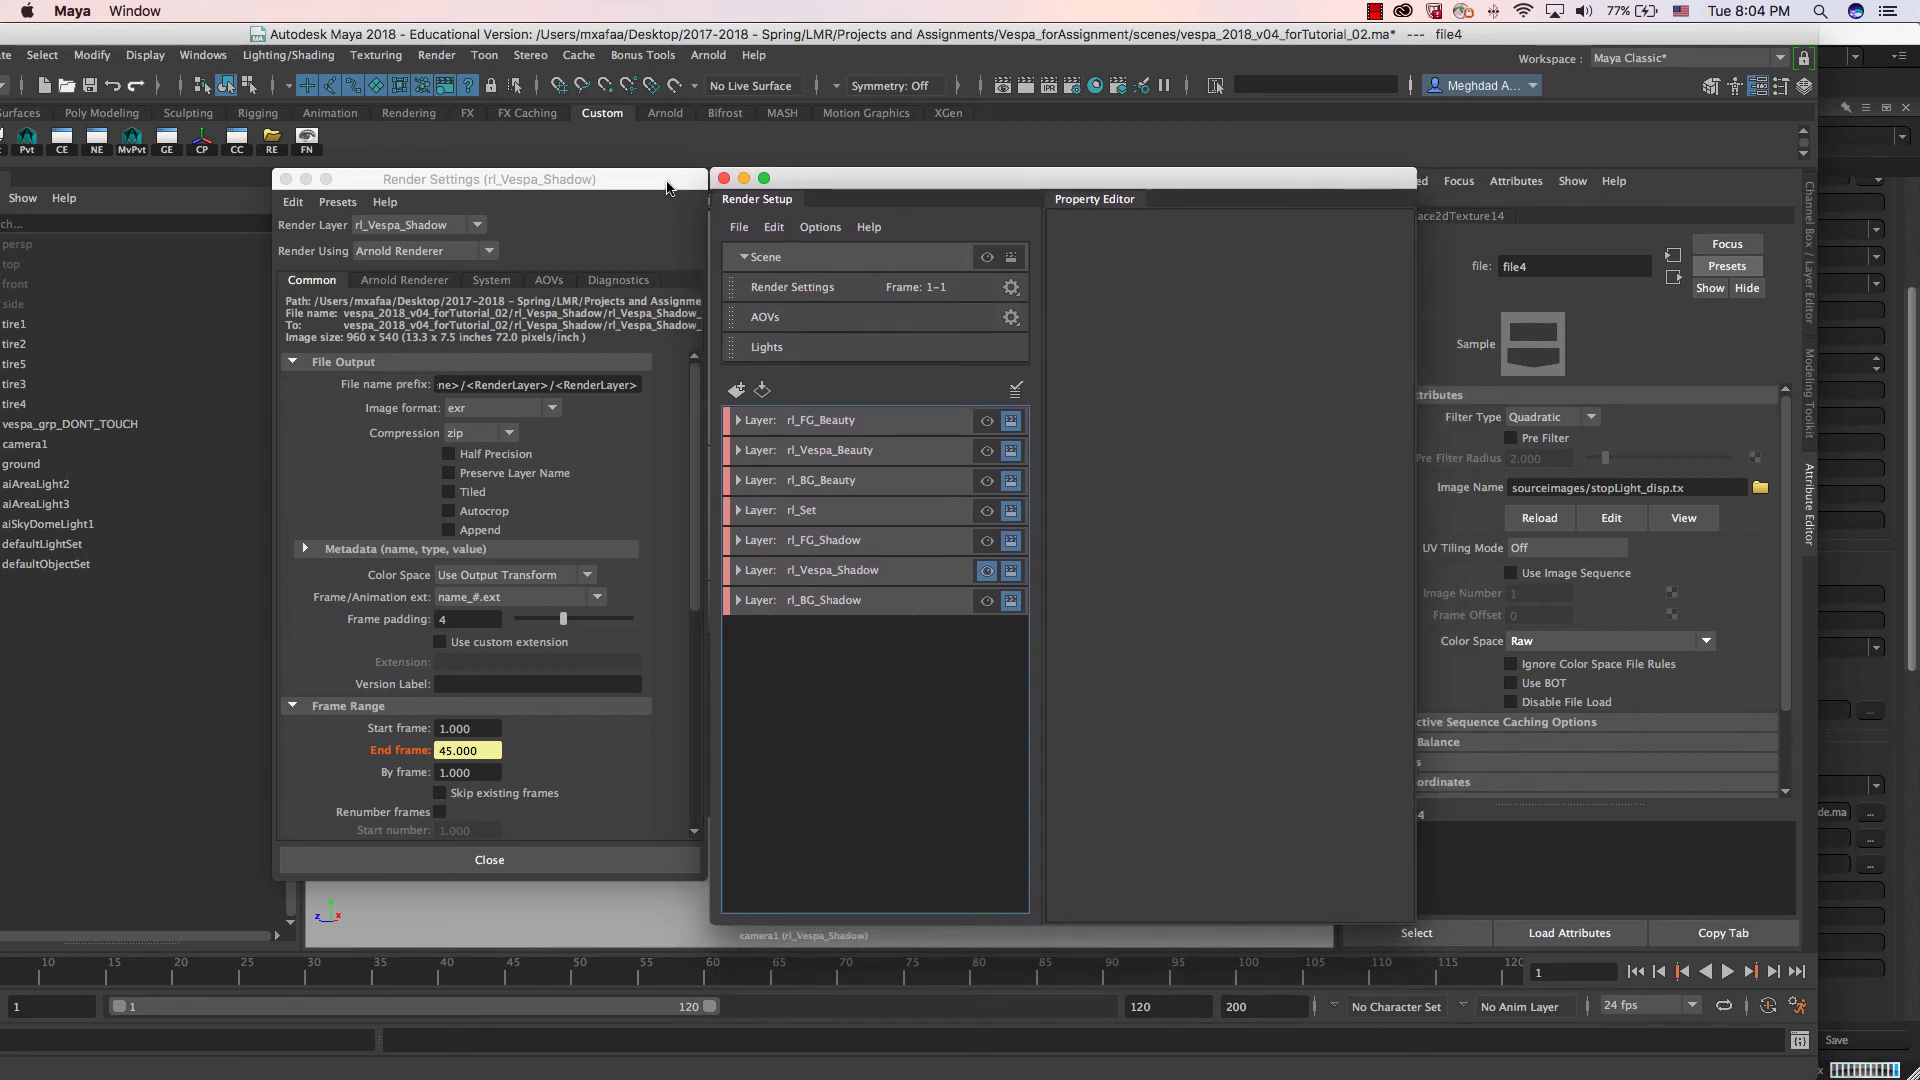
{"action": "left_click_drag", "start_coordinate": [480, 179], "coordinate": [413, 176]}
{"action": "left_click_drag", "start_coordinate": [951, 194], "coordinate": [893, 191]}
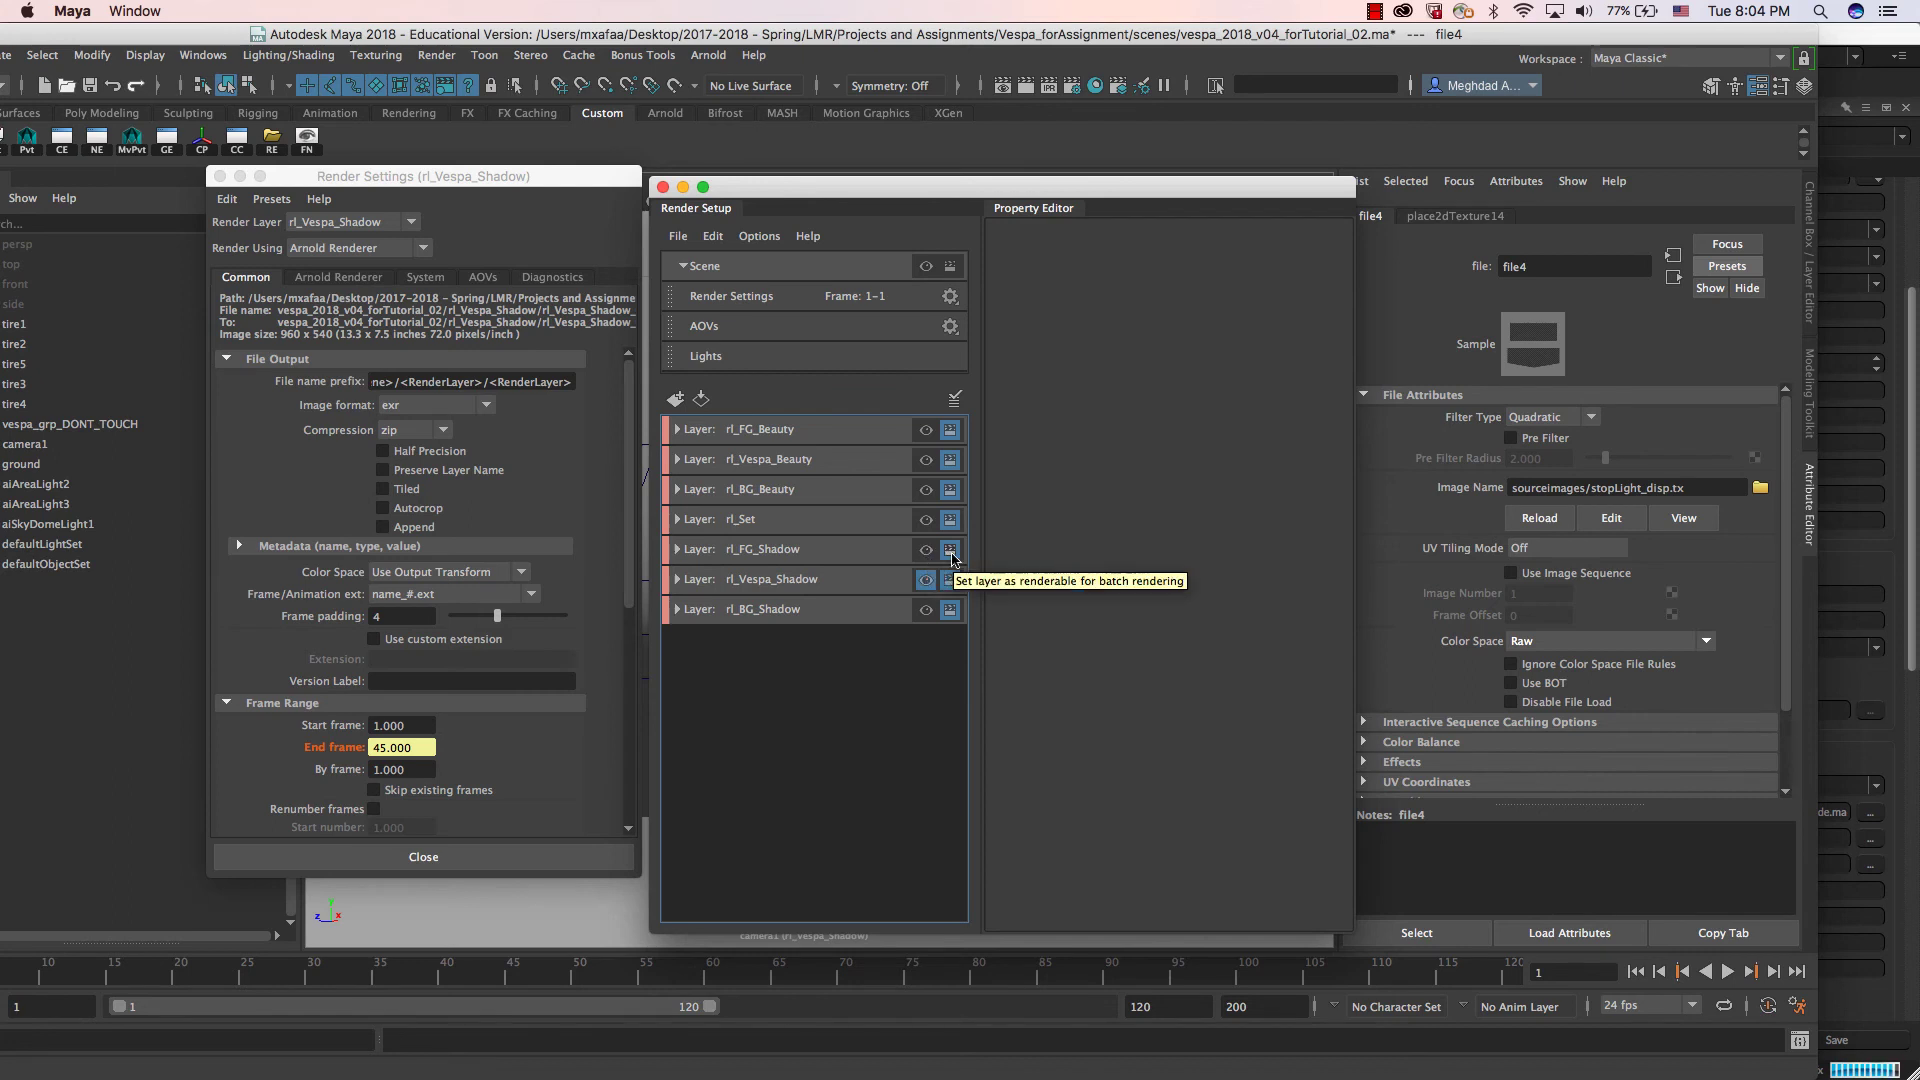
Step: Exclude rl_Vespa_Beauty and rl_Vespa_Shadow from batch rendering, and look over Maya's batch rendering commands
{"action": "left_click", "coordinate": [947, 466]}
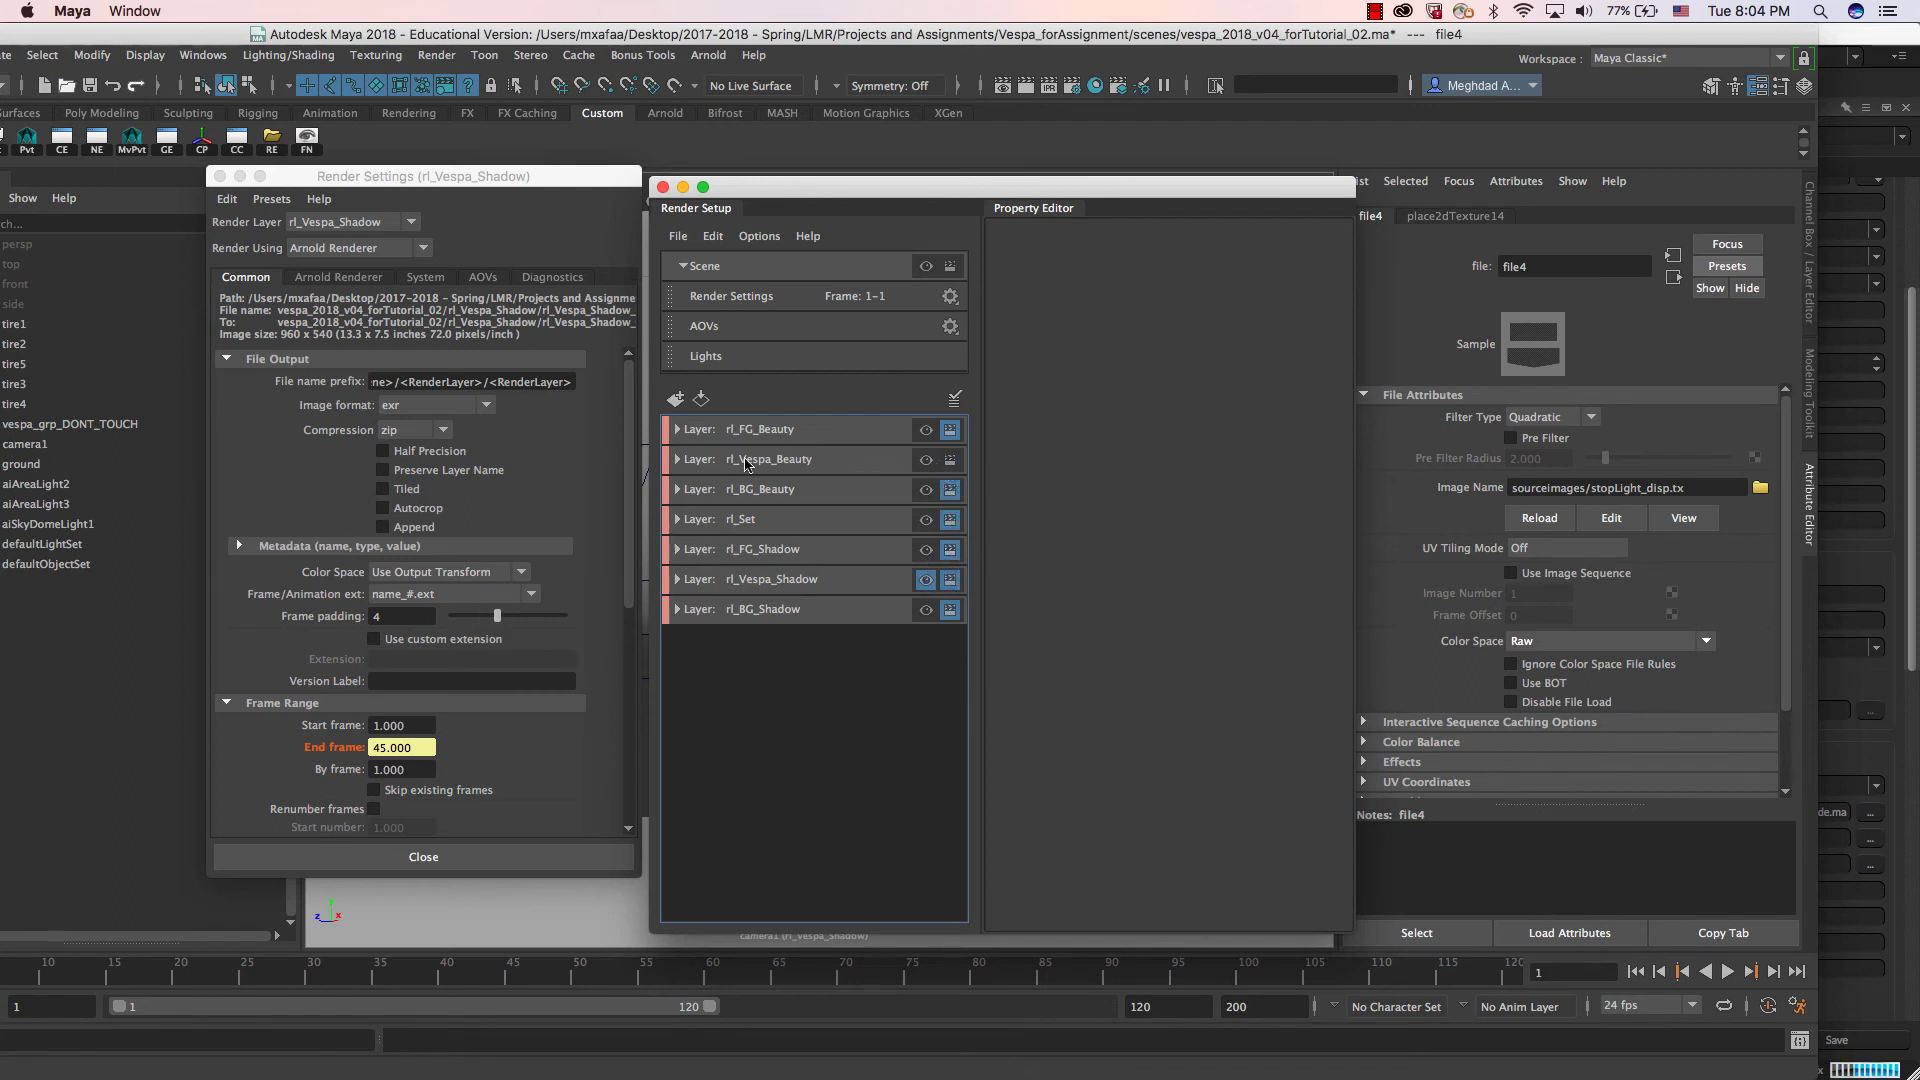
{"action": "left_click", "coordinate": [949, 580]}
{"action": "left_click", "coordinate": [436, 55]}
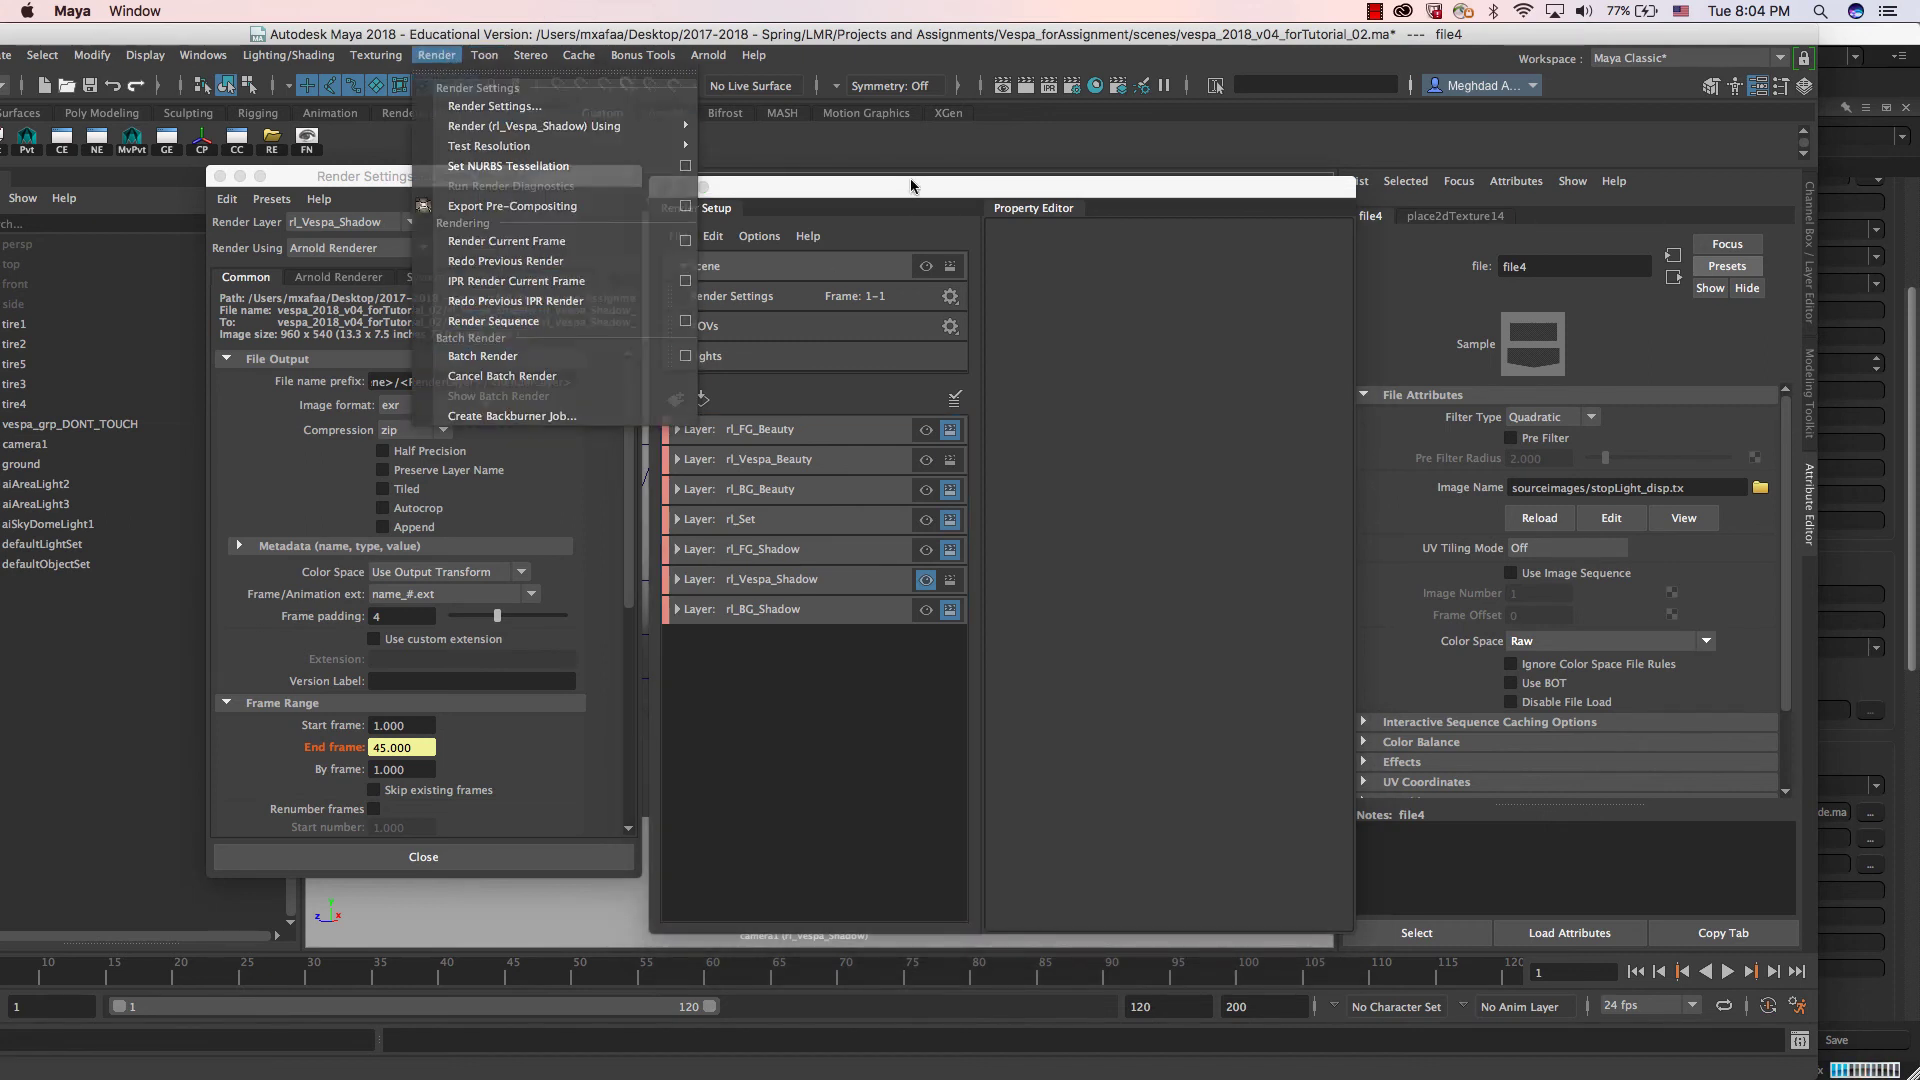
{"action": "left_click", "coordinate": [828, 451]}
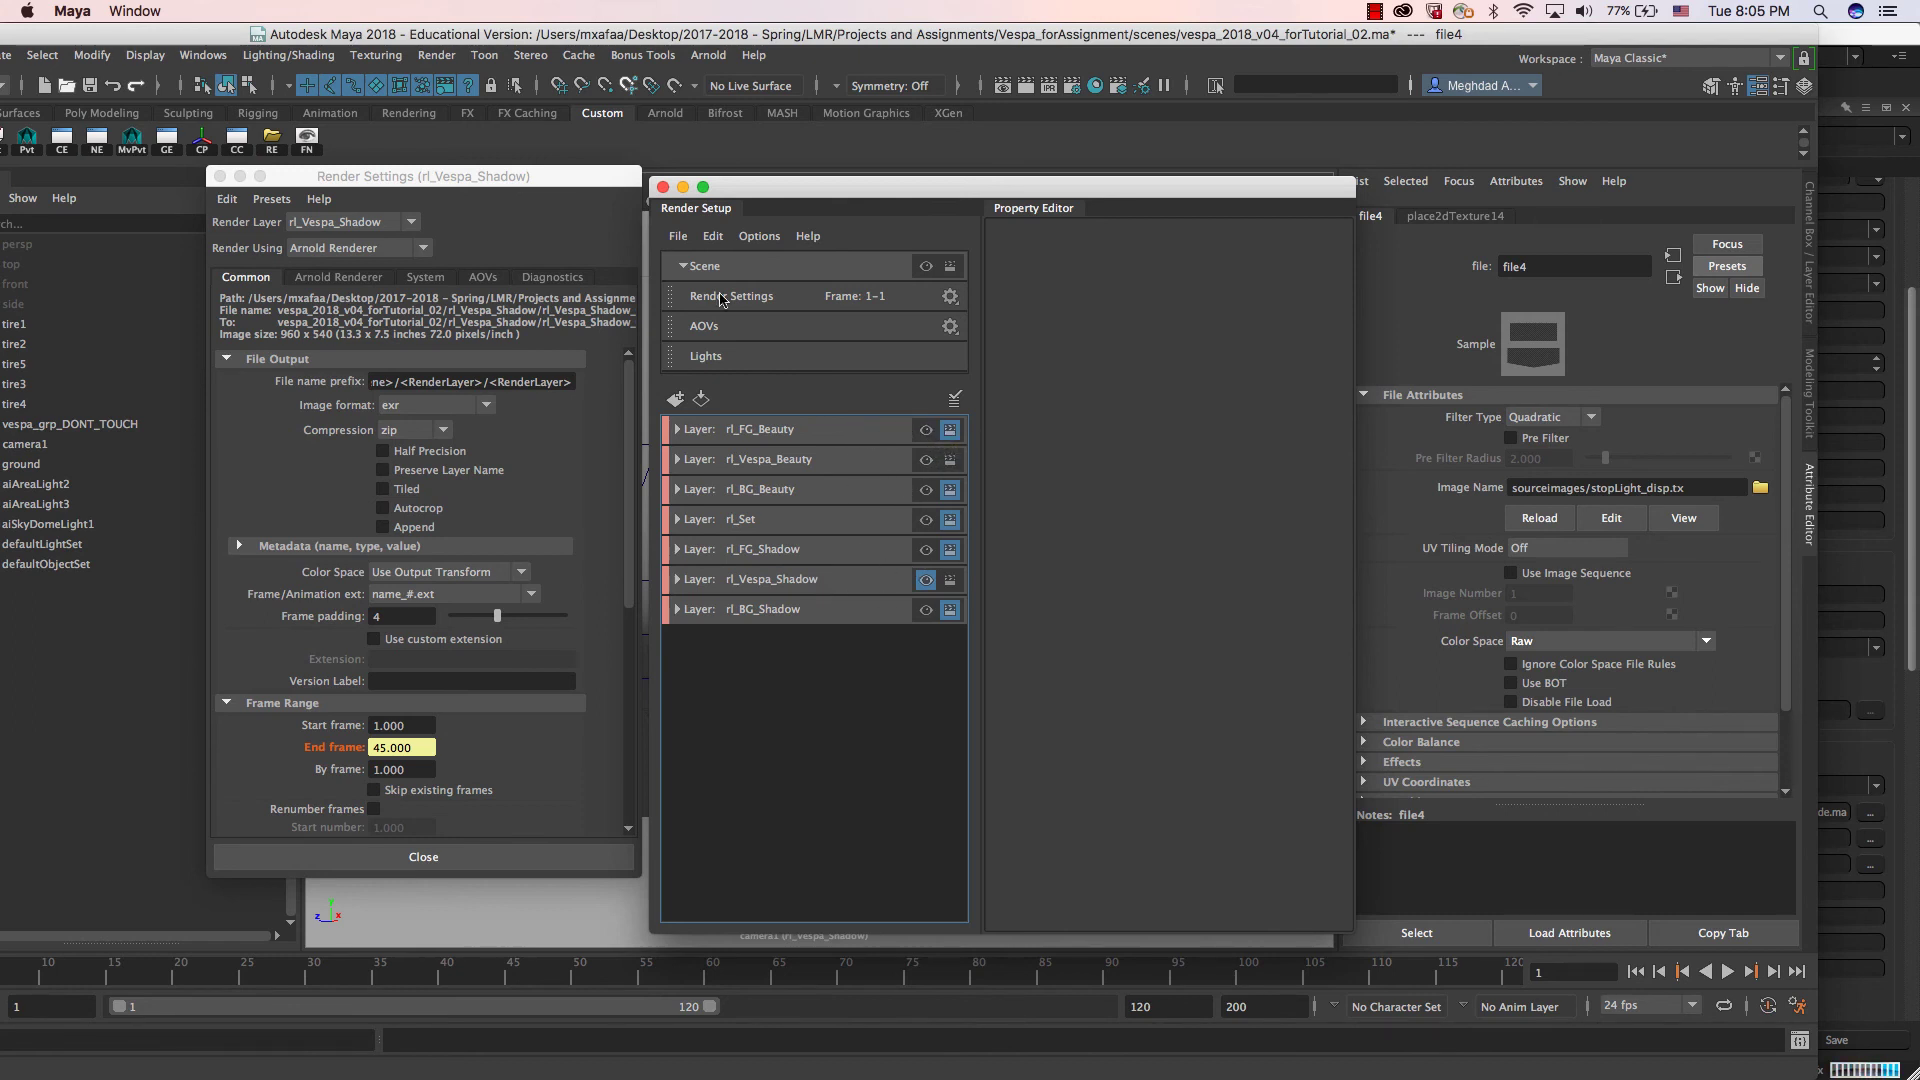
{"action": "left_click", "coordinate": [436, 55]}
{"action": "left_click", "coordinate": [835, 190]}
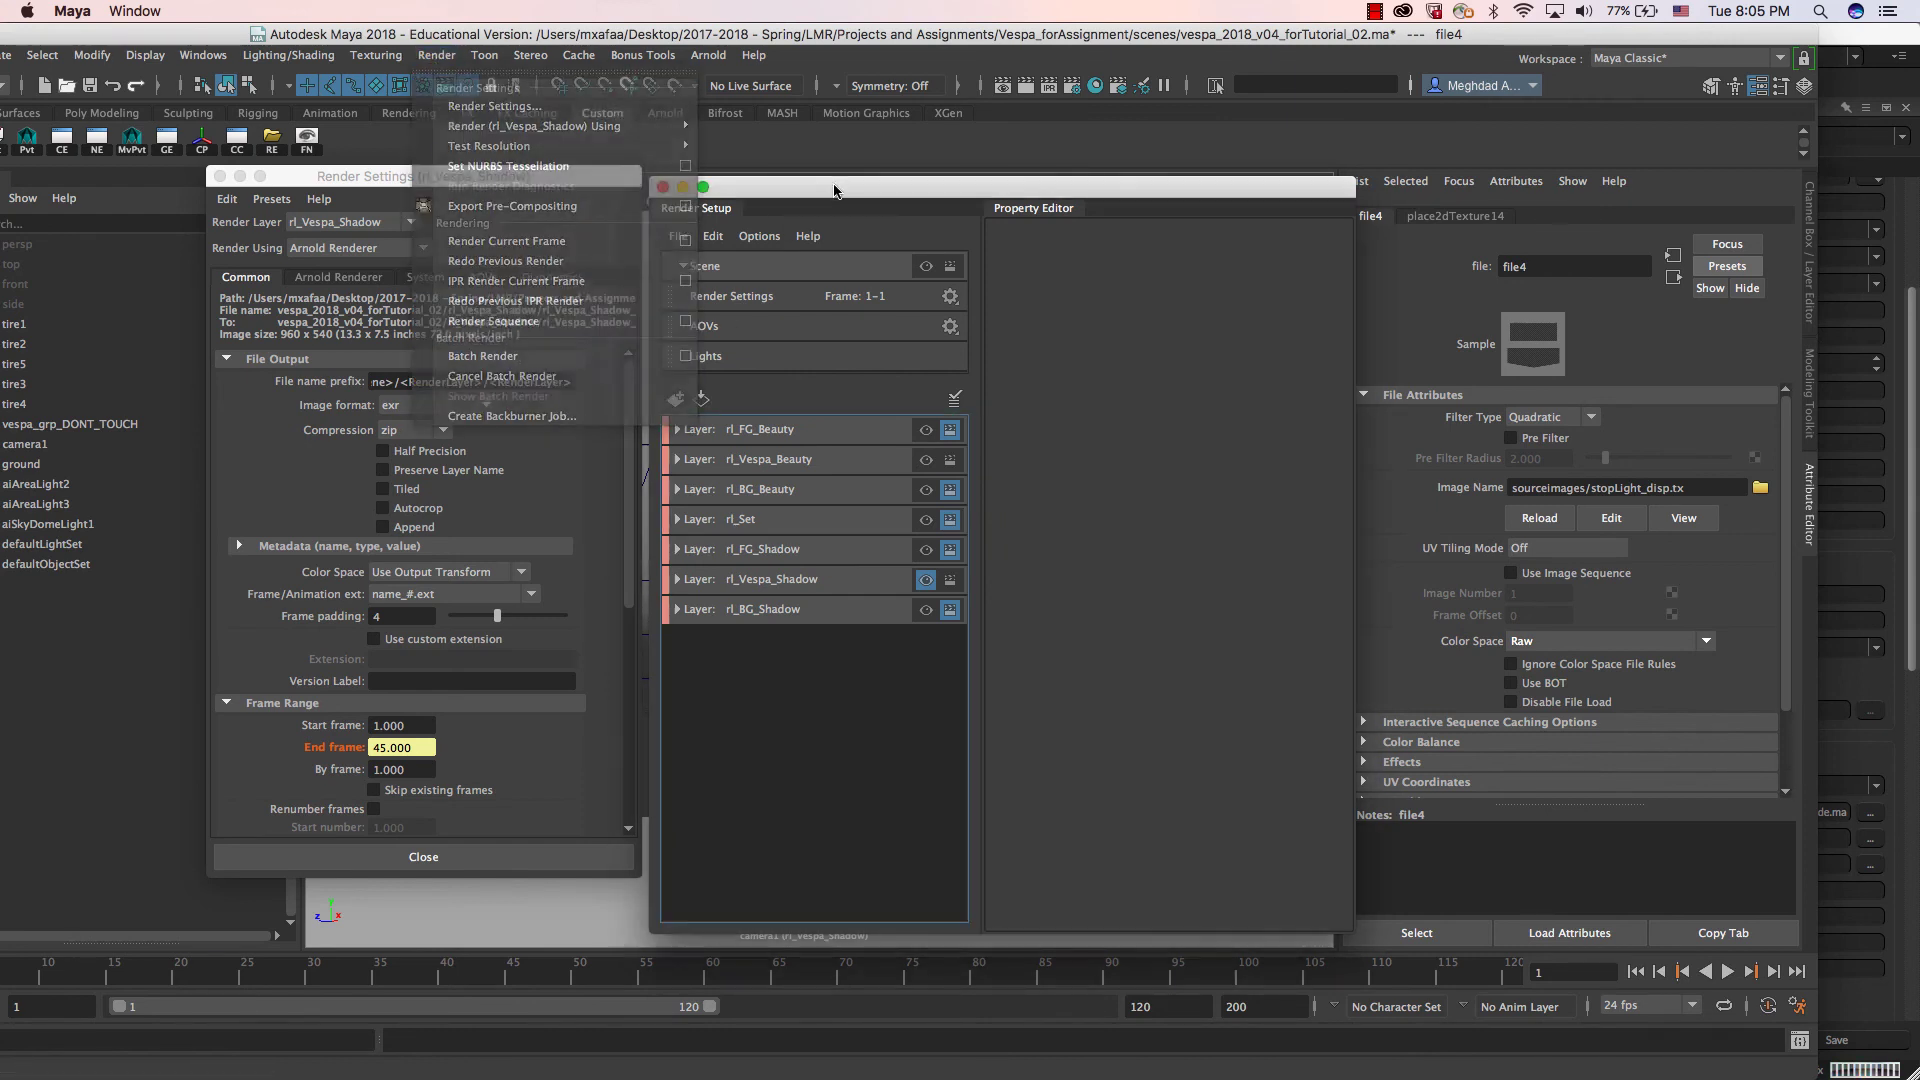
Step: Set only rl_Vespa_Beauty and rl_Vespa_Shadow as renderable for batch rendering, and turn off all the other render layers
{"action": "left_click", "coordinate": [950, 429]}
{"action": "left_click", "coordinate": [949, 459]}
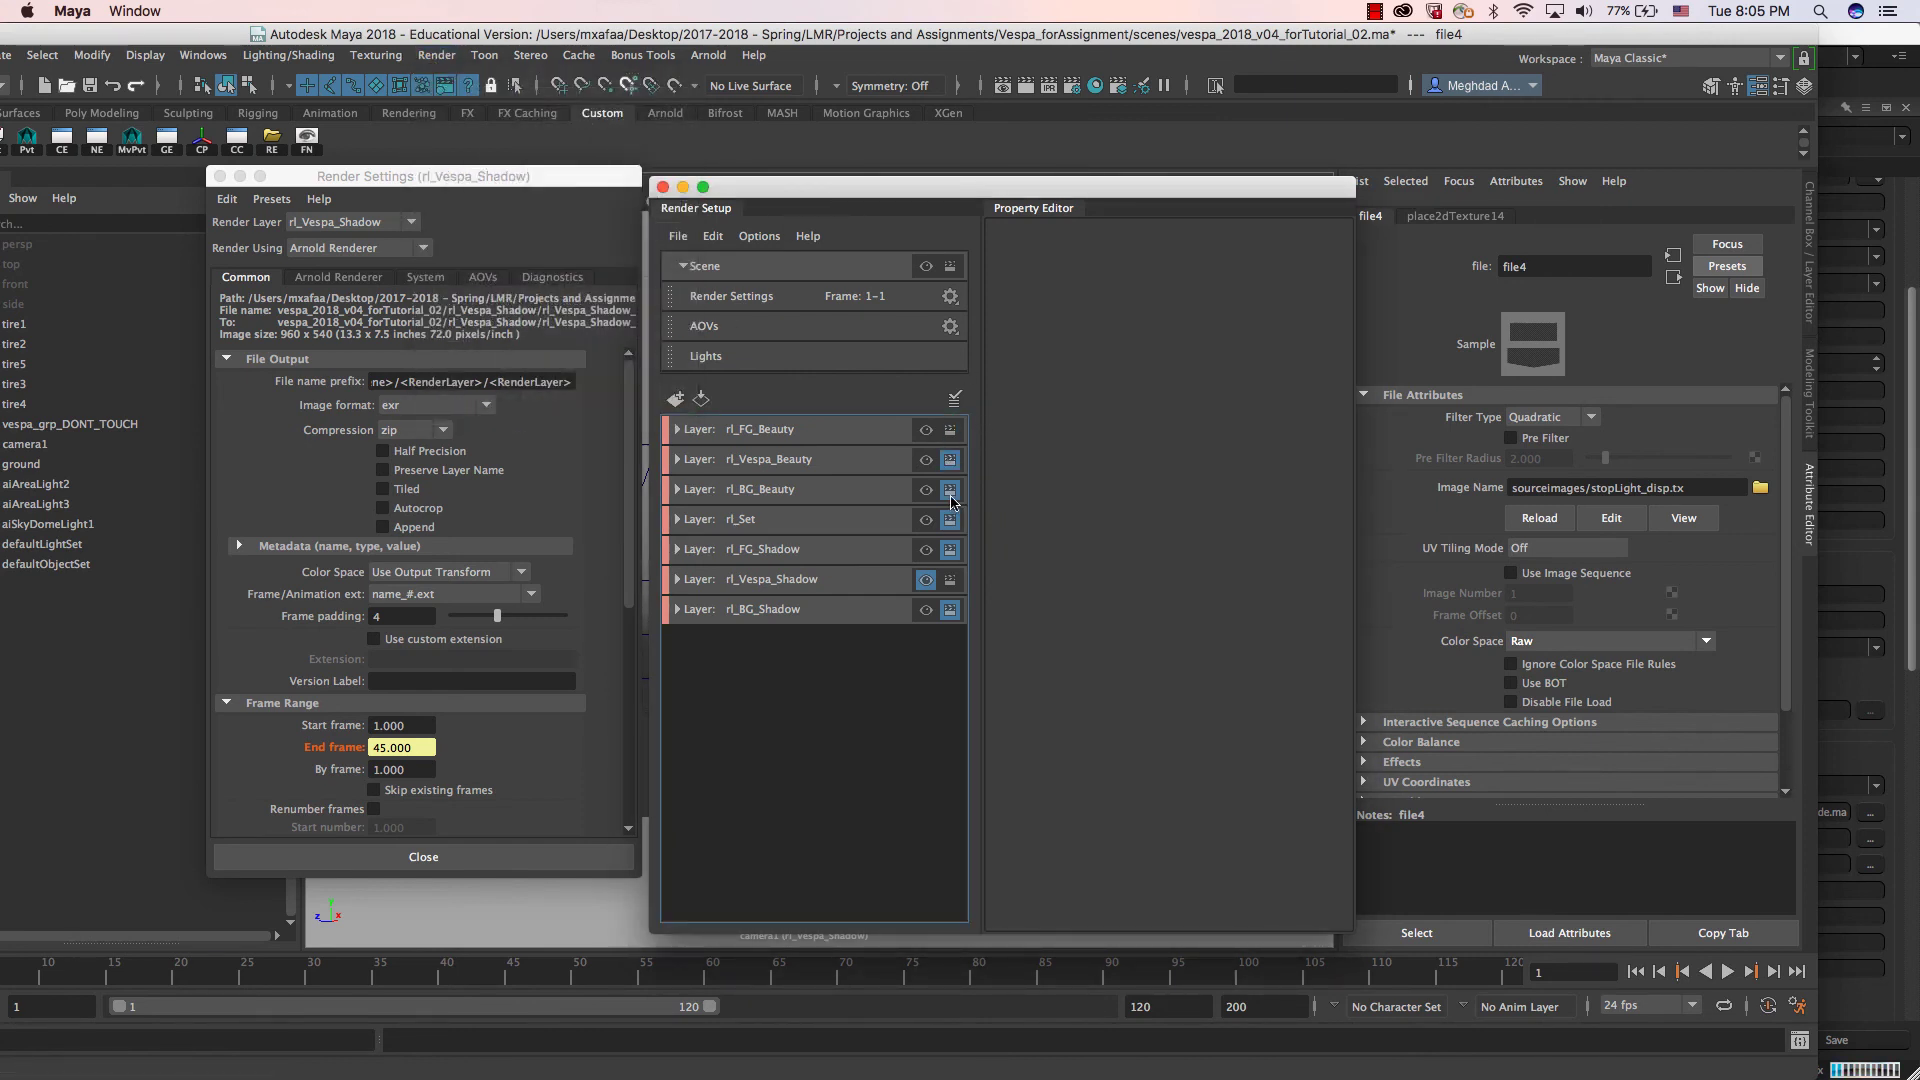
{"action": "left_click", "coordinate": [951, 499]}
{"action": "left_click", "coordinate": [950, 519]}
{"action": "left_click", "coordinate": [950, 549]}
{"action": "left_click", "coordinate": [950, 609]}
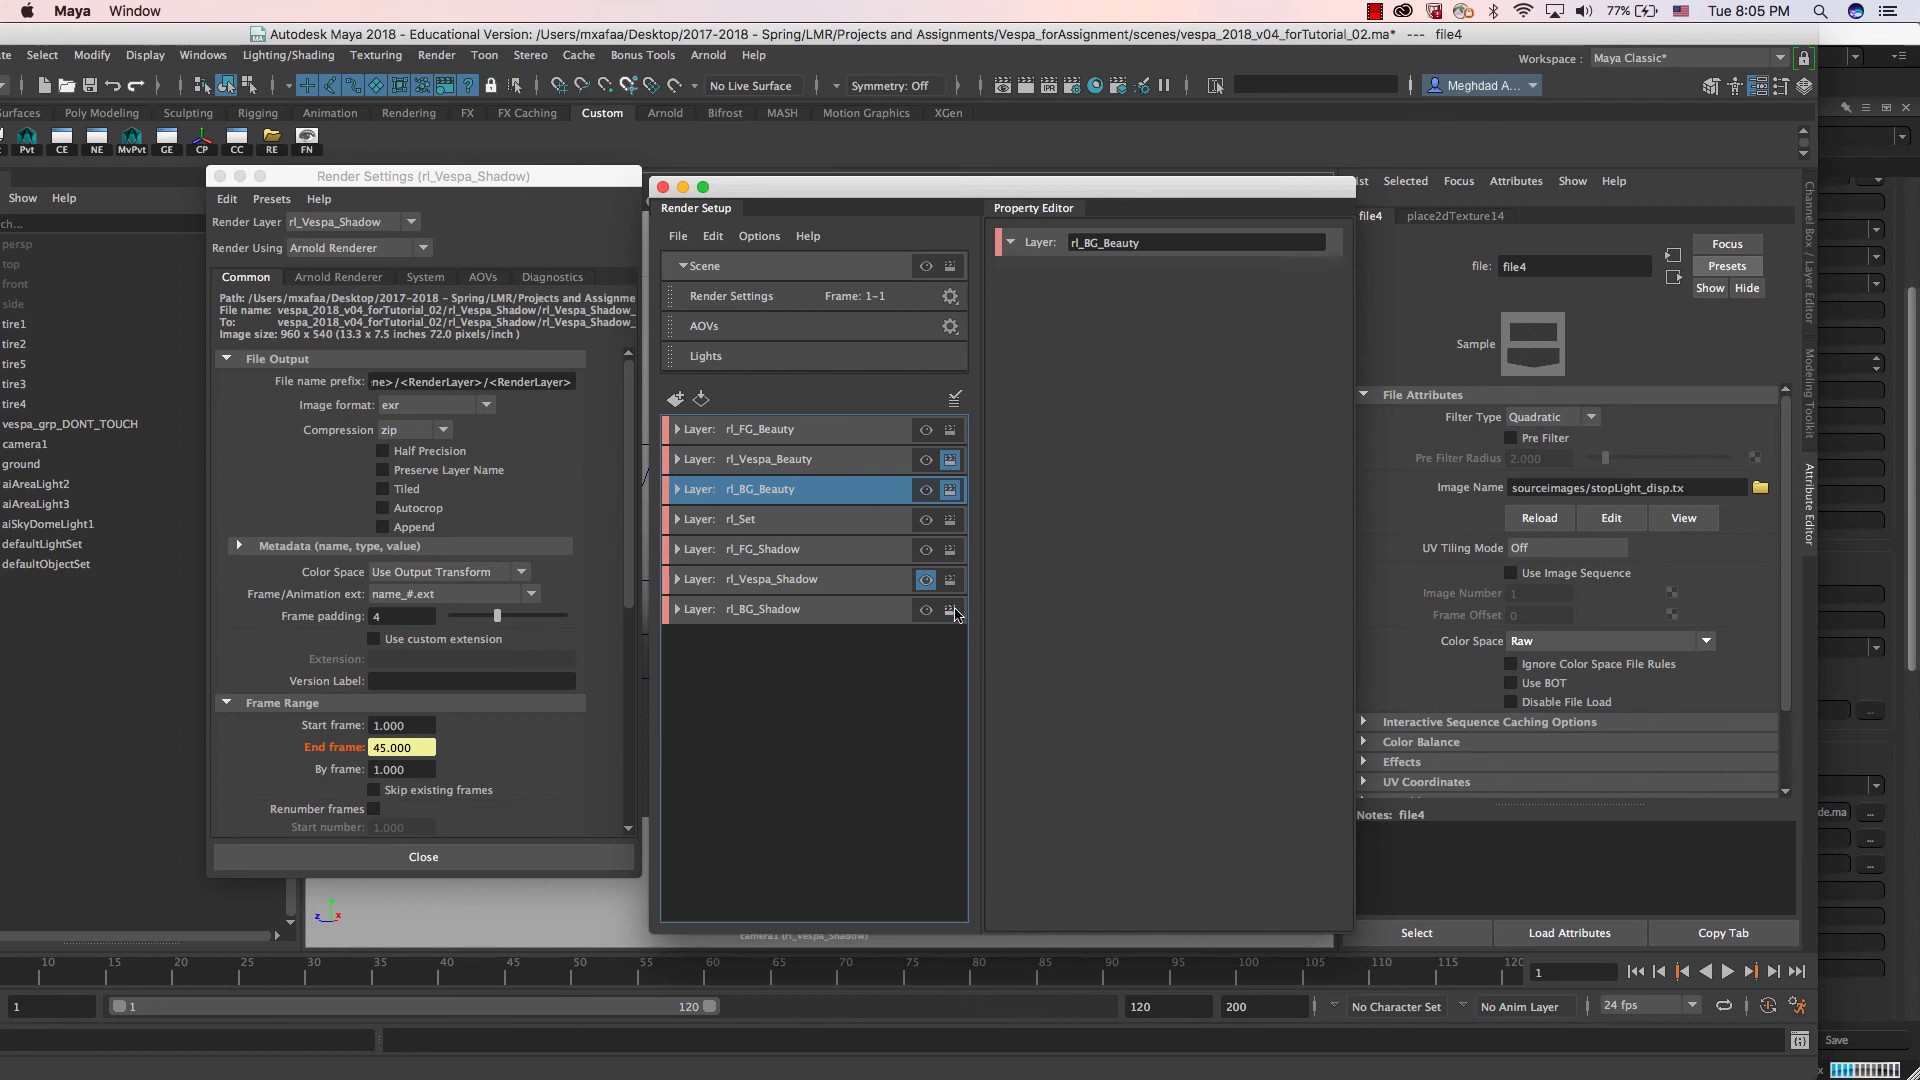
{"action": "left_click", "coordinate": [950, 579]}
{"action": "left_click", "coordinate": [949, 490]}
{"action": "left_click_drag", "start_coordinate": [893, 197], "coordinate": [897, 193]}
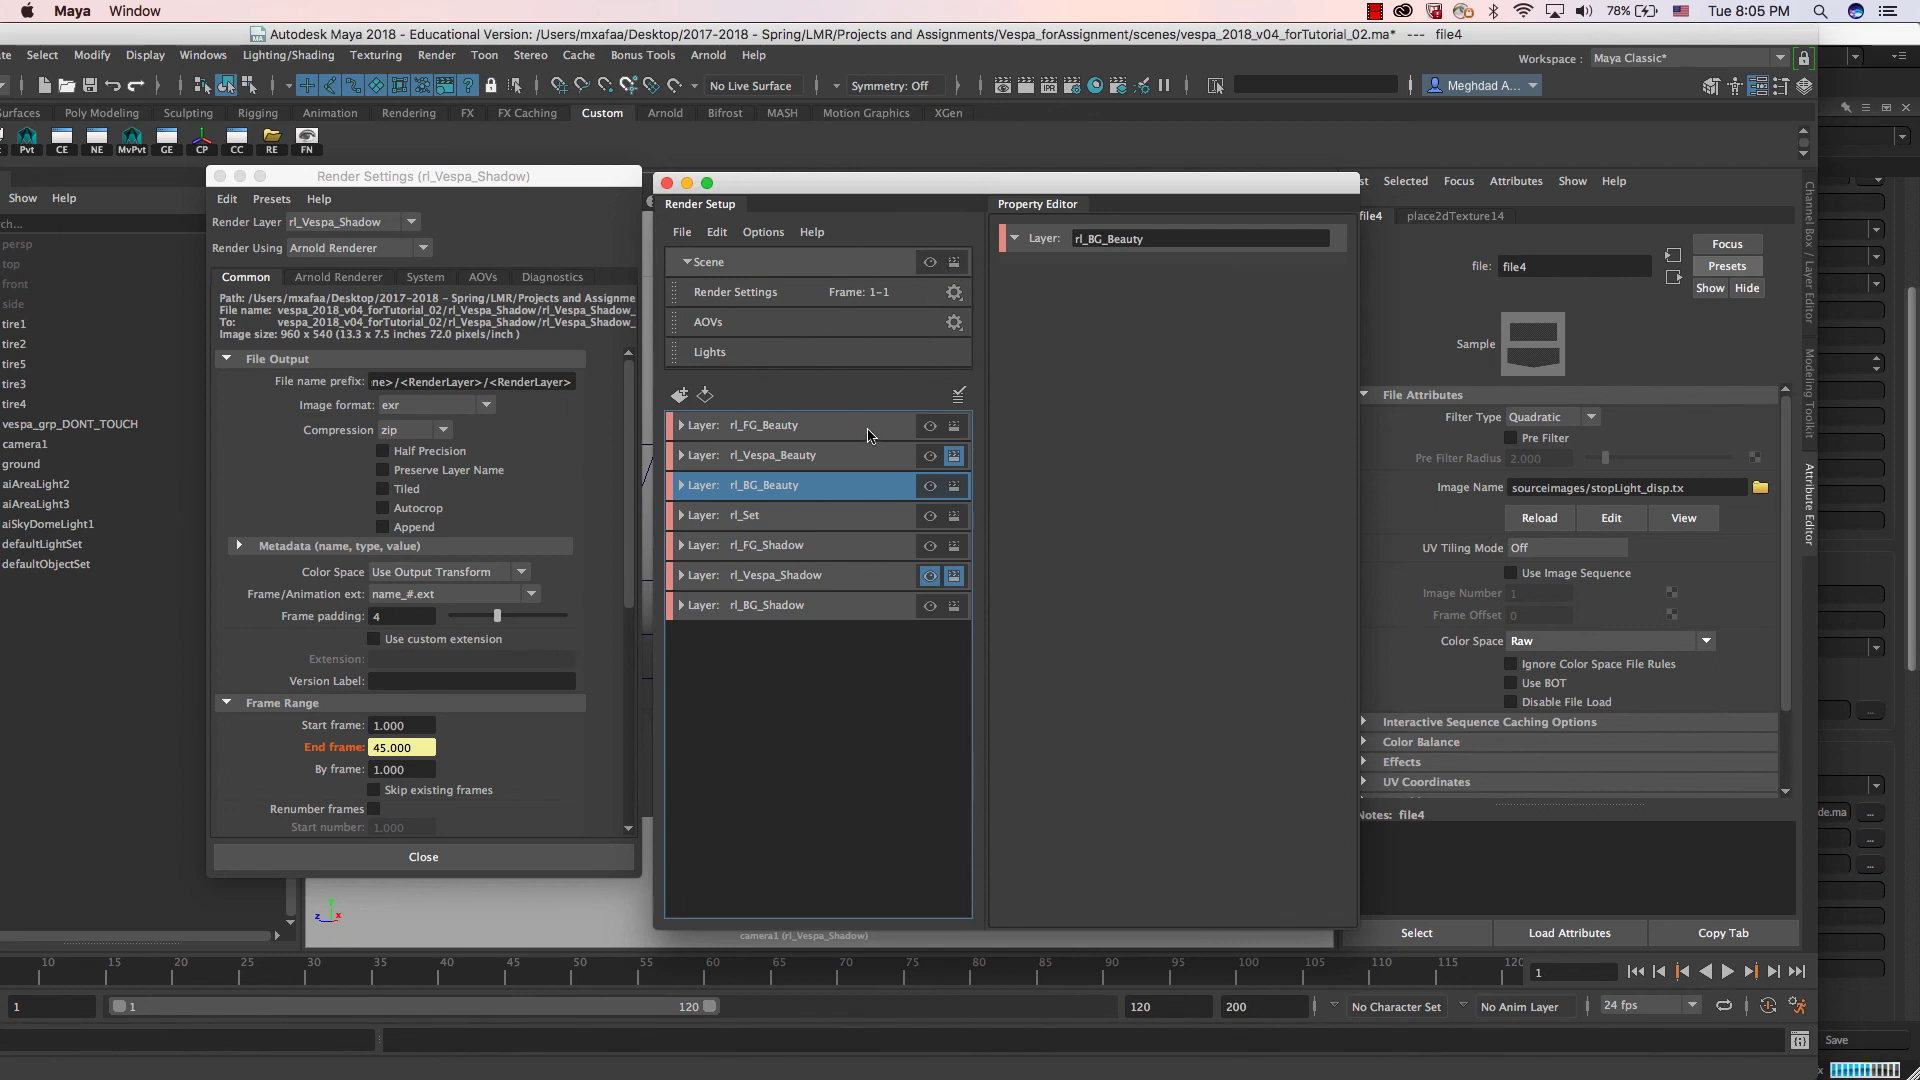
{"action": "mouse_move", "coordinate": [961, 191]}
{"action": "left_mouse_down"}
{"action": "mouse_move", "coordinate": [977, 186]}
{"action": "mouse_move", "coordinate": [954, 184]}
{"action": "left_mouse_up"}
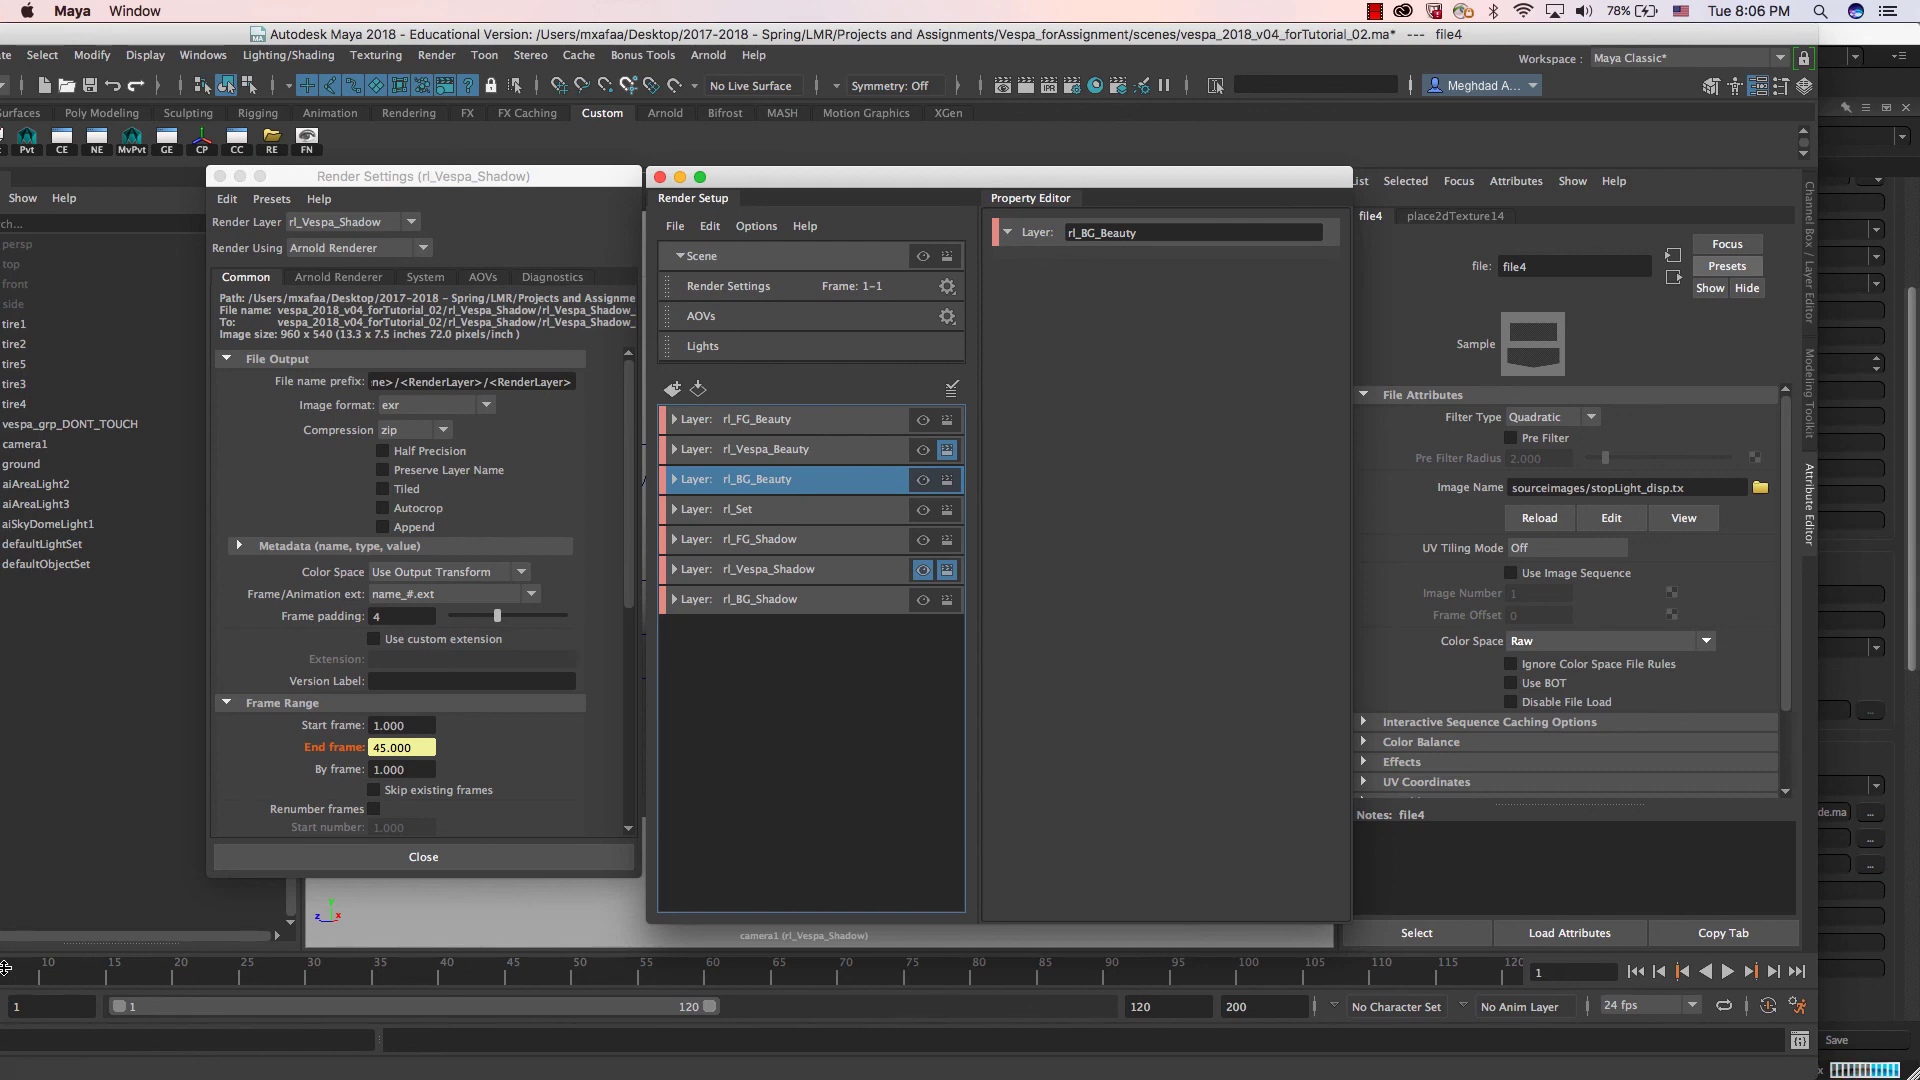
Step: Switch to Muster Console and review the job submission settings from the Maya Arnold options through Overrides and Actions
{"action": "key", "text": "super+Tab"}
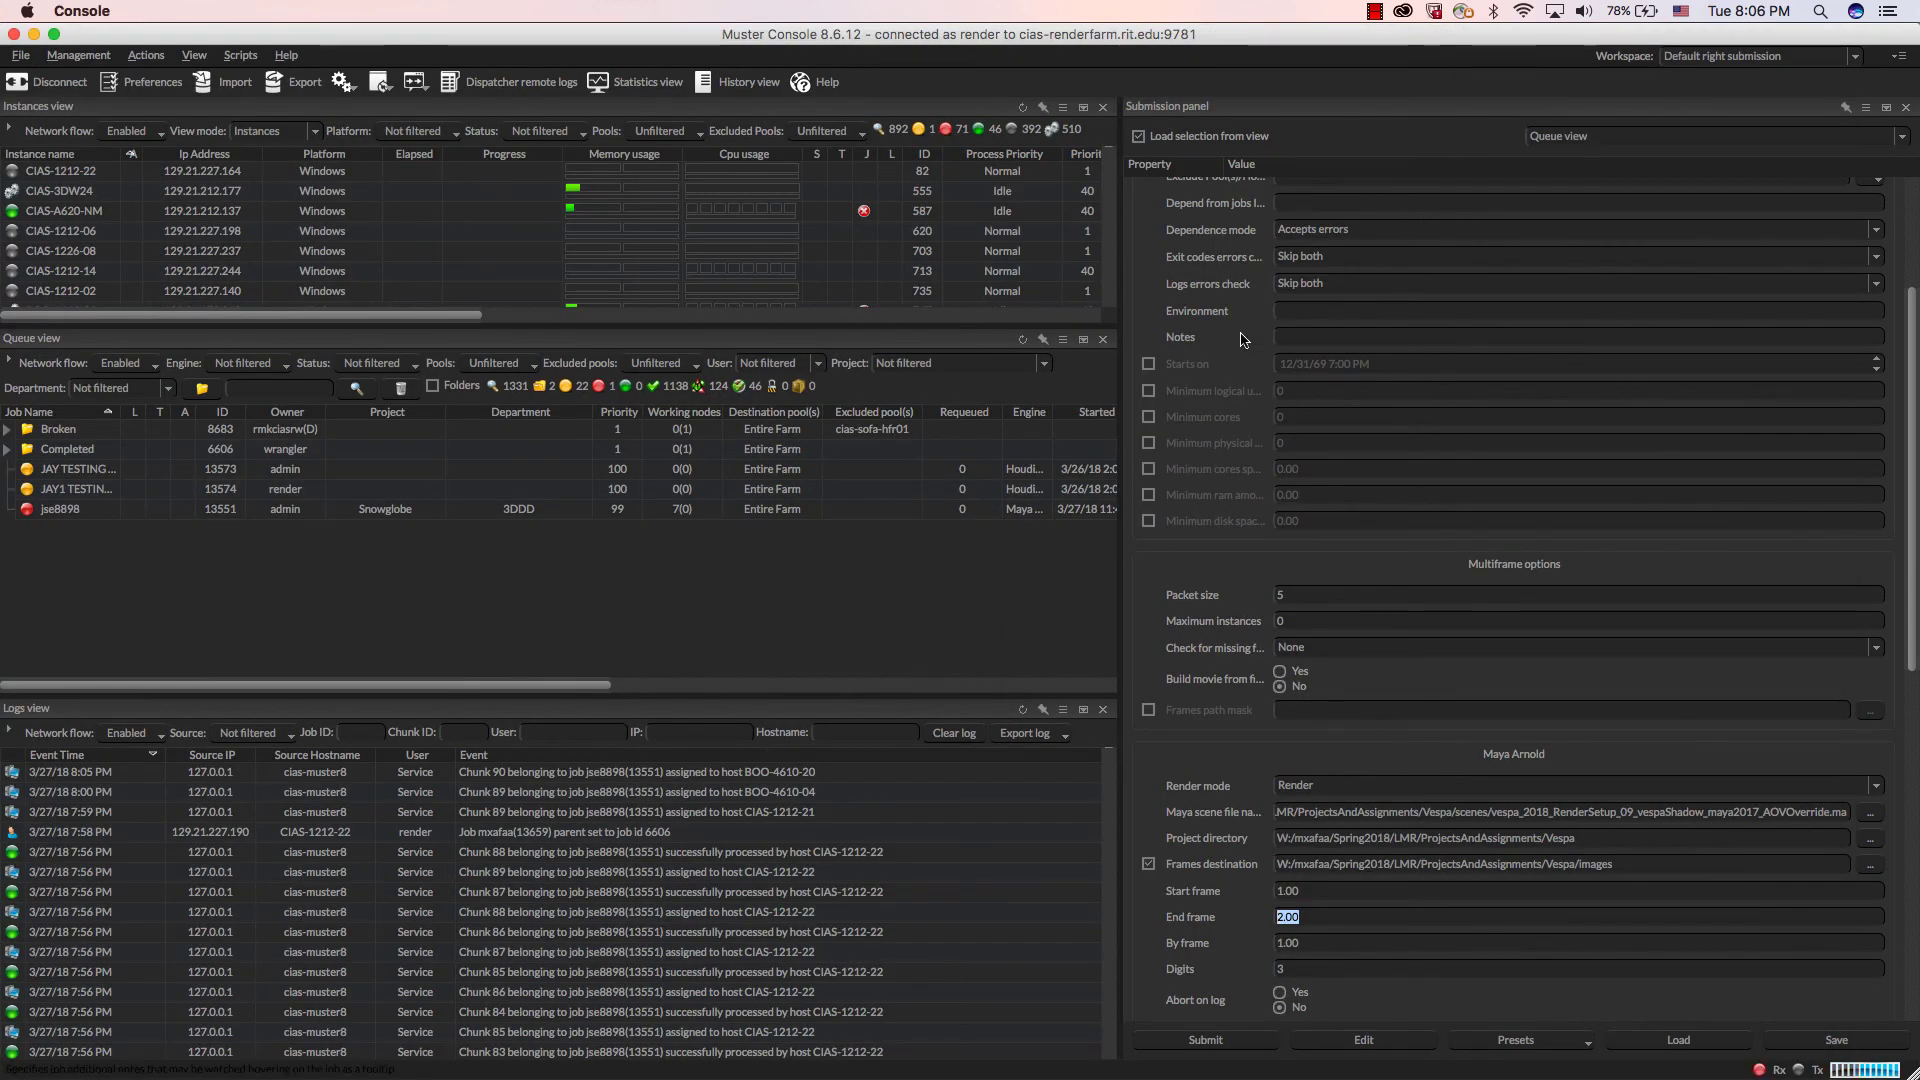
{"action": "scroll", "coordinate": [1249, 917], "scroll_direction": "down", "scroll_amount": 3}
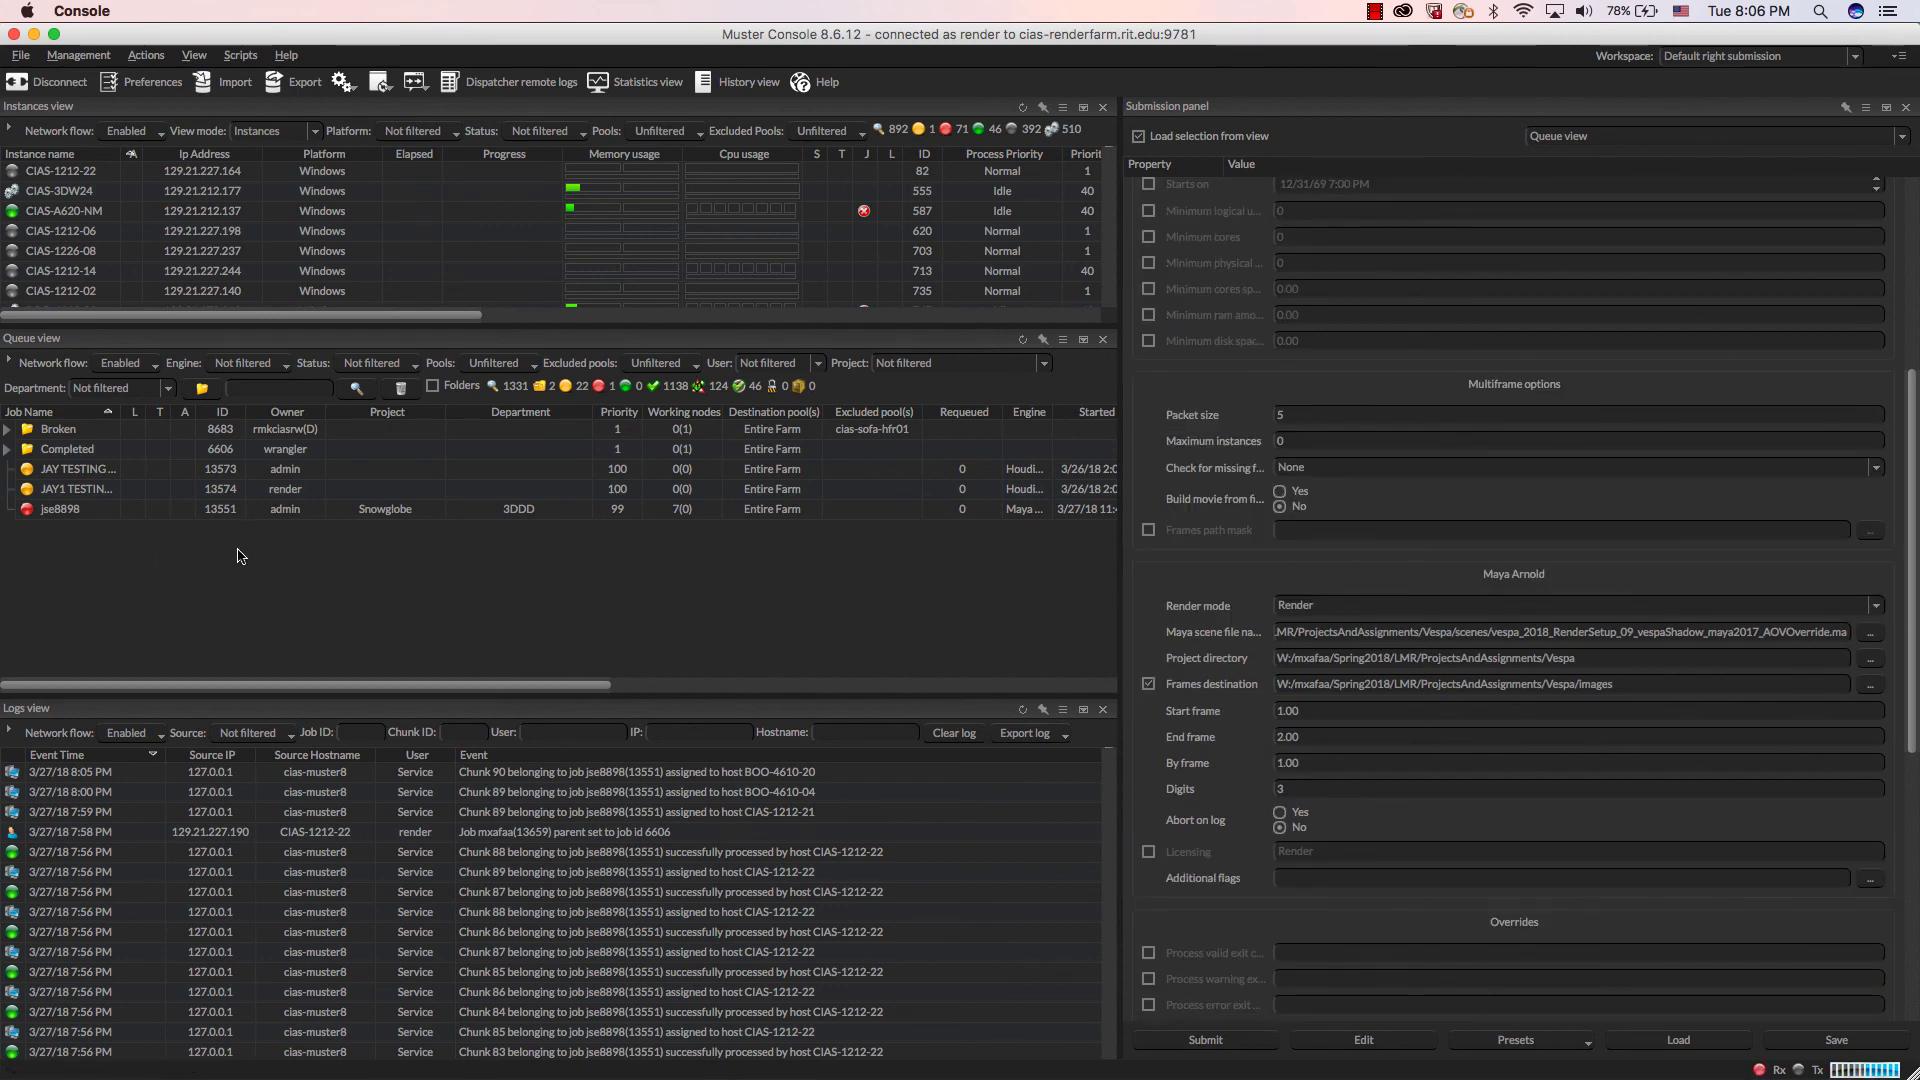
{"action": "scroll", "coordinate": [1190, 860], "scroll_direction": "down", "scroll_amount": 7}
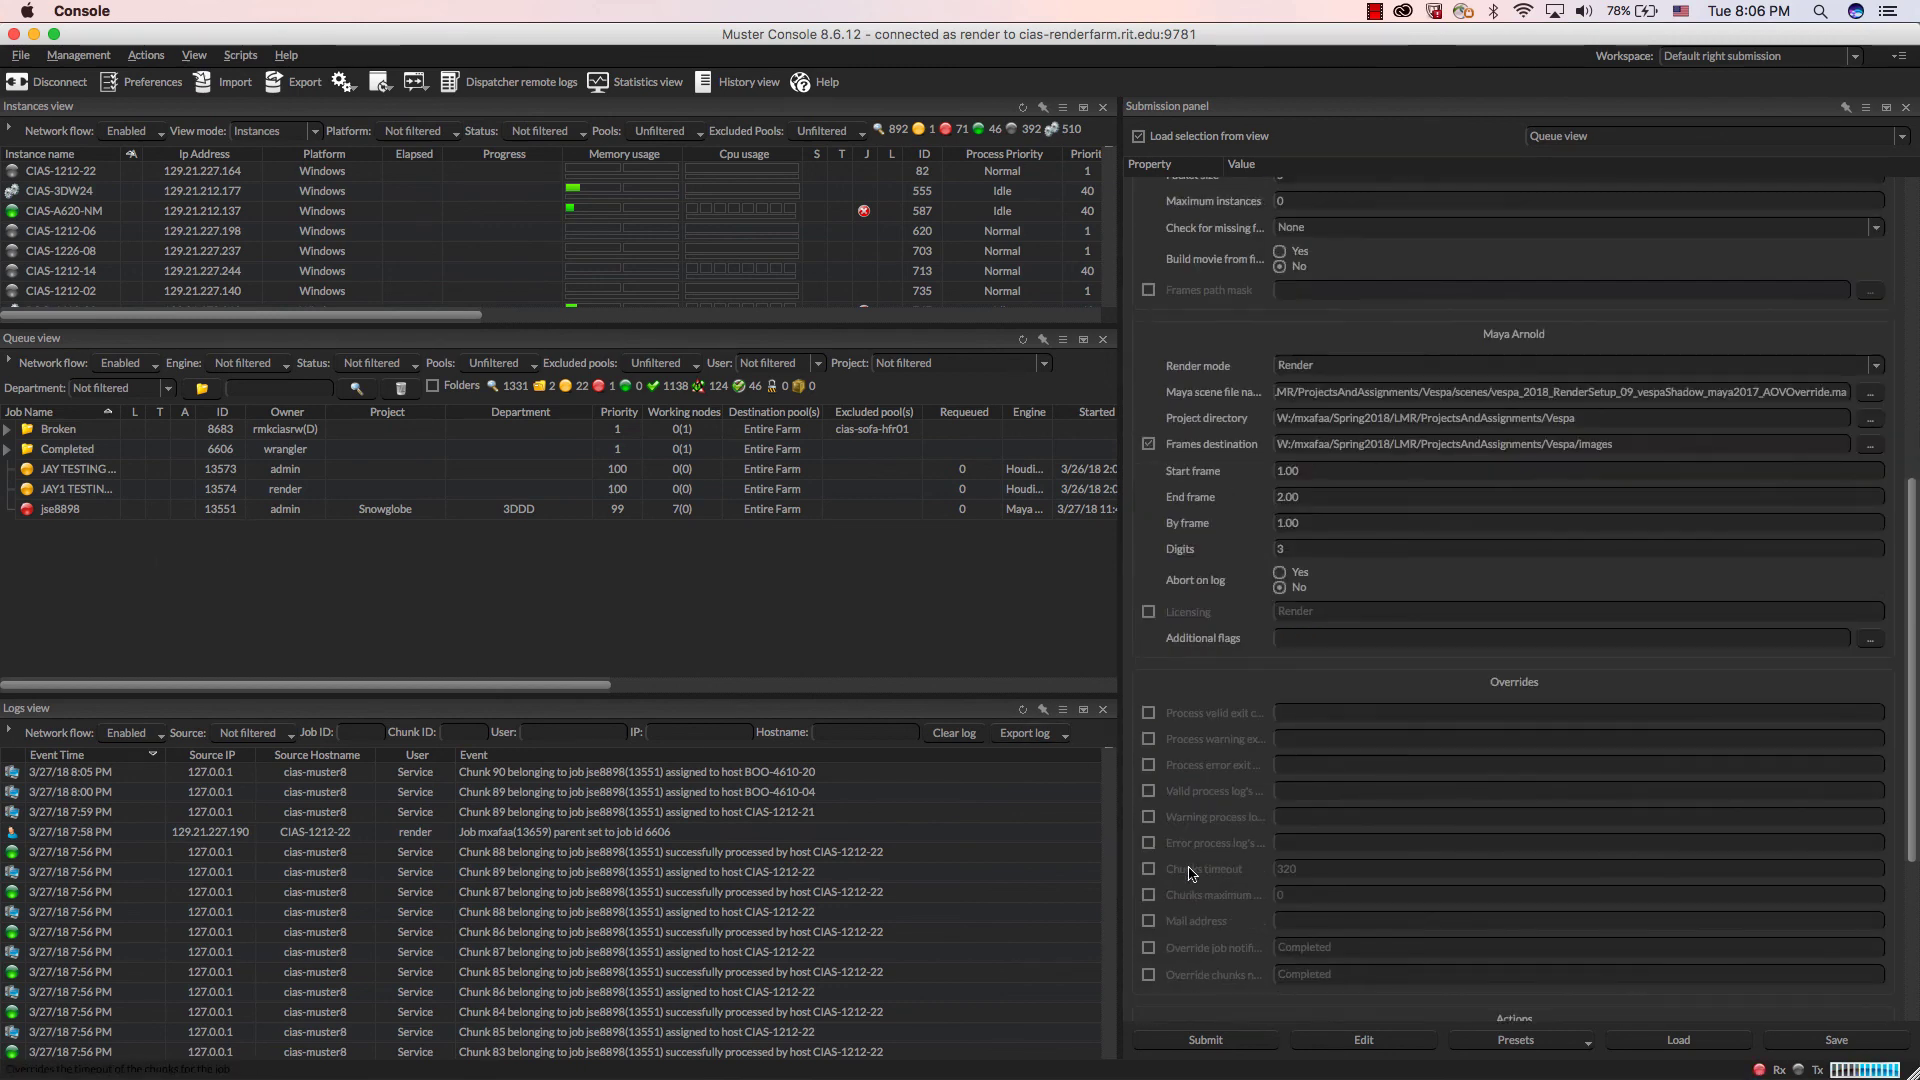
{"action": "scroll", "coordinate": [1203, 866], "scroll_direction": "down", "scroll_amount": 3}
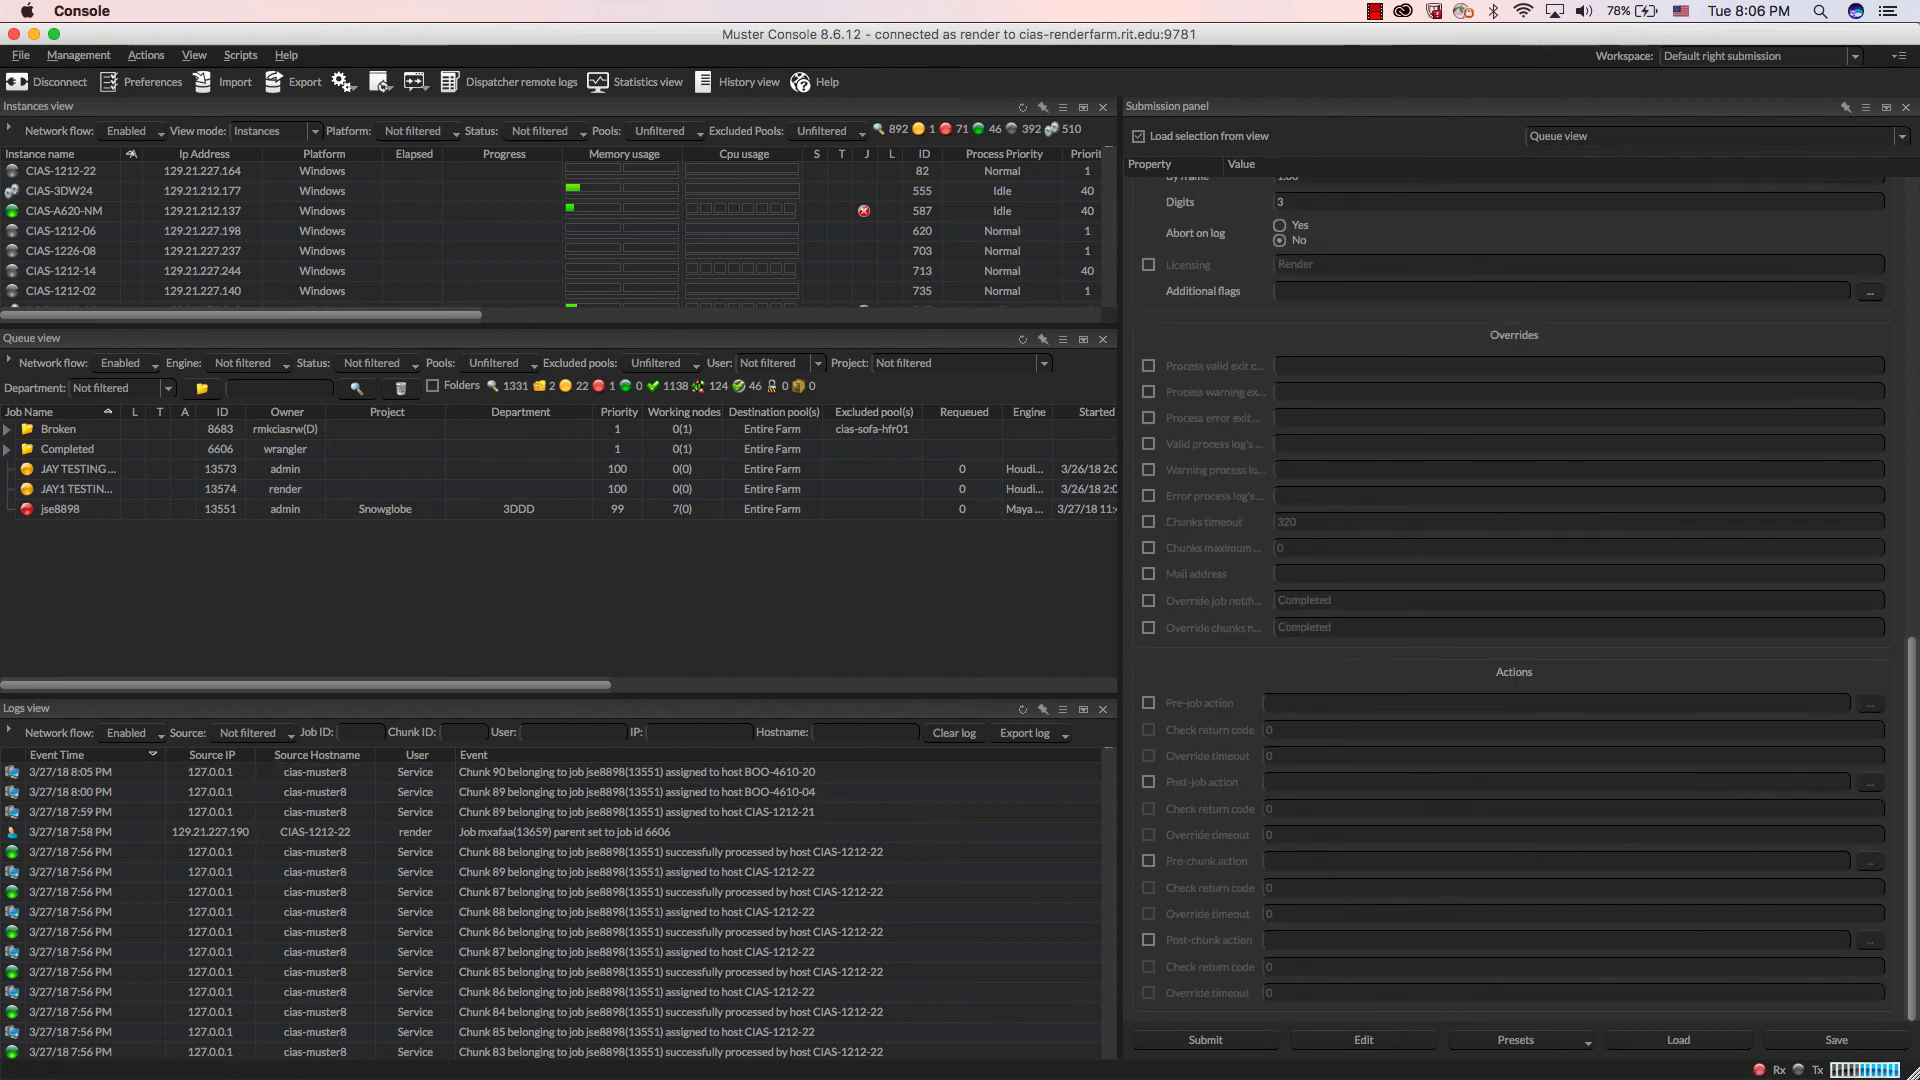
Step: Shift Maya's Render Setup window aside, return to Muster Console, and enter -rl in the Maya Arnold Additional flags
{"action": "key", "text": "super+Tab"}
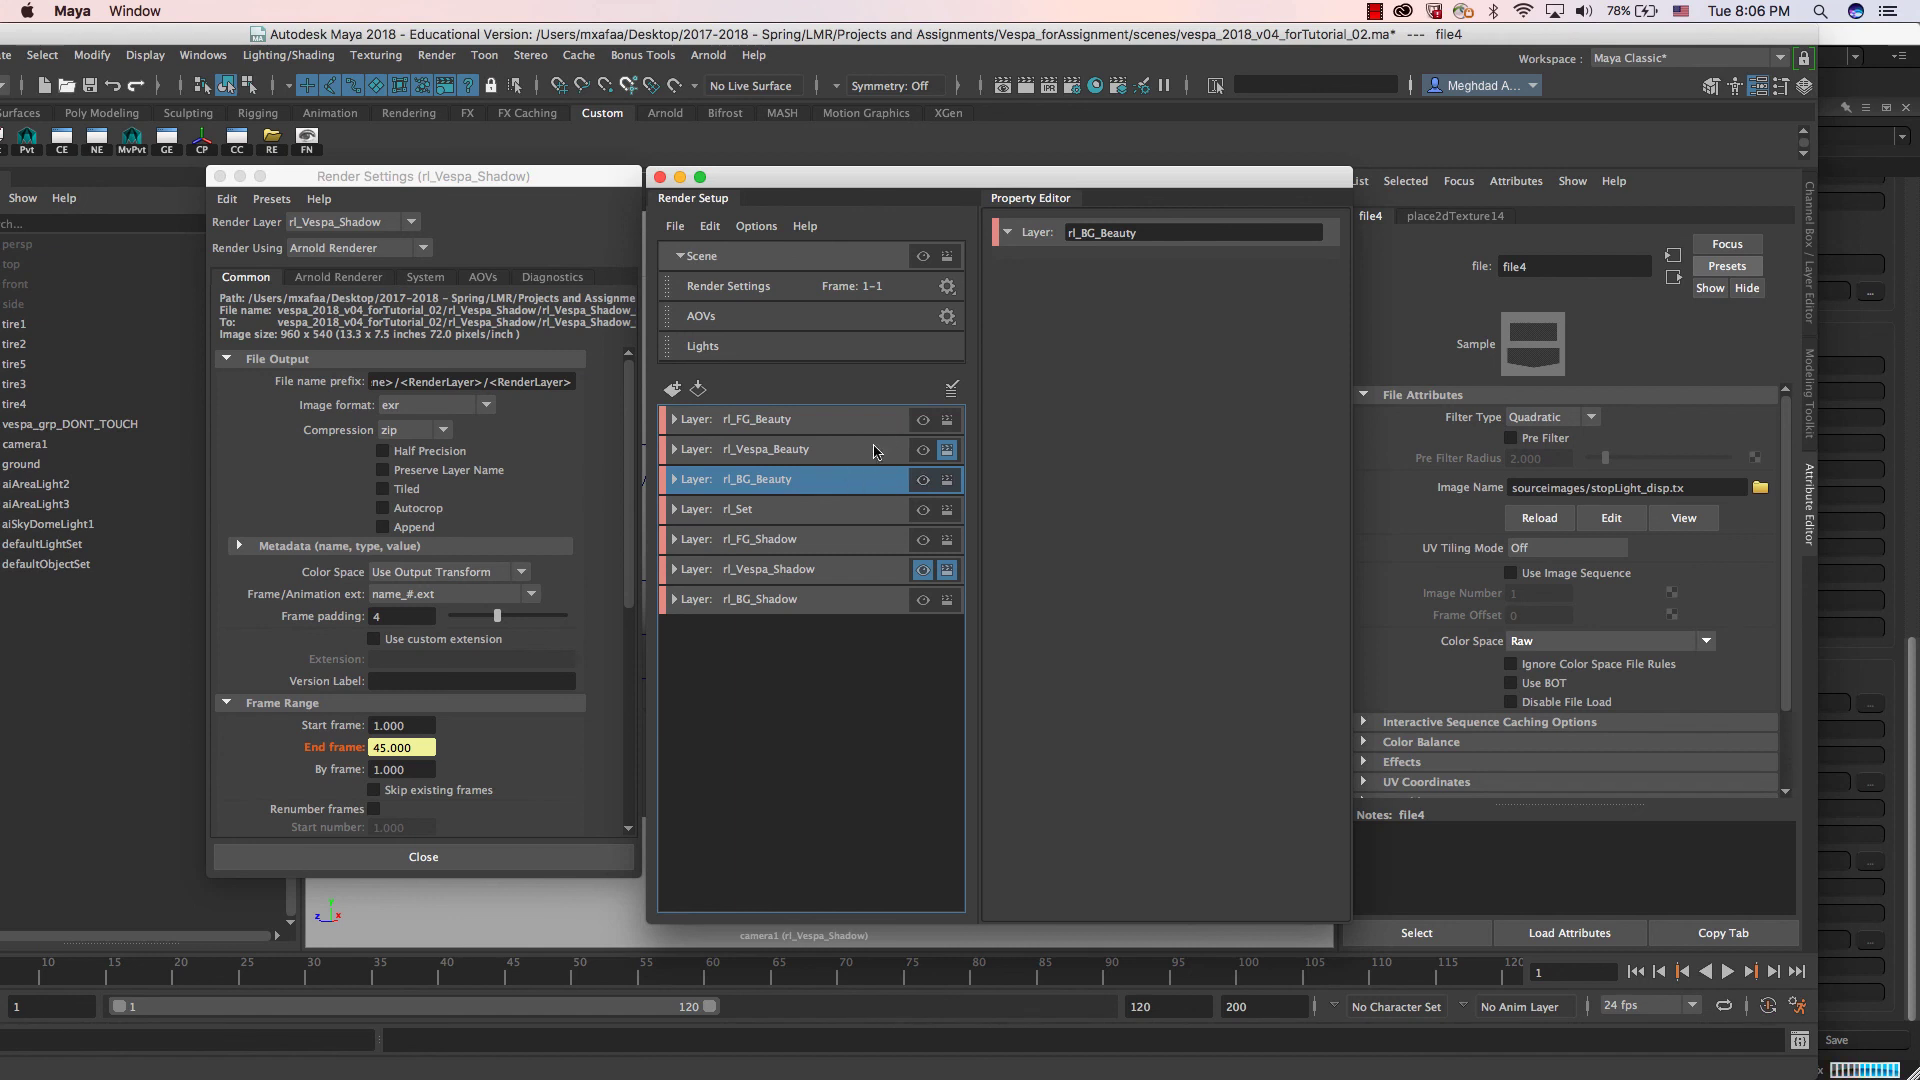
{"action": "left_click_drag", "start_coordinate": [975, 177], "coordinate": [683, 176]}
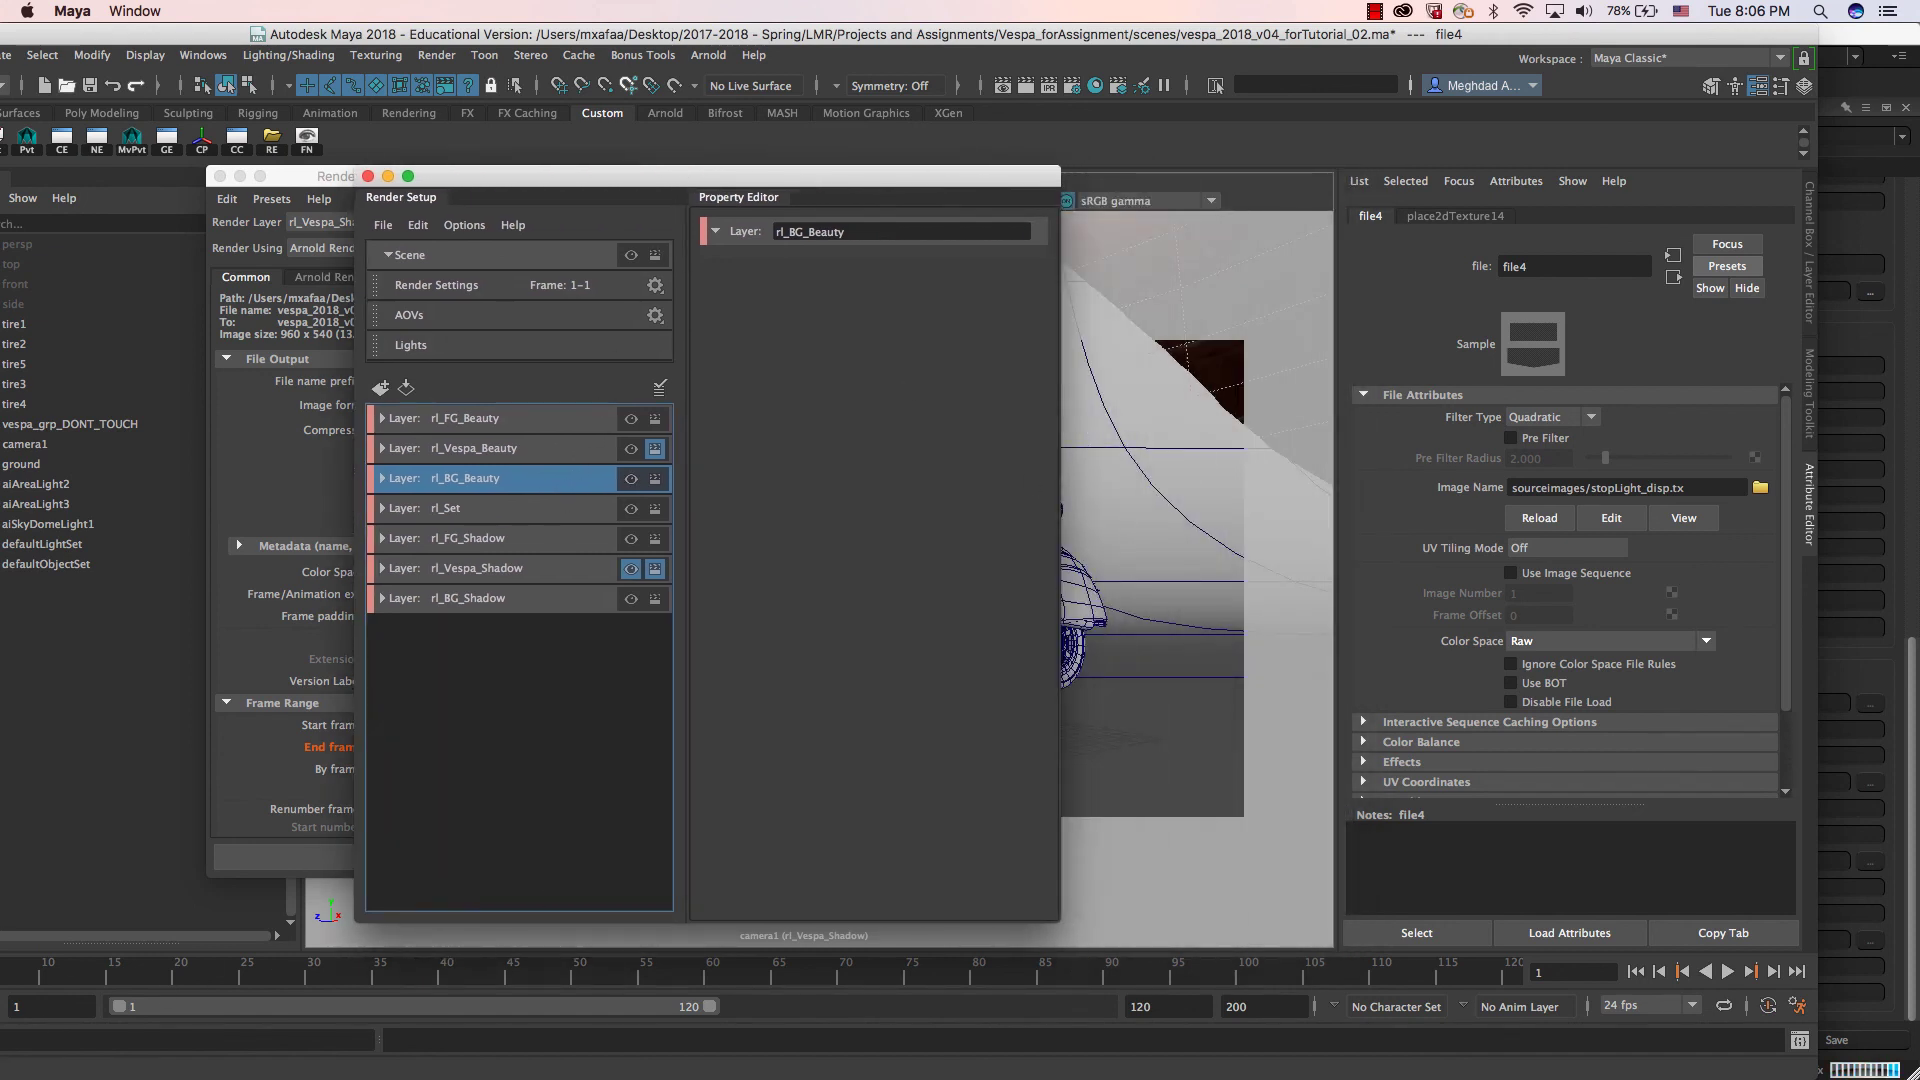
{"action": "key", "text": "super+Tab"}
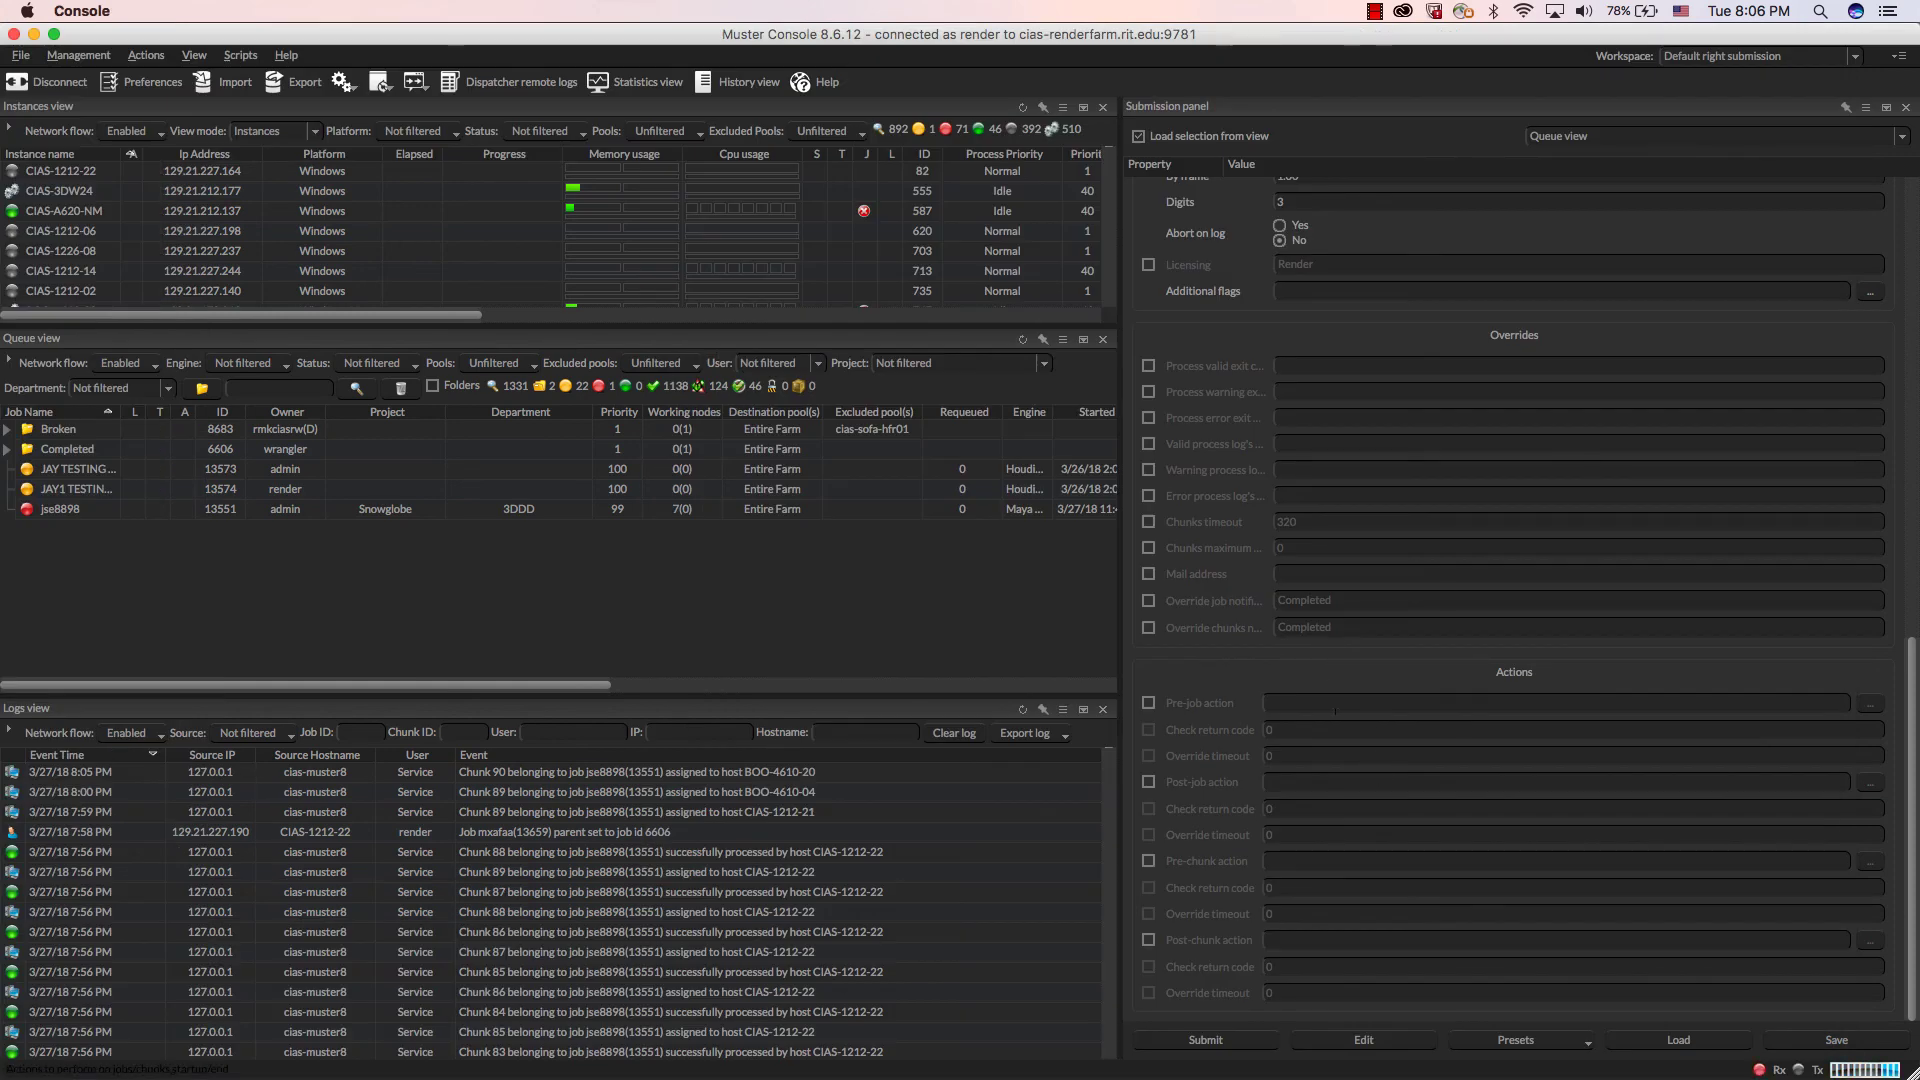
{"action": "scroll", "coordinate": [1333, 771], "scroll_direction": "up", "scroll_amount": 3}
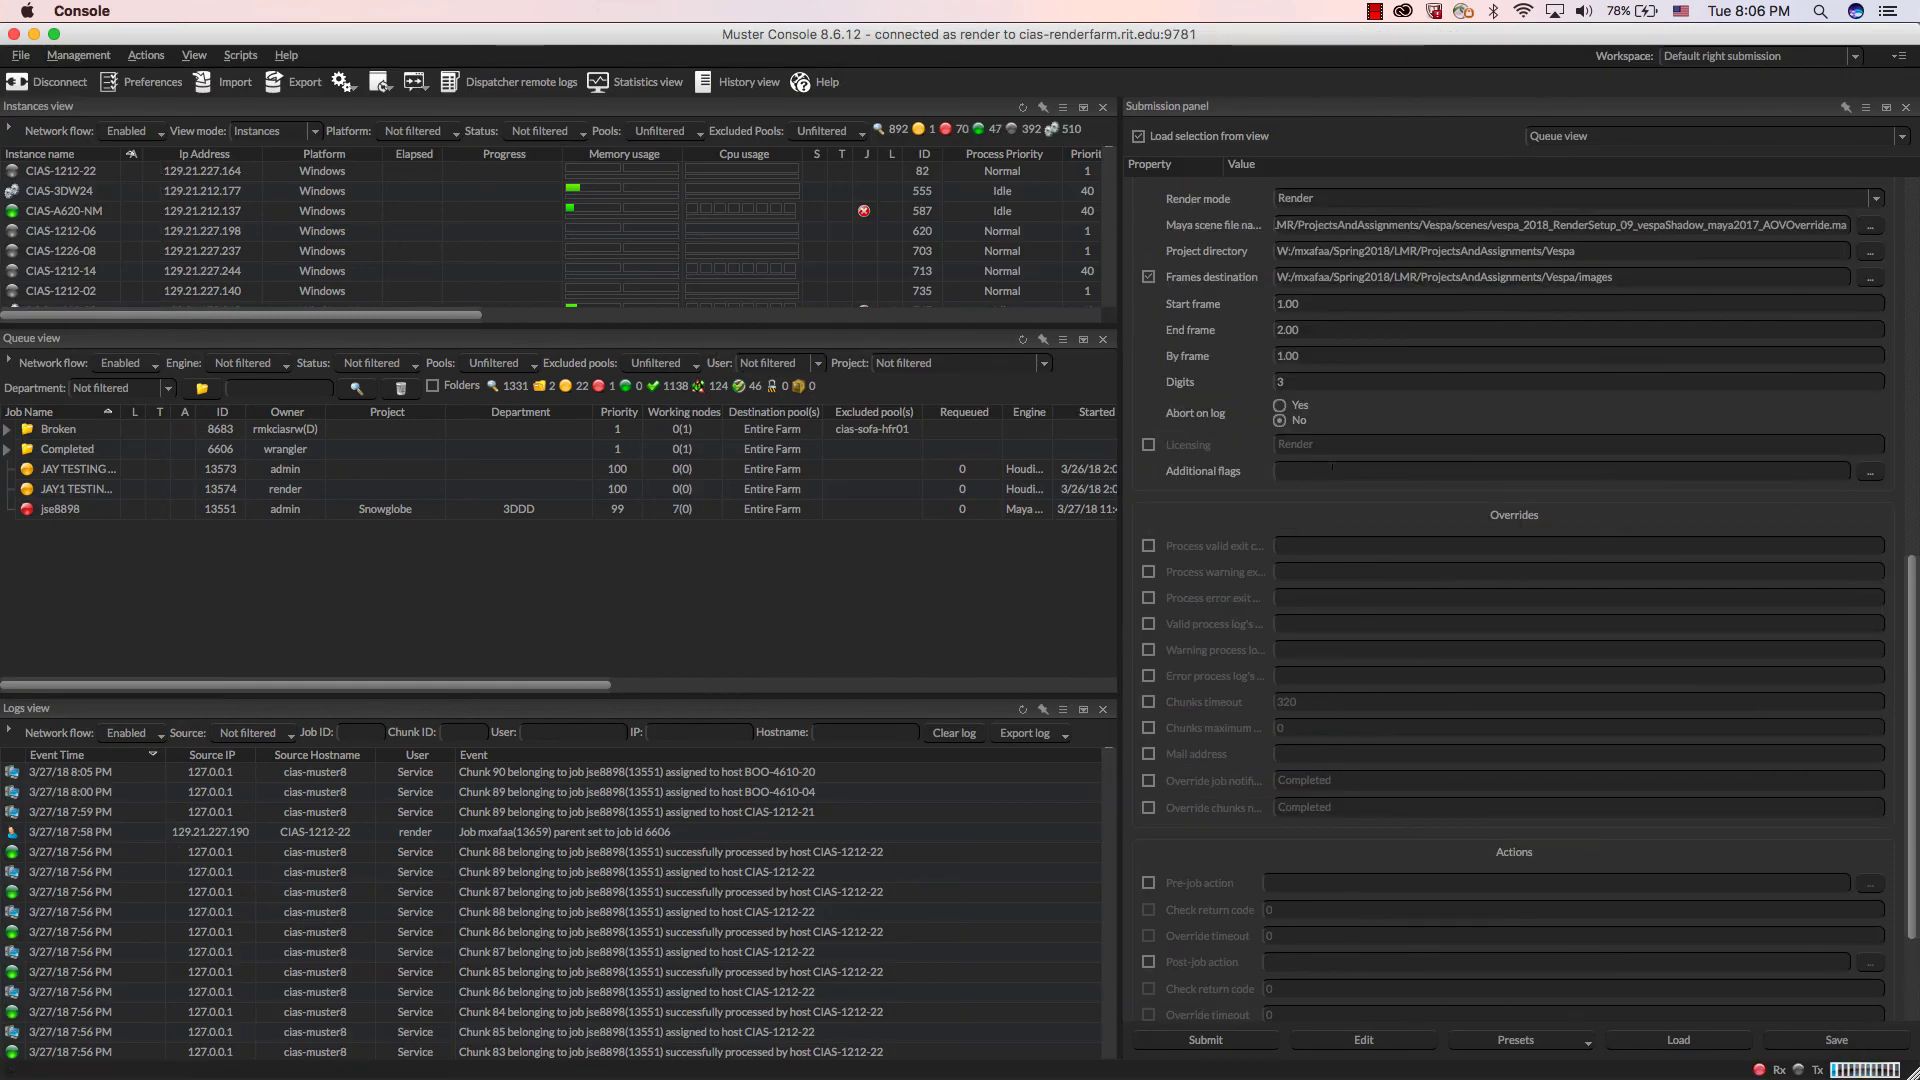
{"action": "left_click", "coordinate": [1331, 467]}
{"action": "type", "text": "-rl"}
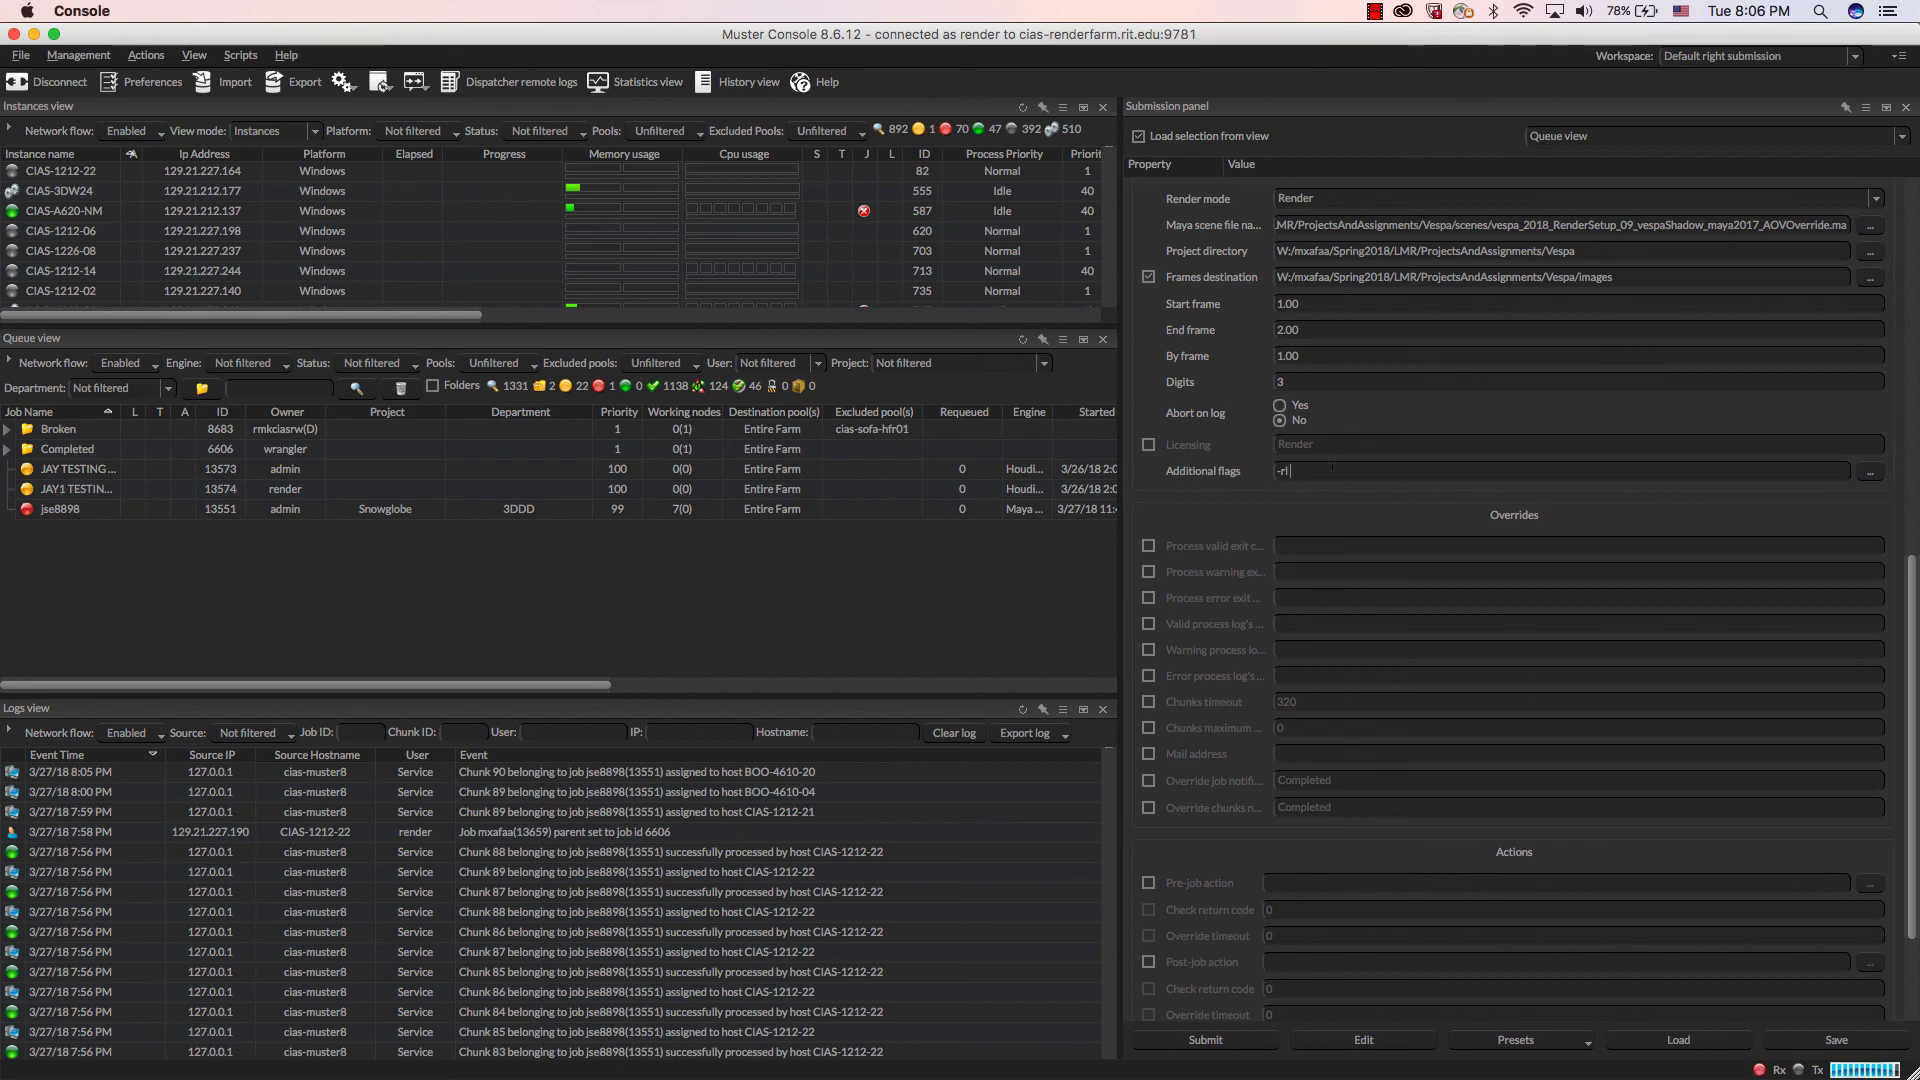
Step: Copy the layer name rl_BG_Beauty from Maya's Render Setup and append it after -rl in Muster's Additional flags
{"action": "mouse_move", "coordinate": [779, 1070]}
{"action": "key", "text": "super+Tab"}
{"action": "double_click", "coordinate": [496, 480]}
{"action": "key", "text": "super+c"}
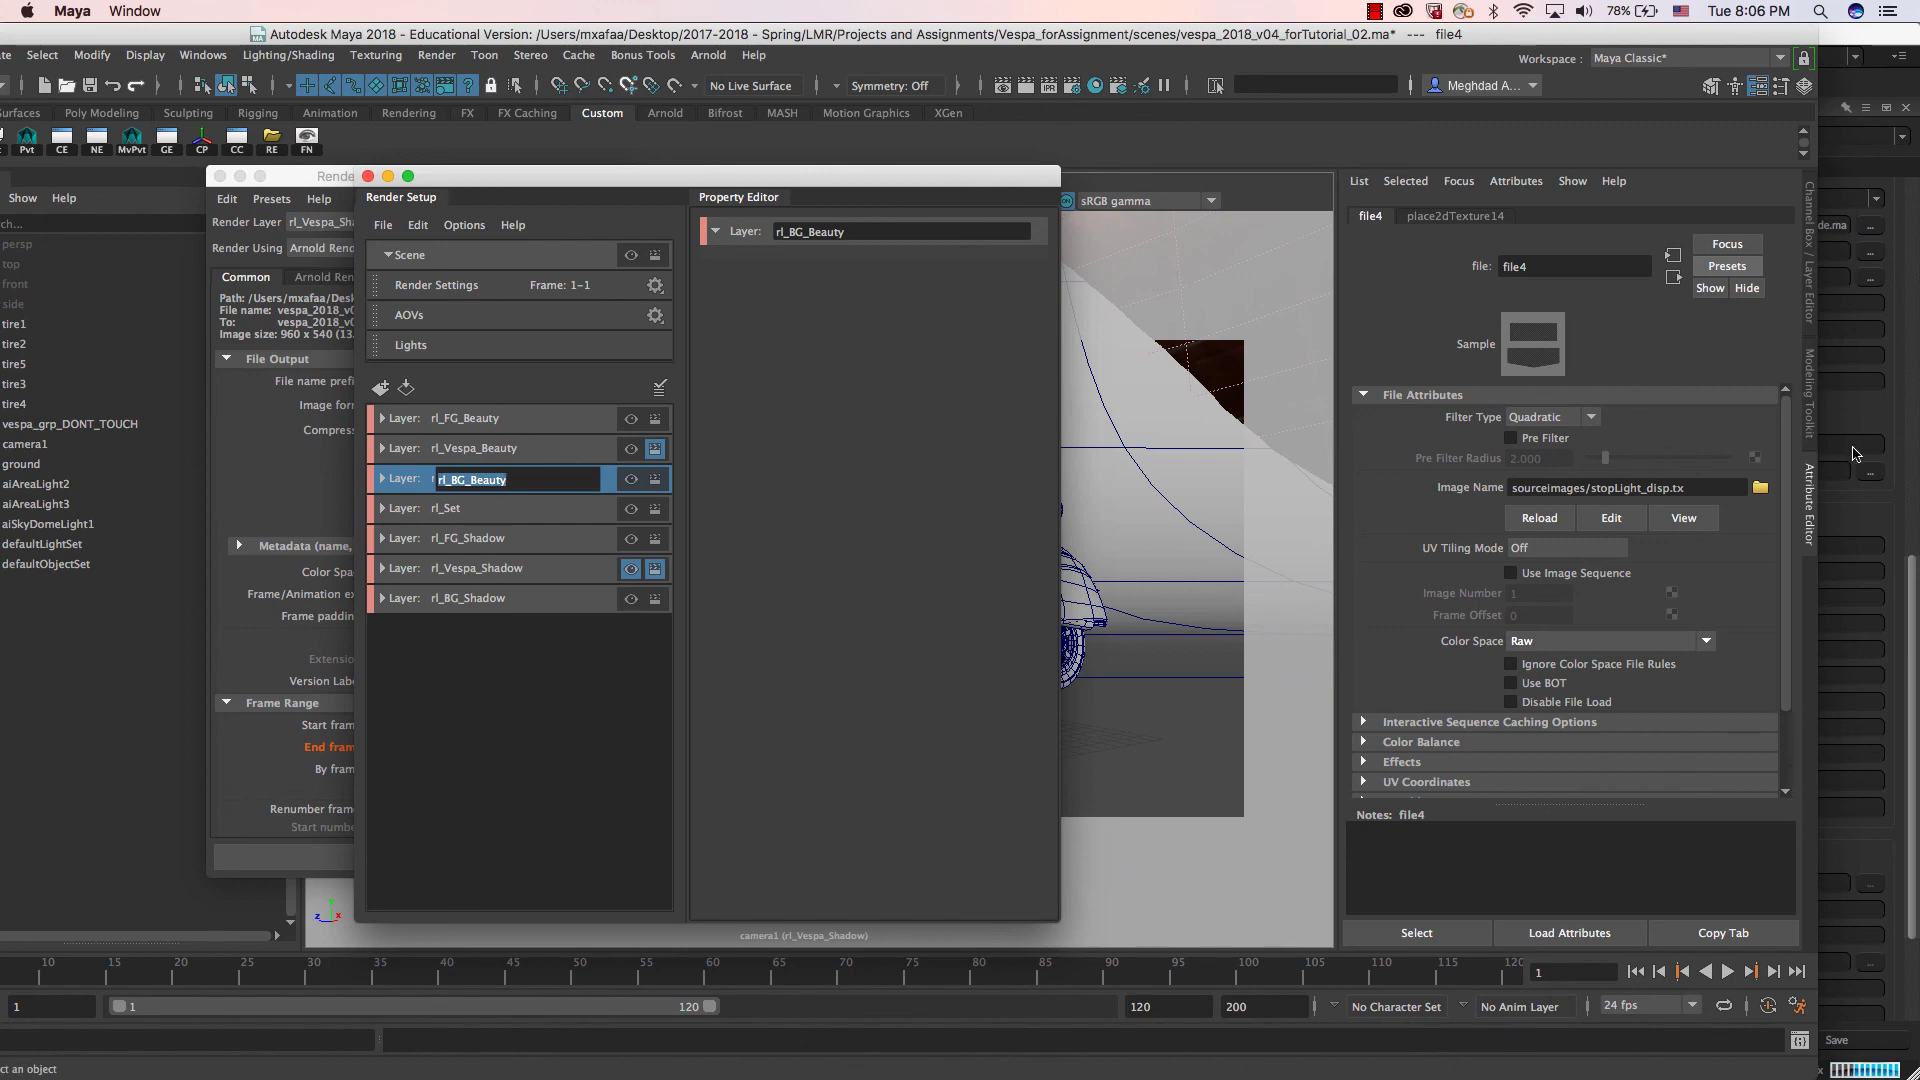
{"action": "key", "text": "super+Tab"}
{"action": "left_click", "coordinate": [1356, 421]}
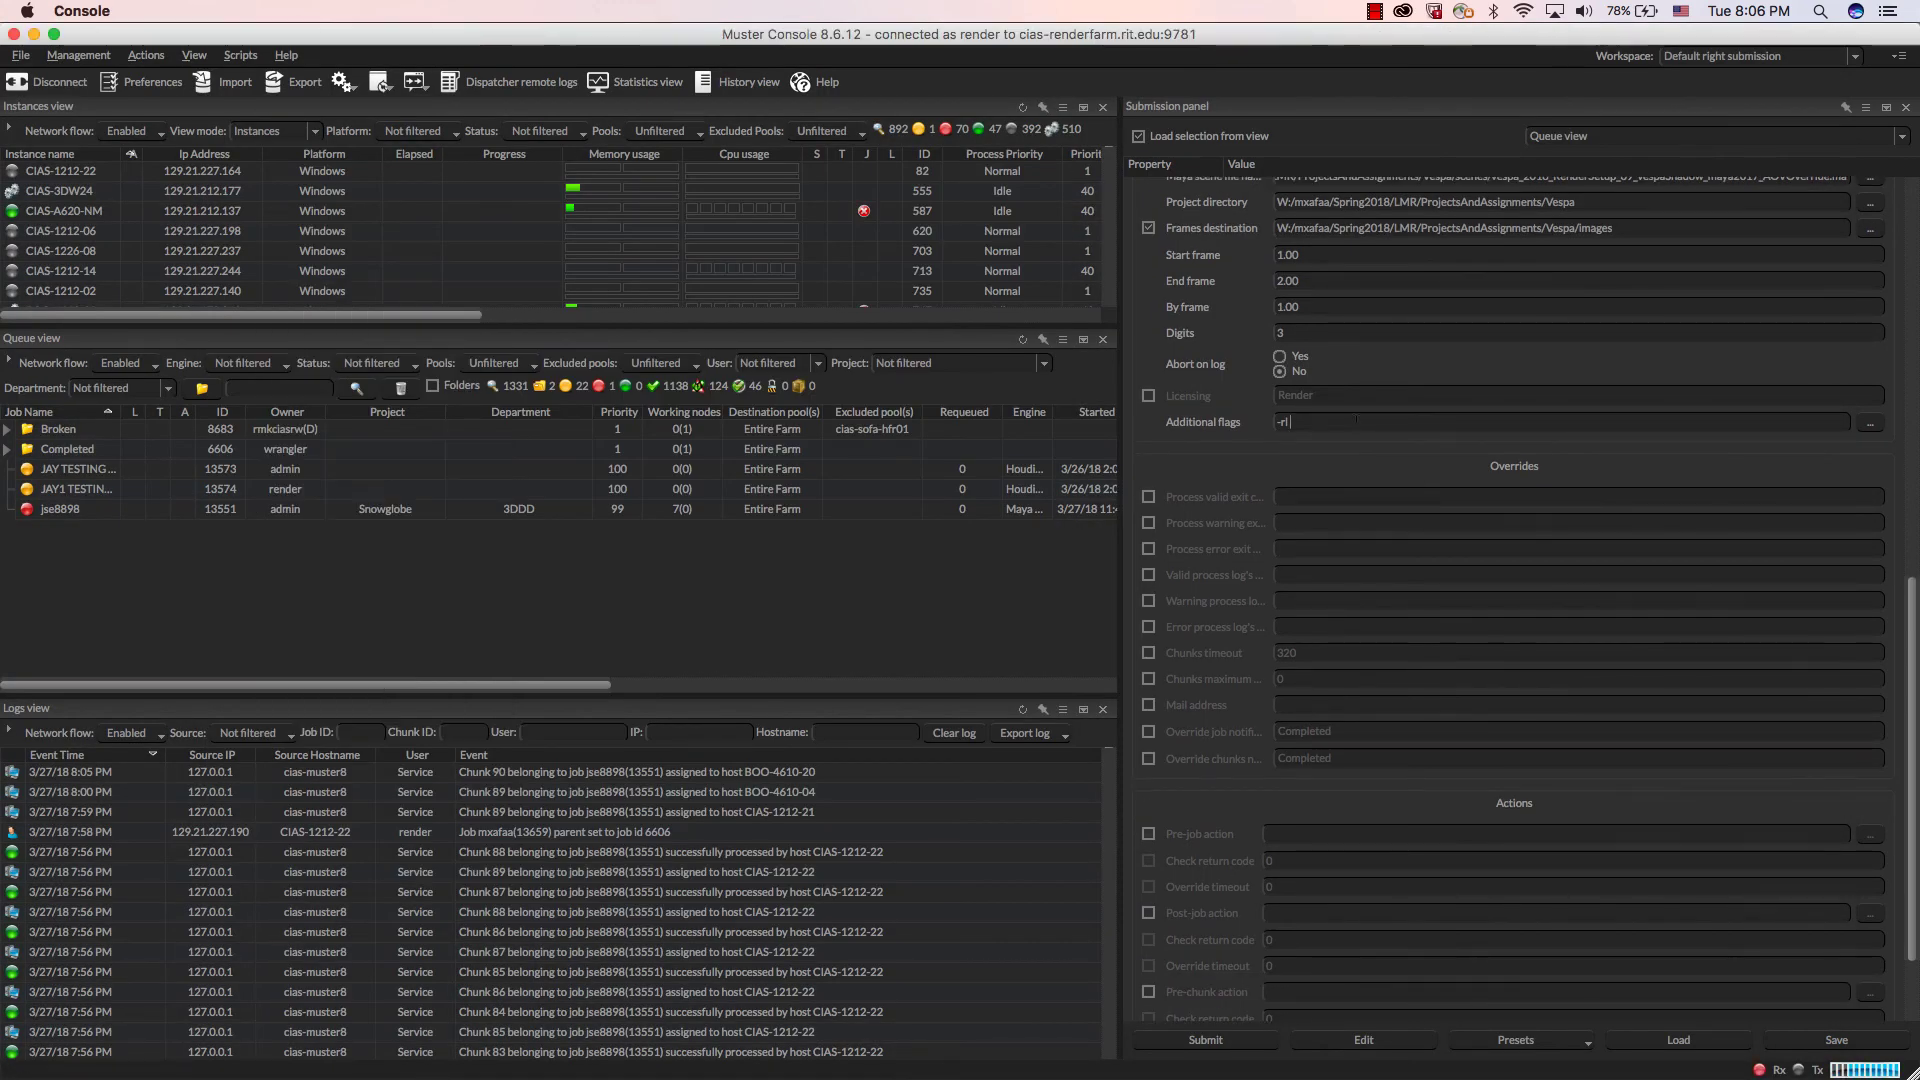
{"action": "key", "text": "super+v"}
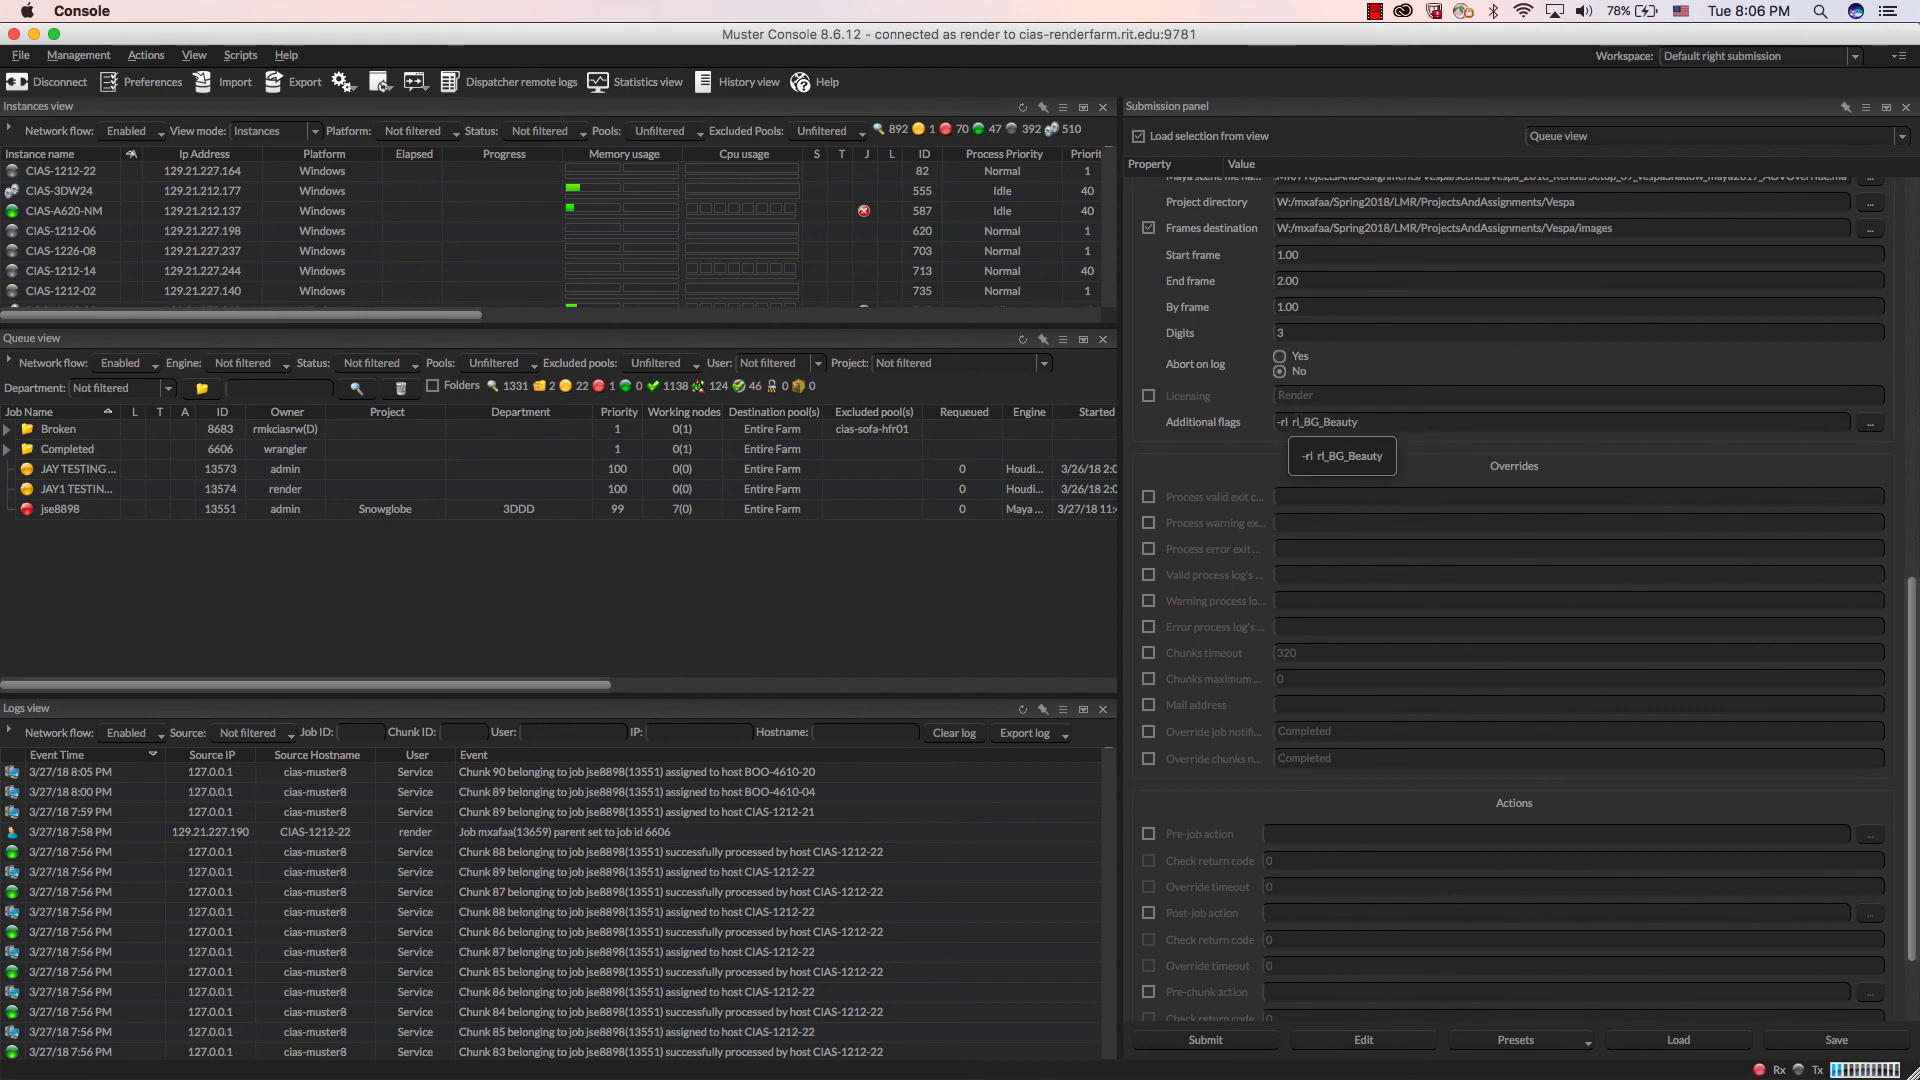
Step: Check the completed Additional flags entry and the surrounding Maya Arnold settings in the submission form
{"action": "left_click", "coordinate": [999, 517]}
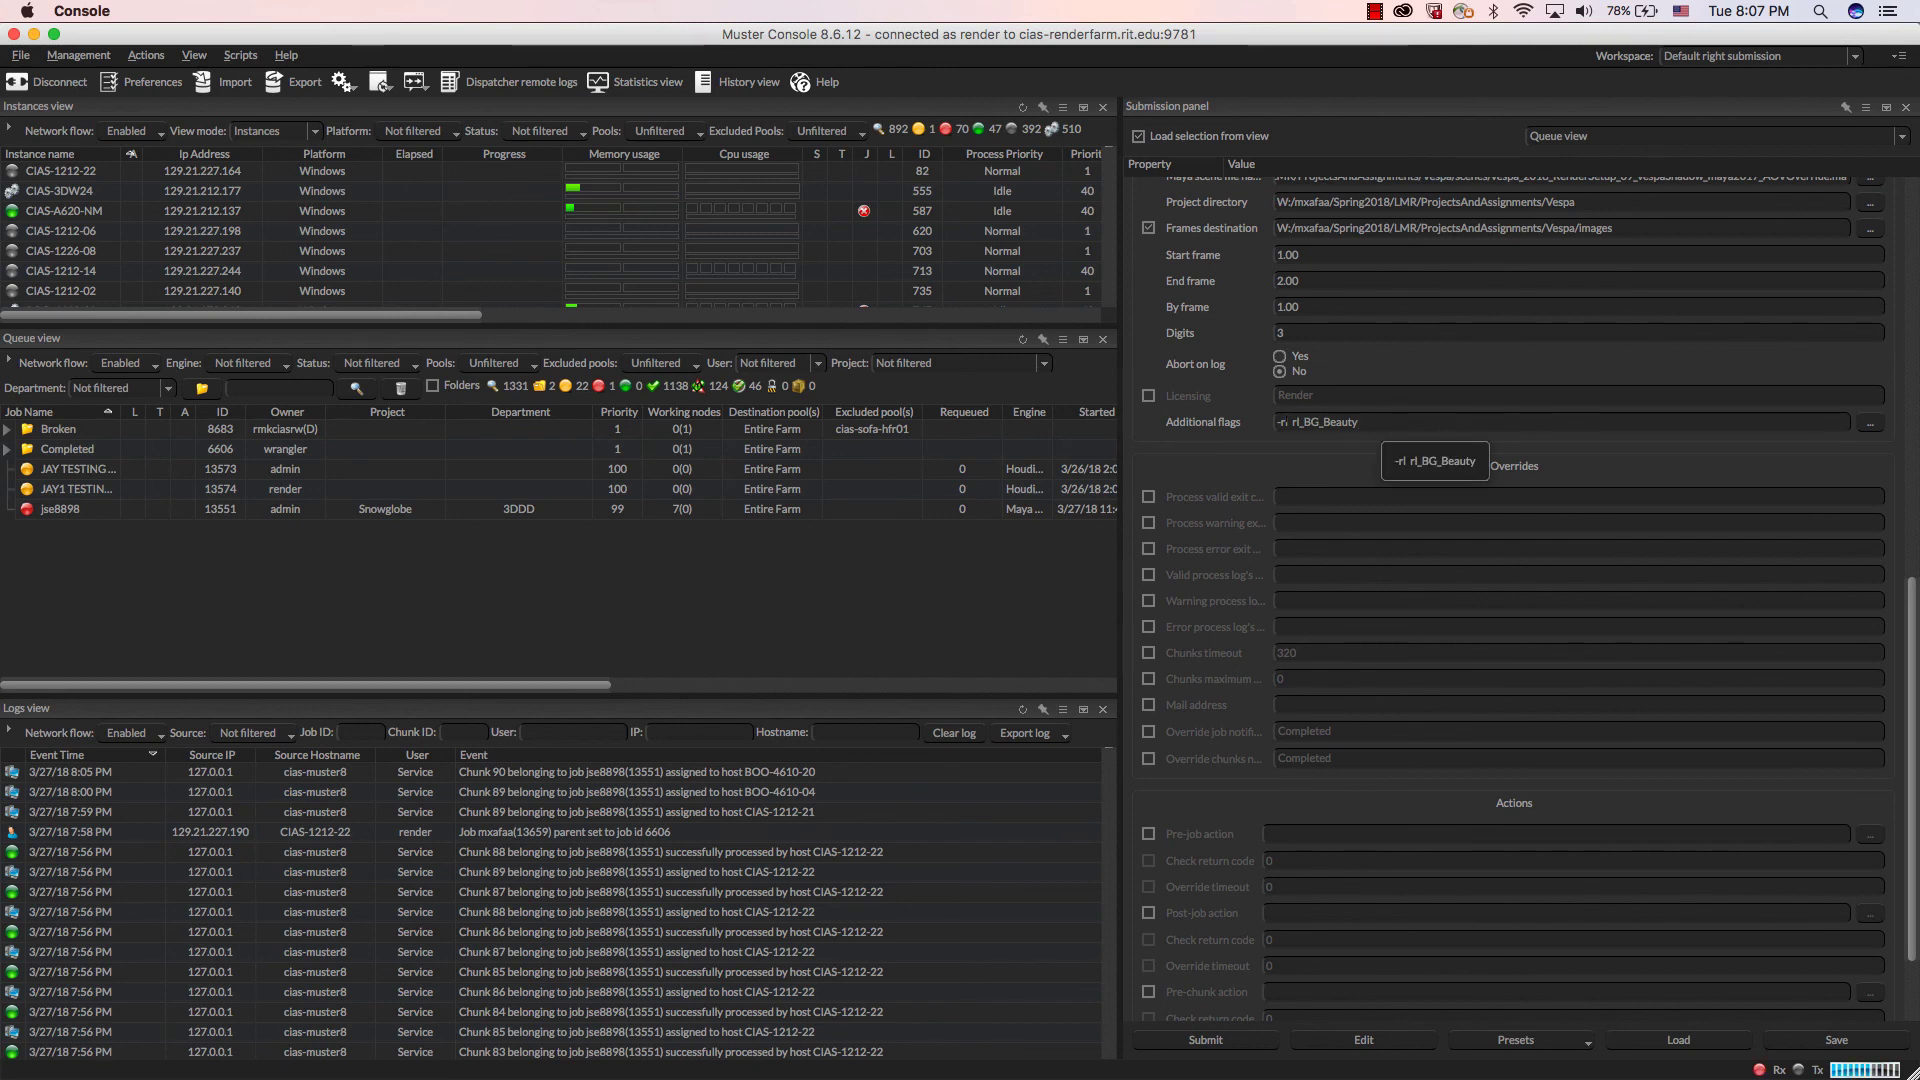
{"action": "left_click_drag", "start_coordinate": [1283, 422], "coordinate": [1331, 422]}
{"action": "left_click", "coordinate": [668, 589]}
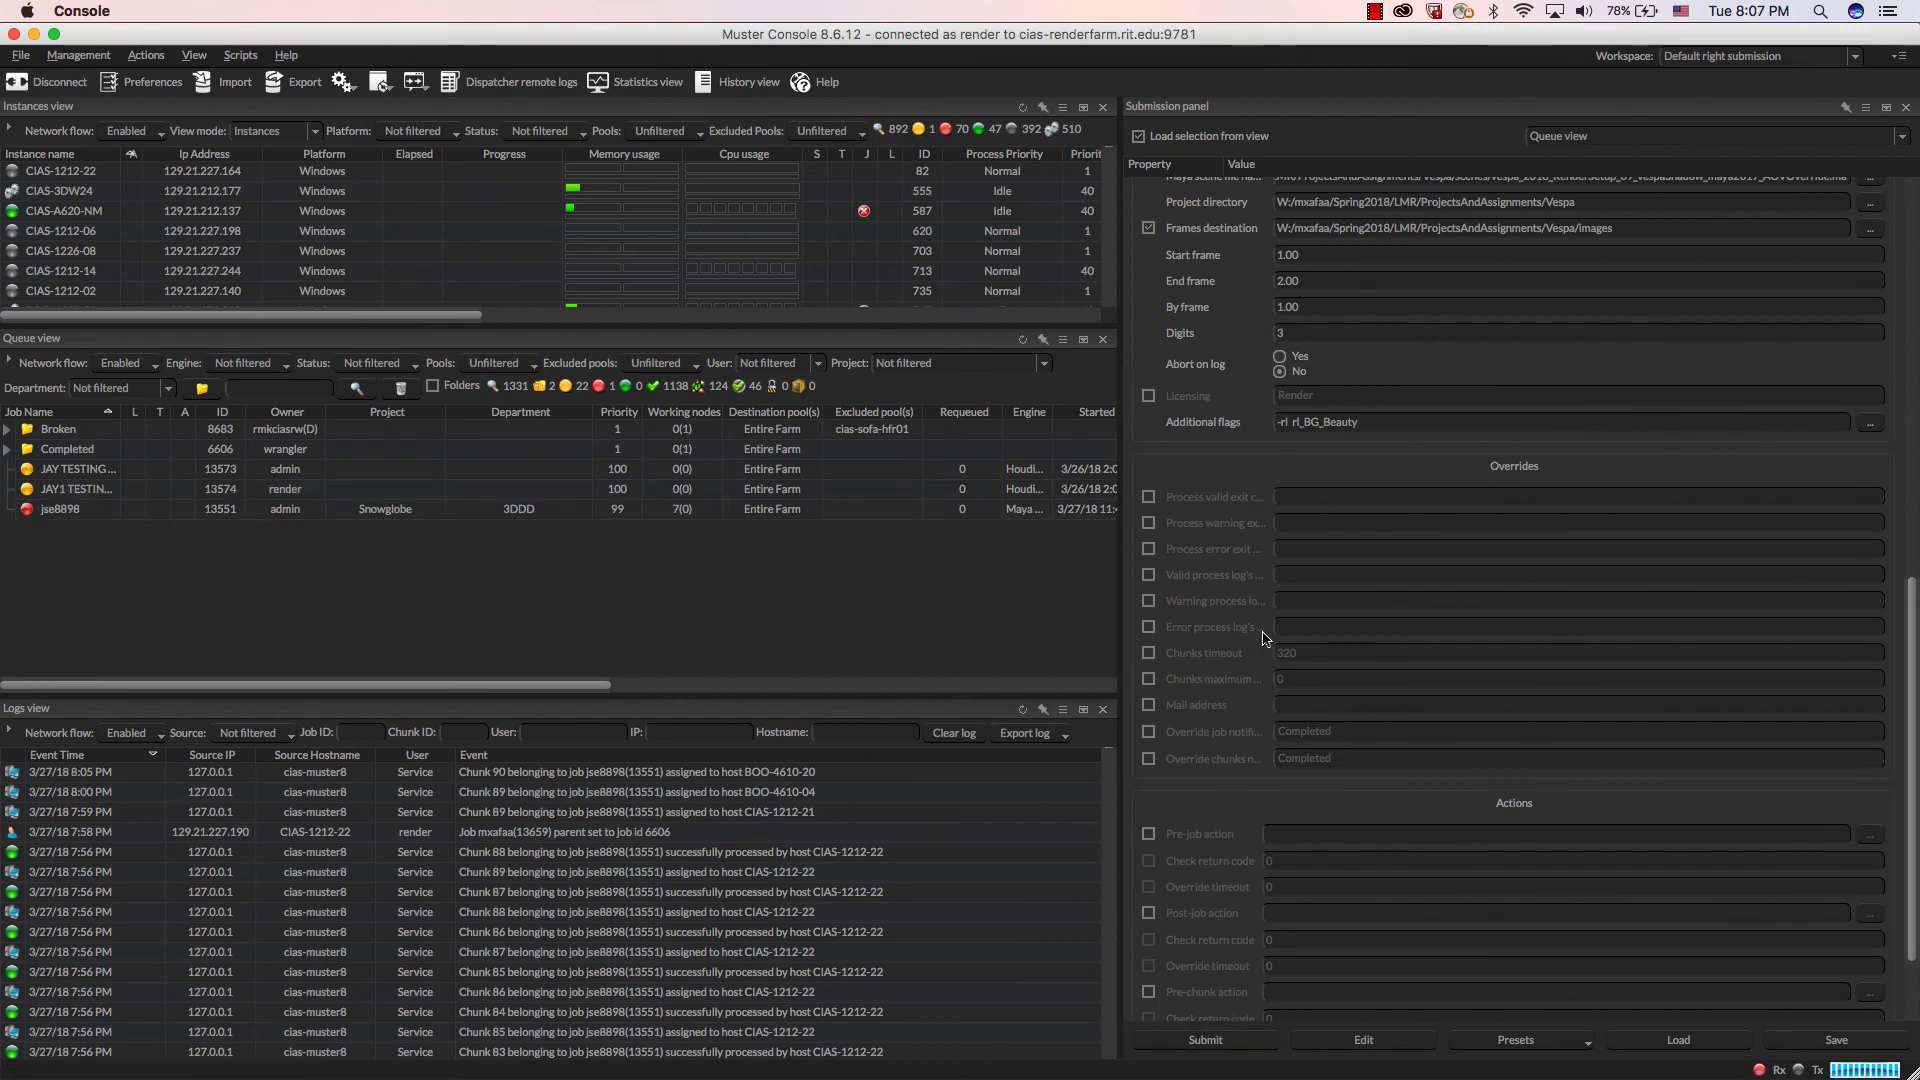
{"action": "scroll", "coordinate": [1400, 440], "scroll_direction": "up", "scroll_amount": 3}
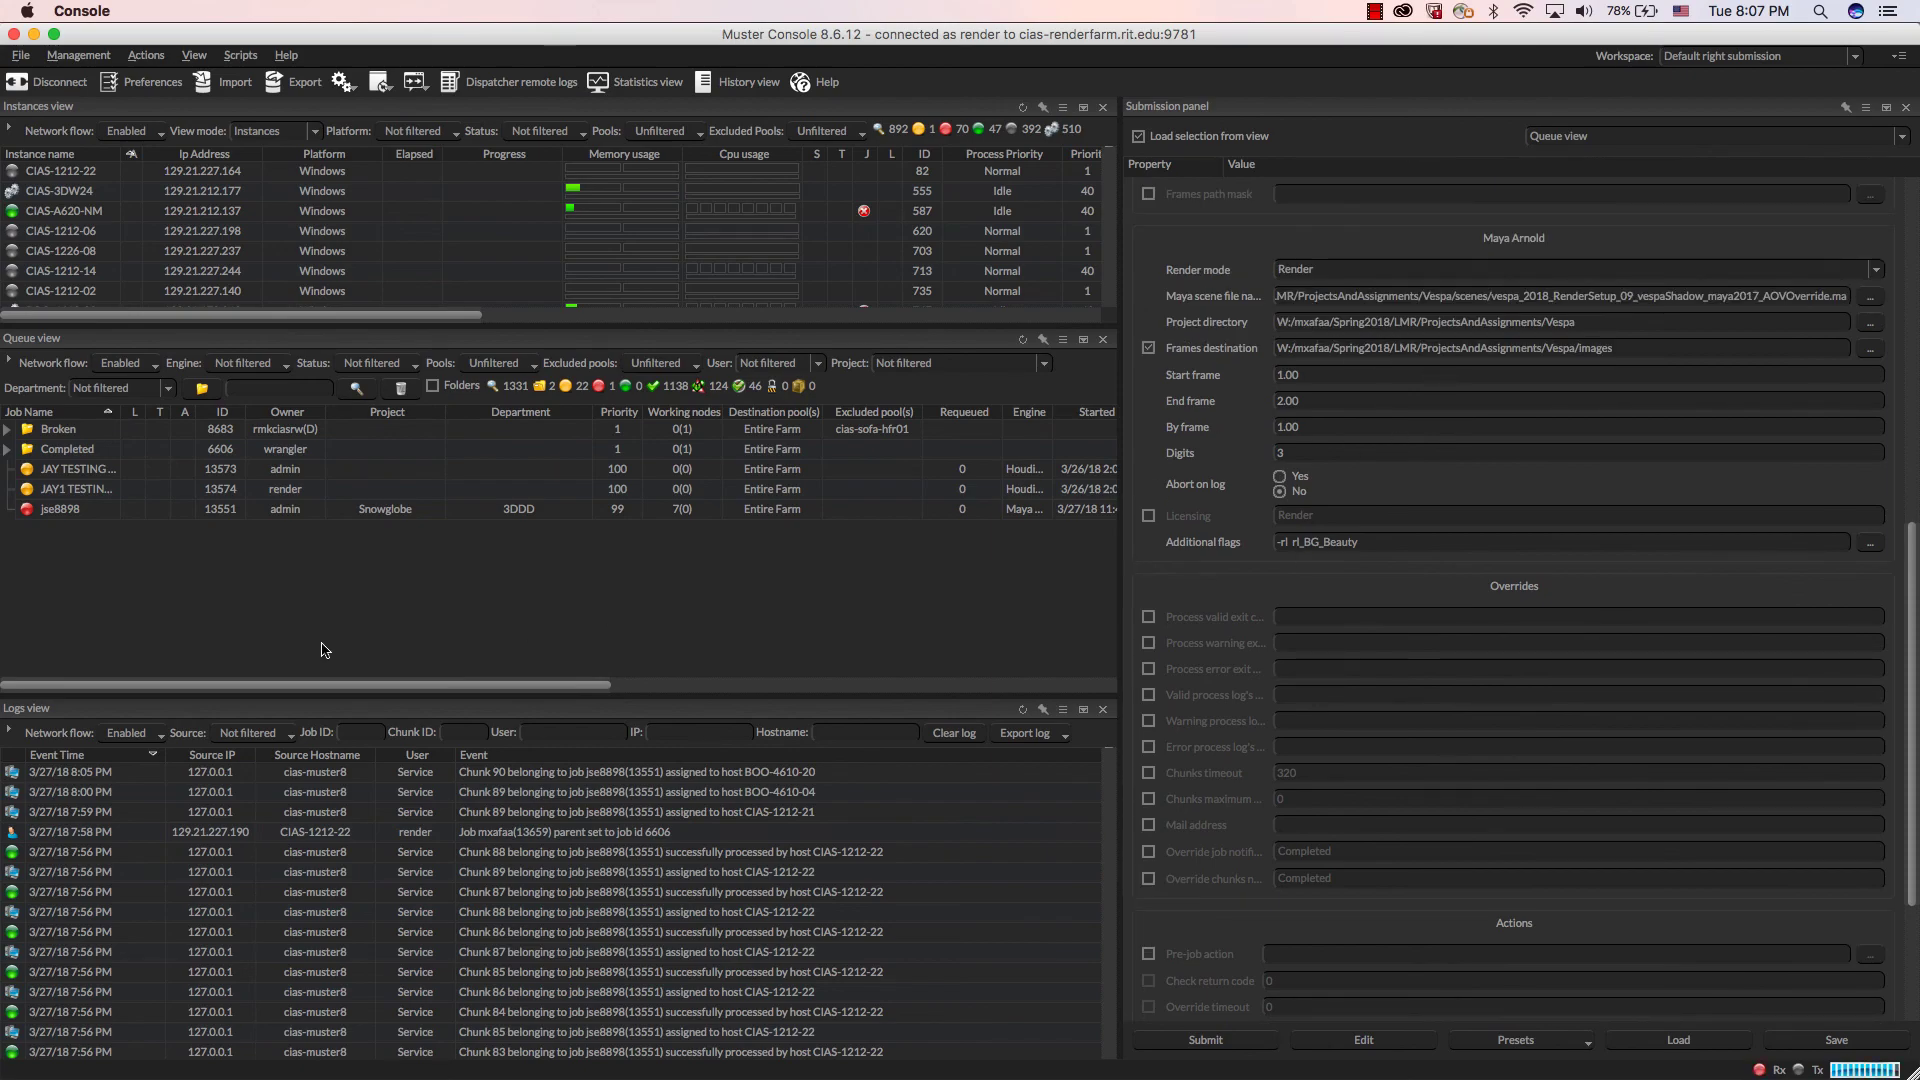